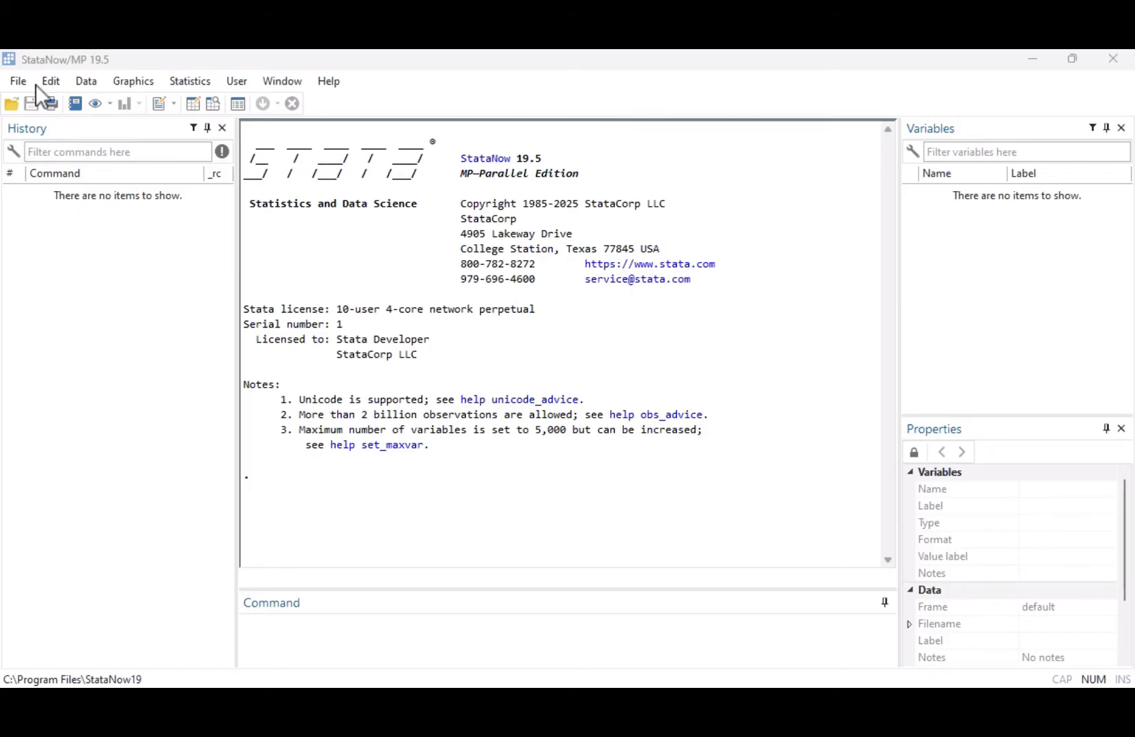
left_click(31, 88)
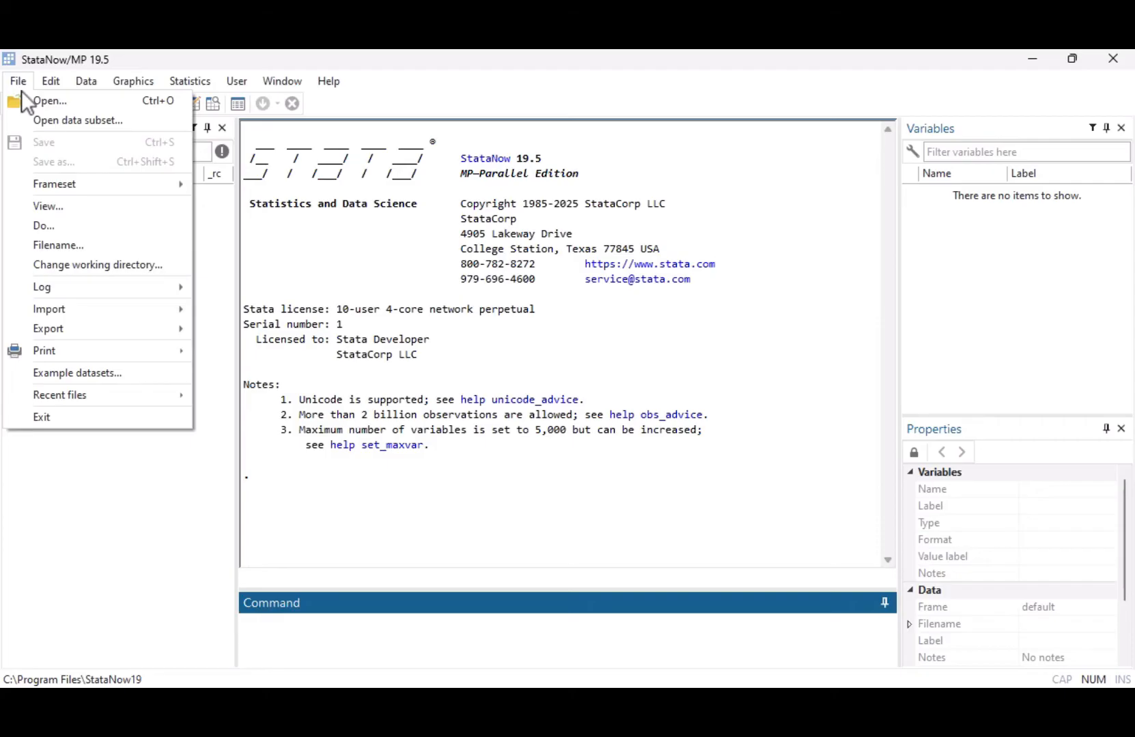
mouse_move(48, 86)
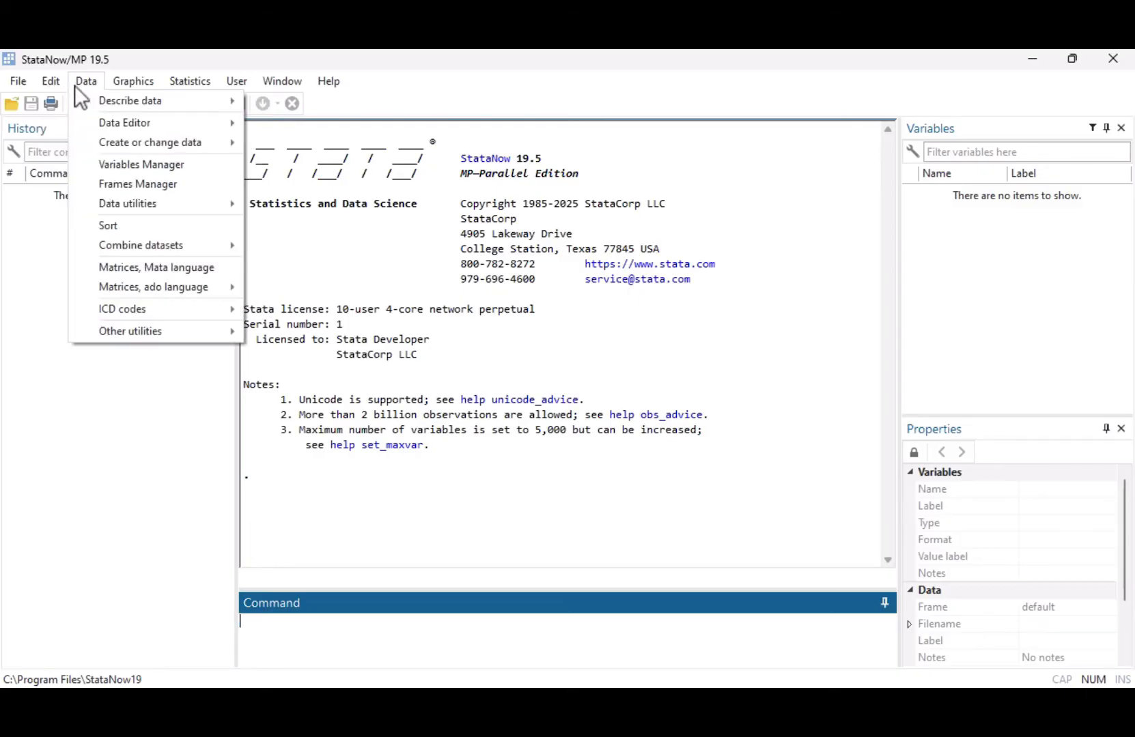
mouse_move(116, 92)
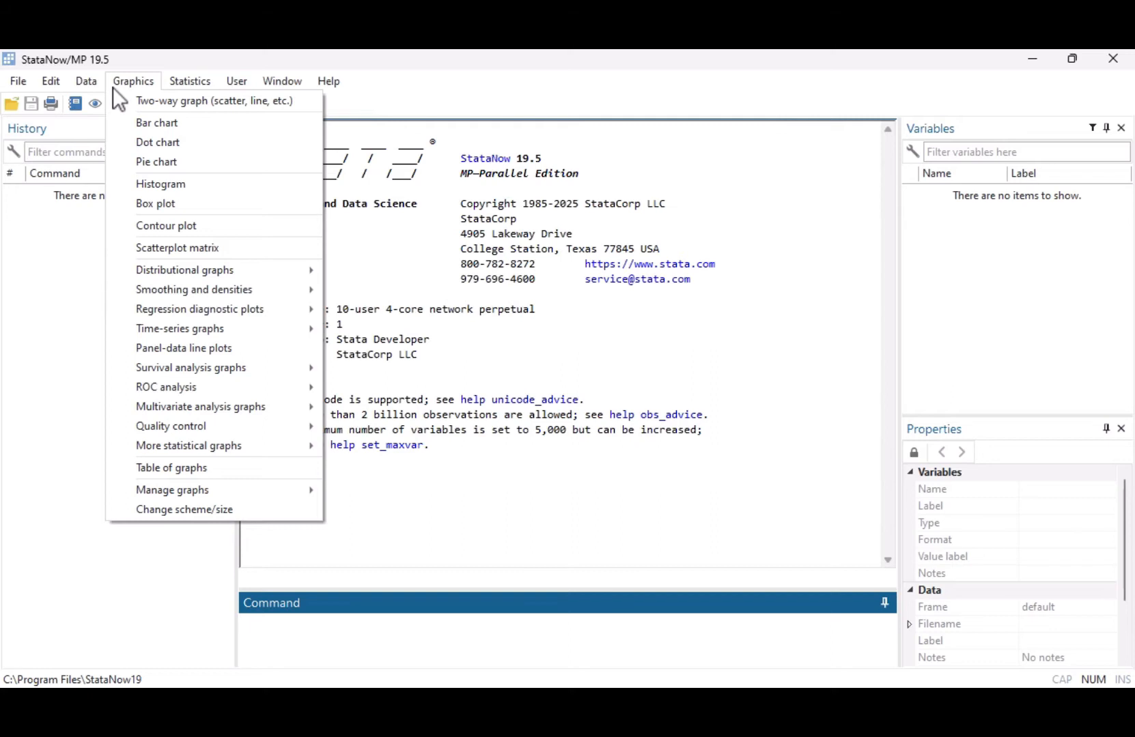
mouse_move(166, 88)
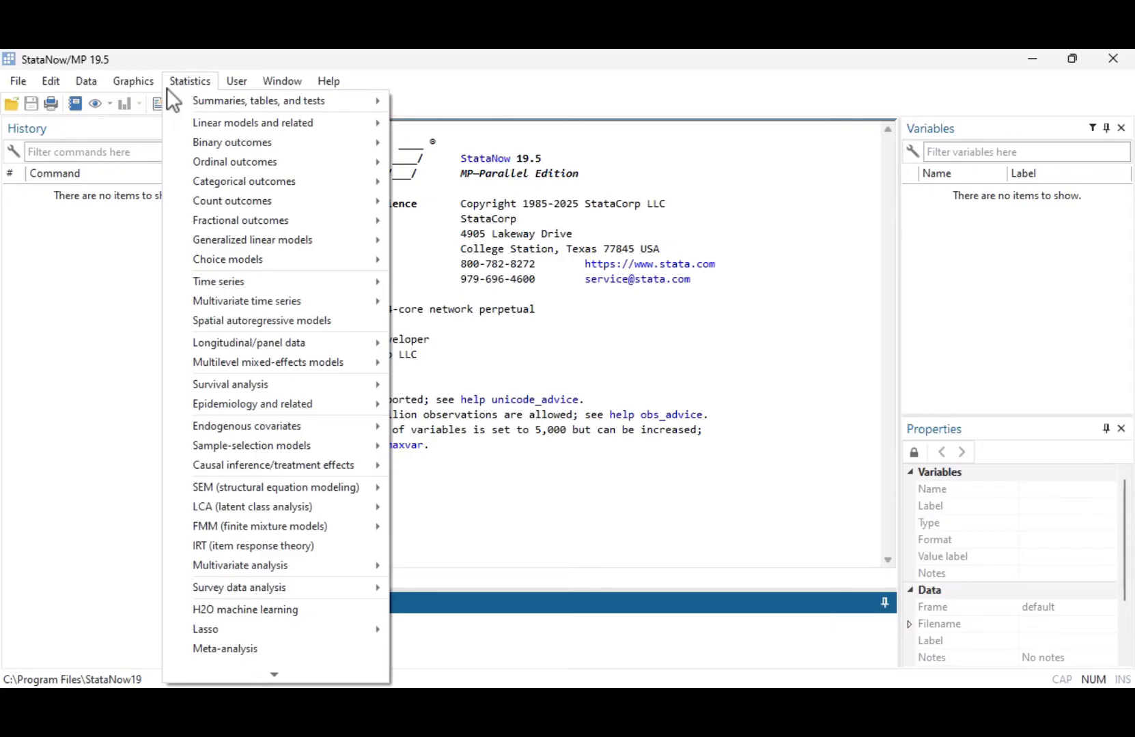
left_click(445, 175)
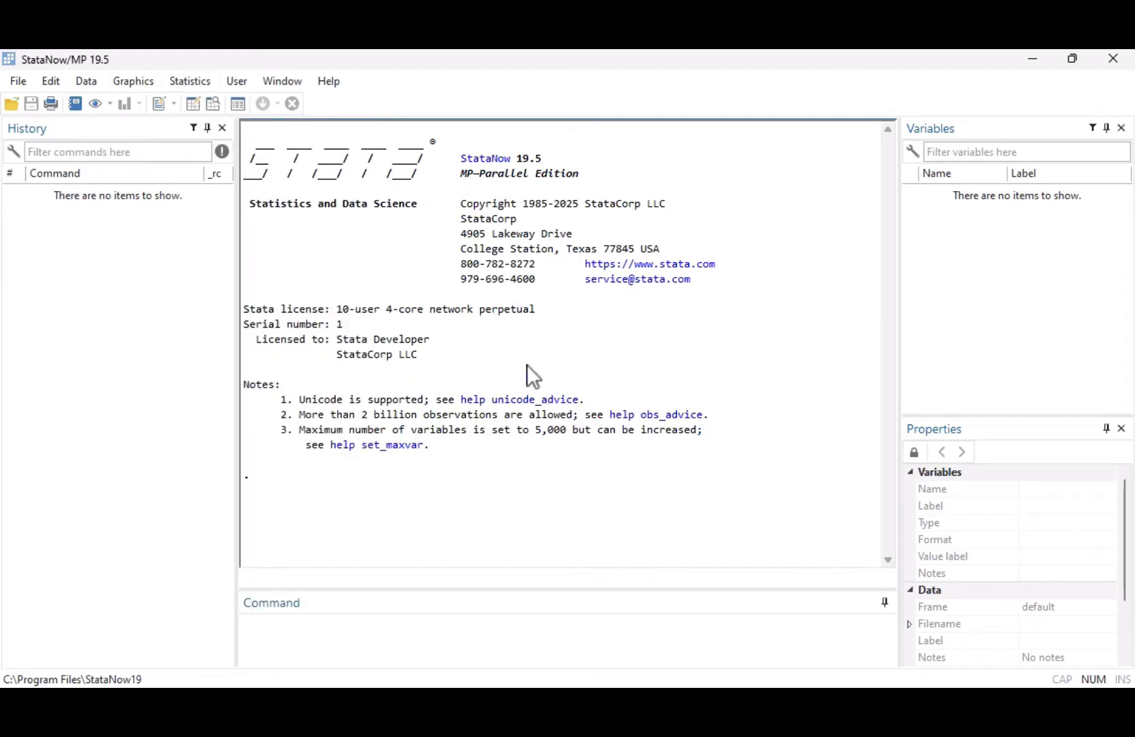
left_click(543, 637)
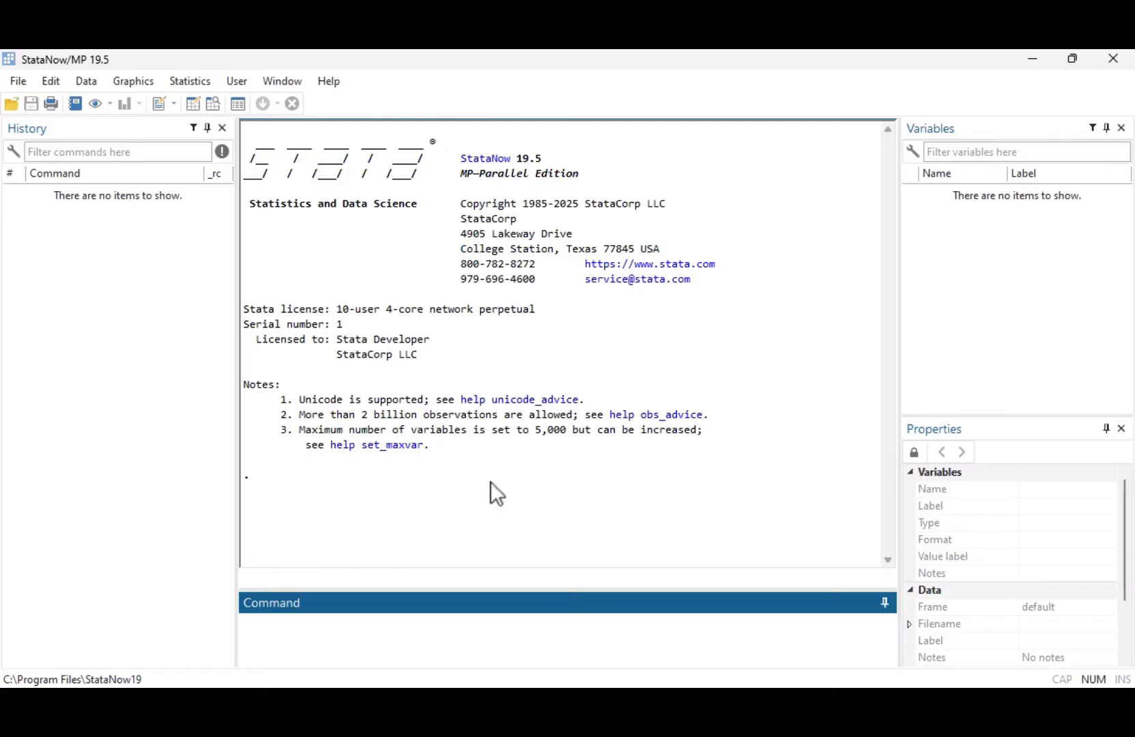
left_click(186, 81)
mouse_move(286, 200)
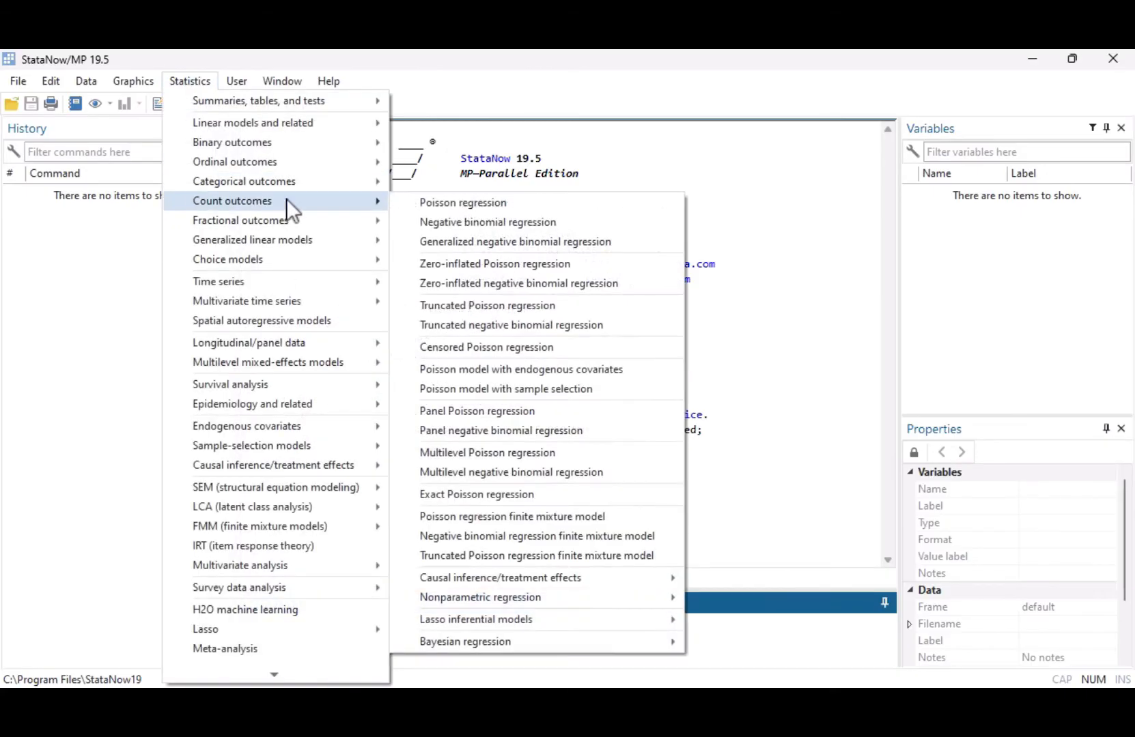
Step: Run a display command that prints the text "Hello!" and highlight the echoed command in the results
left_click(791, 643)
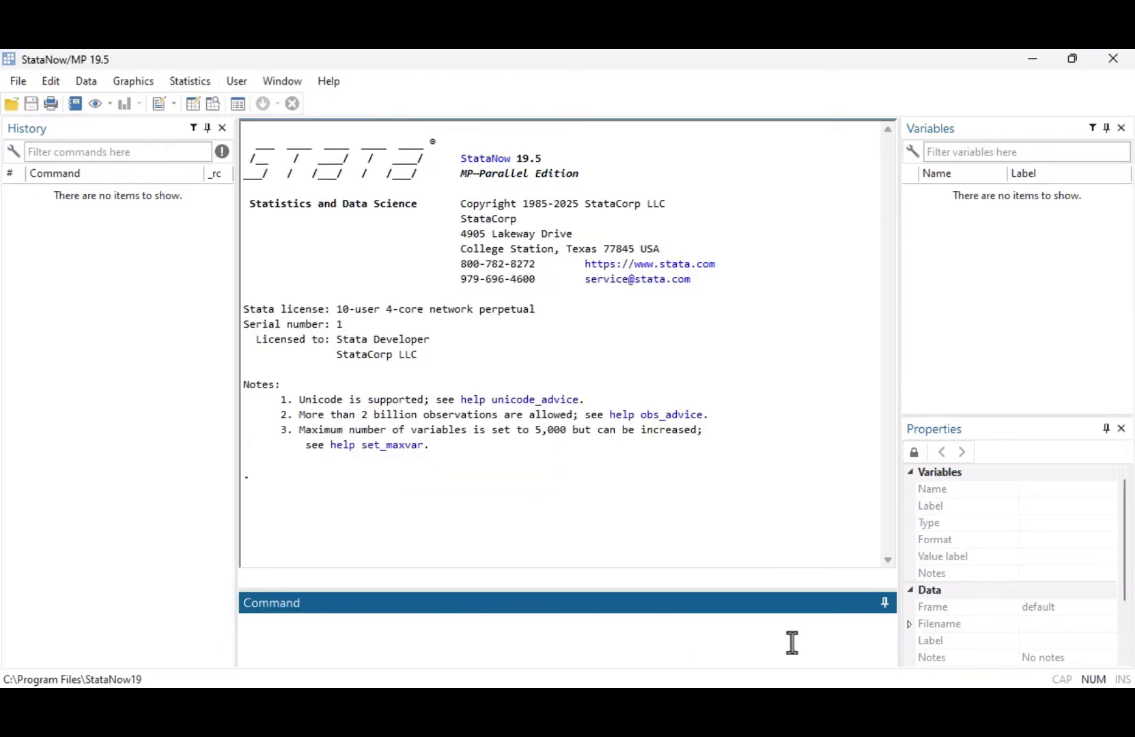
type("display \"Hello!\"")
key("Return")
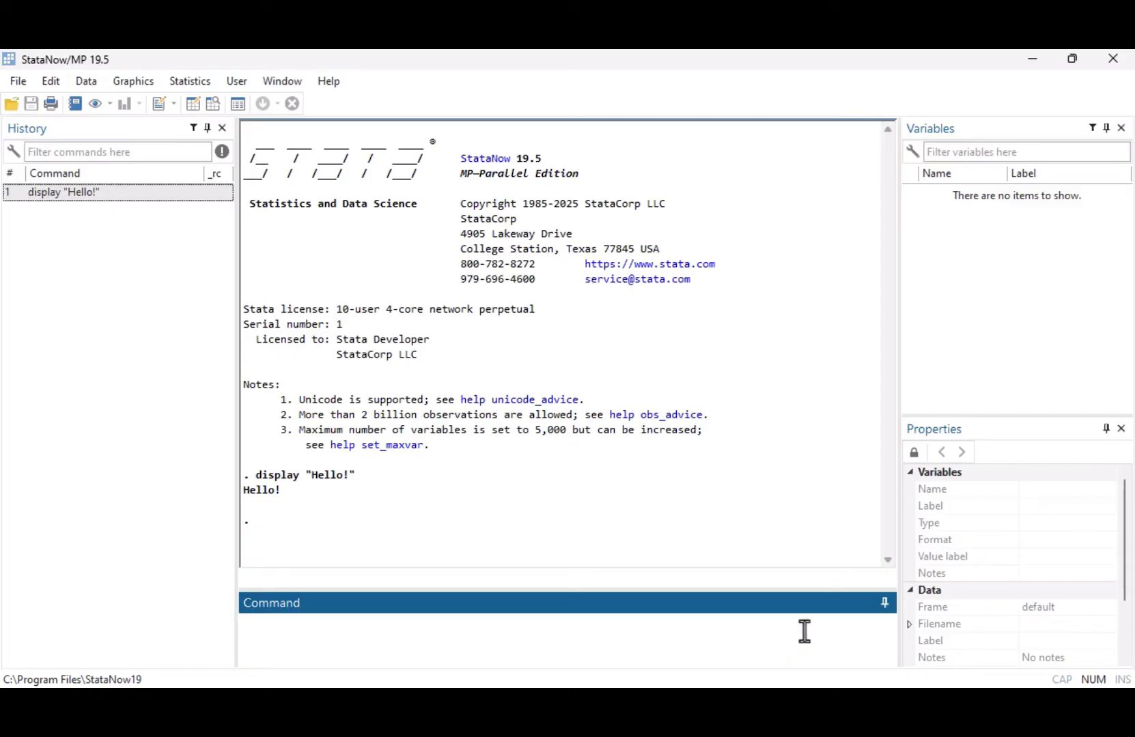
left_click_drag(359, 474, 244, 478)
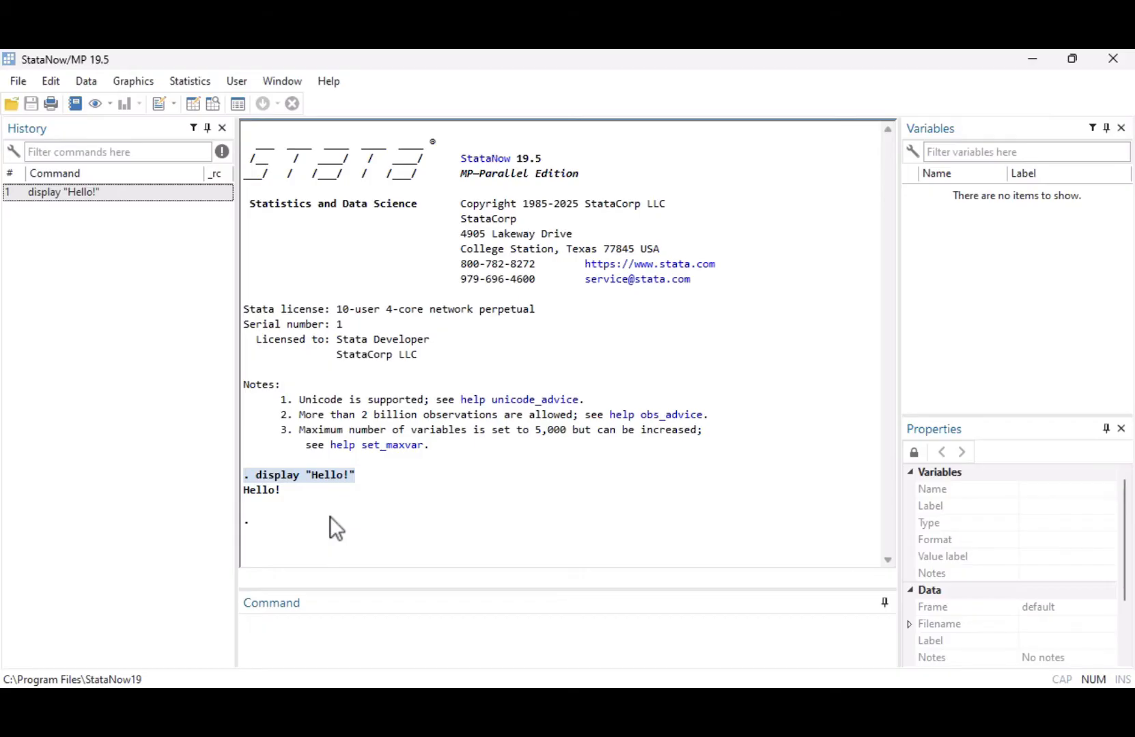
Step: Rerun the display "Hello!" command from the command history
left_click(111, 125)
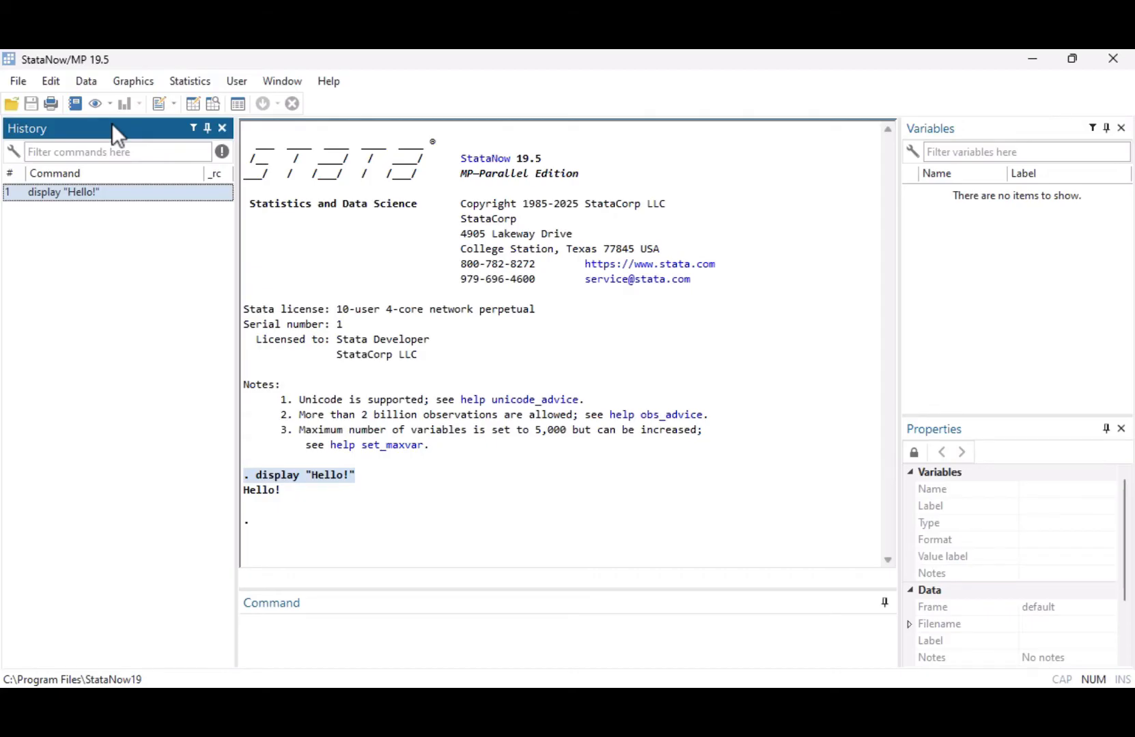
double_click(121, 193)
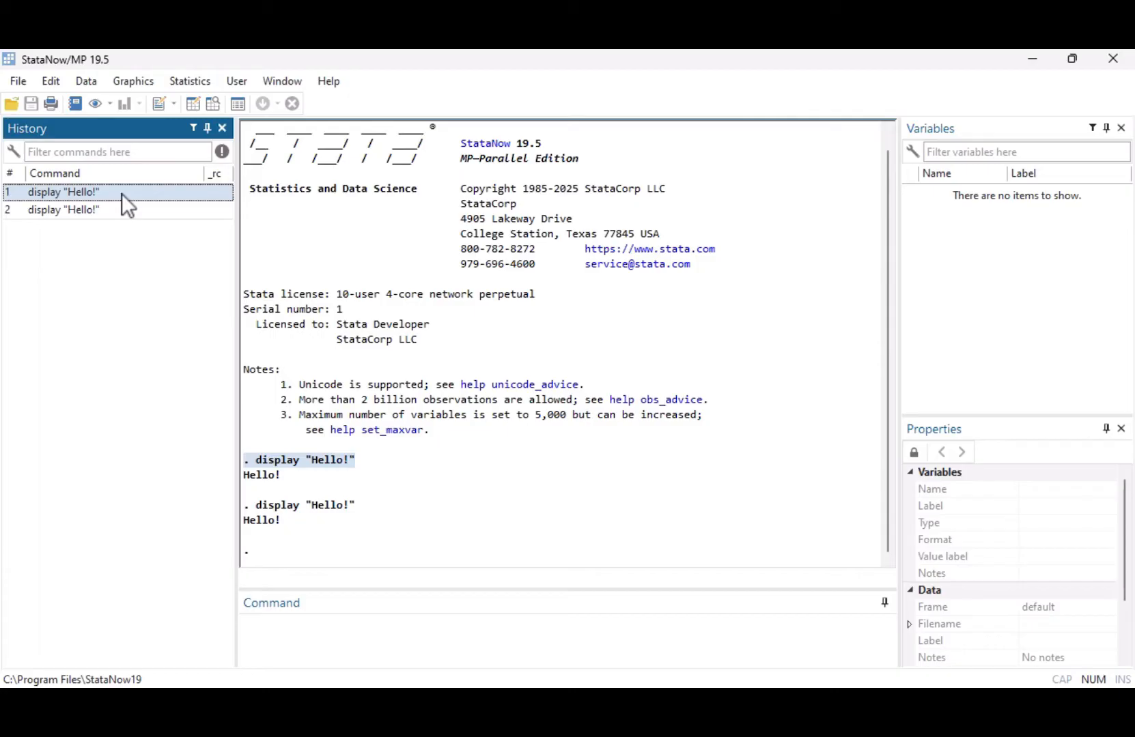
right_click(124, 200)
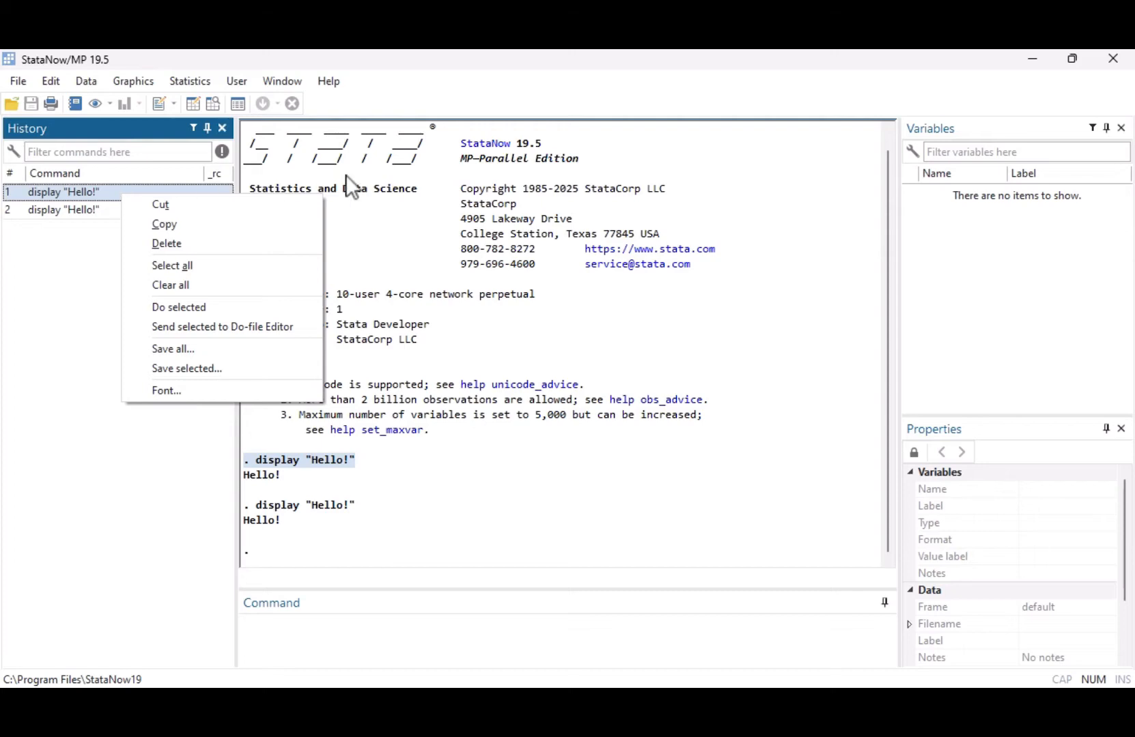
left_click(1014, 130)
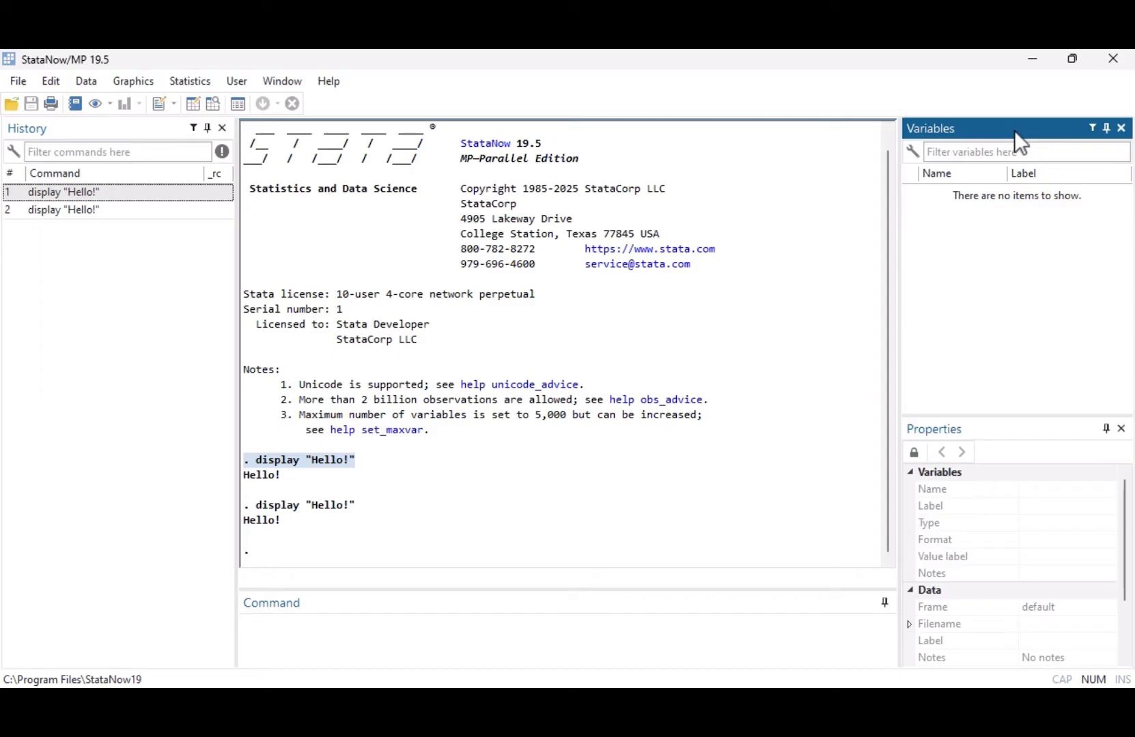
left_click(1044, 432)
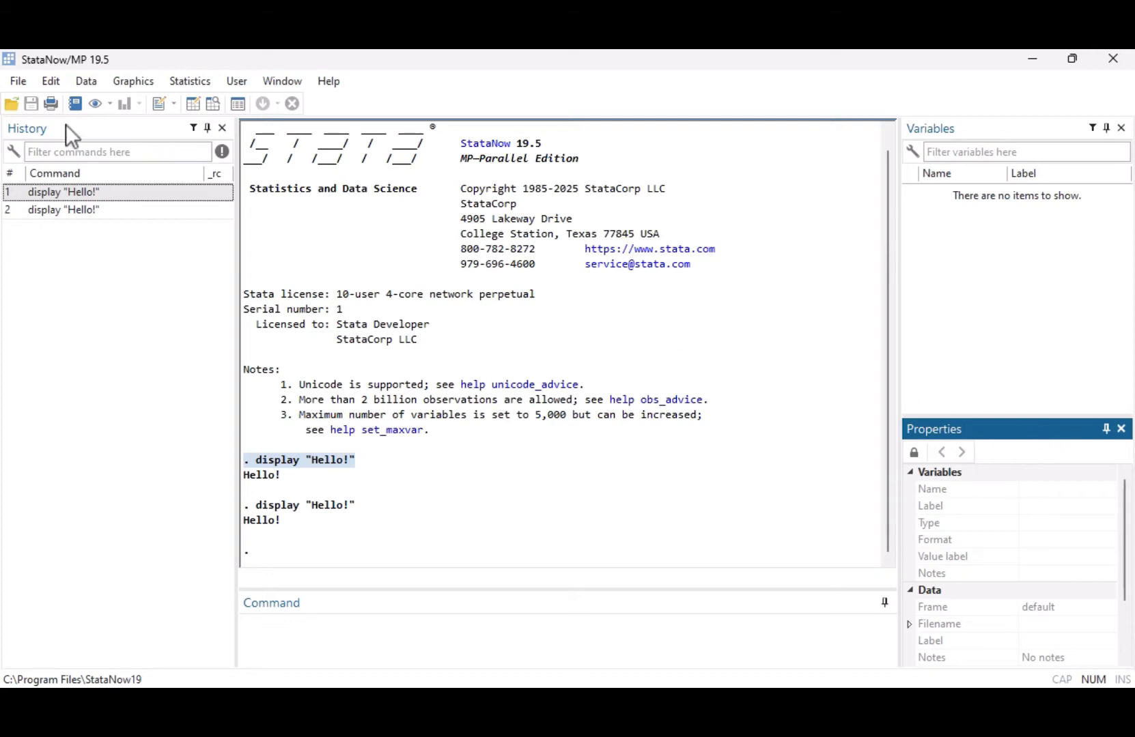
Step: Change the working directory to the RSGS folder inside Documents
left_click(32, 85)
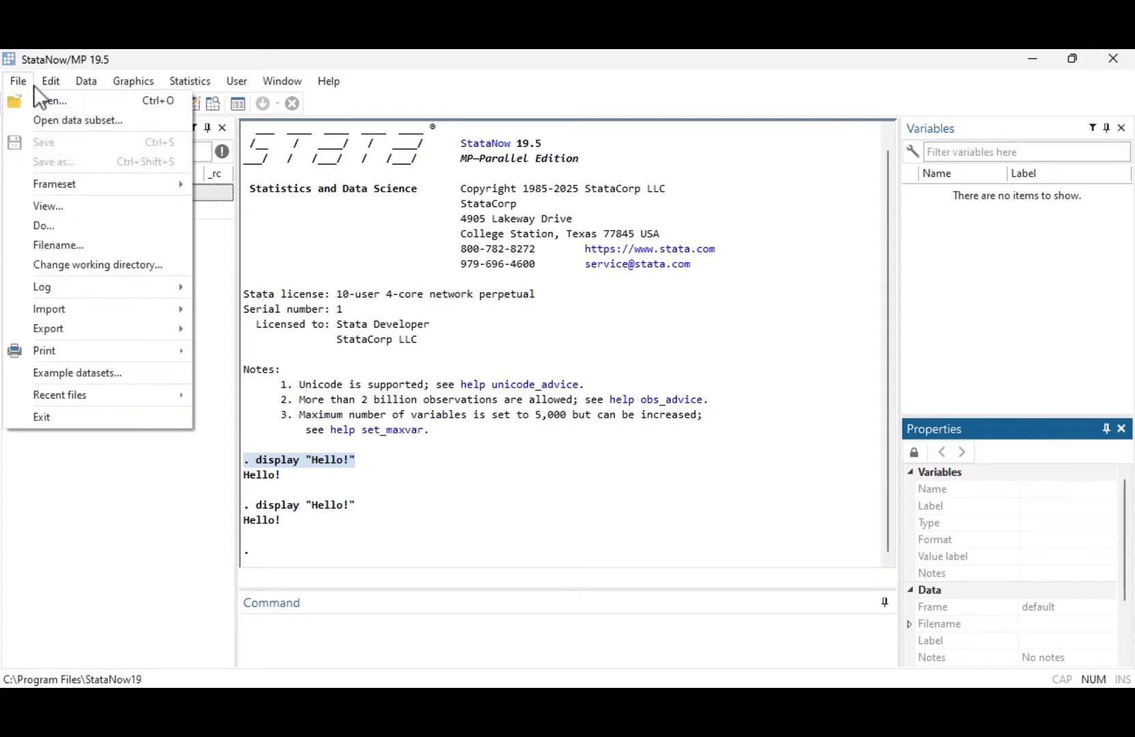
left_click(12, 266)
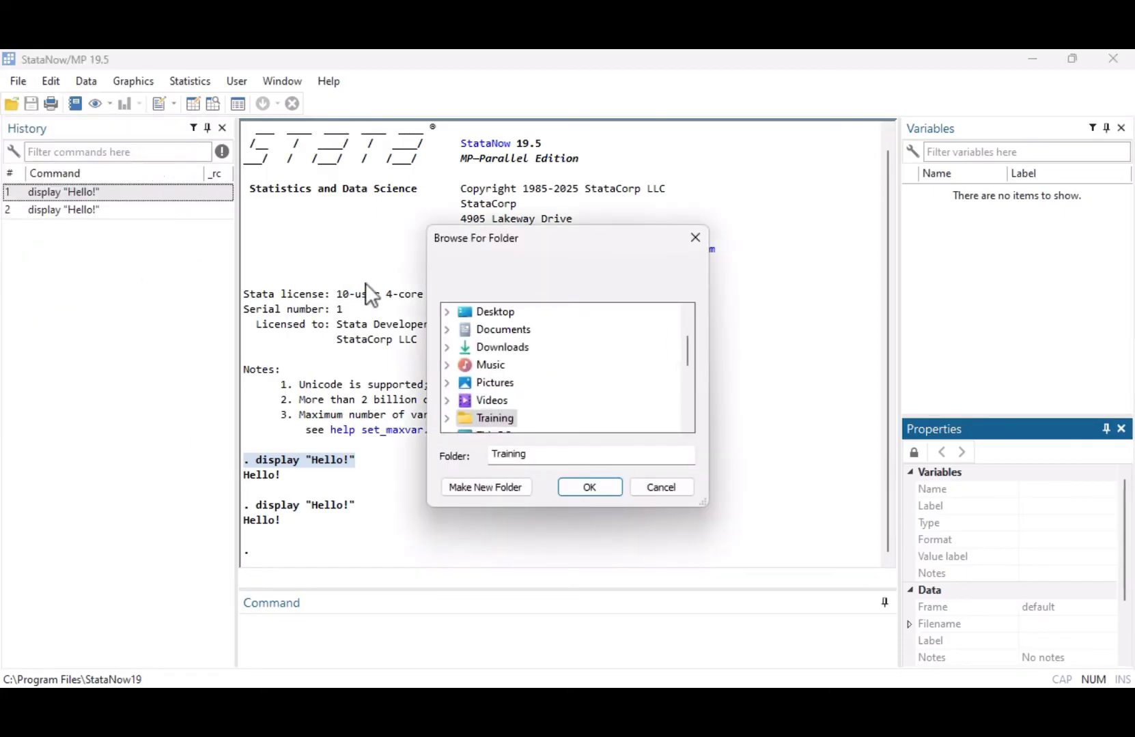
left_click(445, 329)
scroll(482, 383, "down", 1)
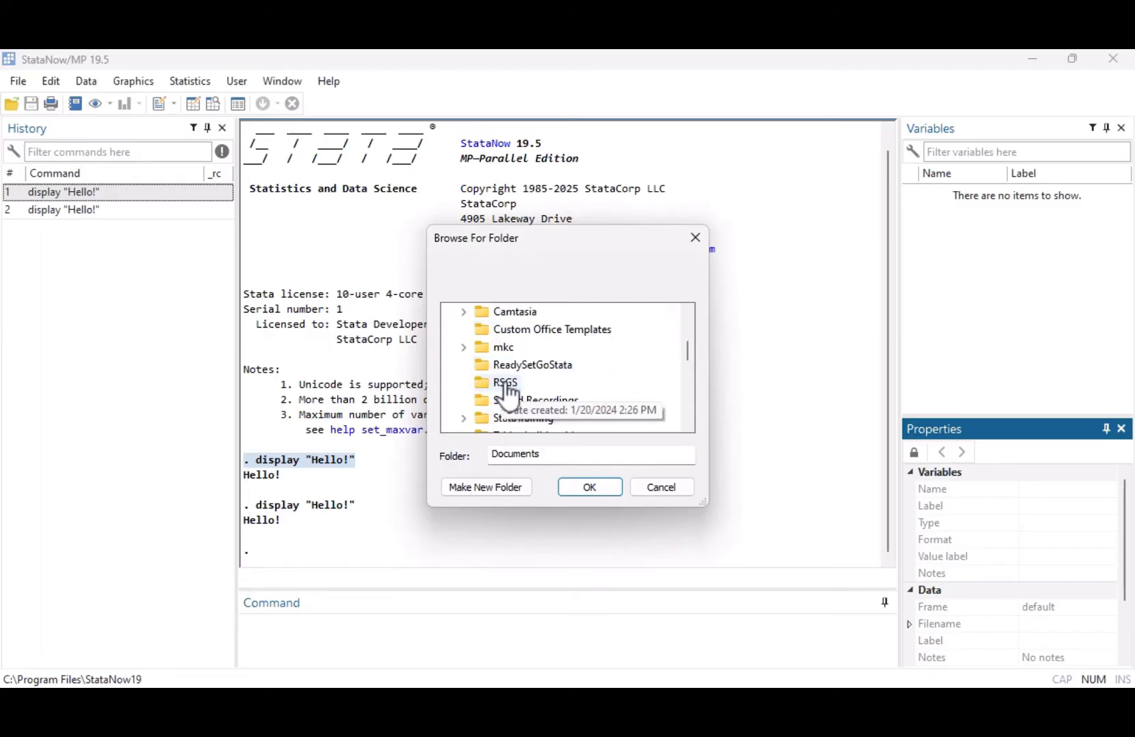
left_click(505, 384)
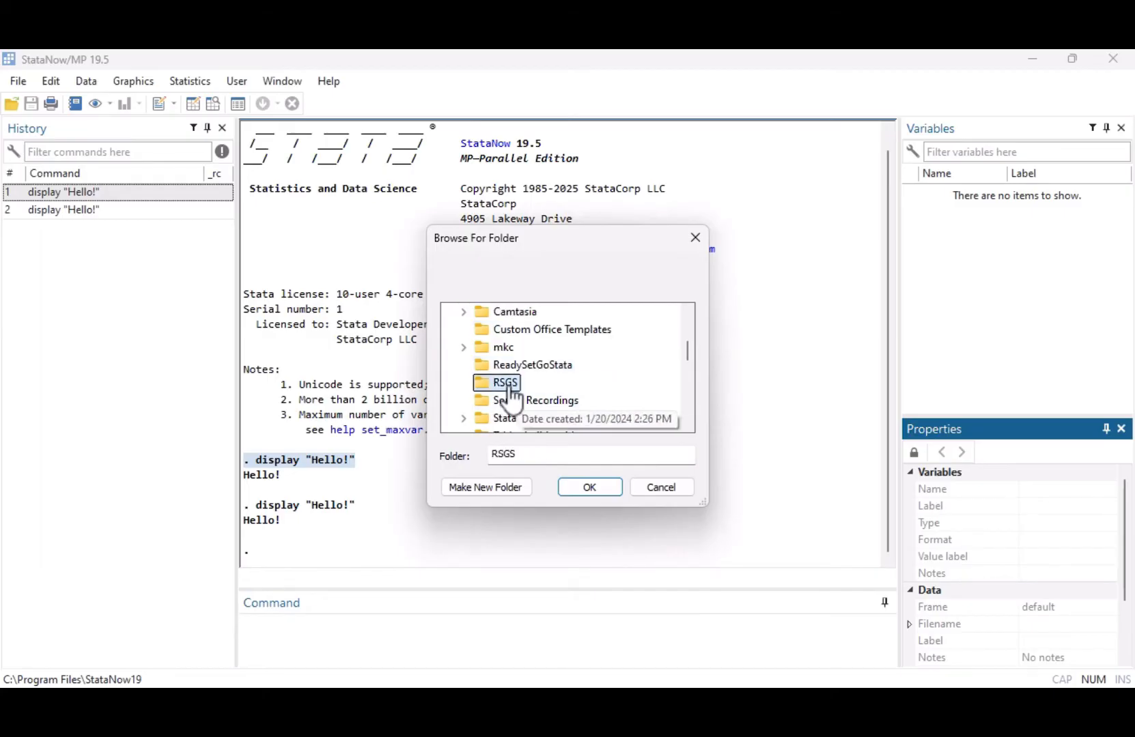
left_click(609, 484)
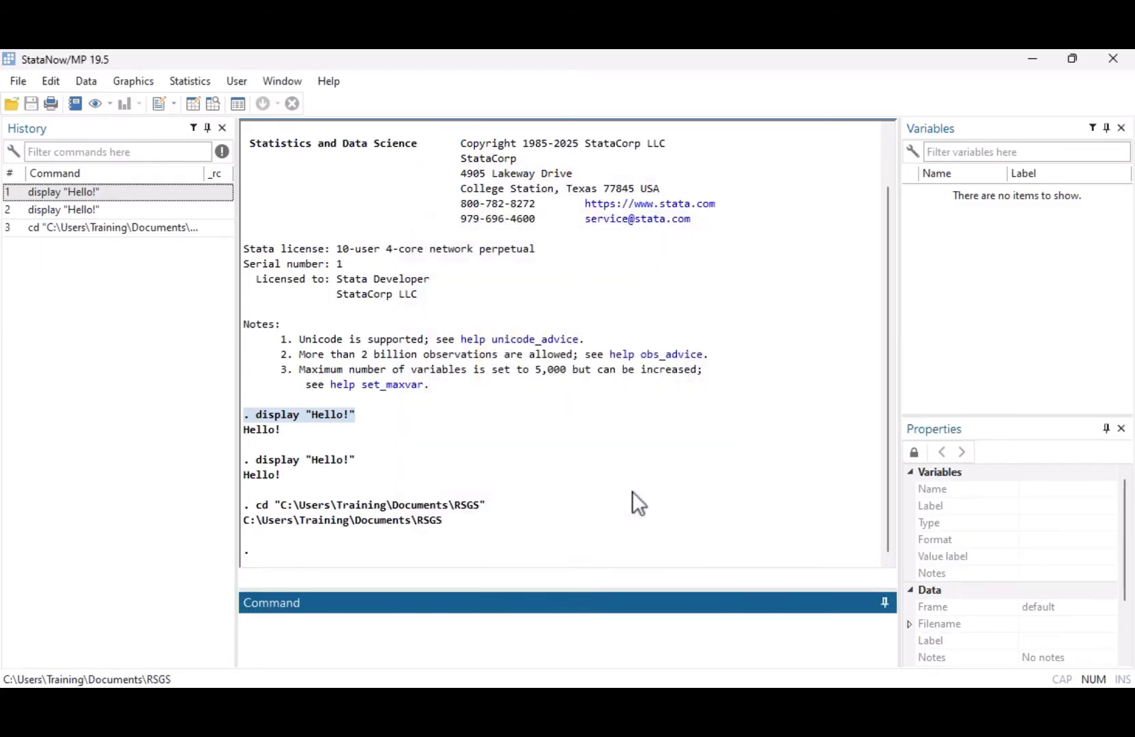
Step: List the files in the working directory with the ls command and highlight nhanes.dta in the listing
type("ls")
key("Return")
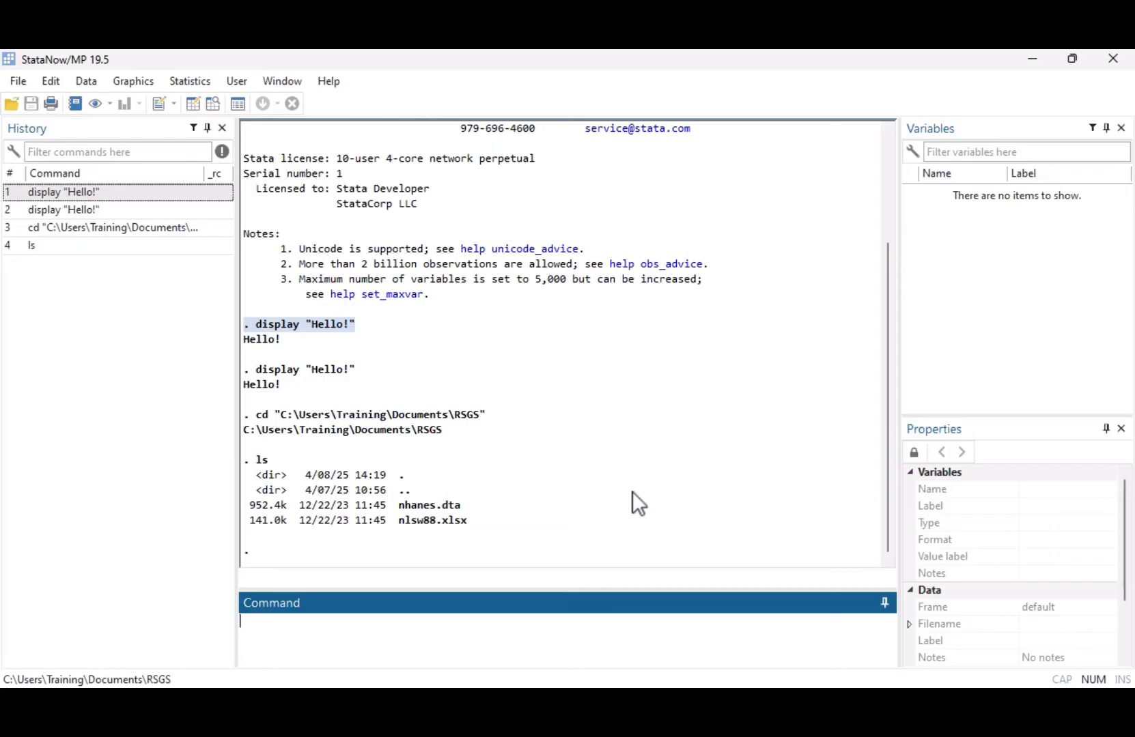
left_click(465, 505)
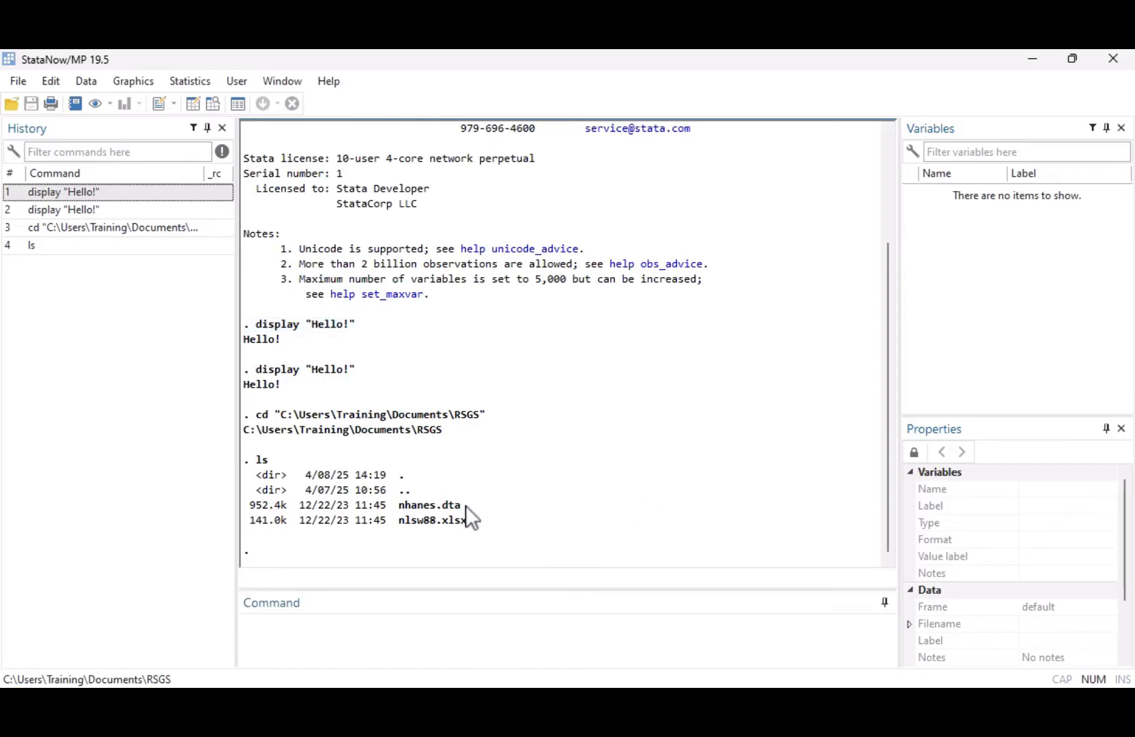
Step: Load the nhanes dataset from the working directory with the command use nhanes
left_click(418, 627)
type("use nhanes")
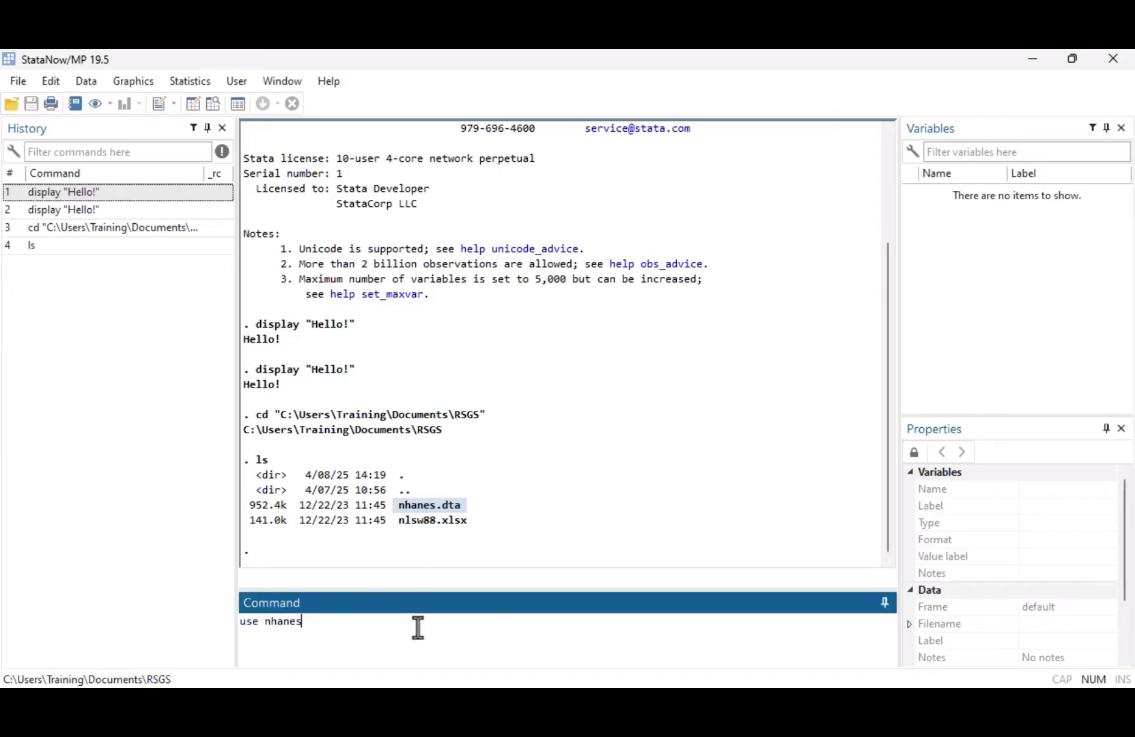
key("Return")
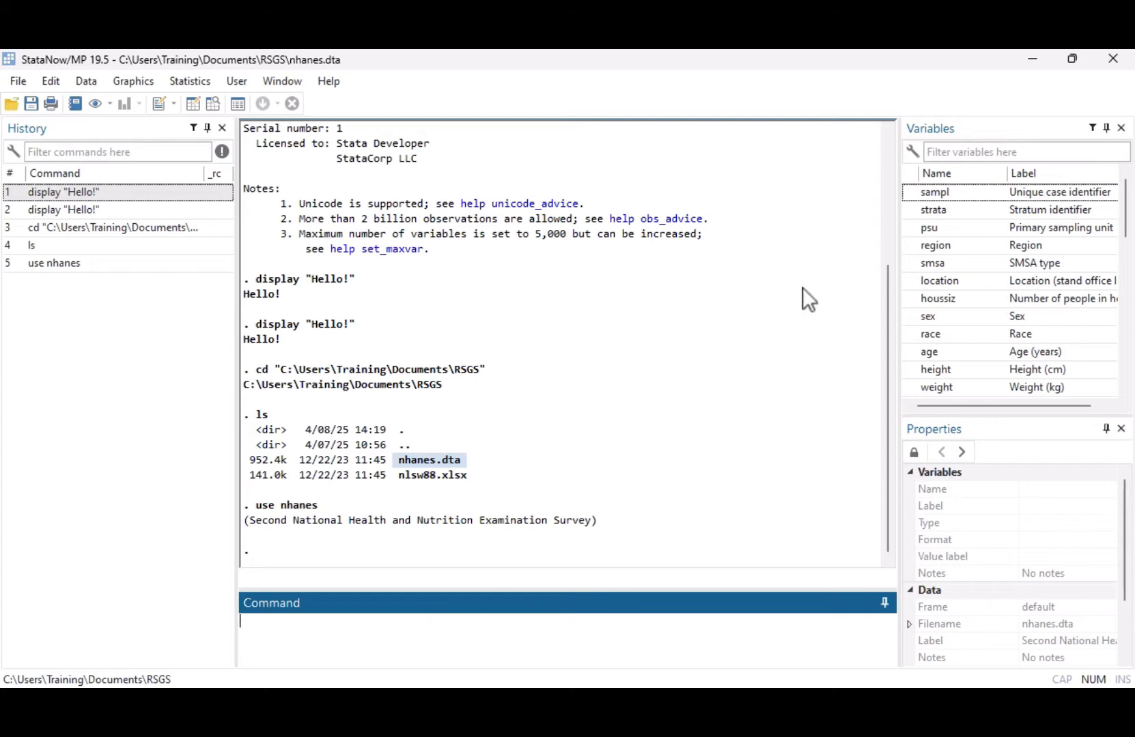
Step: Inspect the dataset's variable list and the properties of the location variable
left_click(1013, 127)
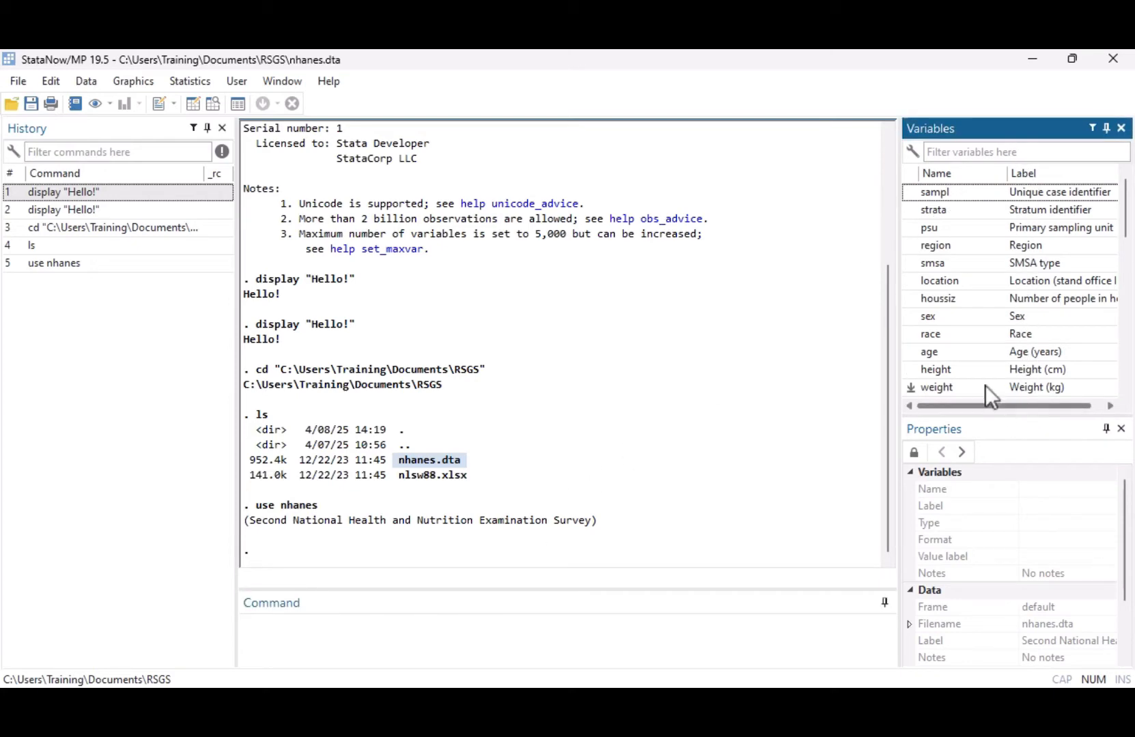
left_click(957, 281)
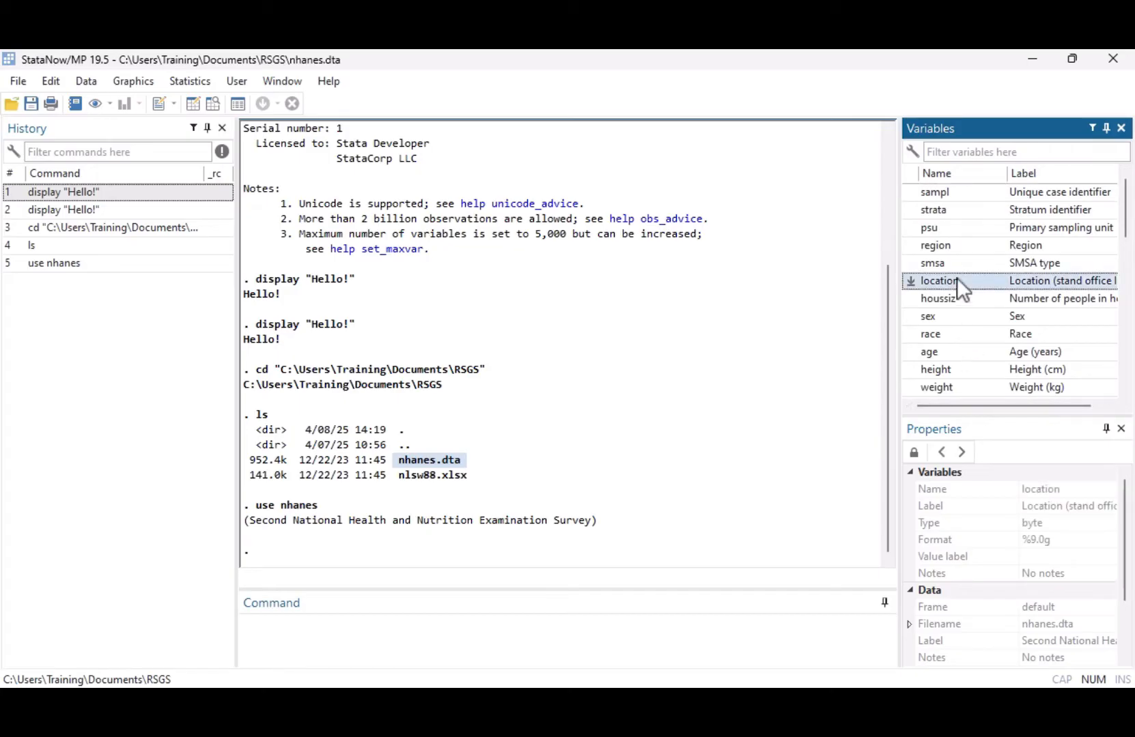
left_click(1005, 429)
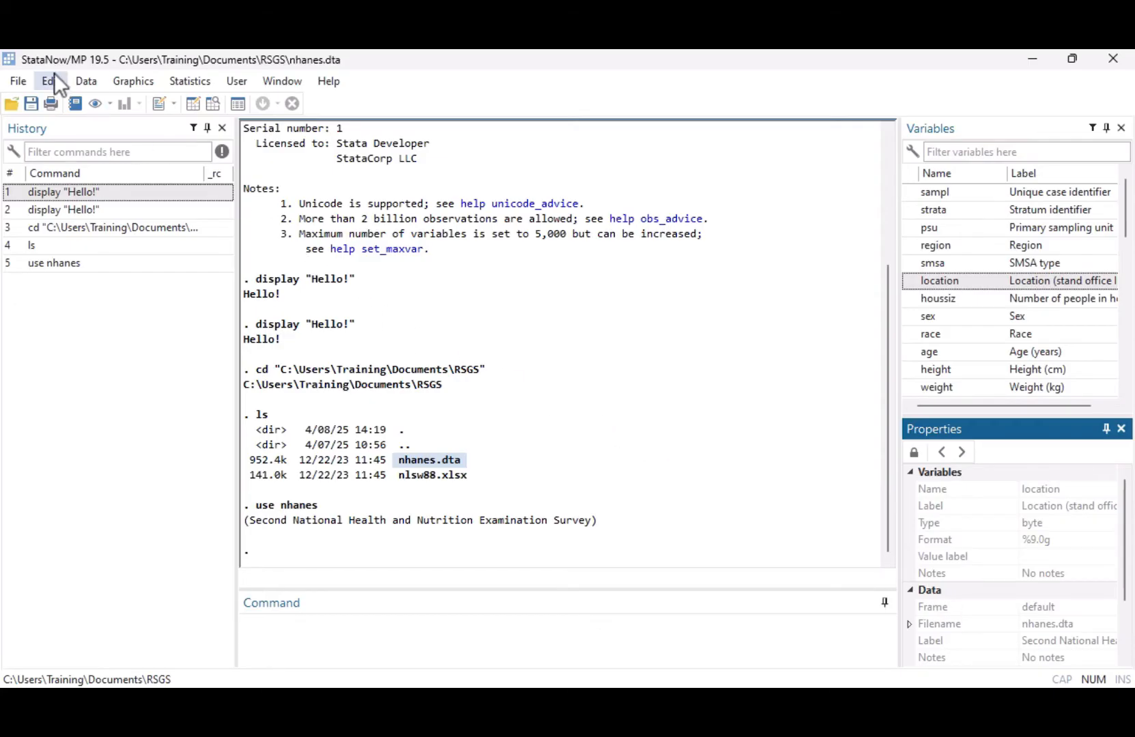
Step: Load auto.dta from the example datasets installed with Stata and close the help viewer
left_click(27, 77)
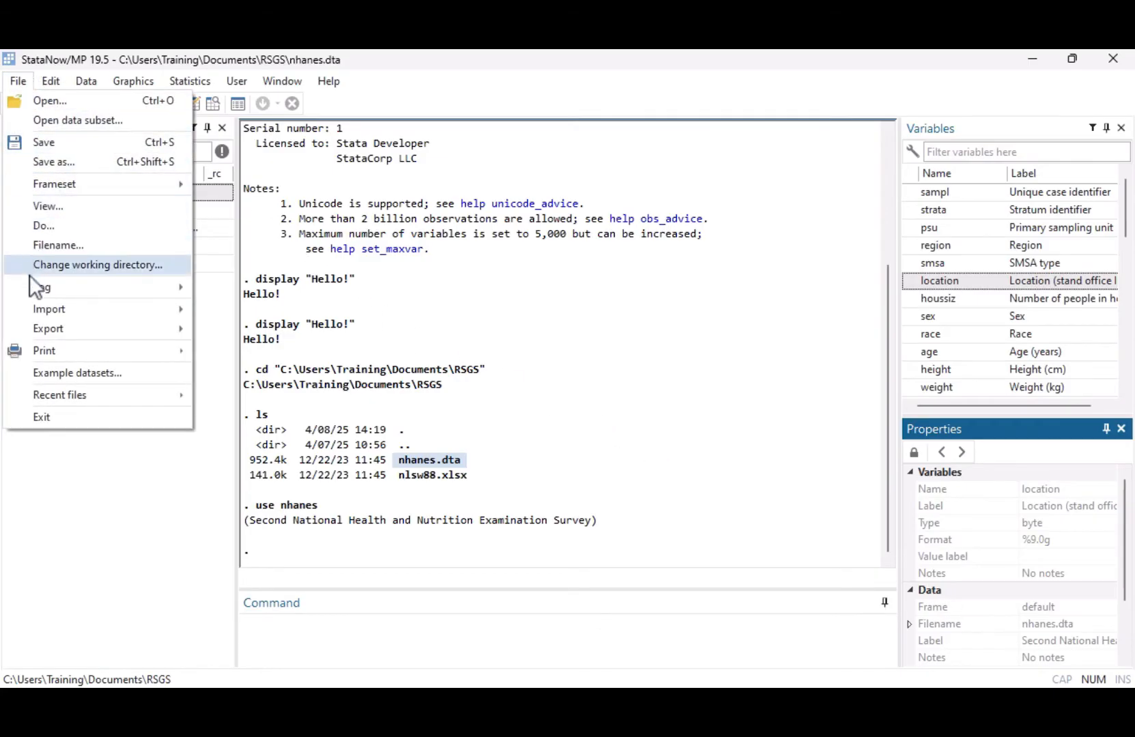
left_click(21, 369)
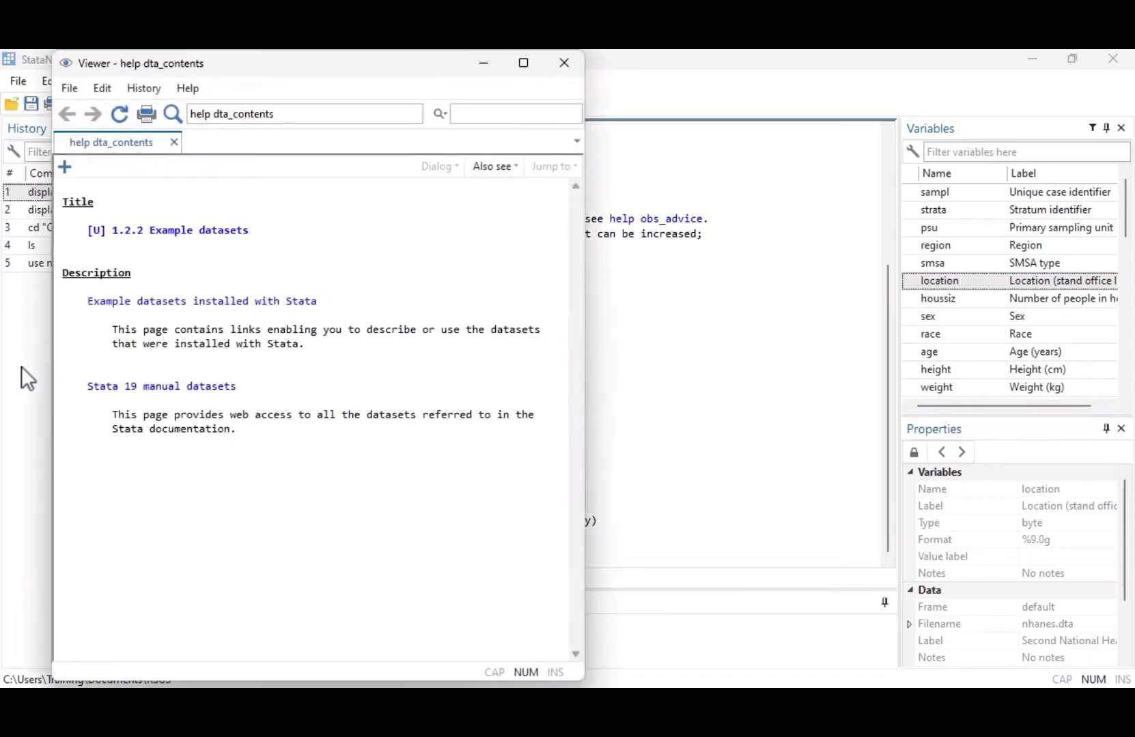
left_click(93, 303)
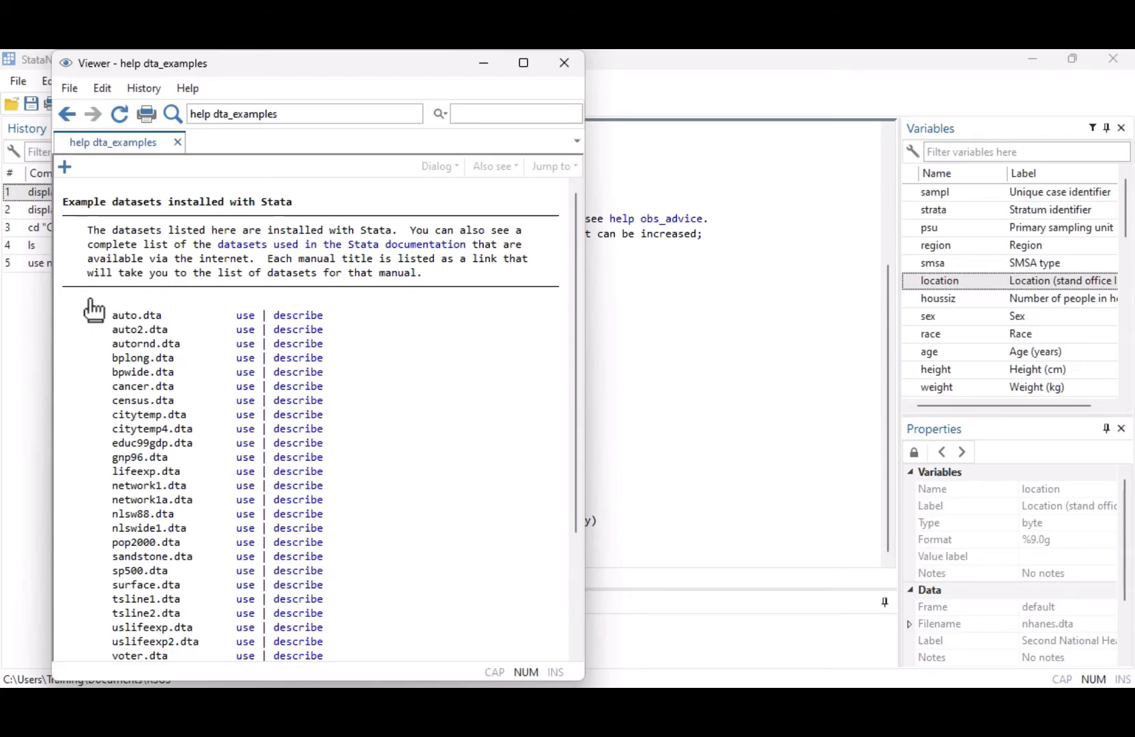
left_click(247, 320)
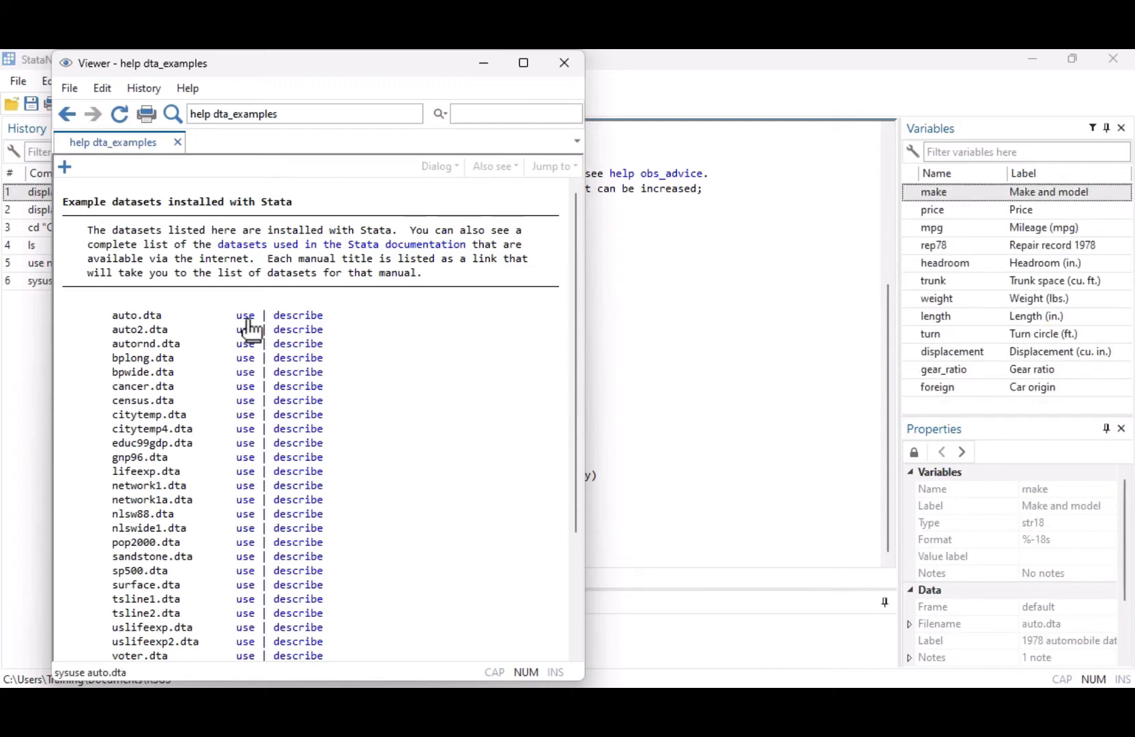
left_click(572, 70)
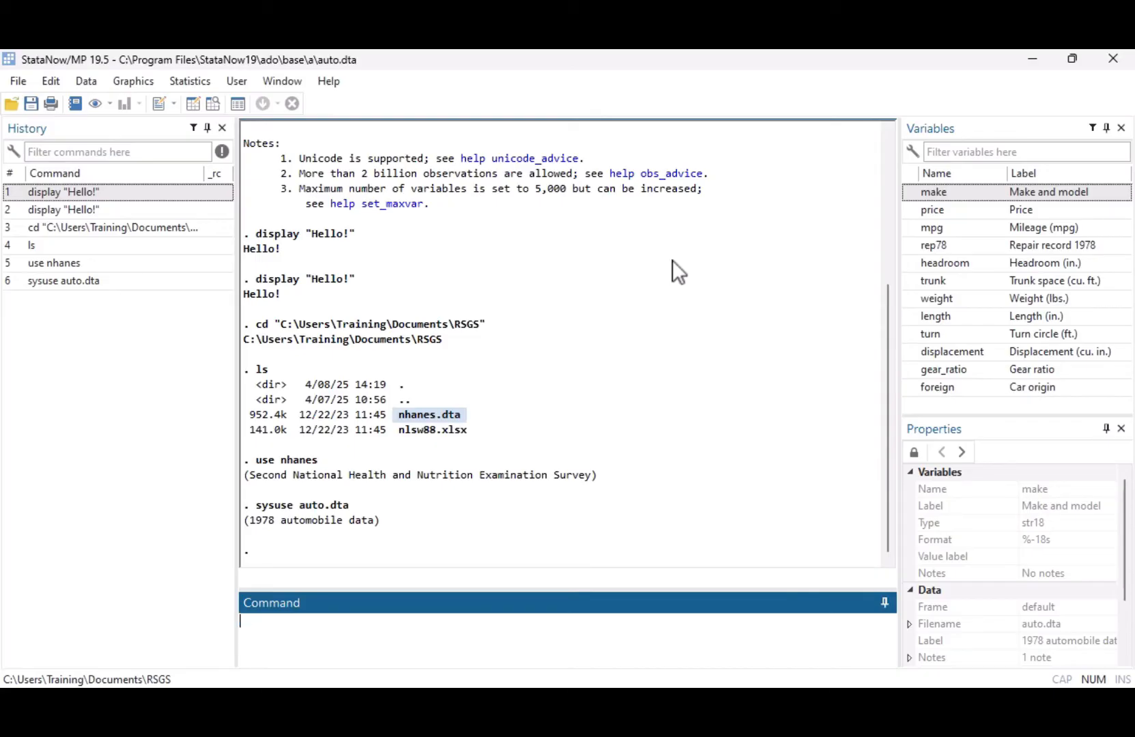
left_click(972, 124)
left_click(1026, 437)
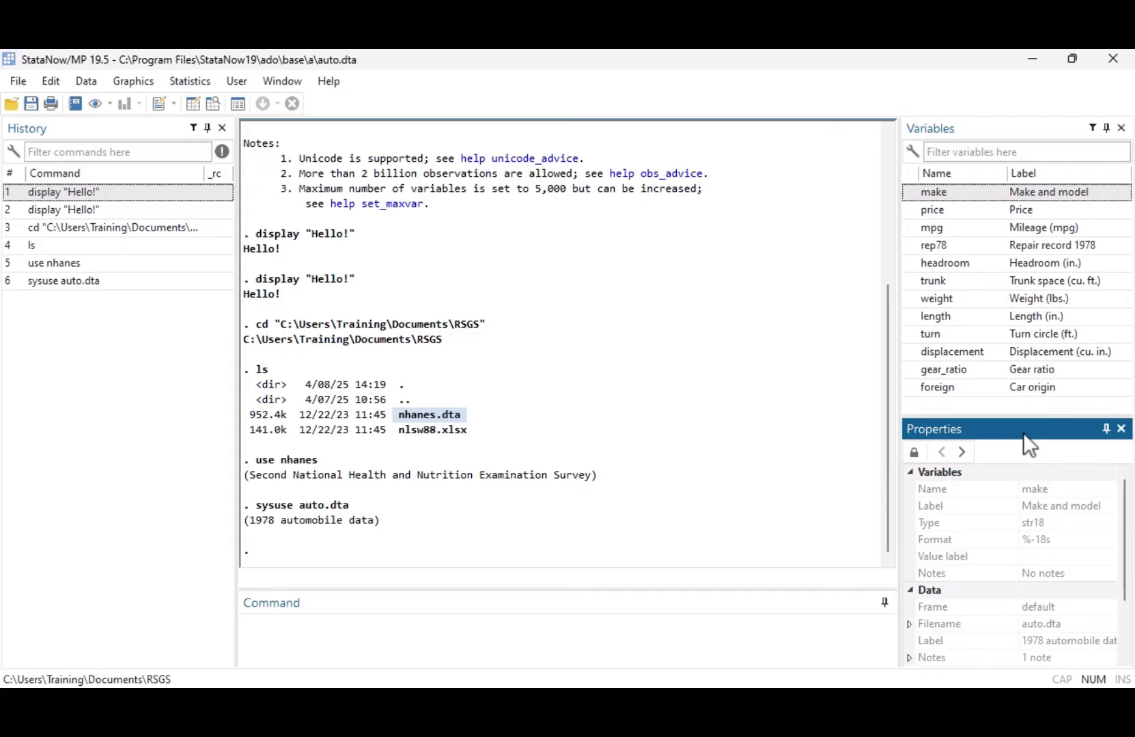
Step: Choose nlsw88.xlsx from the RSGS working directory as the Excel spreadsheet to import
left_click(25, 84)
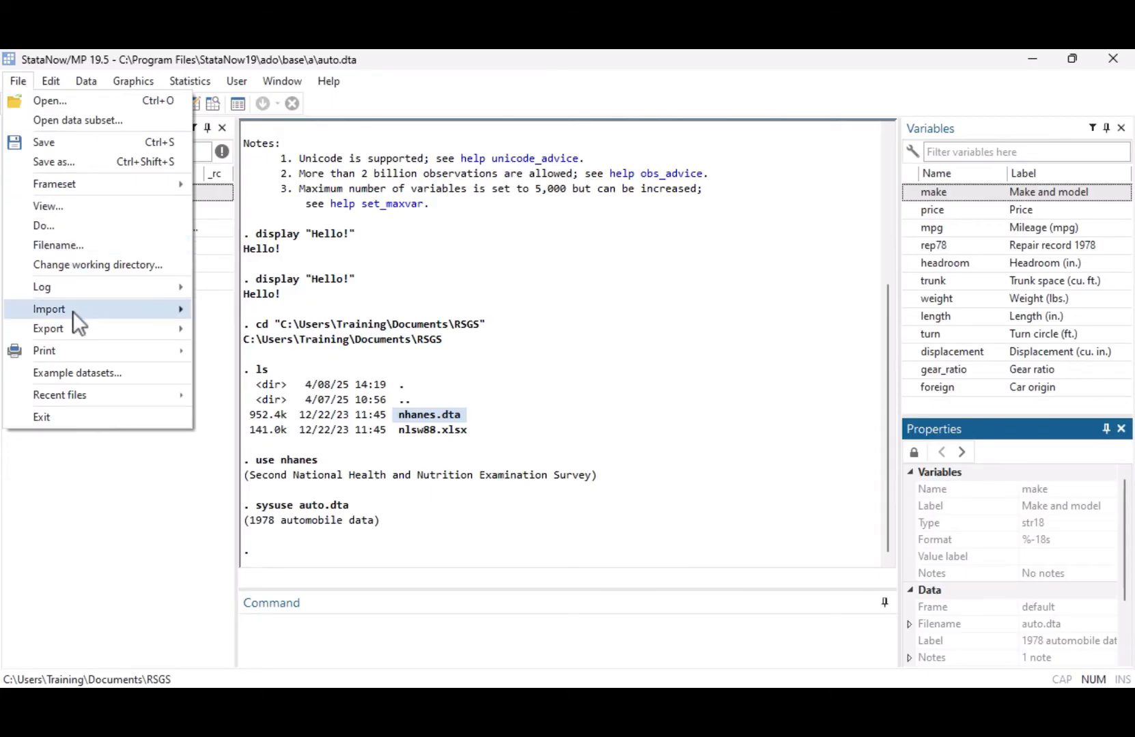
mouse_move(72, 312)
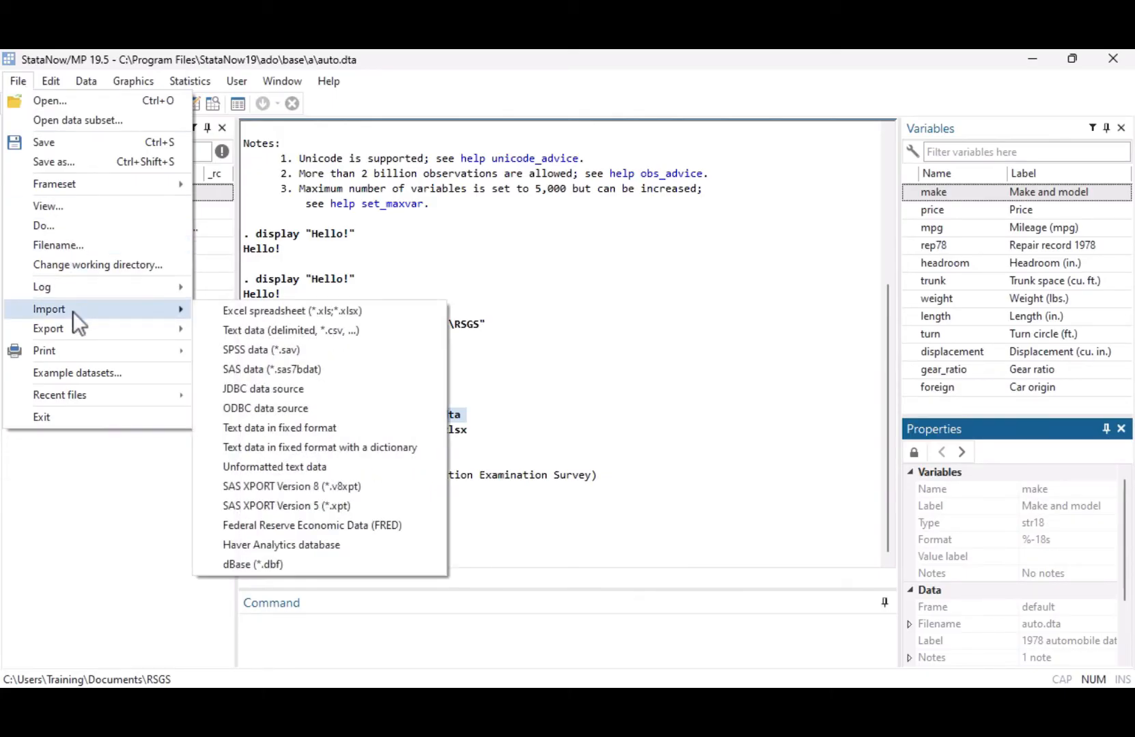
left_click(203, 310)
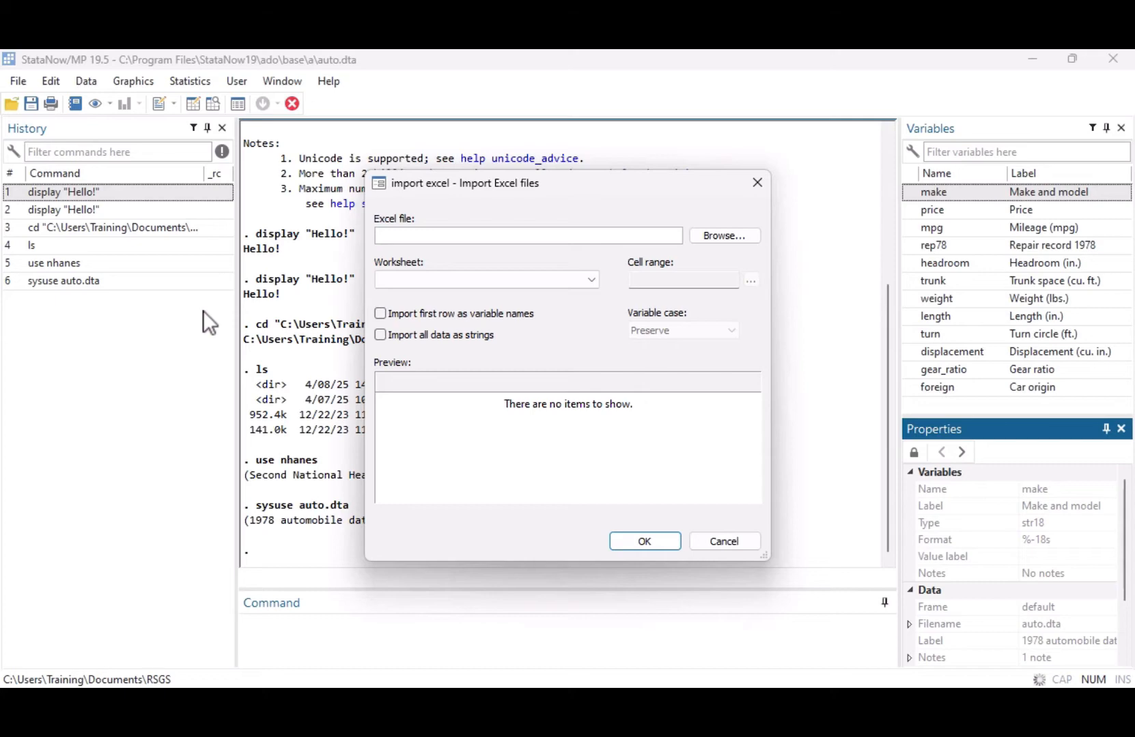
left_click(736, 238)
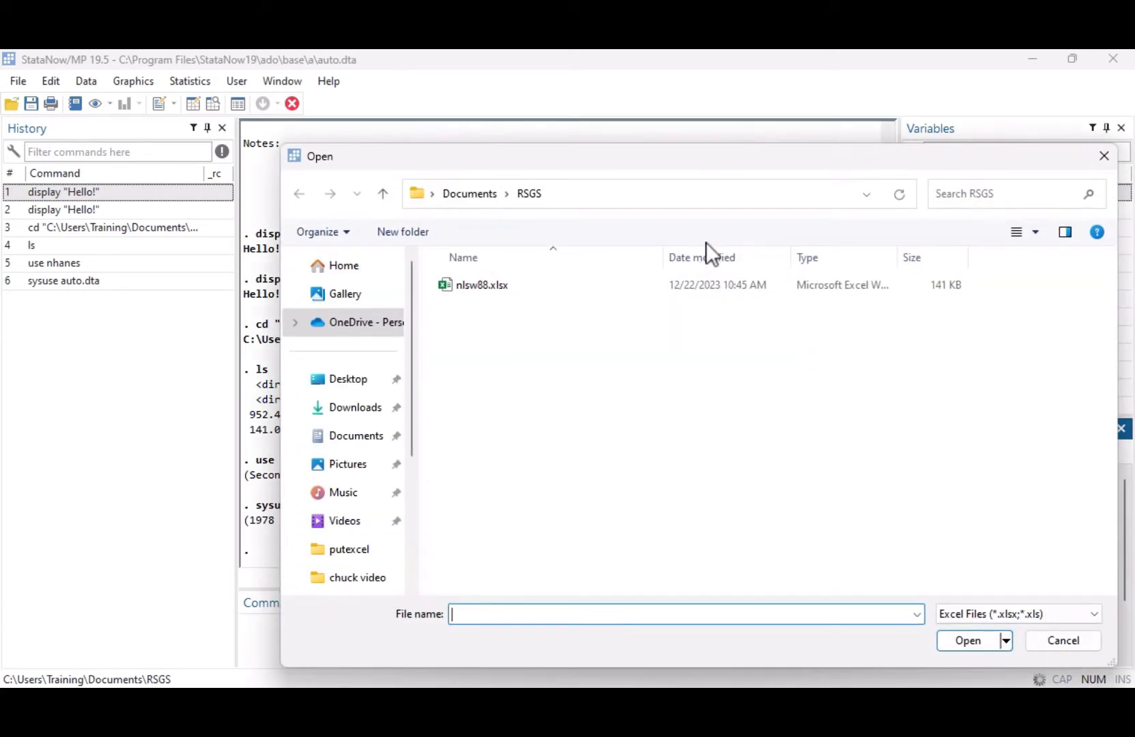
left_click(523, 285)
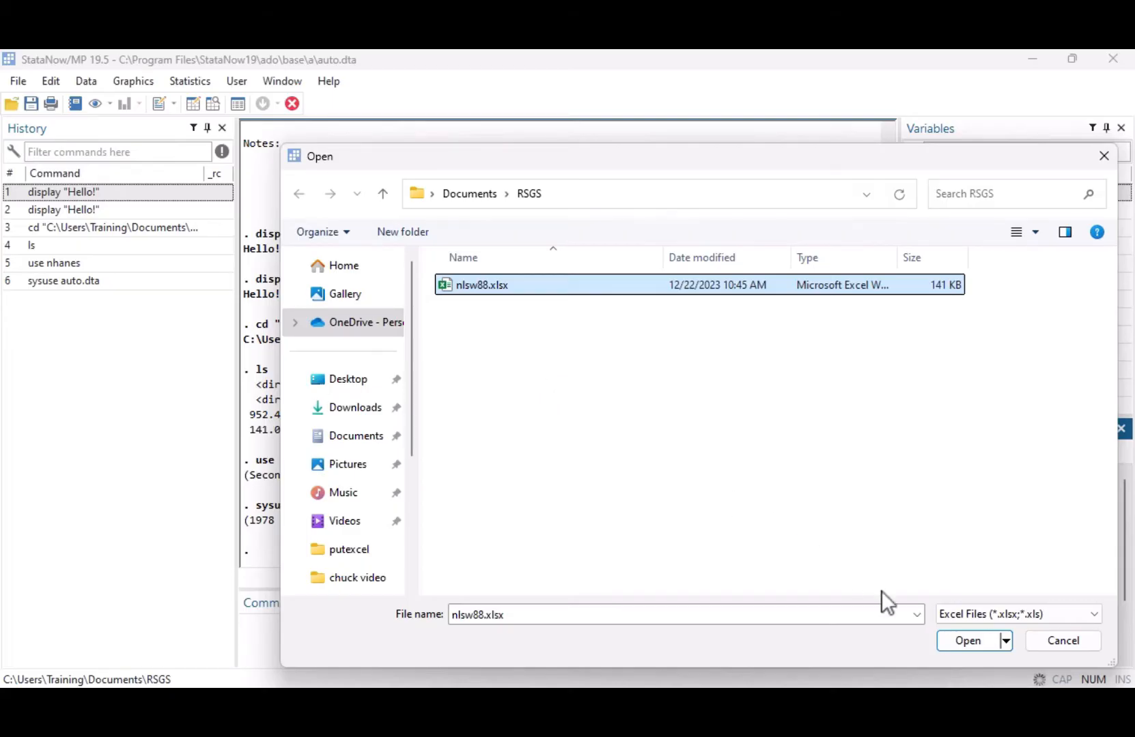
left_click(973, 646)
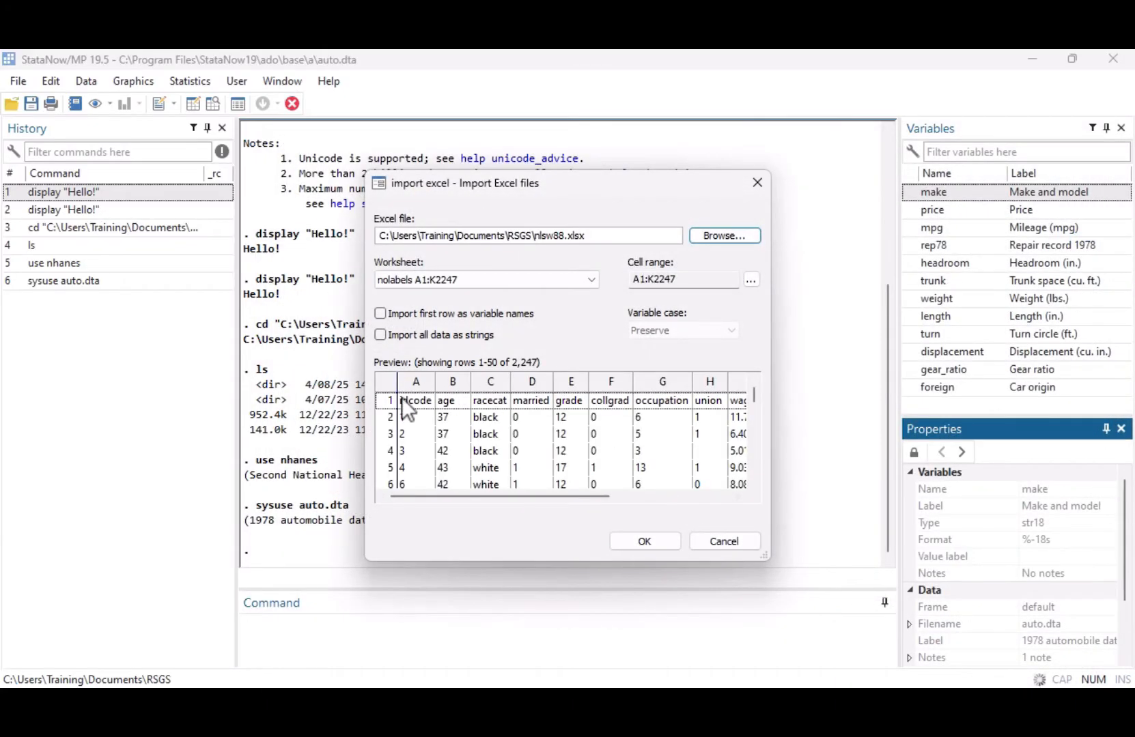
Step: Import the nolabels worksheet with its first row as variable names, replacing the data in memory
left_click(378, 314)
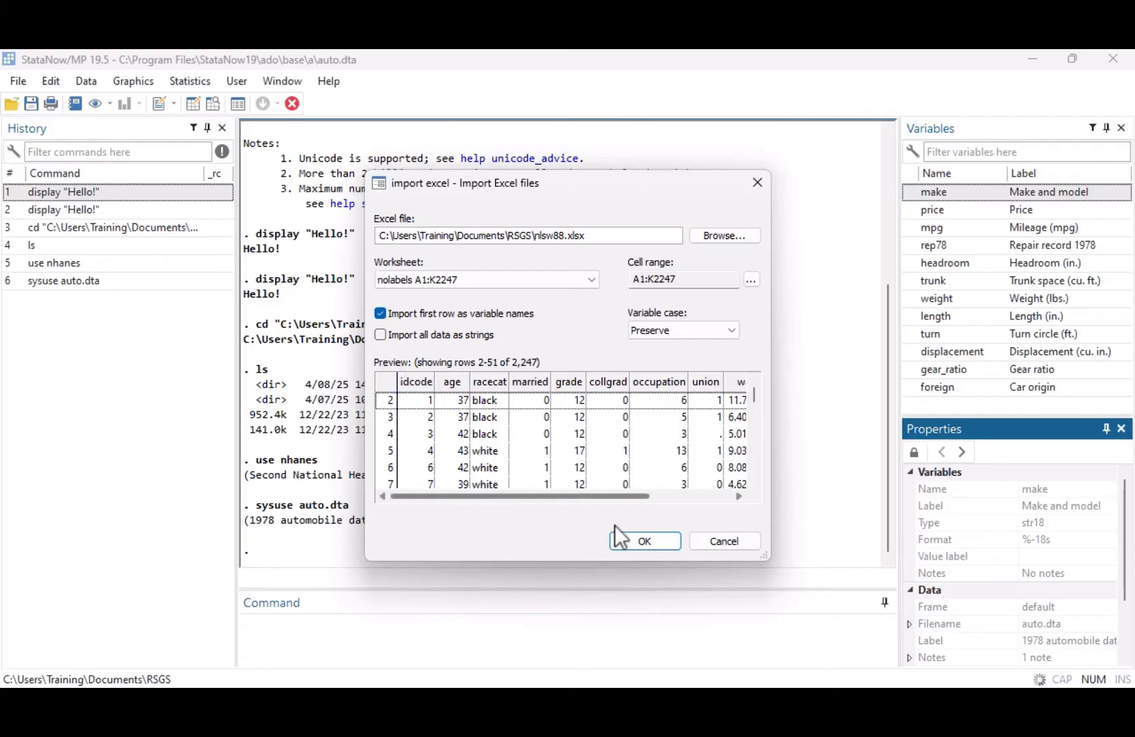
left_click(660, 545)
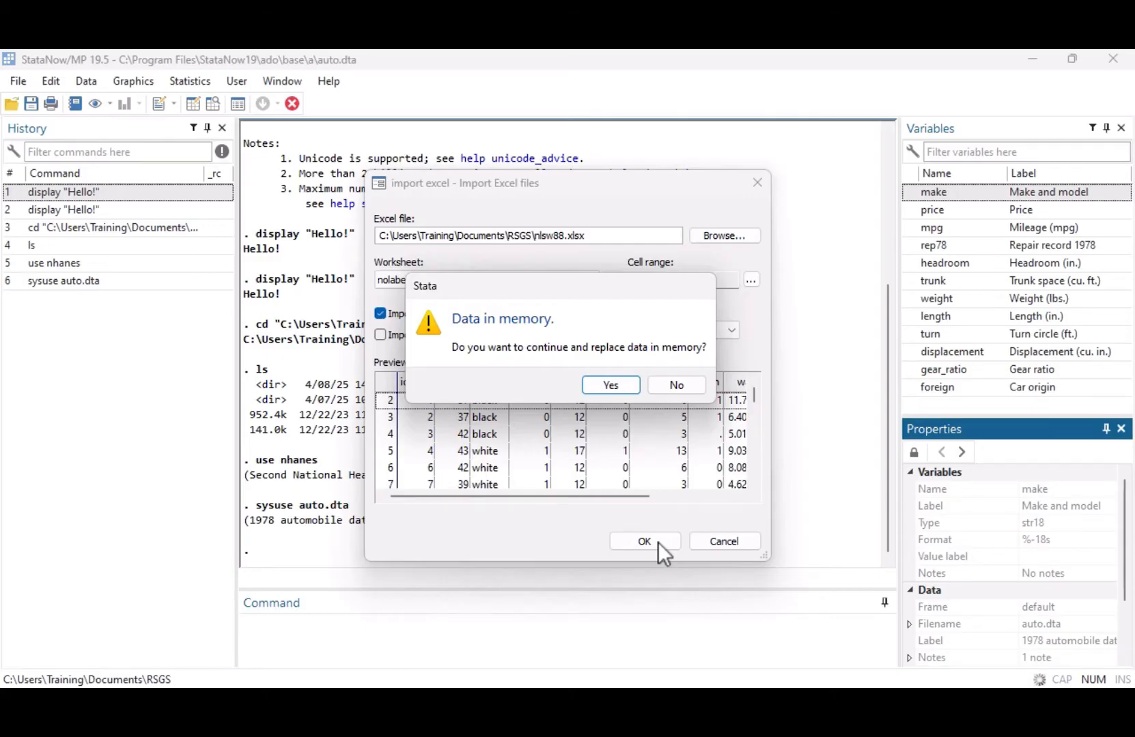
left_click(627, 384)
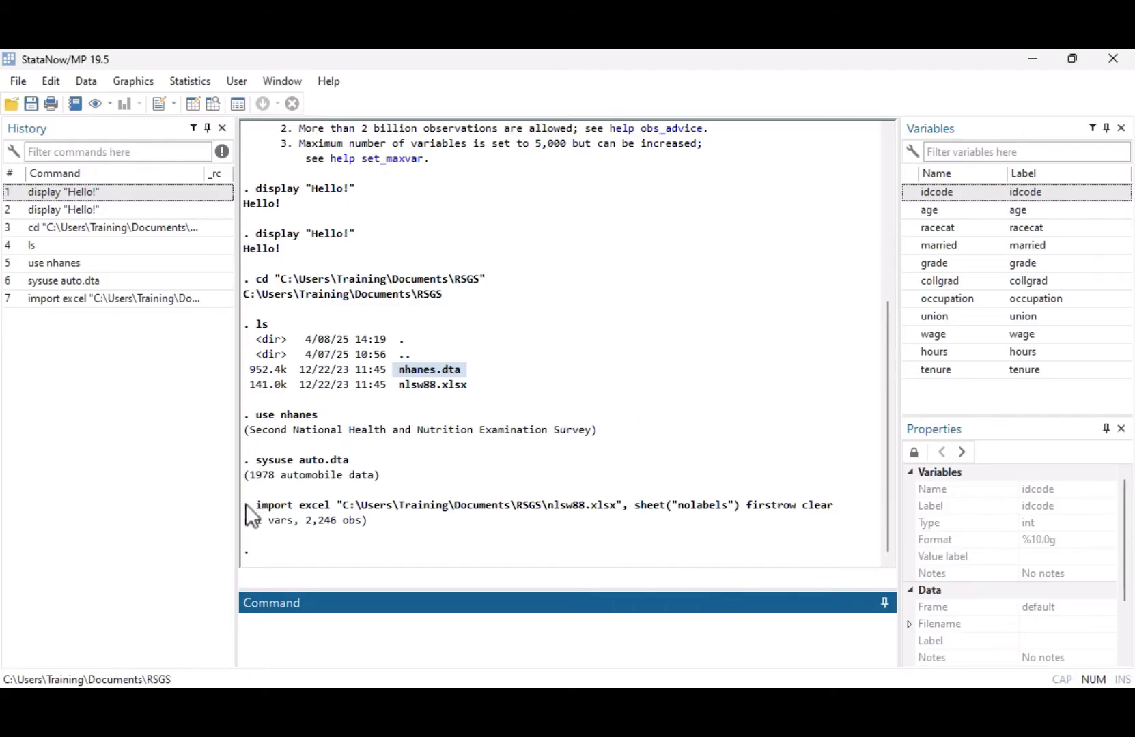
Step: Review the import excel command, its variable and observation summary, and the imported variable list
left_click_drag(246, 504, 330, 512)
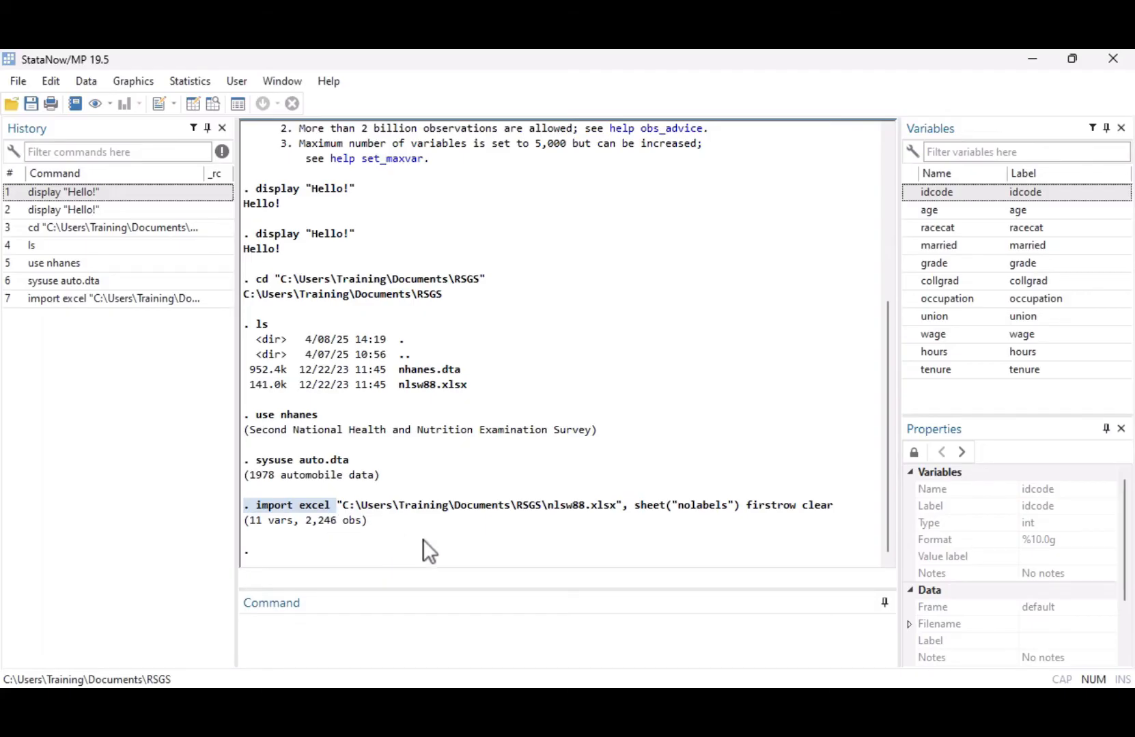
left_click_drag(244, 519, 281, 521)
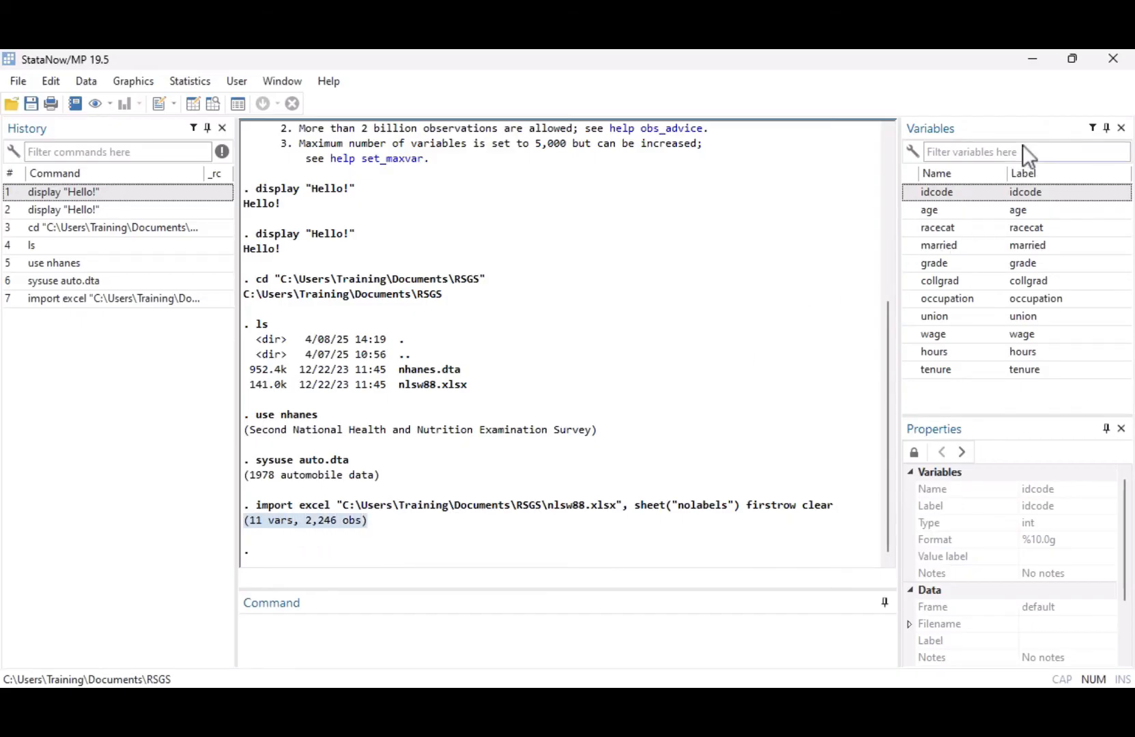
left_click(1032, 127)
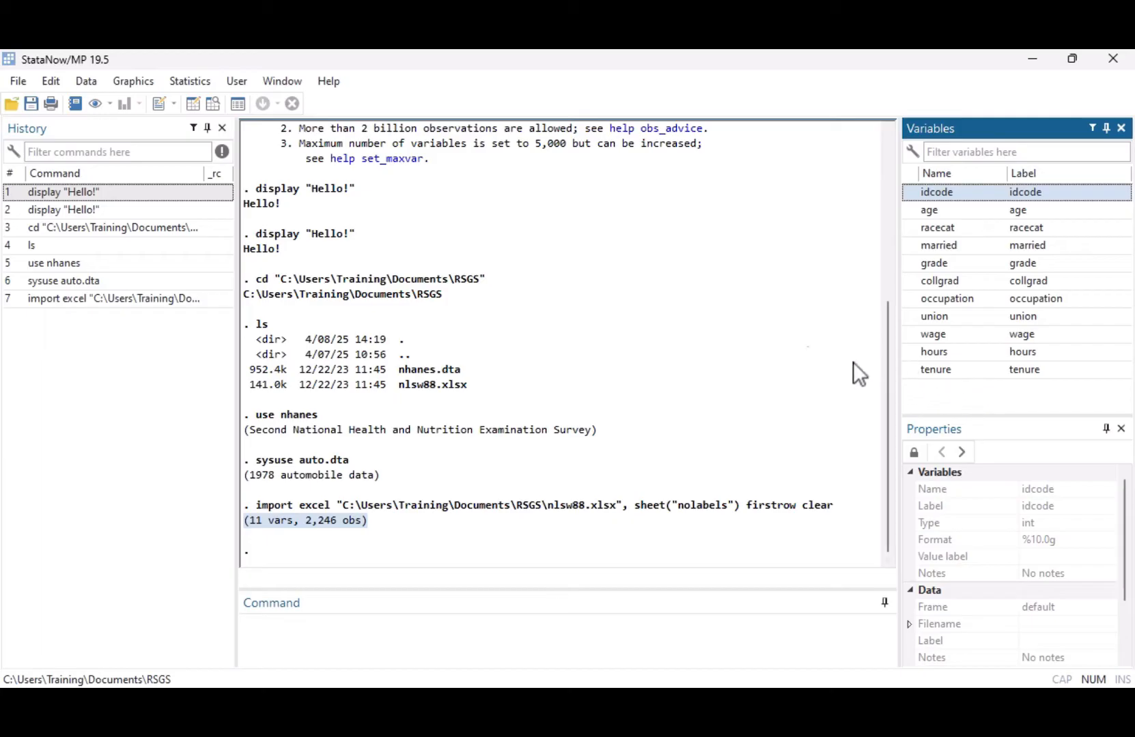
Step: Browse the imported dataset in the Data Editor and select the wage column
left_click(210, 104)
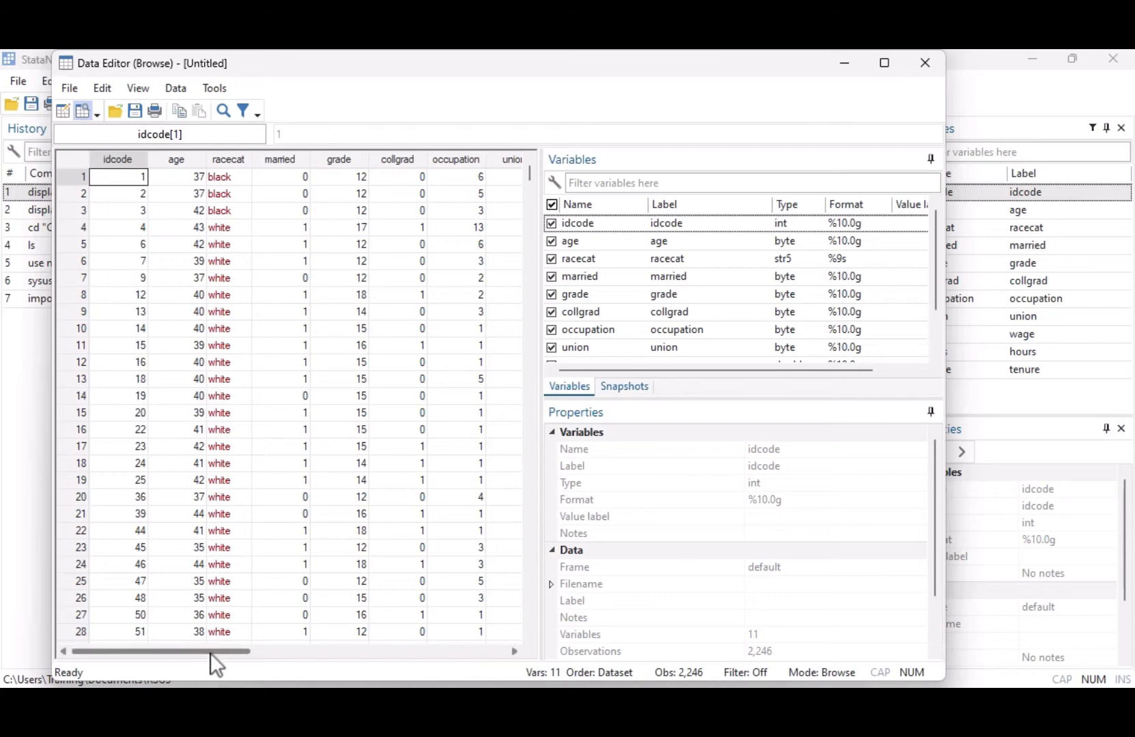
left_click_drag(210, 652, 307, 672)
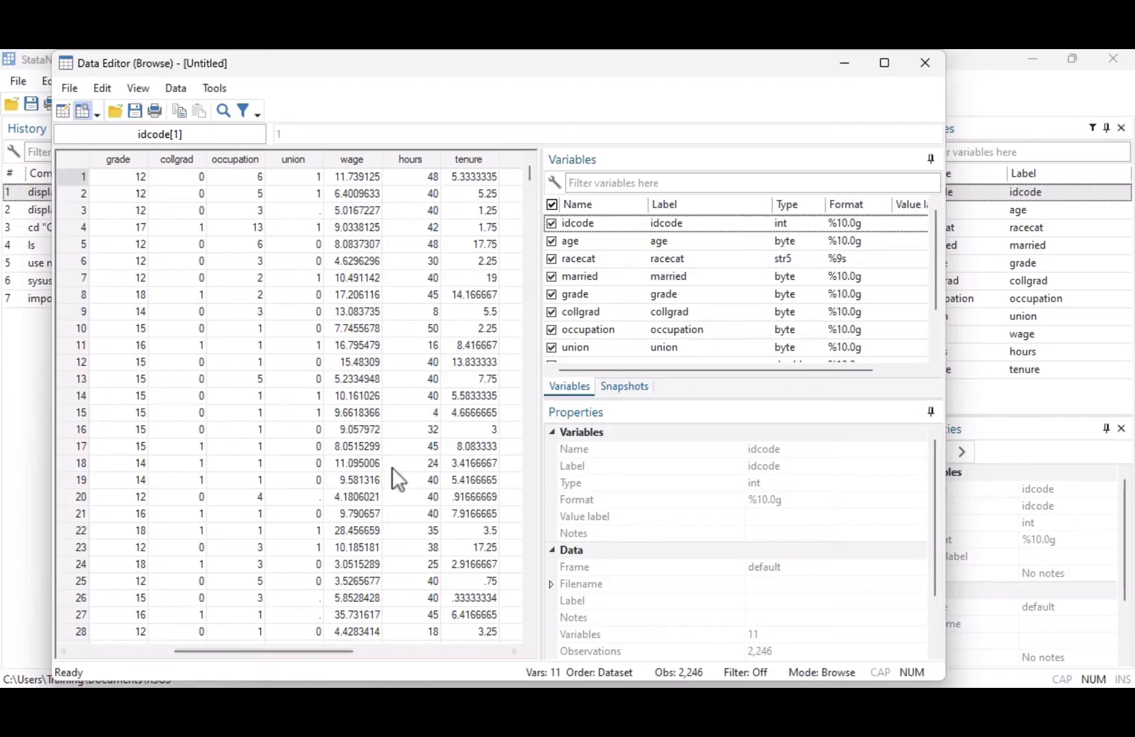
left_click(373, 157)
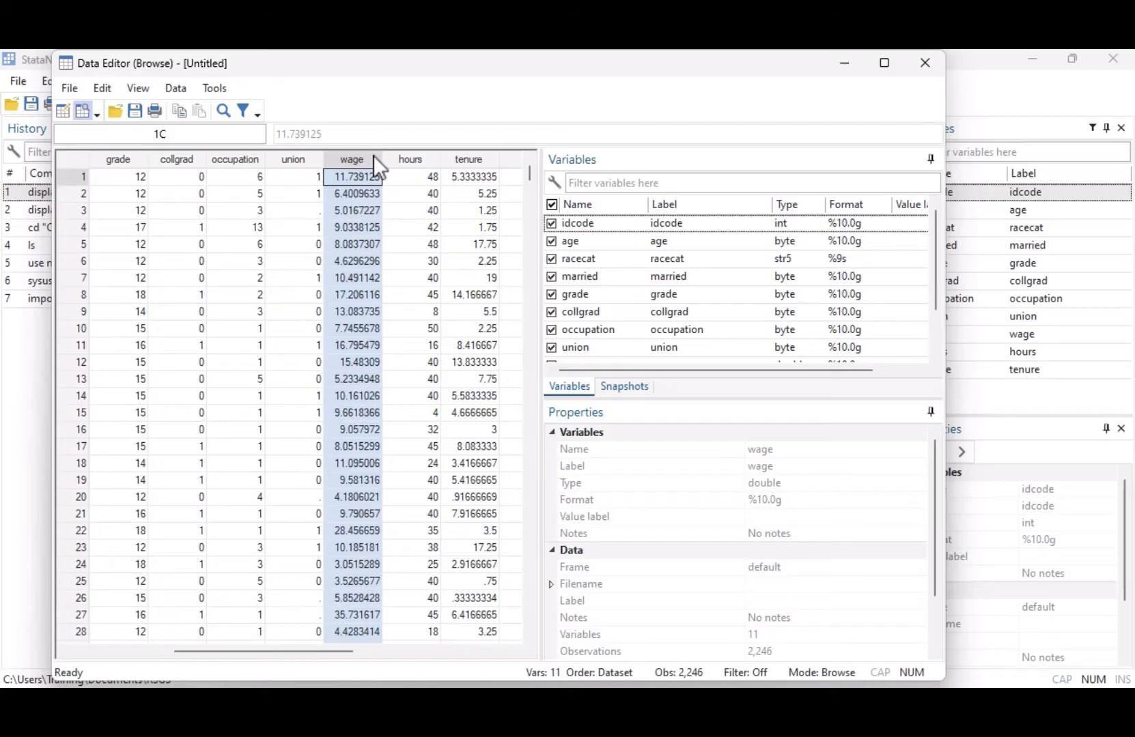
Step: Start creating a new variable with generate, and view the command's help entry before closing it
left_click(190, 88)
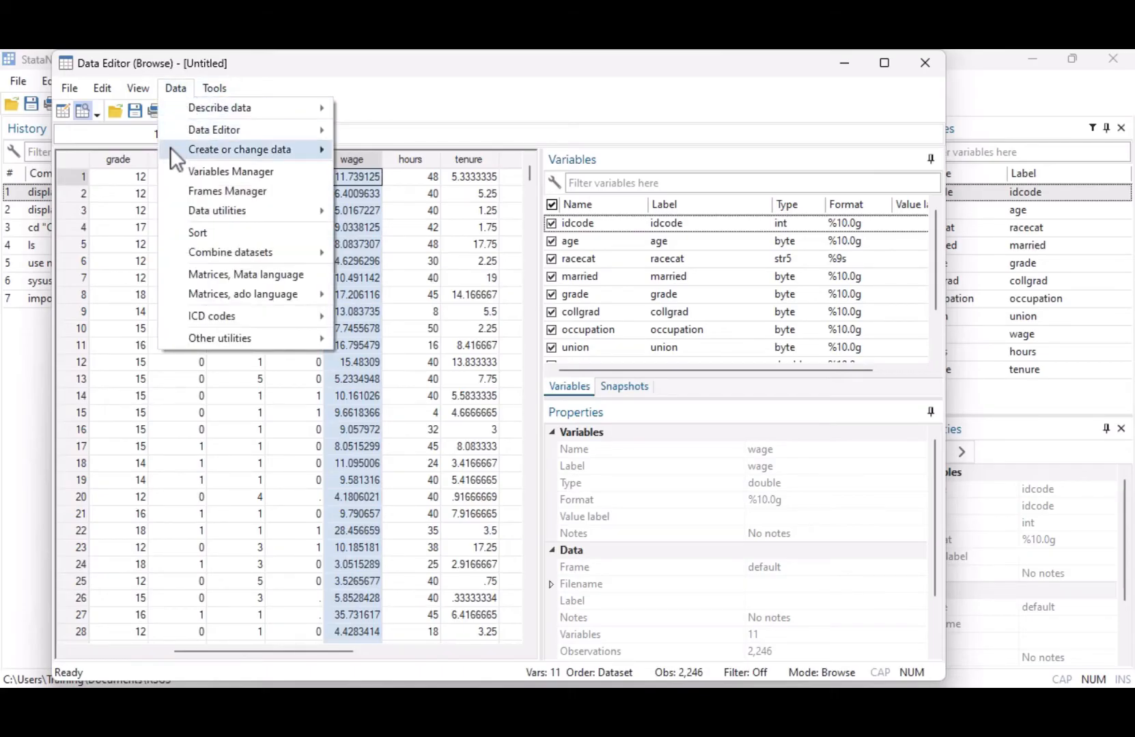
mouse_move(193, 149)
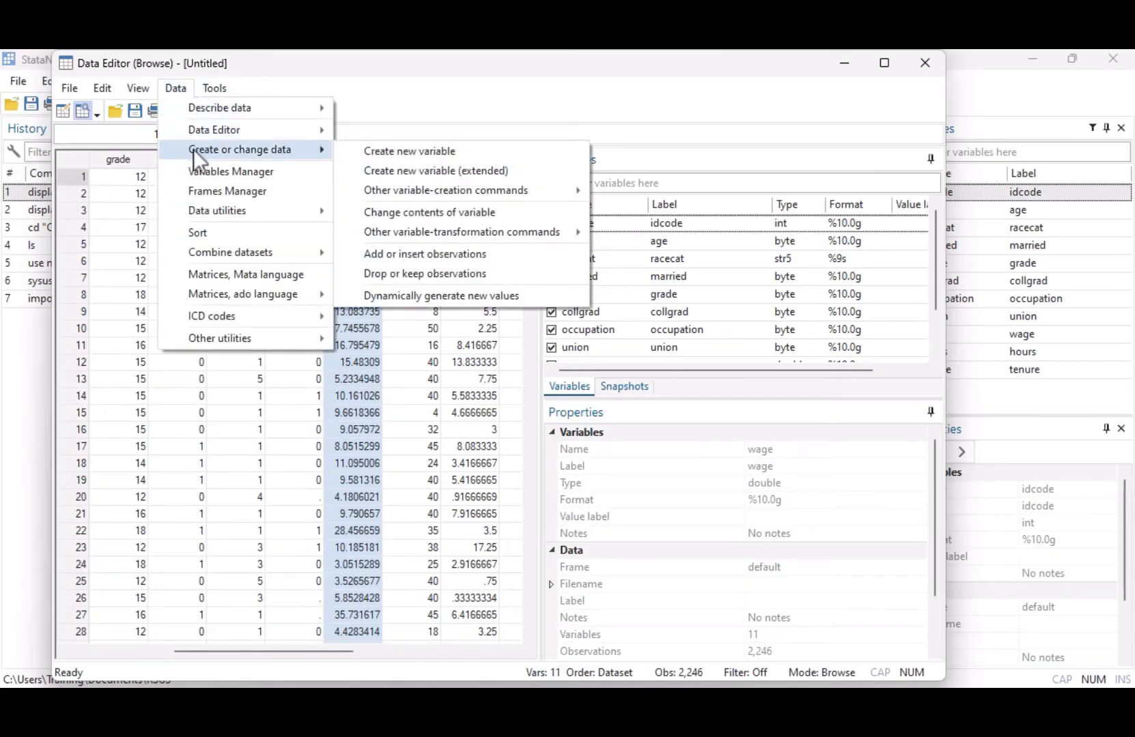
left_click(345, 156)
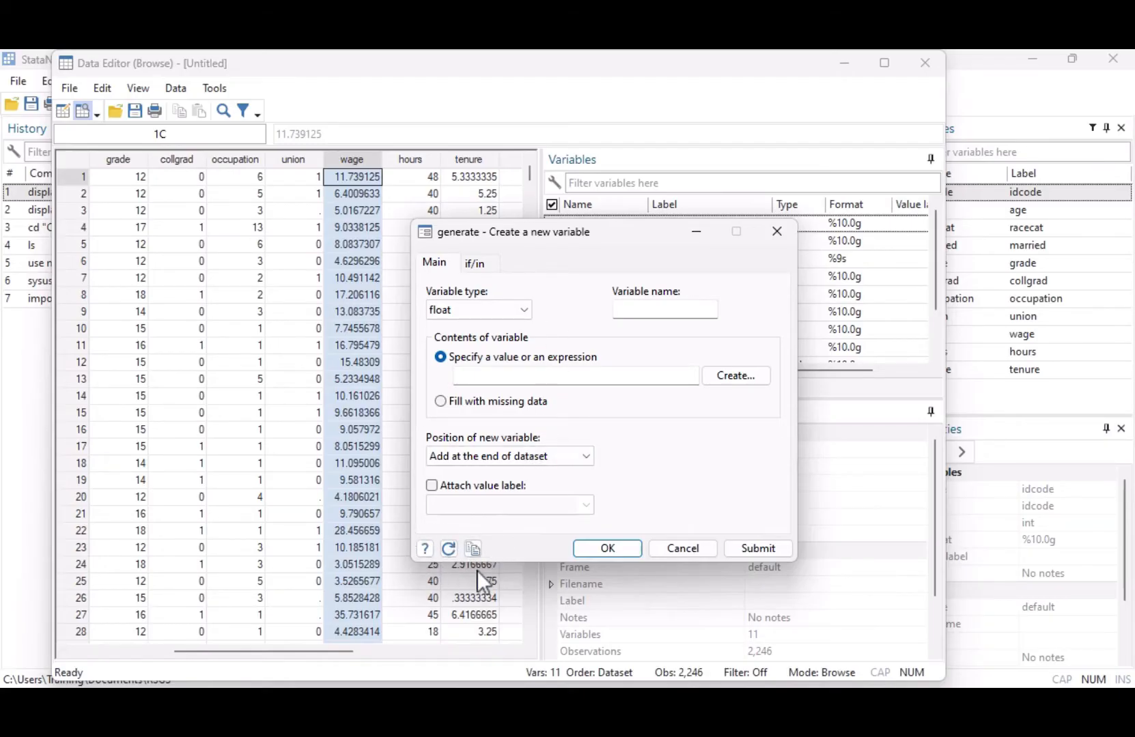
left_click(424, 551)
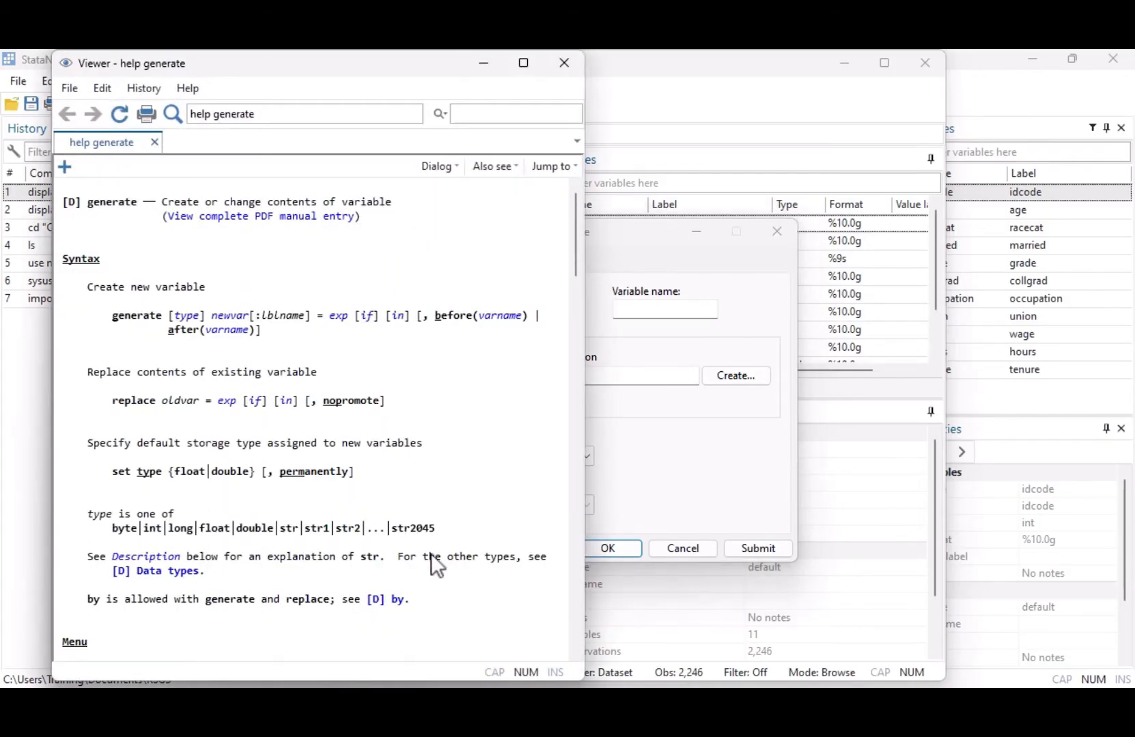
left_click(560, 63)
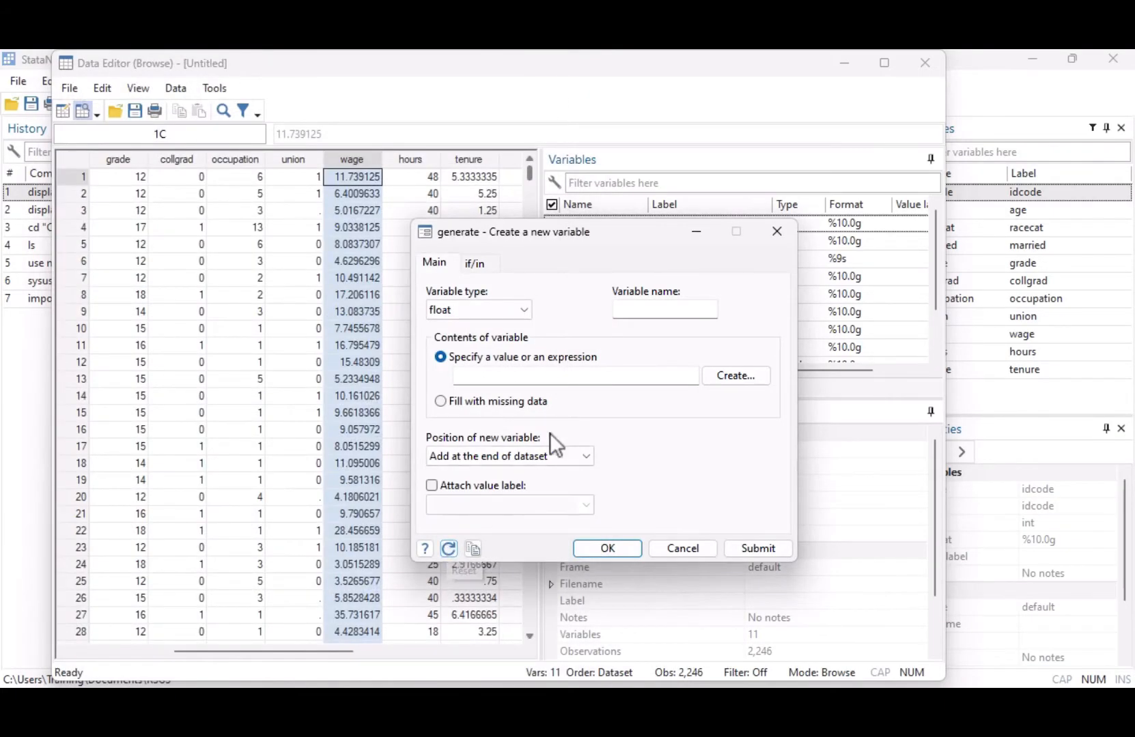
left_click(638, 373)
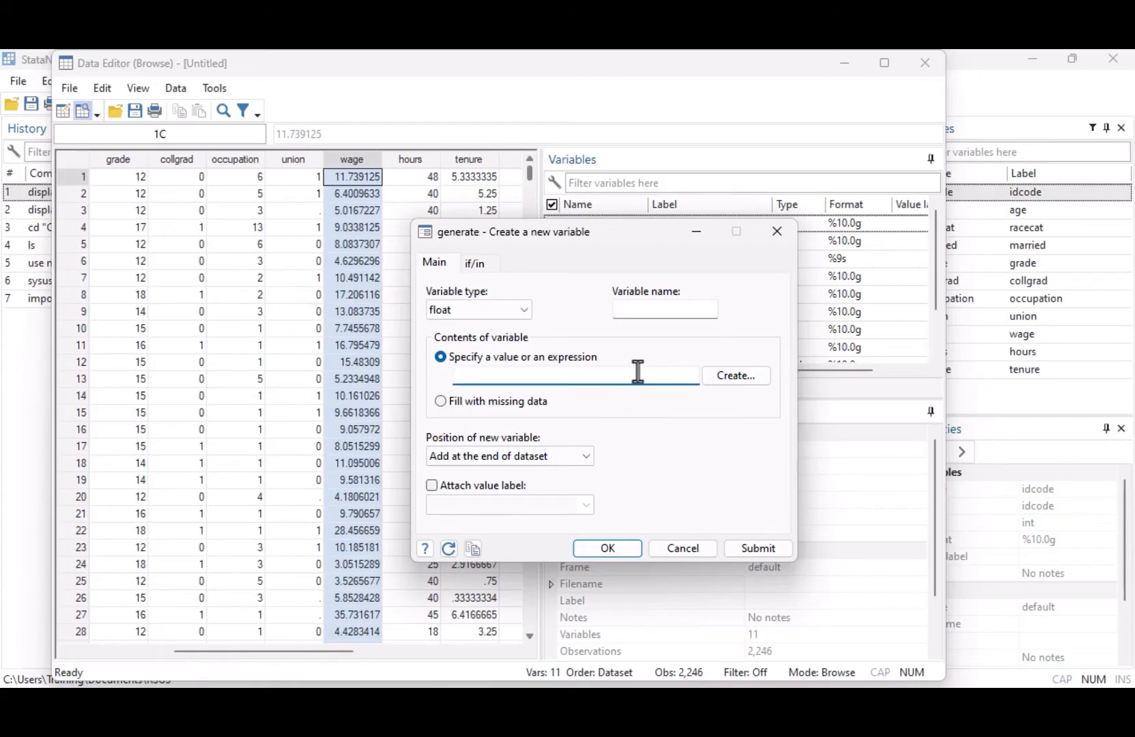
type("wage*1000")
left_click(449, 549)
Step: Keep the new variable's type as float and name it ln_wage
left_click(523, 309)
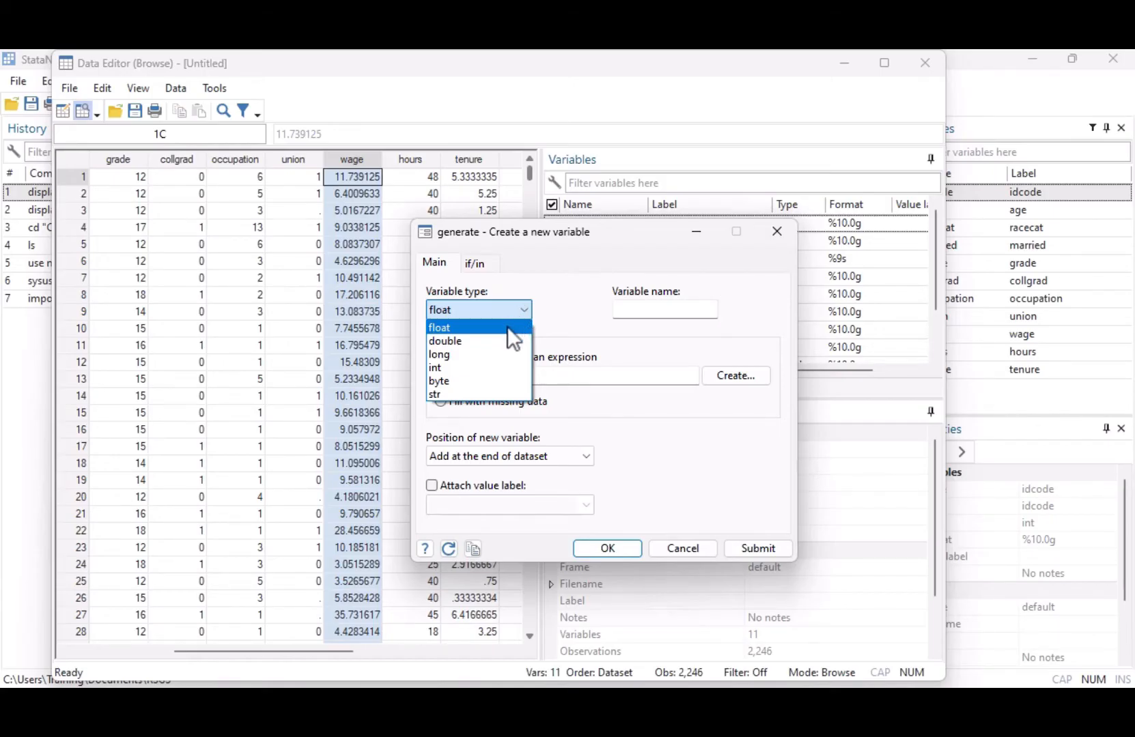
left_click(508, 328)
left_click(710, 312)
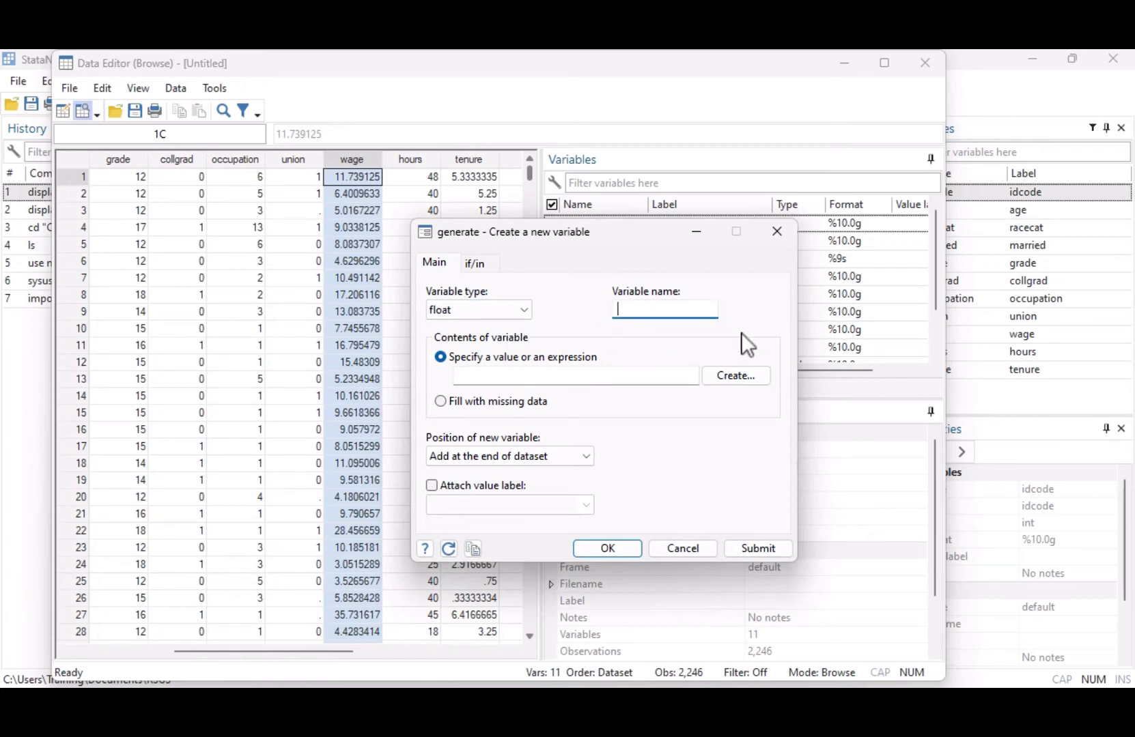
type("ln_wage")
Step: Open the Expression Builder for the contents of ln_wage and look through its operator, function, variable, coefficient and estimation result categories
left_click(688, 377)
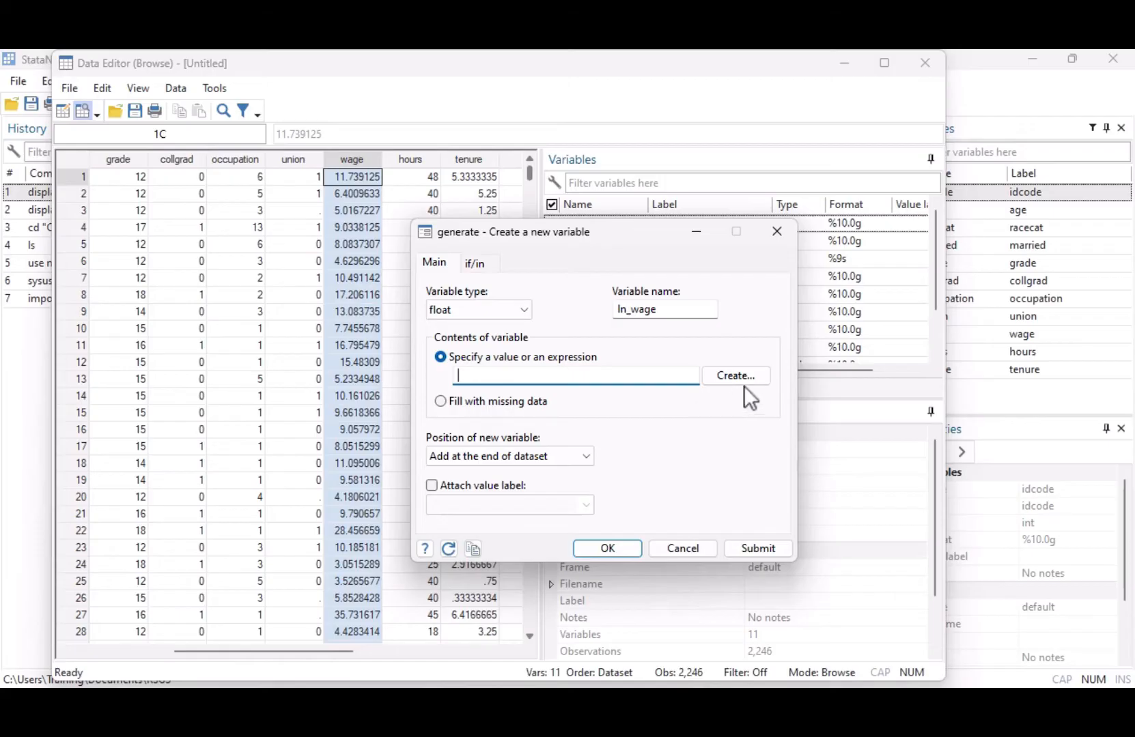
left_click(765, 378)
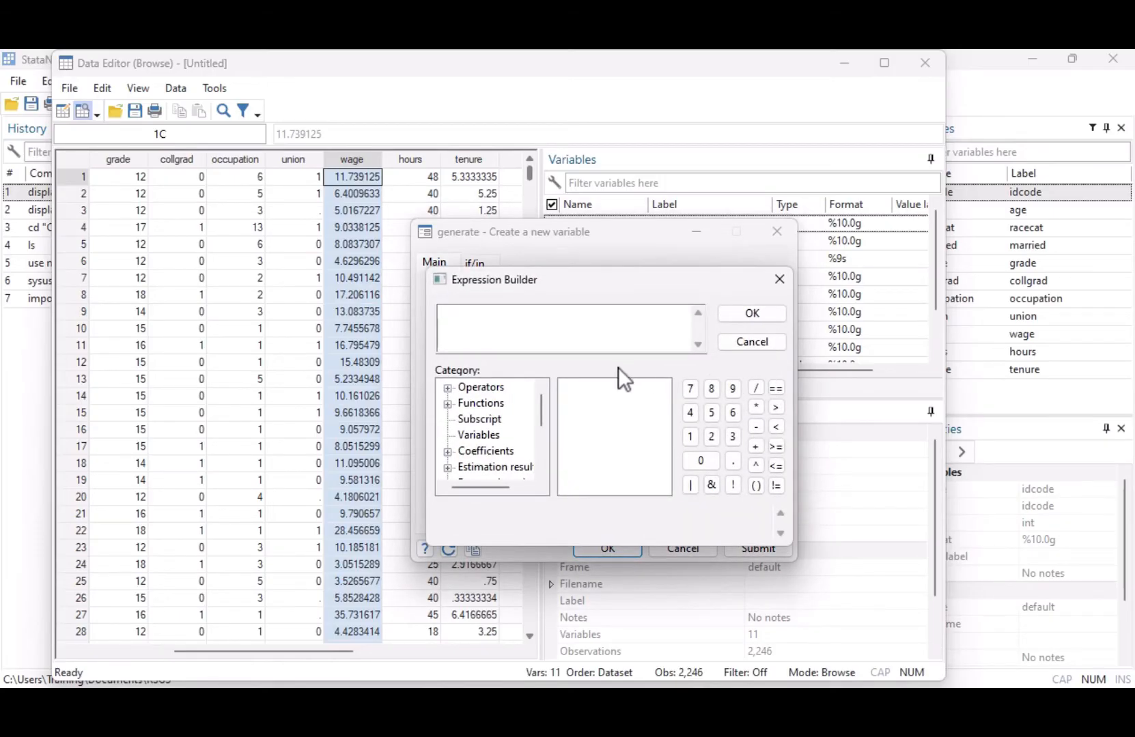
left_click(472, 387)
left_click(469, 403)
left_click(479, 436)
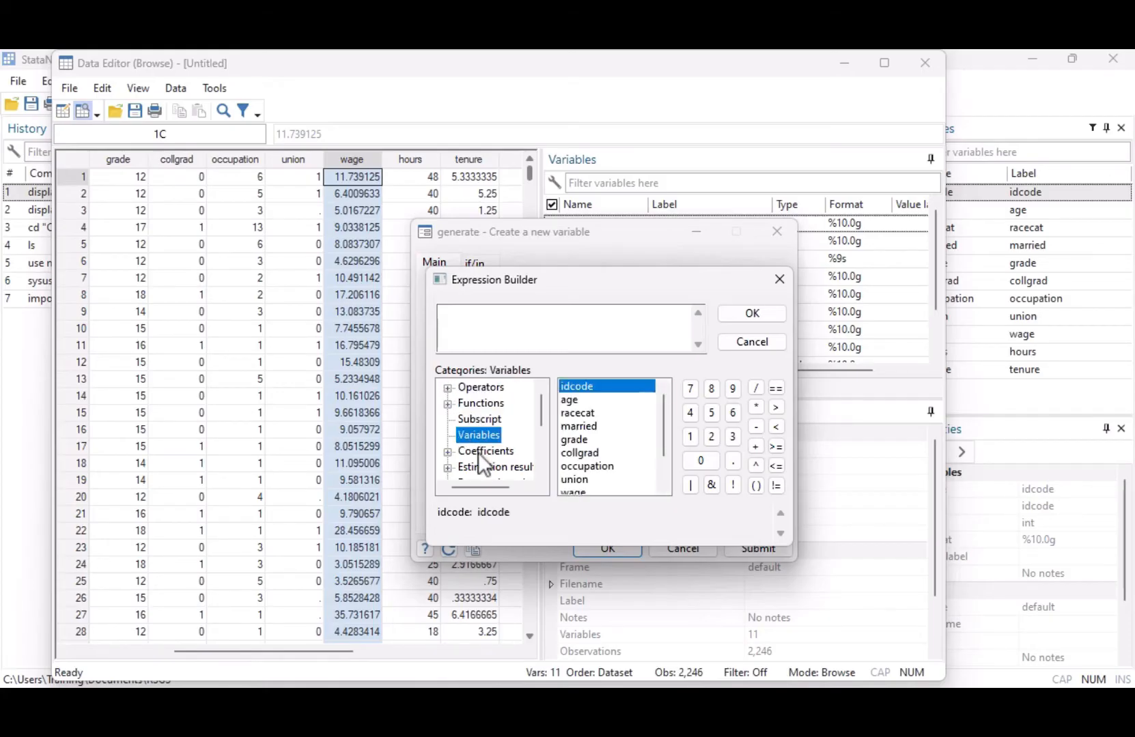
left_click(478, 452)
left_click(469, 468)
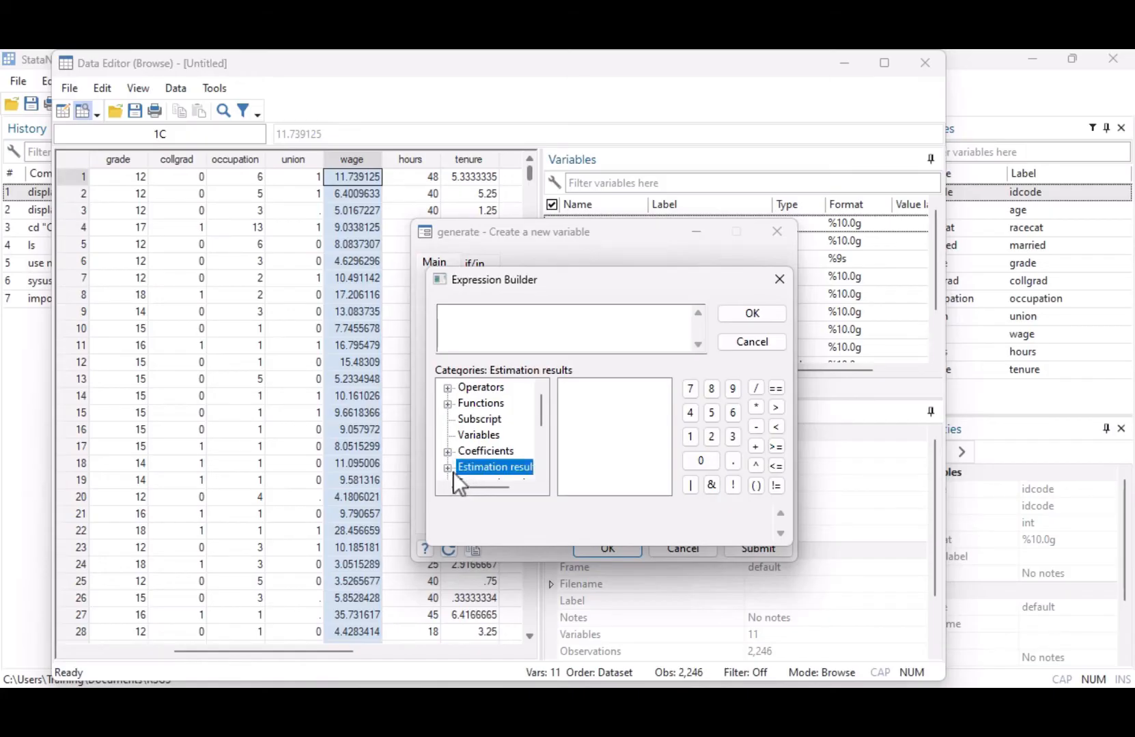
Step: Find ln() among the mathematical functions, read its description, and insert it into the expression
left_click(448, 404)
left_click(484, 418)
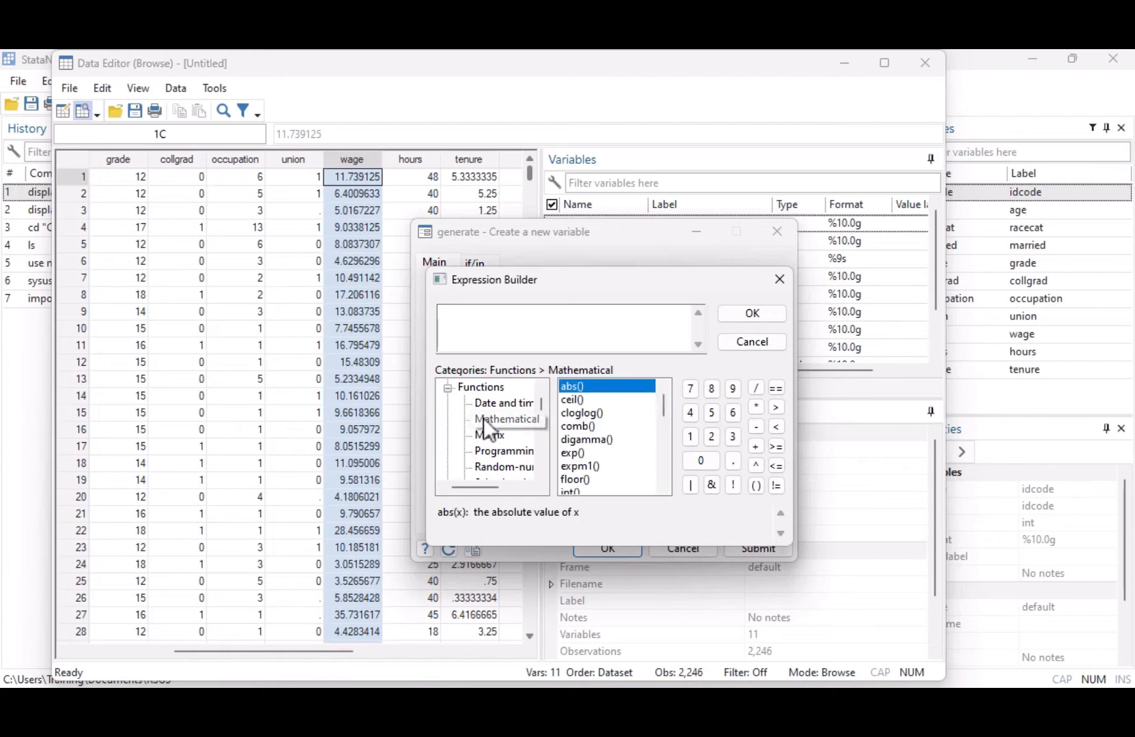
scroll(625, 413, "down", 2)
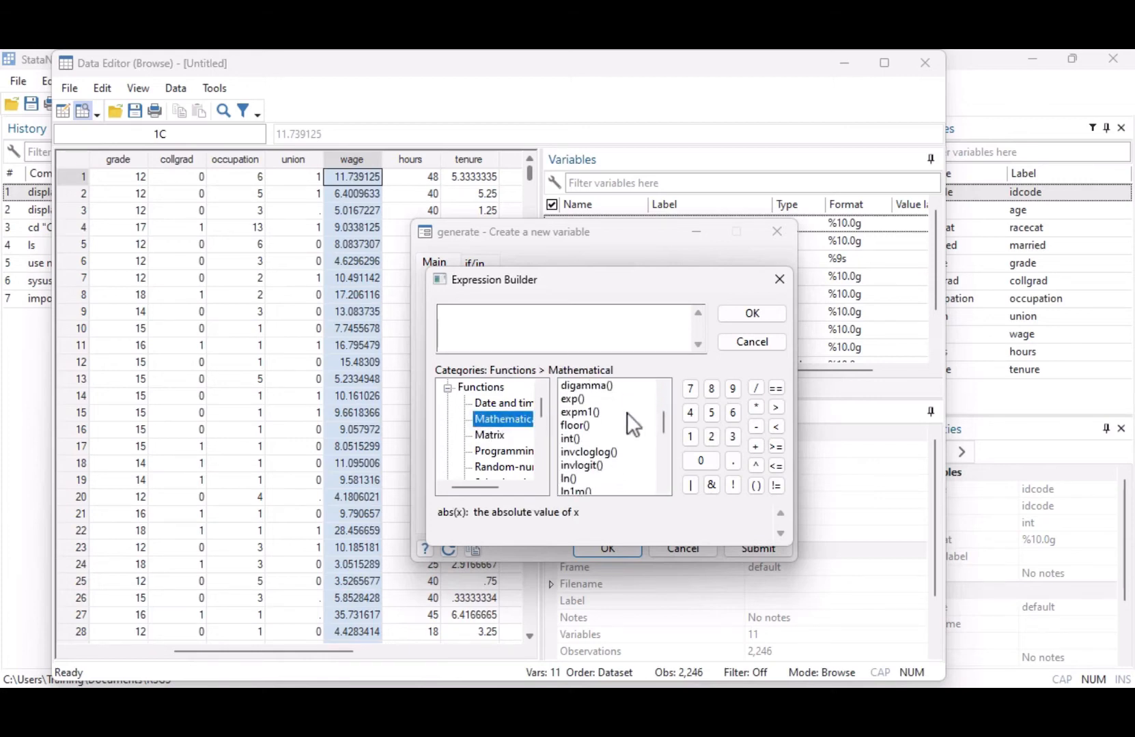
left_click(587, 456)
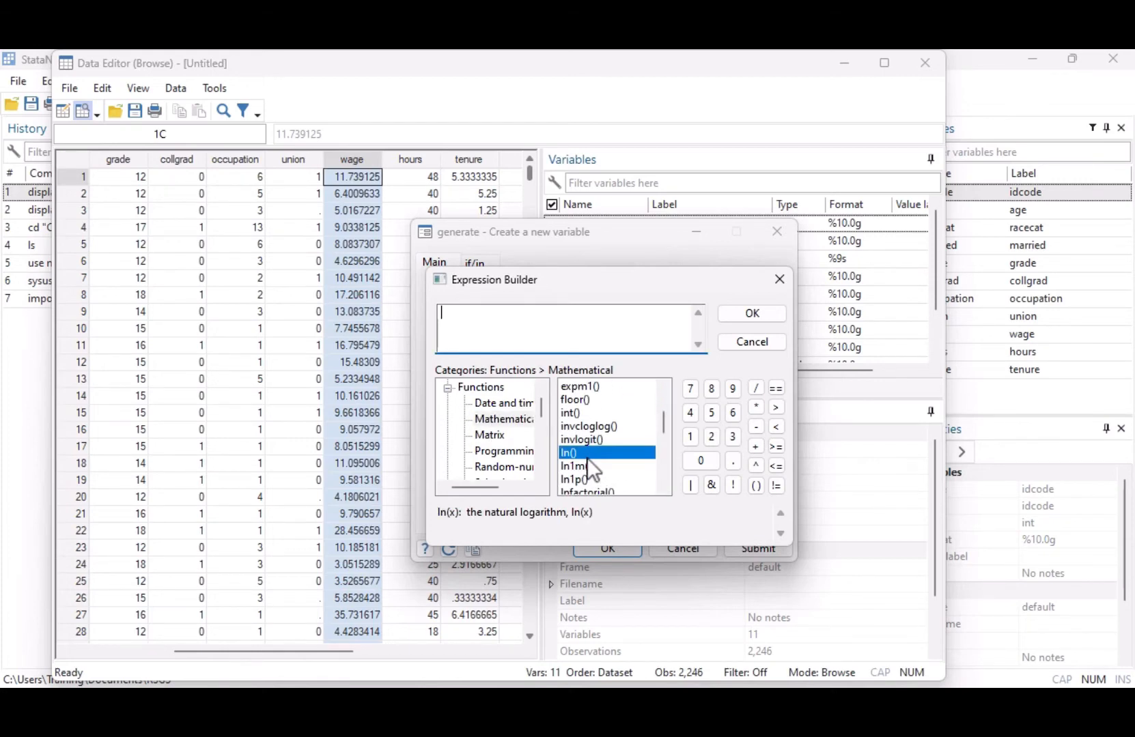
left_click_drag(594, 512, 430, 506)
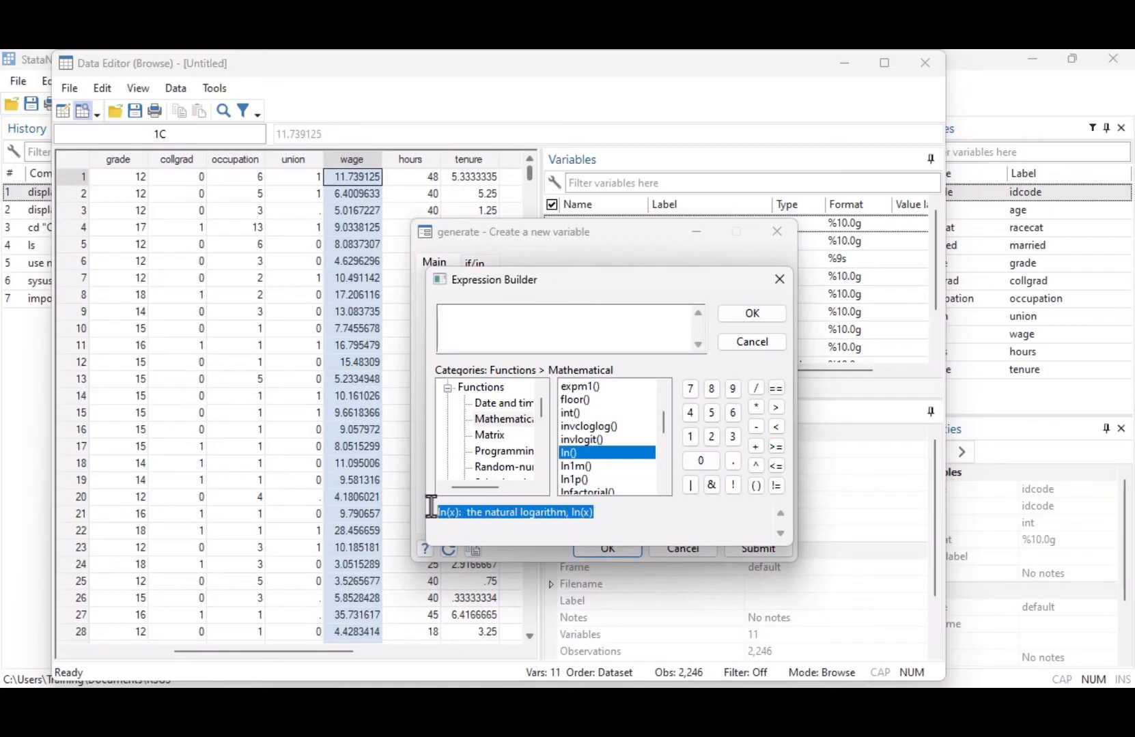
left_click(430, 518)
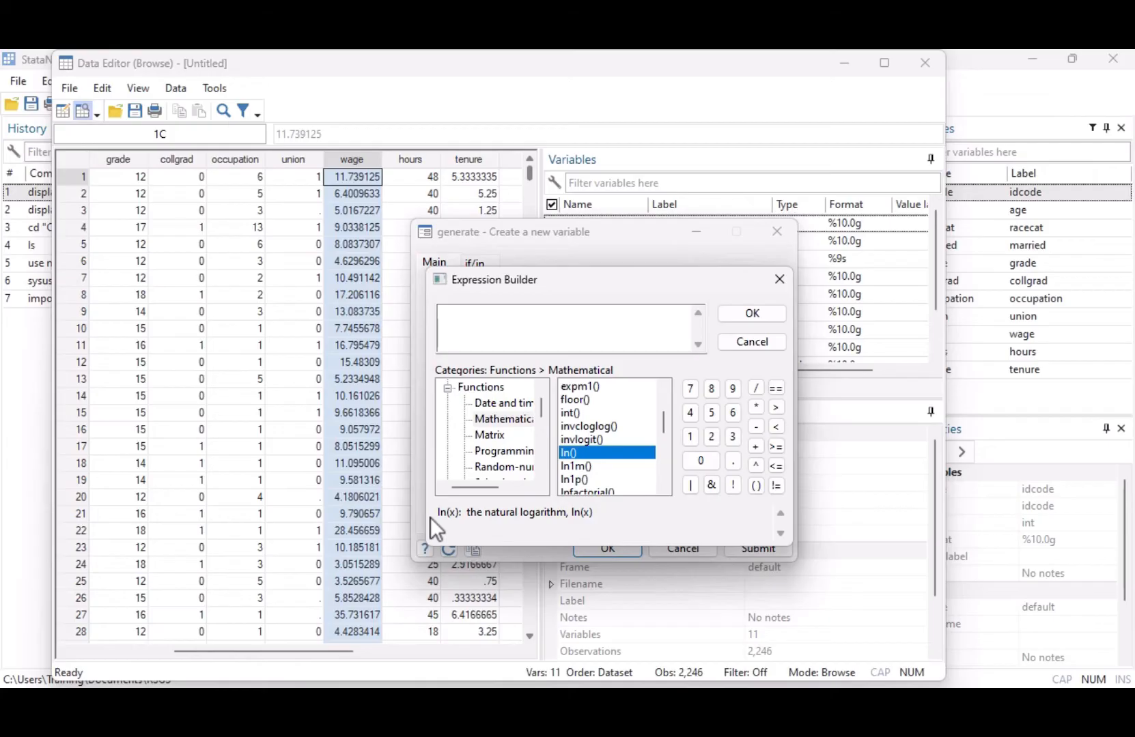
double_click(605, 451)
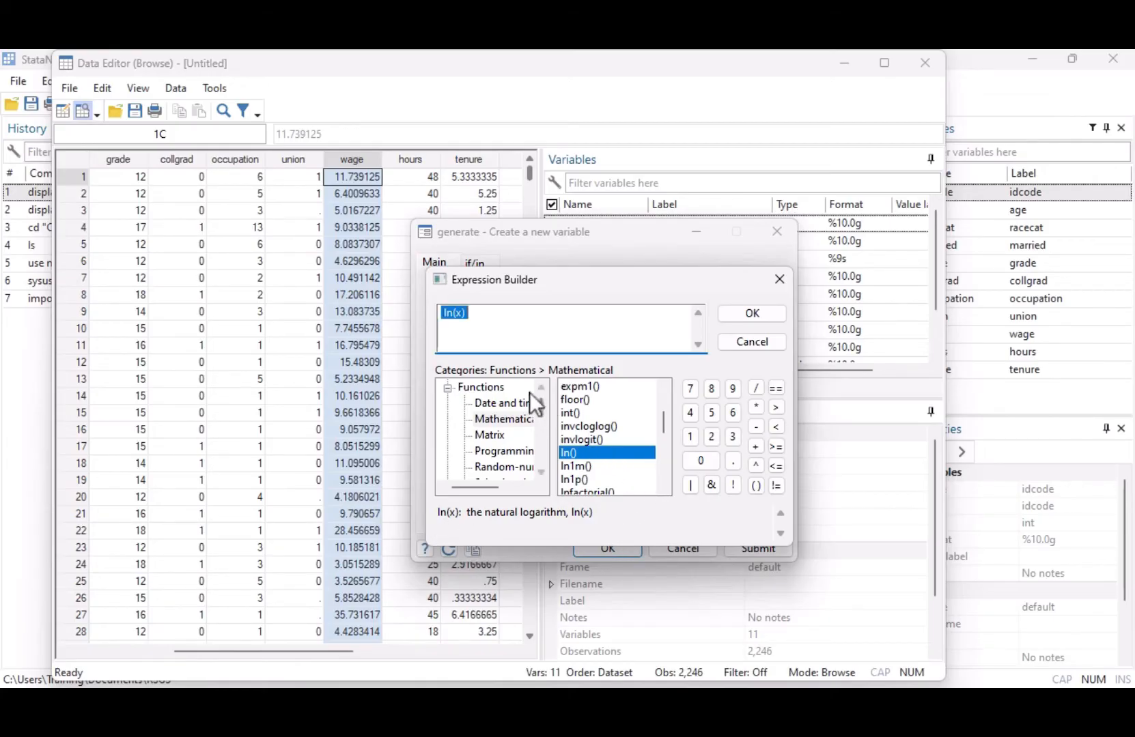
Step: Replace the x placeholder in ln(x) with the wage variable and accept the expression
left_click(500, 316)
double_click(456, 313)
left_click(448, 387)
left_click(469, 419)
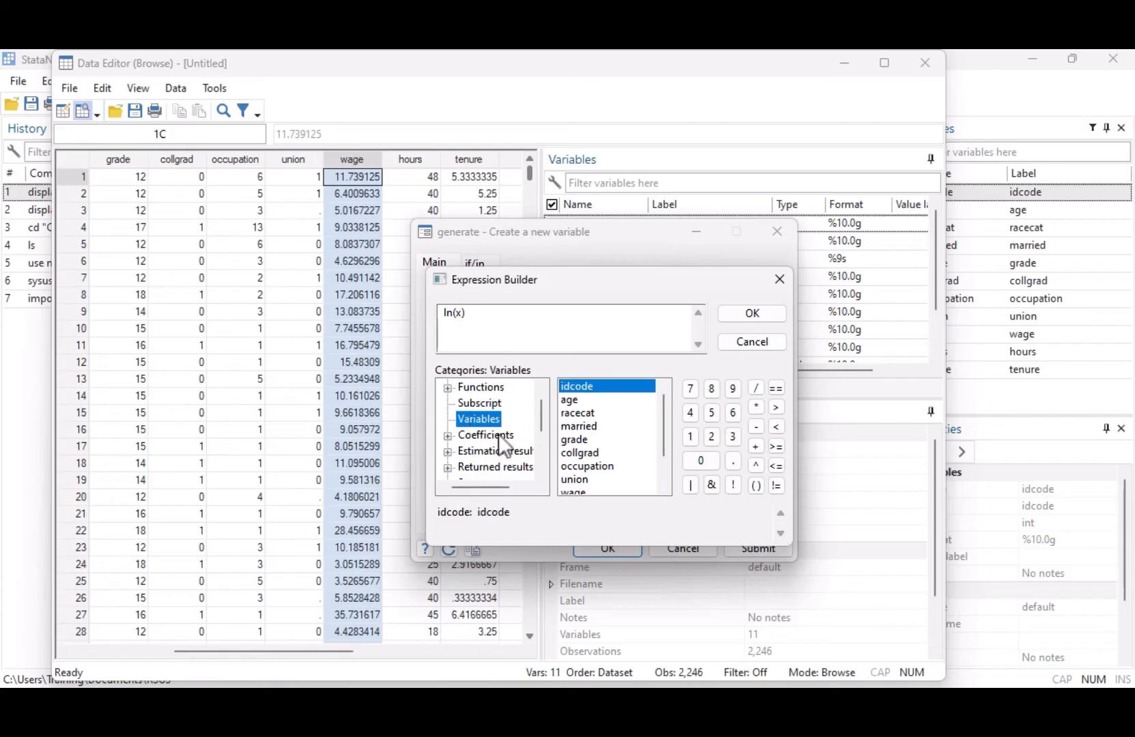
scroll(635, 453, "down", 2)
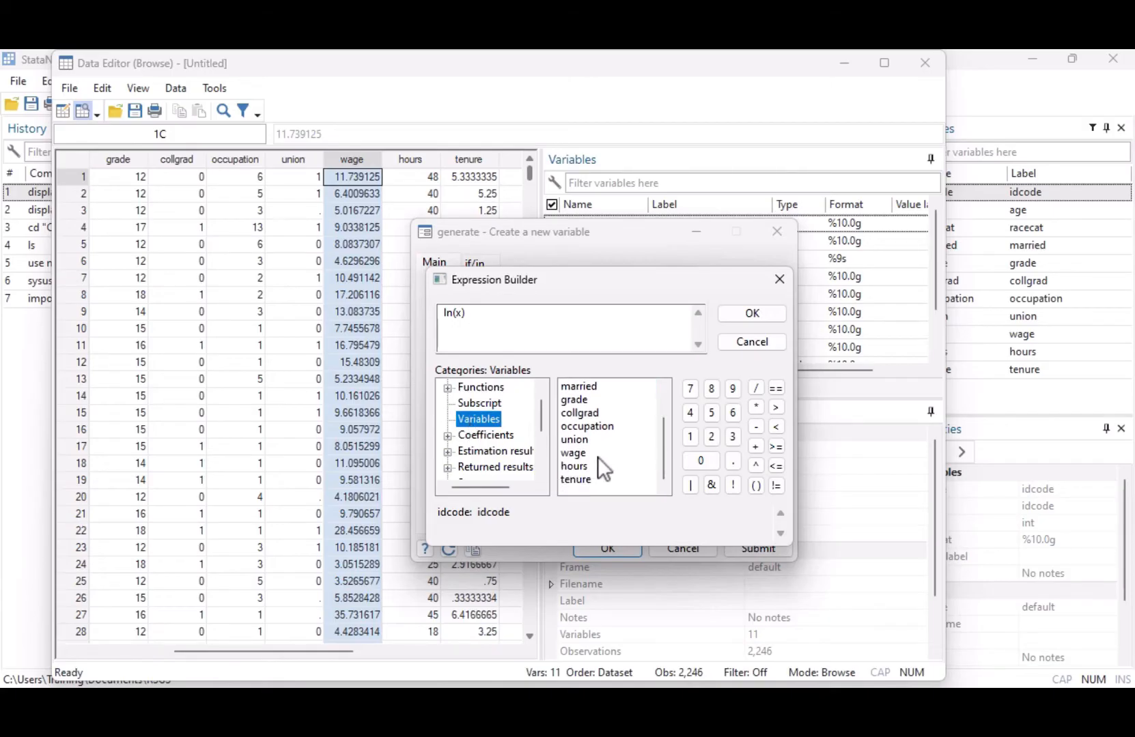
double_click(596, 454)
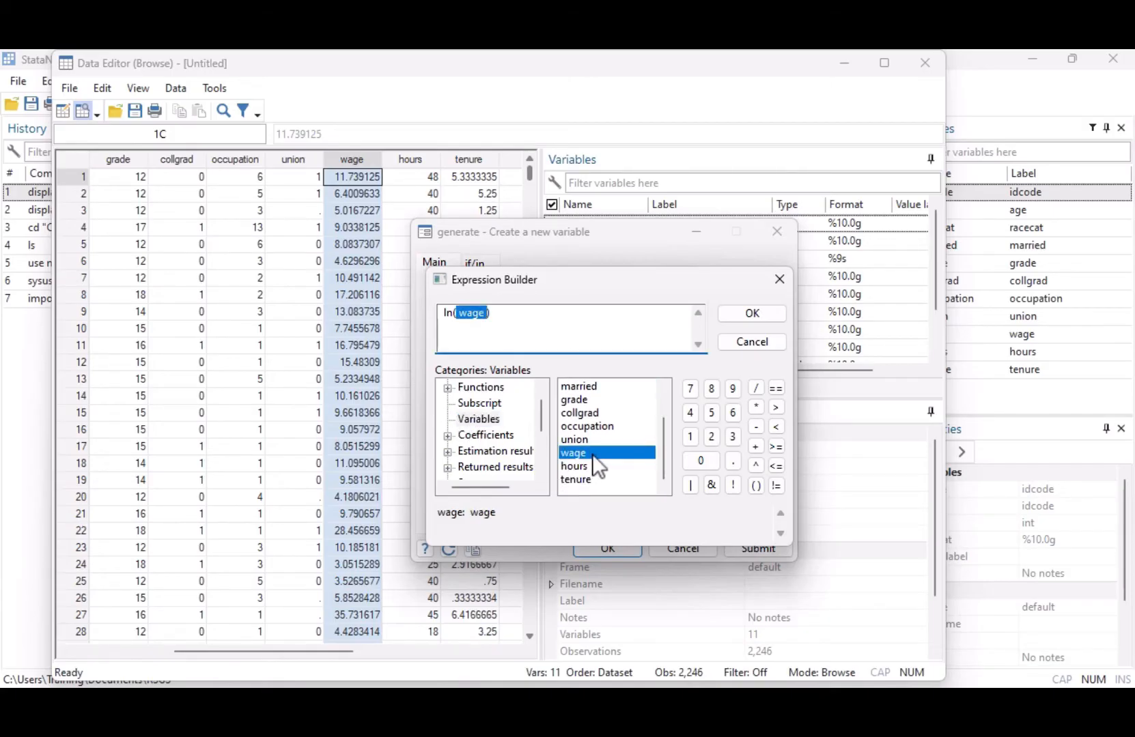
left_click(774, 313)
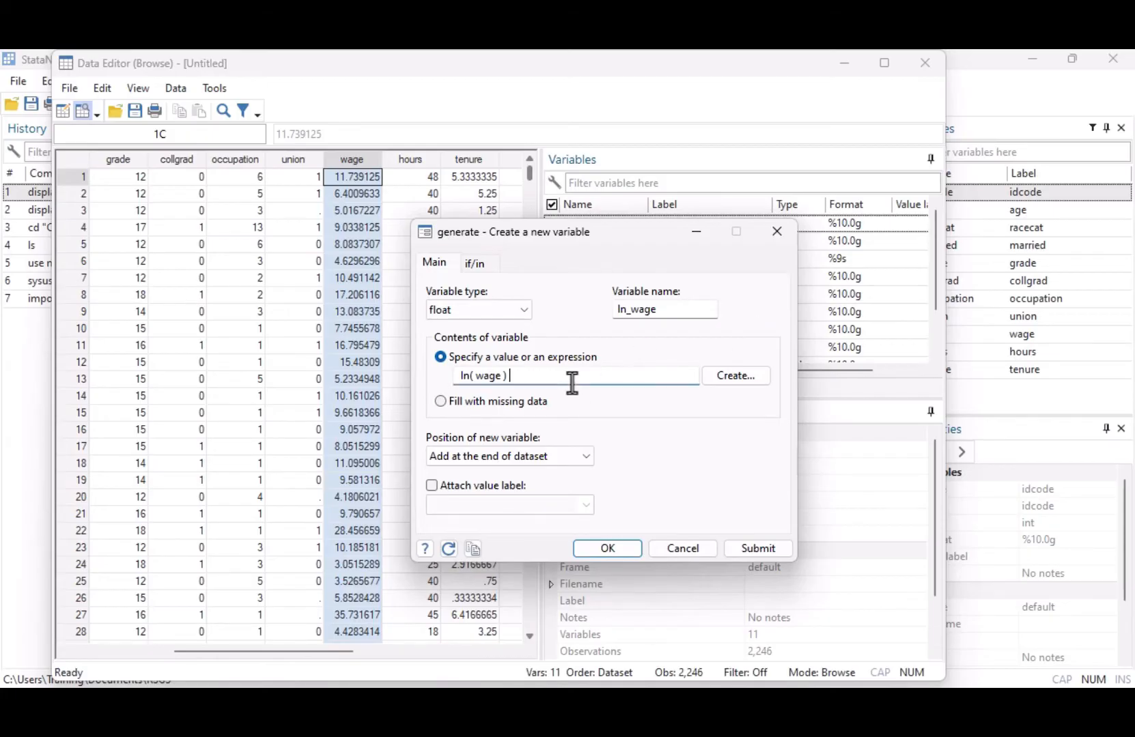
Step: Position the new variable directly after wage and create ln_wage from the expression ln( wage )
left_click_drag(570, 377, 443, 374)
left_click(440, 380)
left_click(587, 460)
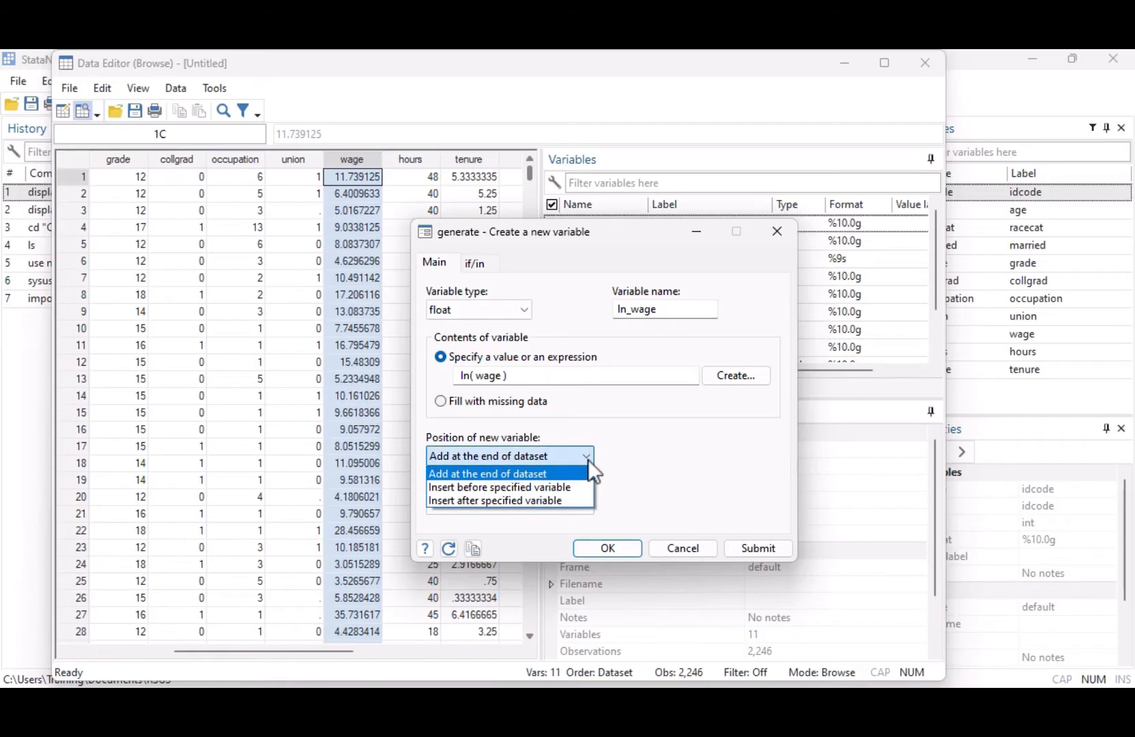
left_click(582, 499)
left_click(706, 459)
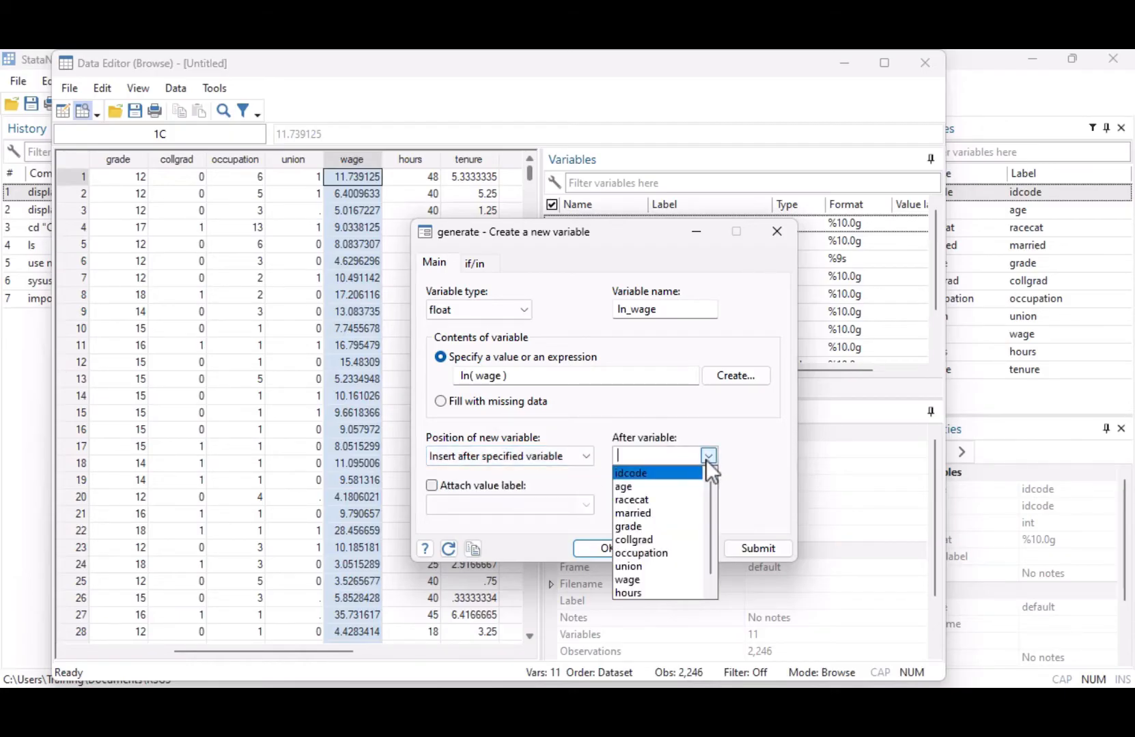
left_click(631, 573)
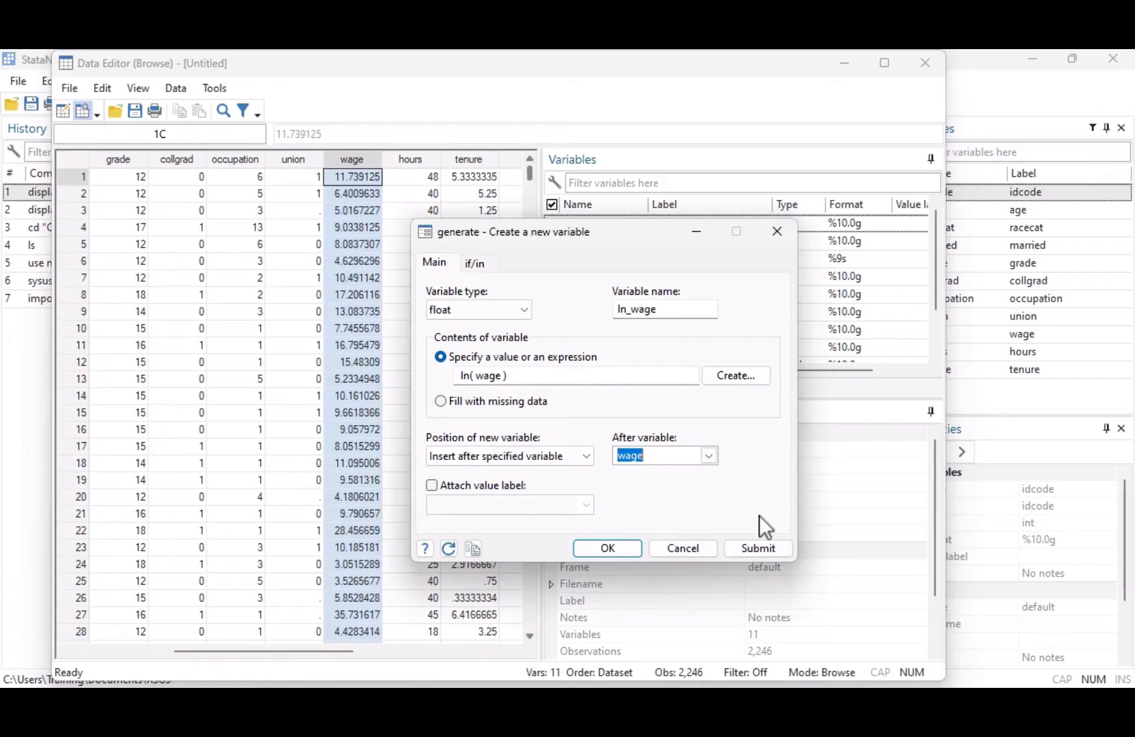
left_click(632, 552)
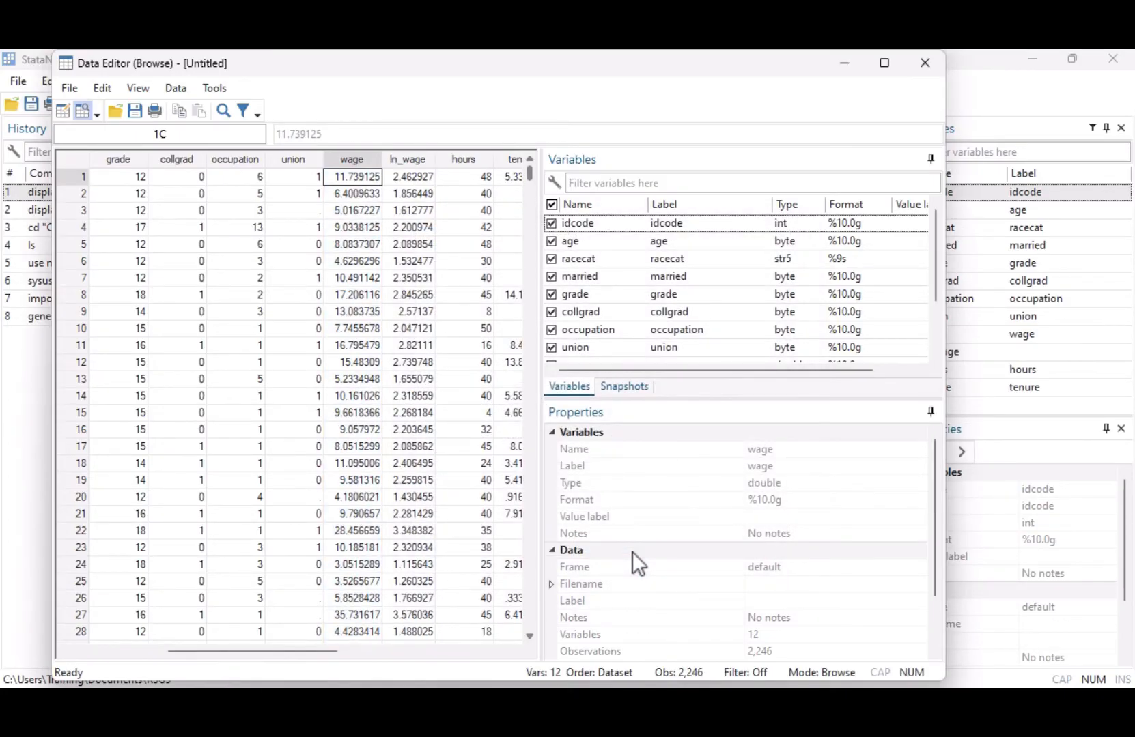
Step: Select the ln_wage column and switch the Data Editor from browse mode to edit mode
left_click(428, 158)
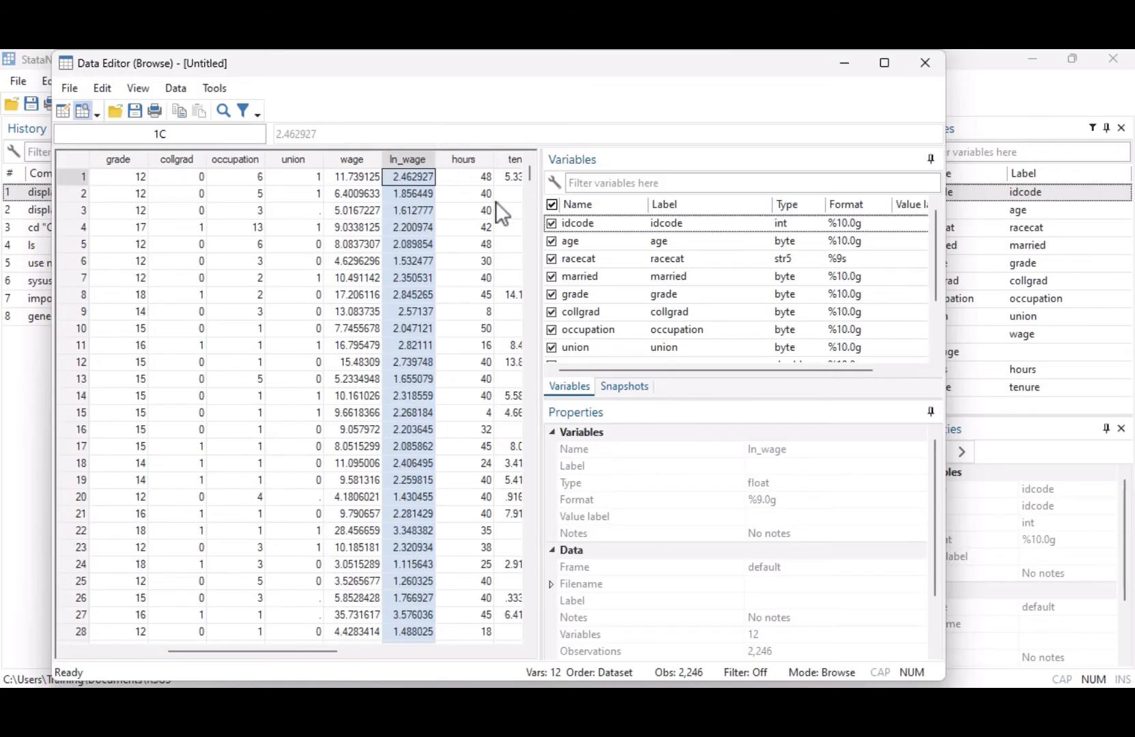
left_click(624, 417)
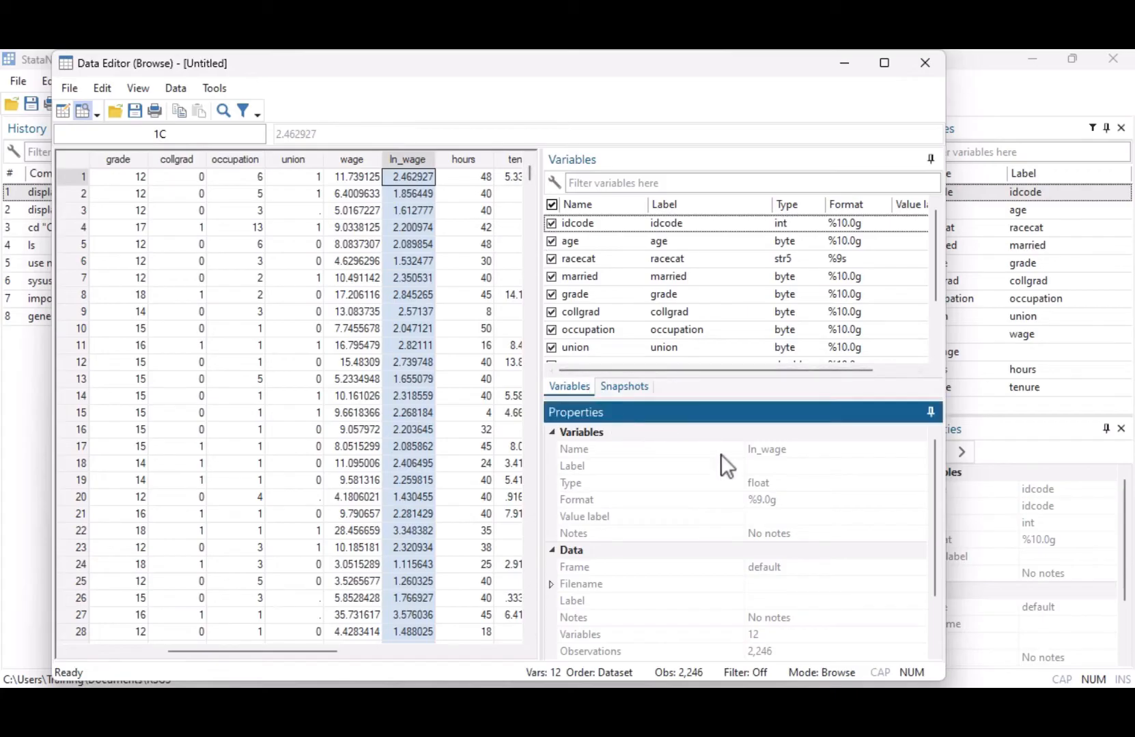
left_click(796, 465)
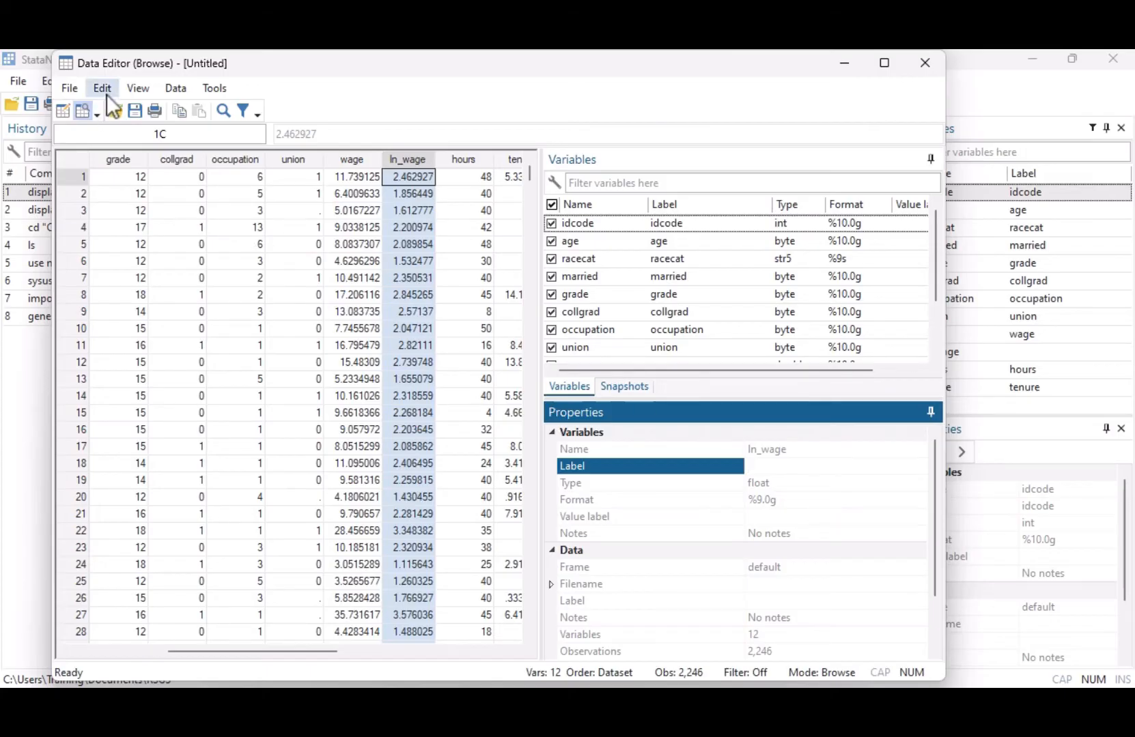
left_click(63, 111)
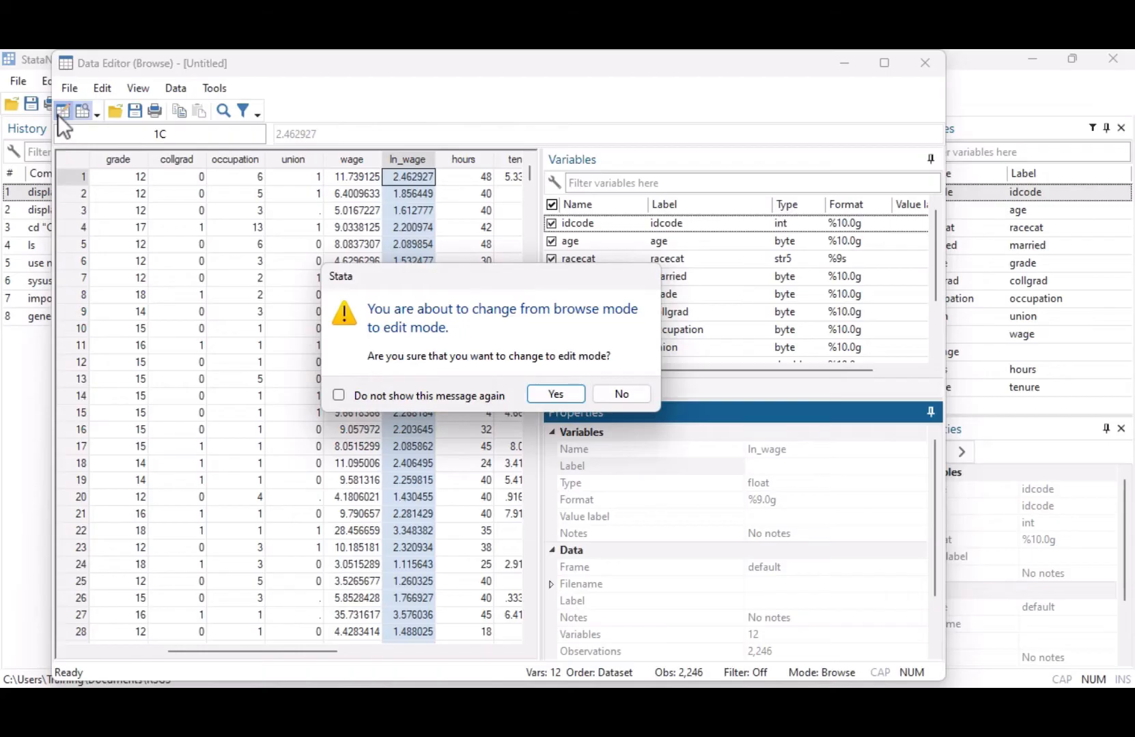
left_click(580, 395)
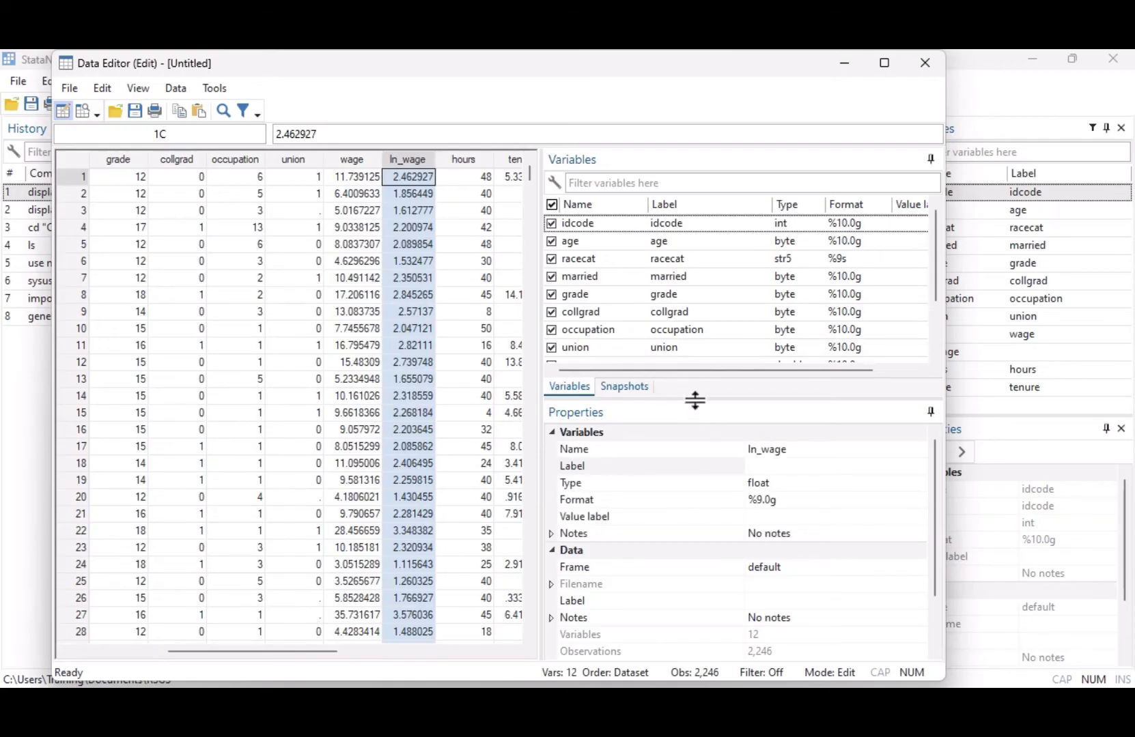
Step: Set the variable label of ln_wage to "Log hourly wage ($)"
left_click(792, 467)
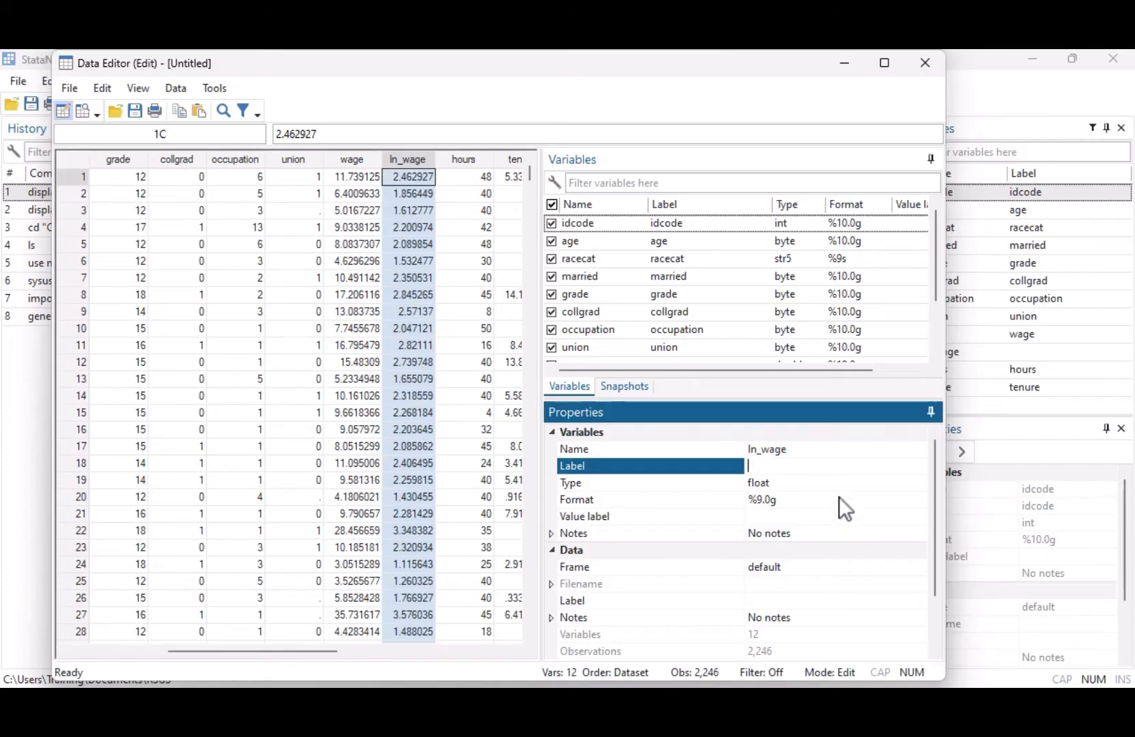
type("Log hourly wage ($)")
key("Return")
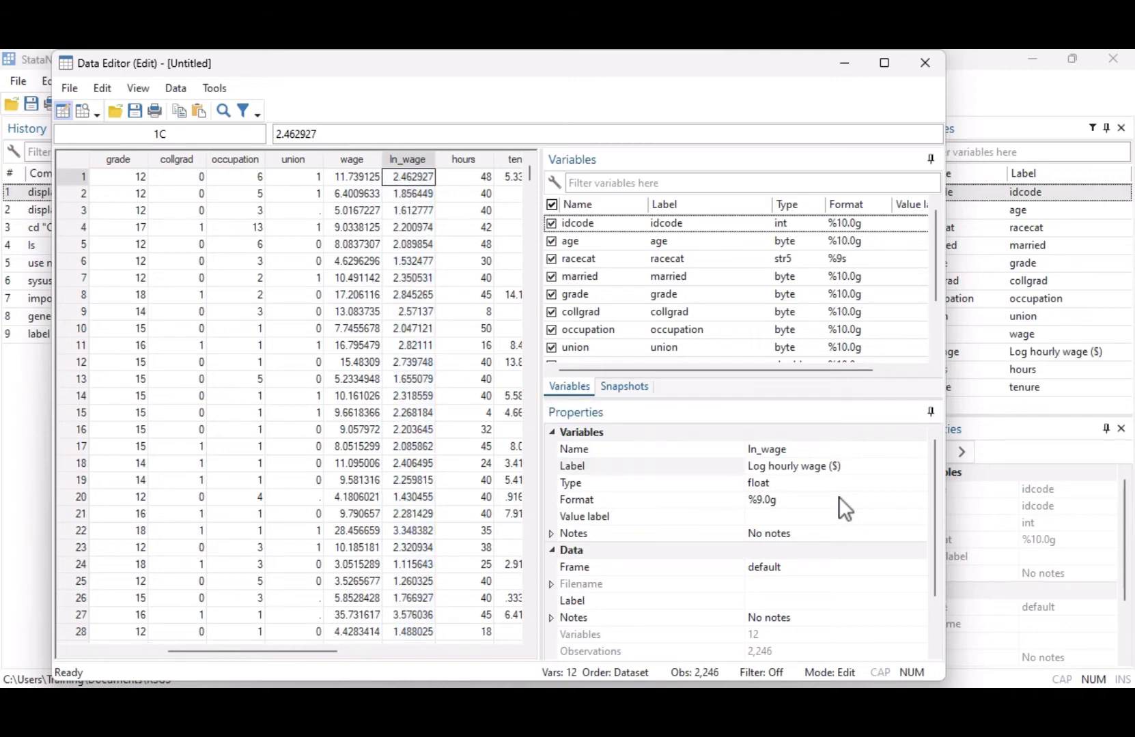
Step: Set the variable label of tenure to "Job tenure (years)"
left_click(509, 159)
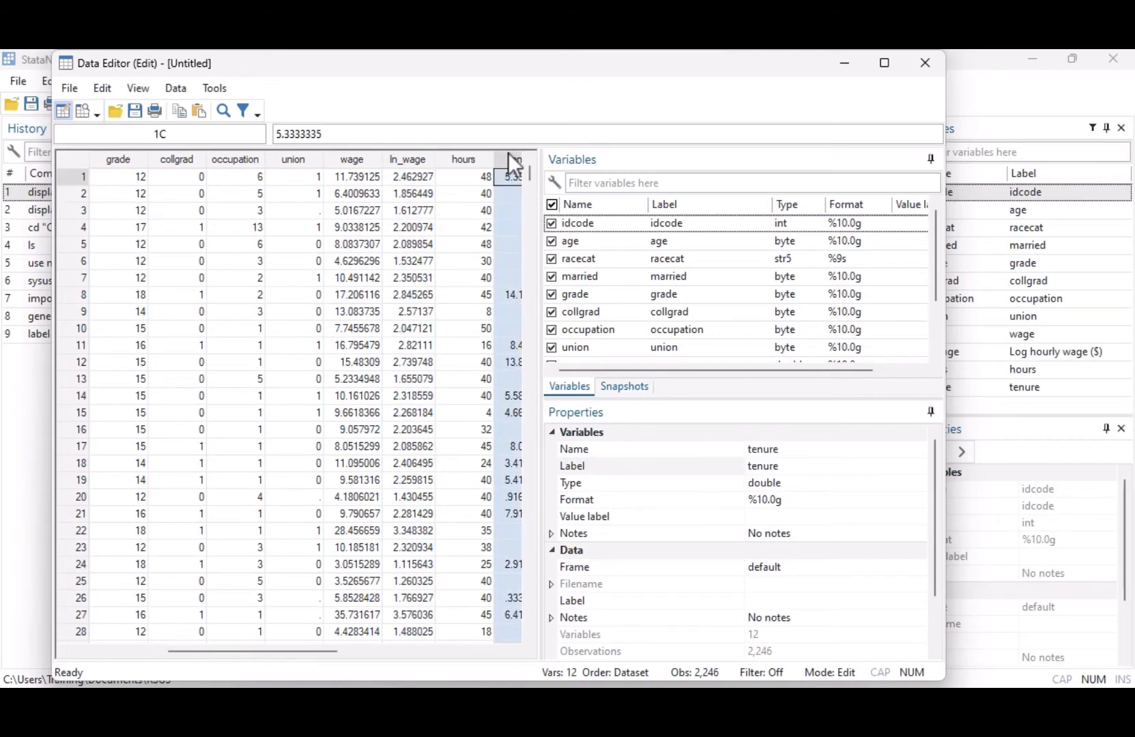
left_click_drag(260, 655, 286, 660)
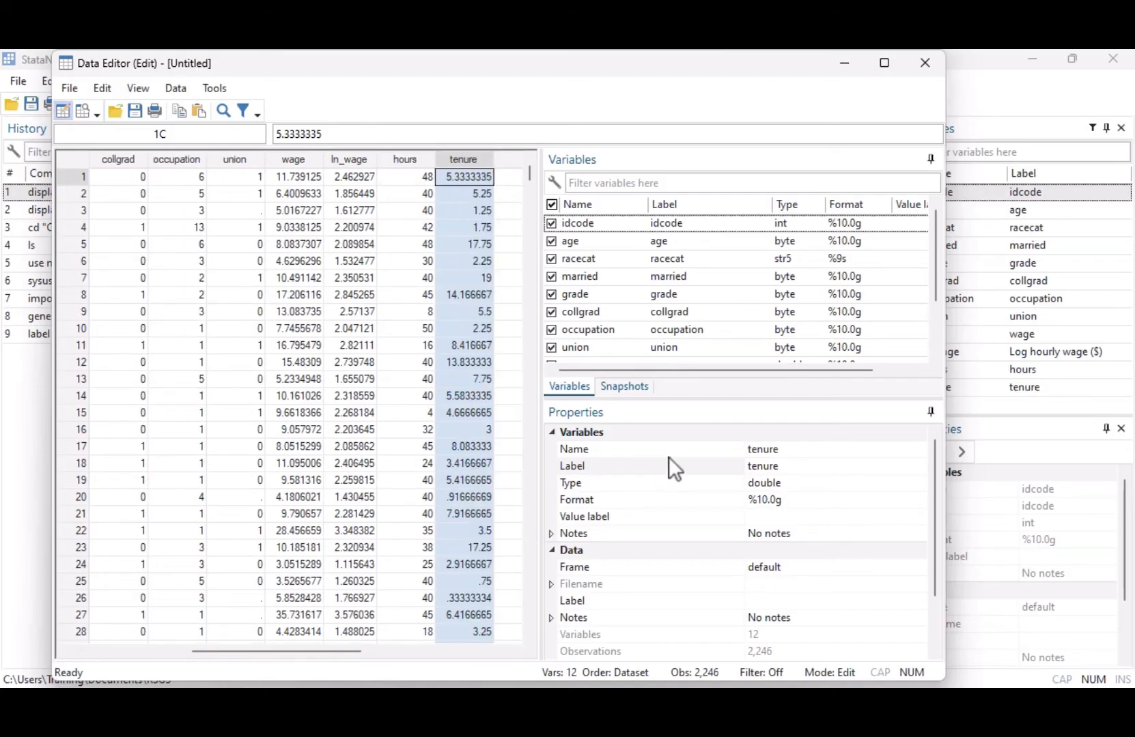
left_click(749, 465)
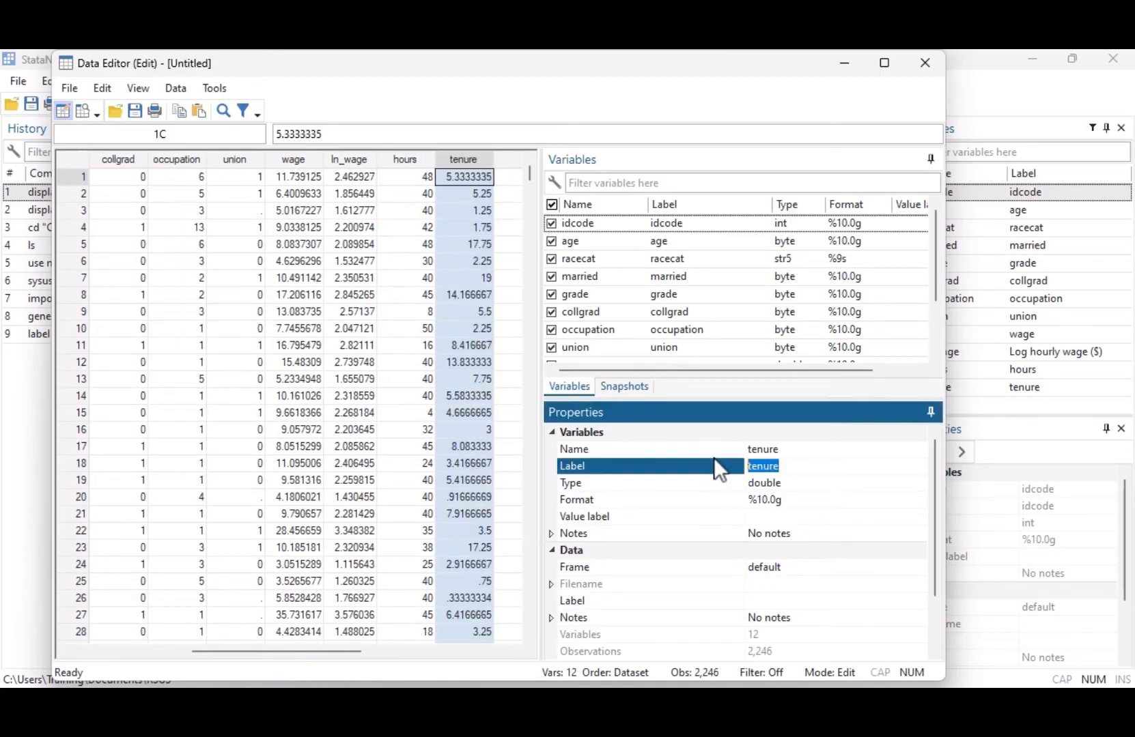
type("Job tenure (years)")
key("Return")
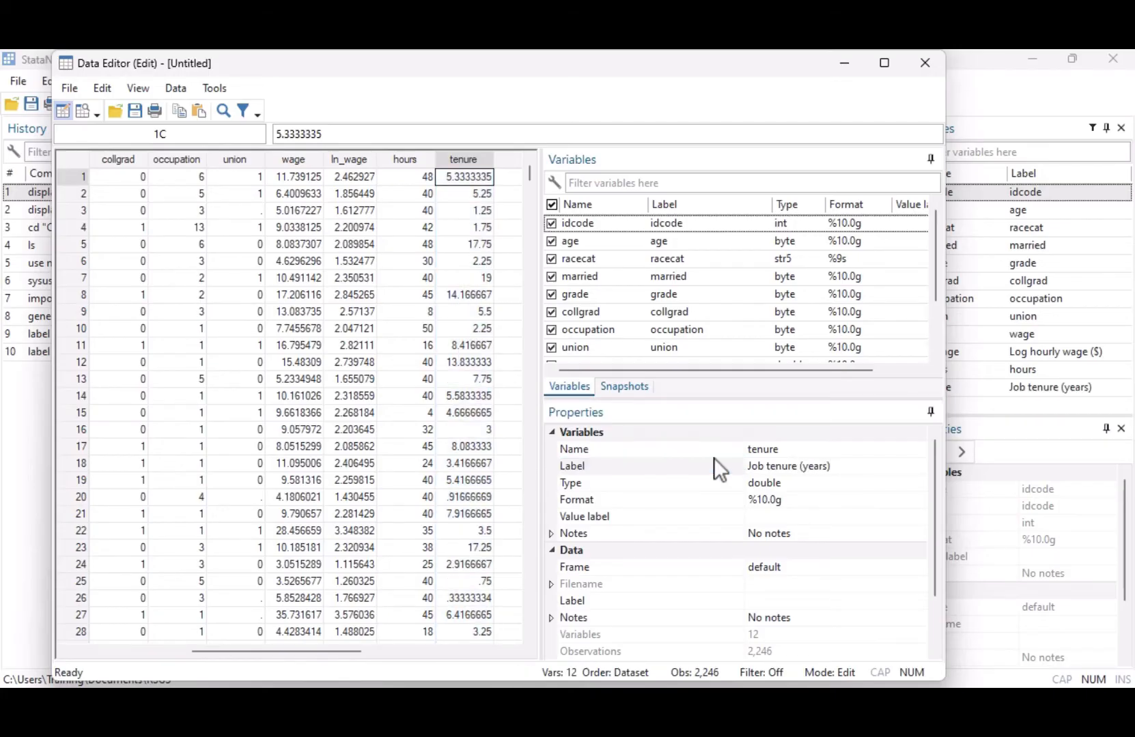
Step: Inspect the coded and missing values in the union column, and set its variable label to "Union membership"
left_click(250, 159)
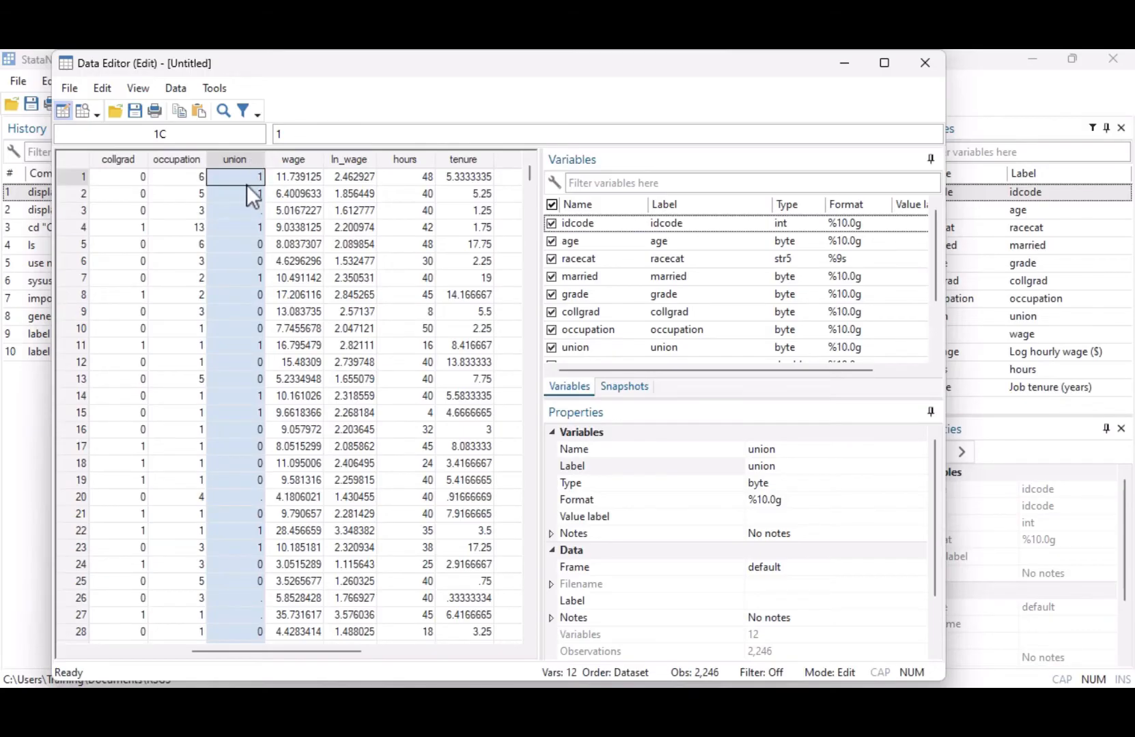
left_click(242, 182)
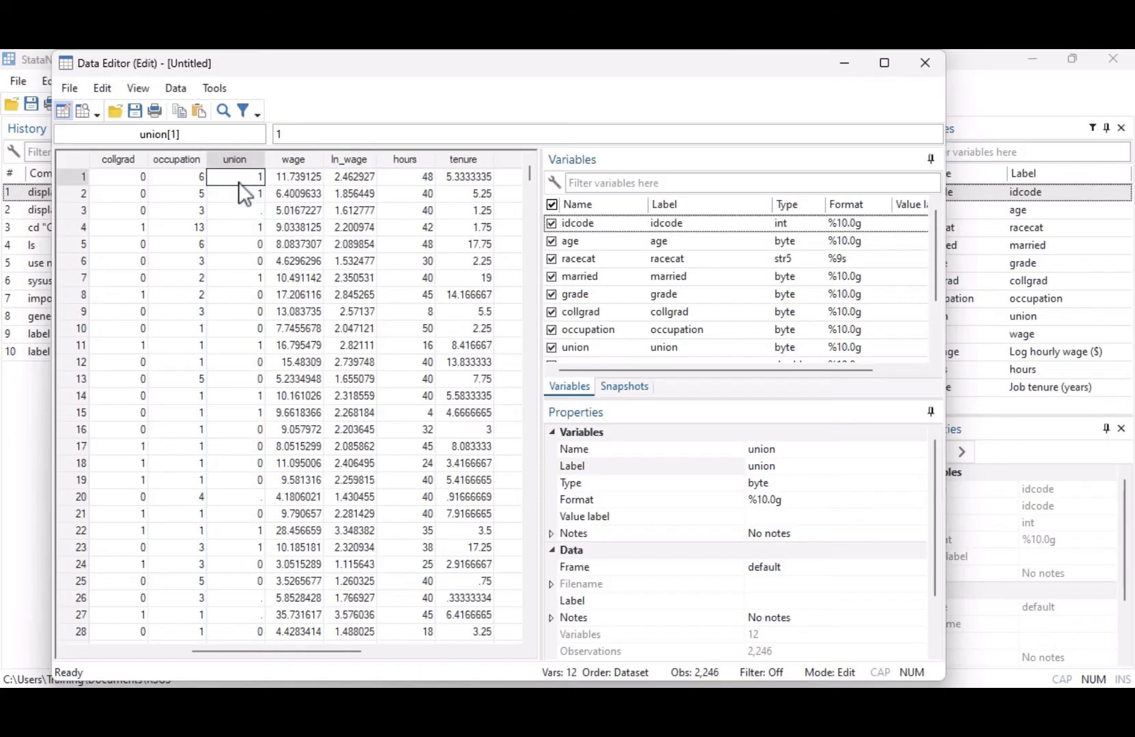
left_click(241, 243)
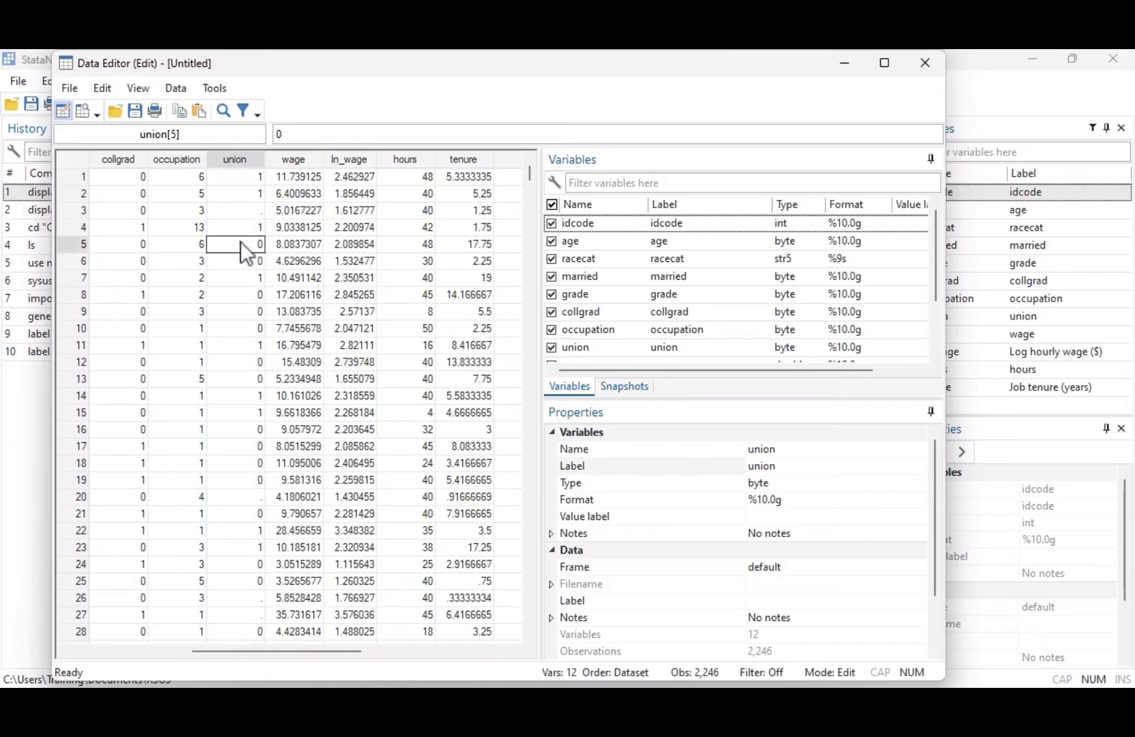
left_click(237, 210)
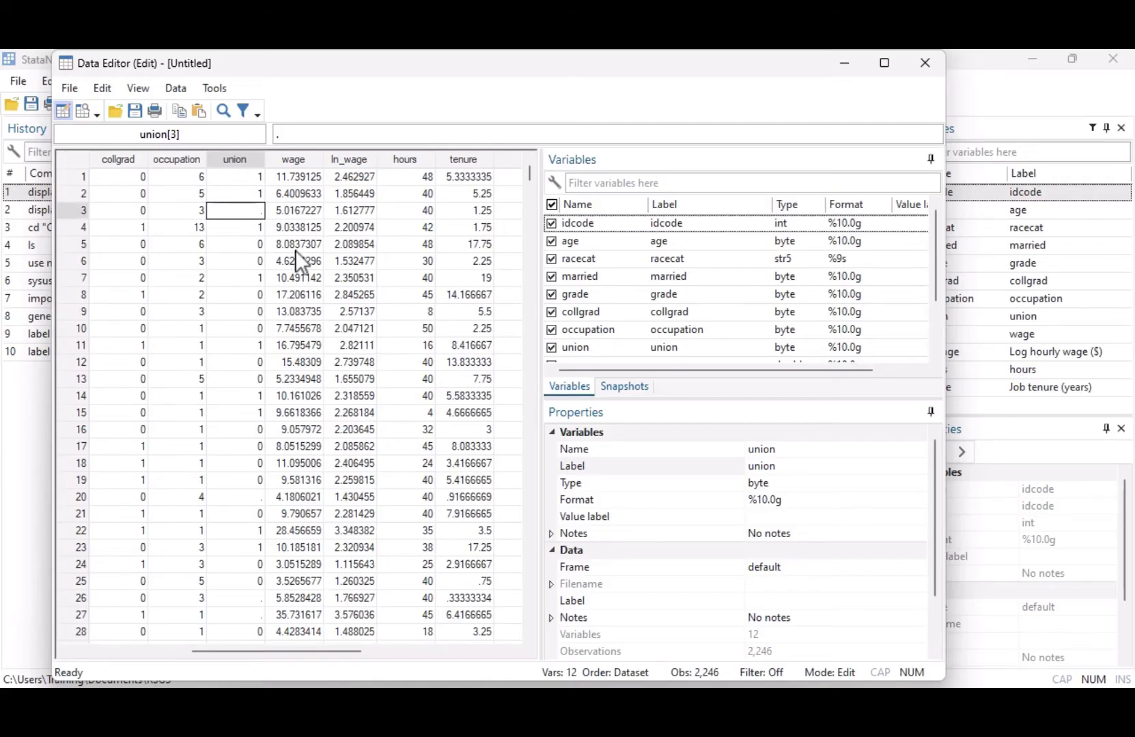
left_click(688, 465)
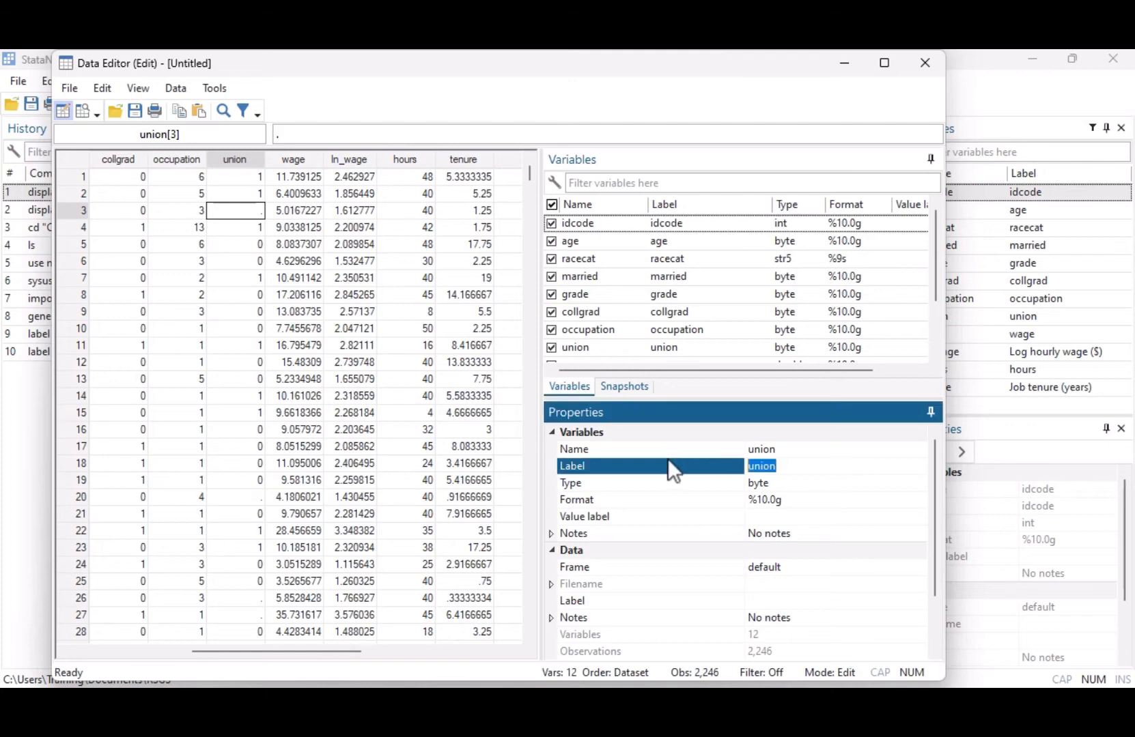
type("Un")
type("membership")
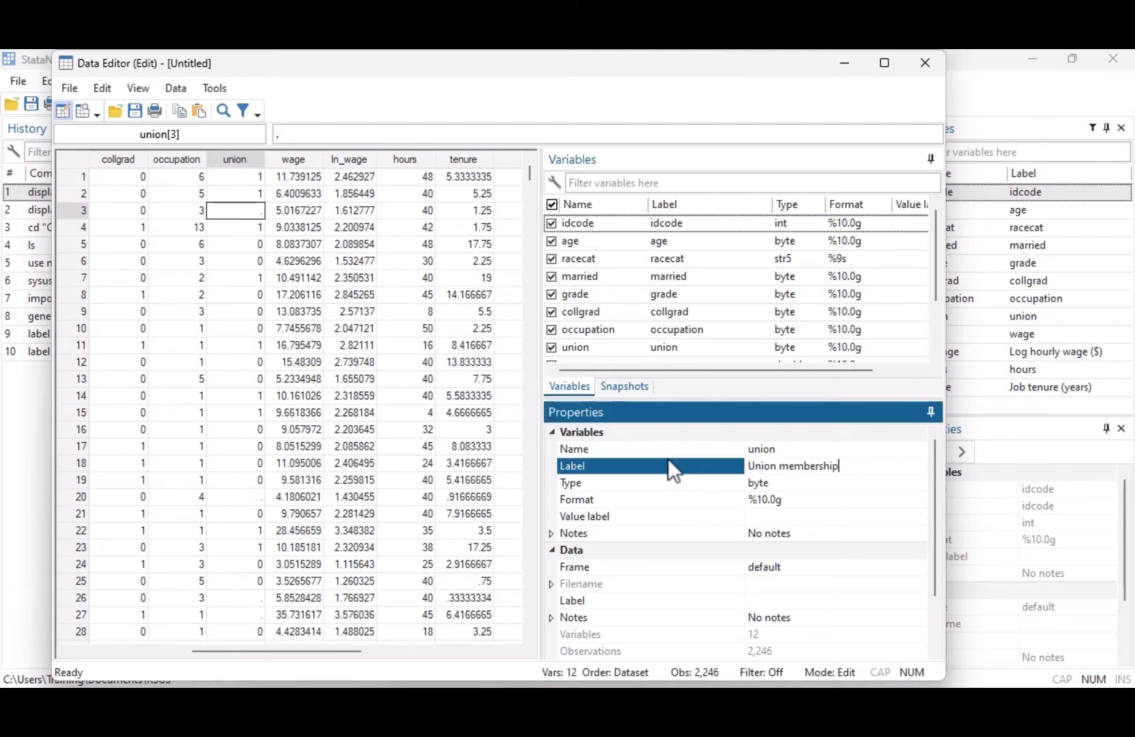
key("Return")
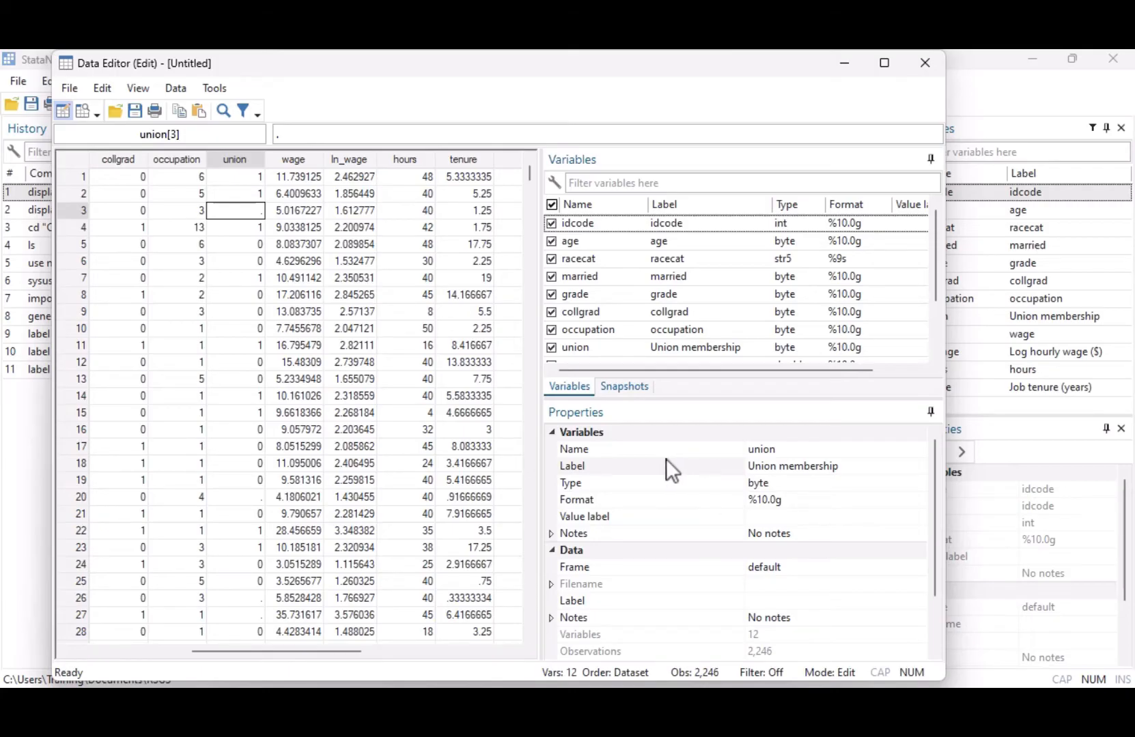
Step: Check the value labels available for union and open the value label manager
left_click(786, 516)
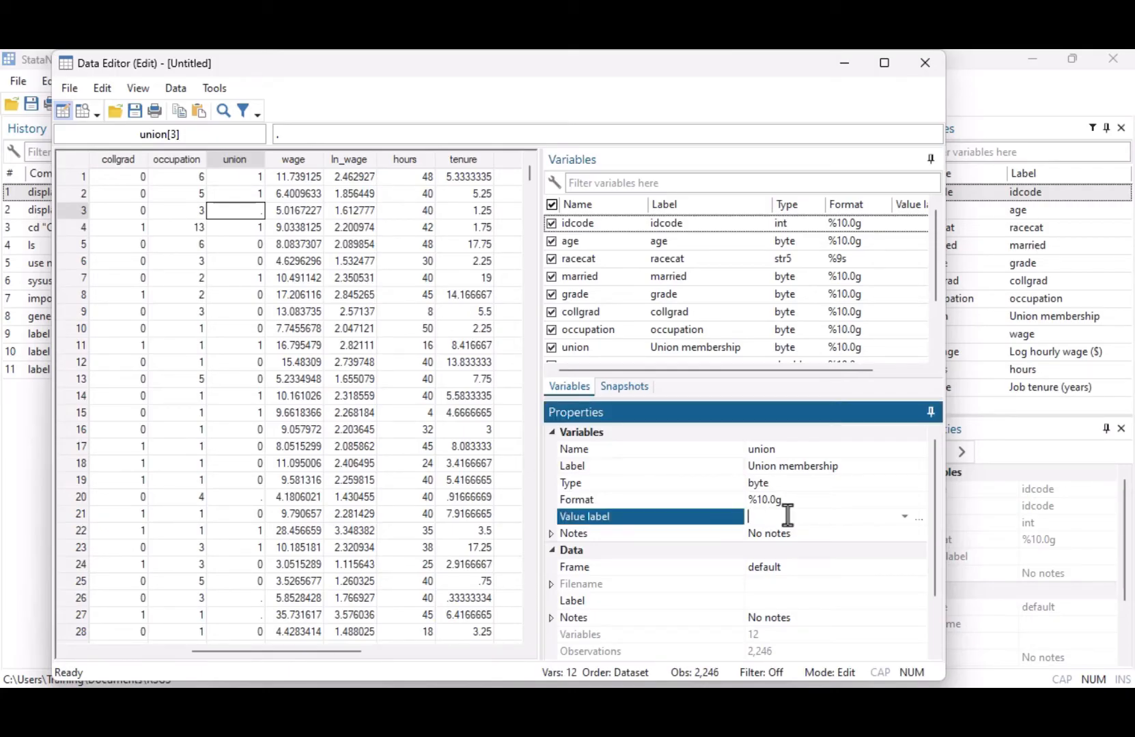
left_click(904, 516)
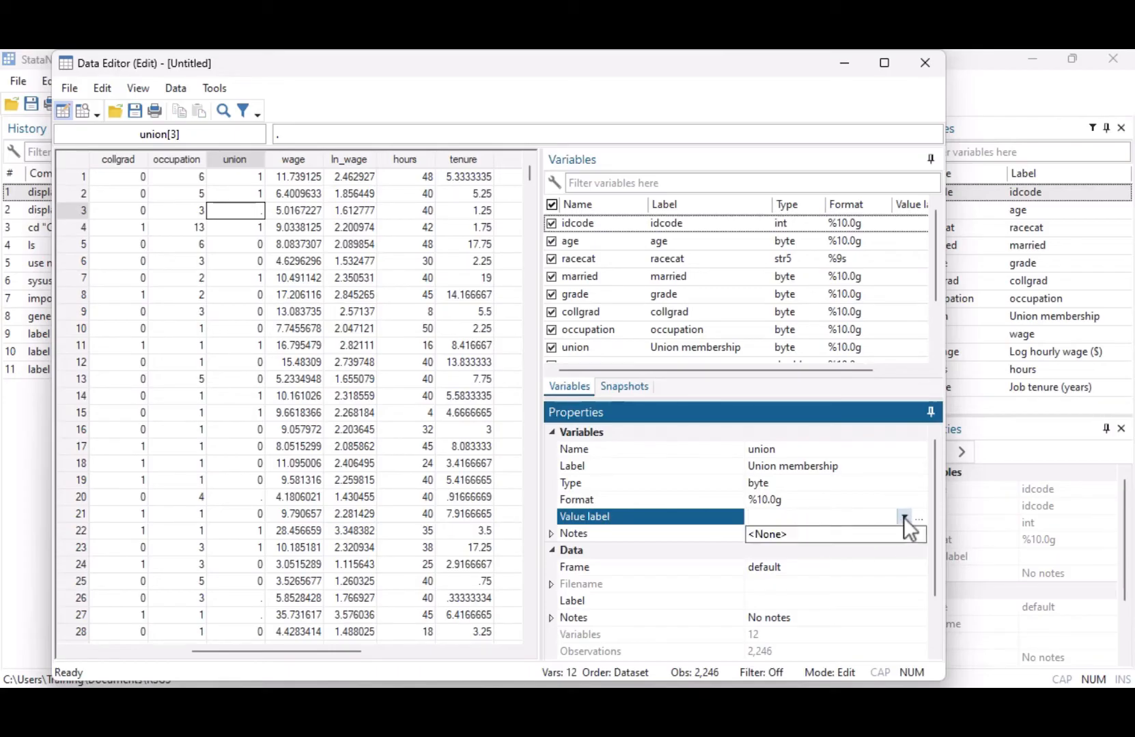
left_click(903, 517)
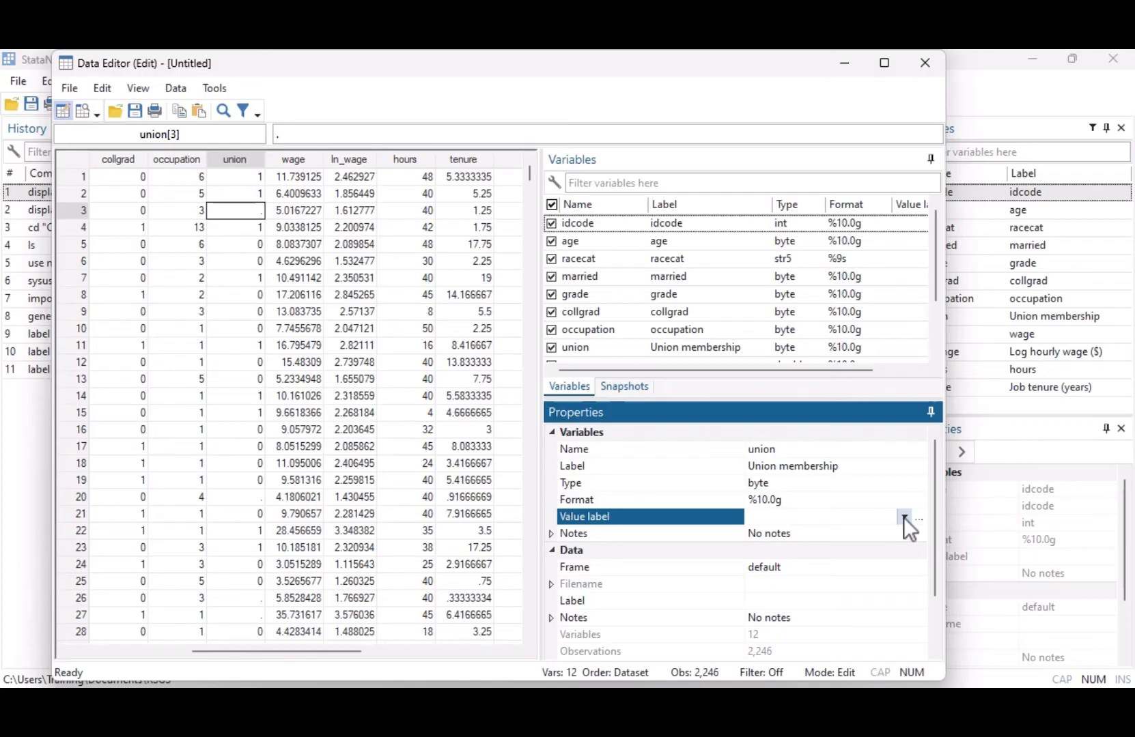
left_click(919, 518)
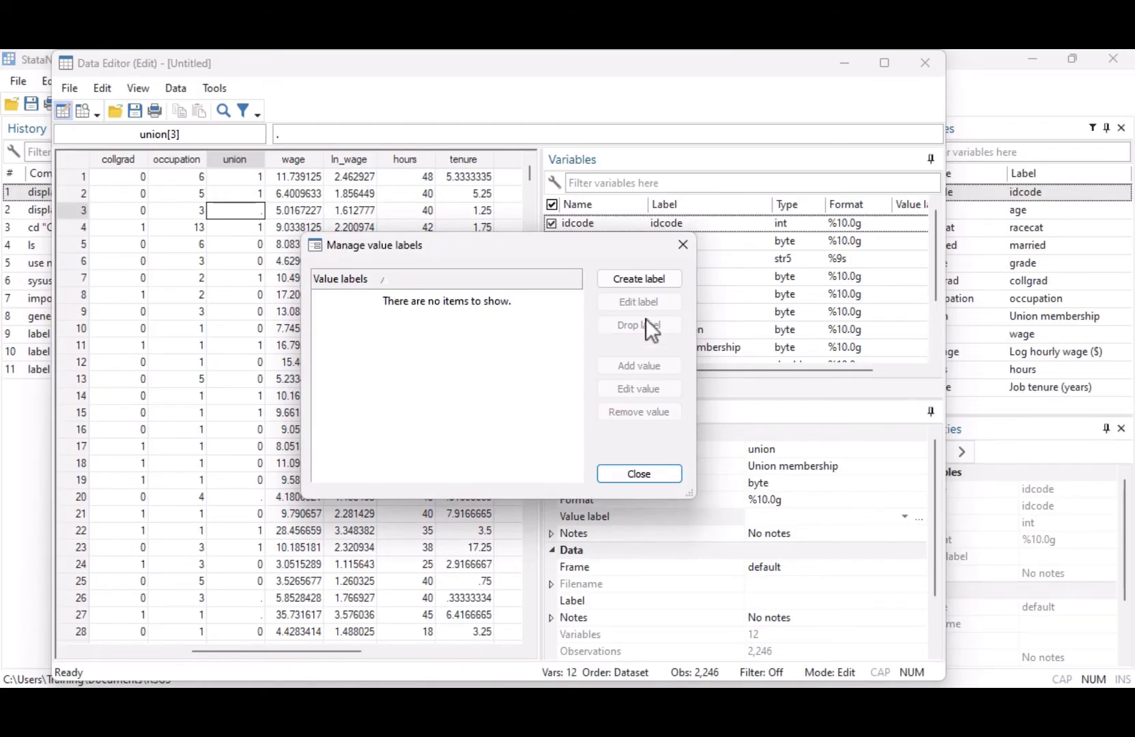
Step: Start a new value label named yesno and add the value 0 with the label No
left_click(669, 280)
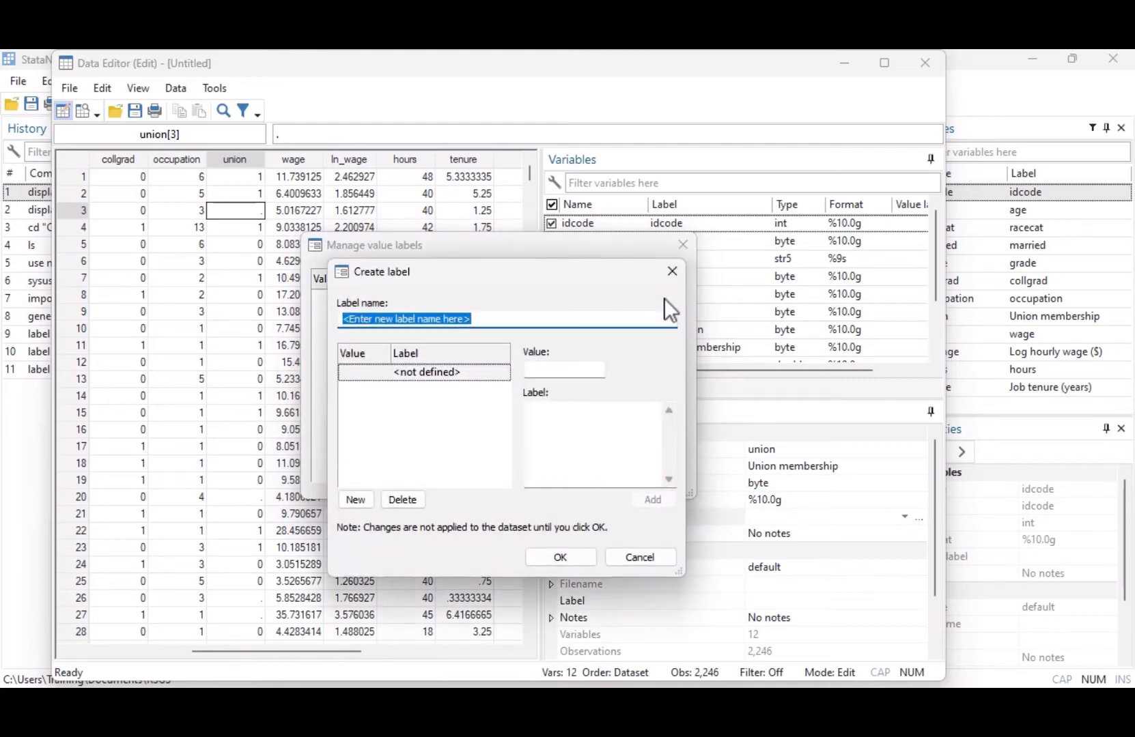
type("yesno")
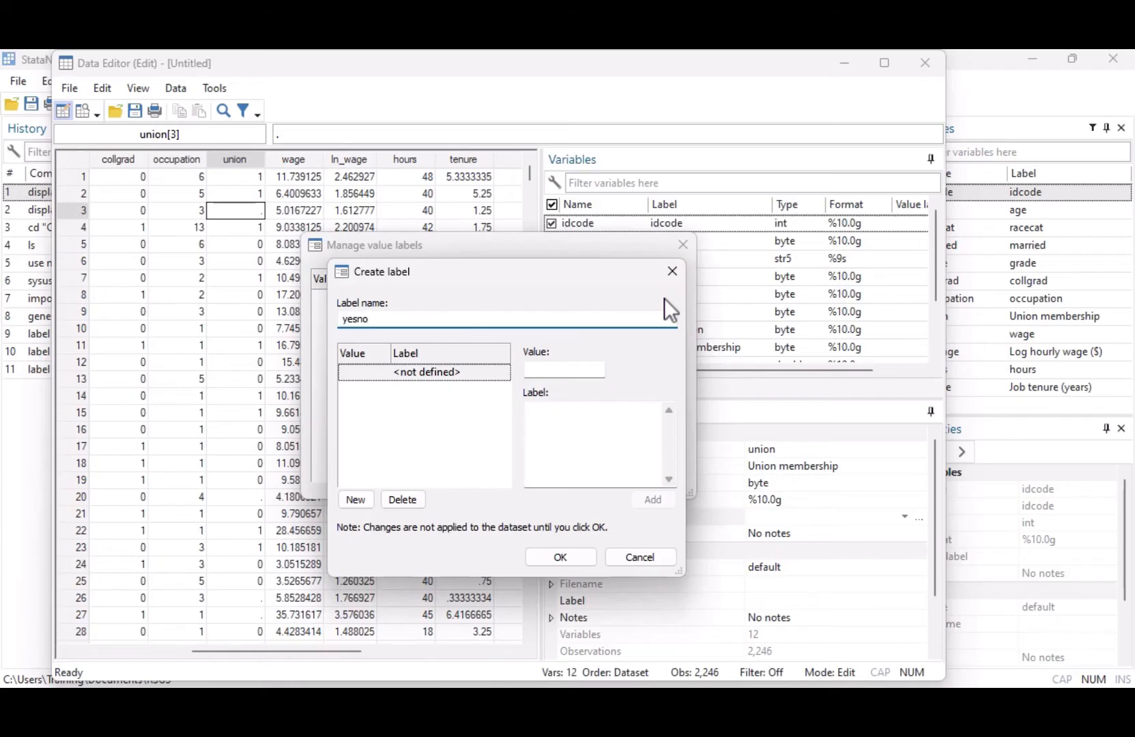
key("Tab")
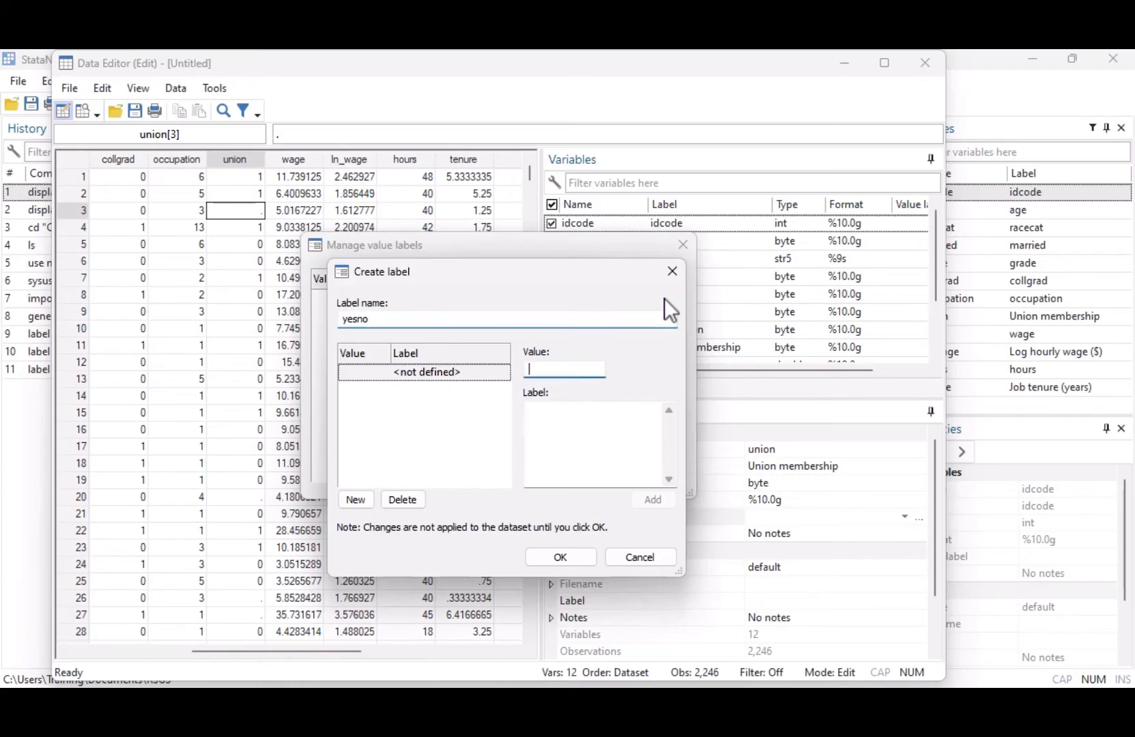
type("0")
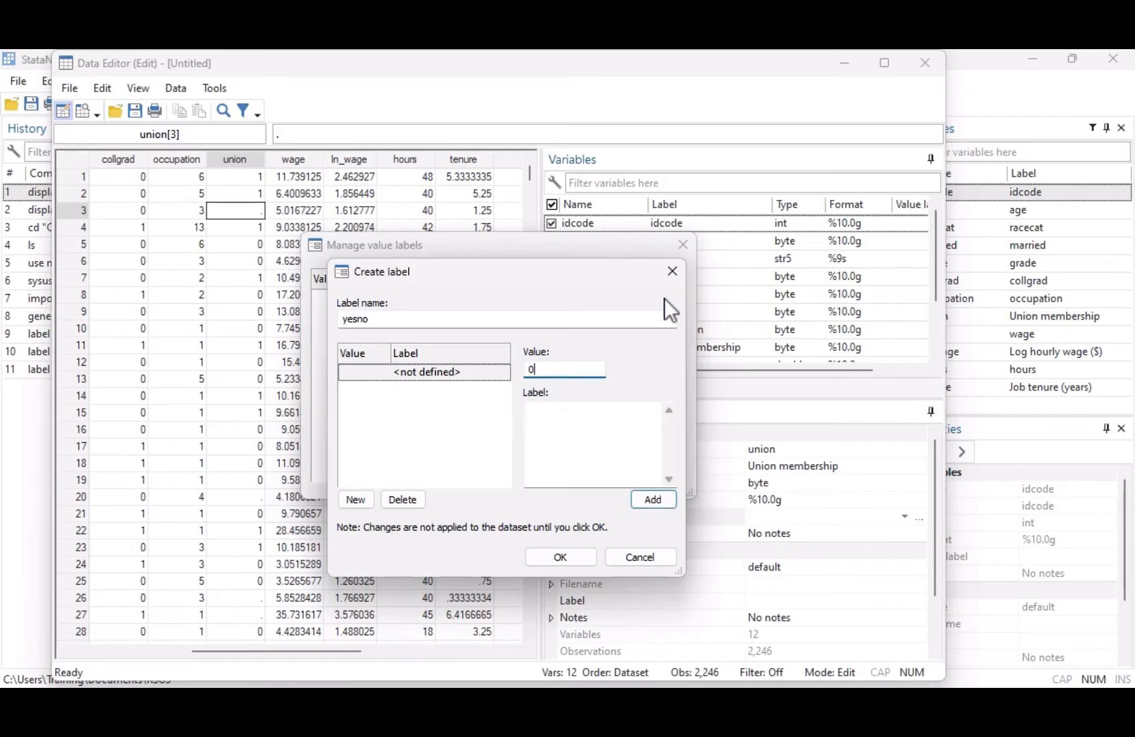
key("Tab")
type("No")
key("Return")
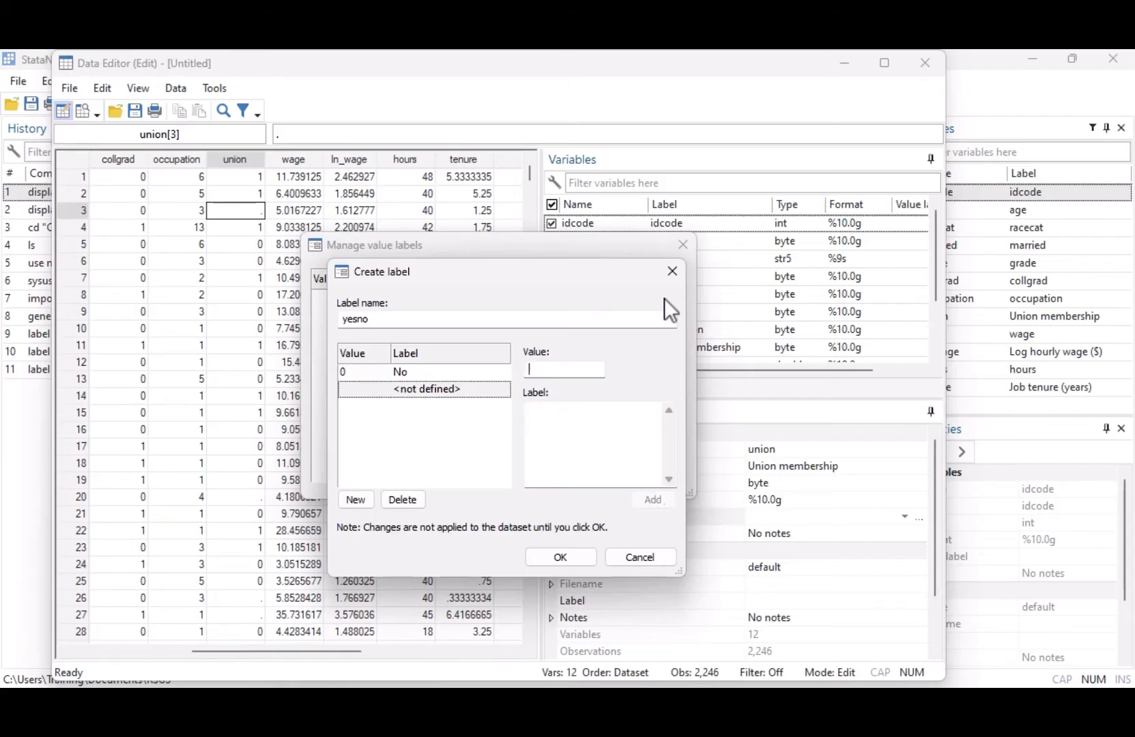
Step: Add the value 1 with the label Yes to yesno, save the label, review its definitions and close the value label manager
key("Tab")
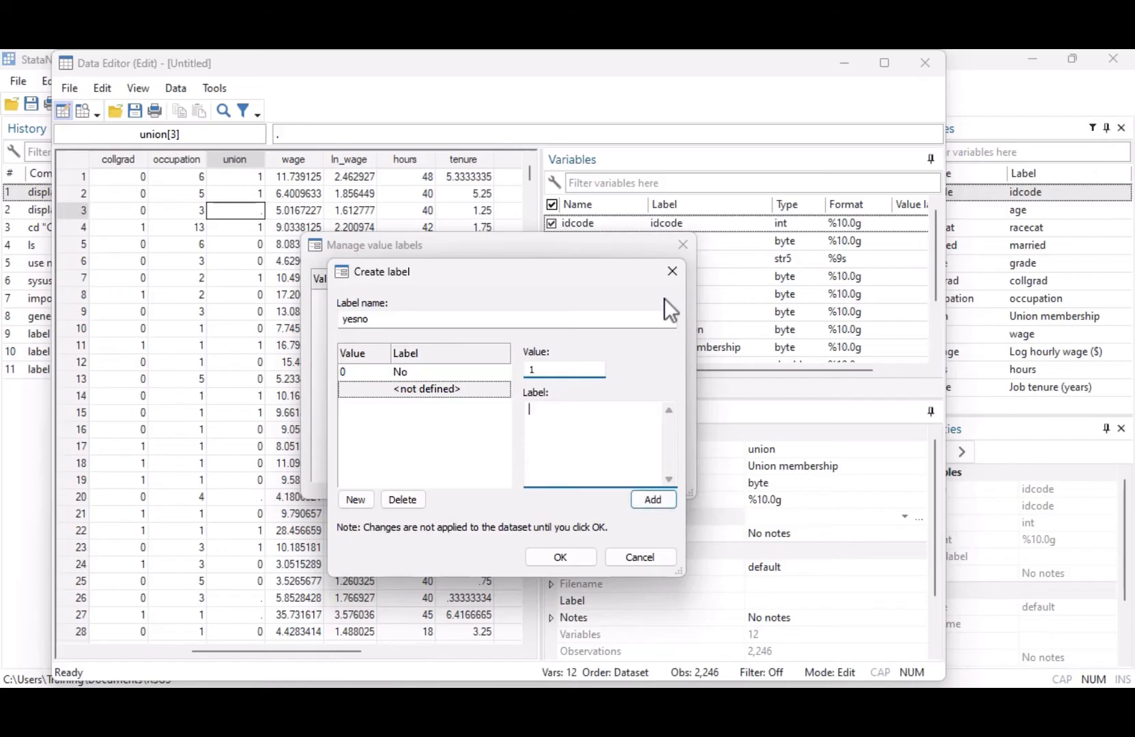
type("Yes")
key("Return")
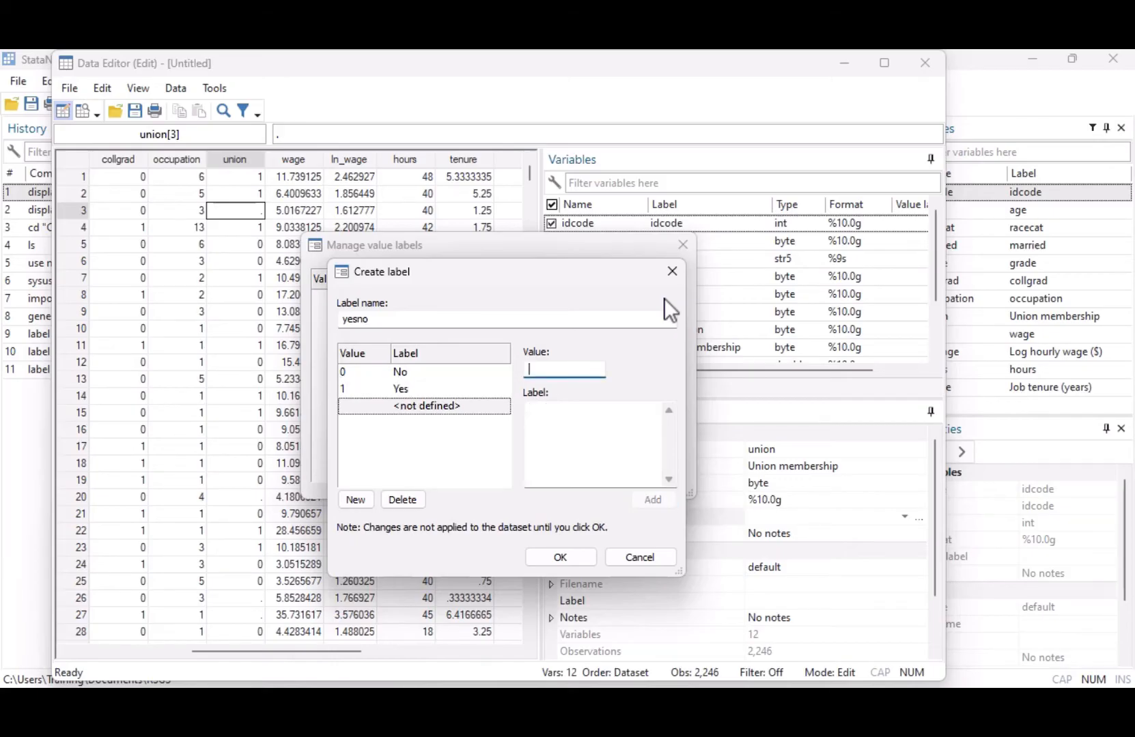
left_click(583, 556)
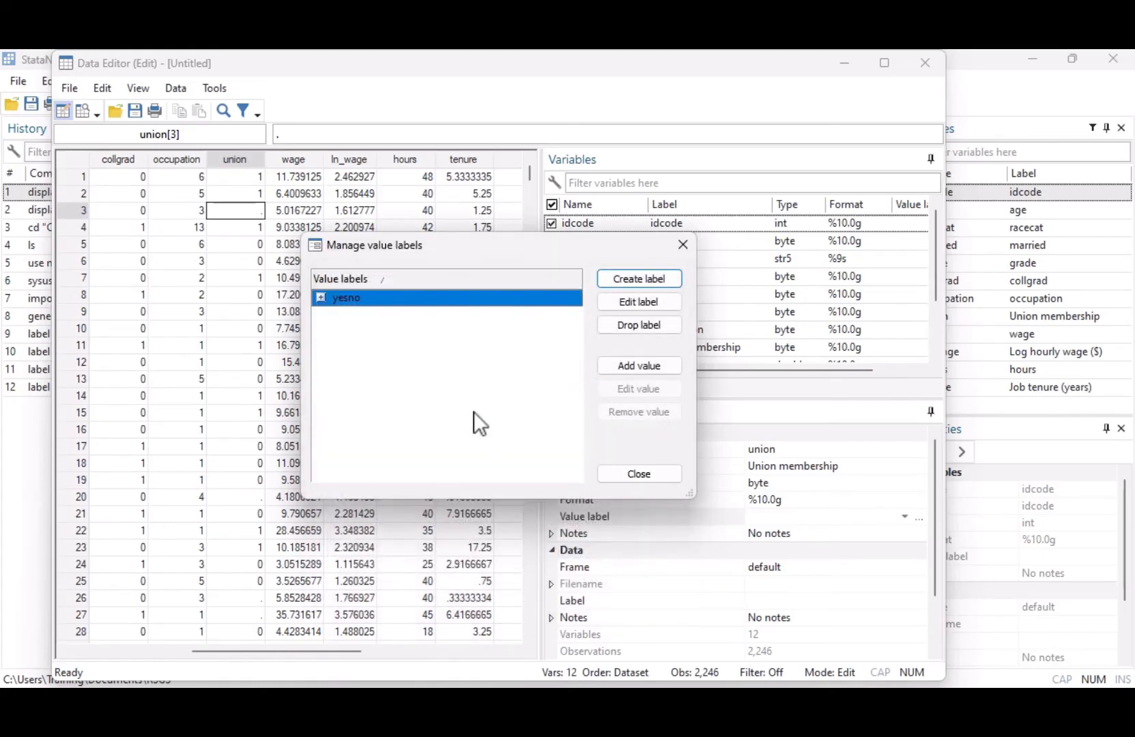
left_click(321, 297)
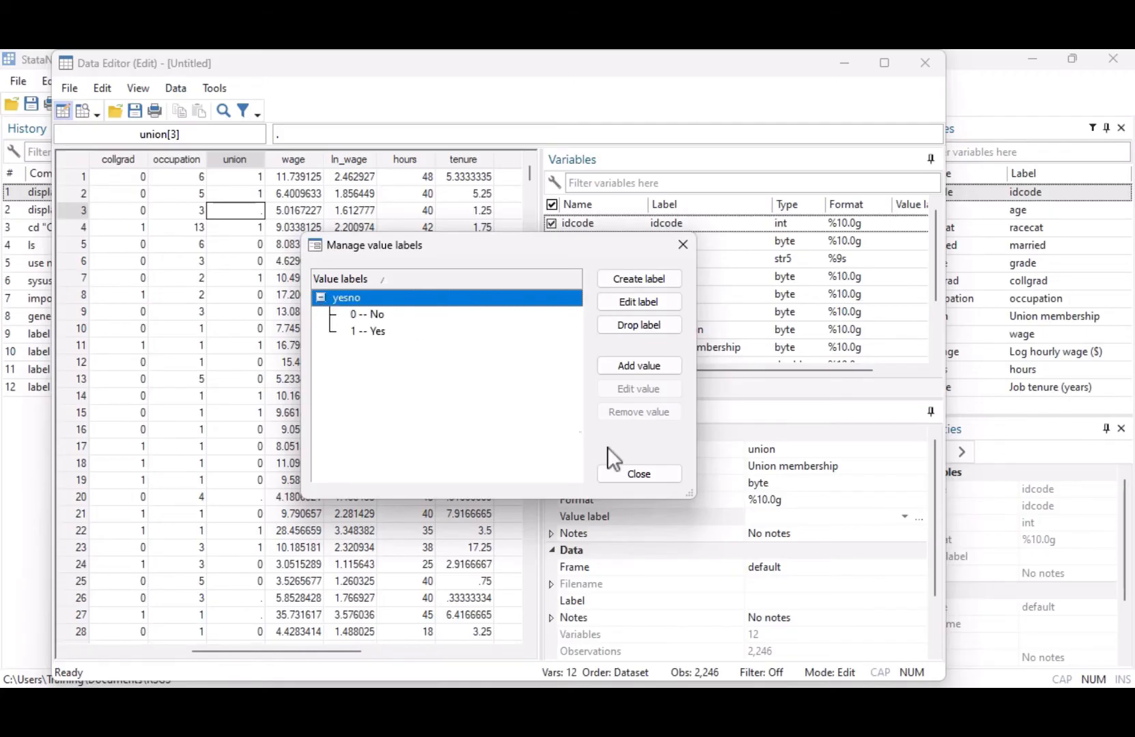
left_click(671, 479)
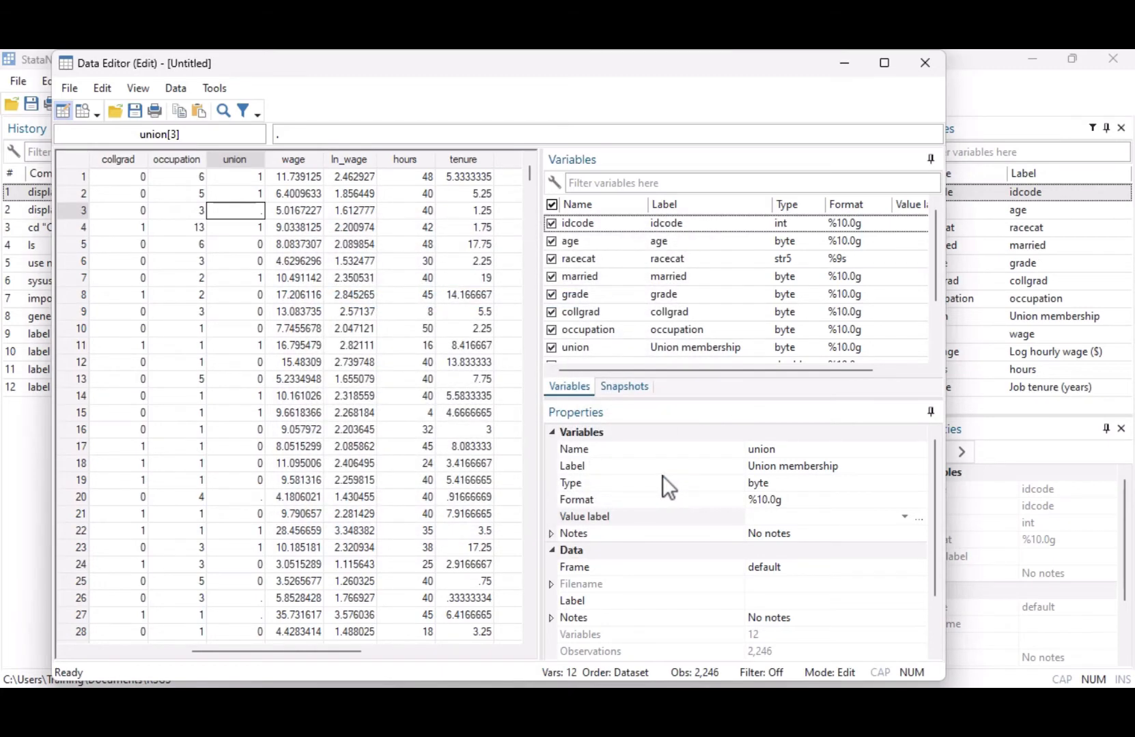
Step: Assign the value label yesno to the union variable
left_click(831, 517)
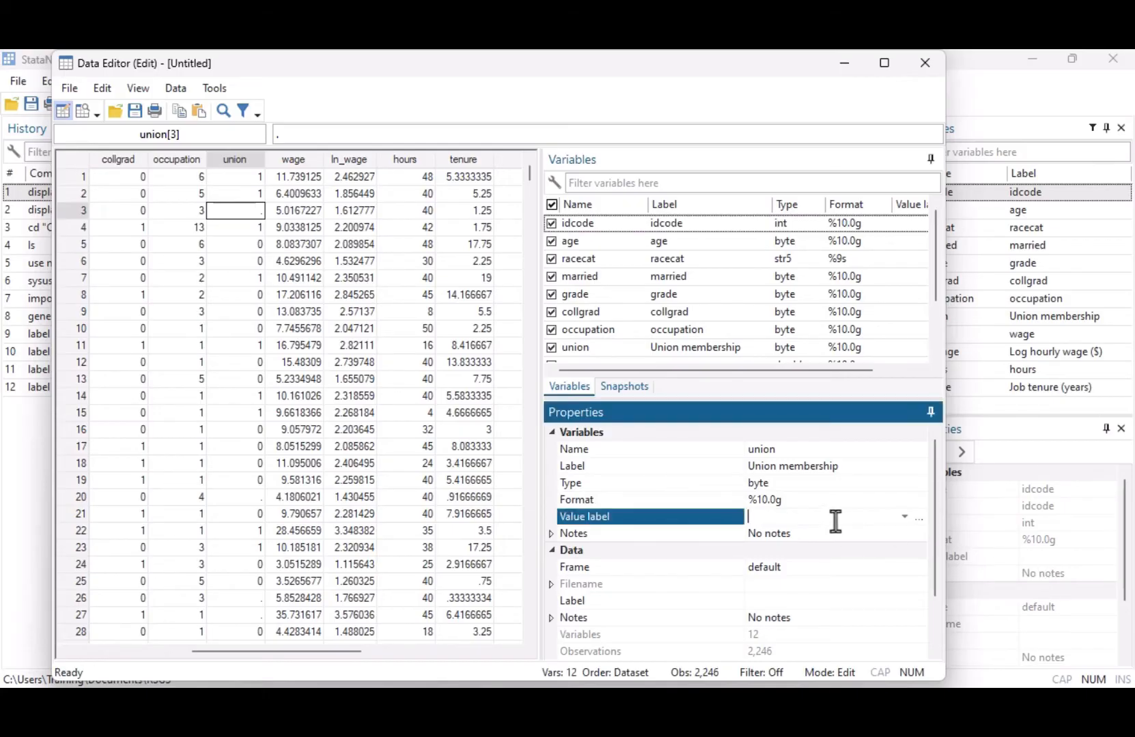
left_click(903, 516)
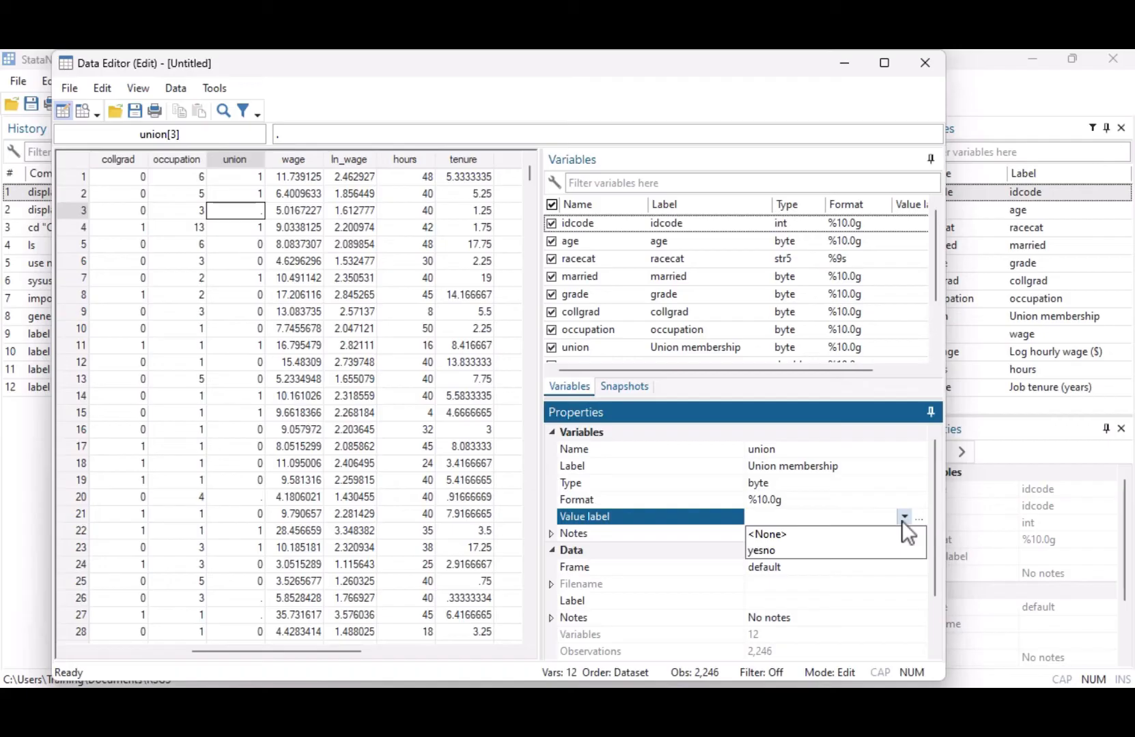
left_click(782, 549)
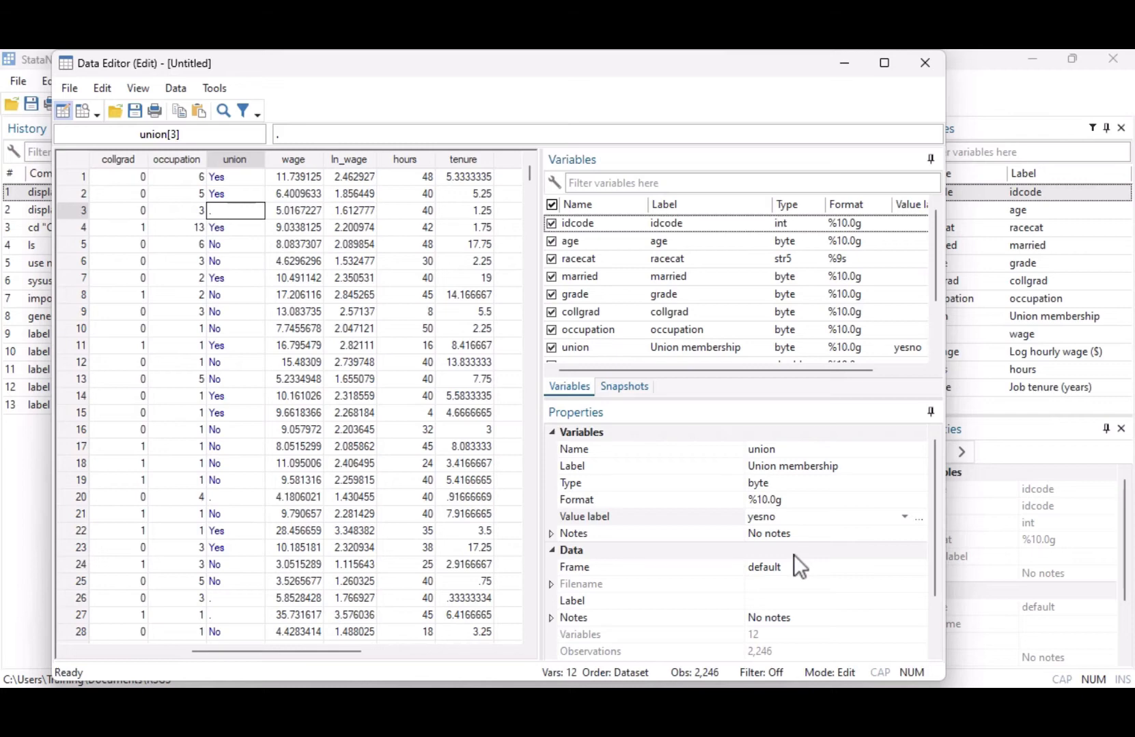
Step: Check the numeric values stored behind a Yes and a No cell in the union column
left_click(234, 176)
left_click(297, 134)
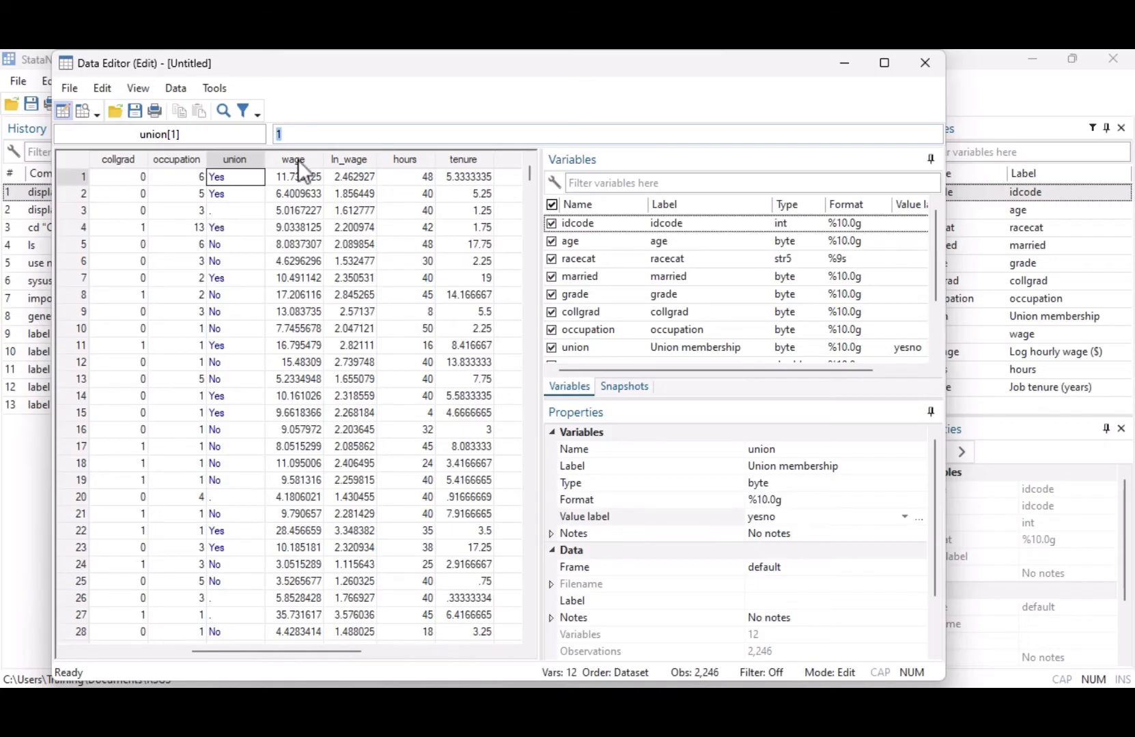
left_click(239, 246)
left_click(318, 133)
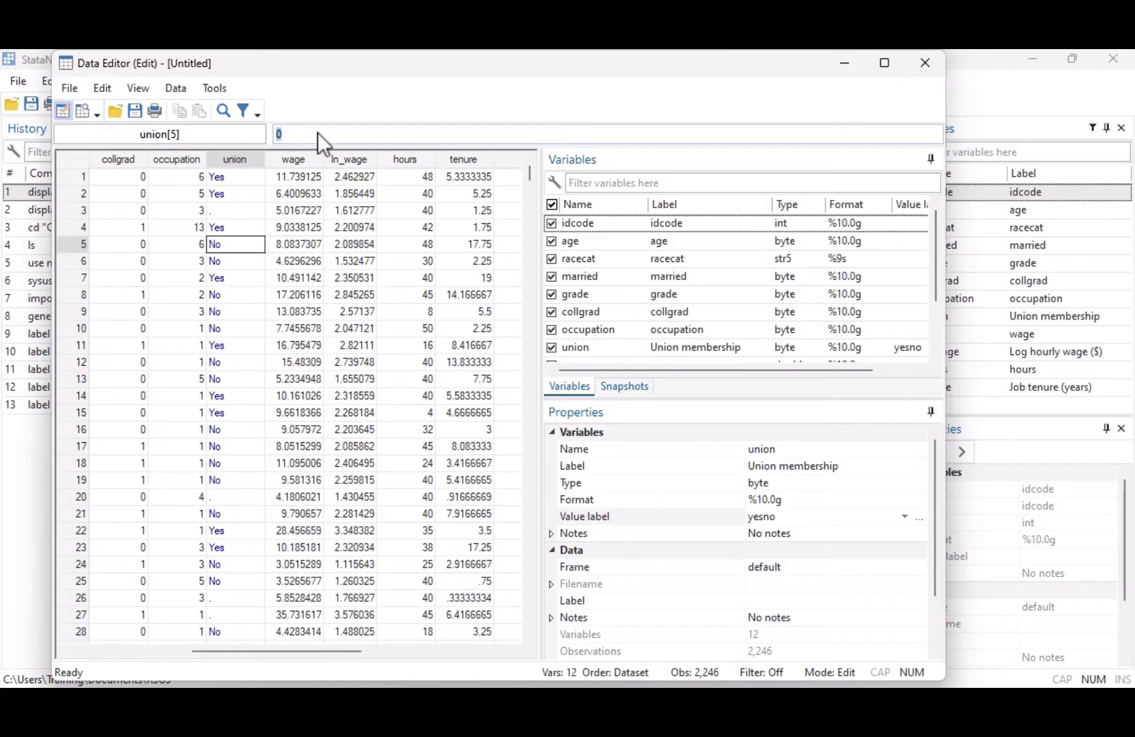
Step: Set the variable label of collgrad to "Graduated from college" and assign it the value label yesno
left_click(137, 159)
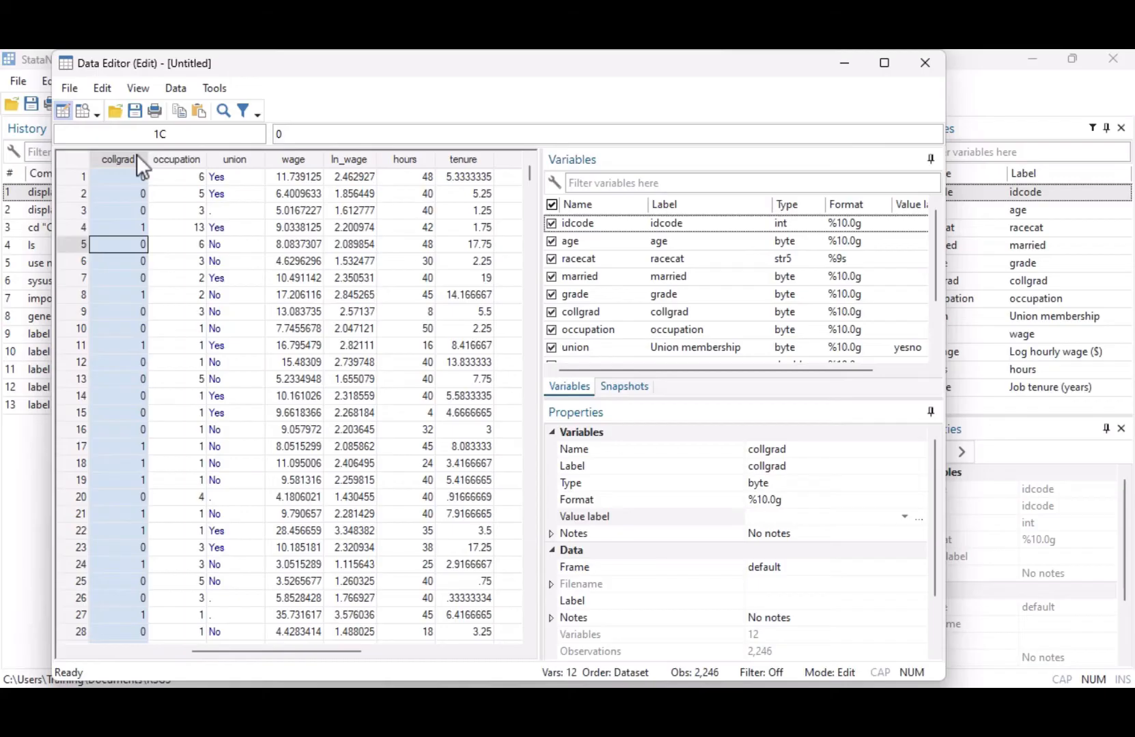
left_click(811, 465)
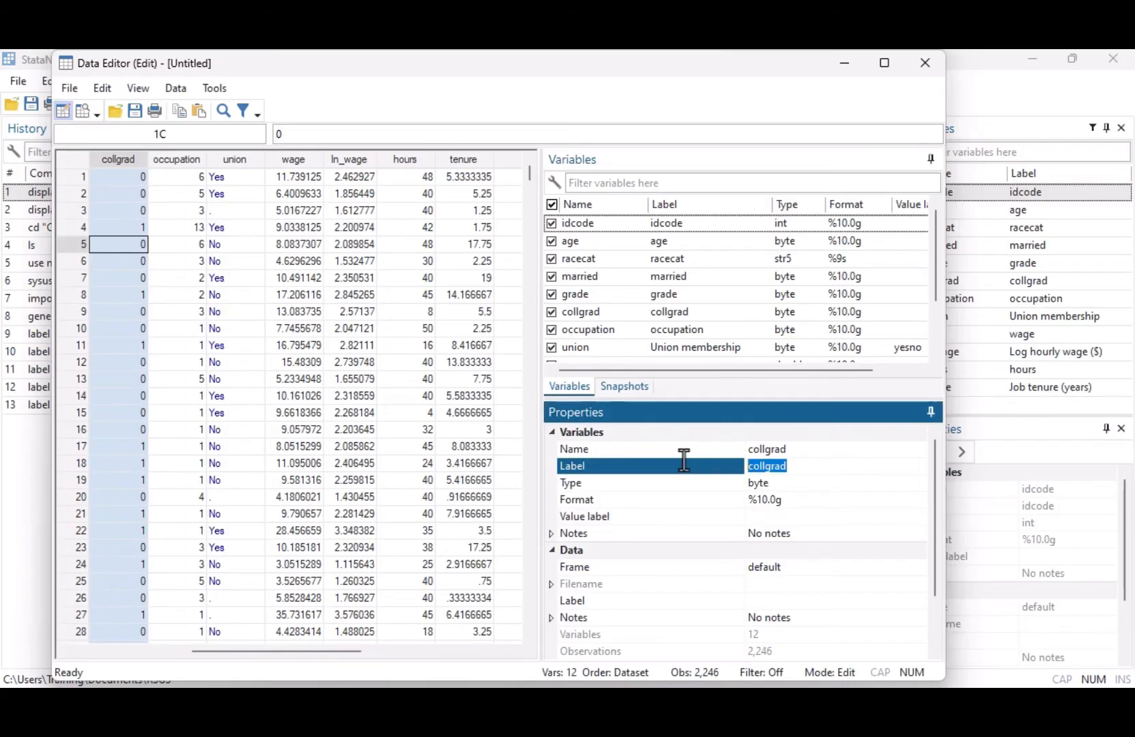
type("Graduated from college")
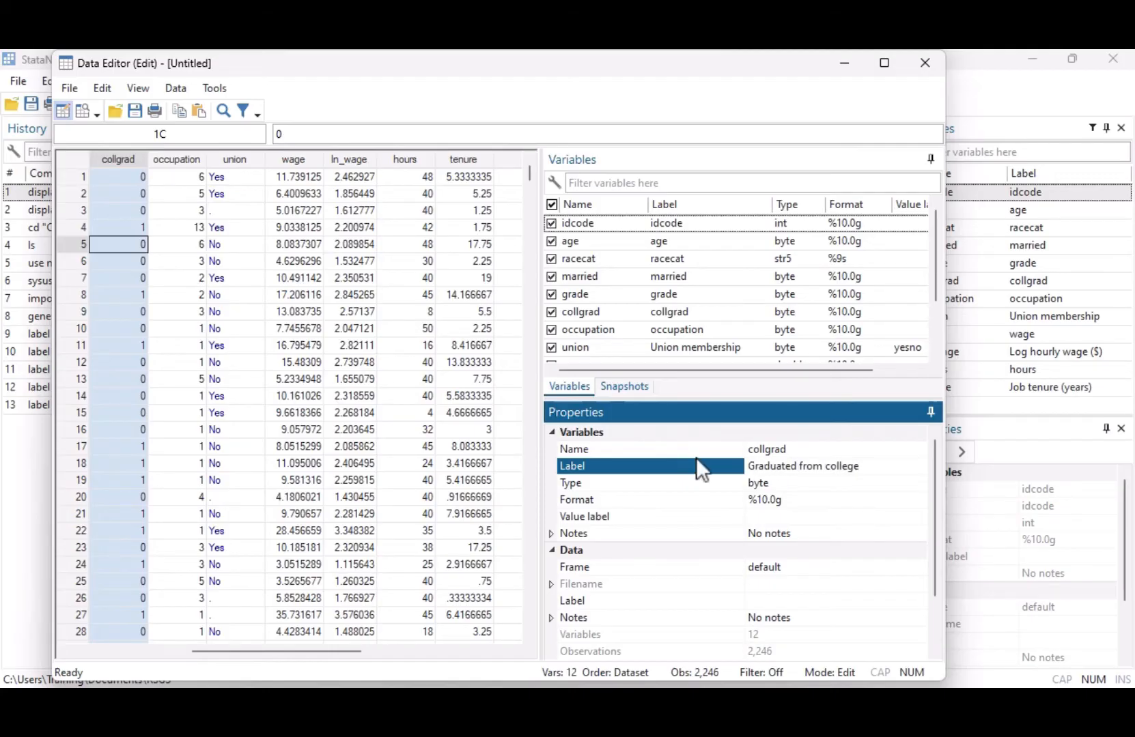
left_click(781, 515)
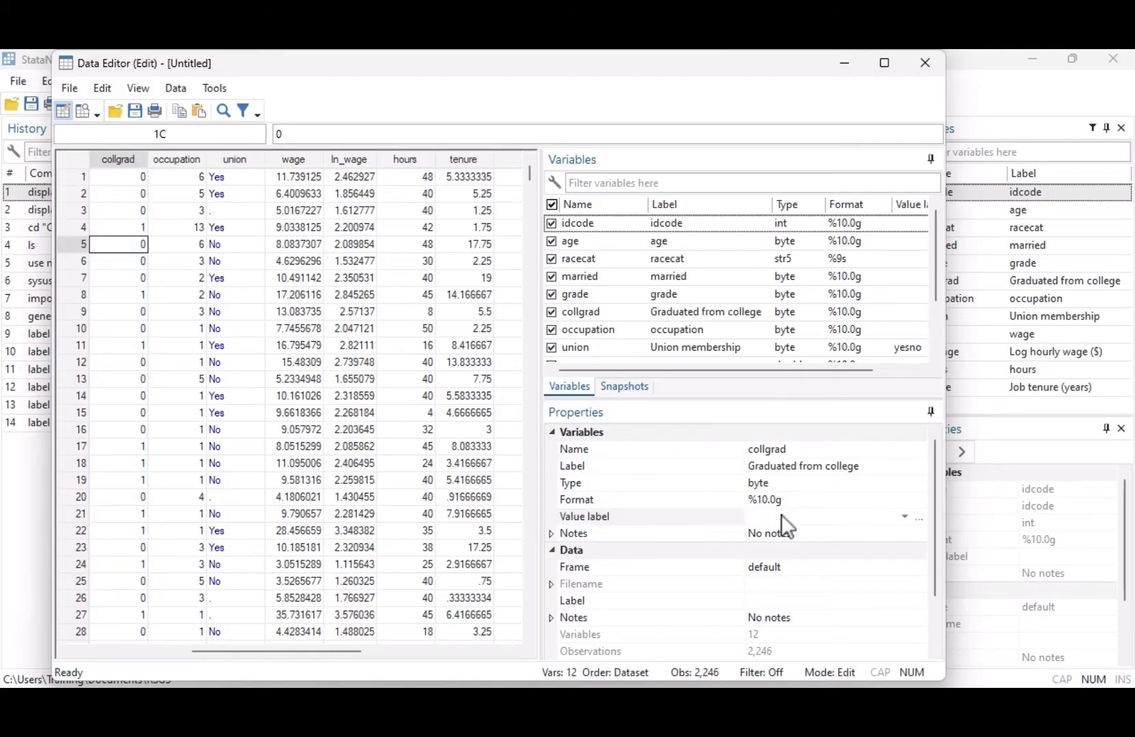
left_click(904, 517)
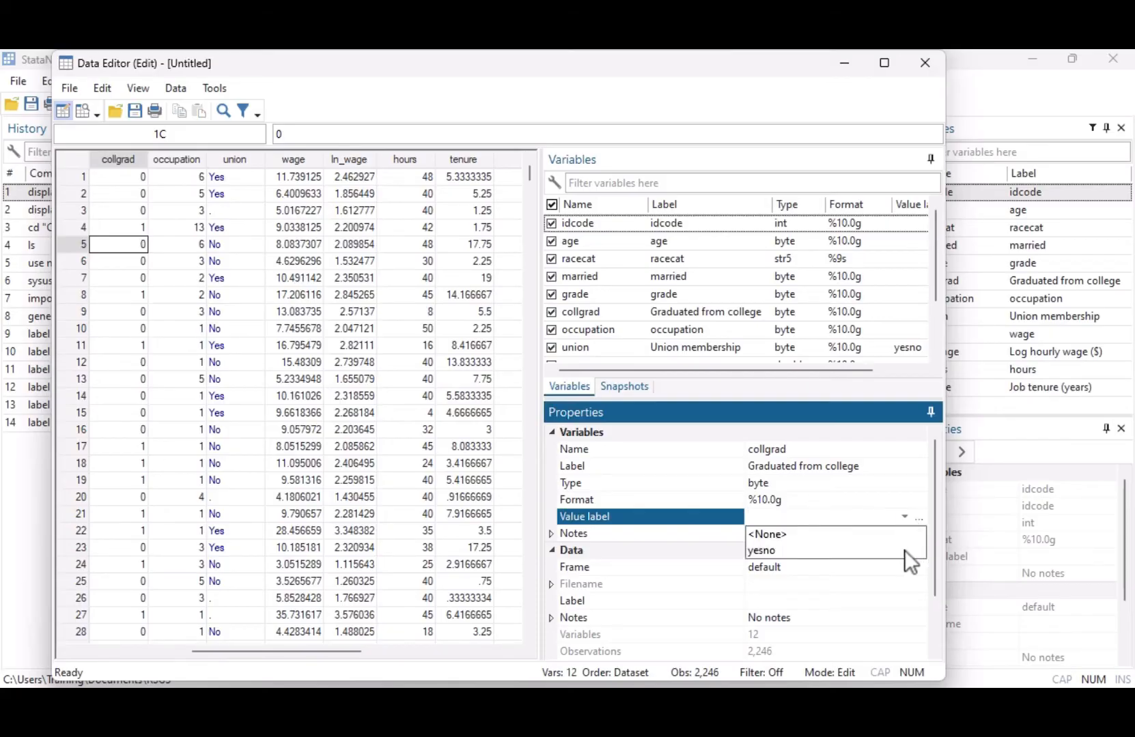
left_click(904, 550)
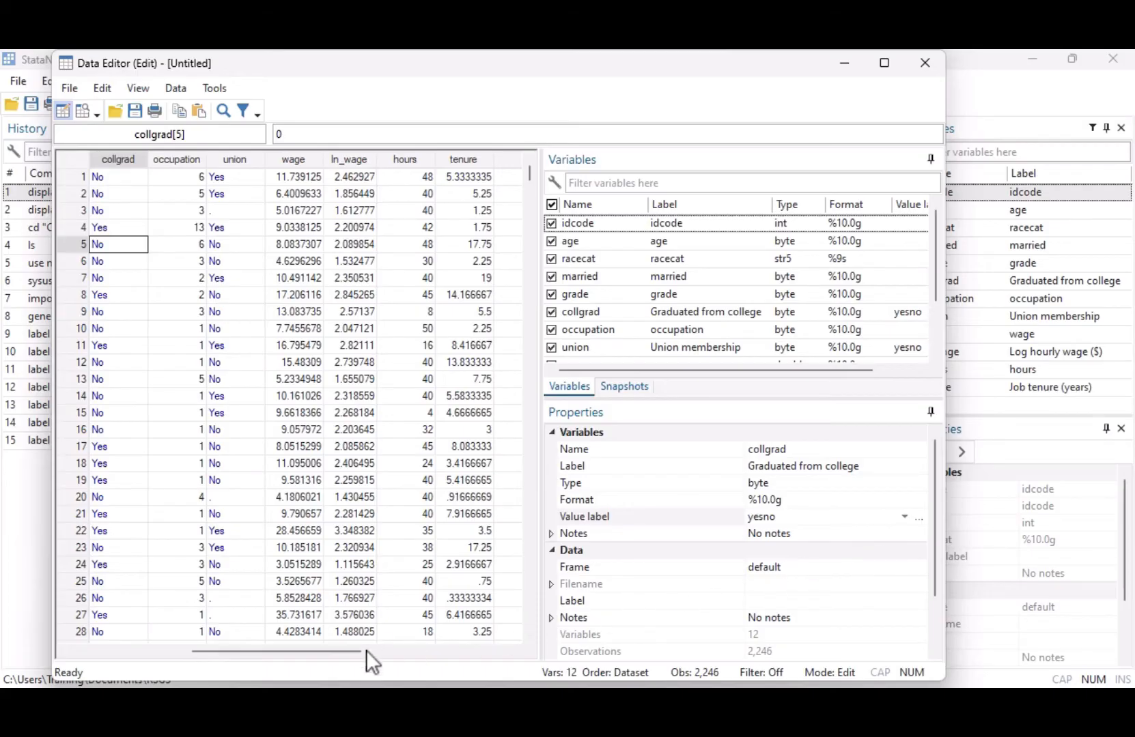
Step: Inspect the racecat string variable and the stored contents of one black and one white cell
left_click_drag(320, 649, 239, 654)
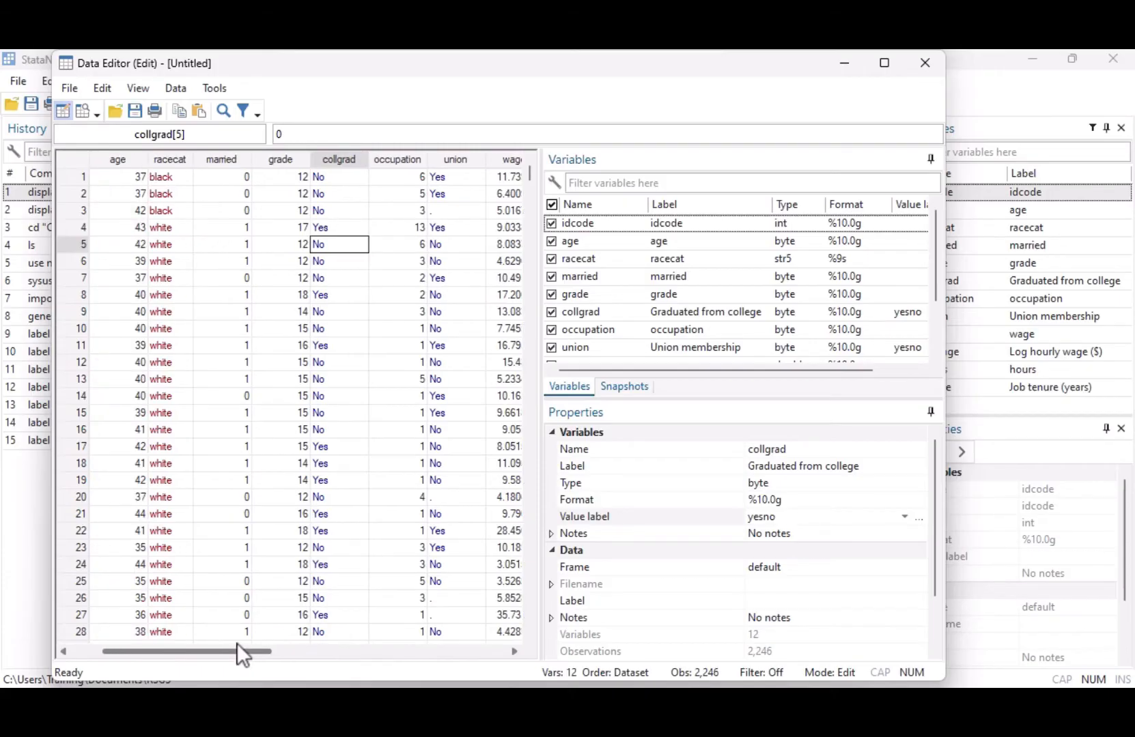
left_click(182, 164)
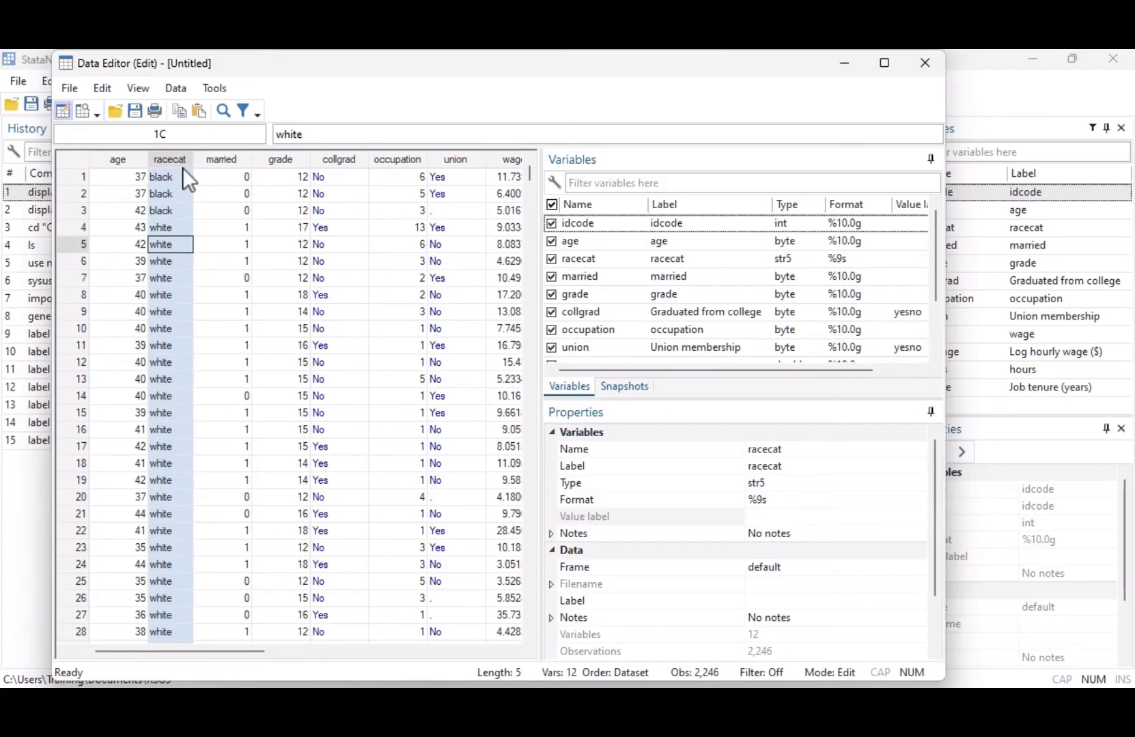
left_click(181, 181)
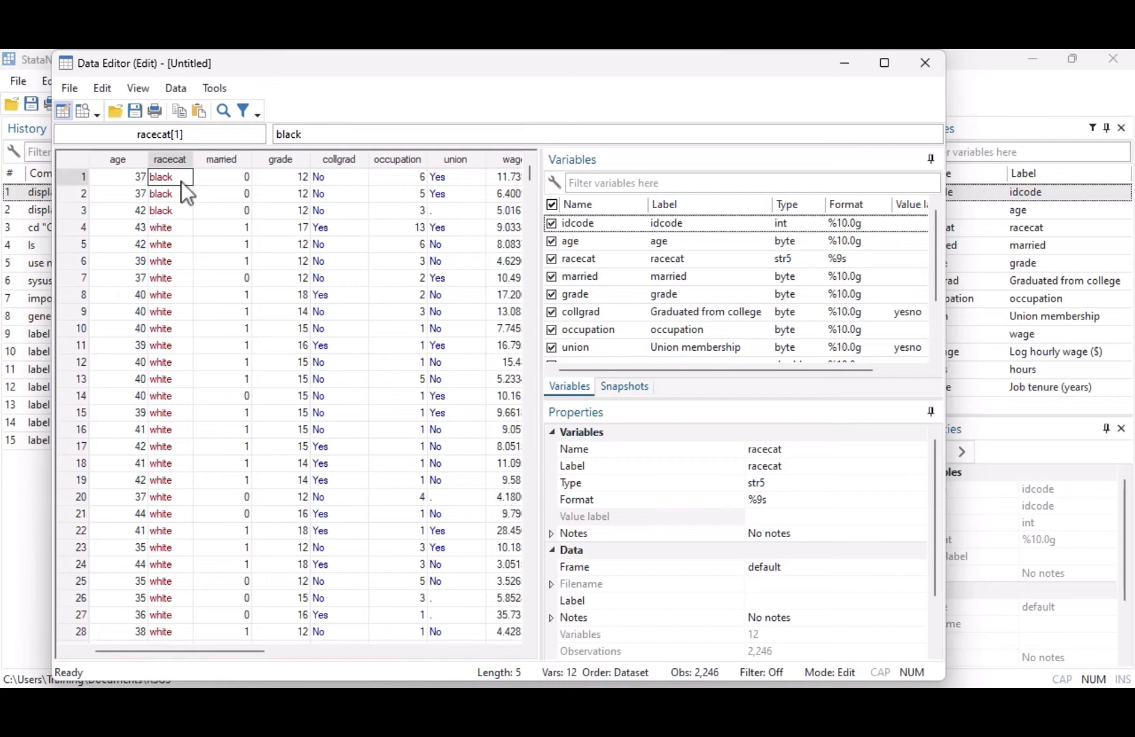
double_click(323, 136)
left_click(183, 230)
double_click(316, 136)
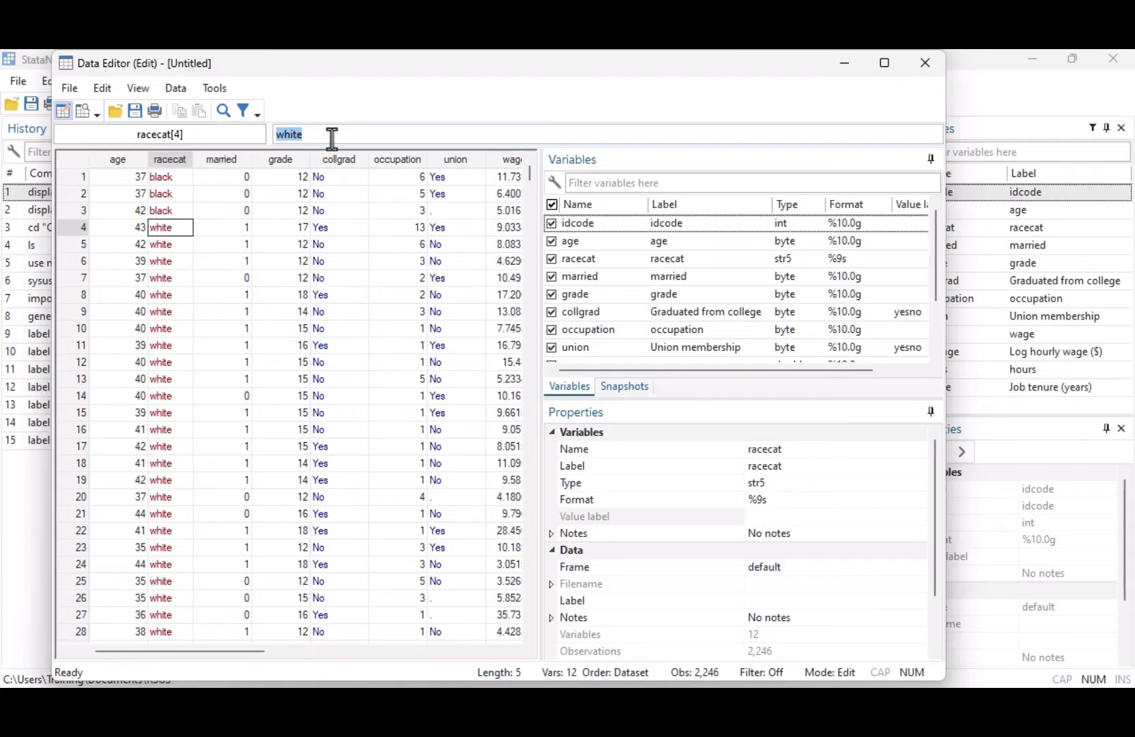
Step: Encode the string variable racecat into a new numeric variable named race, naming the value label the same as the new variable
left_click(191, 92)
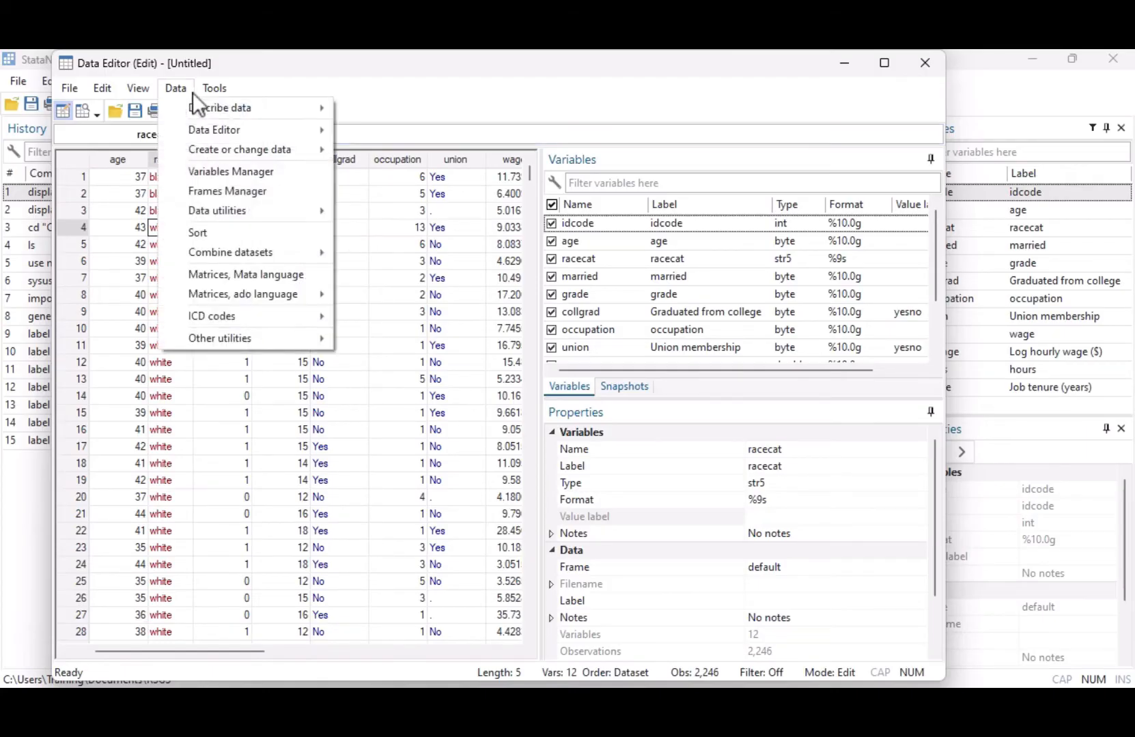
mouse_move(184, 147)
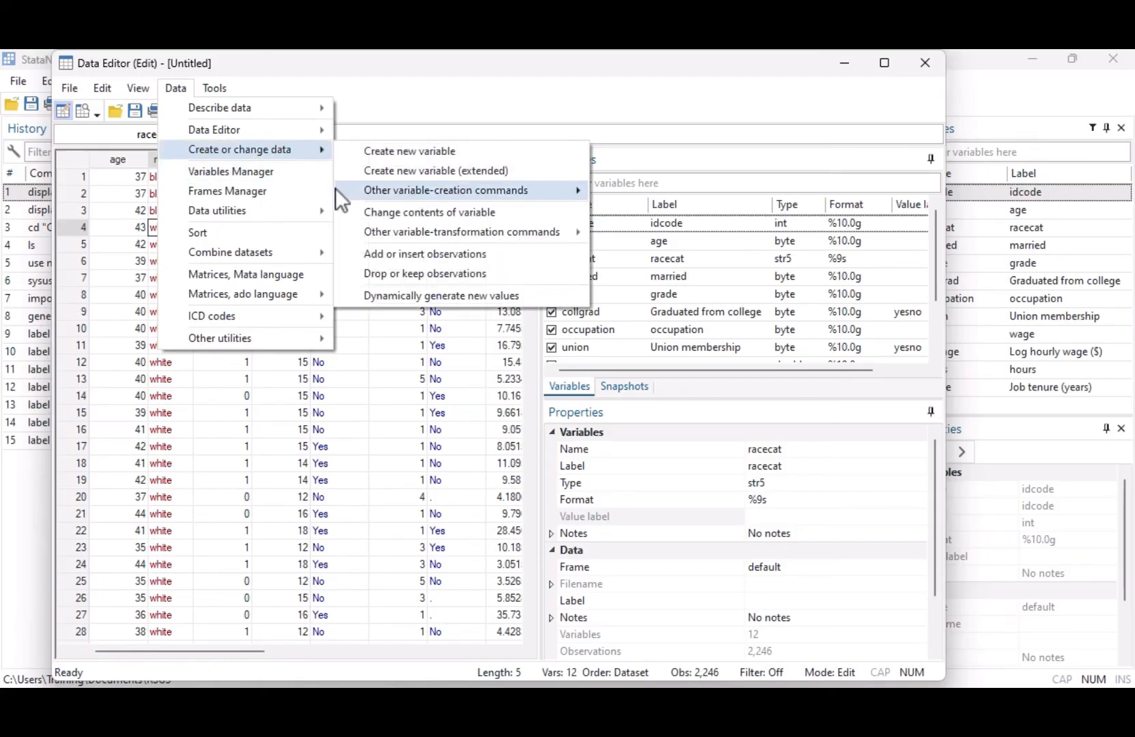
mouse_move(396, 232)
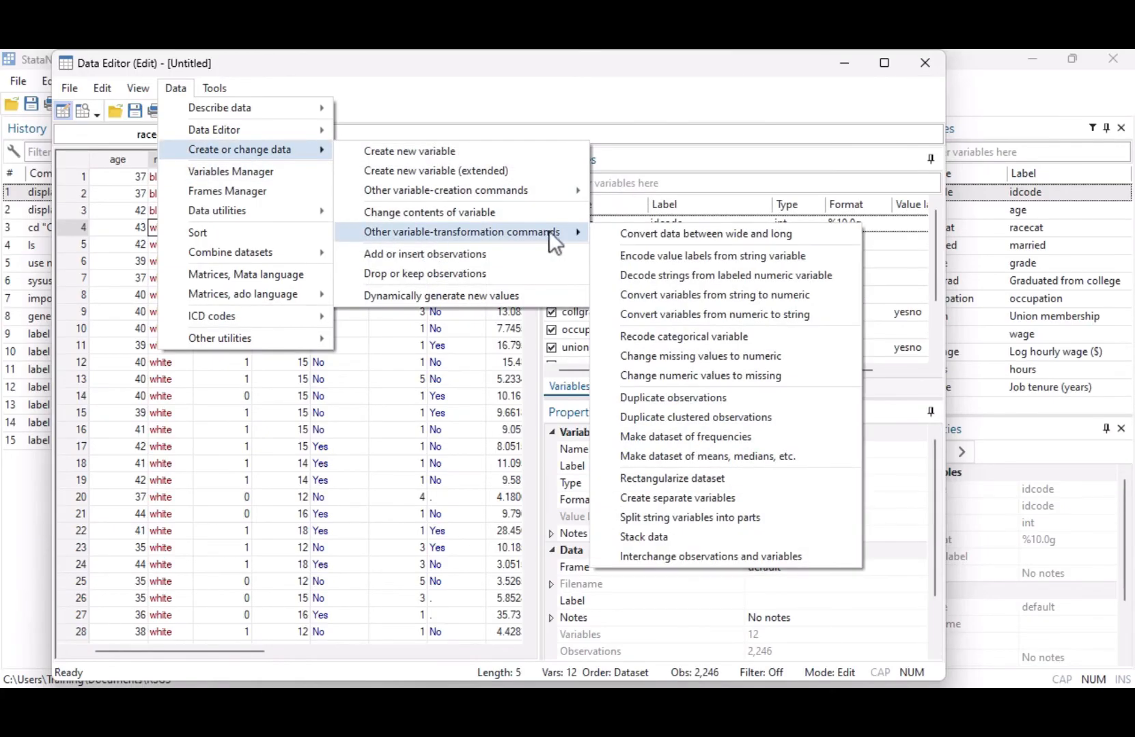
left_click(604, 255)
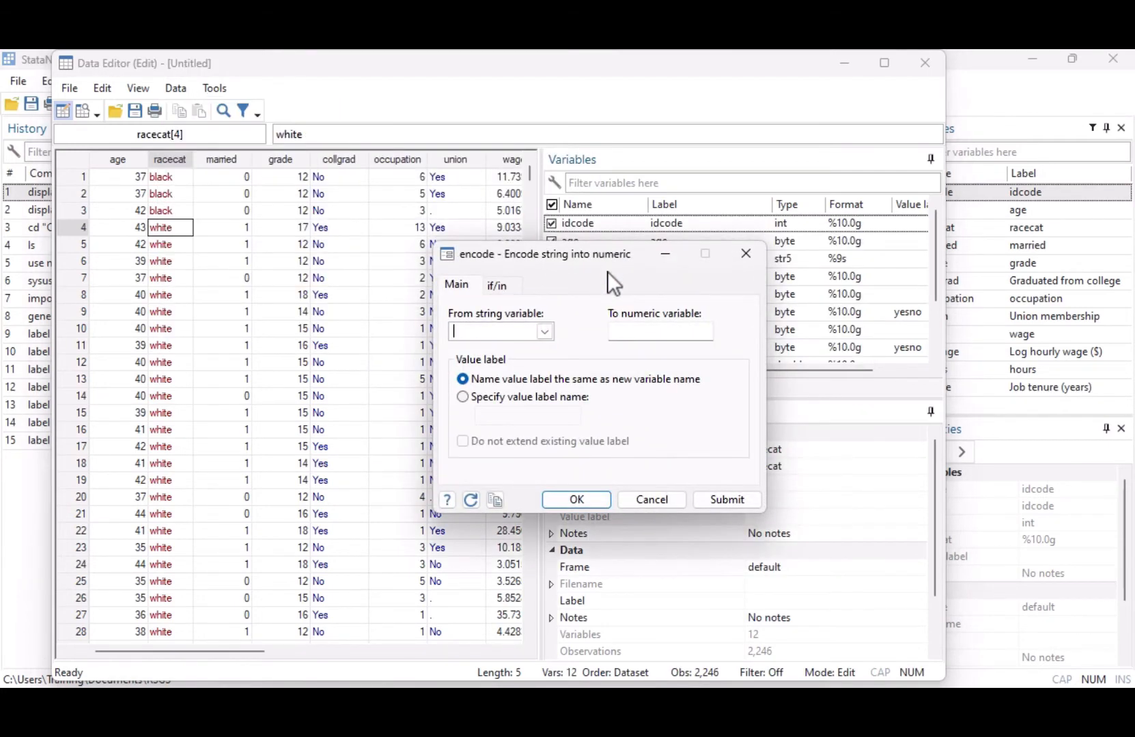
left_click(545, 331)
left_click(546, 344)
left_click(694, 335)
type("race")
left_click(577, 500)
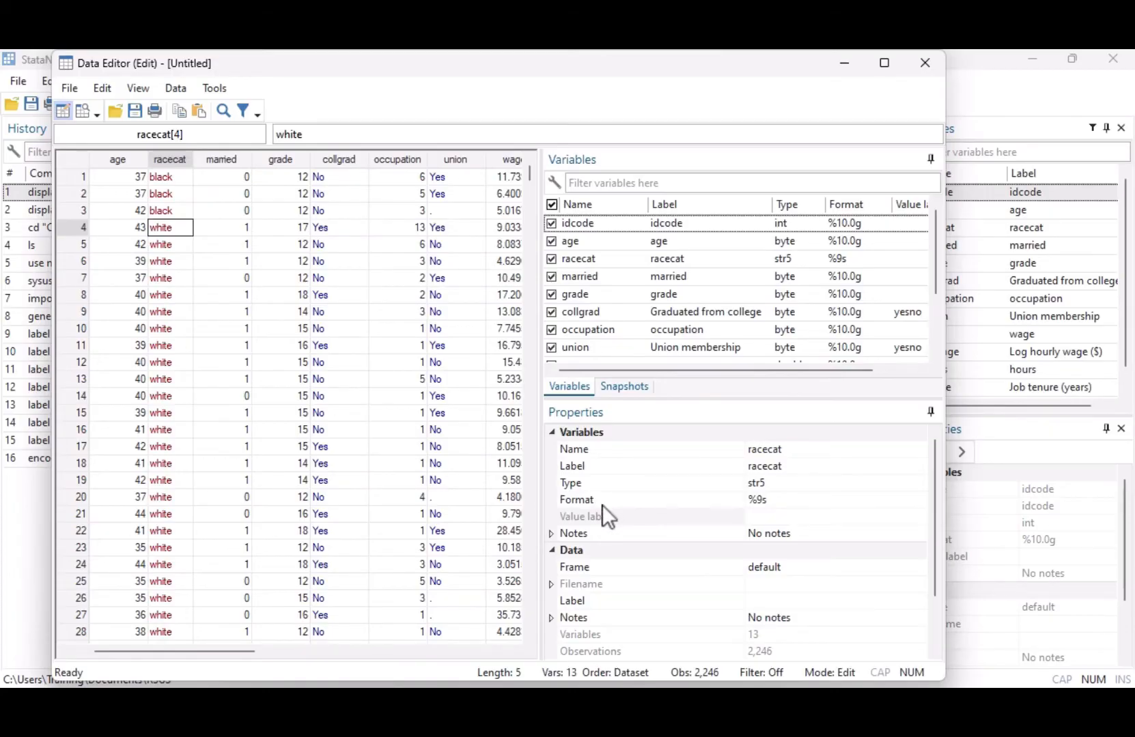
Step: Examine the encoded race column, its properties and the numeric values stored behind the black and white cells
left_click_drag(213, 652, 317, 667)
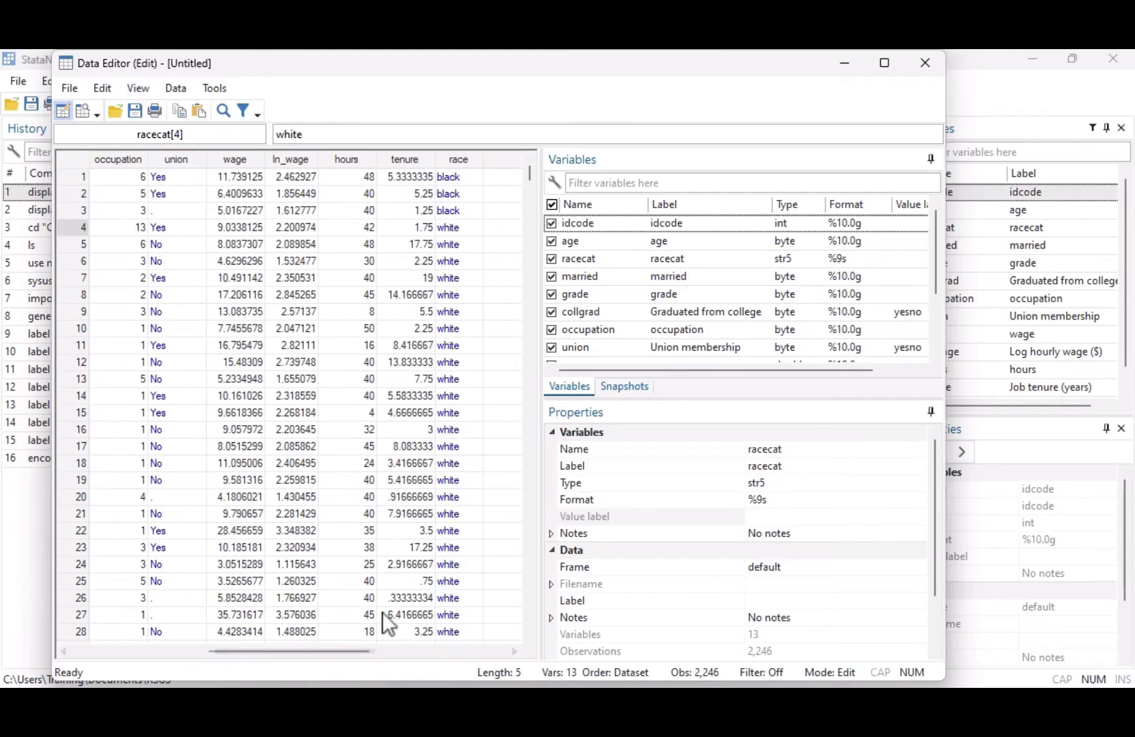
left_click(475, 160)
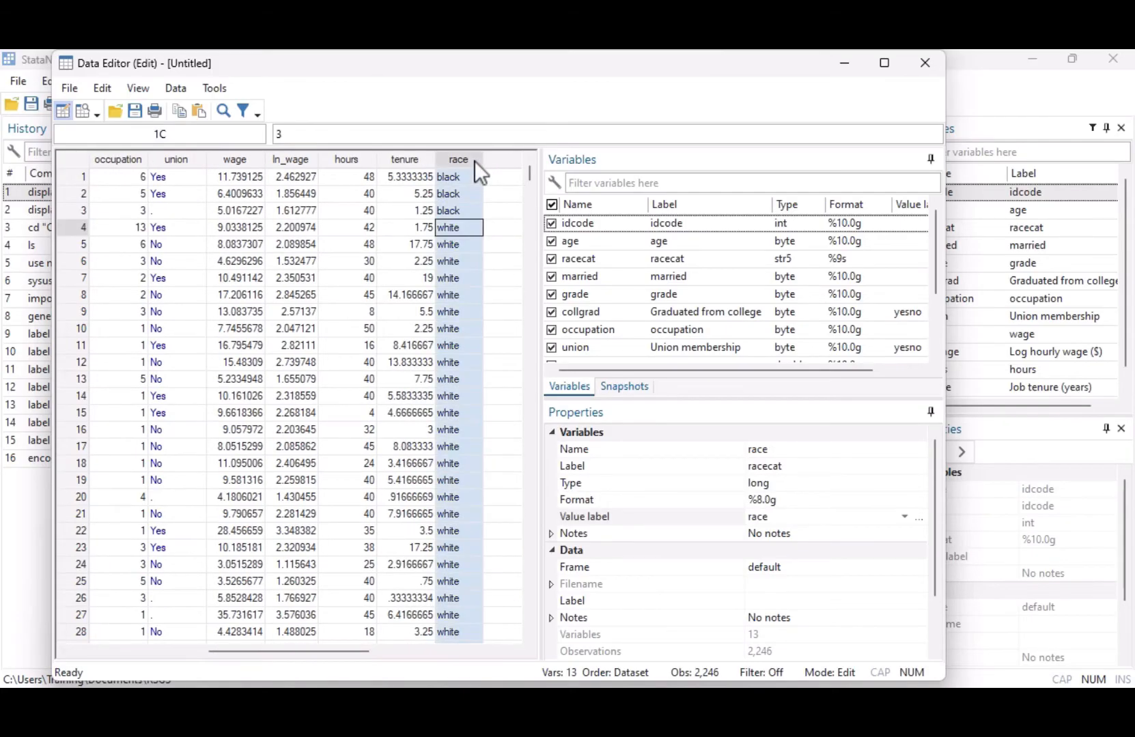
left_click(473, 178)
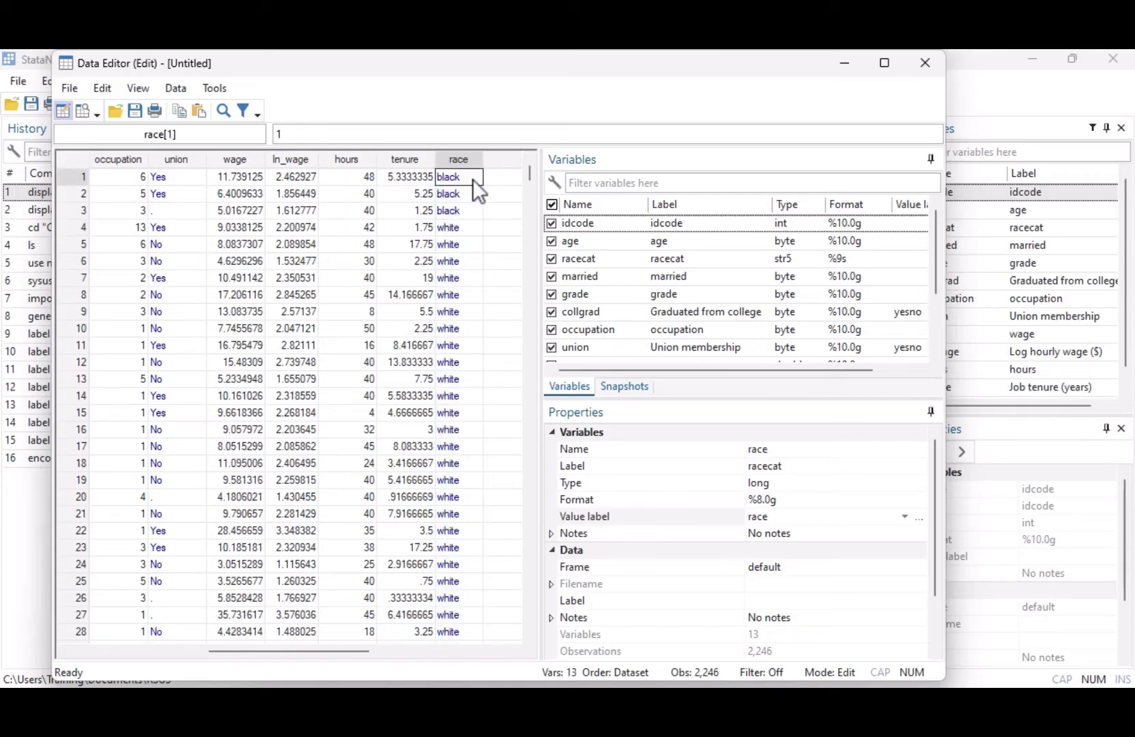
left_click(359, 137)
left_click(457, 228)
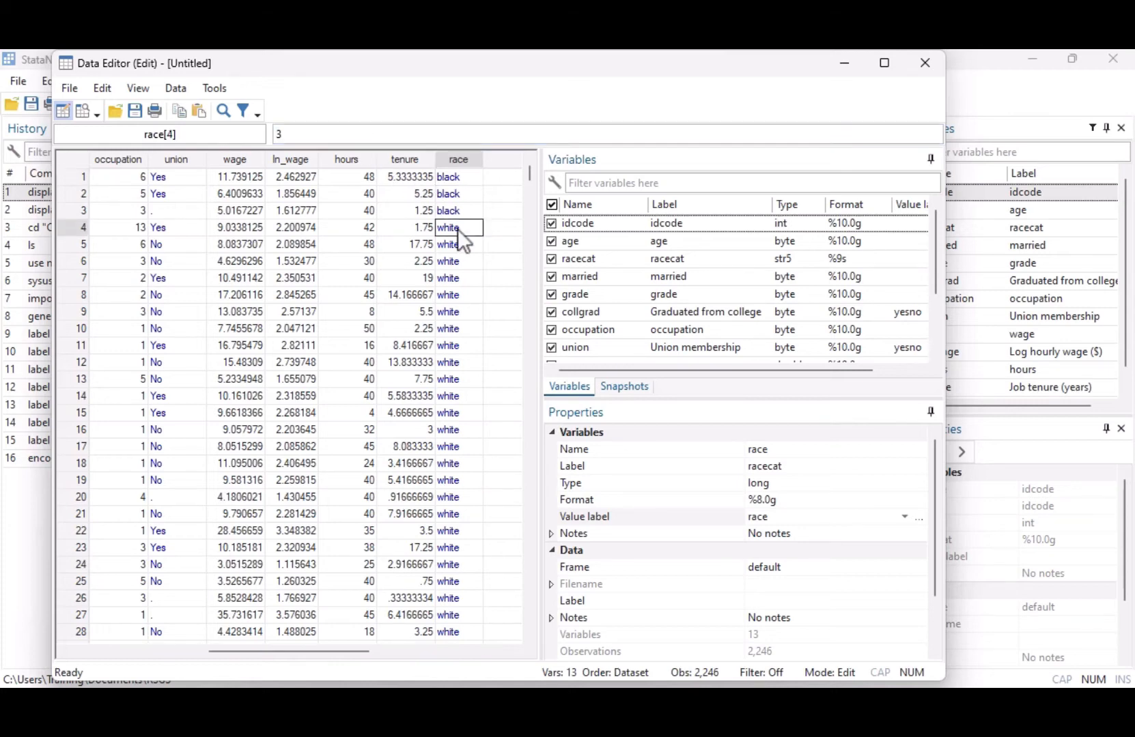
left_click(392, 139)
Step: Review the value definitions of the race value label in the value label manager, and close the manager
left_click(918, 518)
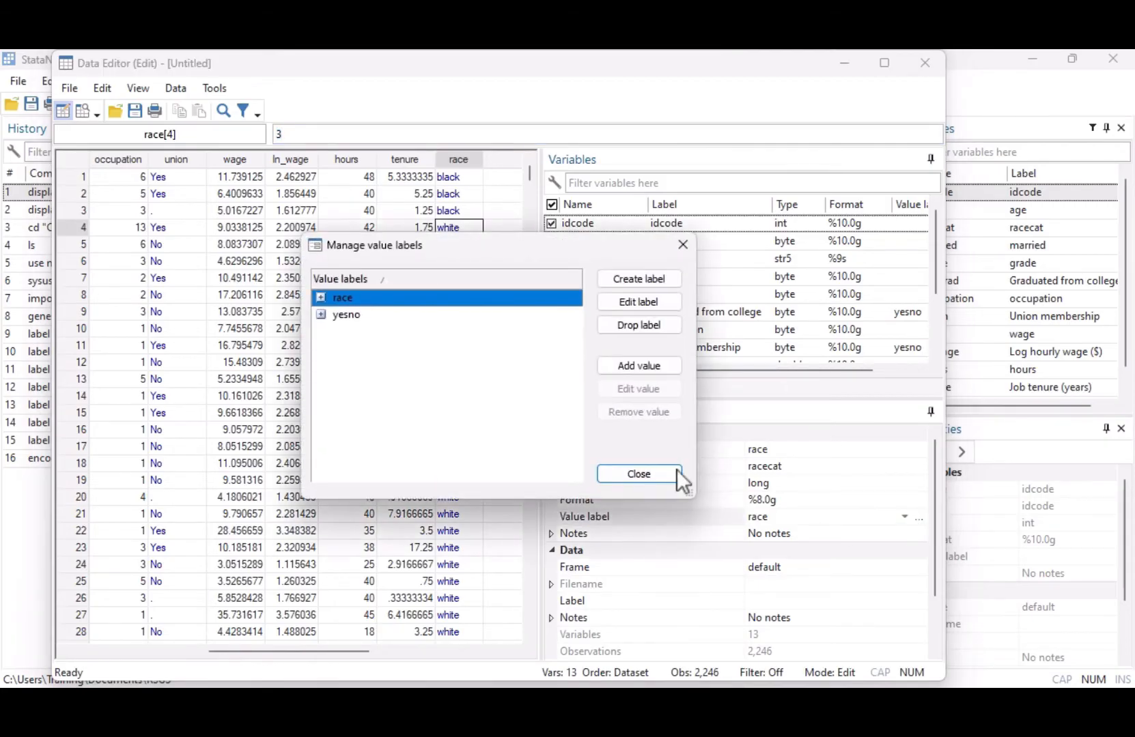
left_click(320, 298)
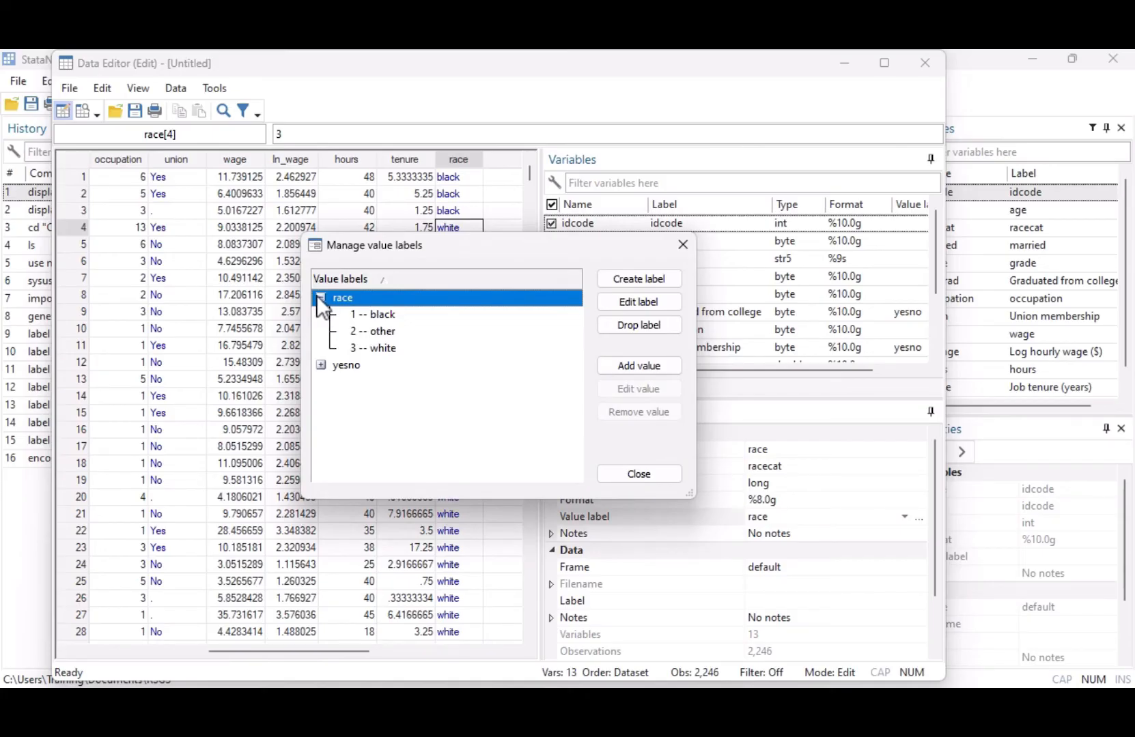
left_click(674, 481)
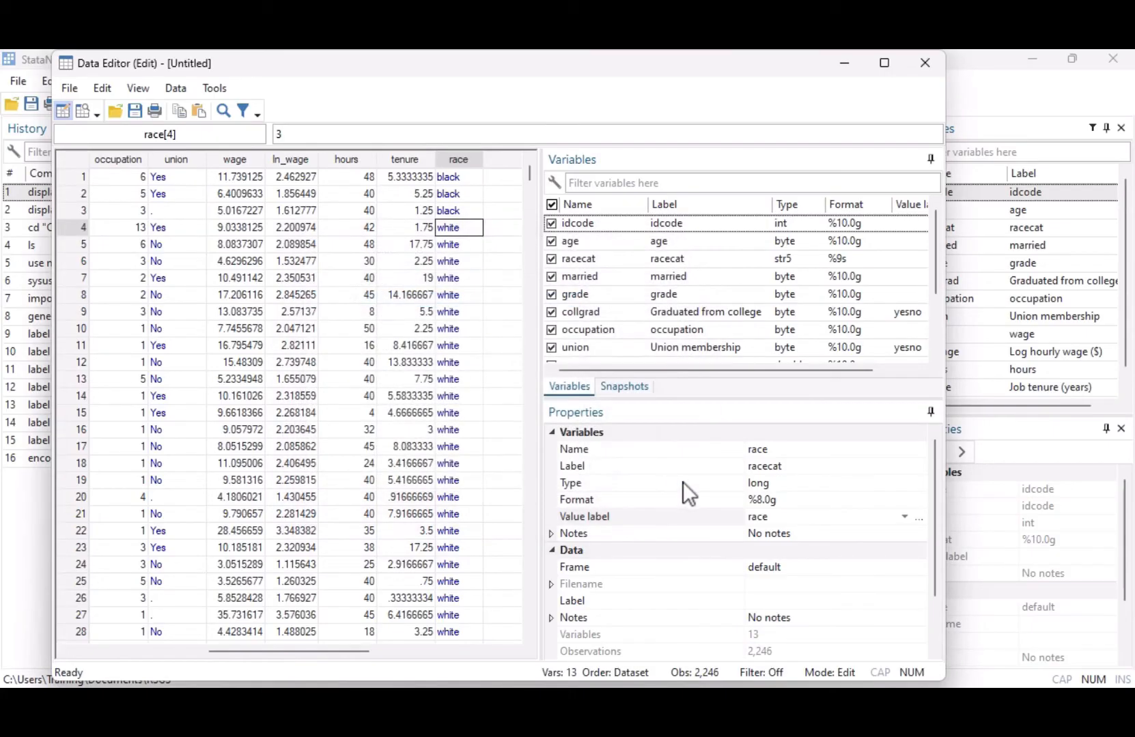
Step: Close the Data Editor and review the commands recorded in the results and the command history
left_click(925, 63)
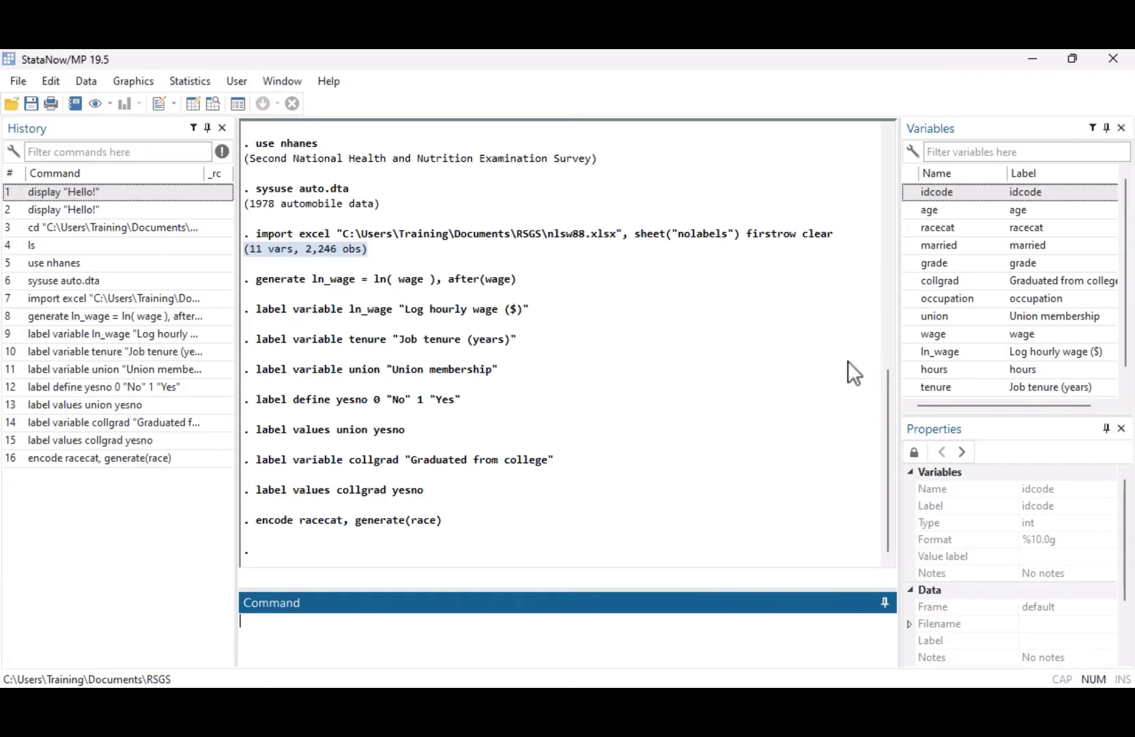
left_click(847, 360)
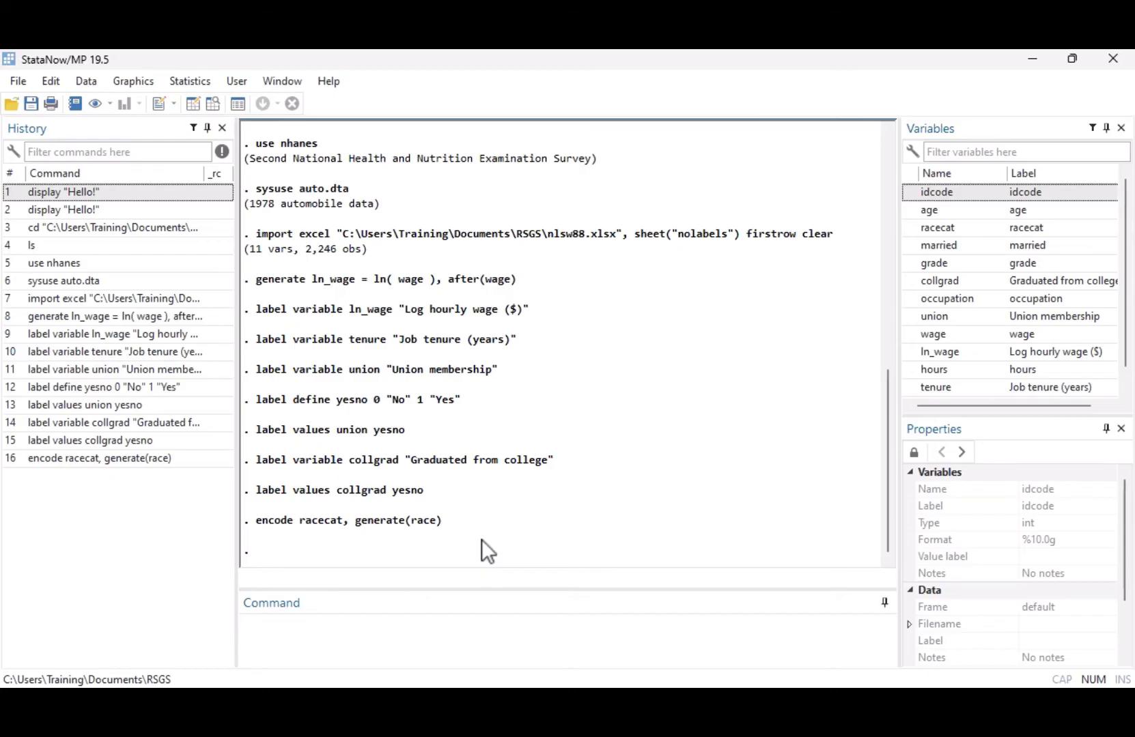
left_click(89, 131)
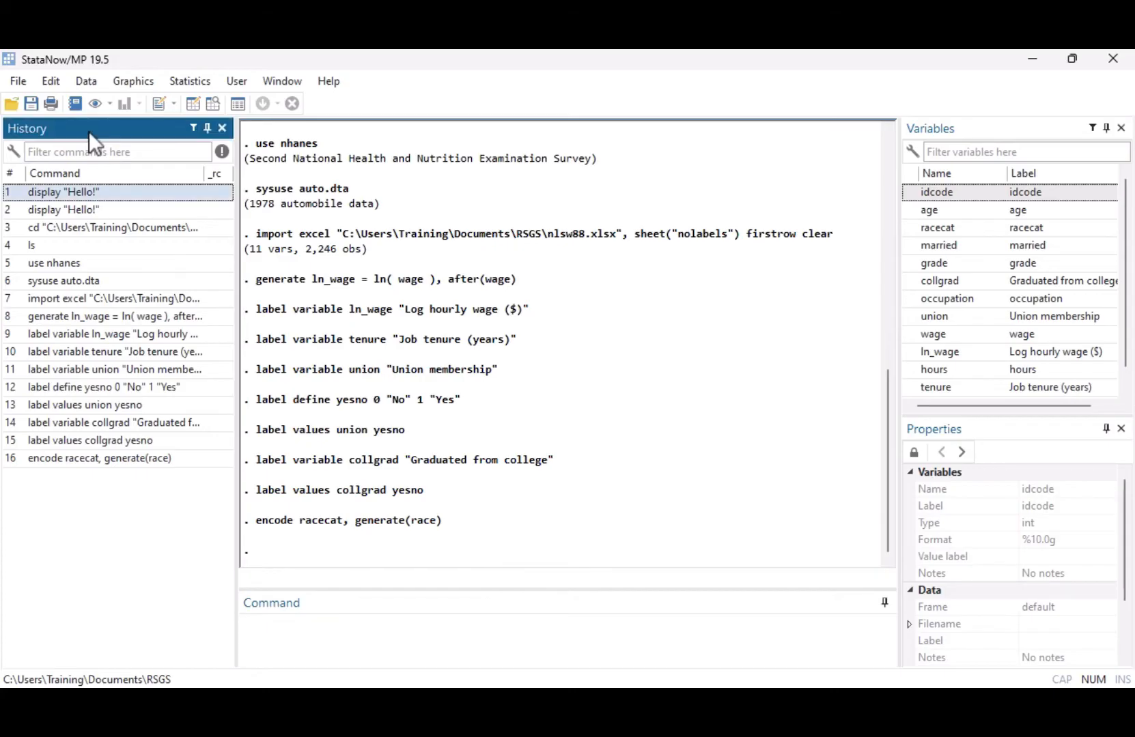
left_click(103, 211)
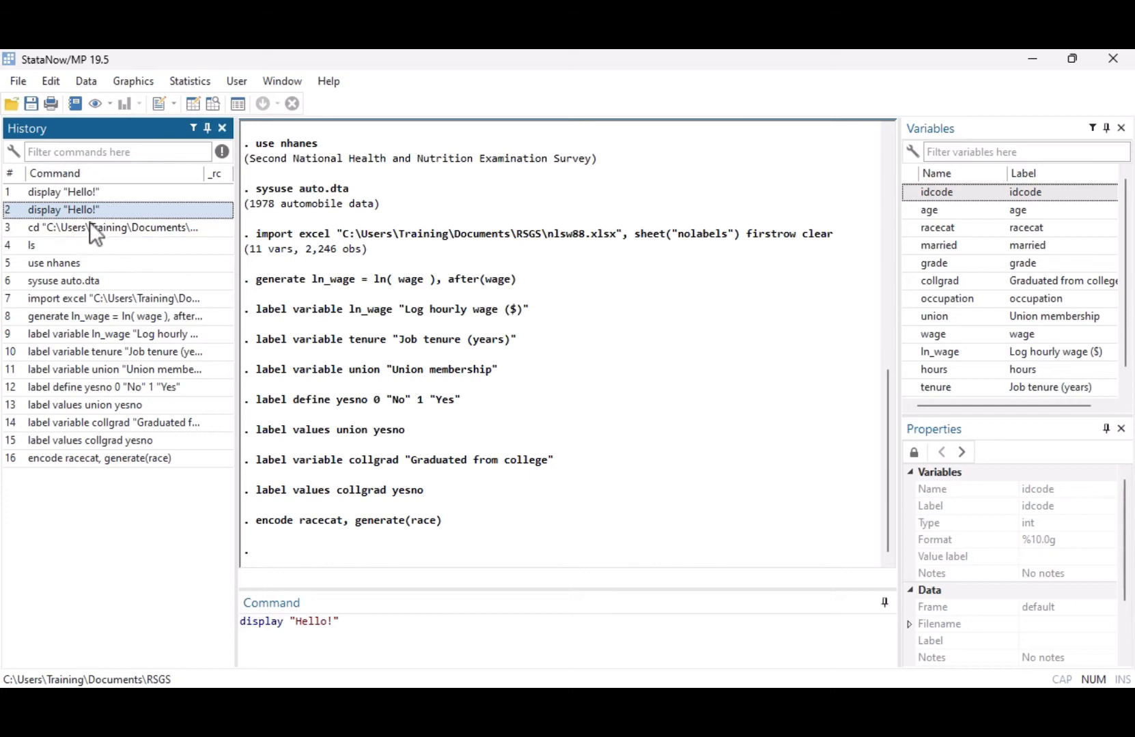
left_click(79, 246, "ctrl")
left_click(75, 280, "ctrl")
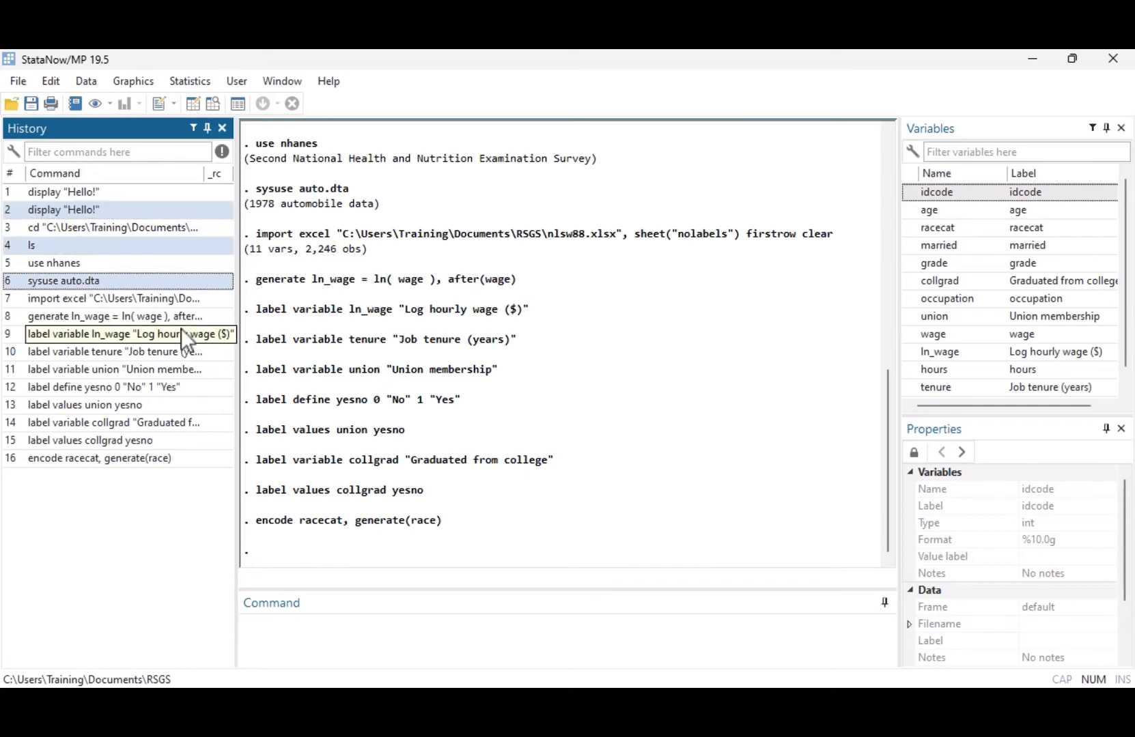
Step: Send the recorded commands from the Excel import through the racecat encoding to the Do-file Editor
left_click(130, 299)
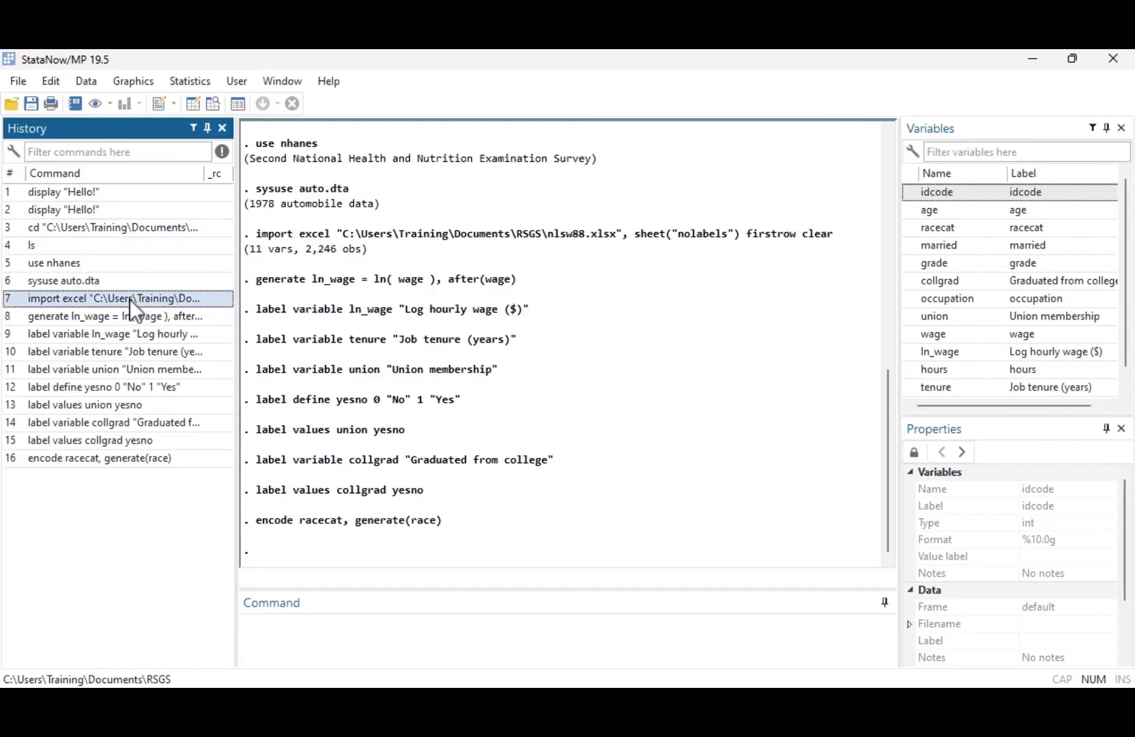
left_click(108, 456, "shift")
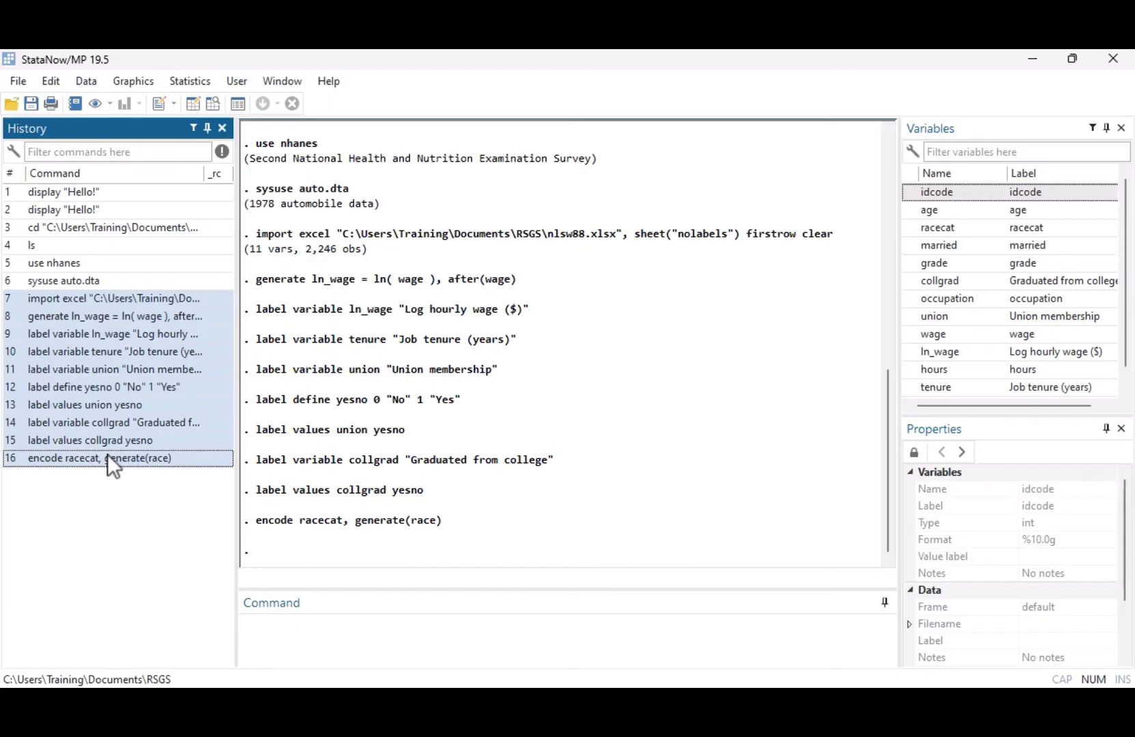
right_click(131, 372)
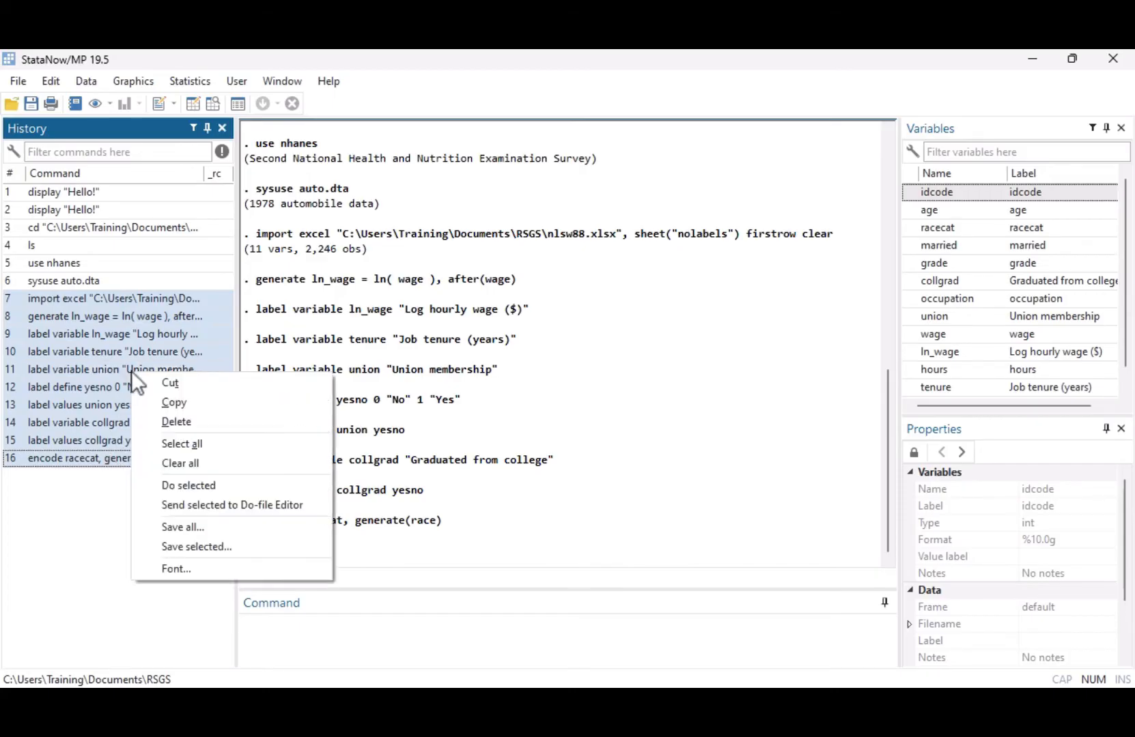
left_click(318, 505)
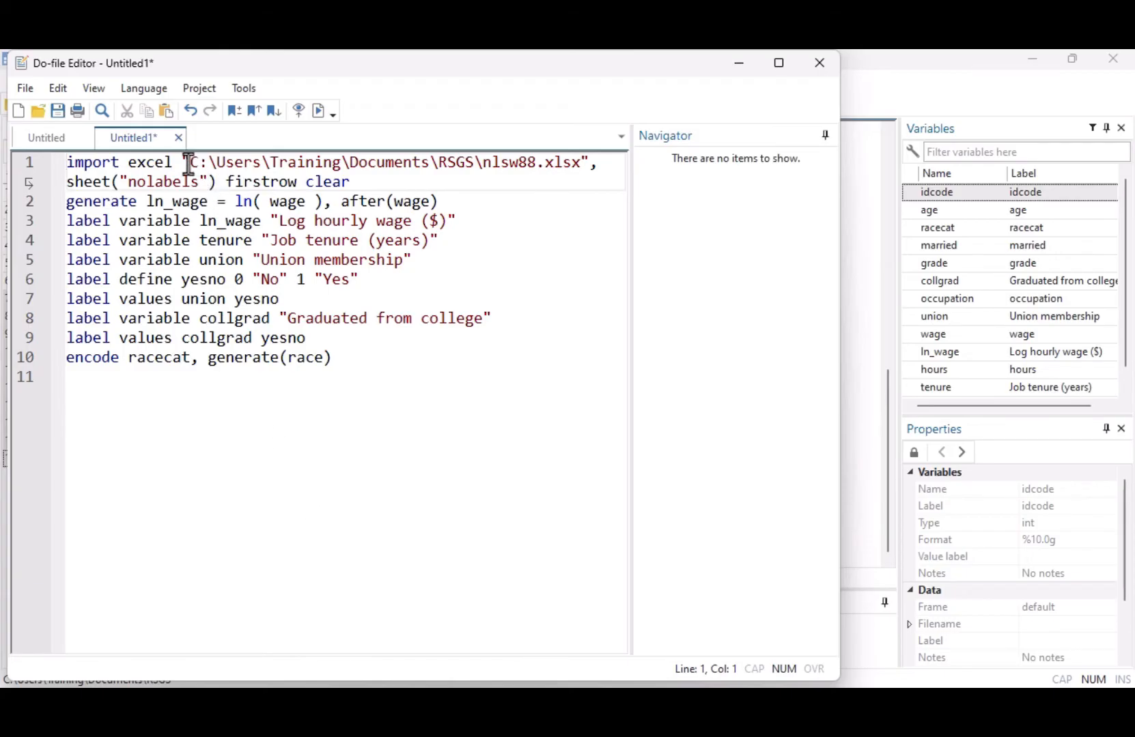
Step: Remove the folder path before nlsw88.xlsx in the import line, and add "version 19.5" plus a blank line above it
left_click_drag(189, 166, 485, 170)
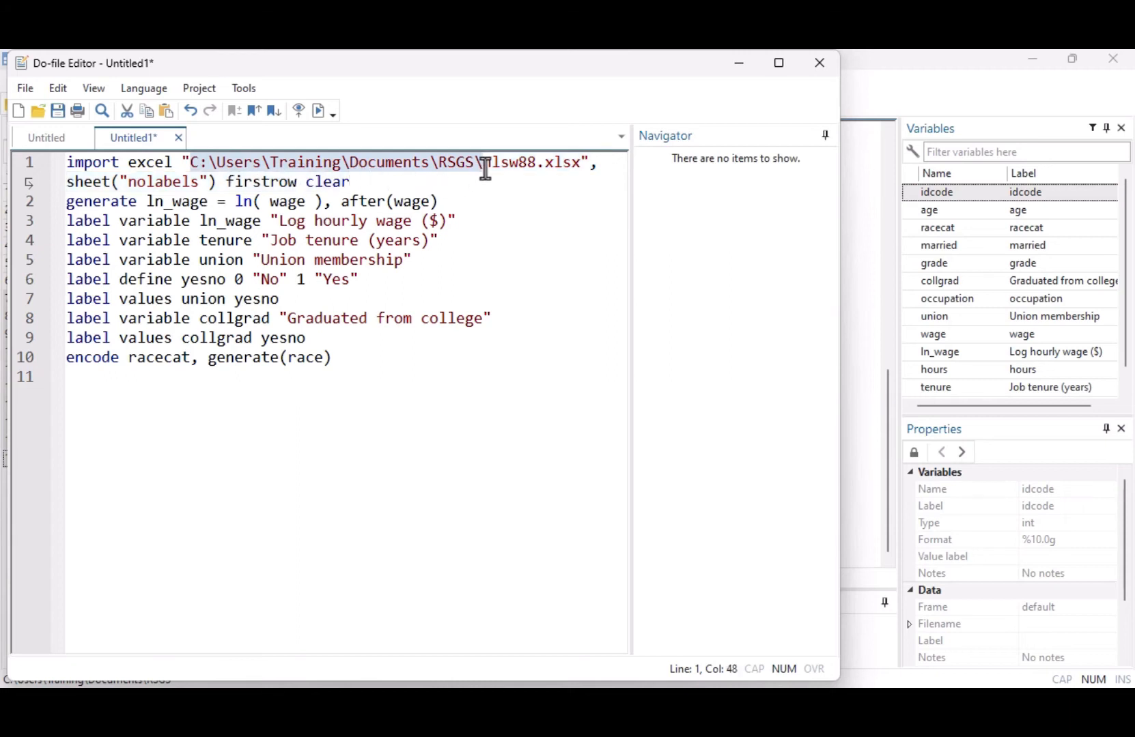
key("Delete")
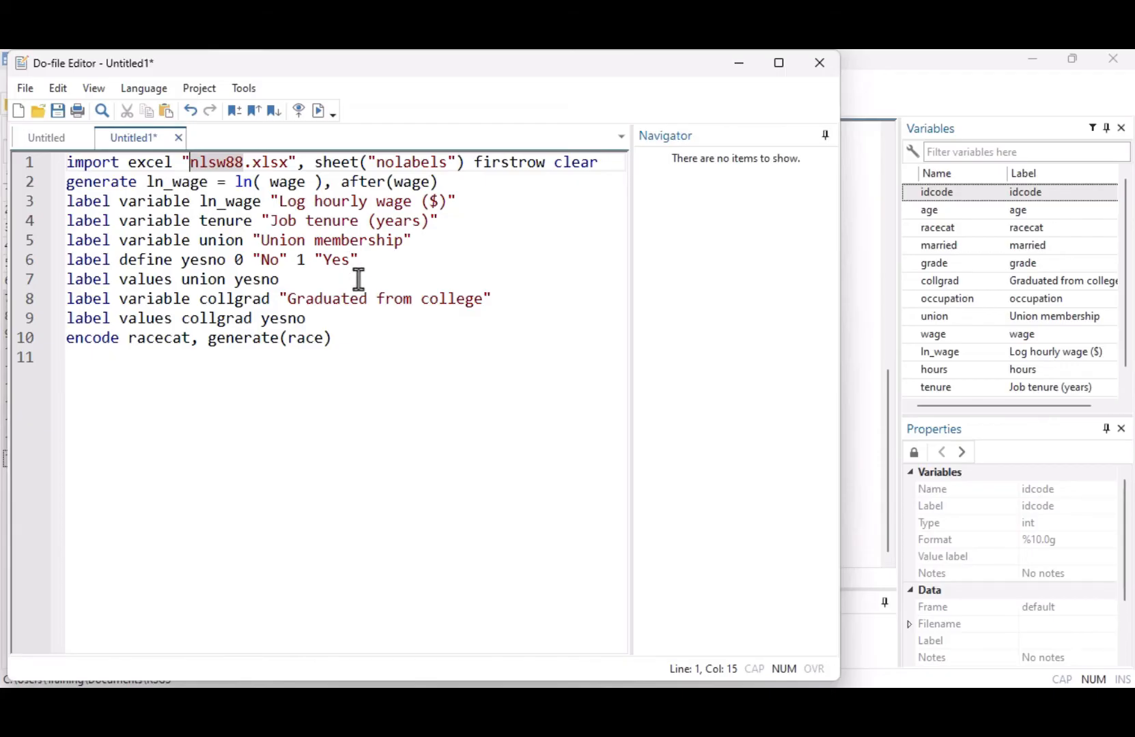
left_click(65, 162)
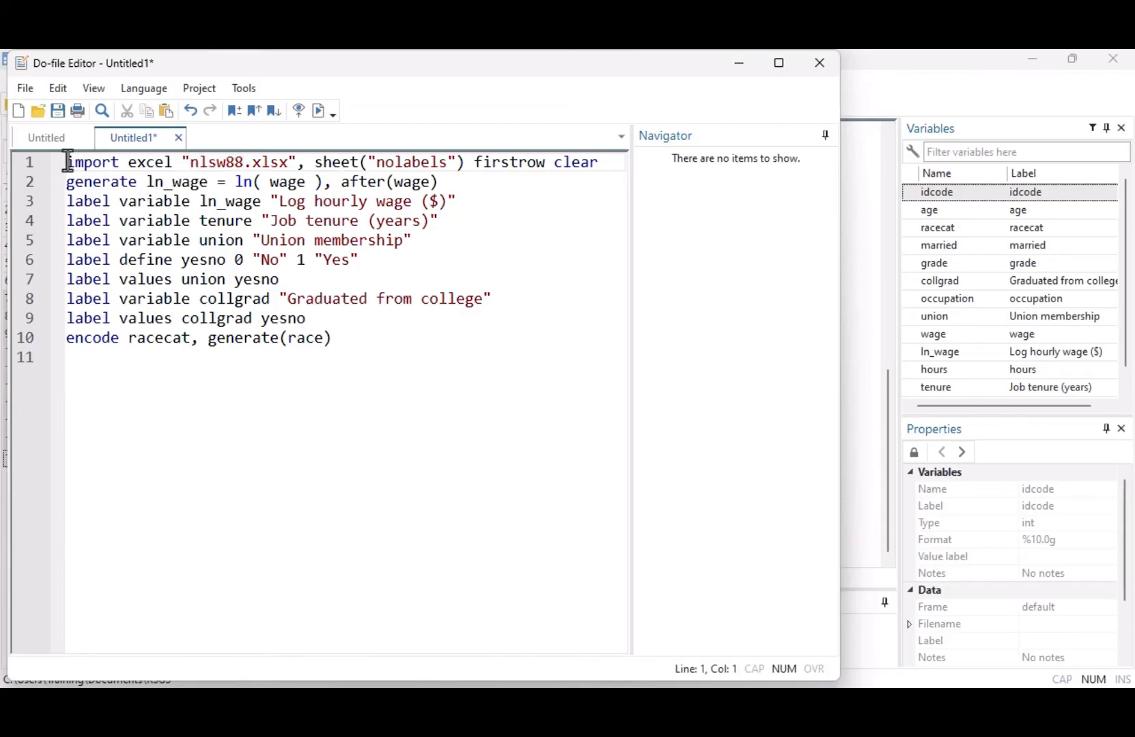
key("Return")
key("Return")
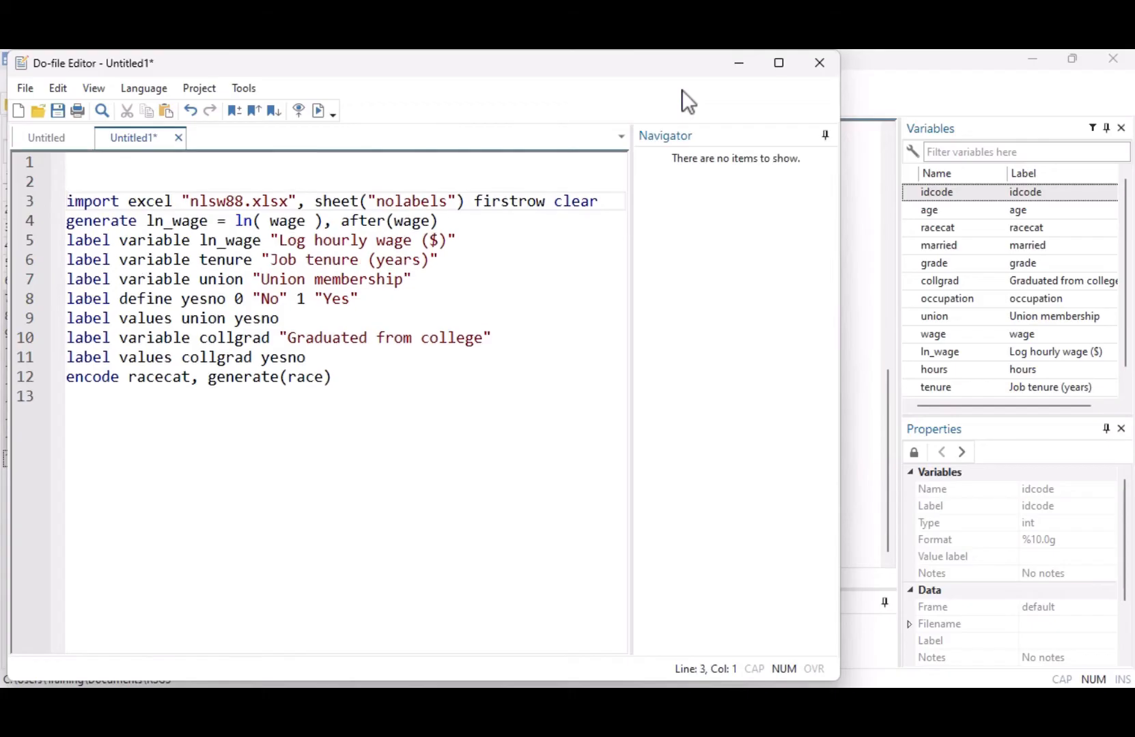
key("Up")
key("Up")
type("v")
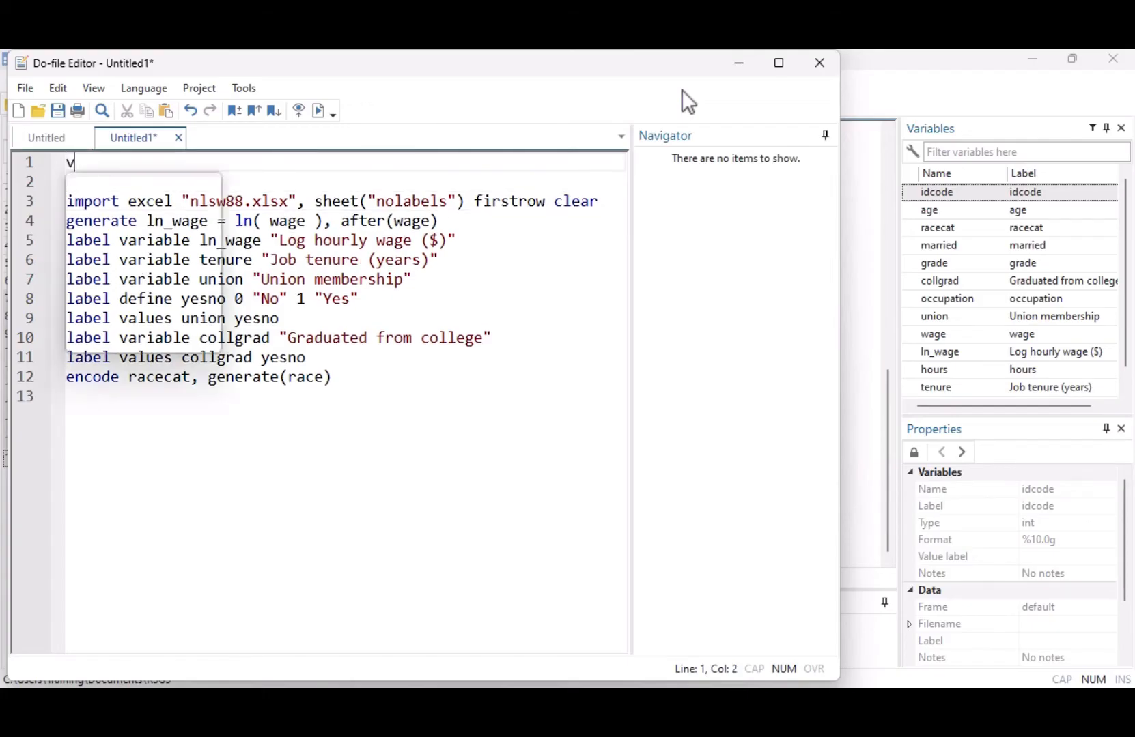
type("ersion 1")
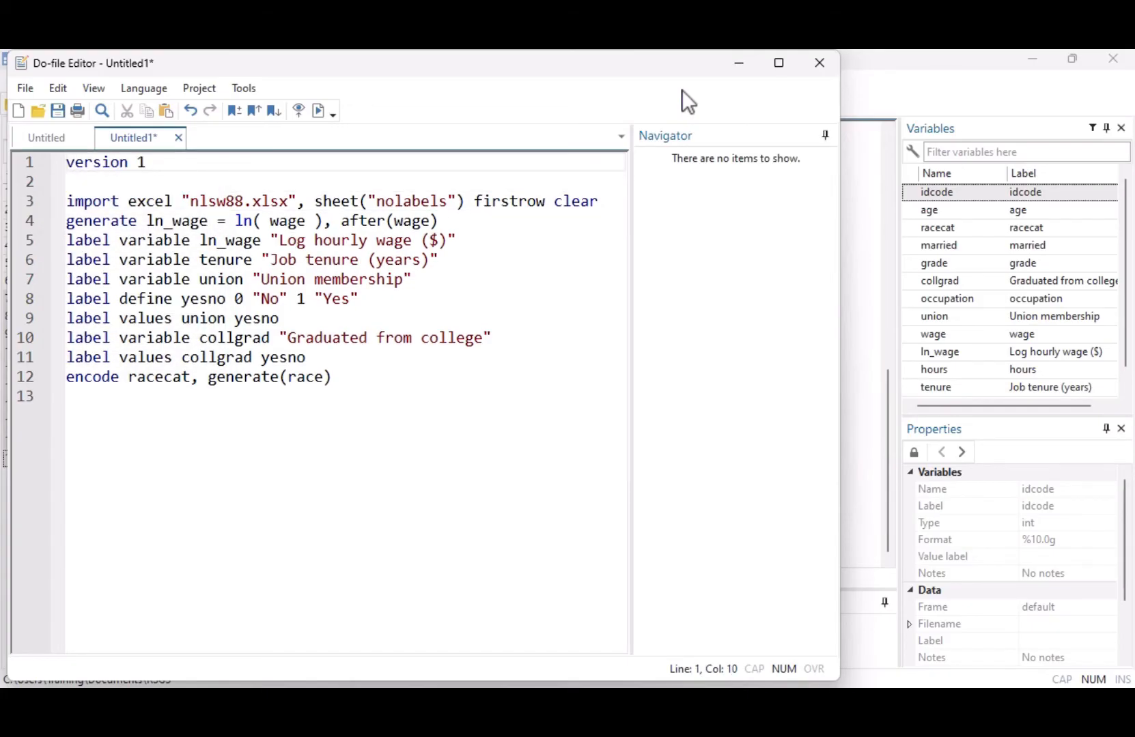
type("9.5")
Step: Save the do-file as nlsw in the RSGS folder and minimize the Do-file Editor
left_click(63, 112)
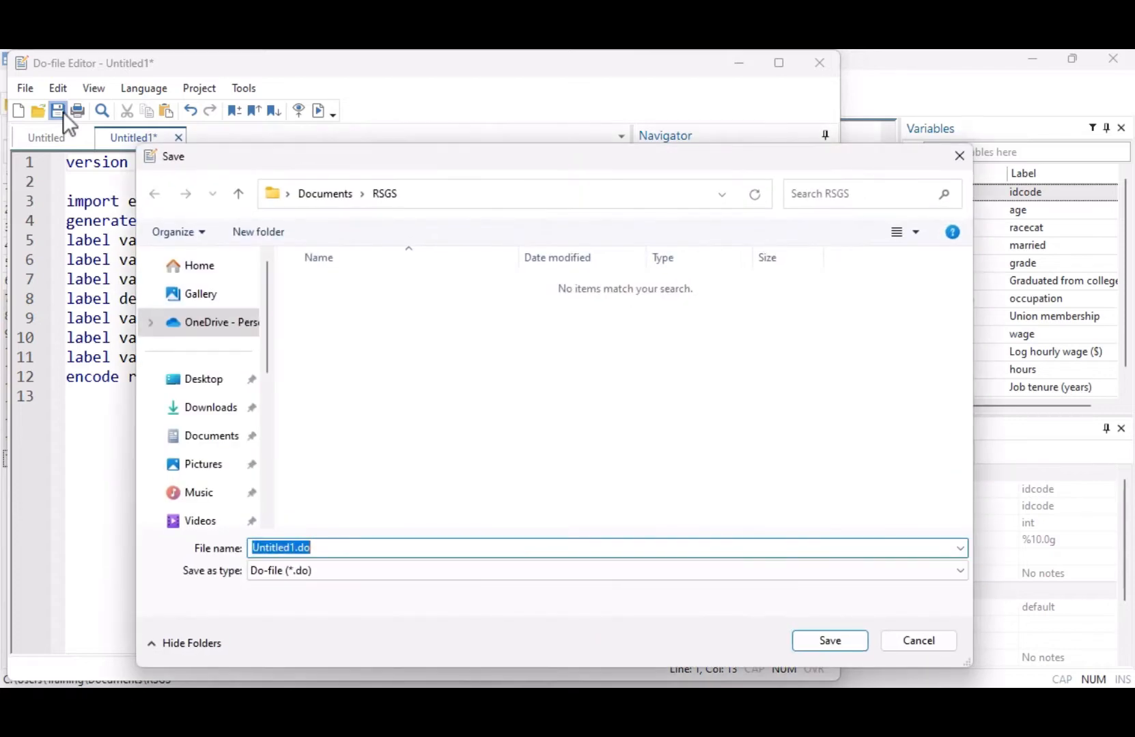
type("nlsw")
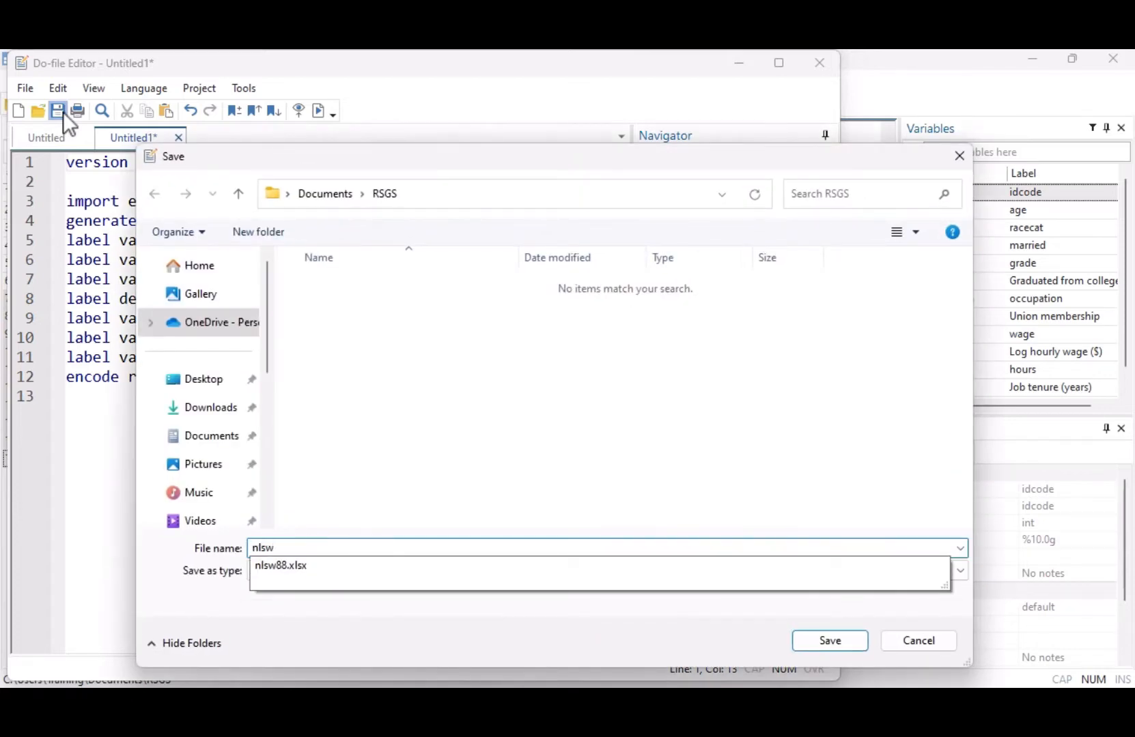
left_click(543, 647)
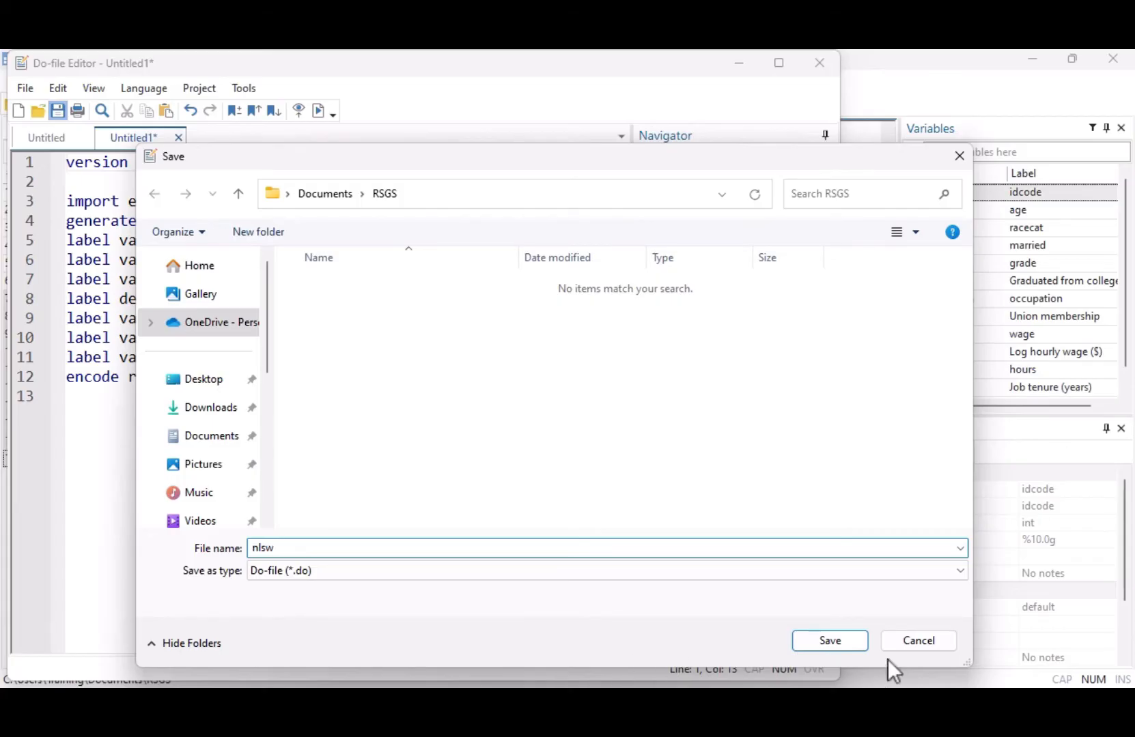
left_click(862, 647)
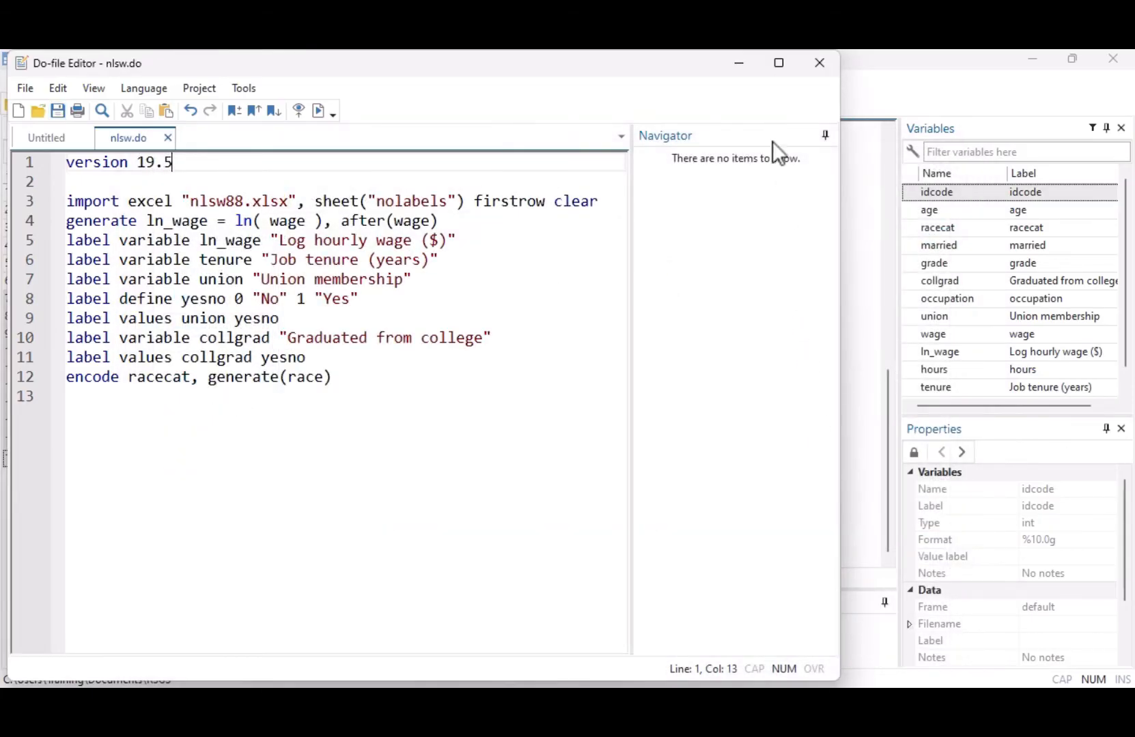
left_click(736, 65)
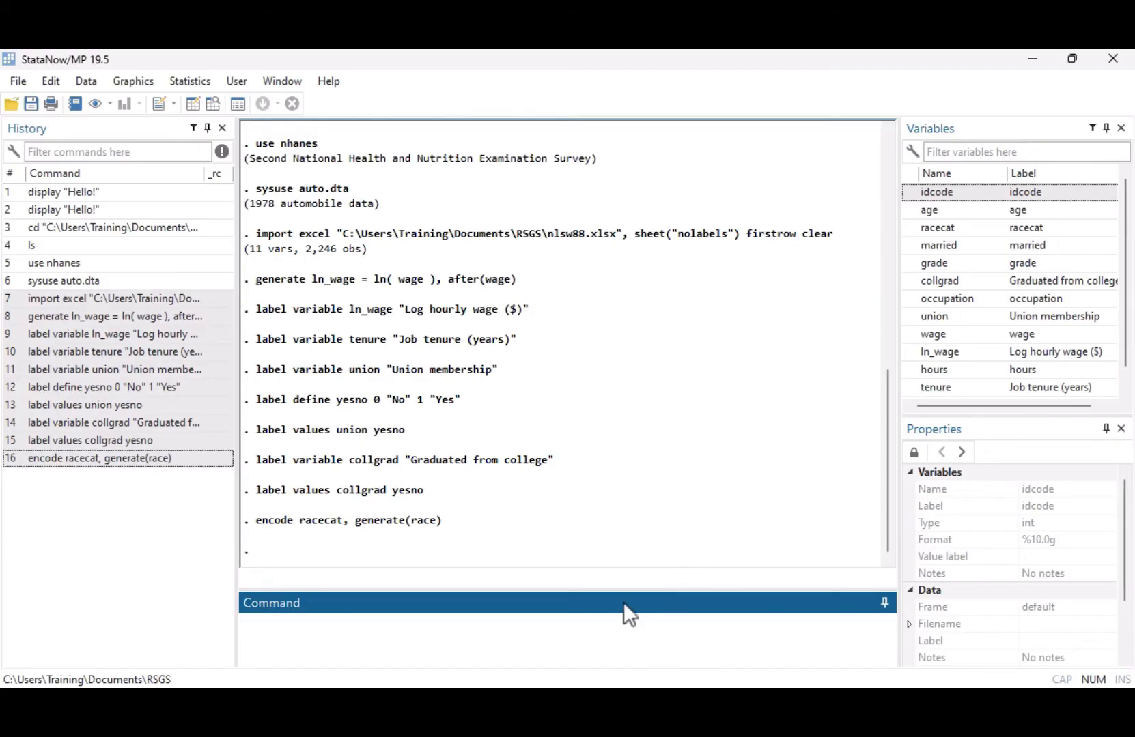
Step: Clear the data from memory and run the nlsw do-file with the command "do nlsw"
type("clear")
key("Return")
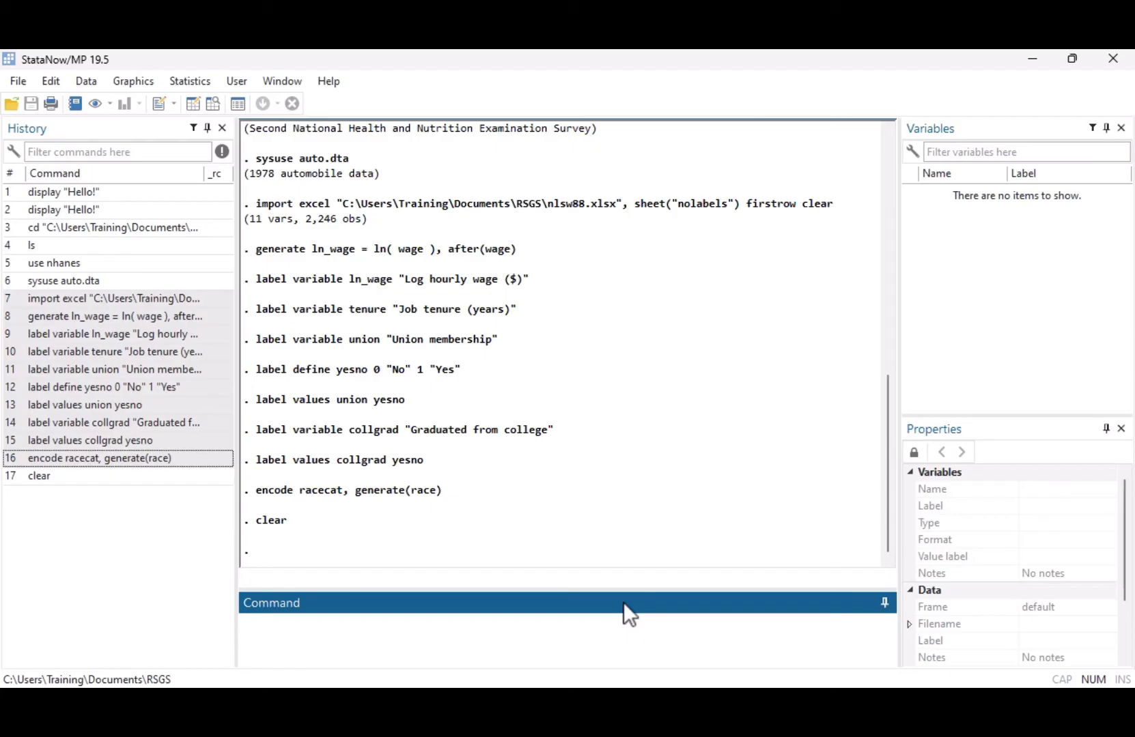
left_click(963, 125)
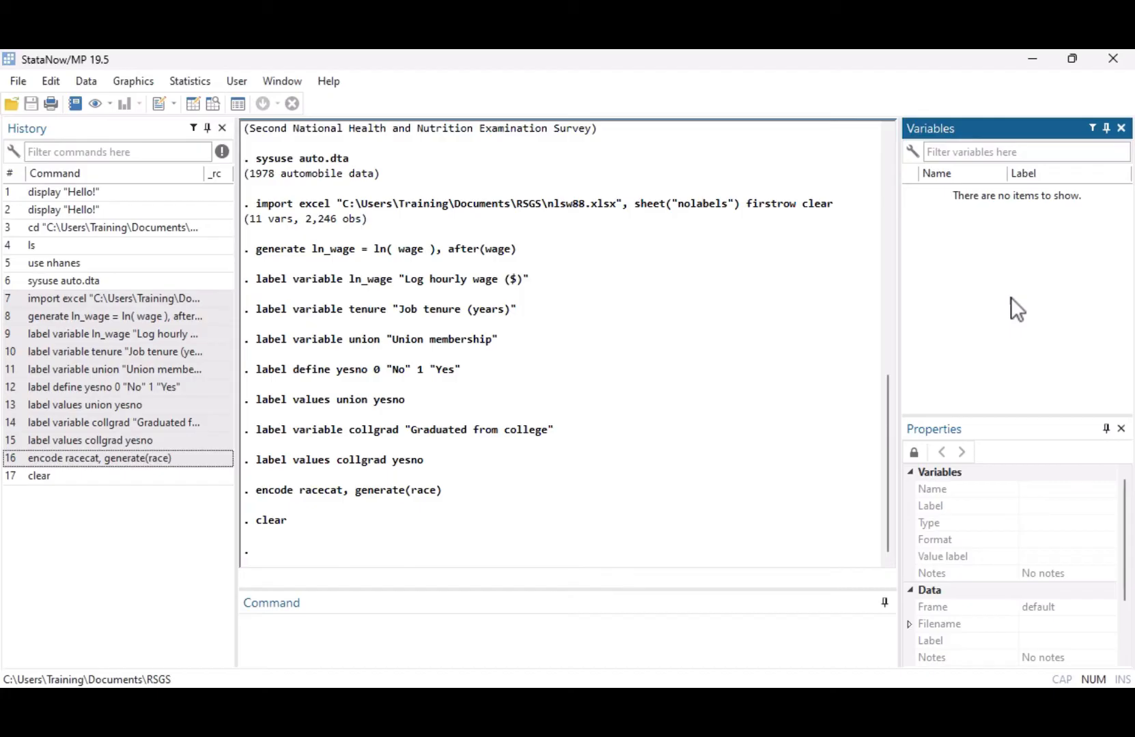
left_click(682, 633)
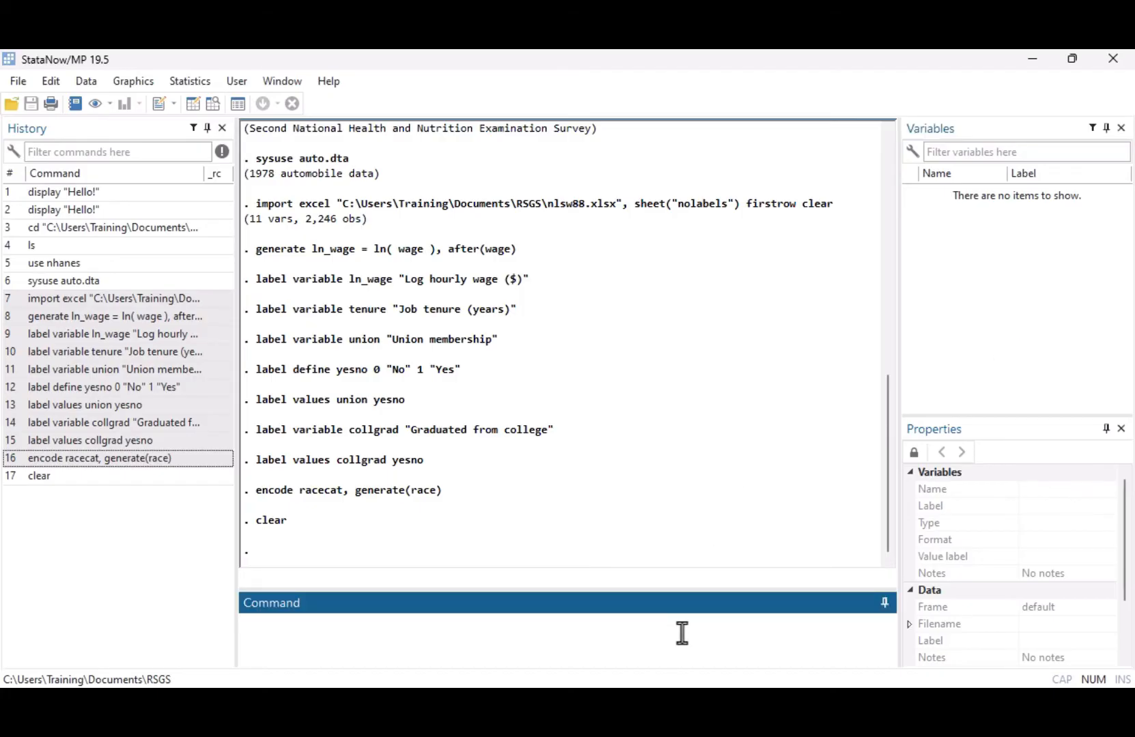
type("do nlsw")
key("Return")
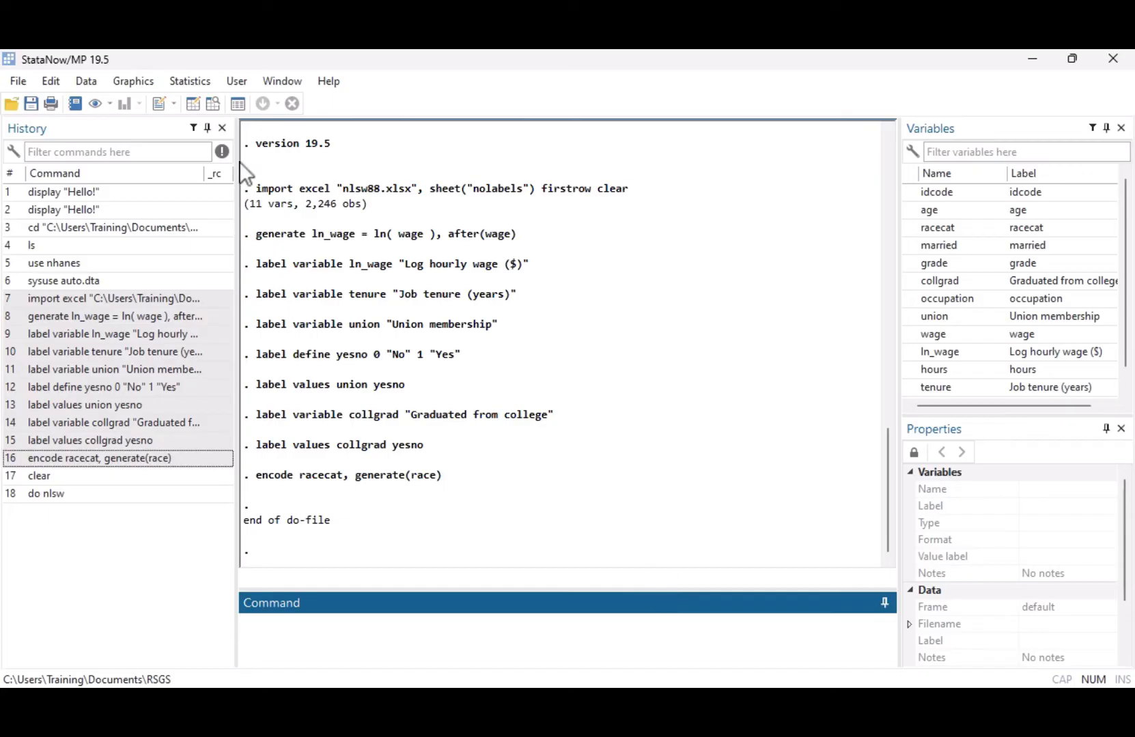
Step: Browse the rebuilt dataset through to its race column, and close the Data Editor
left_click(212, 103)
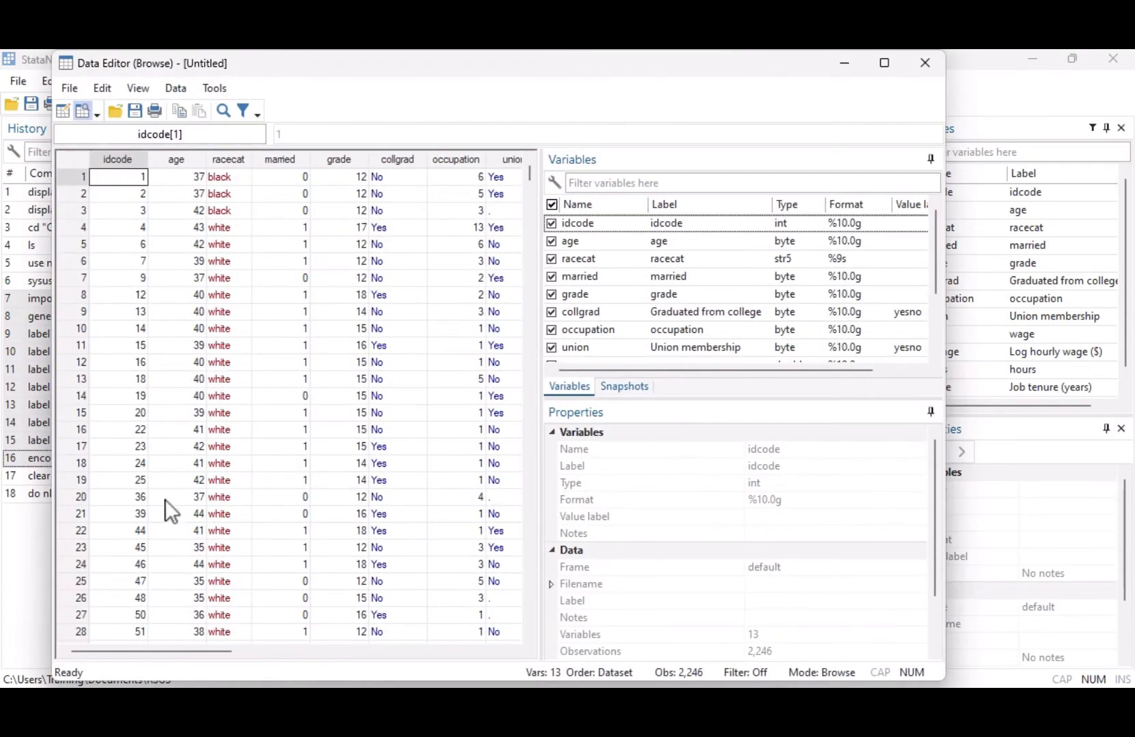
left_click_drag(142, 651, 289, 664)
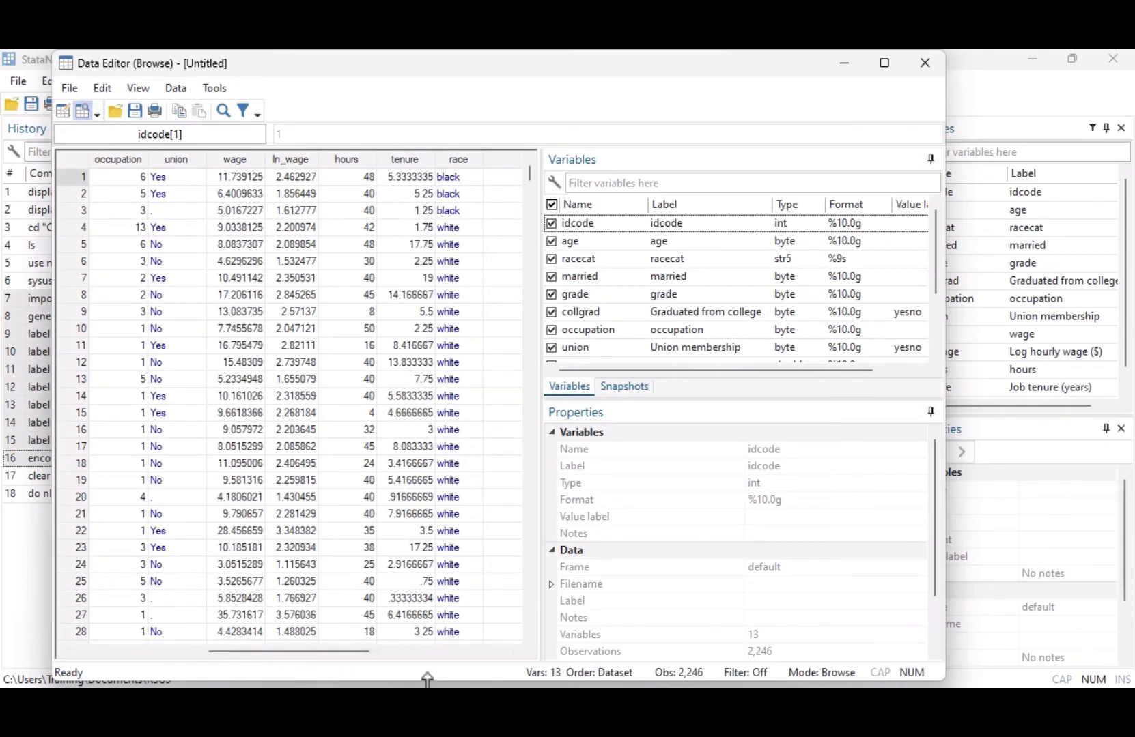
left_click(925, 63)
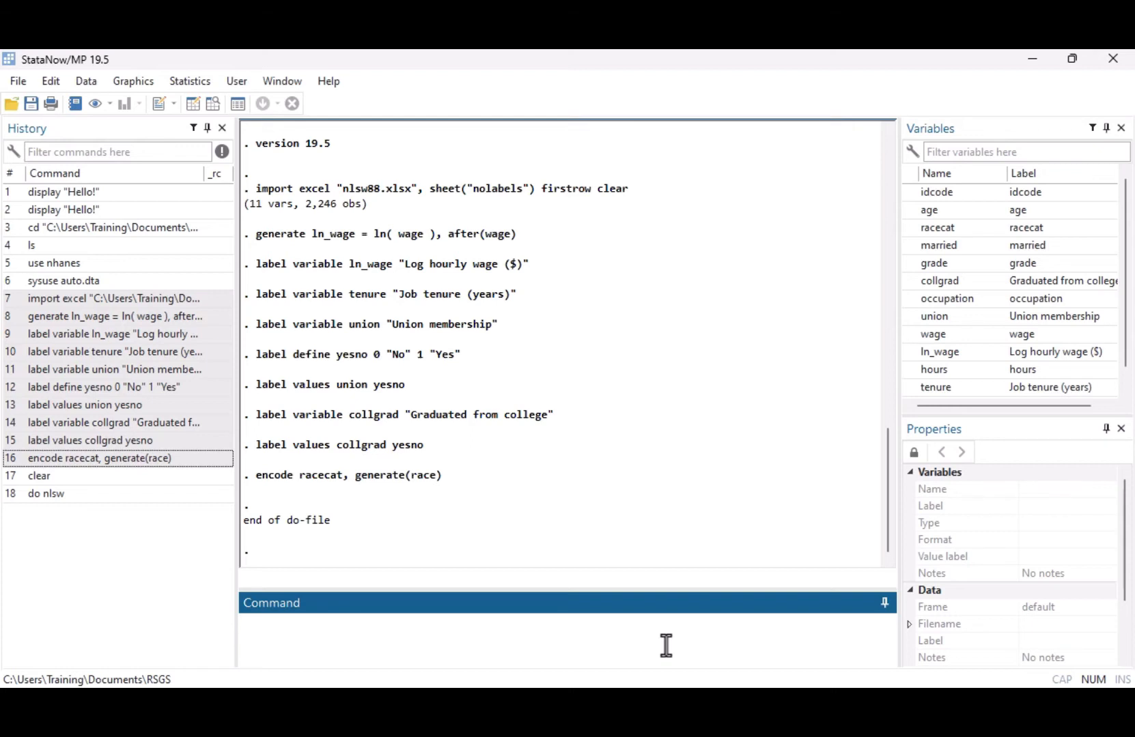
Step: Save the dataset in memory as nlsw88 with the save command
type("save")
type("nlsw88")
key("Return")
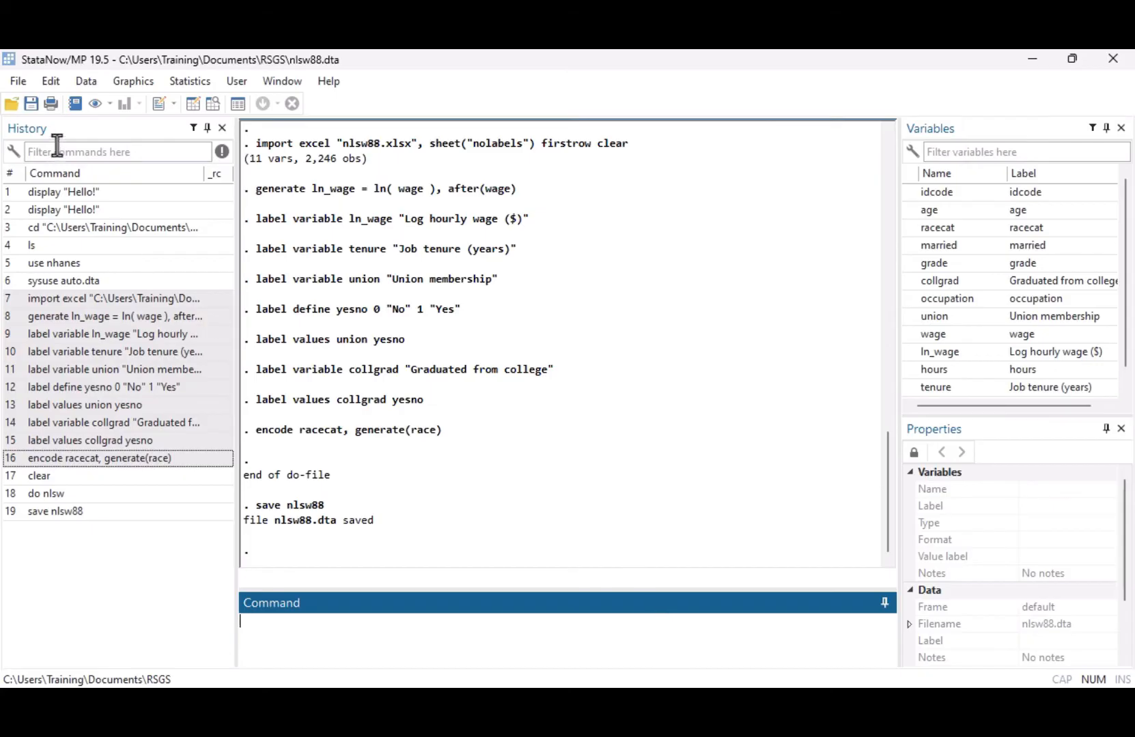
Step: Describe all variables of the dataset in memory, and review the observation and variable counts and the column headings
left_click(85, 82)
mouse_move(99, 104)
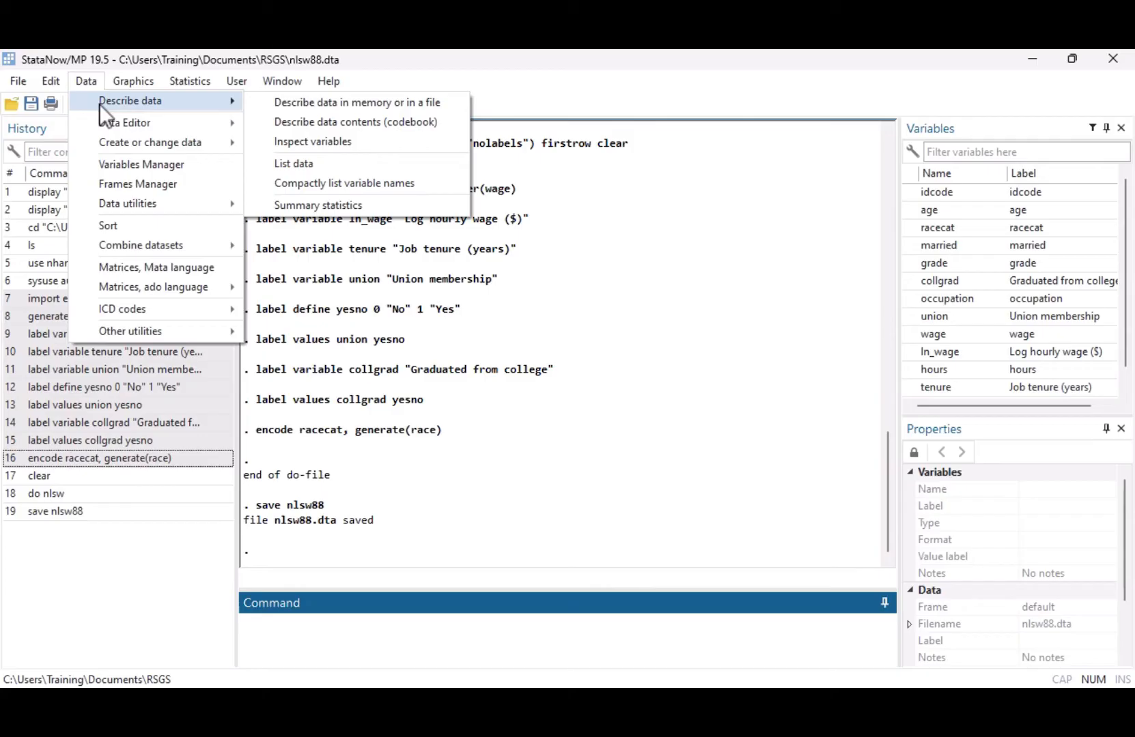
left_click(255, 102)
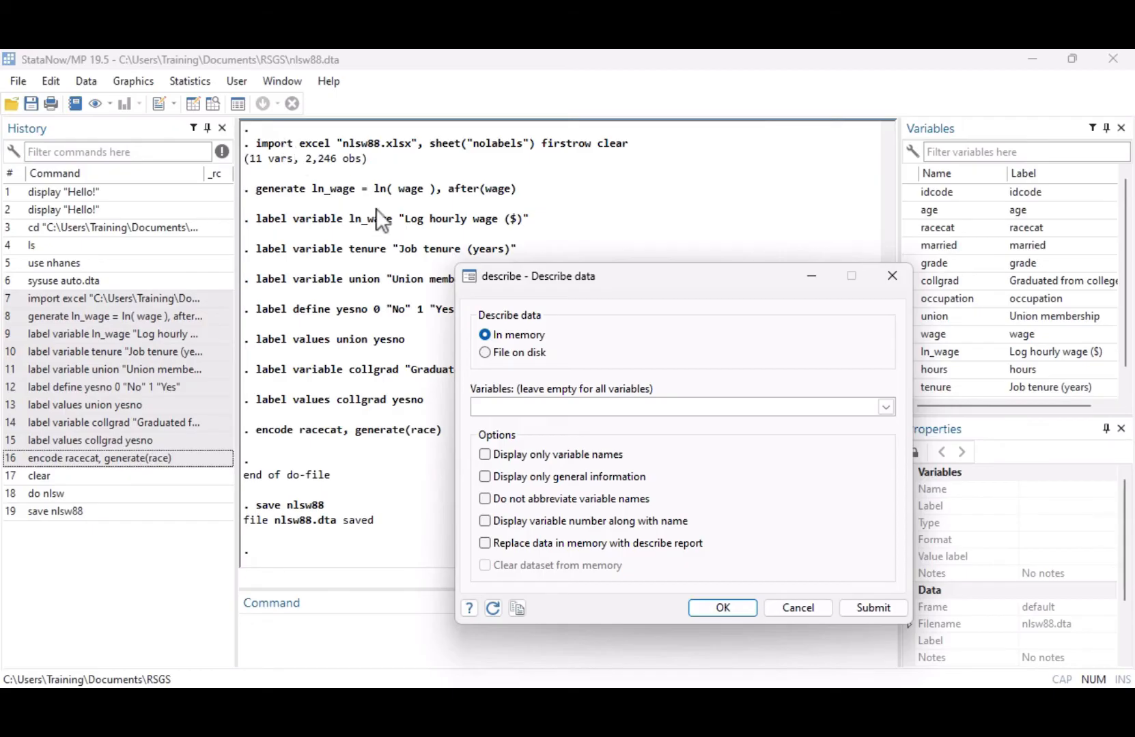
left_click(749, 609)
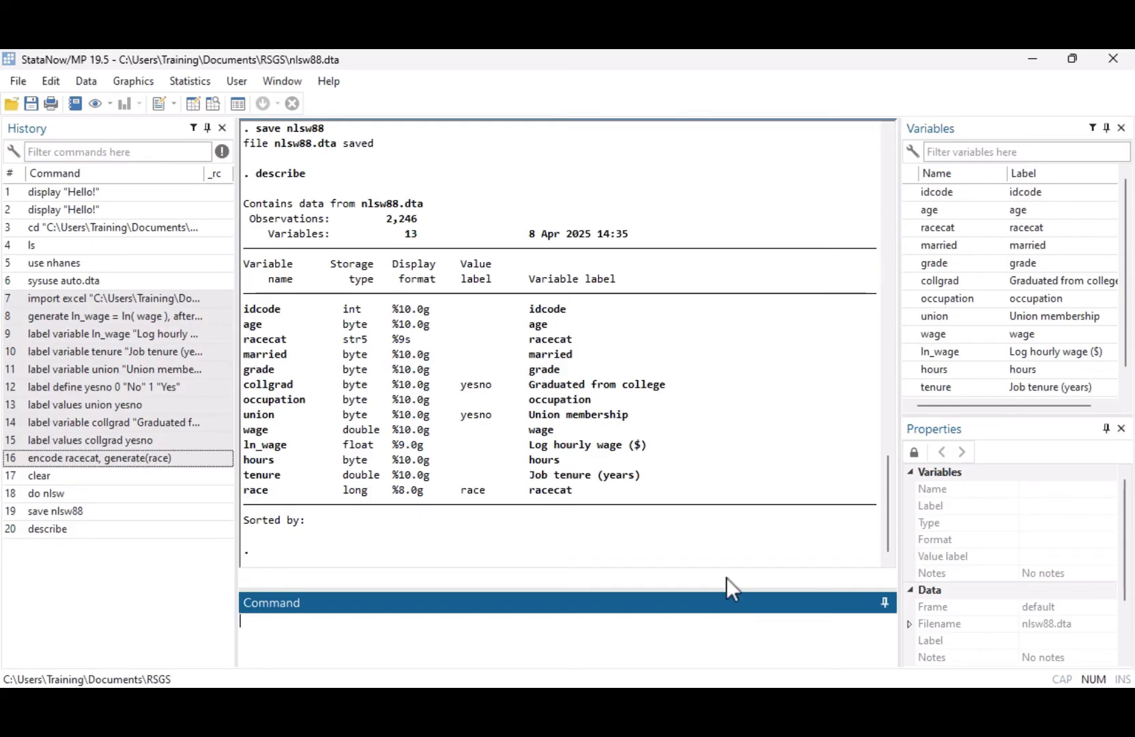
left_click_drag(386, 220, 399, 220)
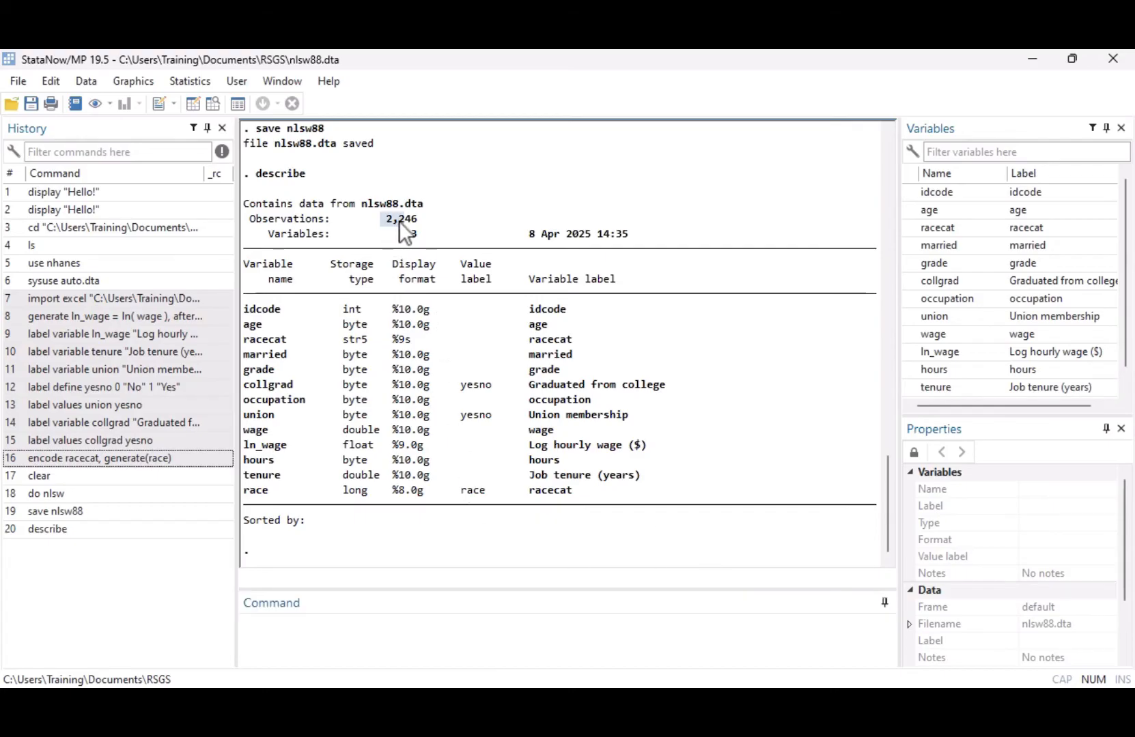
left_click(437, 234)
left_click_drag(244, 264, 671, 289)
left_click(712, 356)
Step: Generate a codebook describing the contents of the variables age-collgrad
left_click(91, 88)
mouse_move(188, 101)
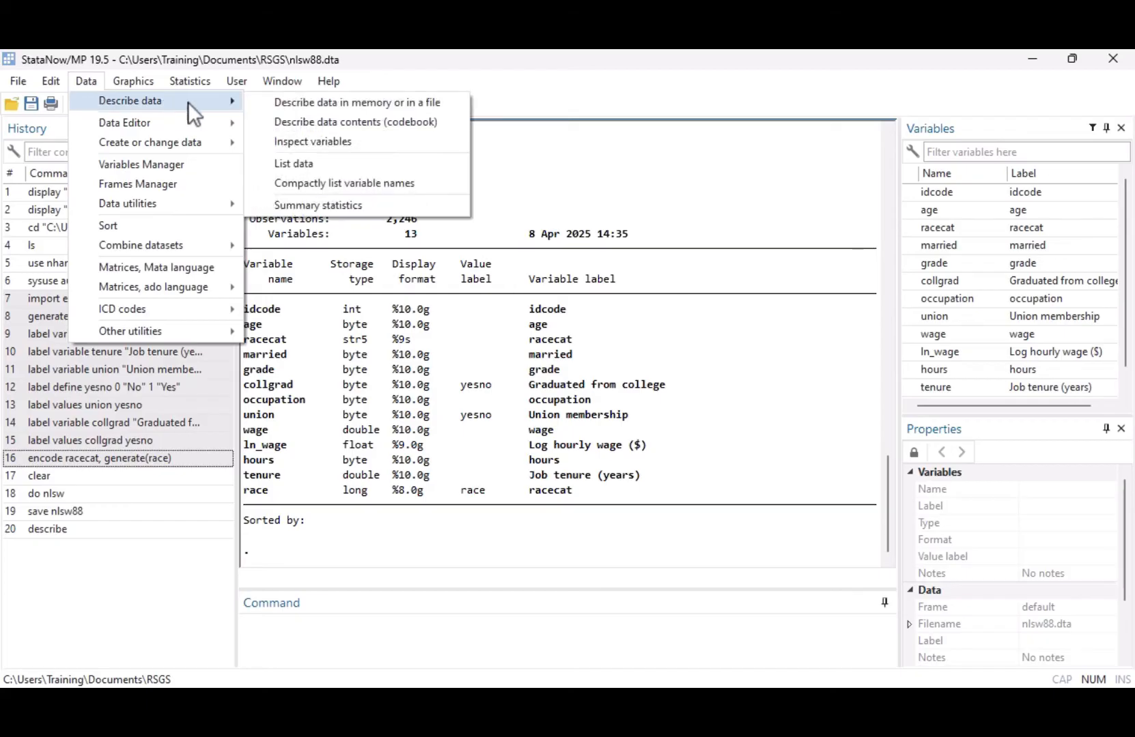
left_click(257, 123)
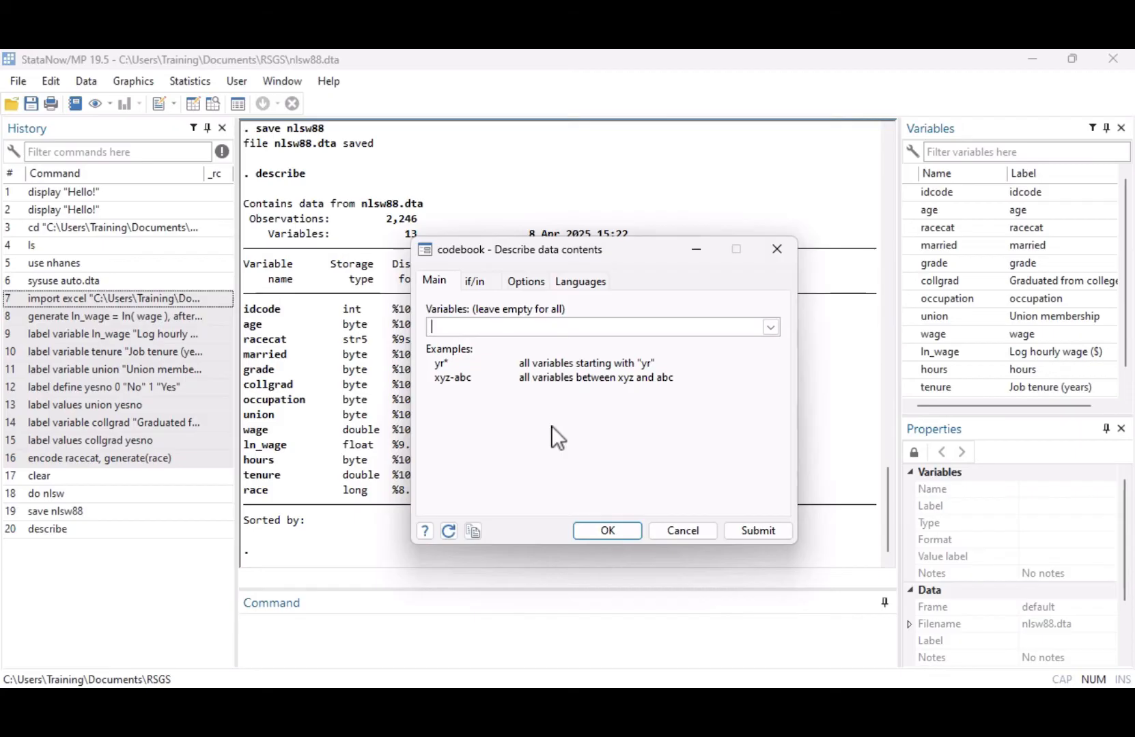
type("age-collgrad")
left_click(624, 530)
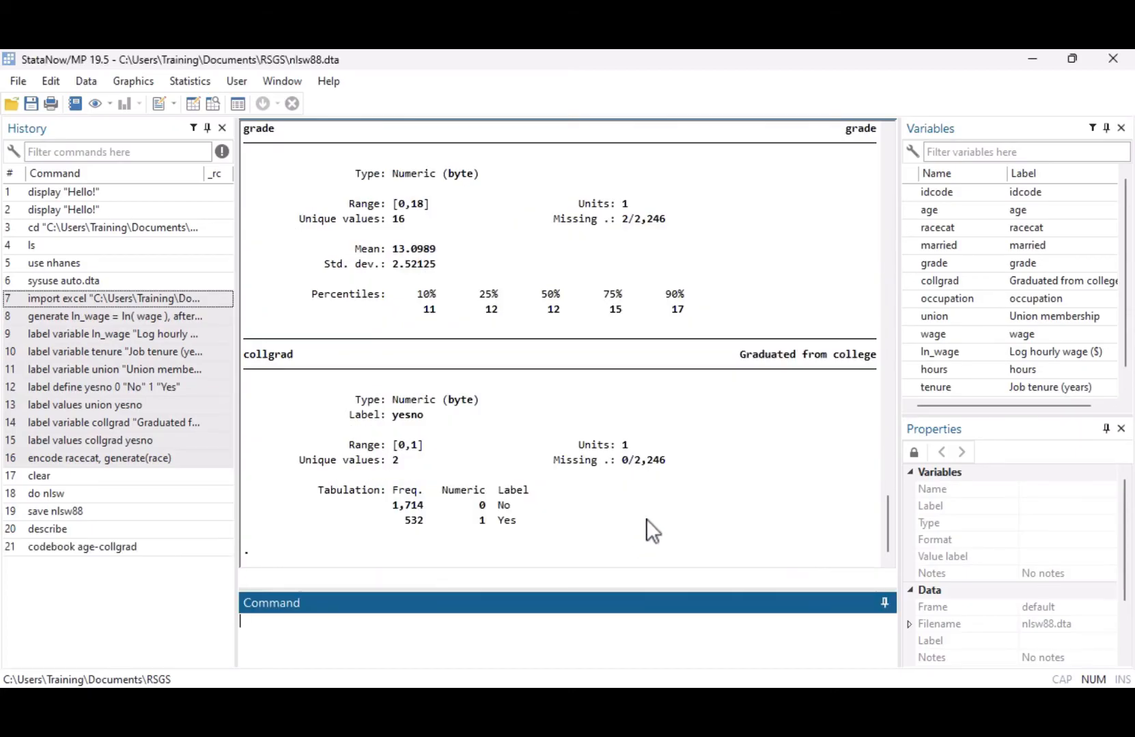
Step: Examine the codebook entry for age: name, label, type, range, unique values, missing values, mean, standard deviation and percentiles
scroll(647, 519, "up", 9)
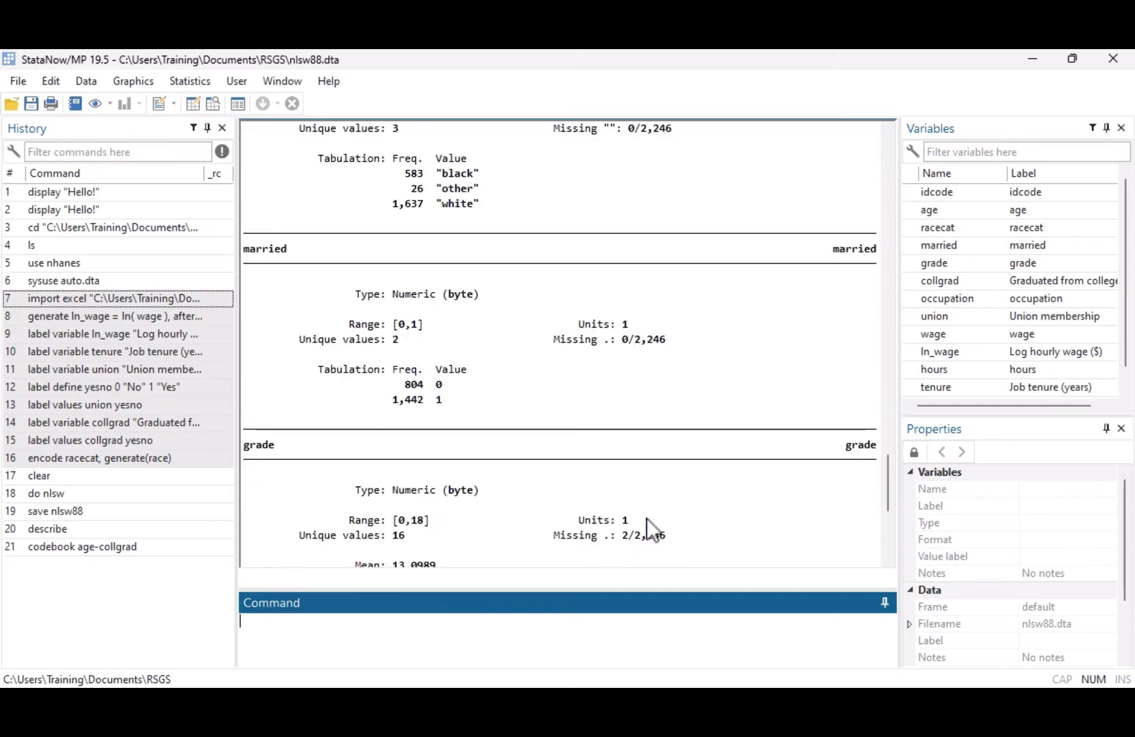
scroll(647, 517, "up", 5)
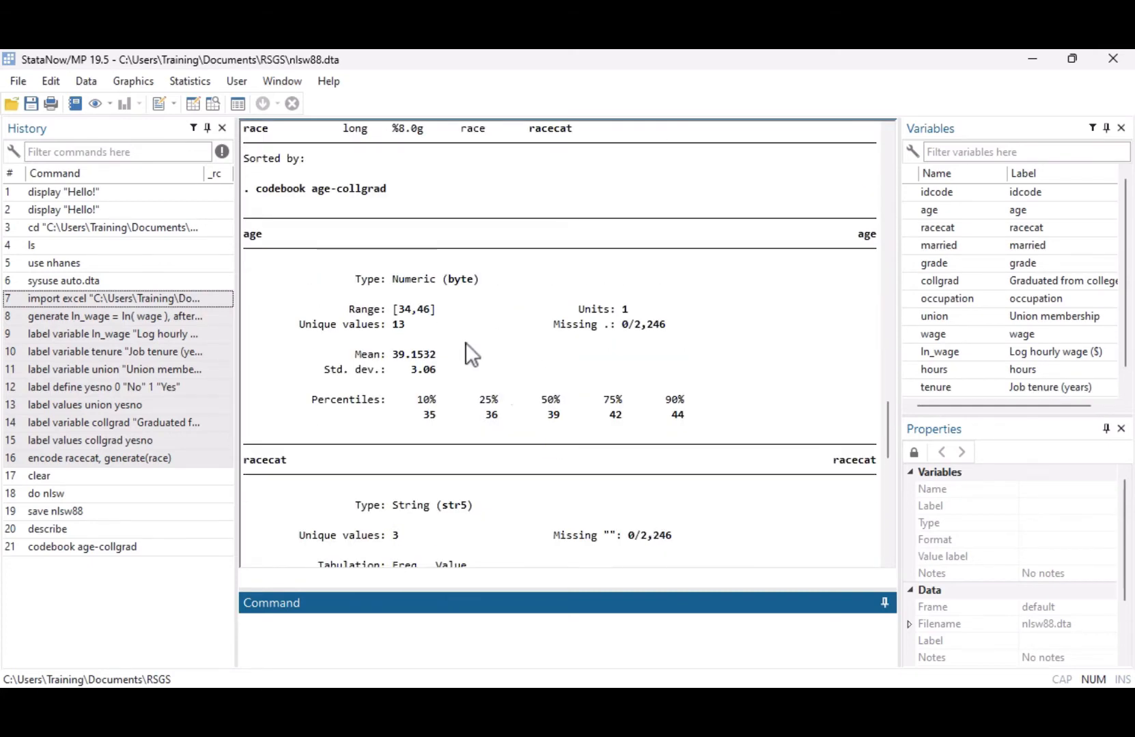
left_click_drag(241, 235, 262, 235)
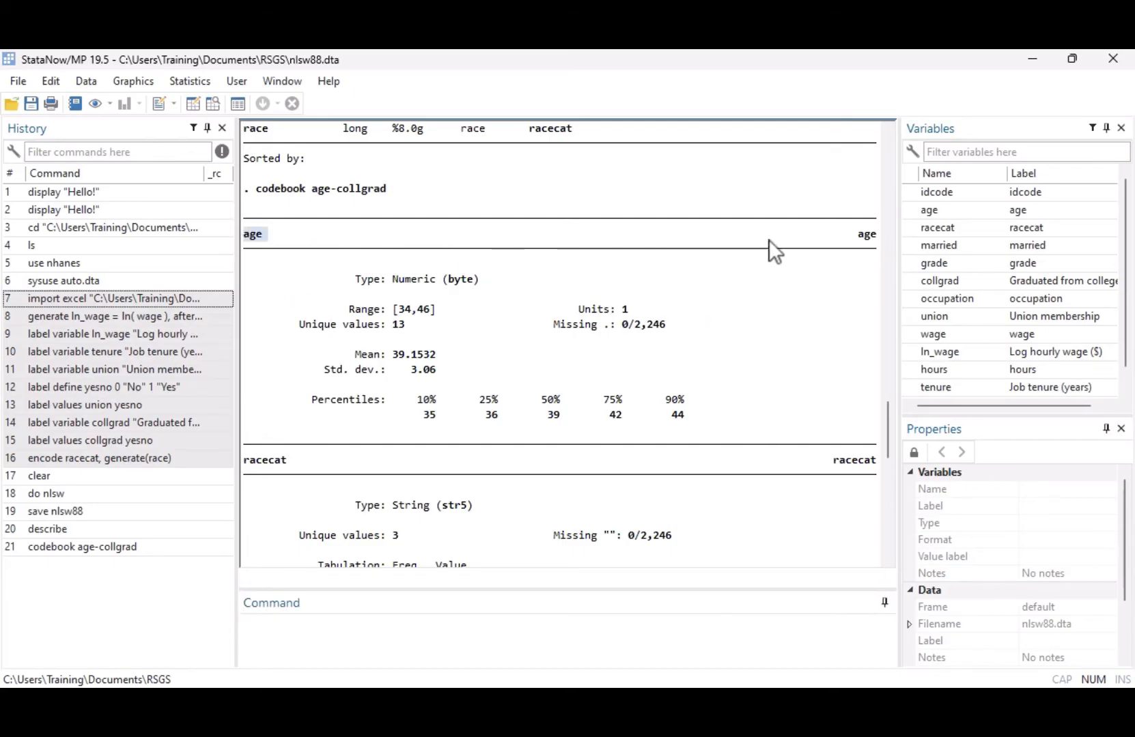
left_click_drag(850, 233, 876, 234)
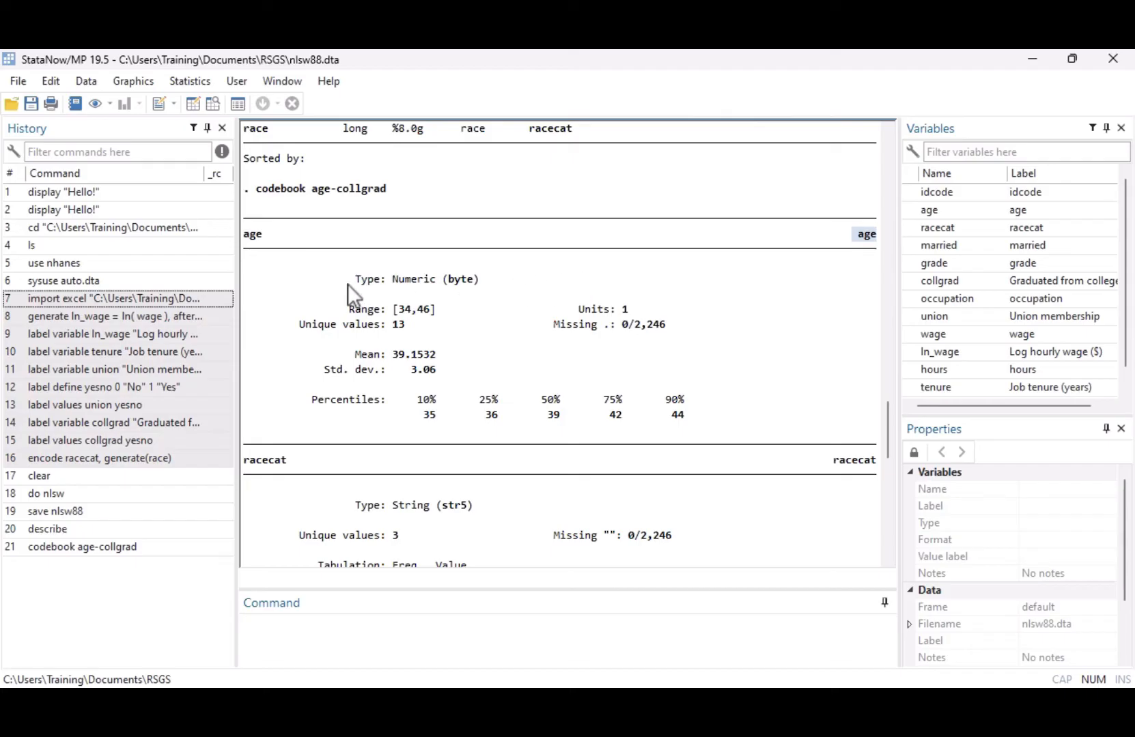
left_click_drag(349, 279, 477, 280)
left_click_drag(339, 309, 445, 310)
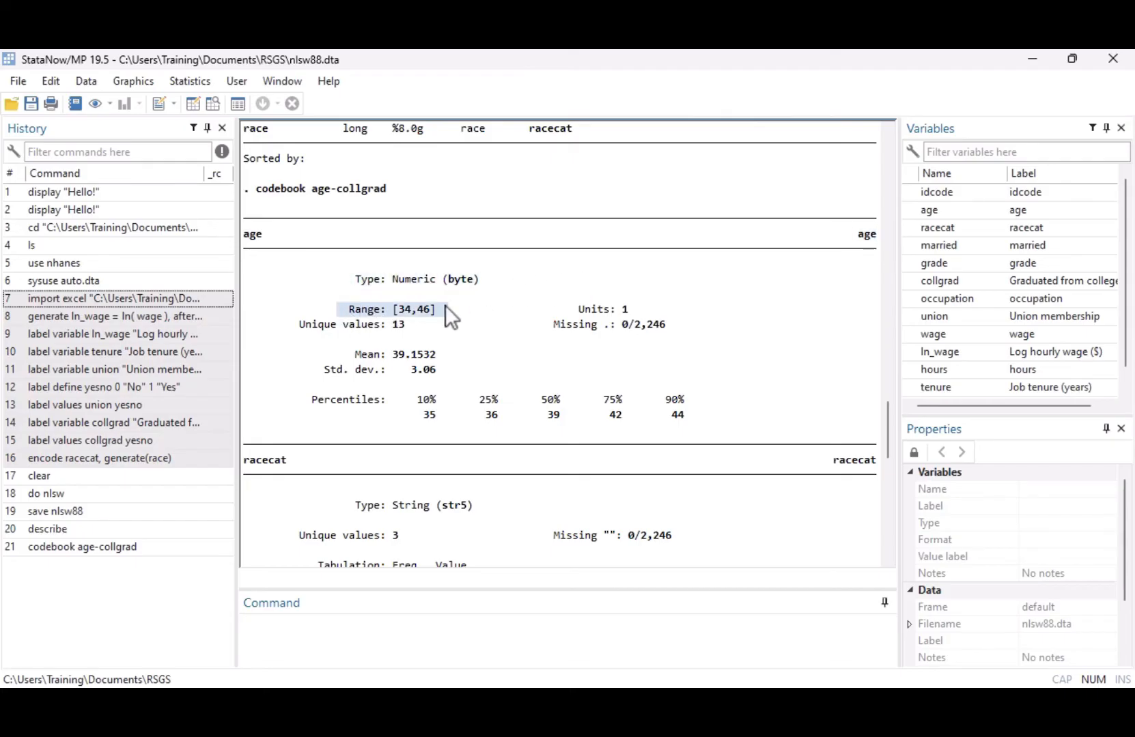
left_click_drag(299, 326, 428, 326)
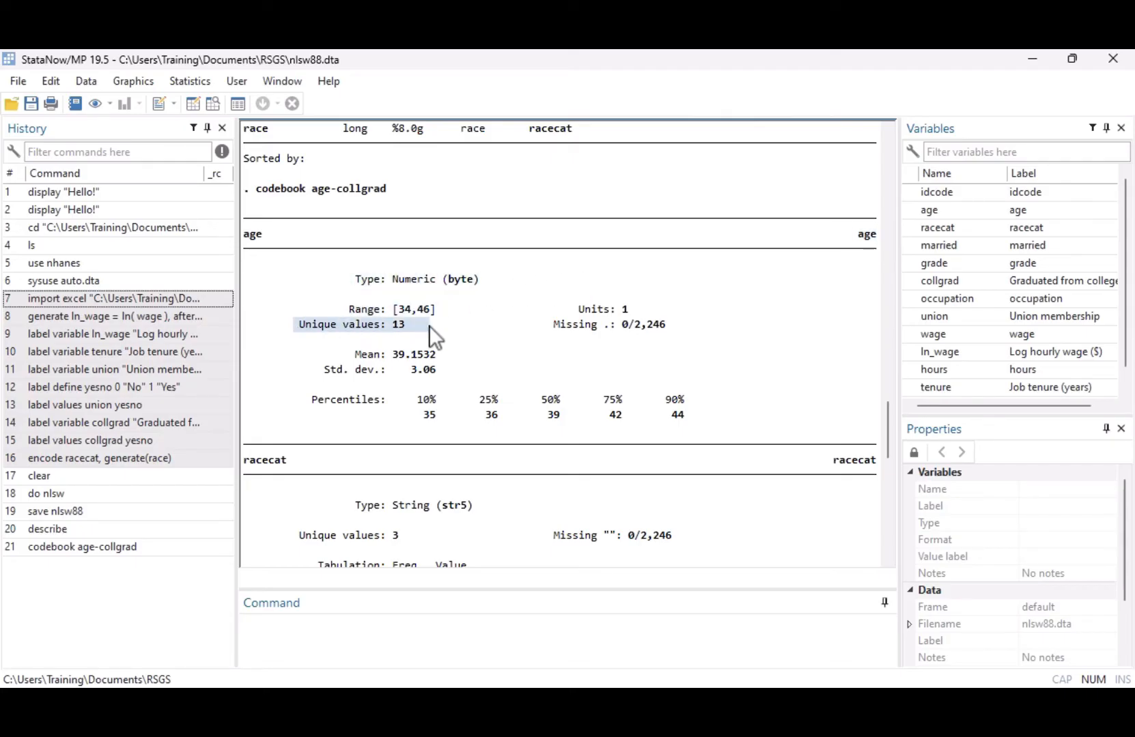
left_click_drag(552, 325, 682, 323)
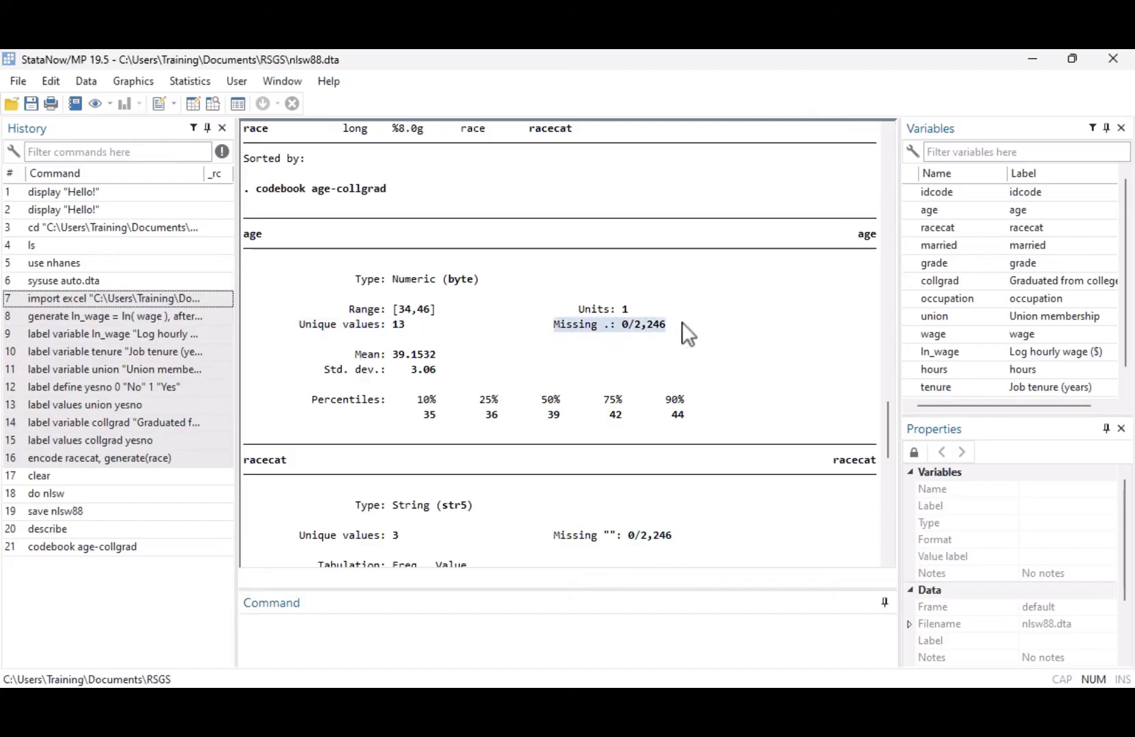
left_click_drag(355, 355, 725, 408)
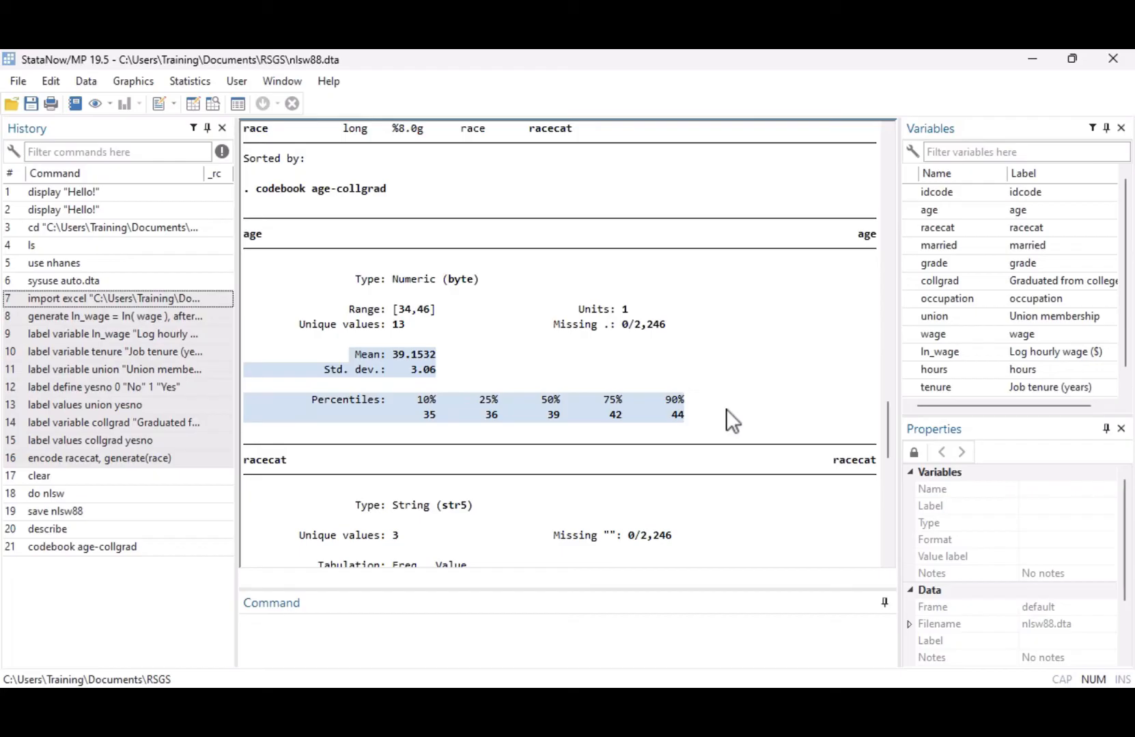
left_click(728, 414)
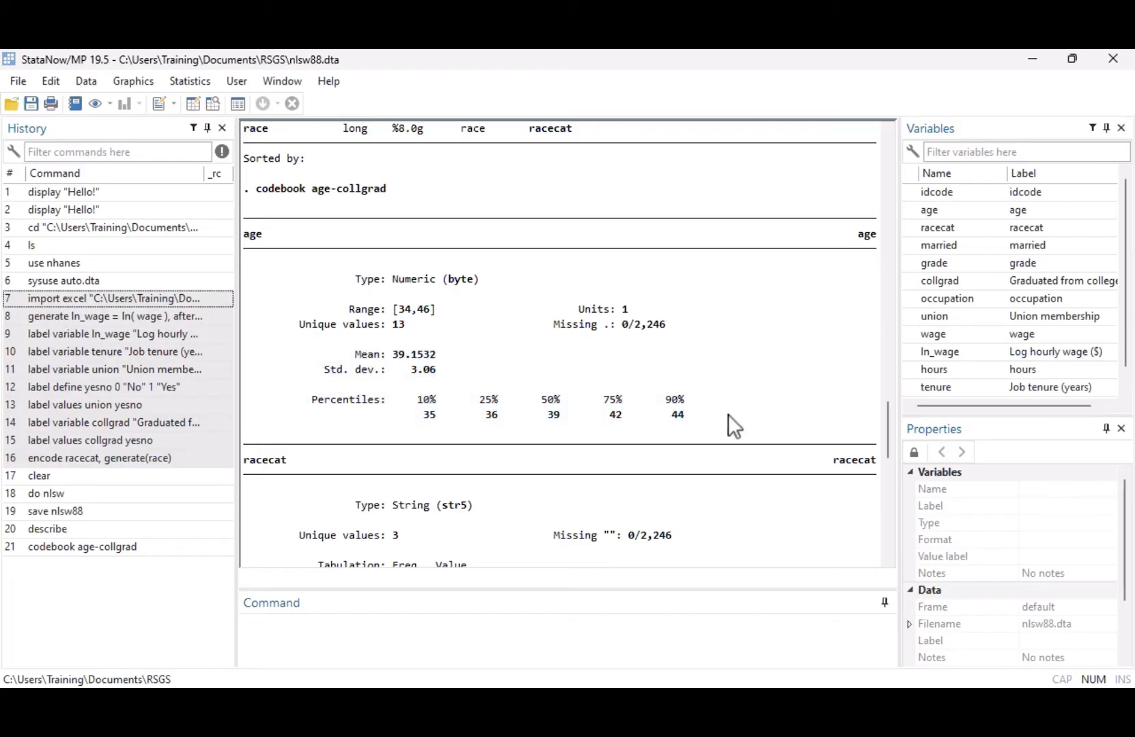
Step: Review the codebook's frequency tabulations for racecat and collgrad
scroll(727, 413, "down", 5)
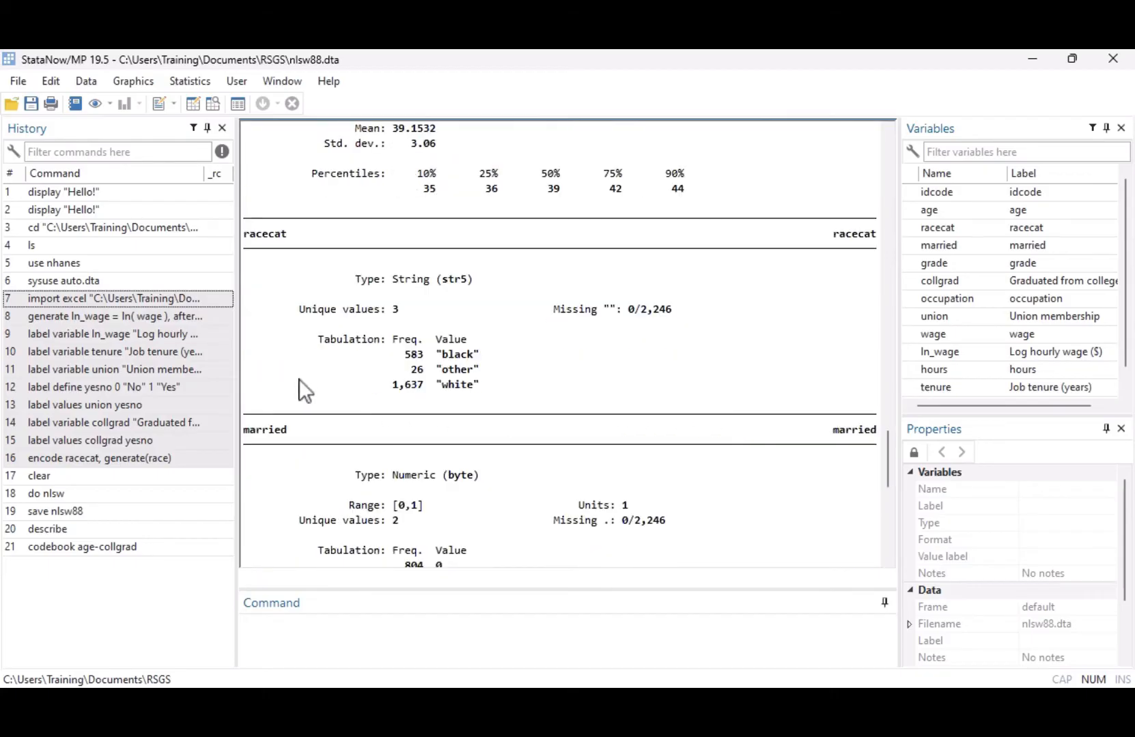
left_click_drag(314, 334, 542, 382)
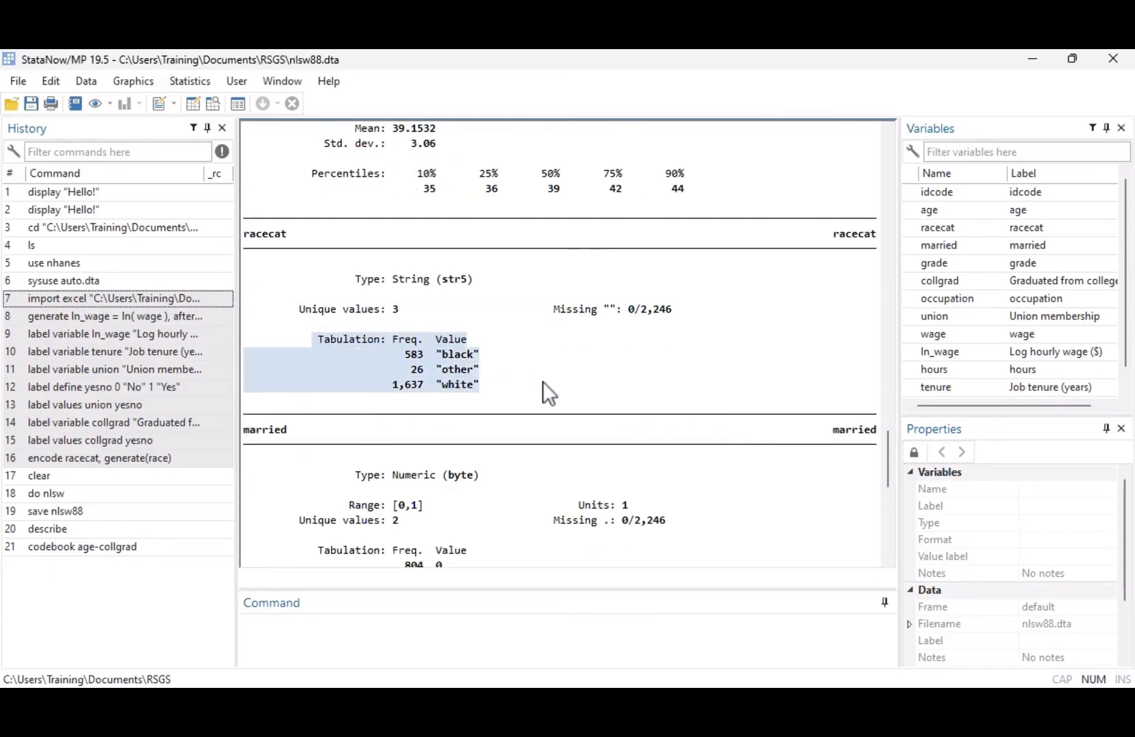
left_click(700, 398)
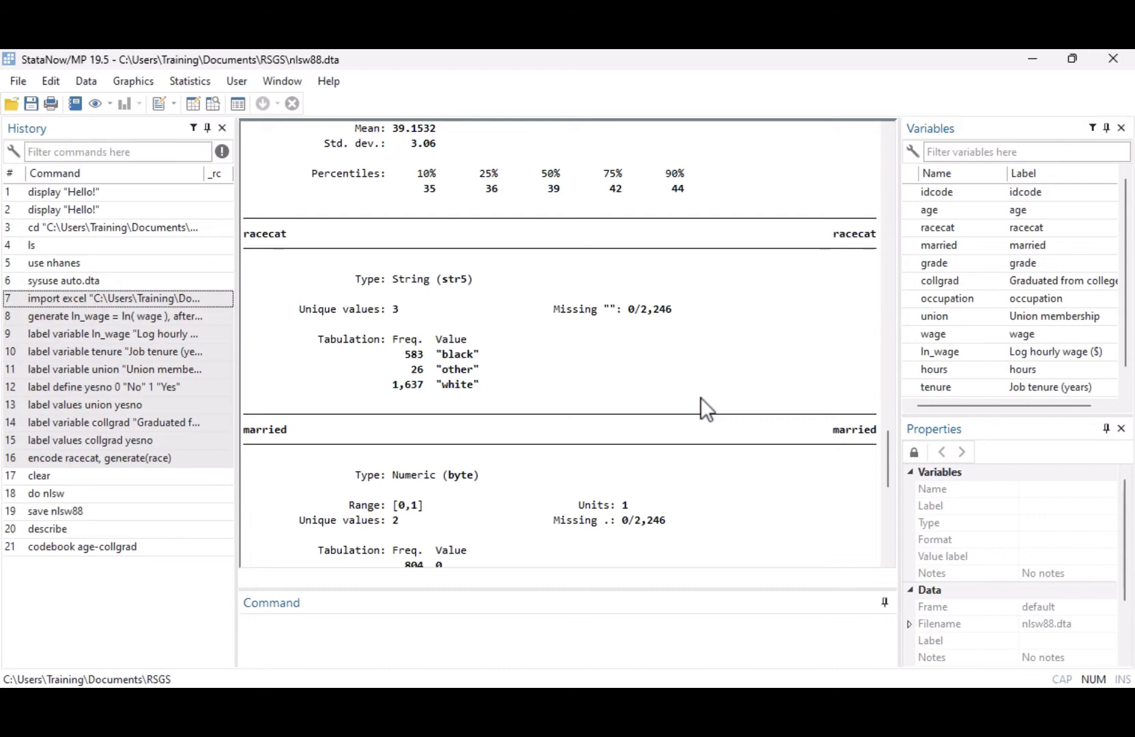
scroll(701, 397, "down", 7)
scroll(700, 398, "down", 4)
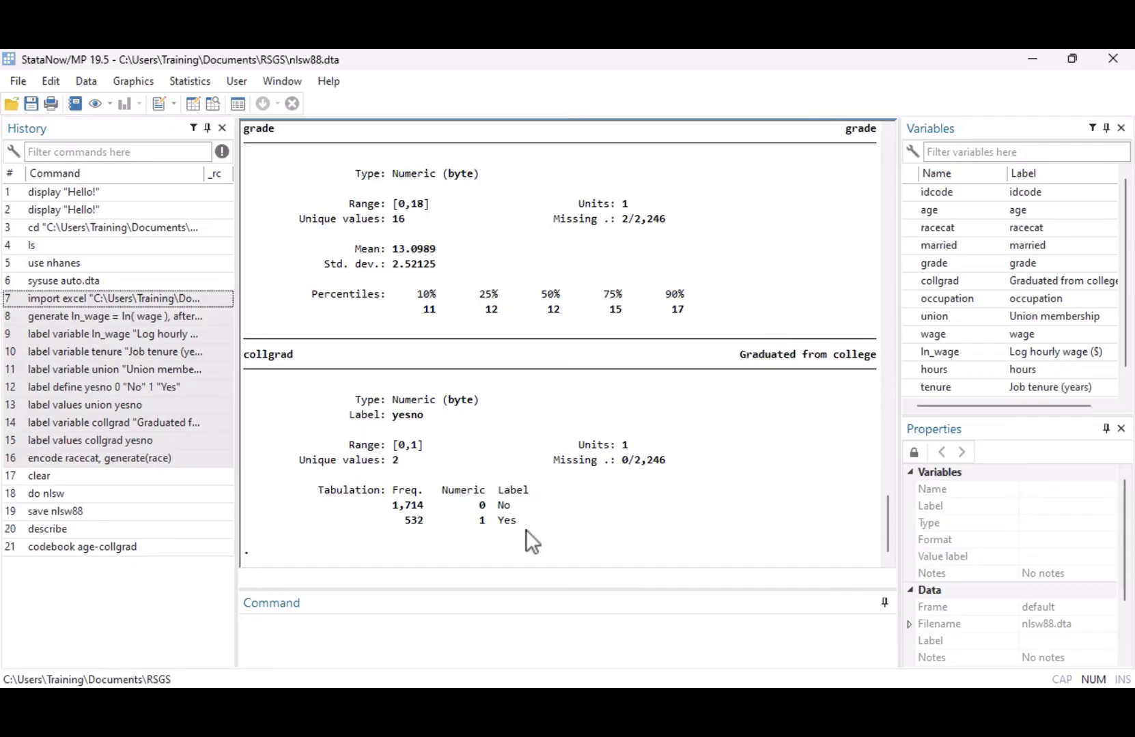
left_click_drag(311, 530, 236, 477)
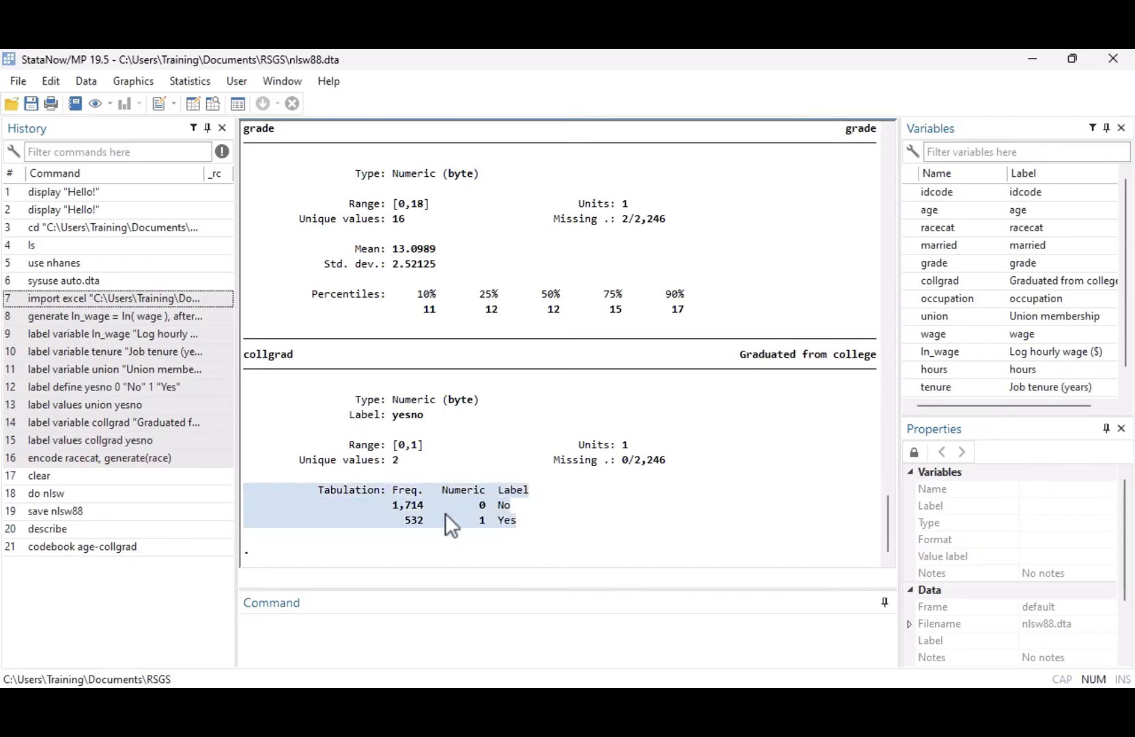
left_click(719, 523)
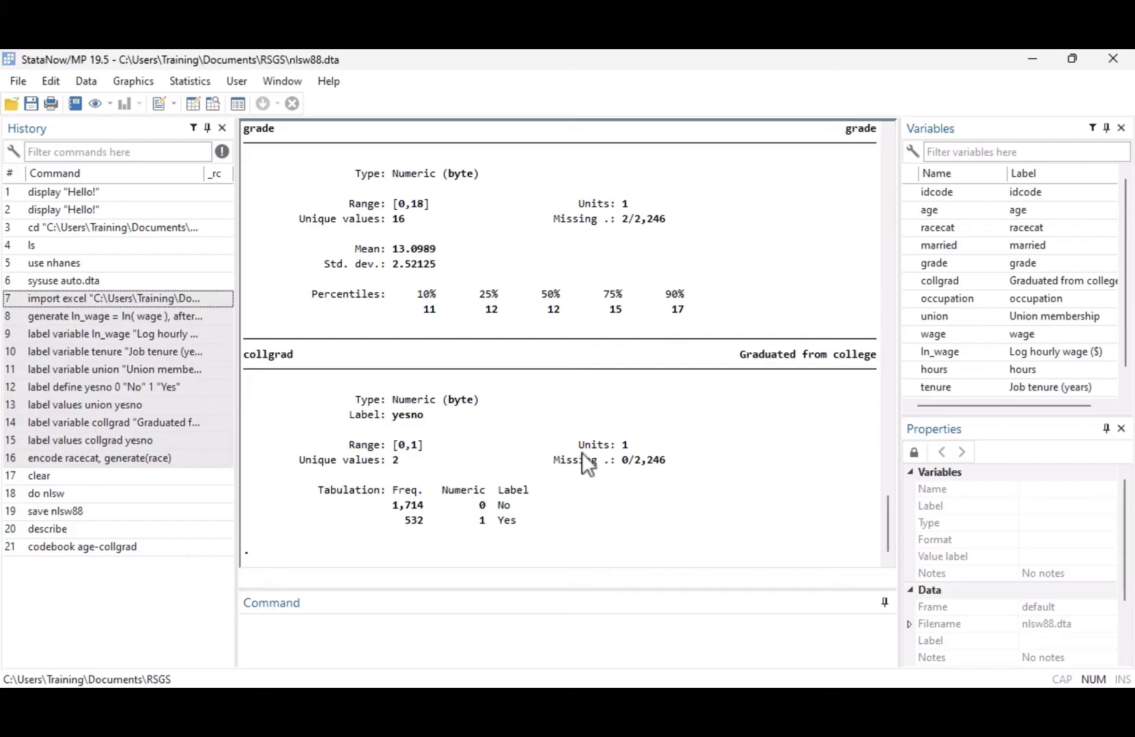
Step: Compute standard summary statistics for all variables whose names end in wage, using the pattern *wage
left_click(99, 85)
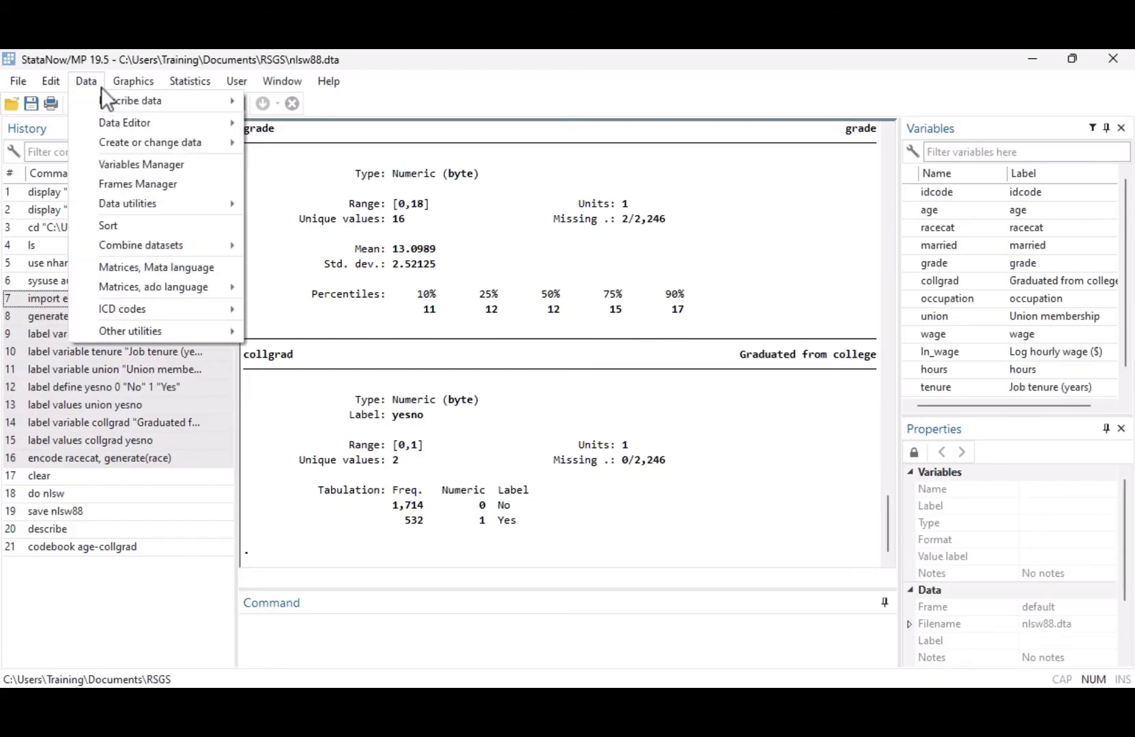
mouse_move(111, 97)
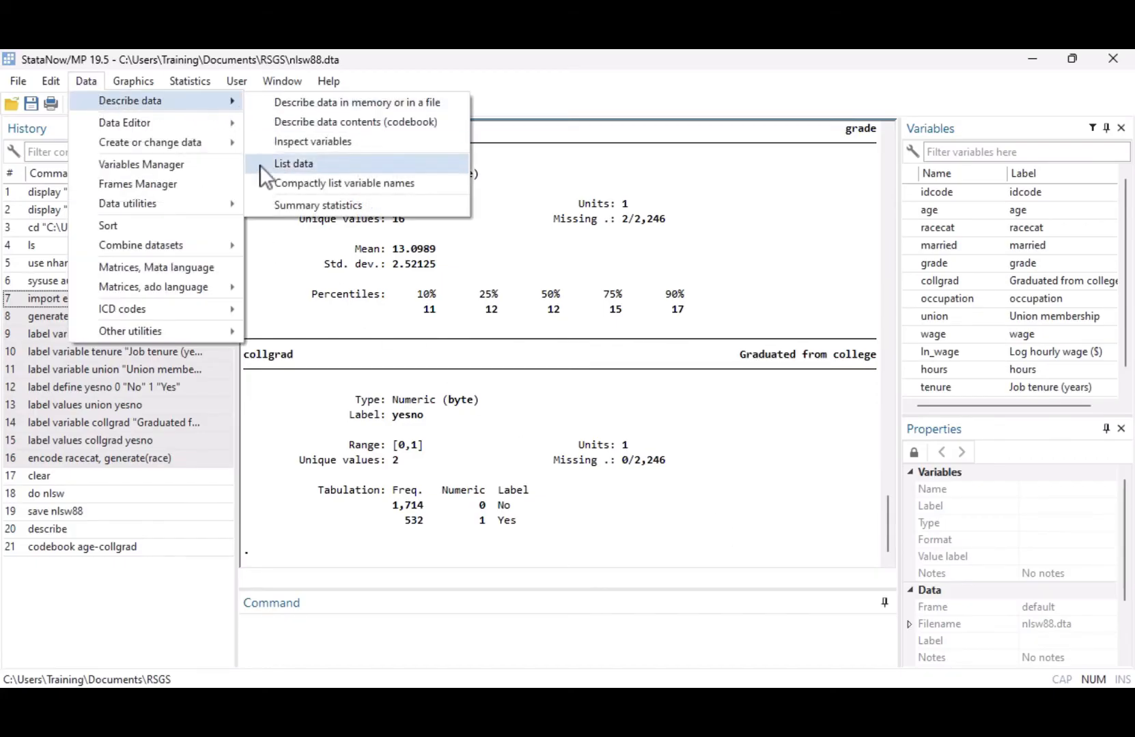
left_click(260, 206)
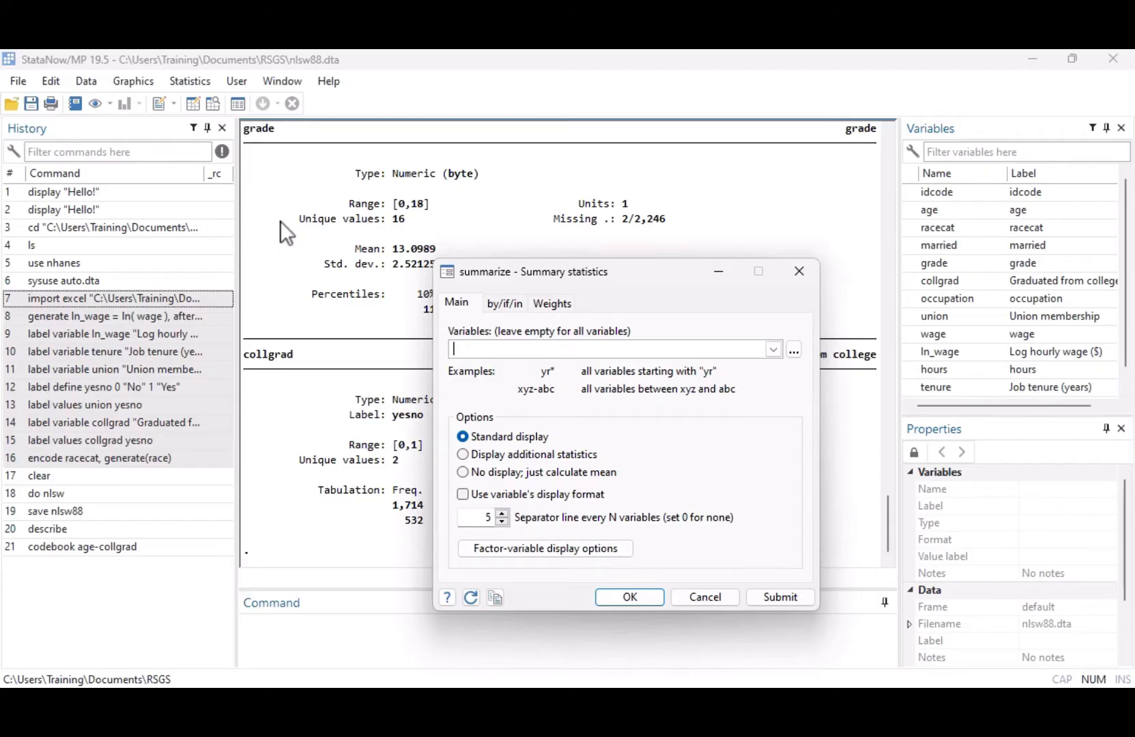
type("*wage")
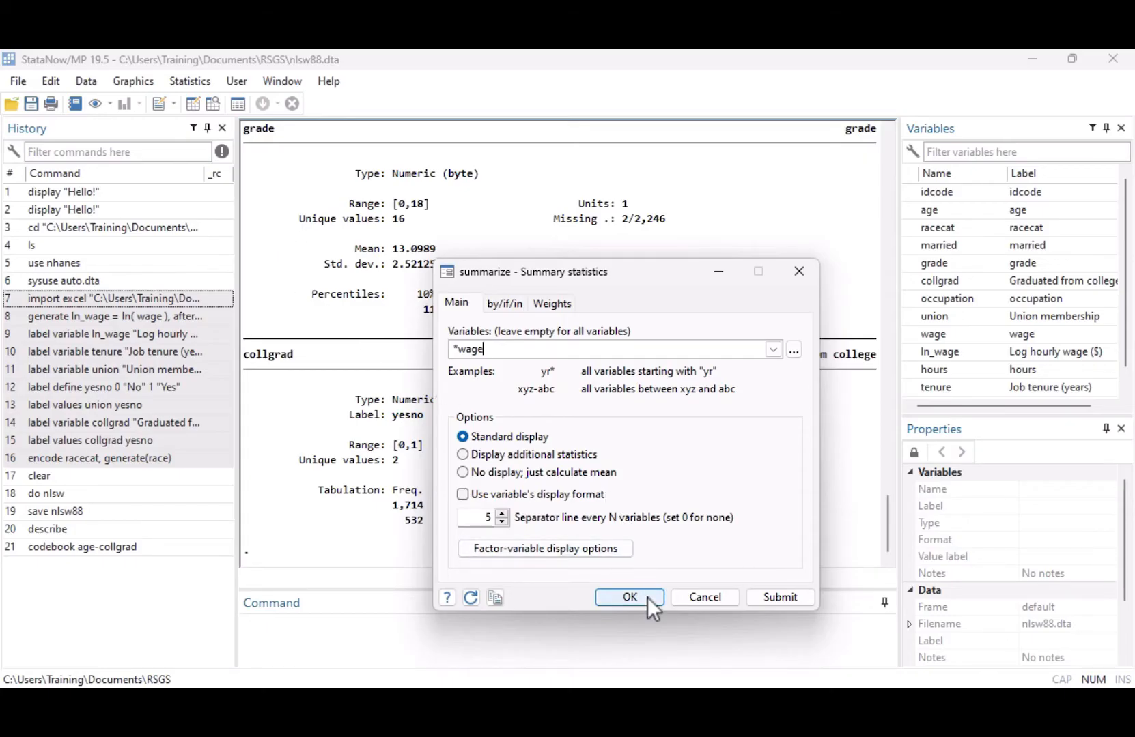
left_click(629, 597)
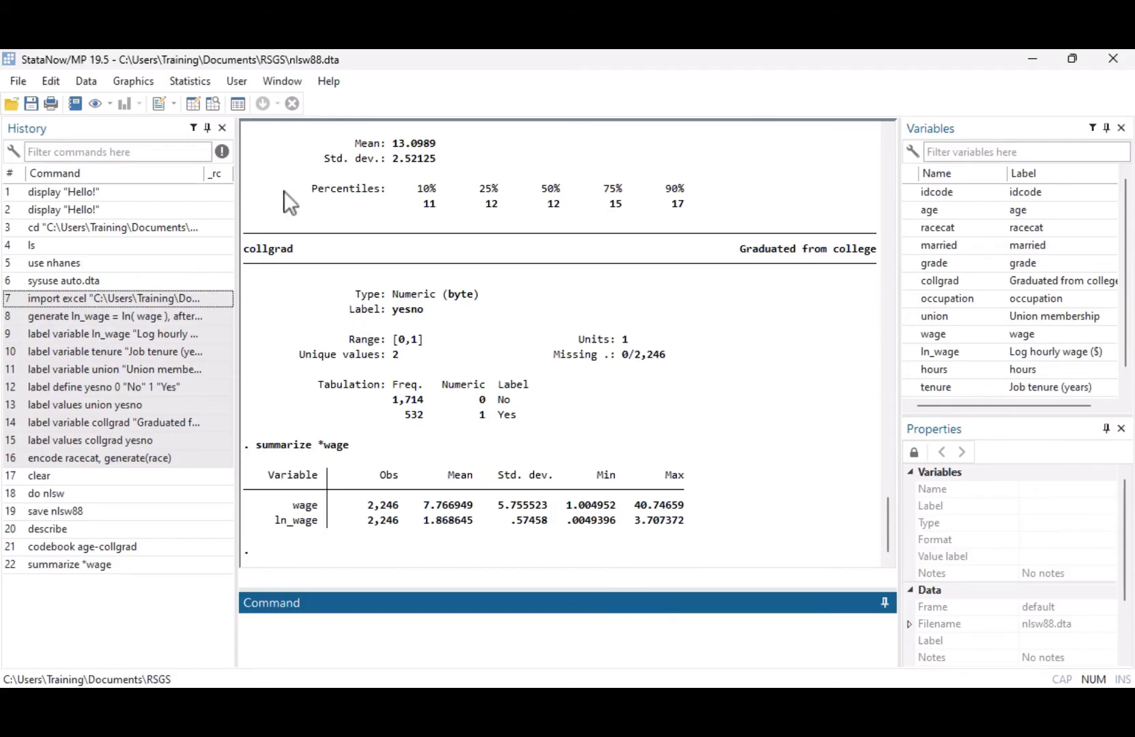
Step: Create a frequency table with union as the row variable and collgrad as the column variable, keeping the table dialog open beside the results
left_click(197, 88)
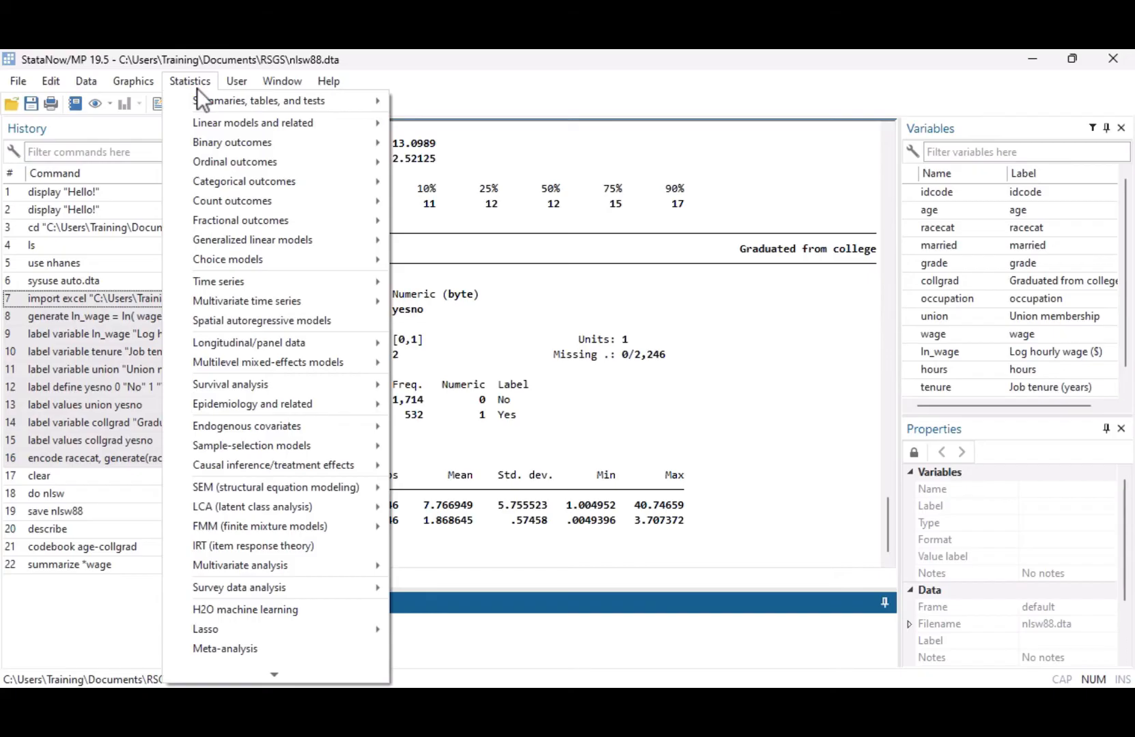
mouse_move(183, 100)
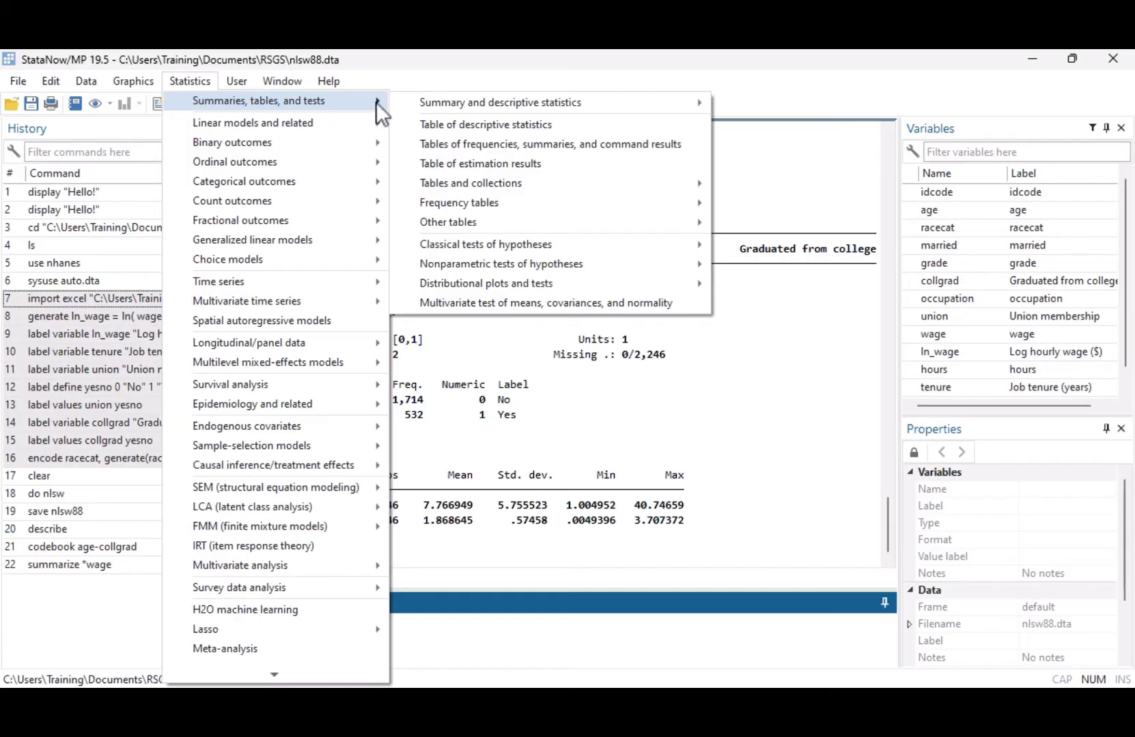
left_click(402, 143)
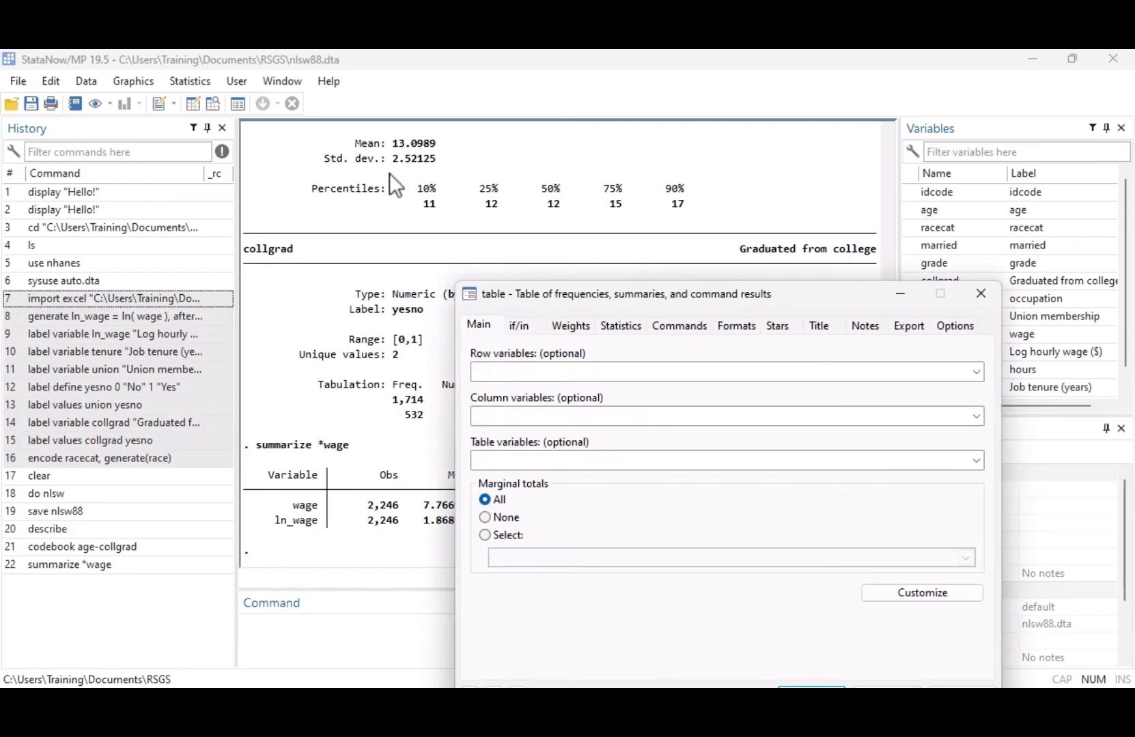
left_click_drag(609, 293, 603, 190)
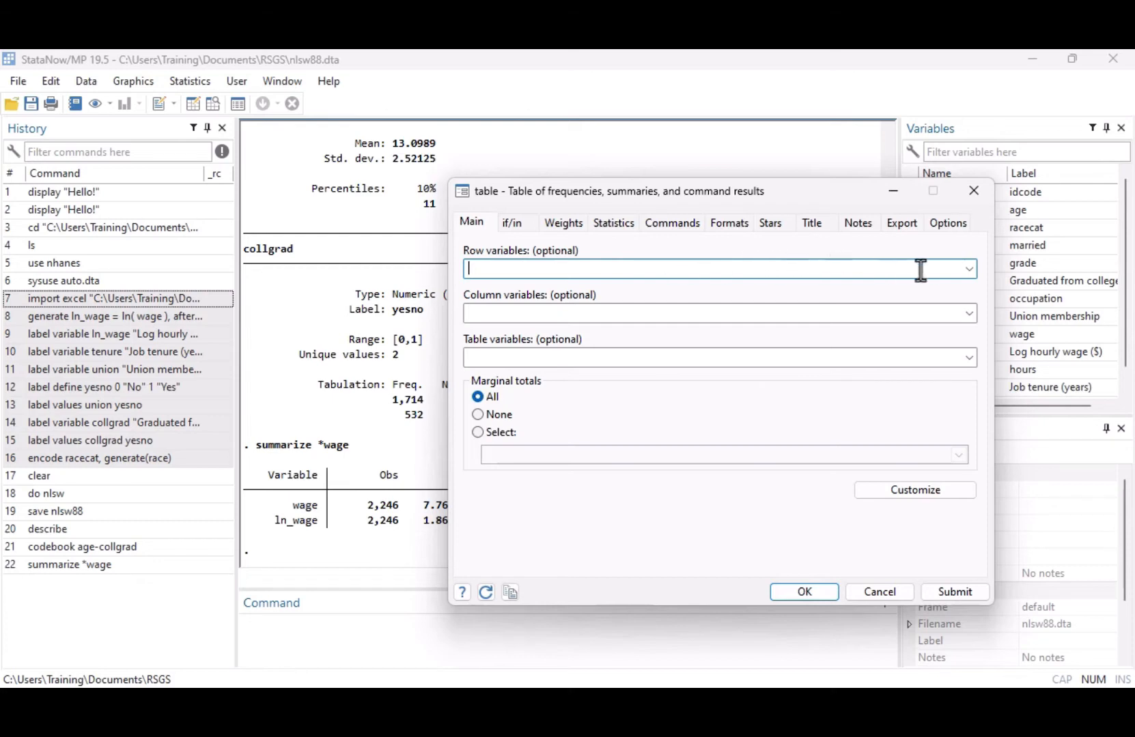
left_click(968, 270)
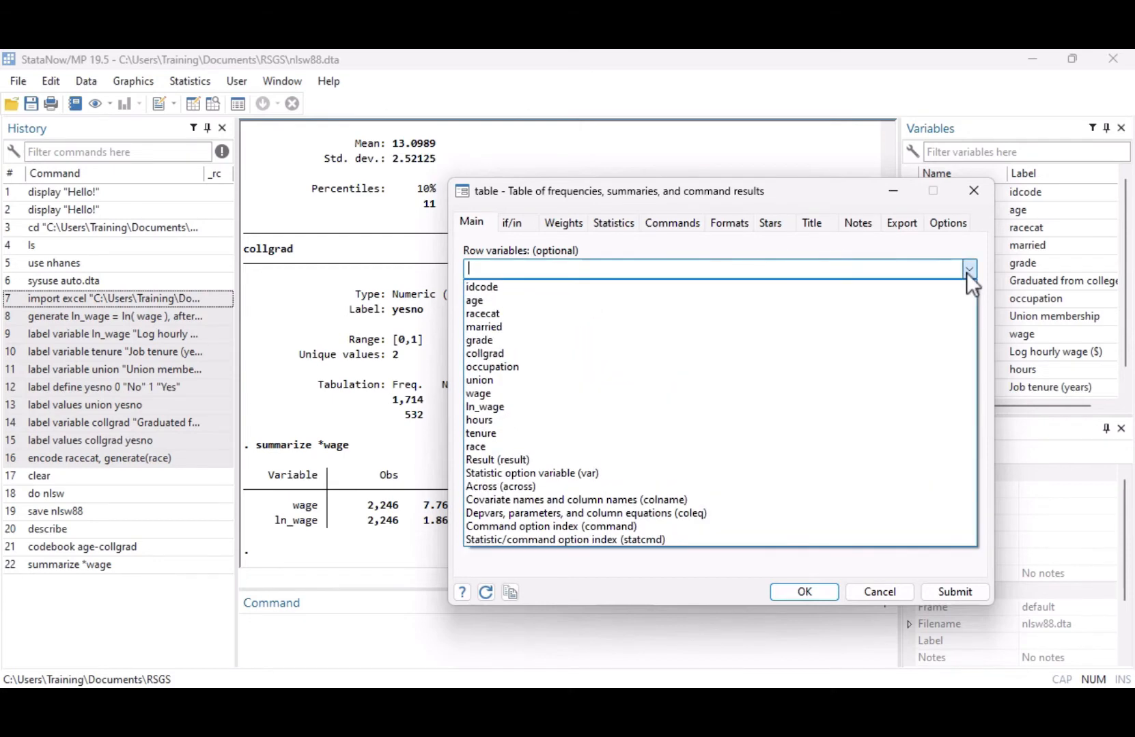
left_click(867, 380)
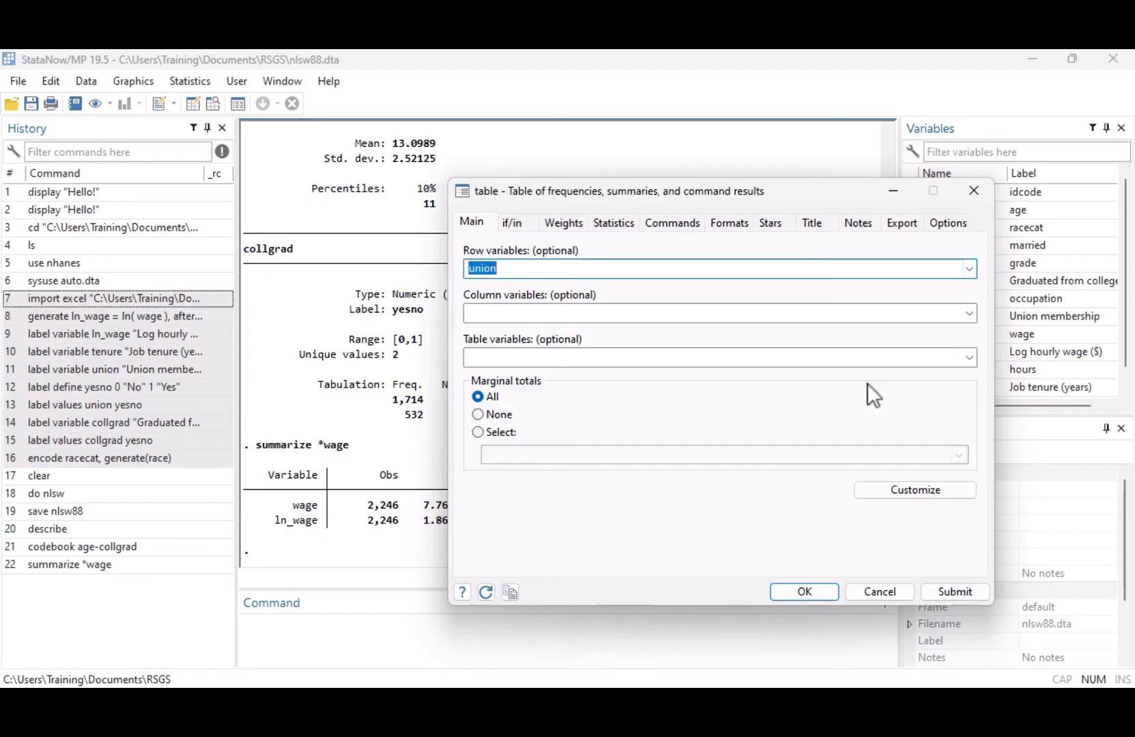
left_click(974, 309)
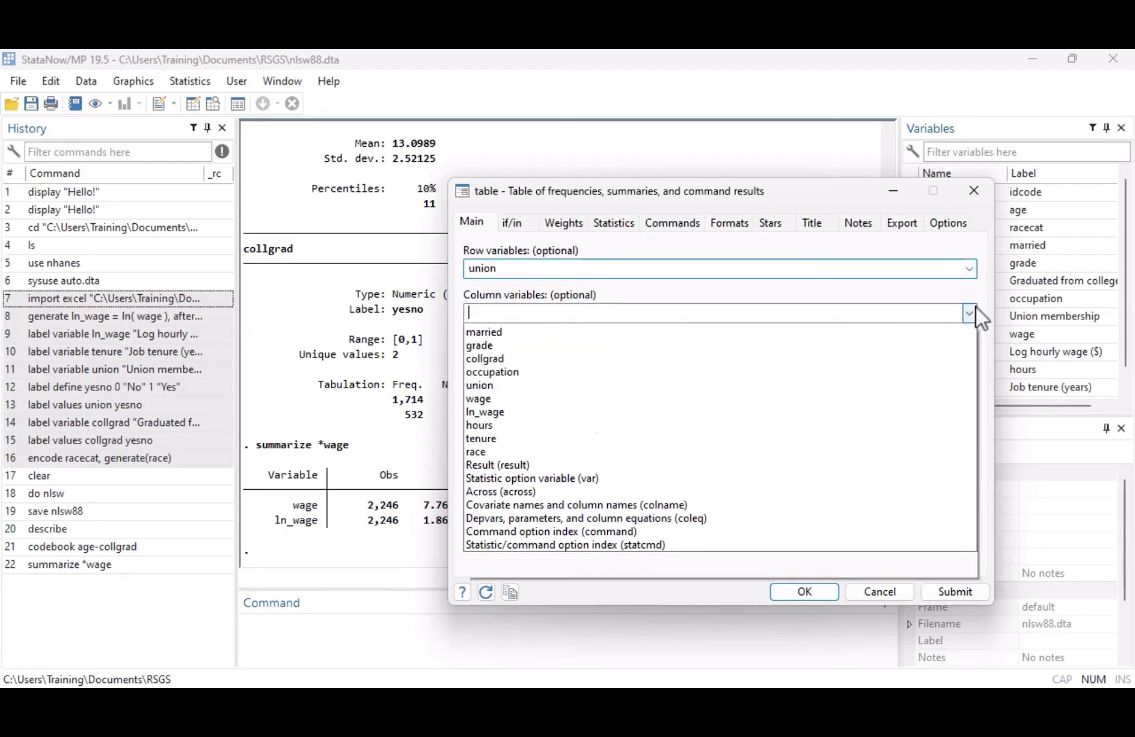
left_click(884, 398)
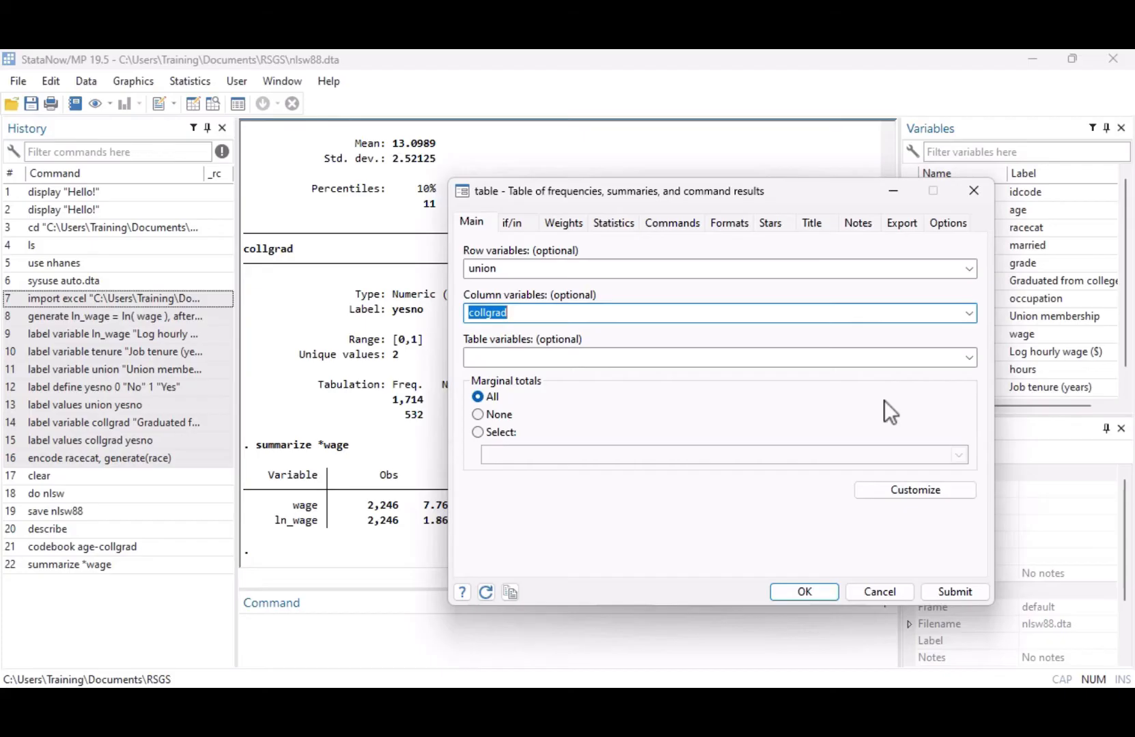
left_click(980, 590)
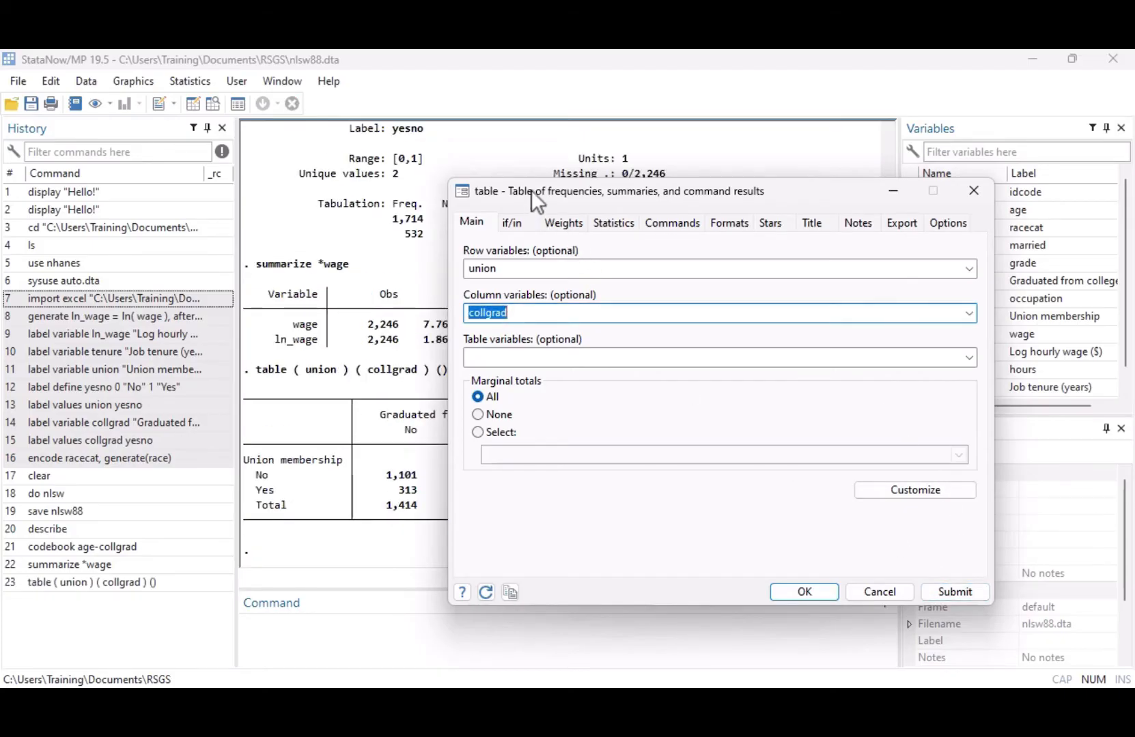
left_click_drag(532, 198, 655, 167)
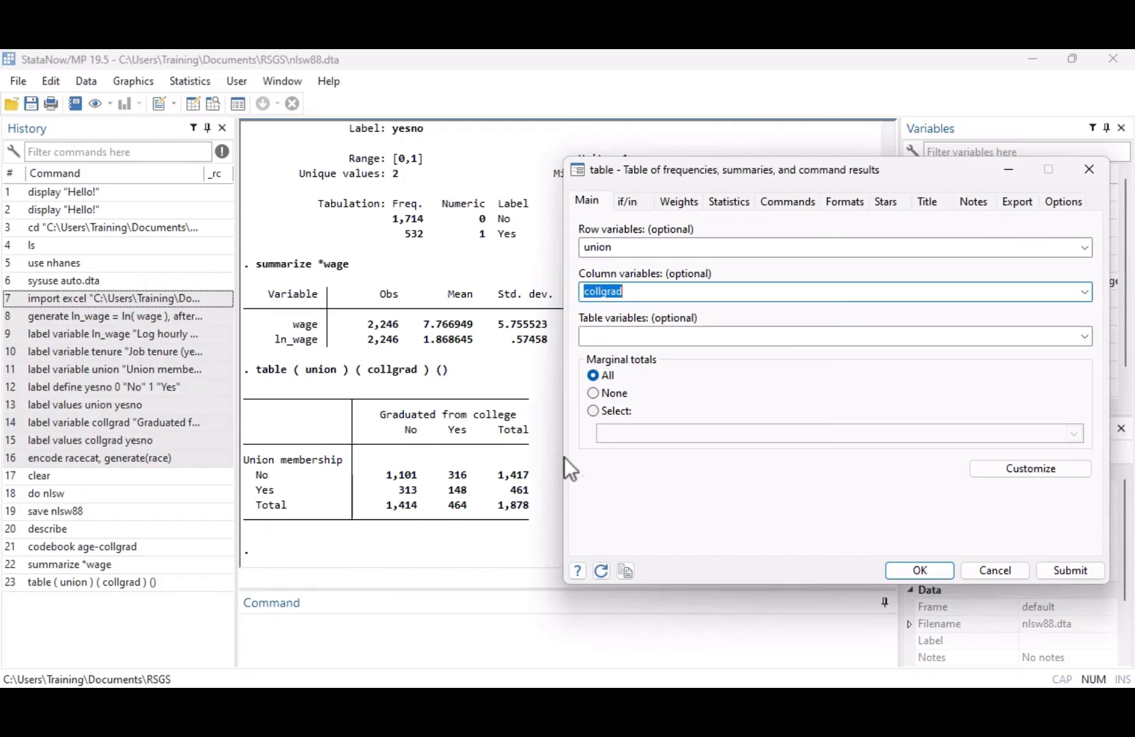
Step: Define a mean summary statistic for wage and produce the union by collgrad table with it
left_click(746, 207)
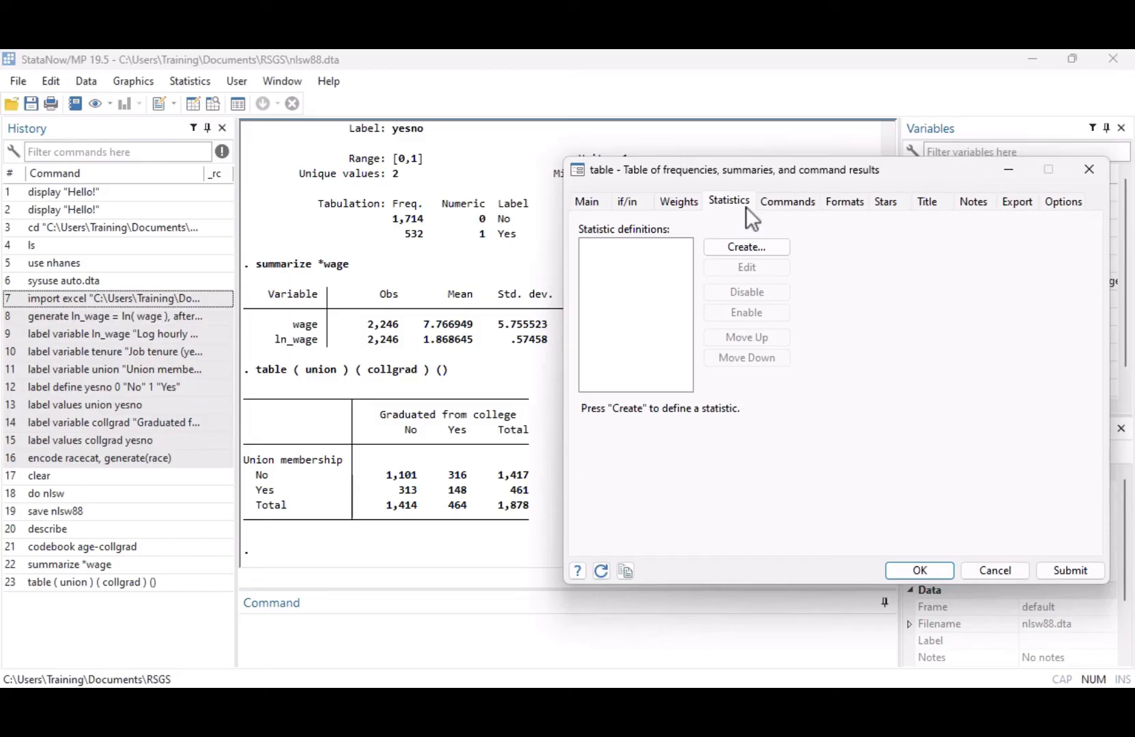
left_click(779, 246)
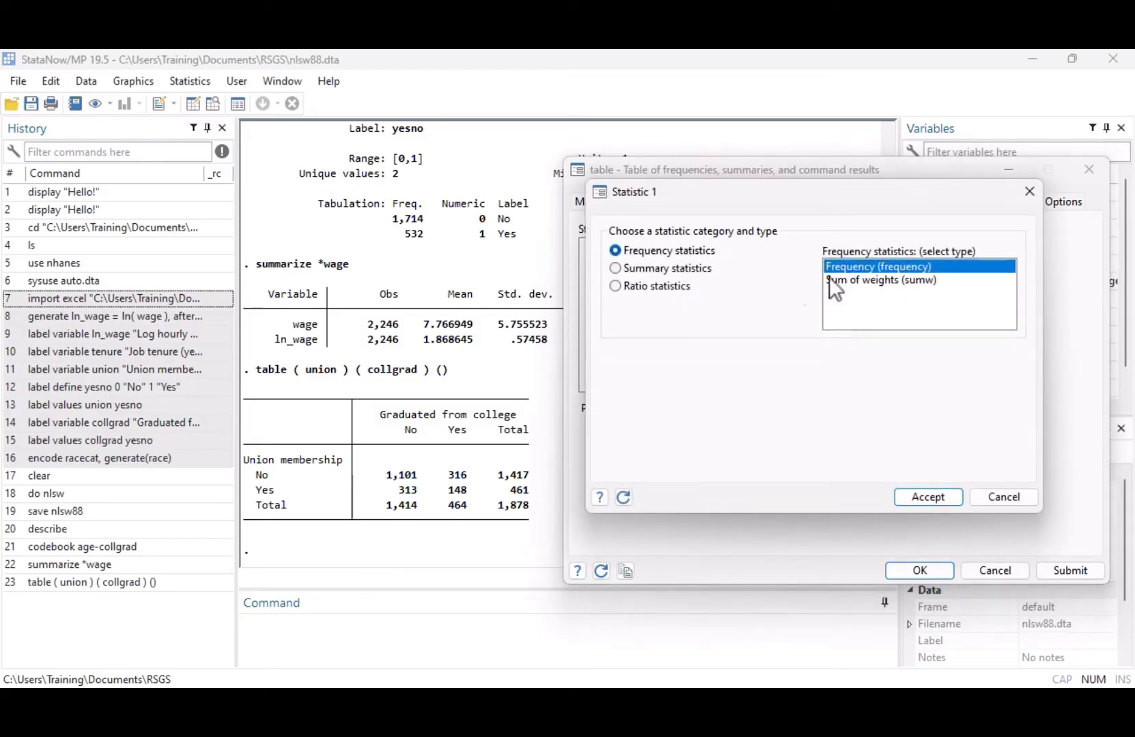
left_click(615, 269)
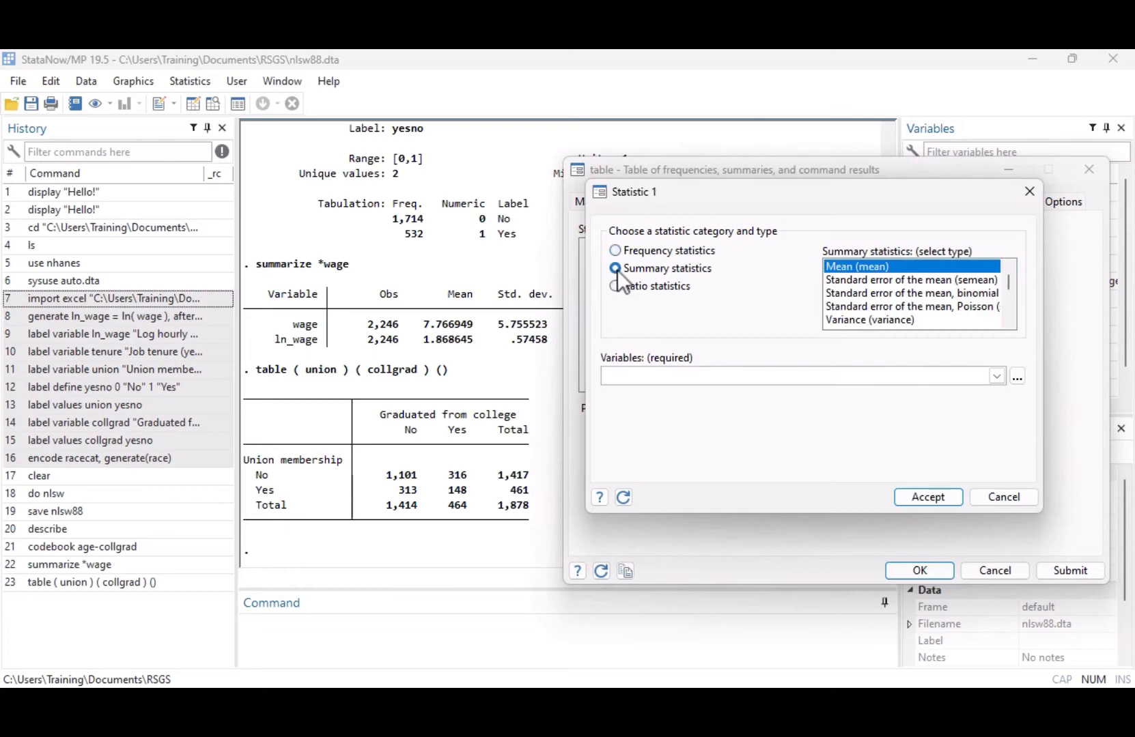
mouse_move(1008, 277)
left_mouse_down()
mouse_move(1007, 302)
mouse_move(1007, 274)
left_mouse_up()
left_click(997, 377)
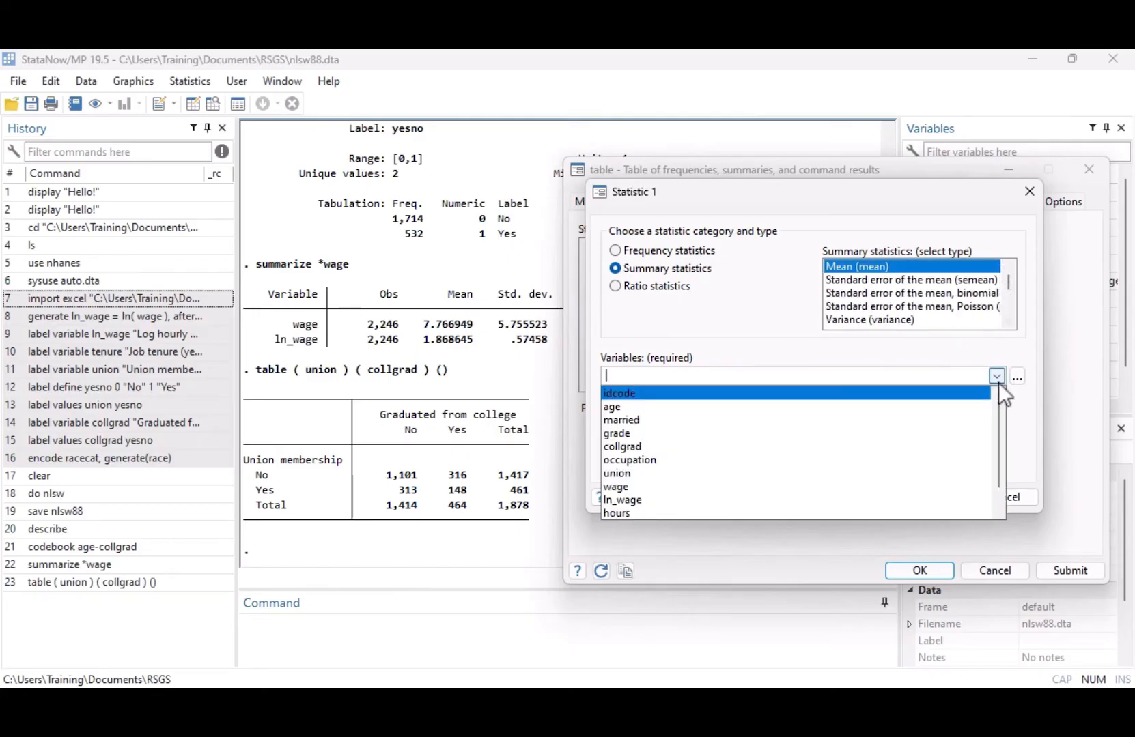
left_click(833, 487)
left_click(1034, 472)
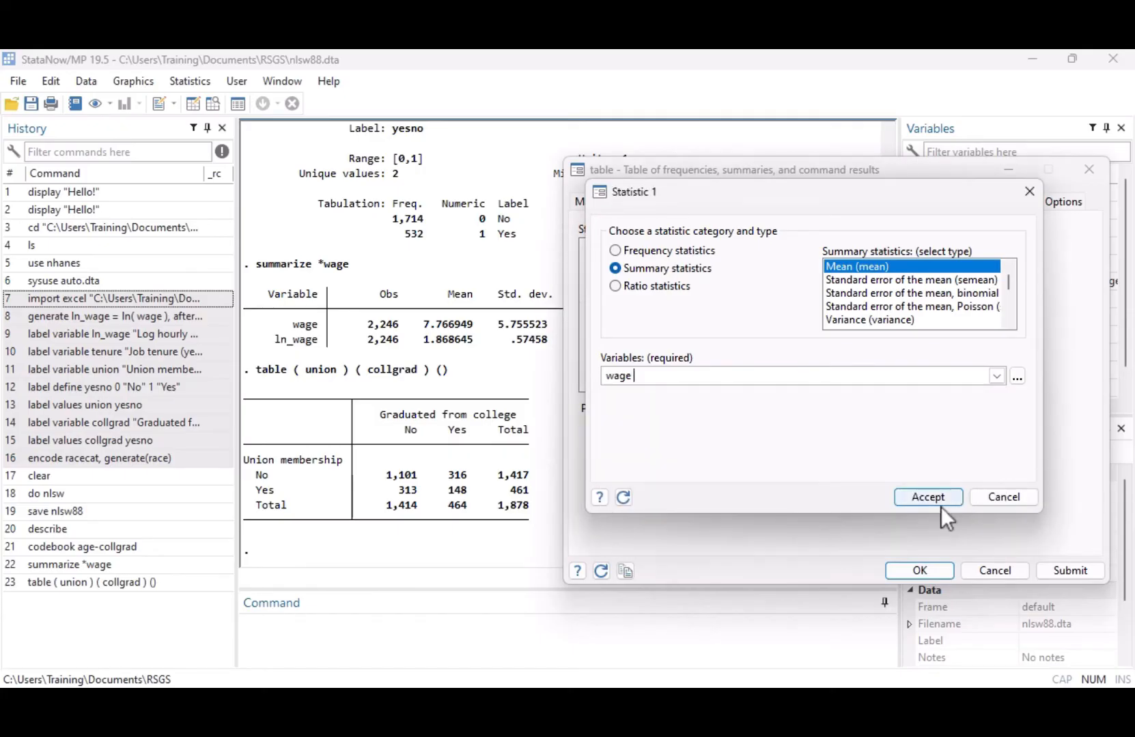
left_click(940, 504)
left_click(941, 574)
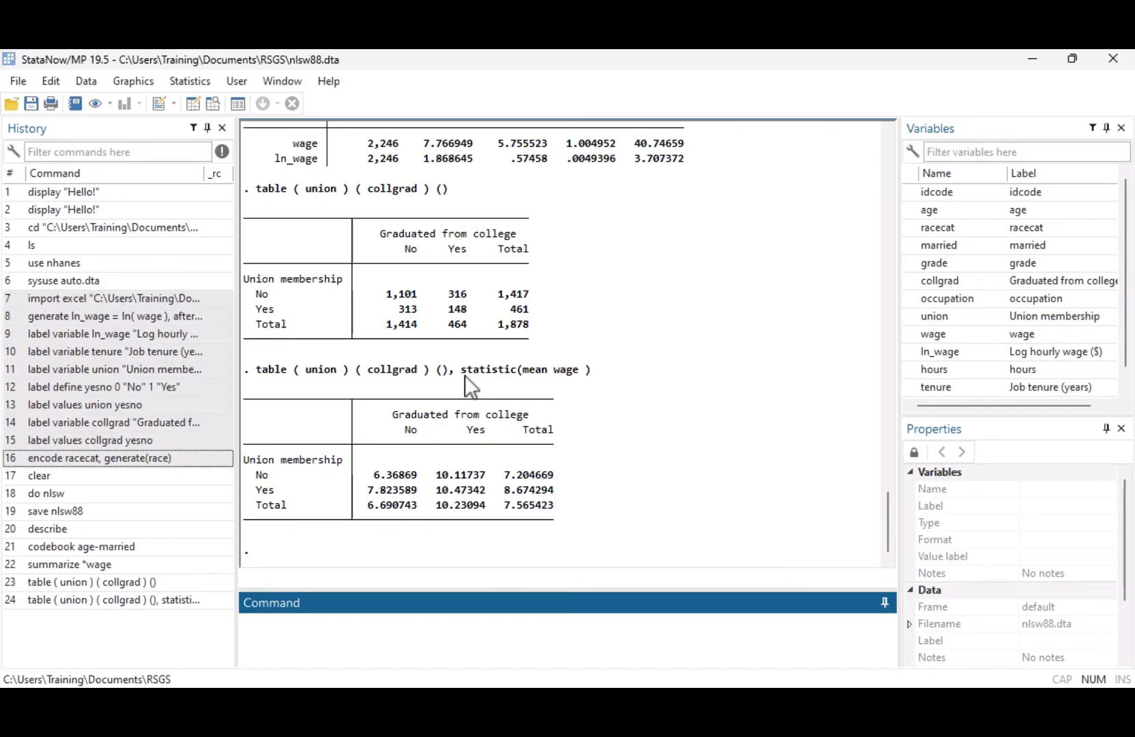
Step: Examine the statistic option in the table command and the mean wages of nonunion noncollege workers and union college graduates
left_click_drag(452, 373, 454, 374)
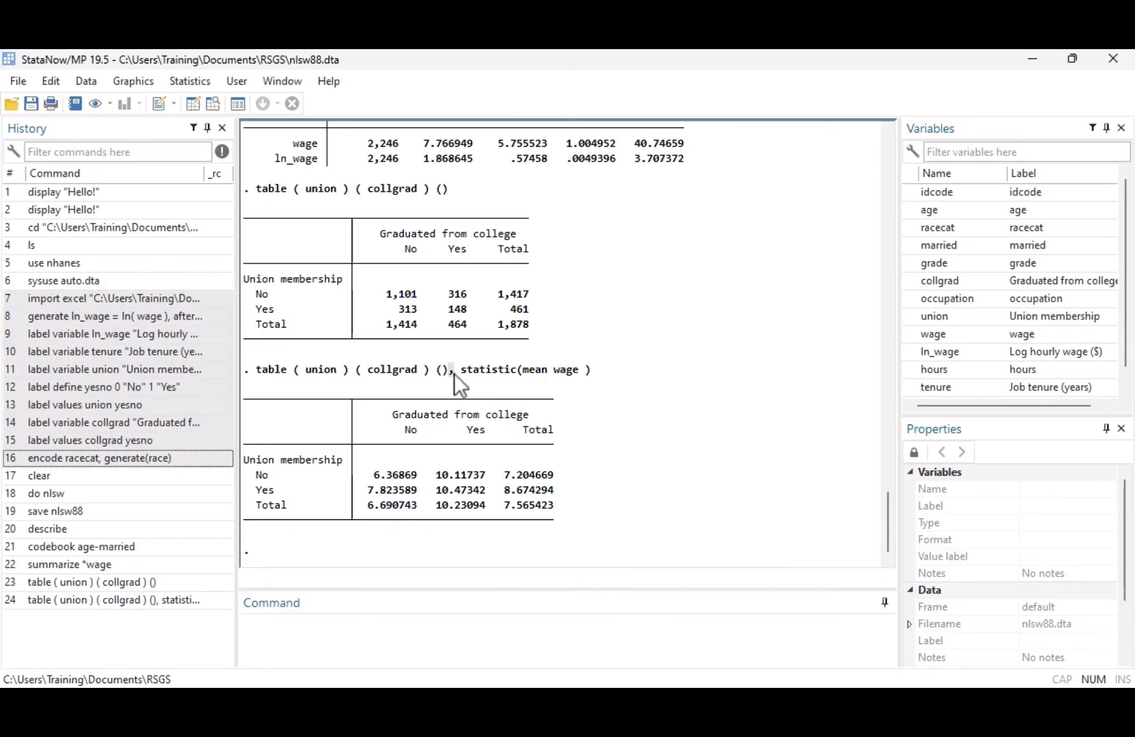
left_click_drag(597, 371, 606, 376)
left_click(608, 376)
left_click_drag(369, 475, 415, 474)
left_click_drag(434, 489, 486, 486)
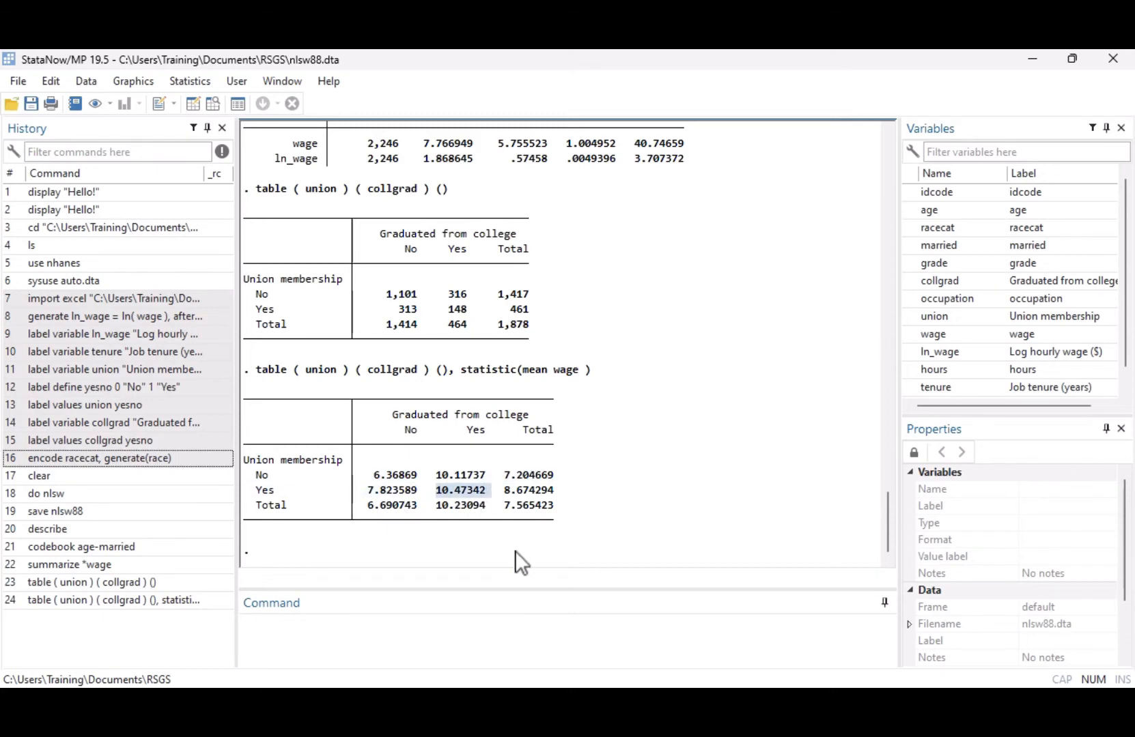
left_click(591, 539)
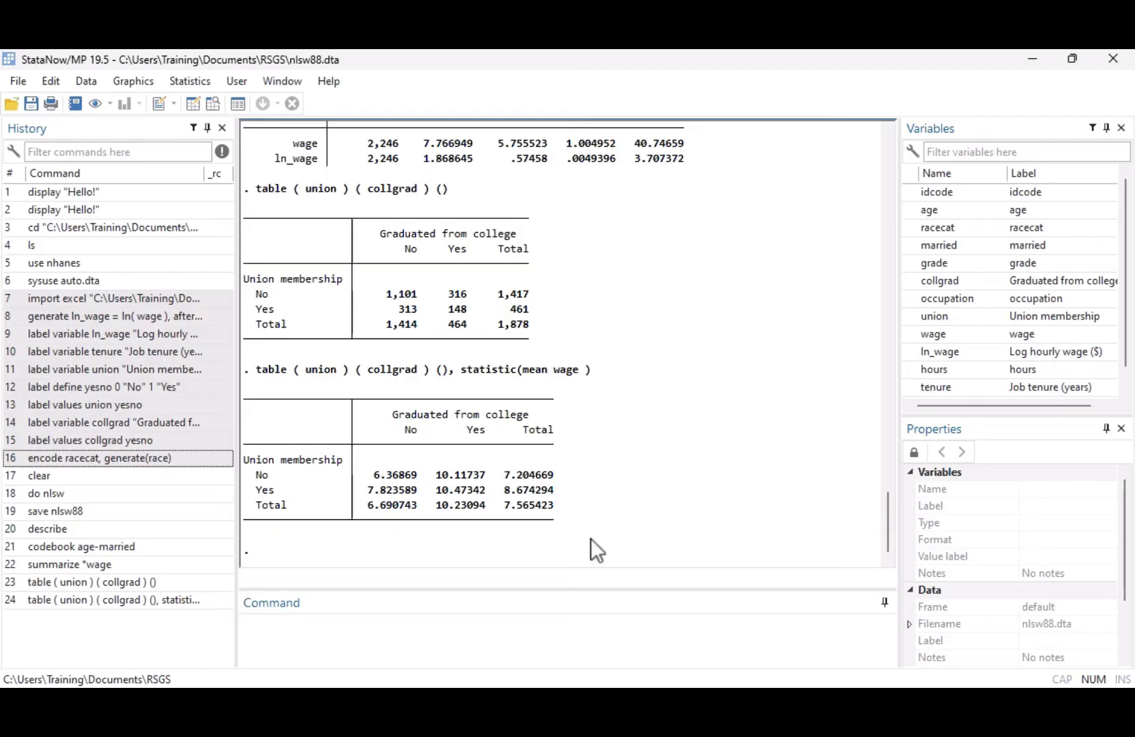
Step: Bring up the descriptive statistics table dialog with the command db dtable and choose tenure and hours as variables
left_click(192, 82)
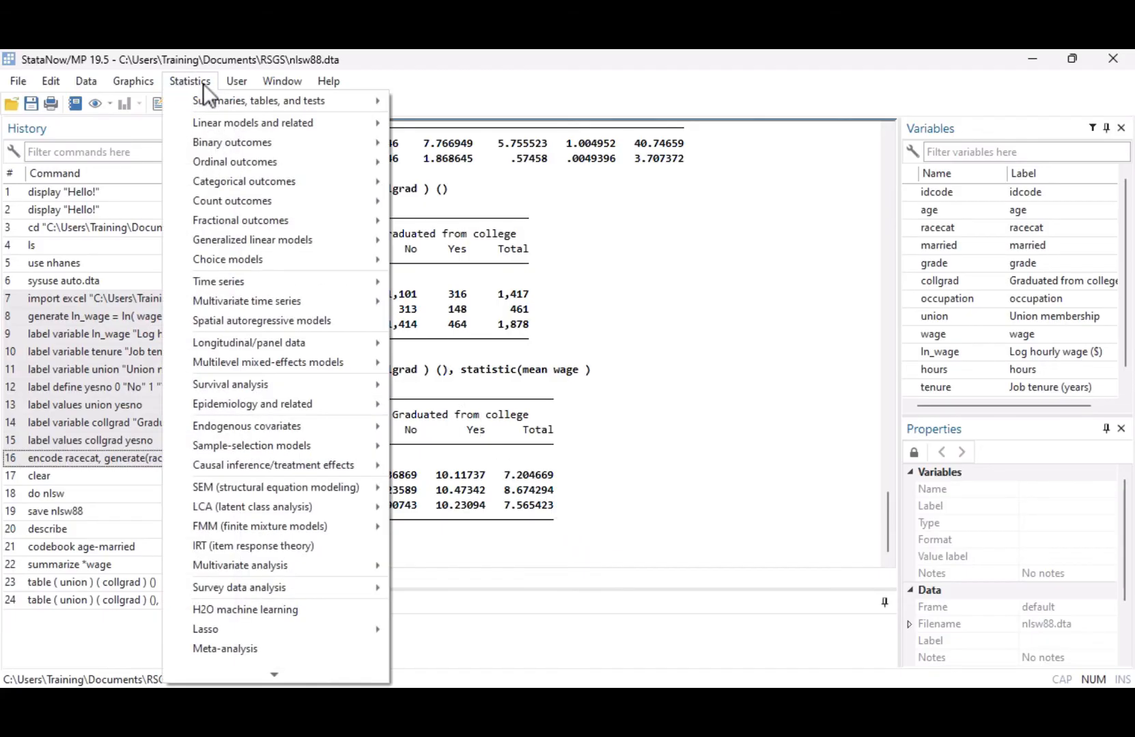
mouse_move(193, 102)
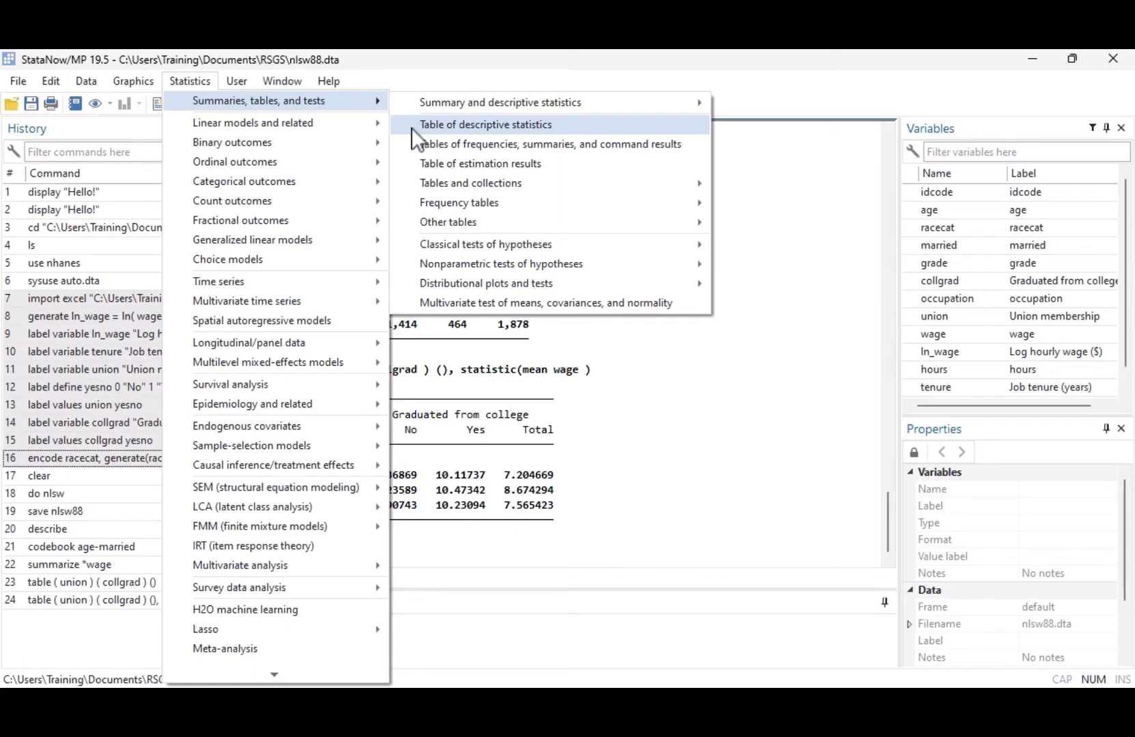
left_click(508, 644)
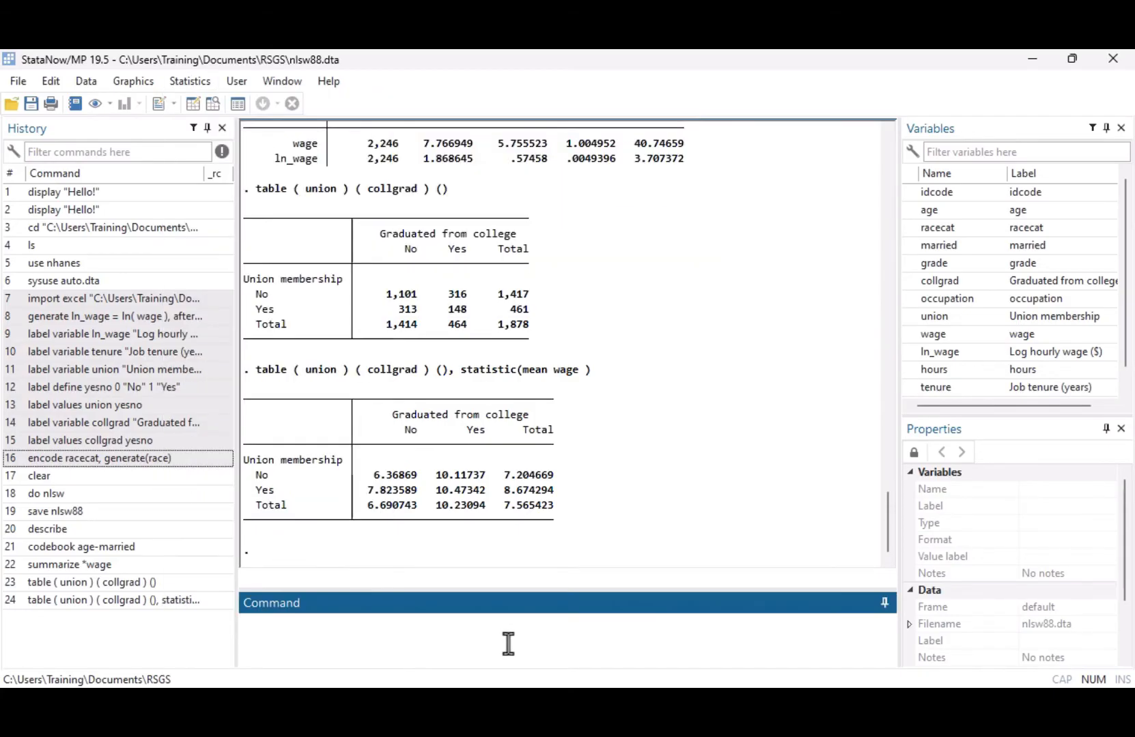
type("db dtable")
key("Return")
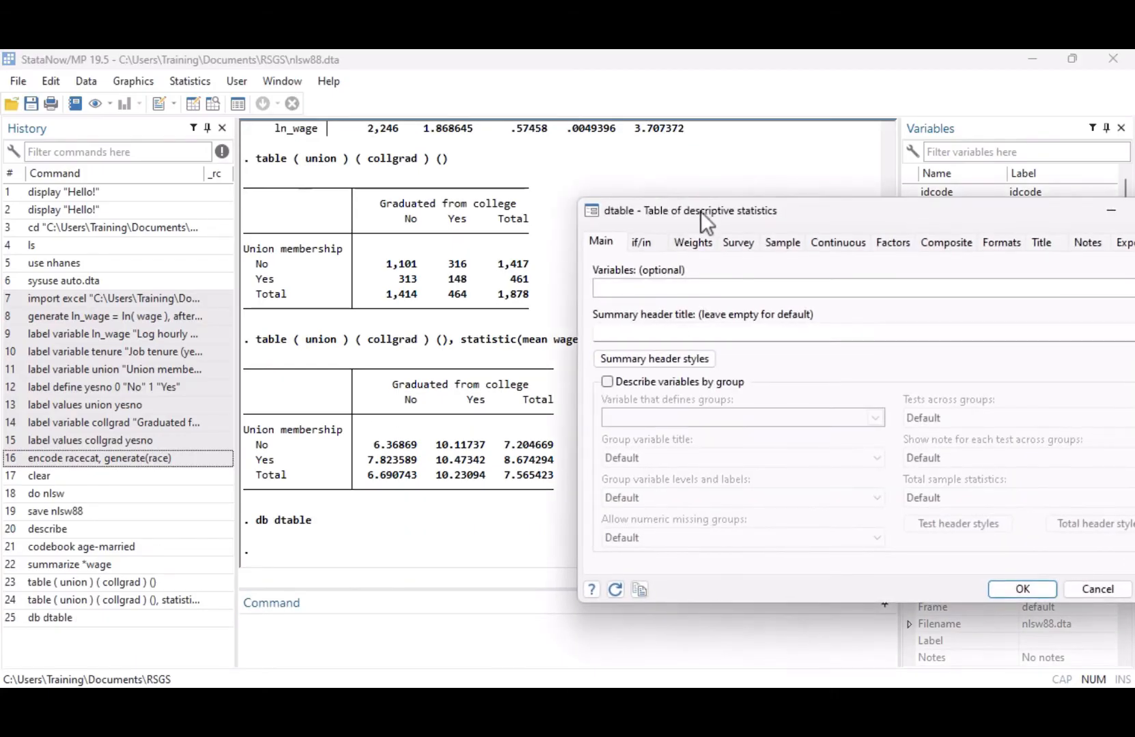
left_click_drag(700, 211, 594, 158)
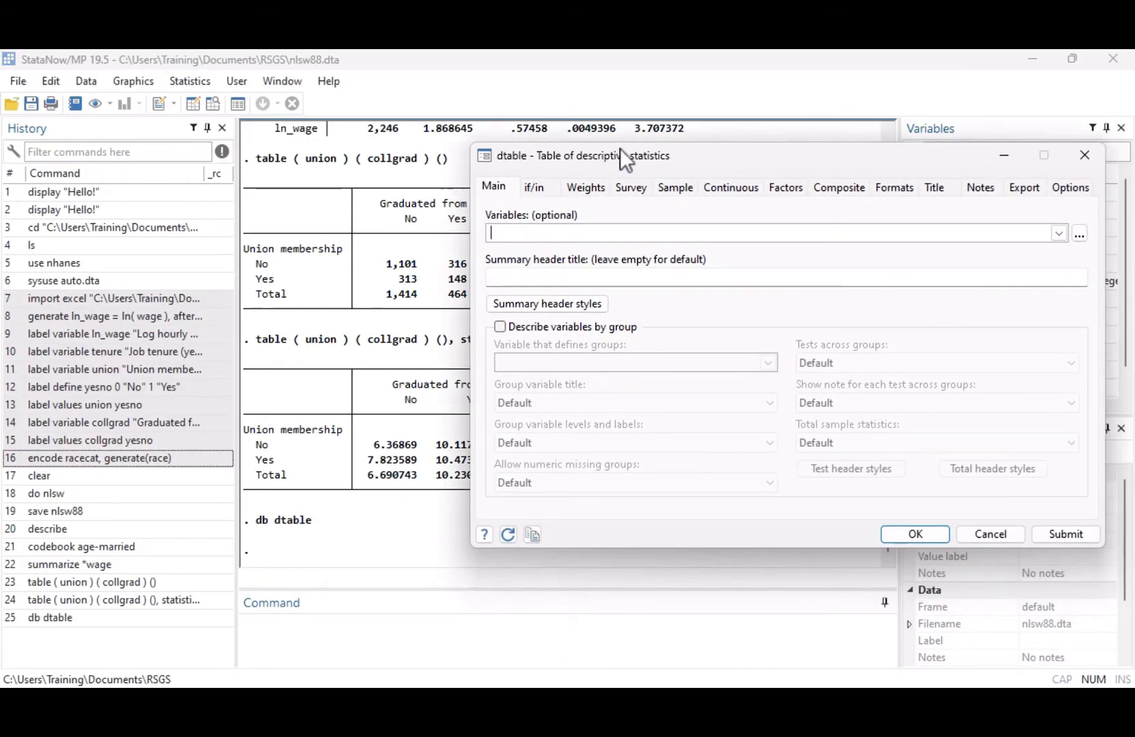
left_click(1059, 233)
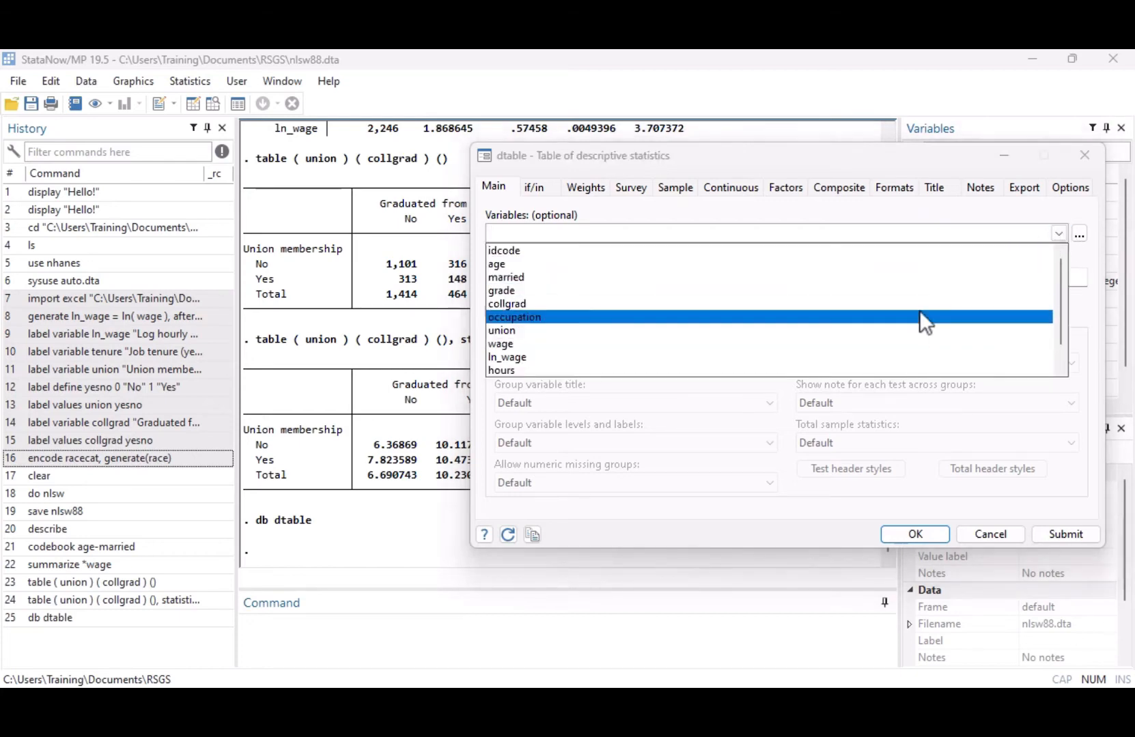
scroll(912, 323, "down", 1)
left_click(895, 356)
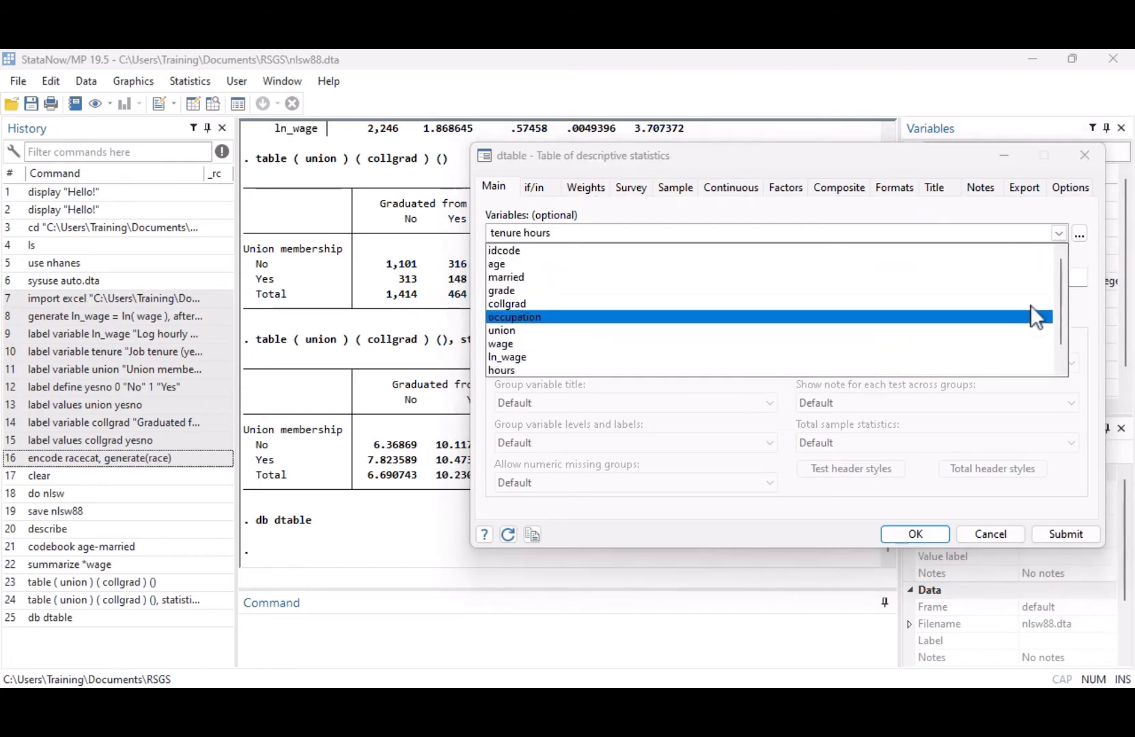
Step: Add union and race to the variable list as factor variables and produce the descriptive statistics table, keeping its dialog available
left_click(1084, 236)
left_click(1084, 236)
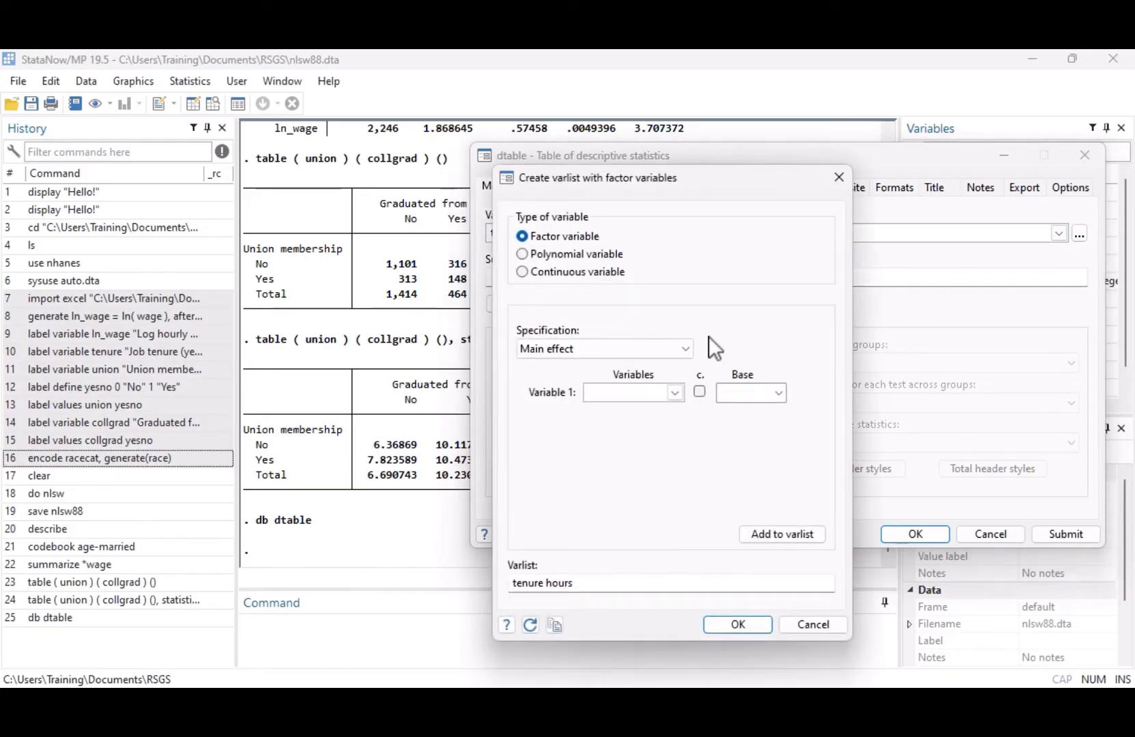
left_click(675, 392)
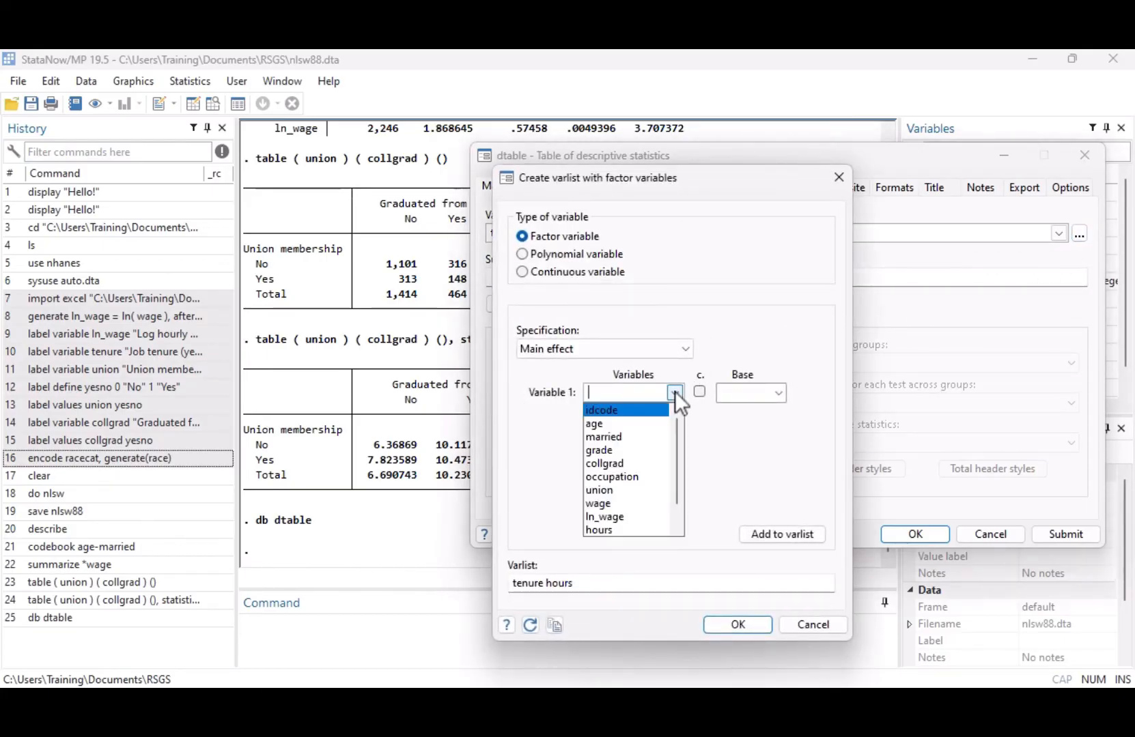
left_click(640, 486)
left_click(783, 539)
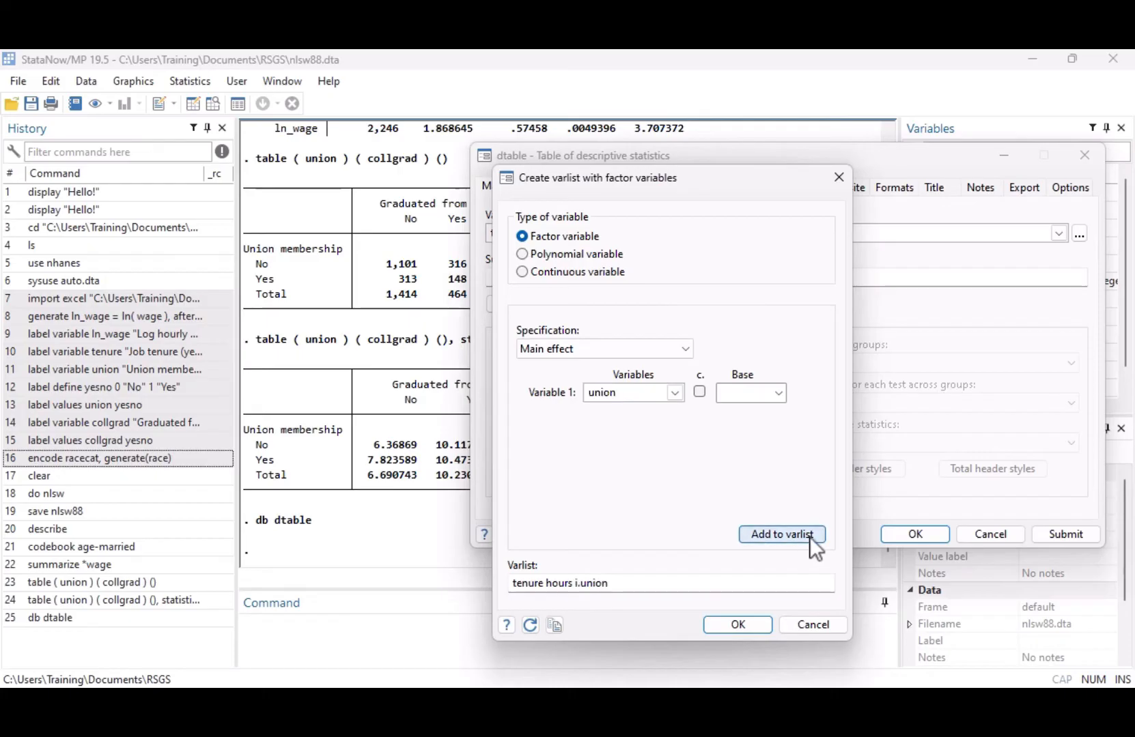
left_click(674, 393)
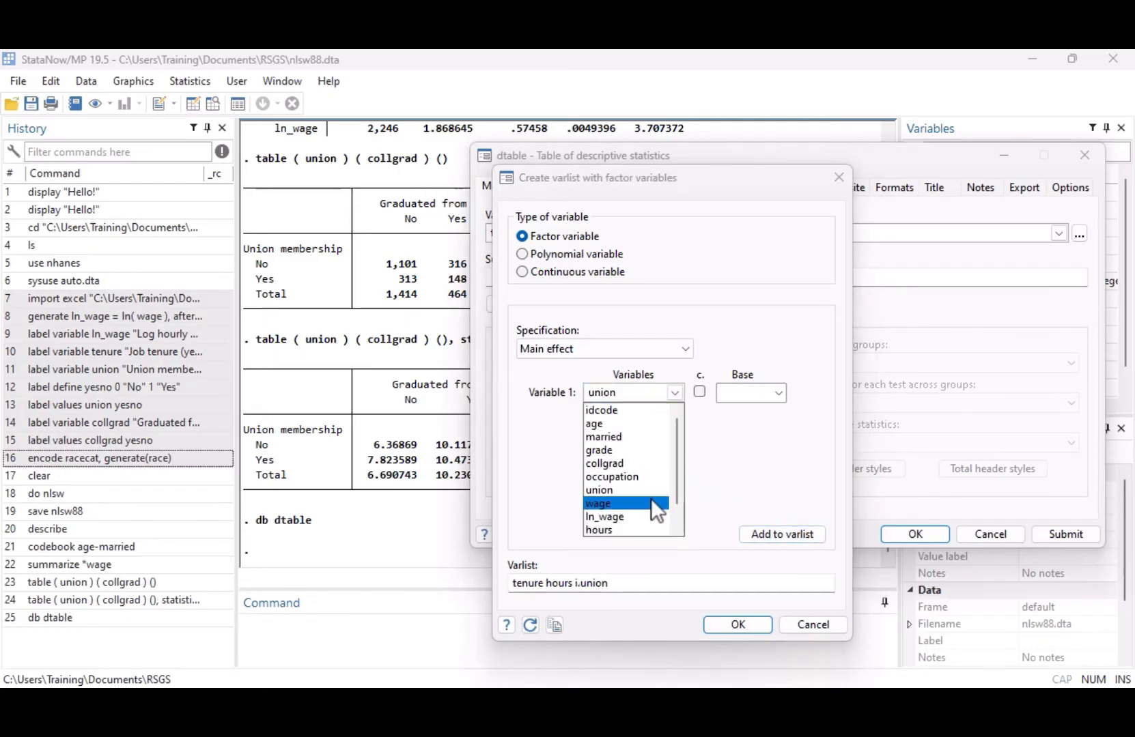
scroll(651, 499, "down", 1)
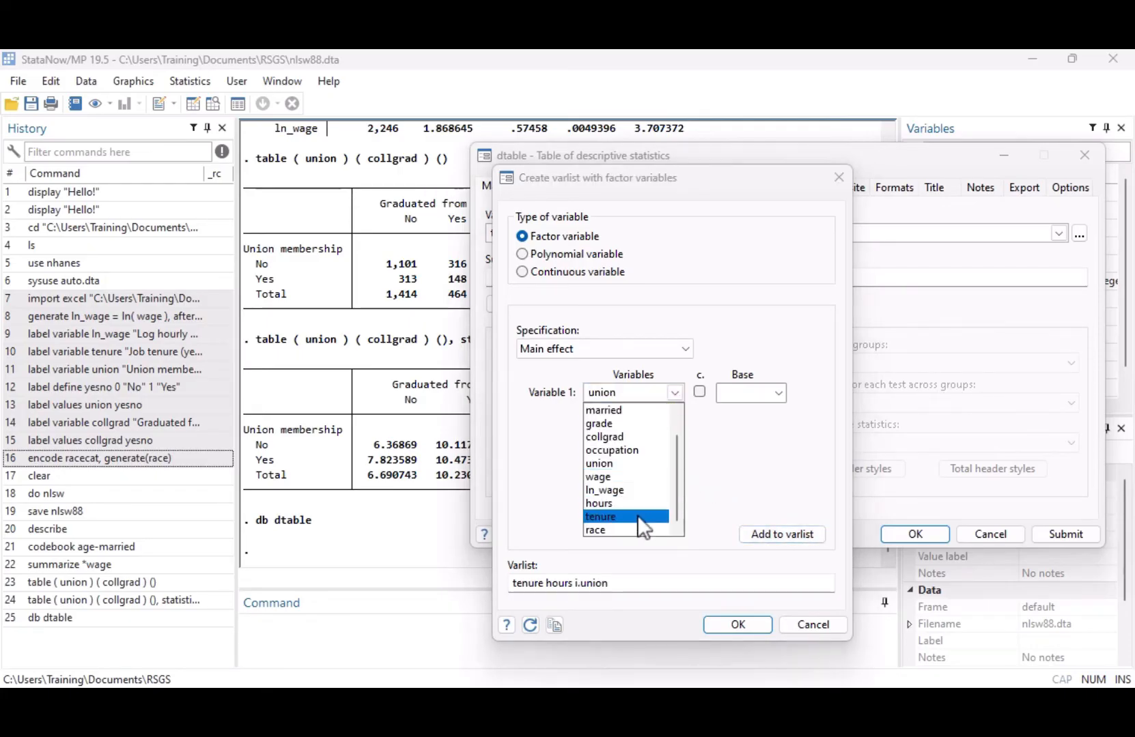
left_click(639, 527)
left_click(810, 542)
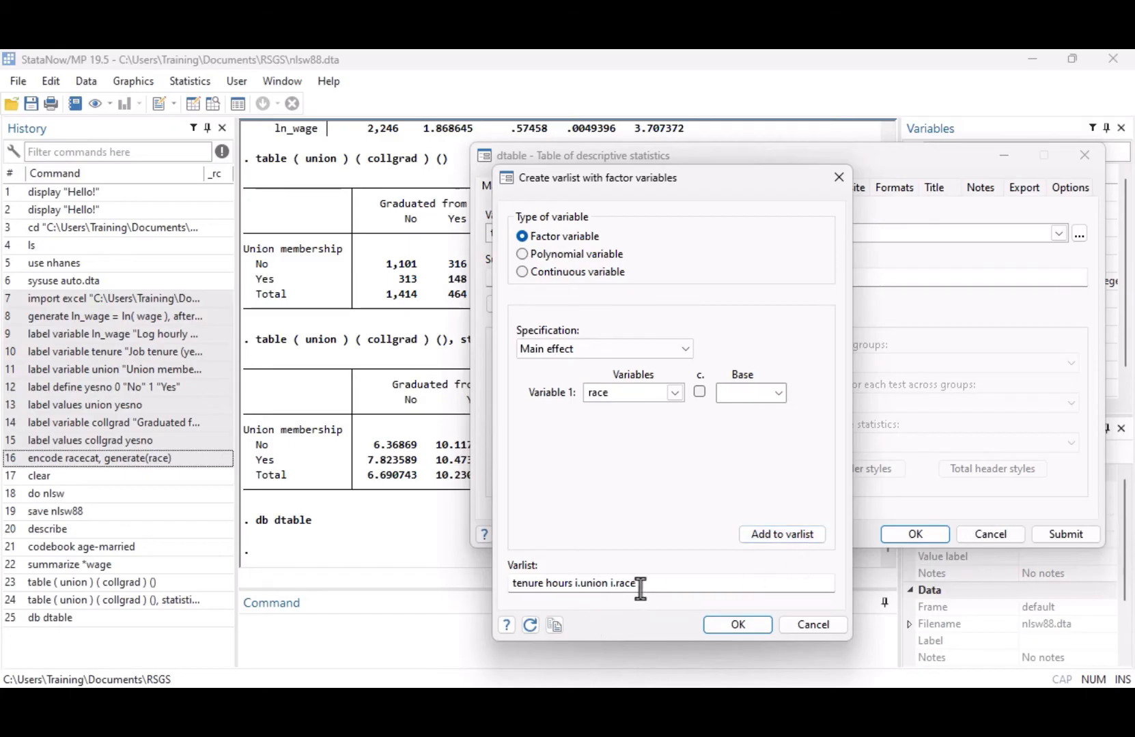
left_click_drag(638, 586, 569, 592)
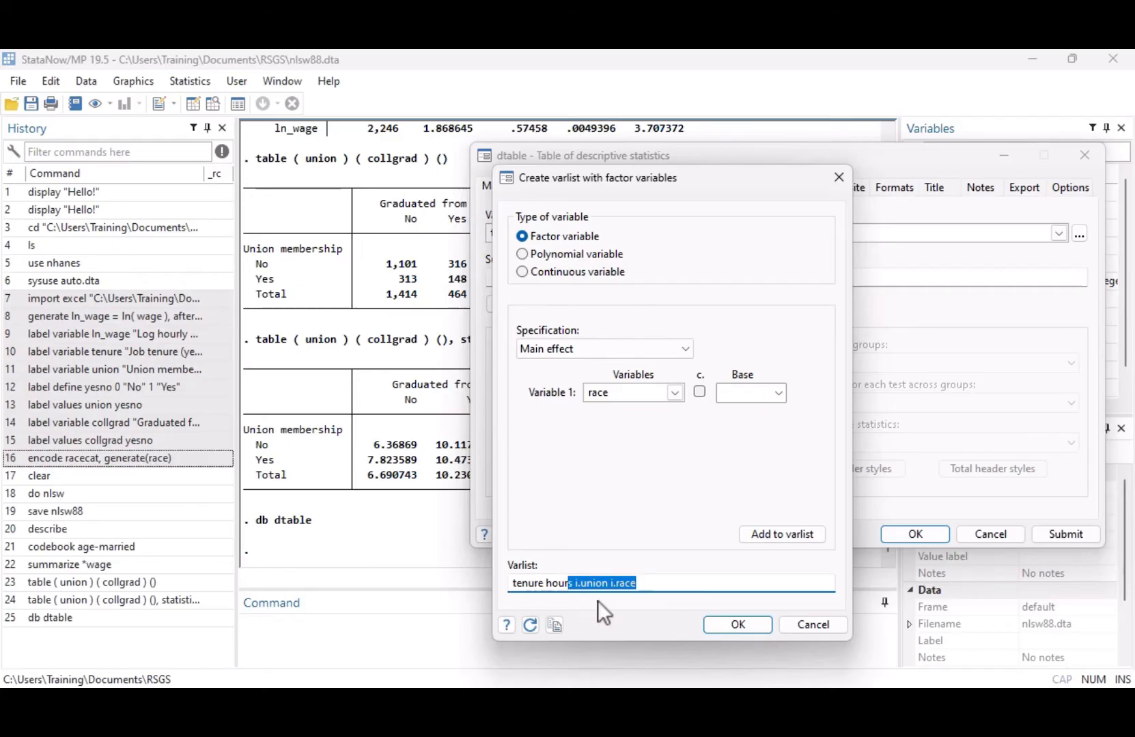
left_click(760, 625)
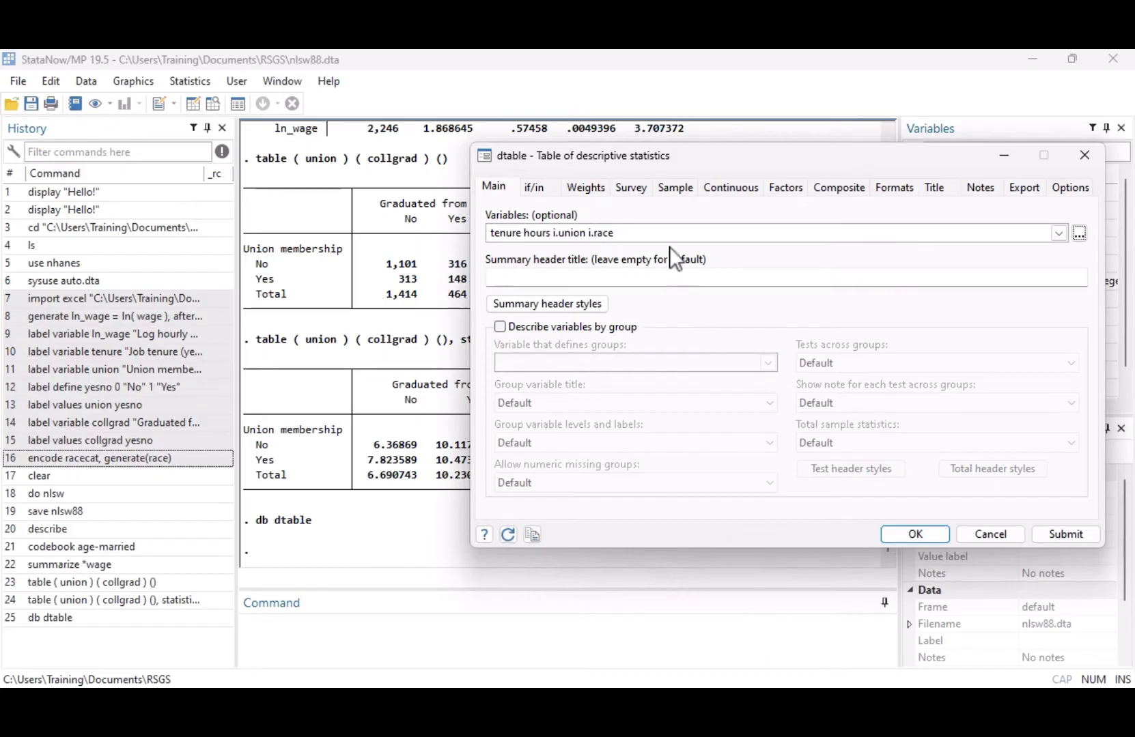
left_click_drag(666, 233, 492, 233)
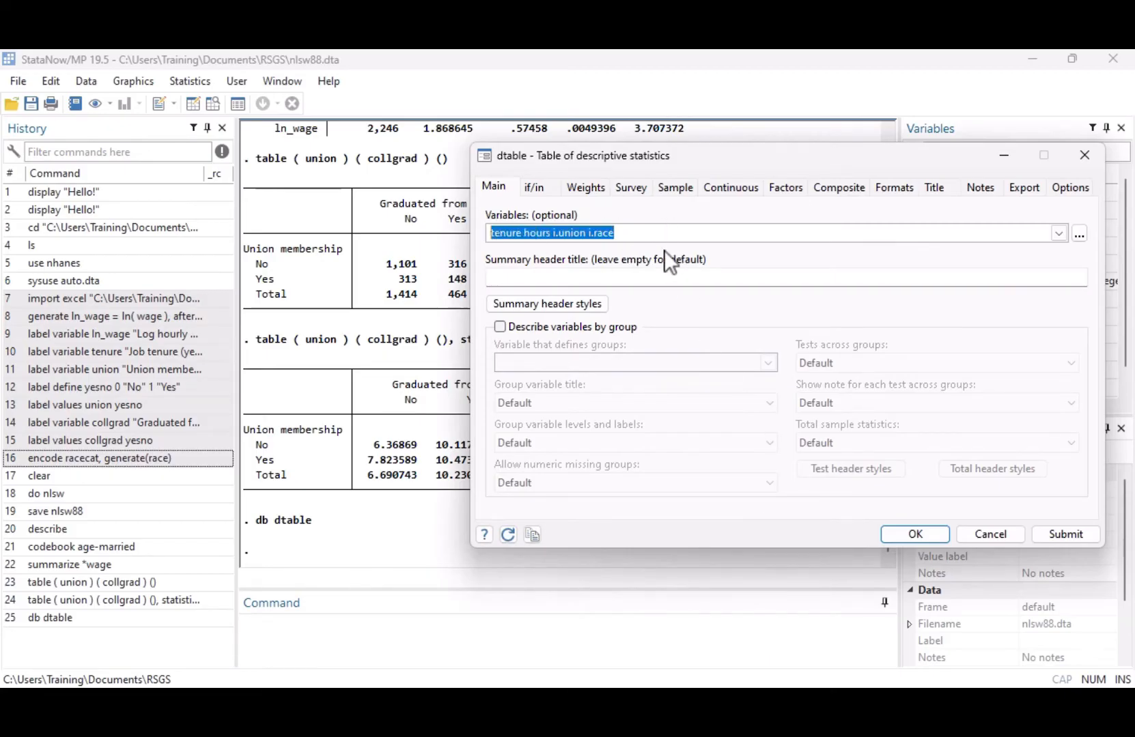
left_click(1037, 533)
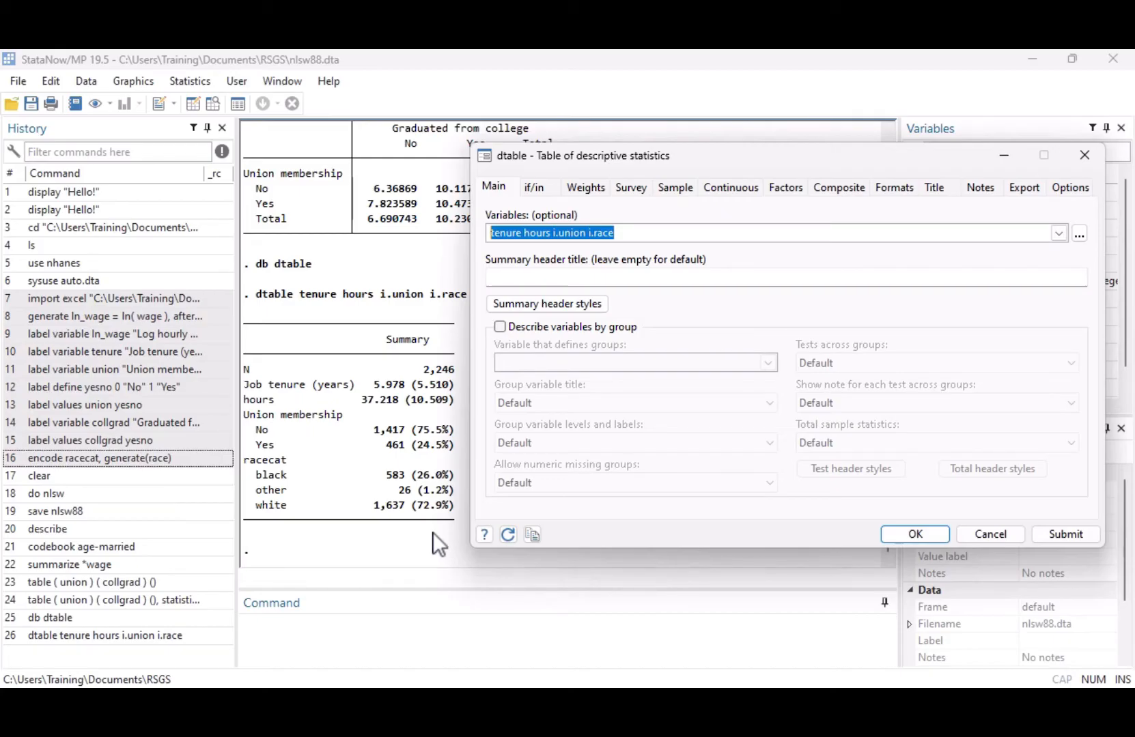
Step: Describe the variables by group using collgrad, produce the grouped table, and review the by(collgrad) option in its command
left_click(736, 190)
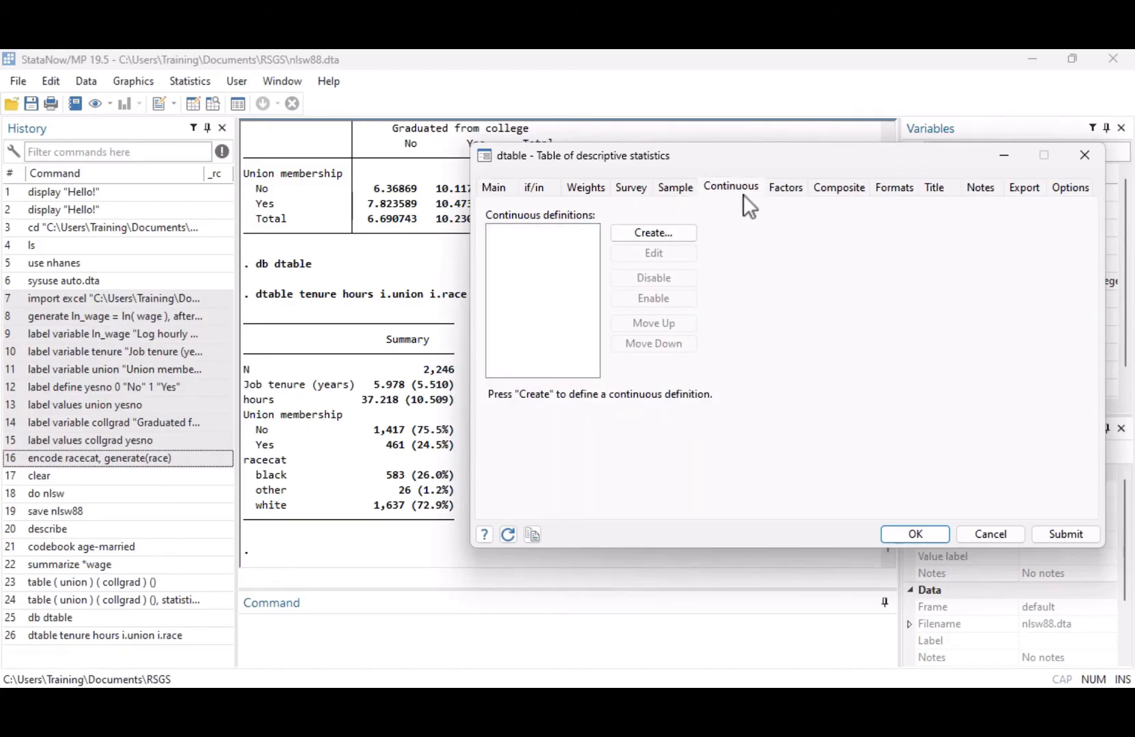
left_click(785, 190)
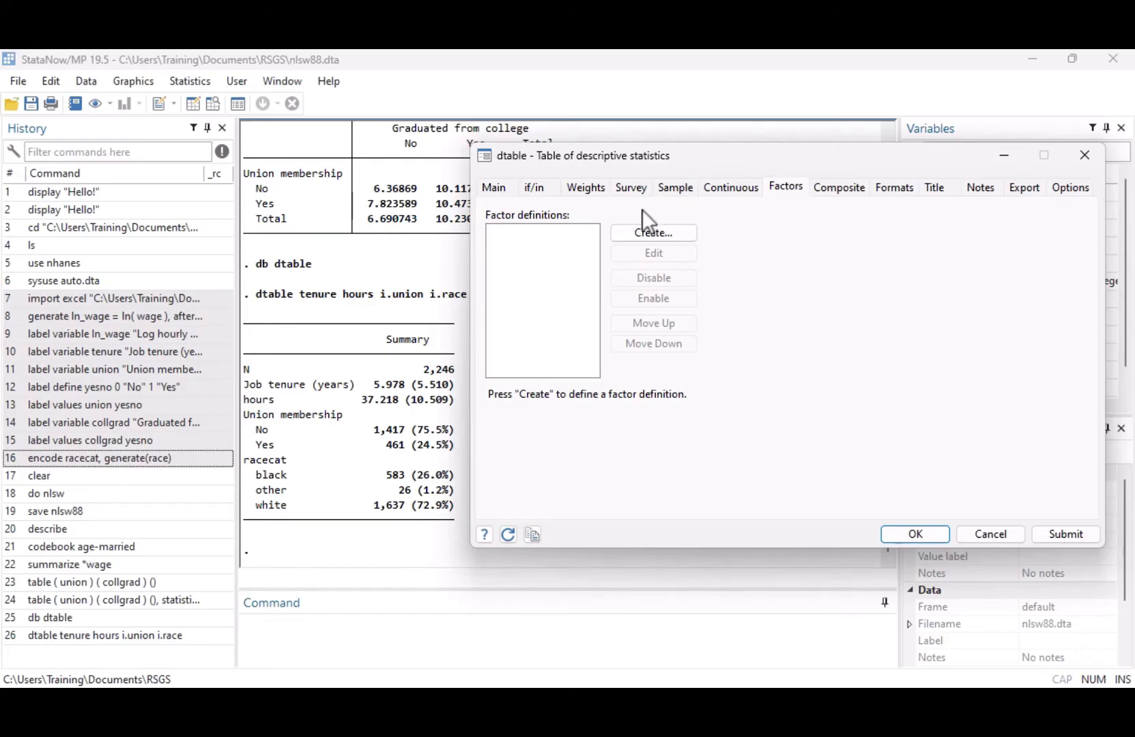
left_click(495, 188)
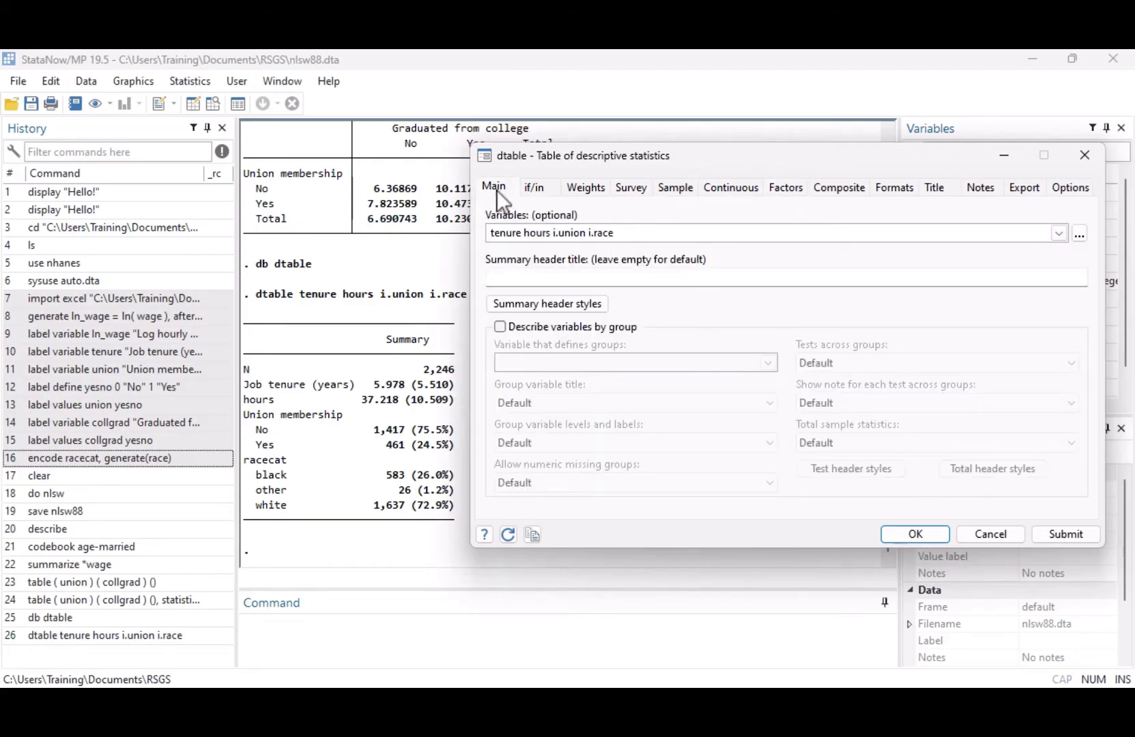
left_click(499, 327)
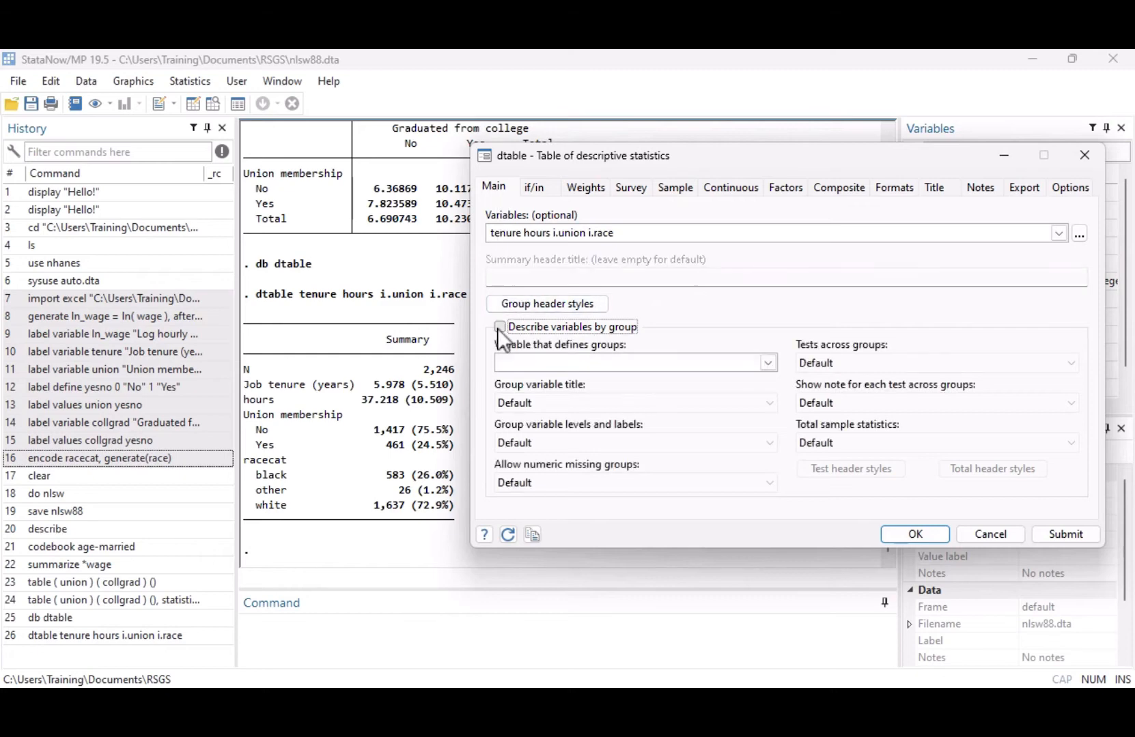
left_click(768, 362)
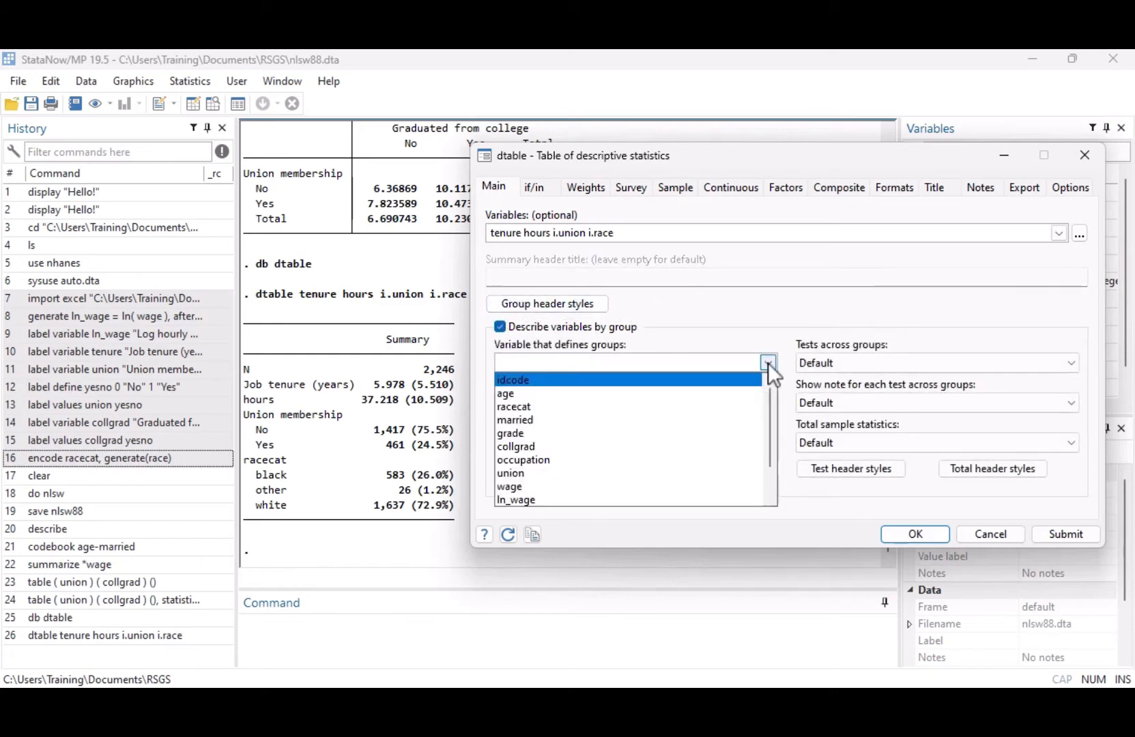
left_click(708, 441)
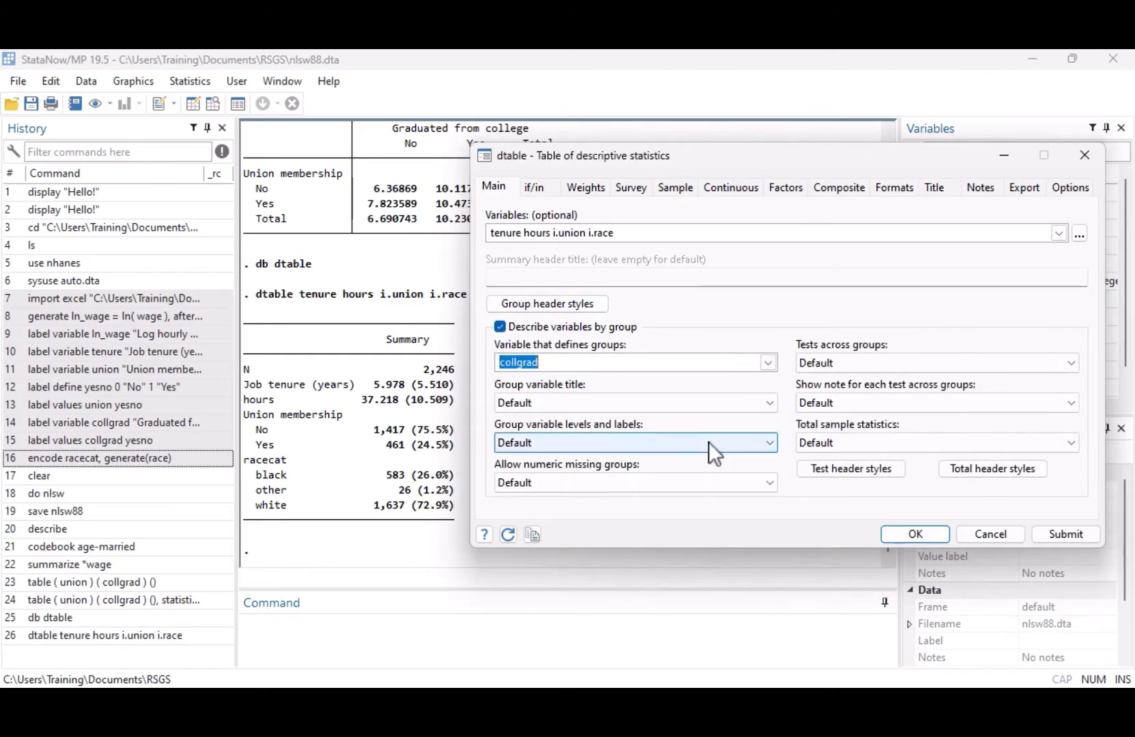
left_click(941, 536)
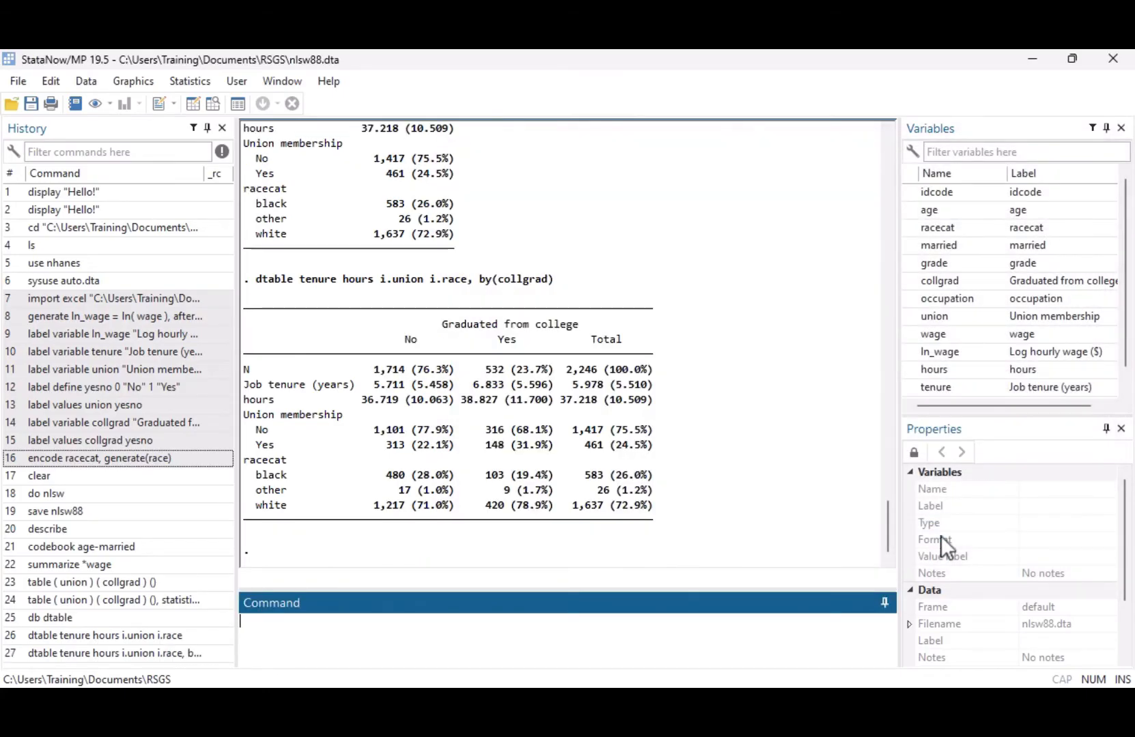
left_click_drag(466, 279, 549, 283)
left_click(760, 430)
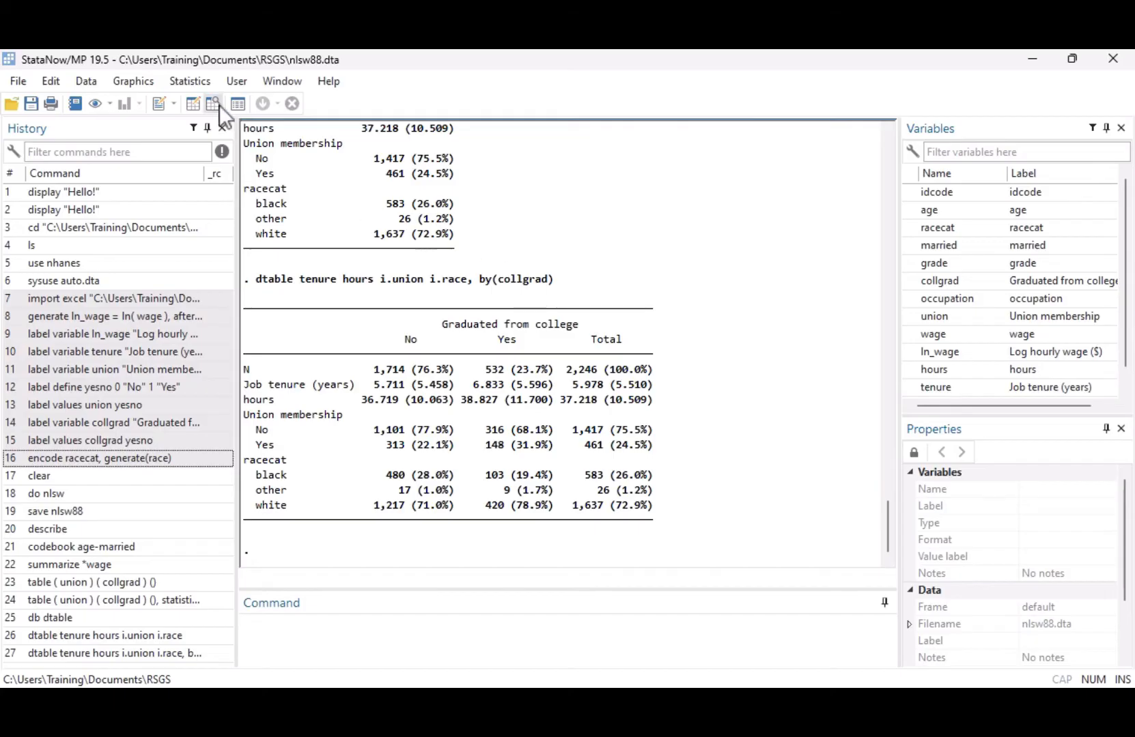
Step: Create a density histogram of the continuous variable ln_wage, keeping its settings dialog available, and return to that dialog
left_click(137, 85)
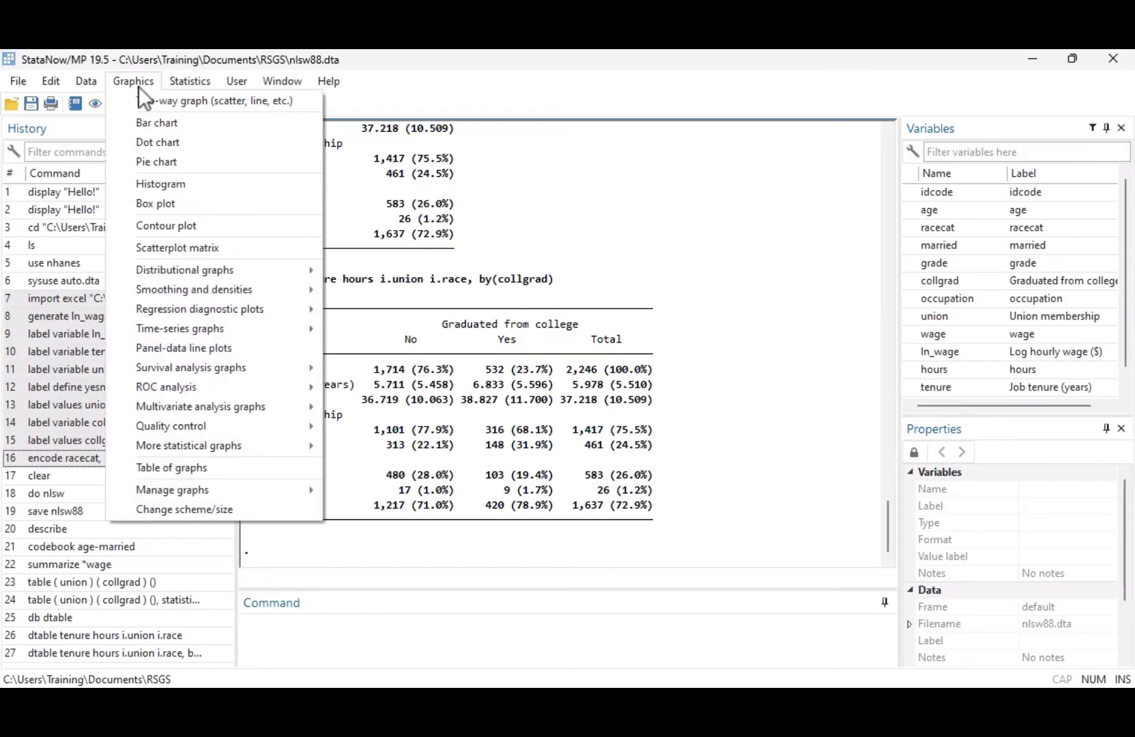
left_click(122, 185)
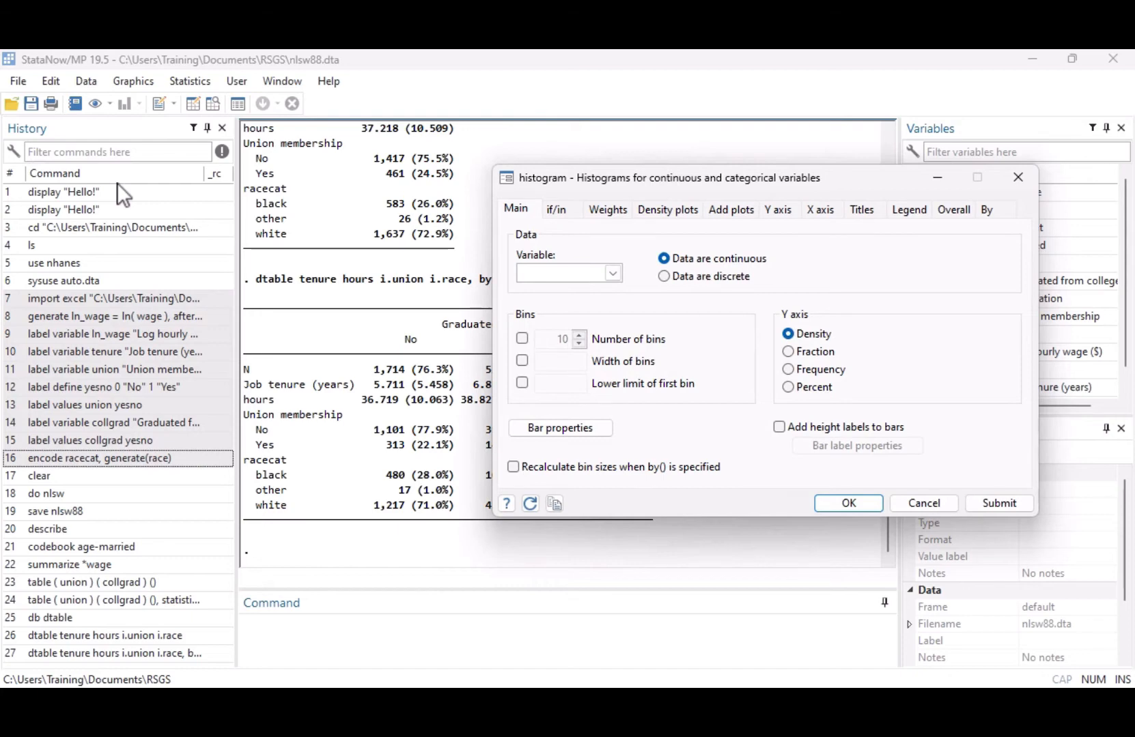
left_click(612, 274)
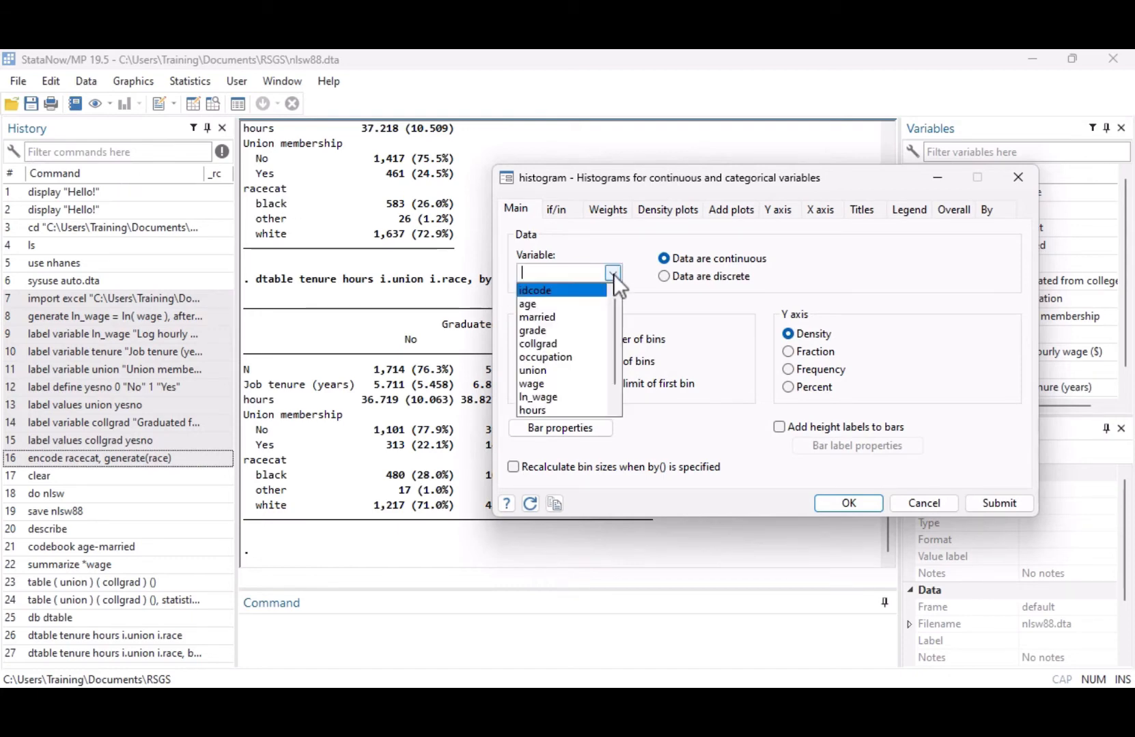
left_click(583, 394)
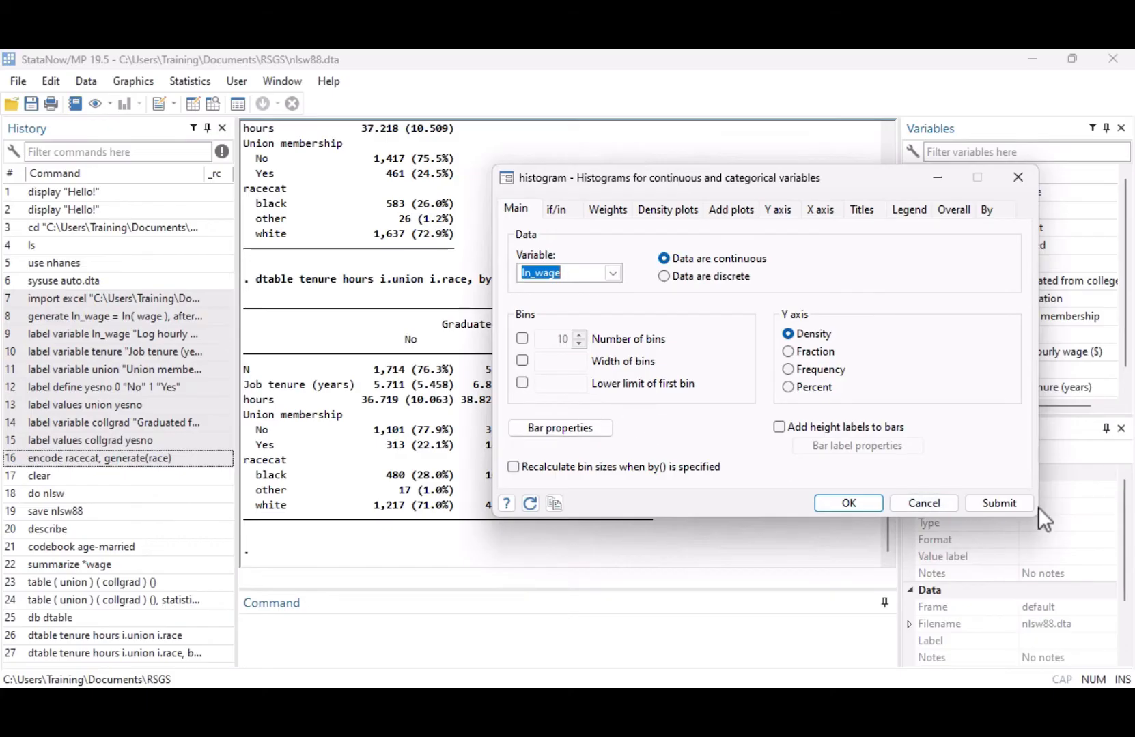
left_click(1019, 504)
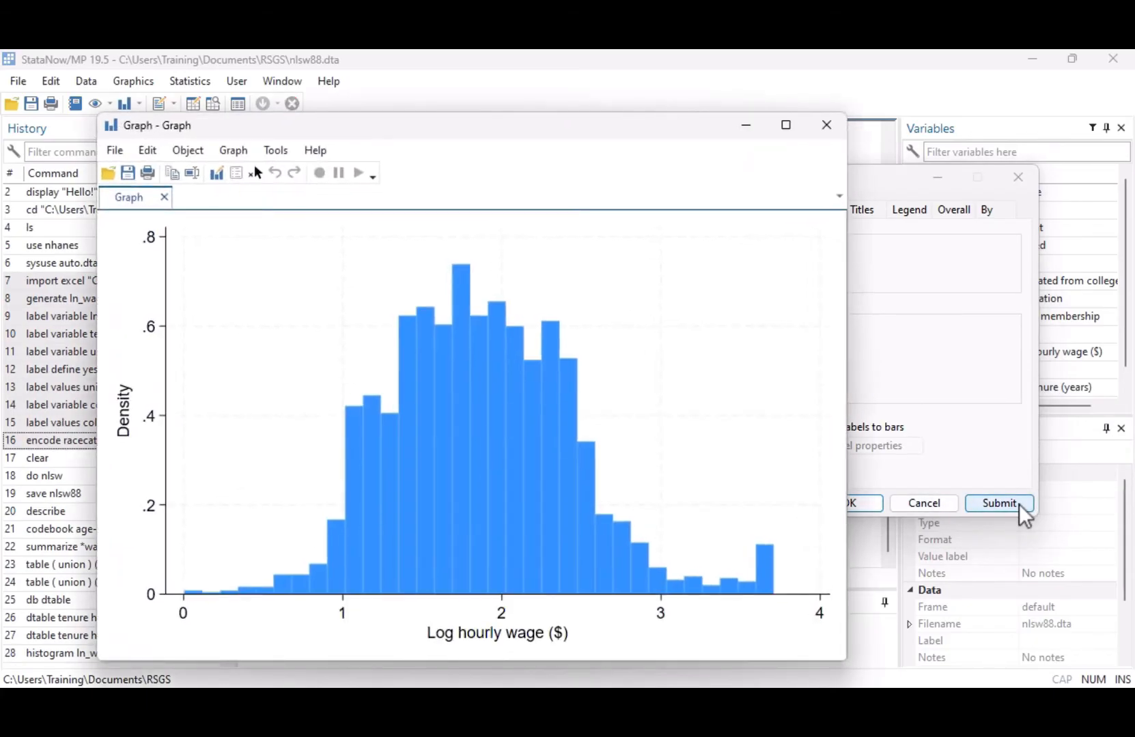
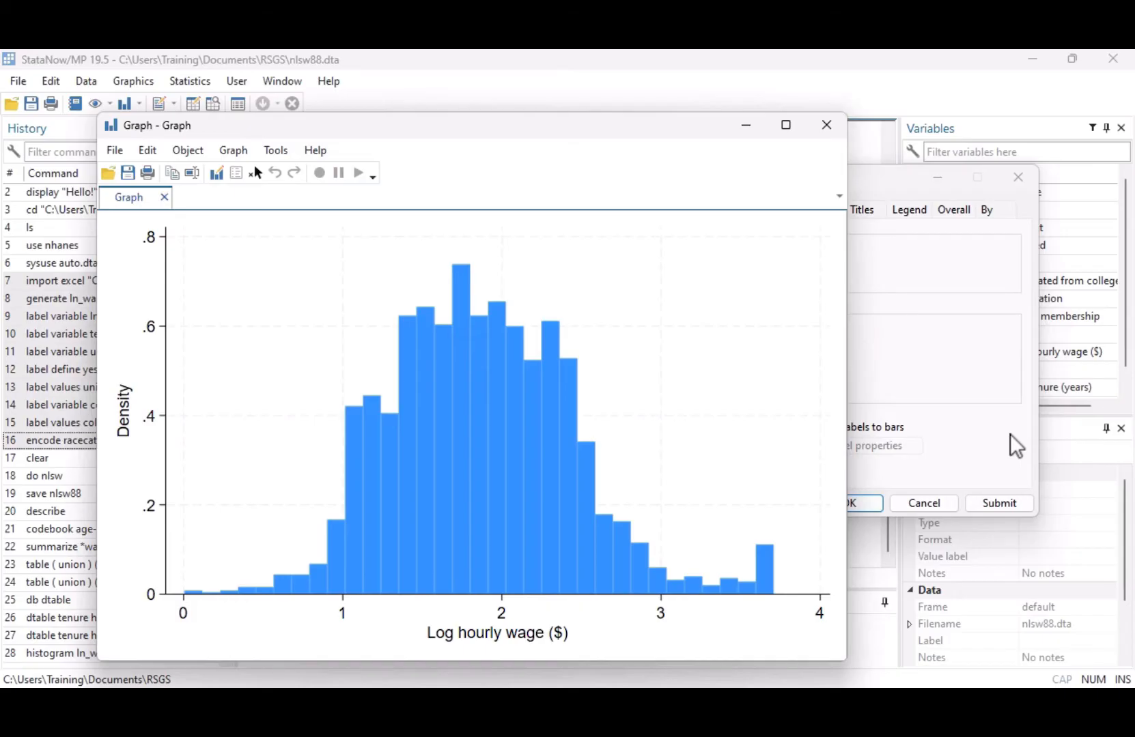
left_click(1010, 434)
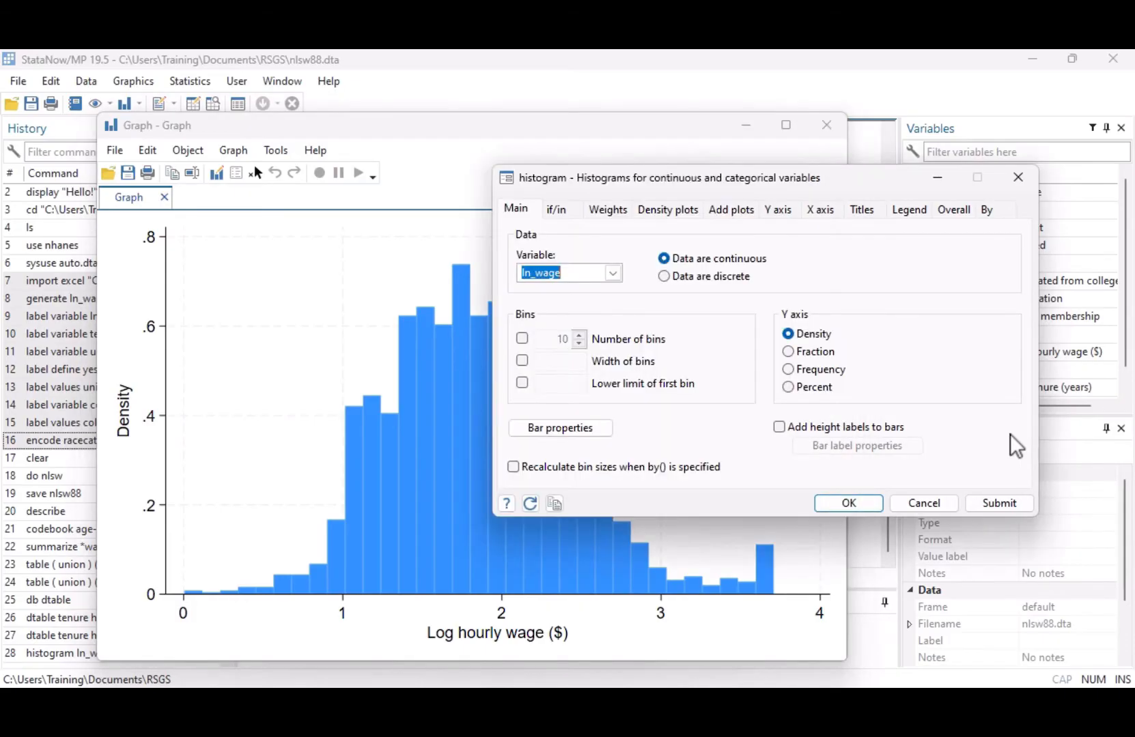
Step: Add a normal-density plot to the histogram of ln_wage and draw the graph
left_click(685, 216)
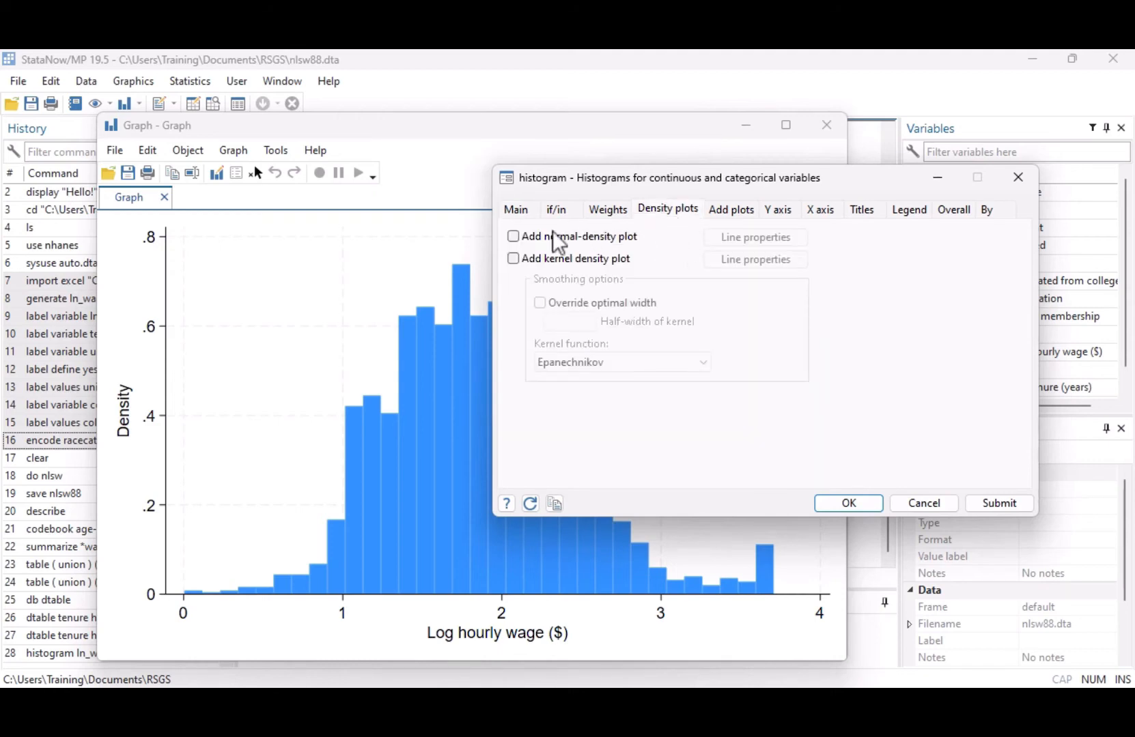
left_click(514, 237)
left_click(876, 506)
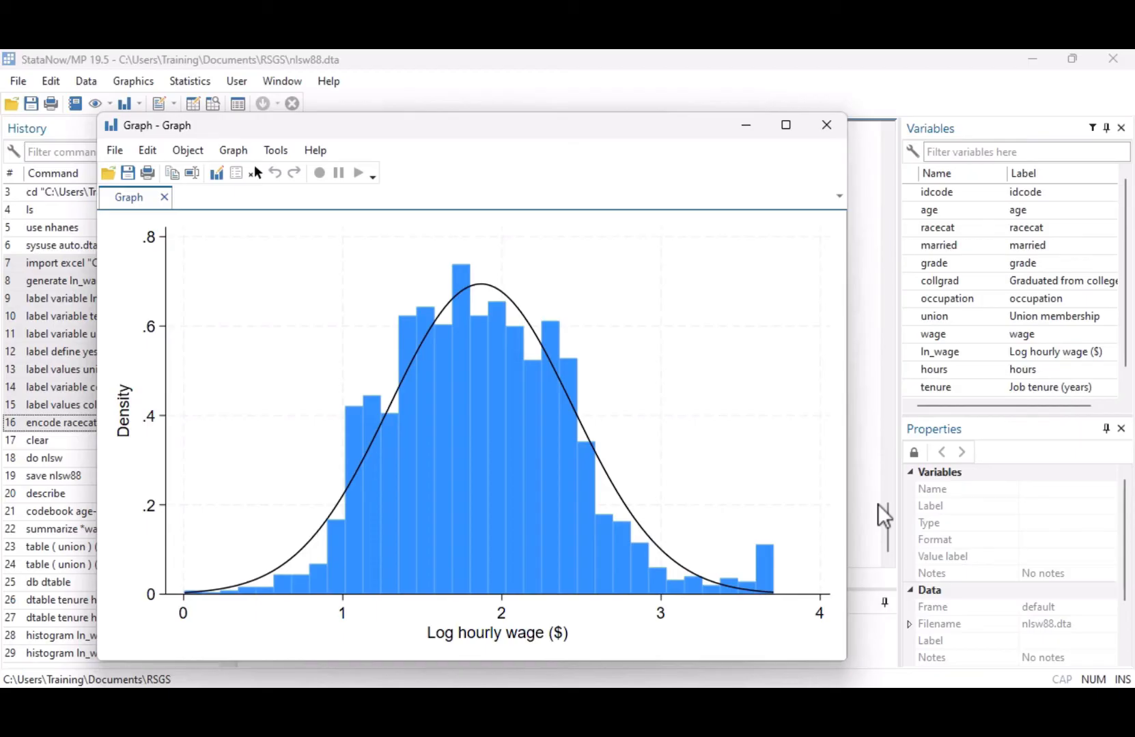
Step: Create a two-way scatterplot with ln_wage as the Y variable and tenure as the X variable, and draw it
left_click(154, 83)
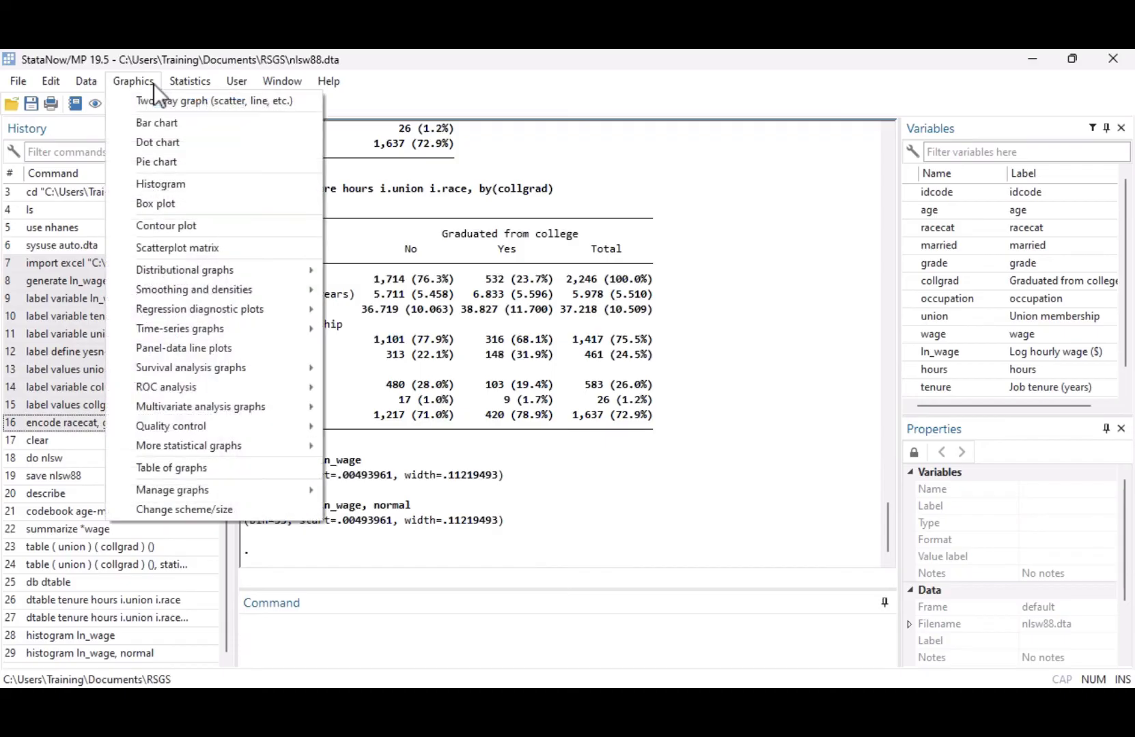
left_click(123, 104)
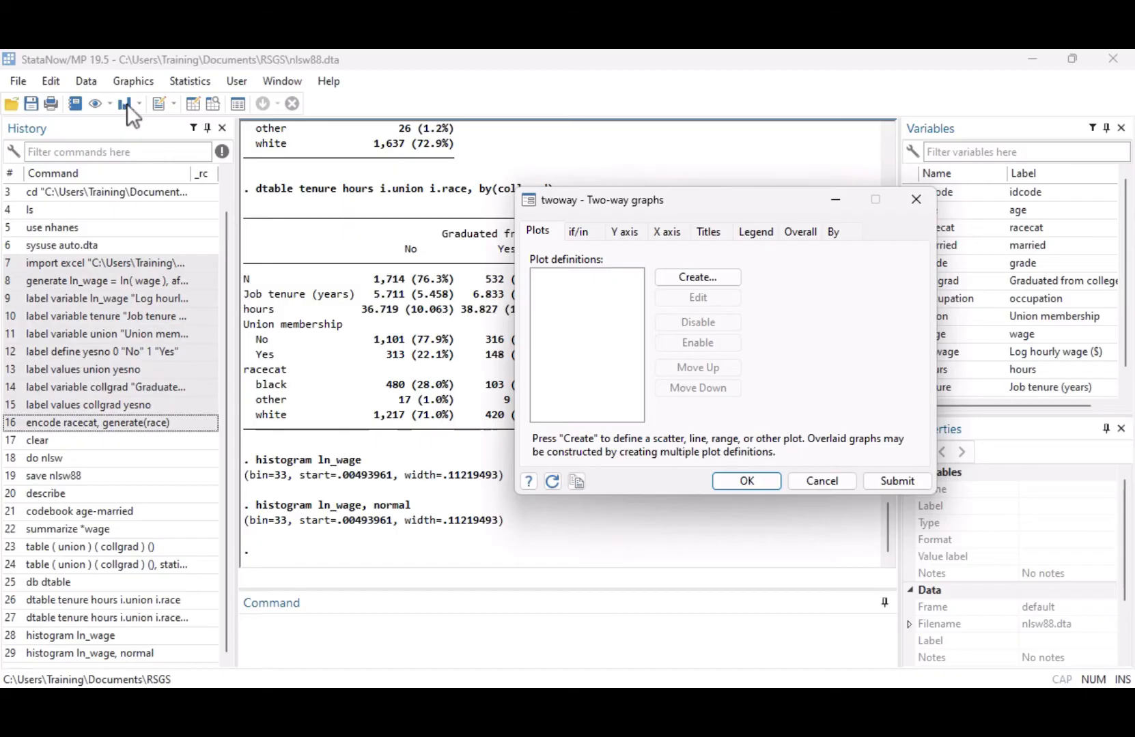
left_click(671, 282)
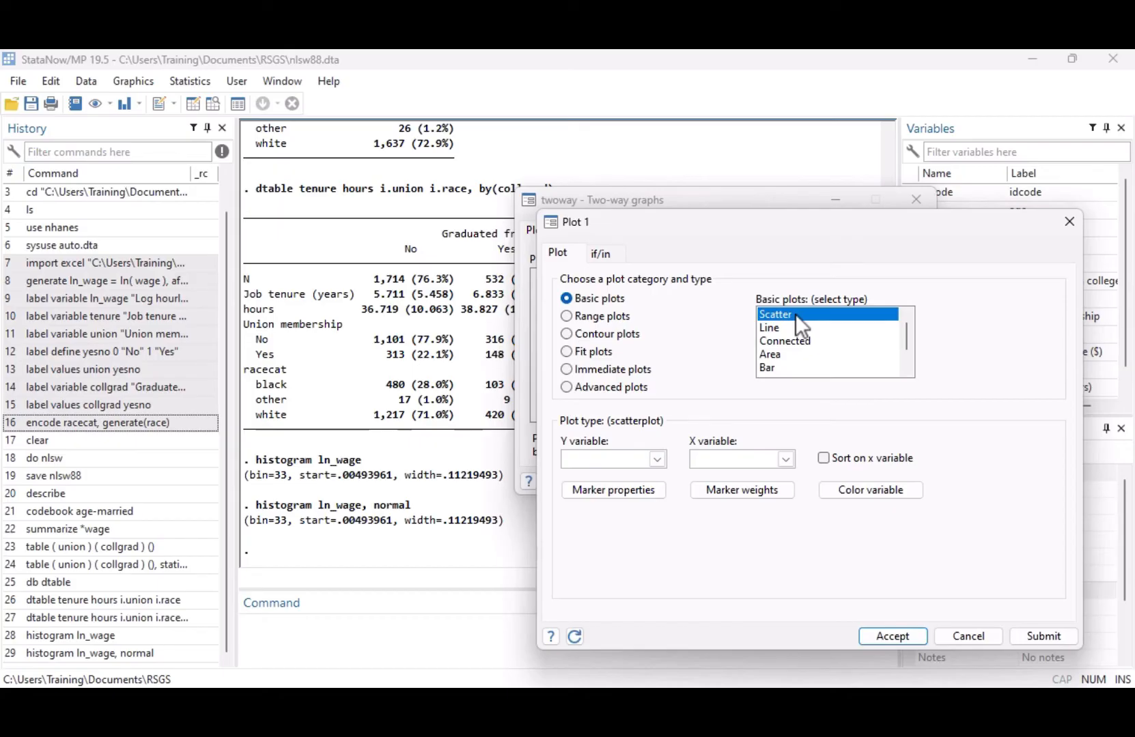
left_click(657, 459)
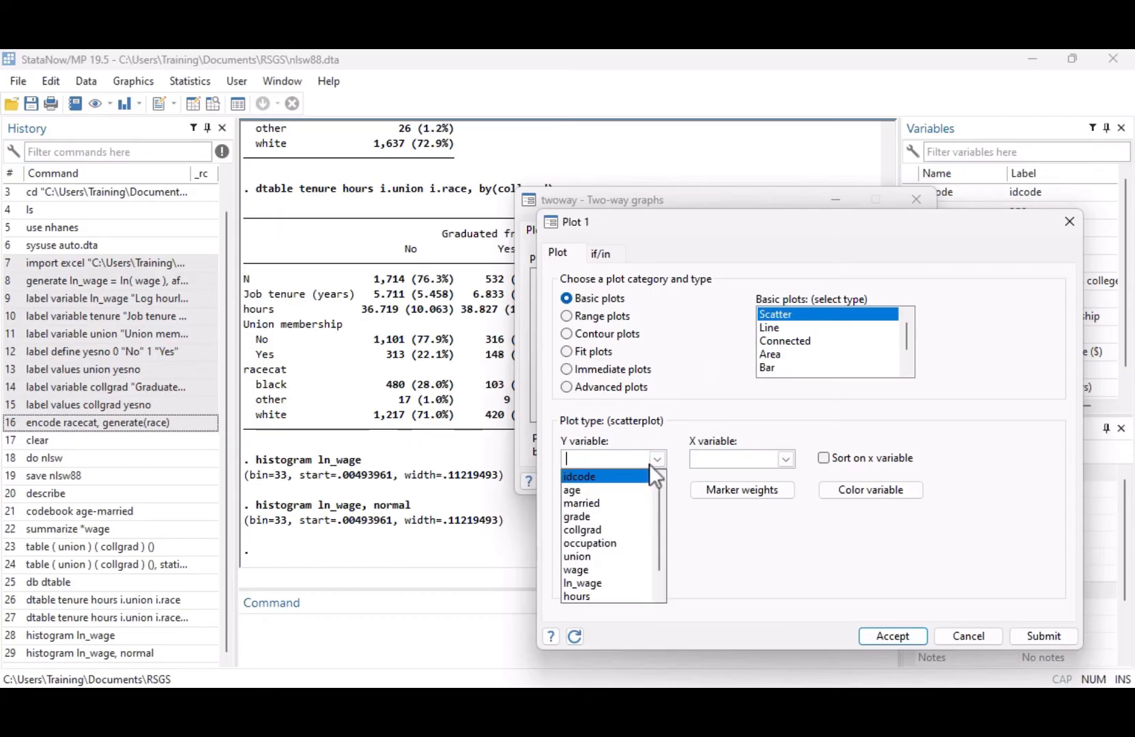
left_click(633, 582)
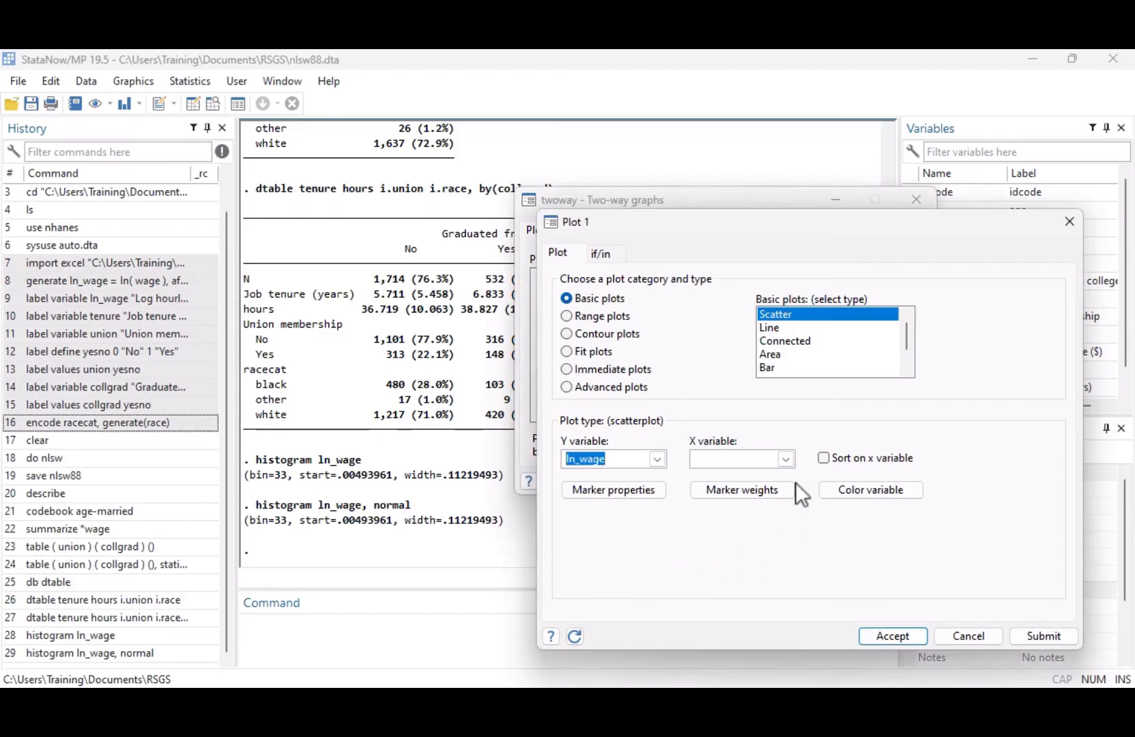
left_click(790, 462)
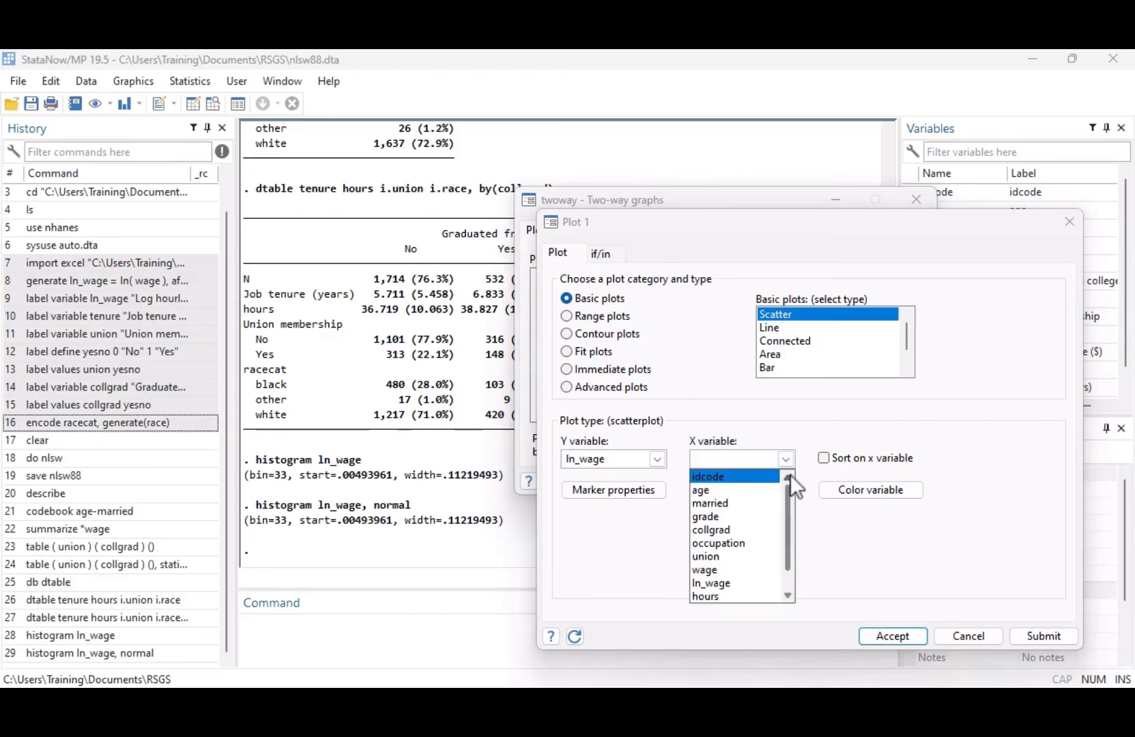
scroll(769, 510, "down", 1)
left_click(755, 579)
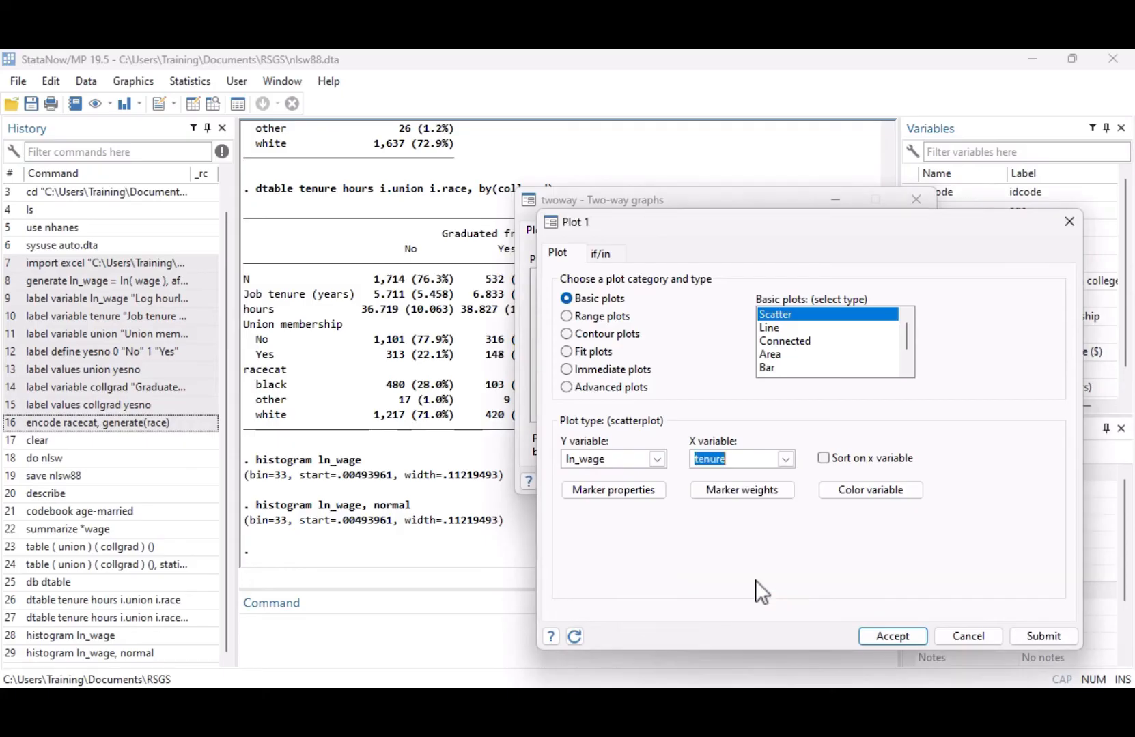
left_click(909, 634)
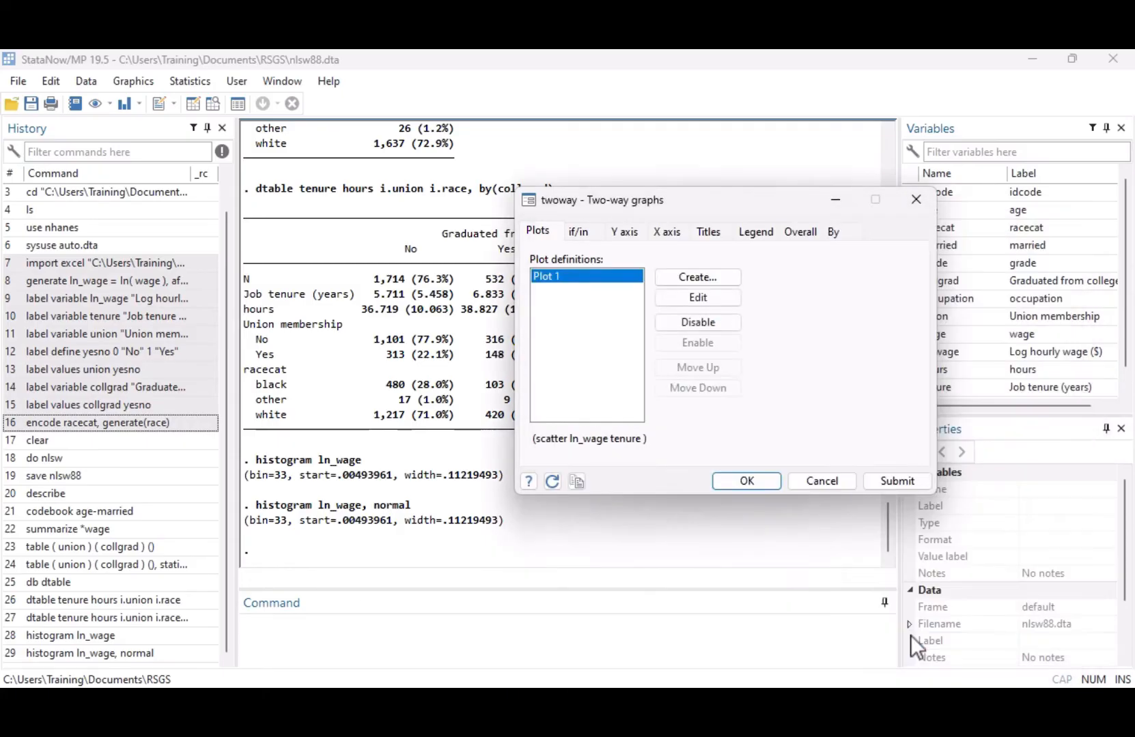
left_click(911, 487)
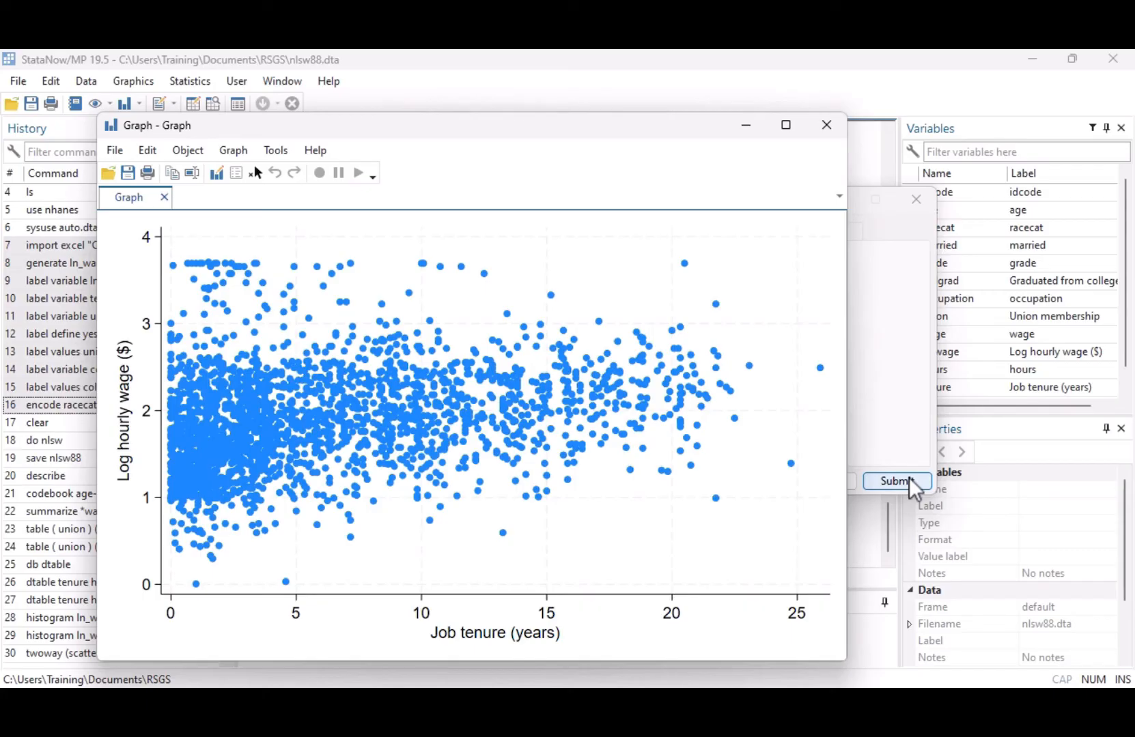
Step: Overlay a linear prediction fit plot of ln_wage on tenure as a second plot and redraw the graph
left_click(887, 396)
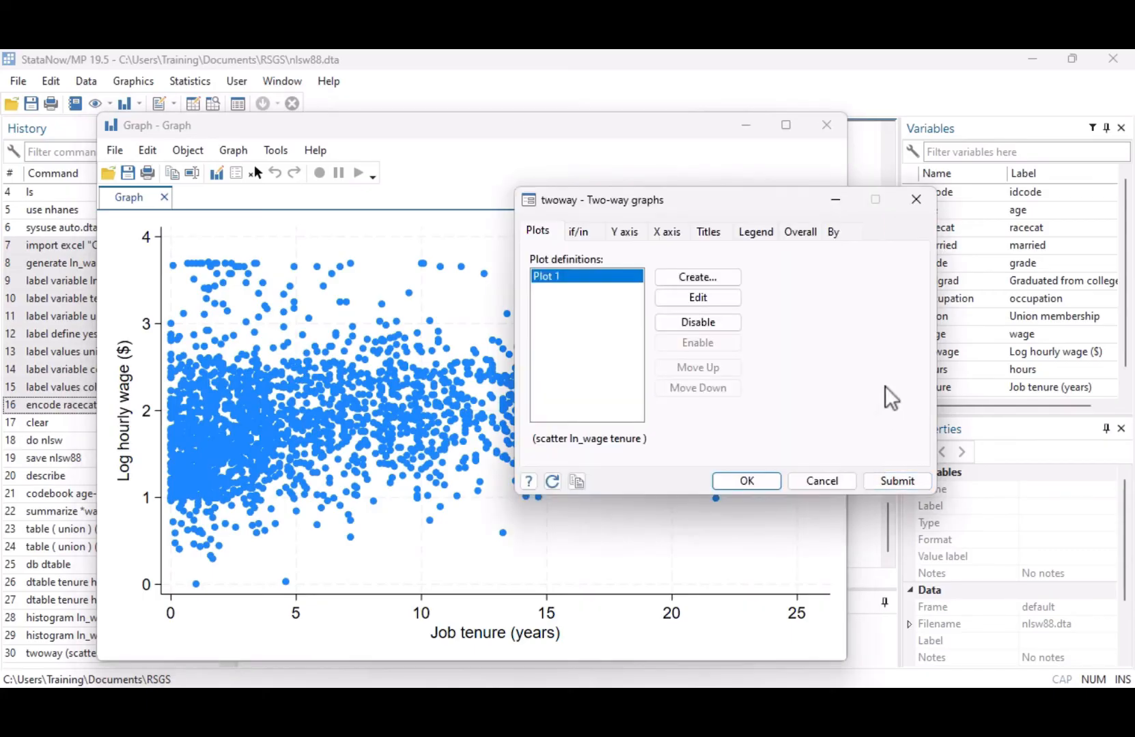
left_click(725, 275)
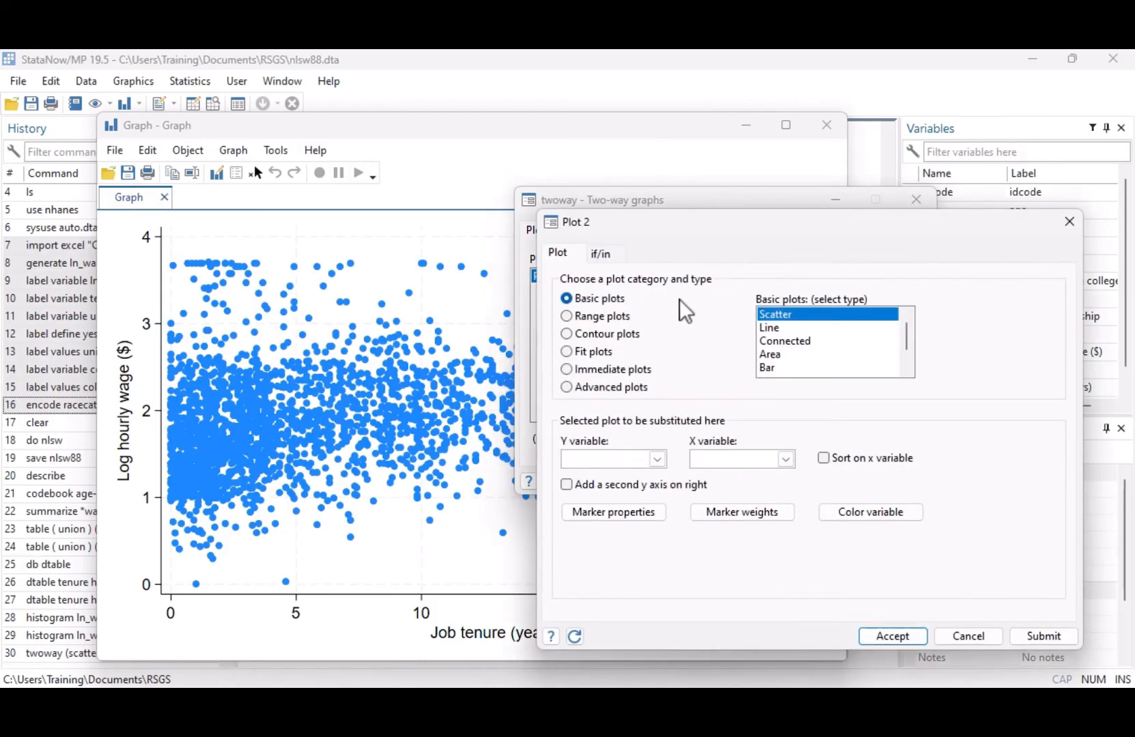
left_click(575, 354)
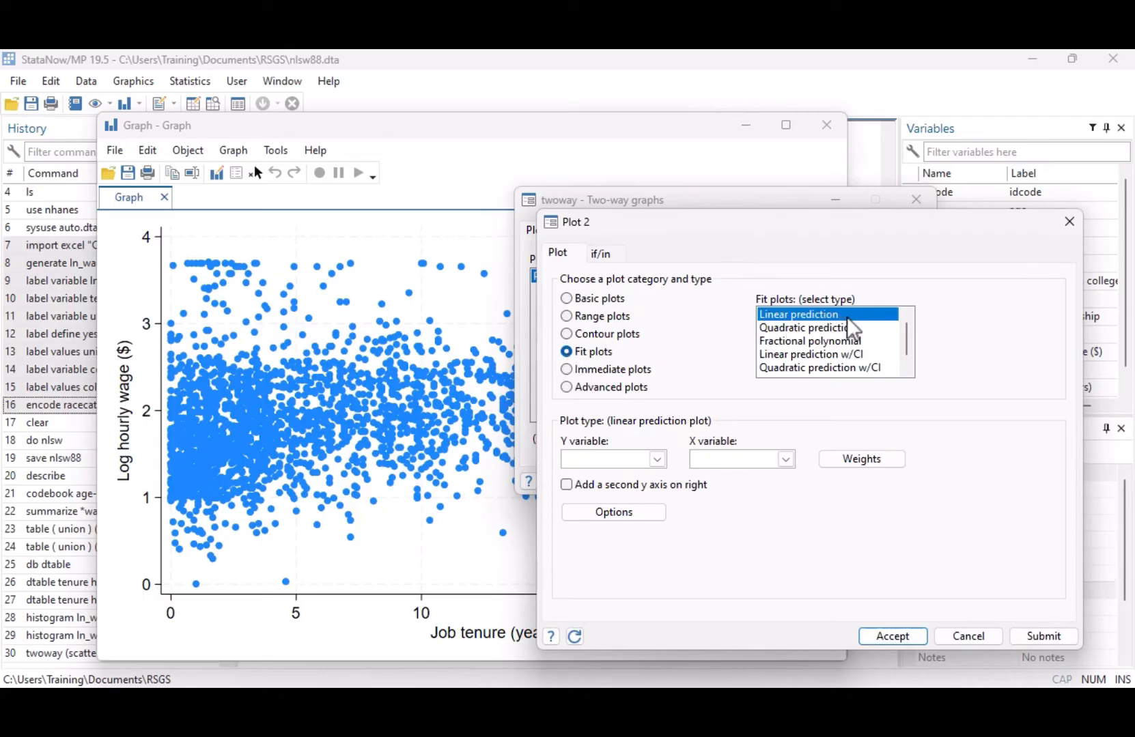
left_click(660, 460)
left_click(612, 578)
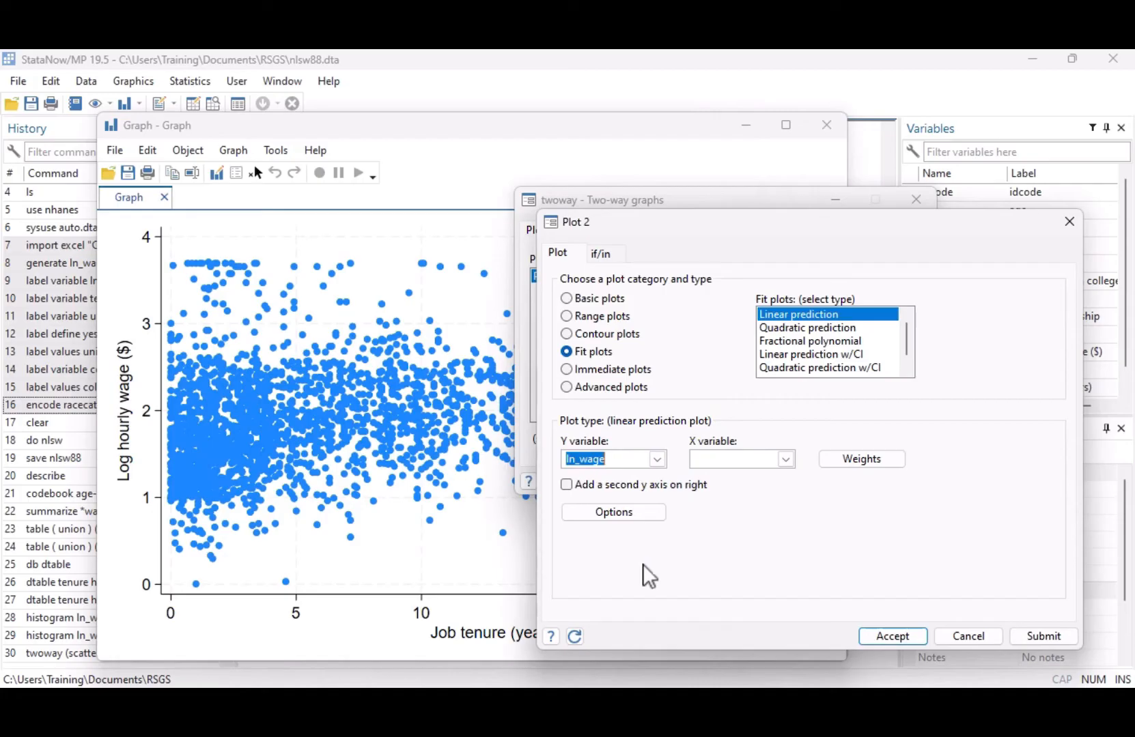
left_click(787, 459)
scroll(745, 547, "down", 1)
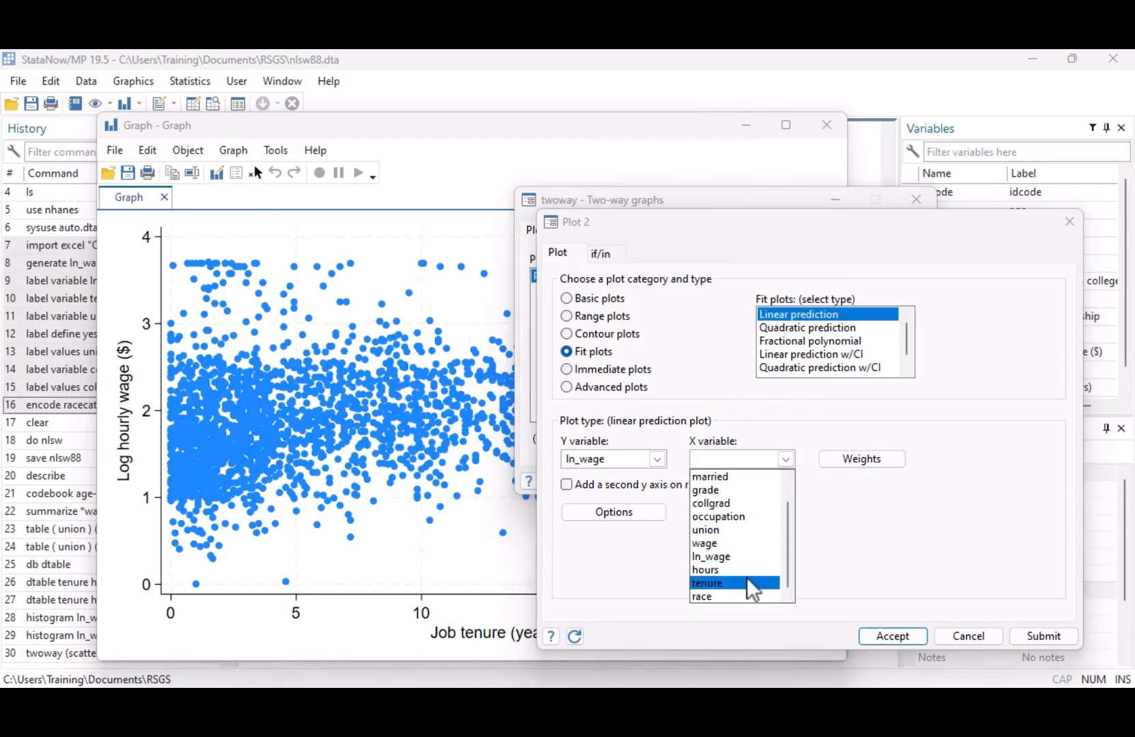
left_click(748, 578)
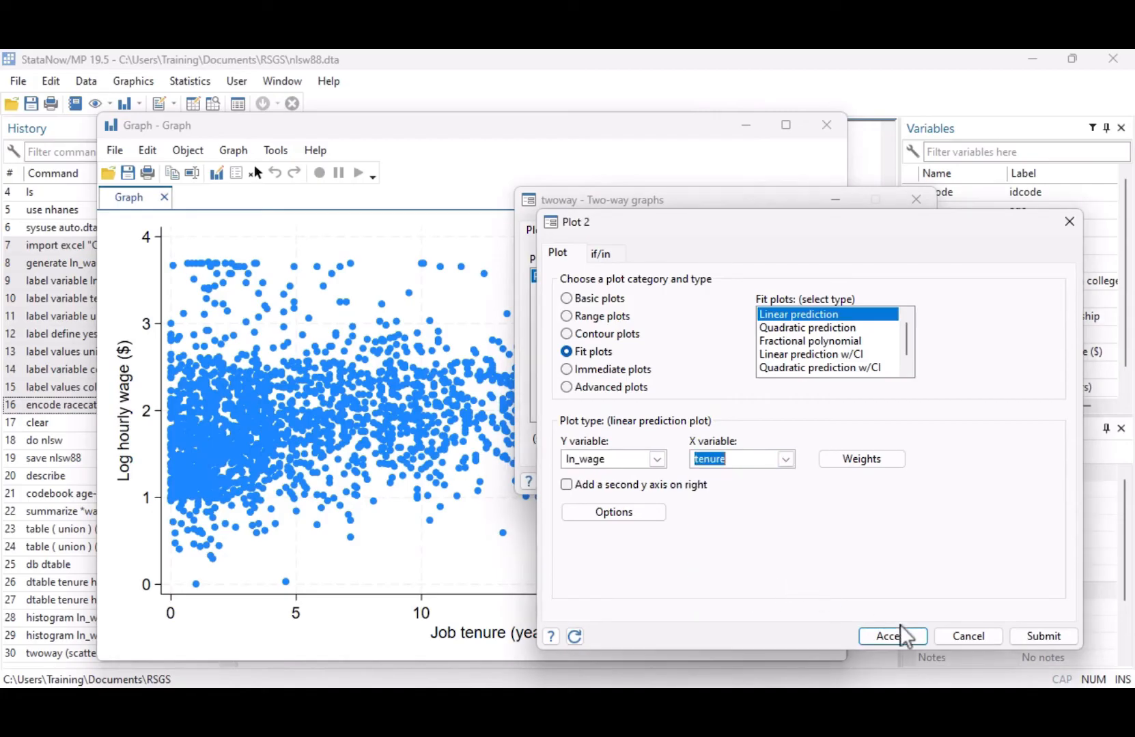
left_click(917, 636)
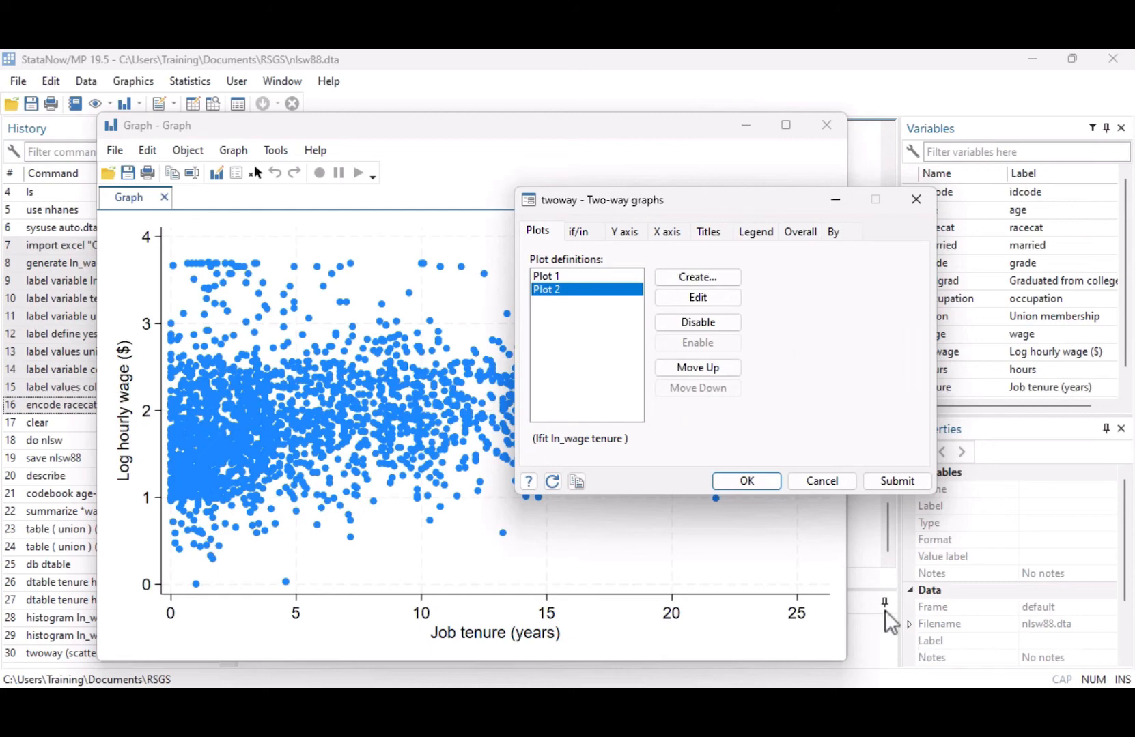
left_click(924, 482)
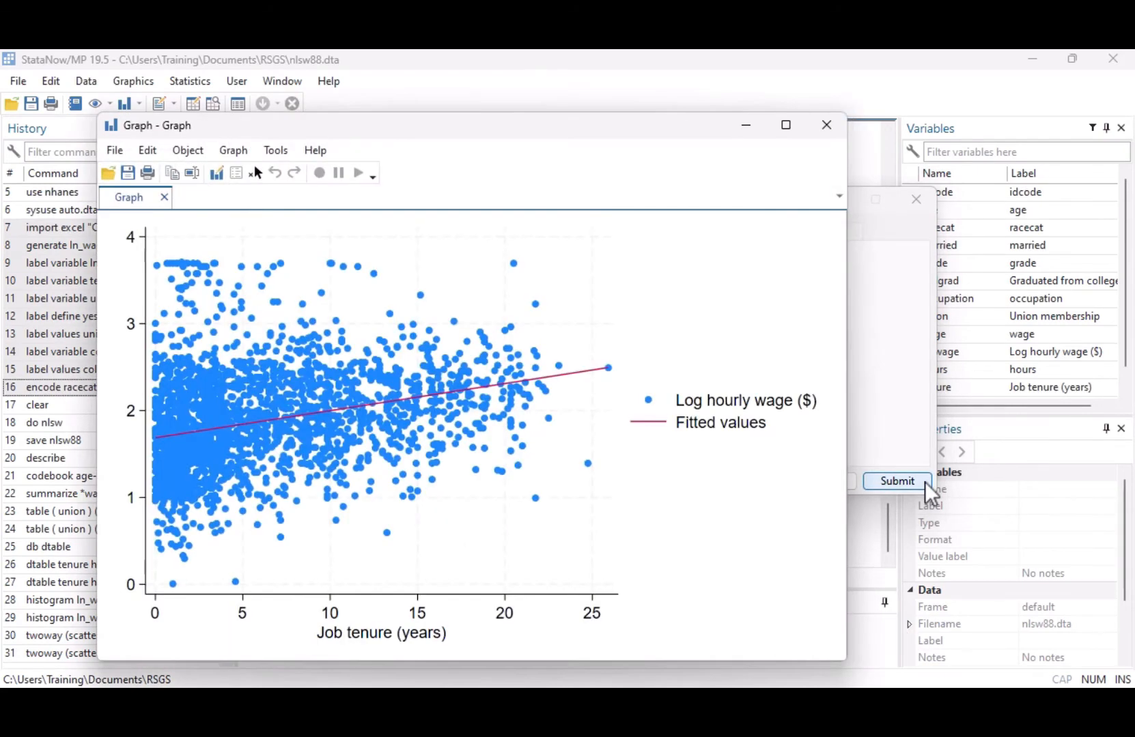
Step: Set the line width of the linear prediction plot to Thick and redraw the graph
left_click(906, 450)
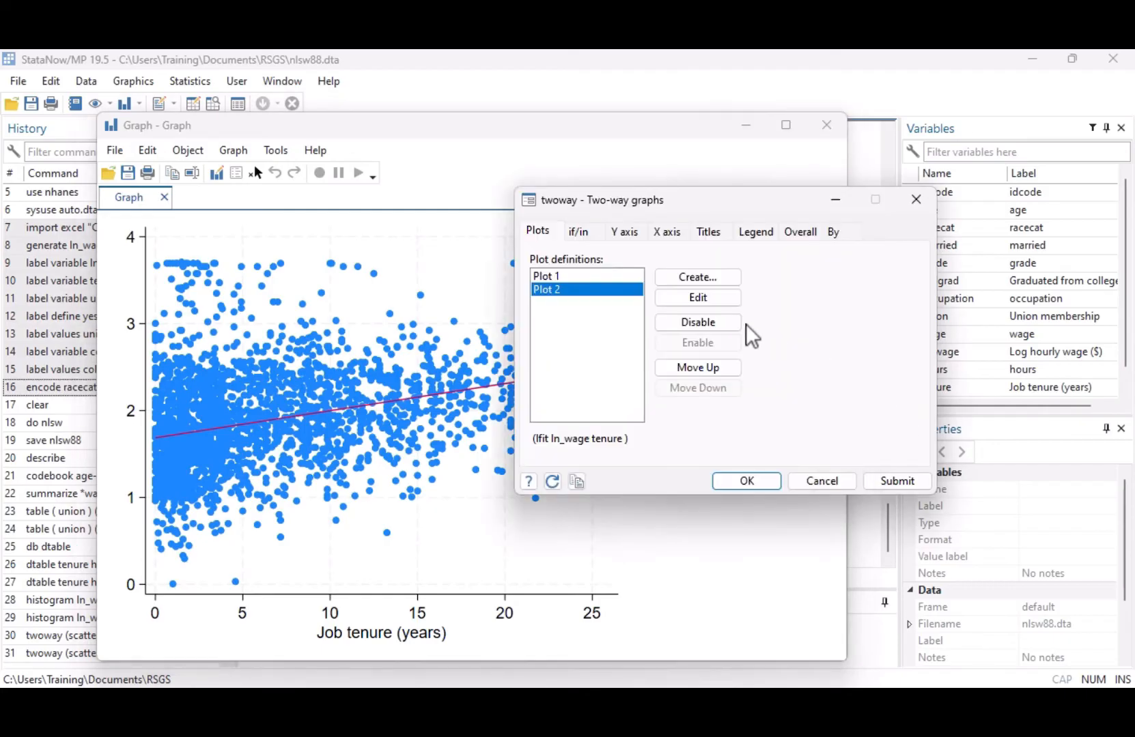
left_click(721, 300)
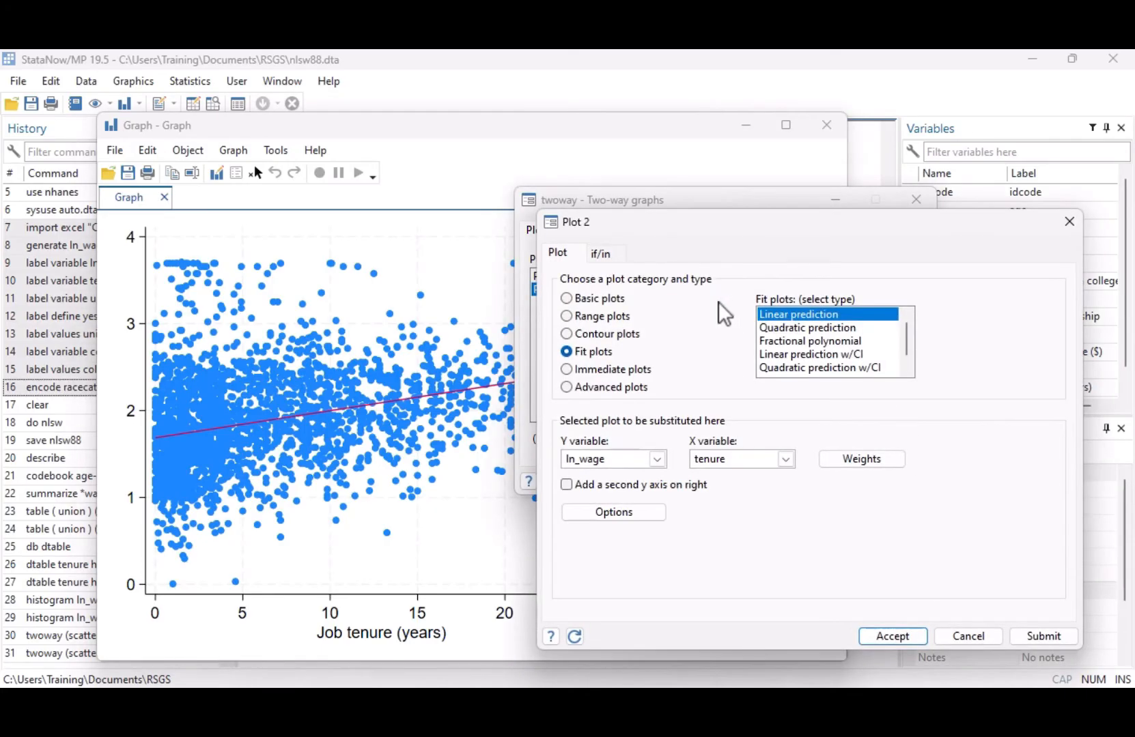
left_click(655, 511)
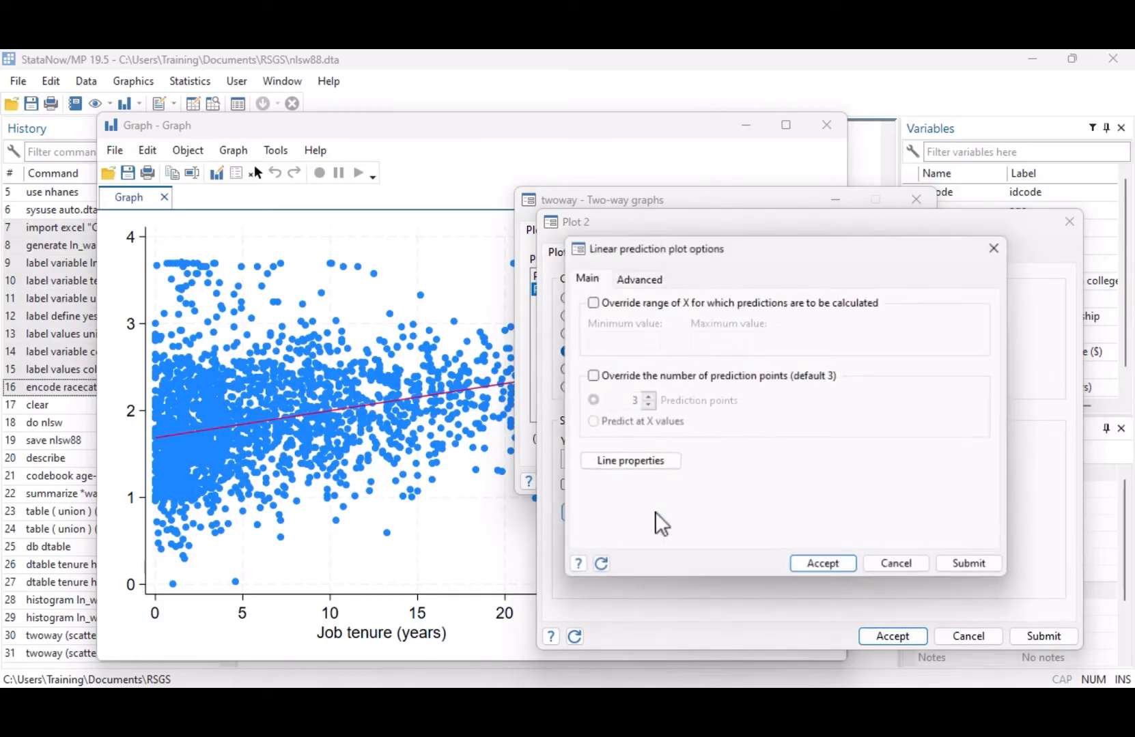
left_click(666, 466)
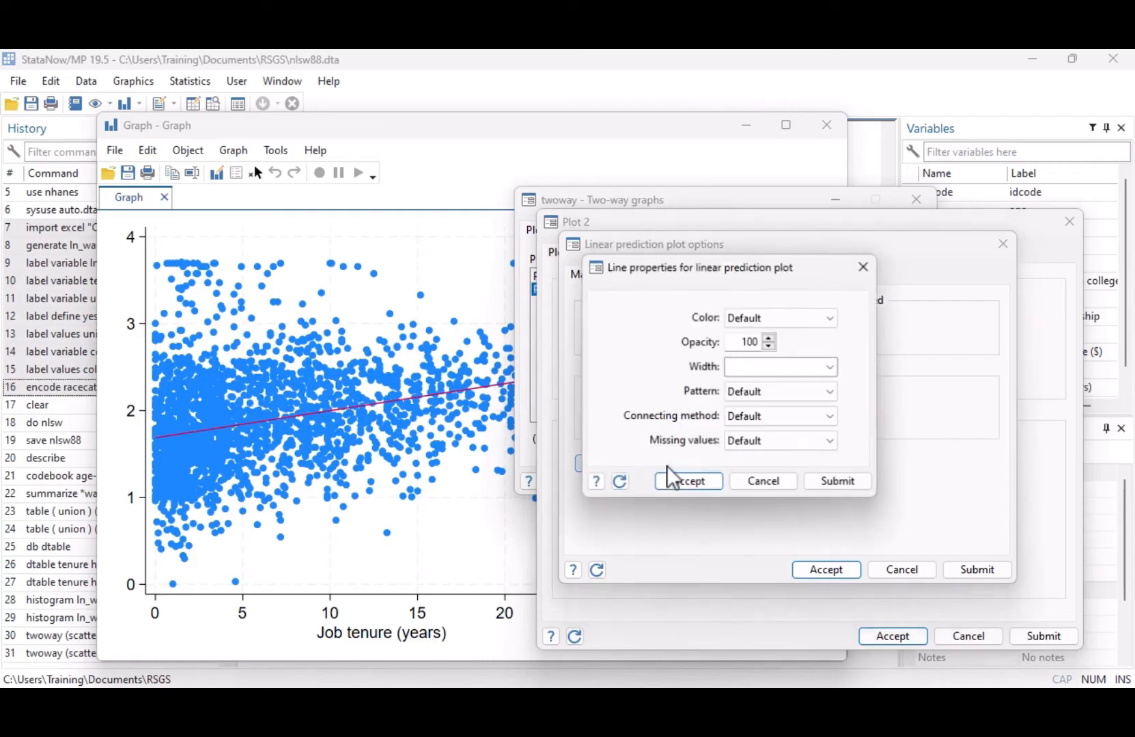
left_click(831, 367)
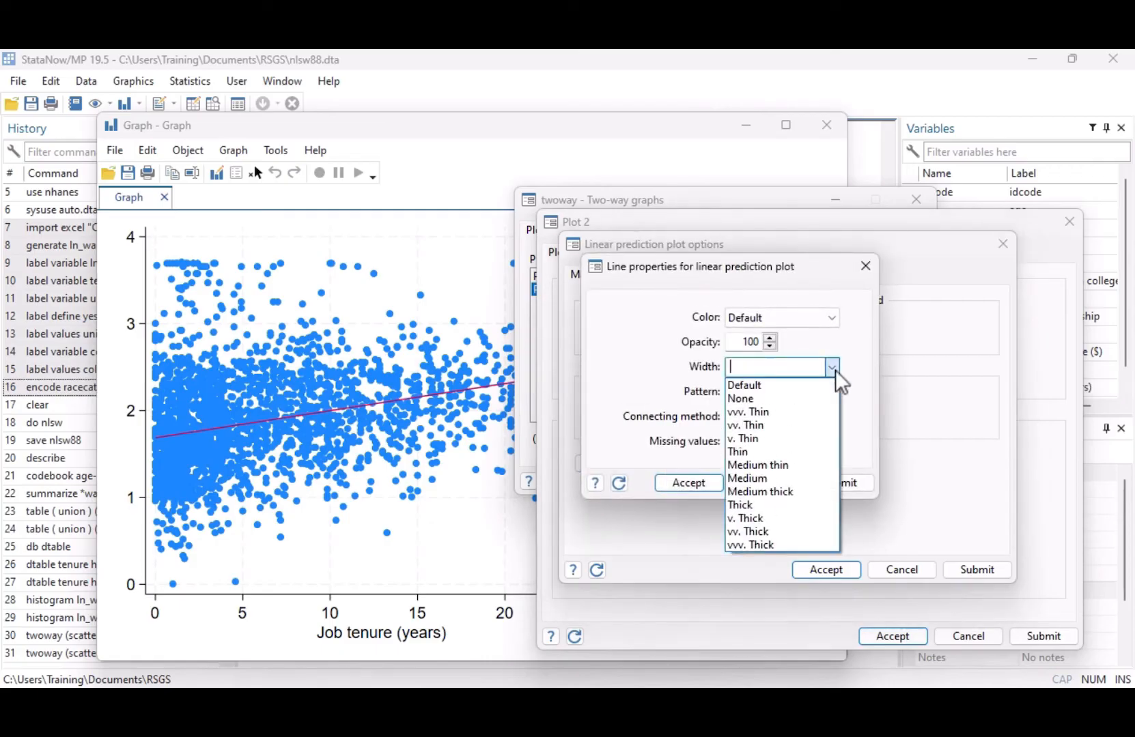
left_click(779, 504)
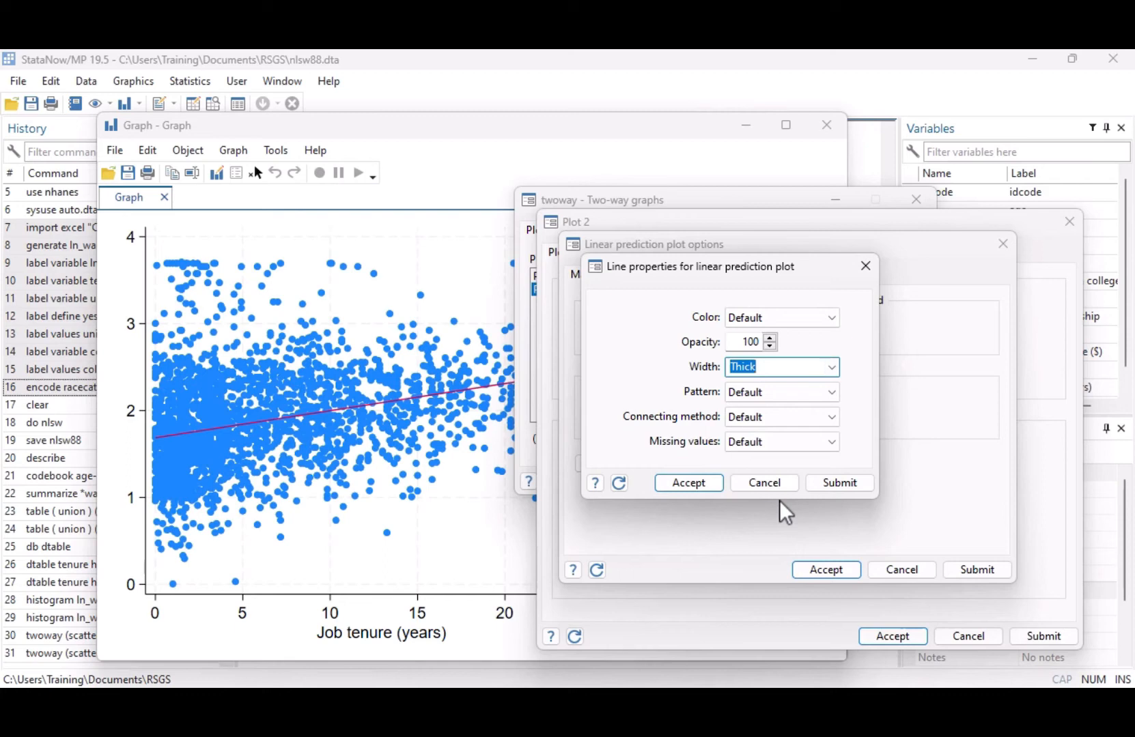
left_click(705, 482)
left_click(849, 571)
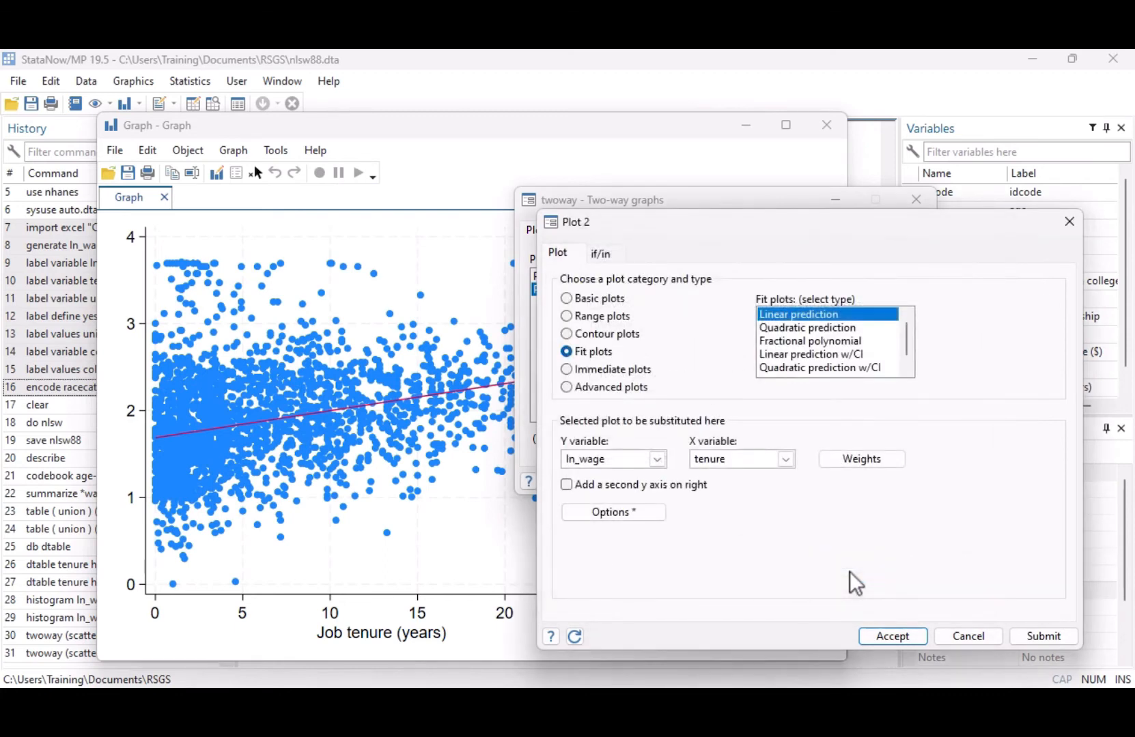
left_click(917, 641)
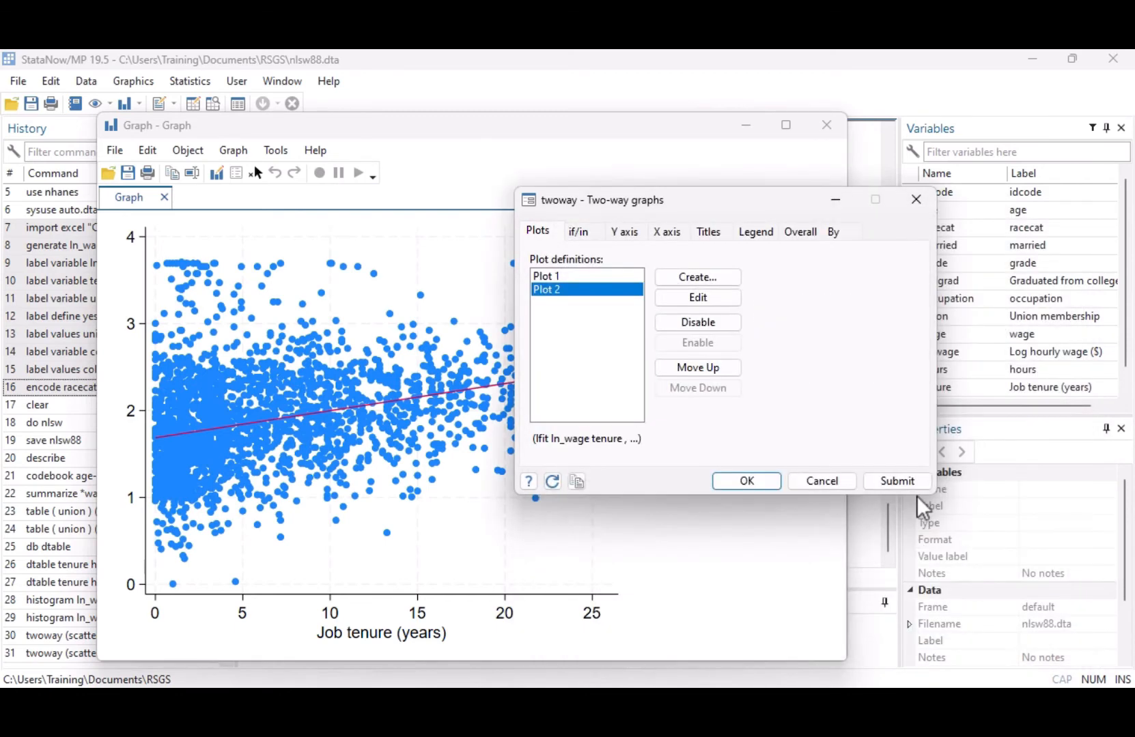
left_click(918, 486)
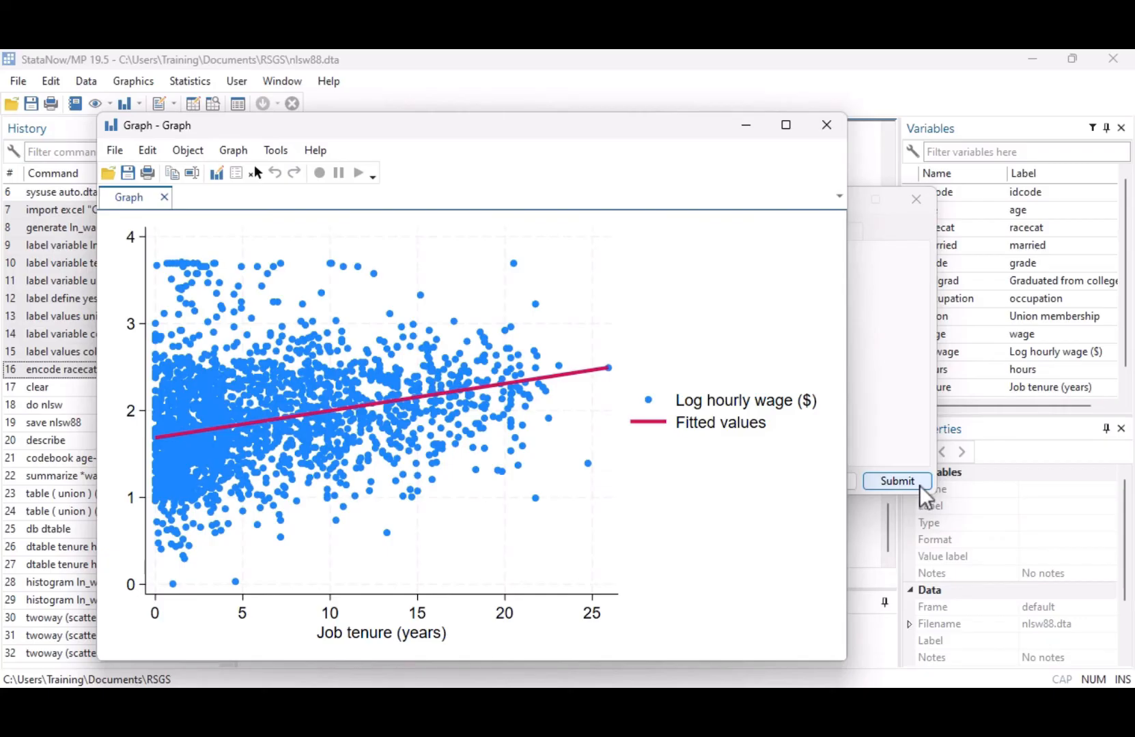
Step: Draw separate subgraphs of the two-way graph for each value of collgrad
left_click(909, 440)
left_click(834, 232)
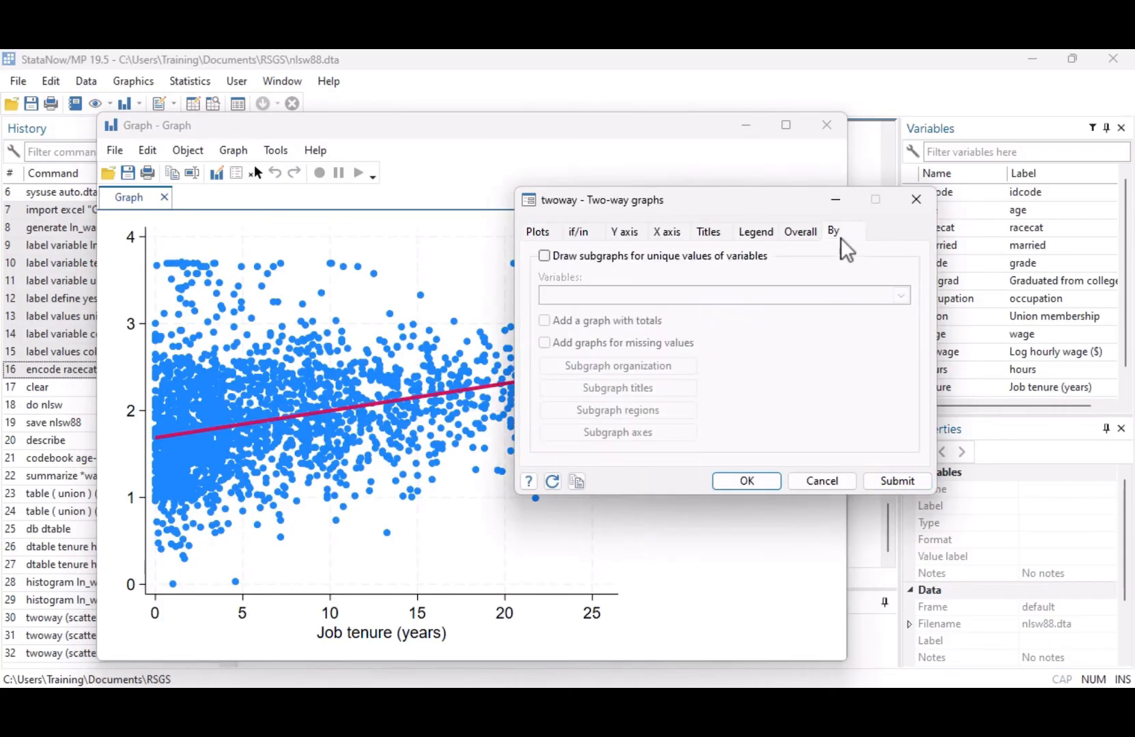
left_click(545, 256)
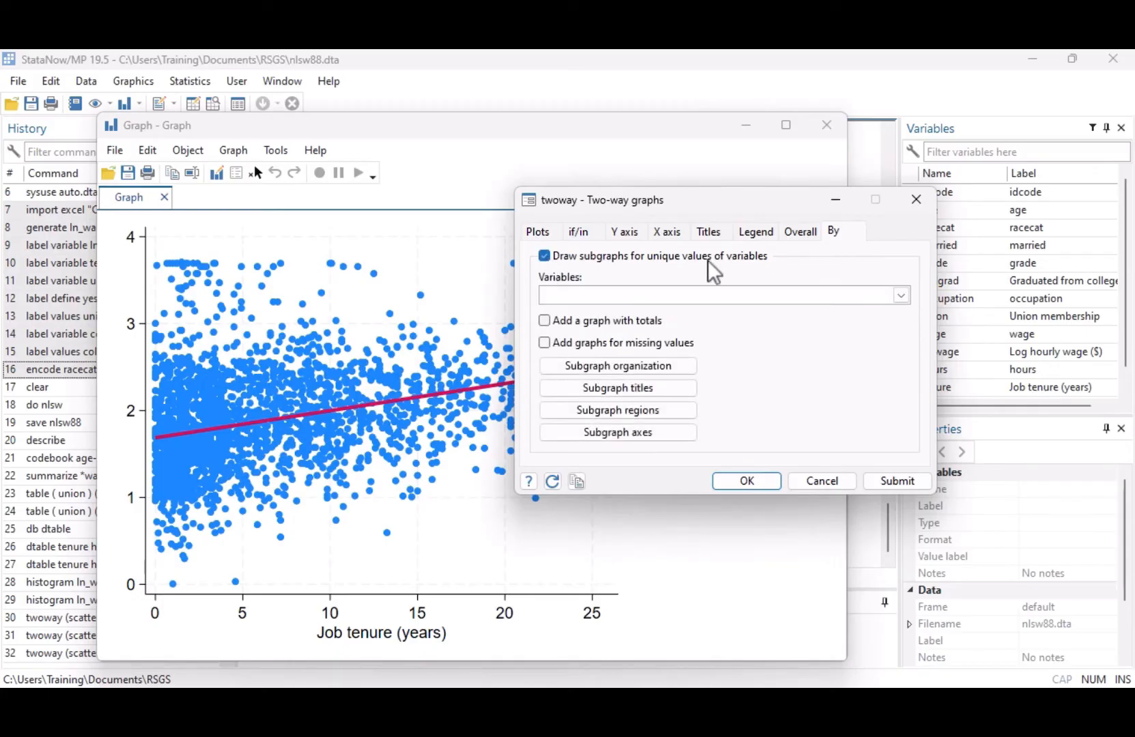
left_click(901, 294)
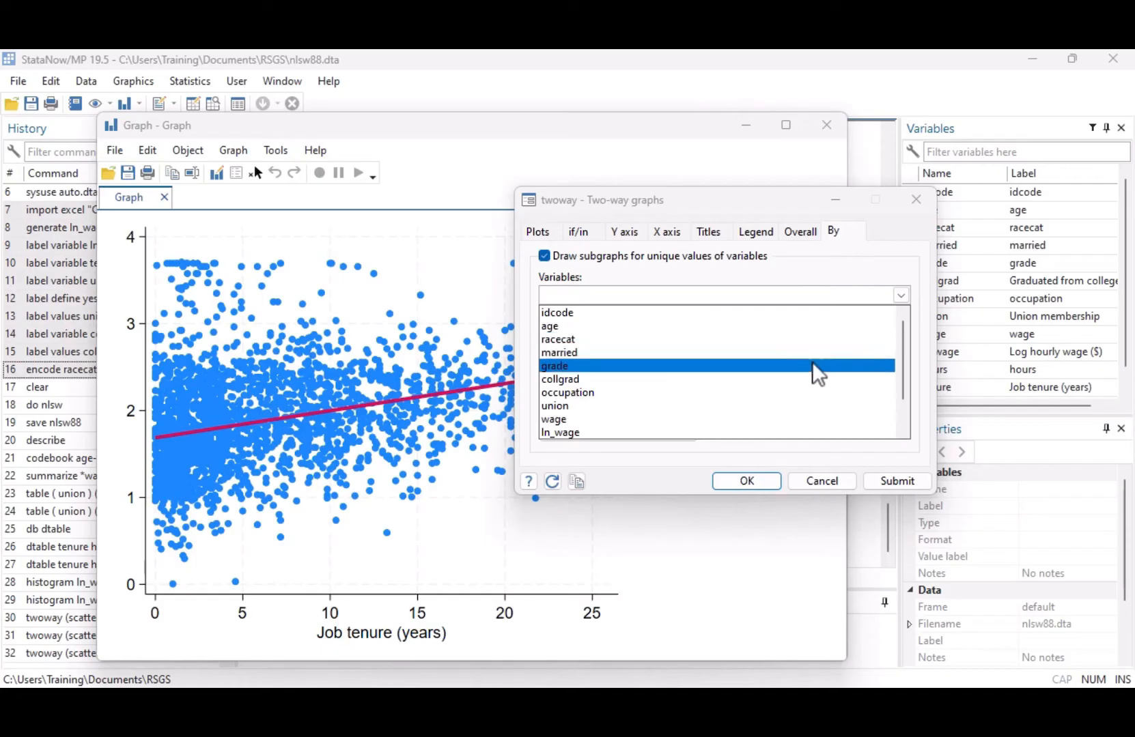
left_click(805, 378)
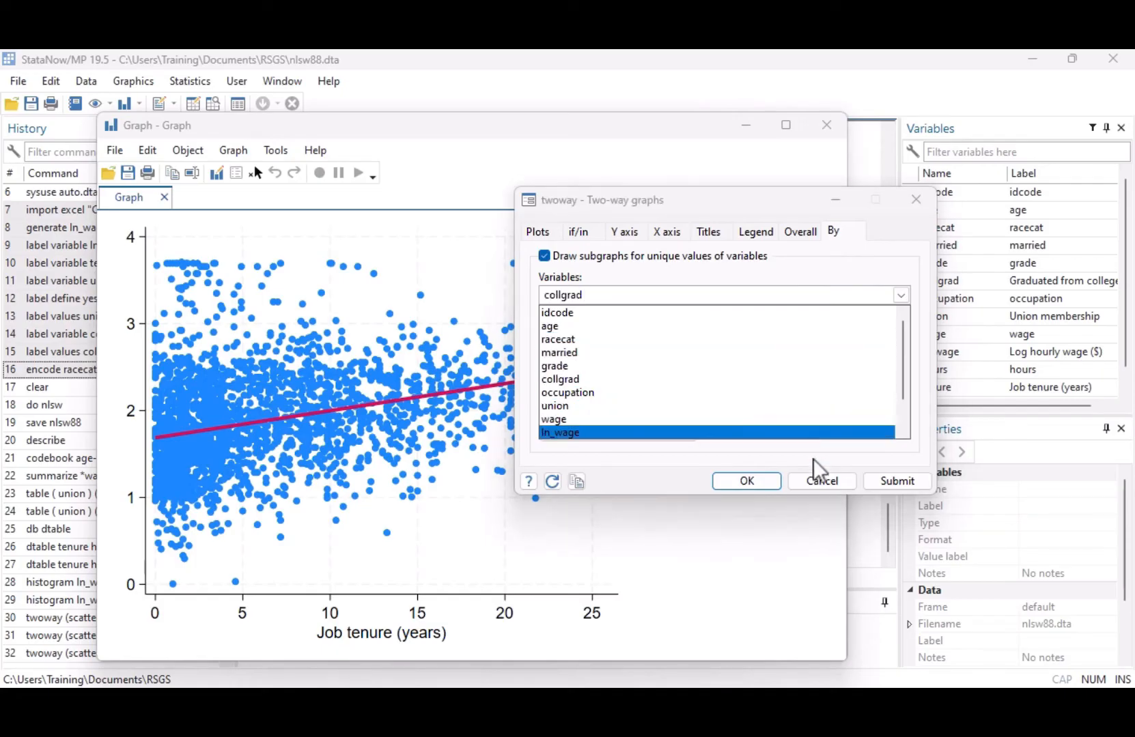
left_click(765, 479)
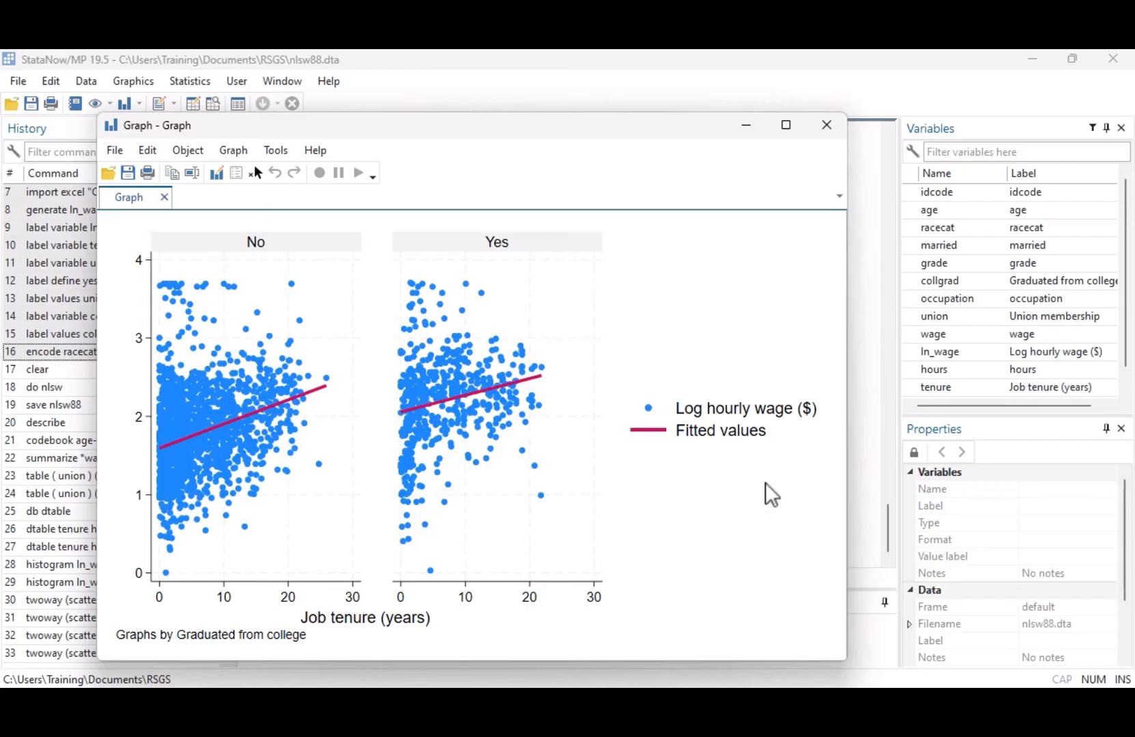
Step: Start the Graph Editor on the two-way graph and hide its legend
left_click(221, 180)
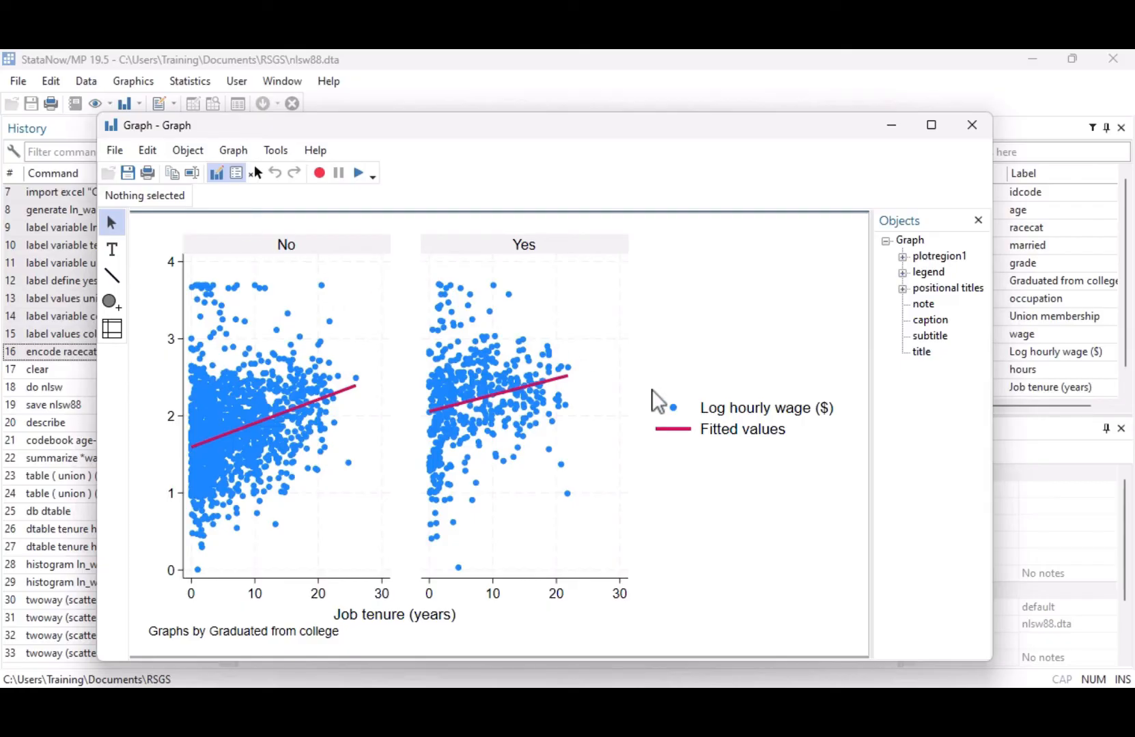
left_click(687, 398)
right_click(687, 397)
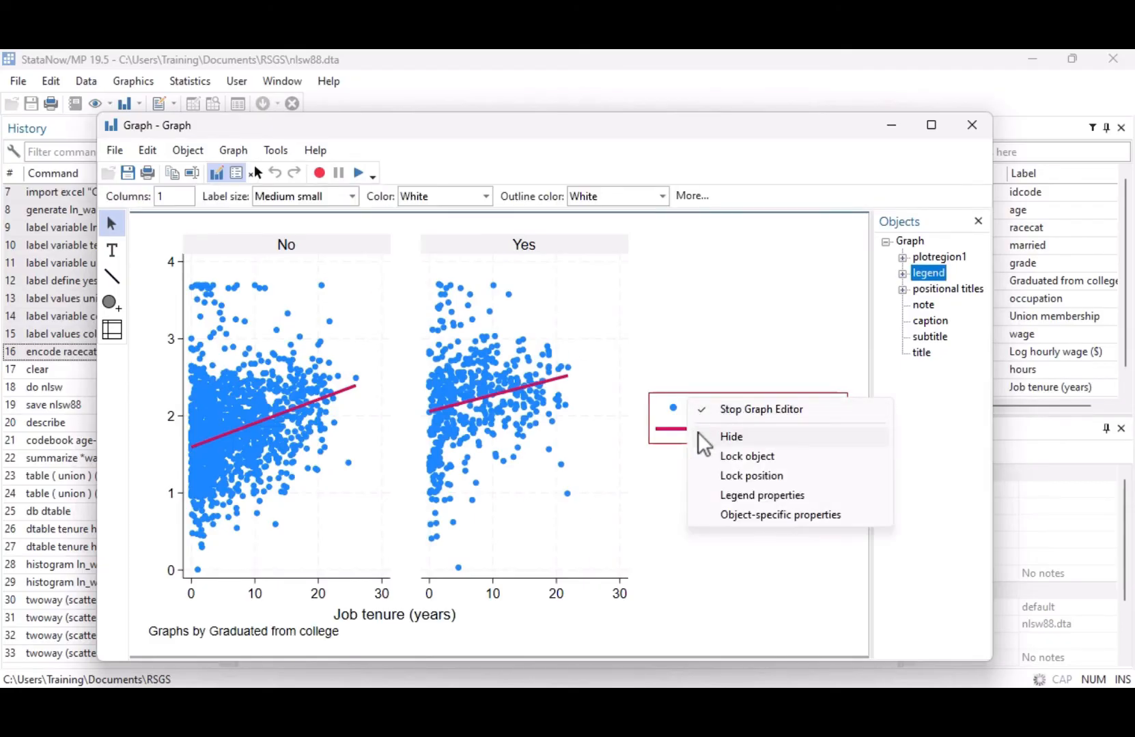
left_click(729, 436)
Step: Change the color of the linear fit line in the subgraphs to Navy 8
left_click(638, 403)
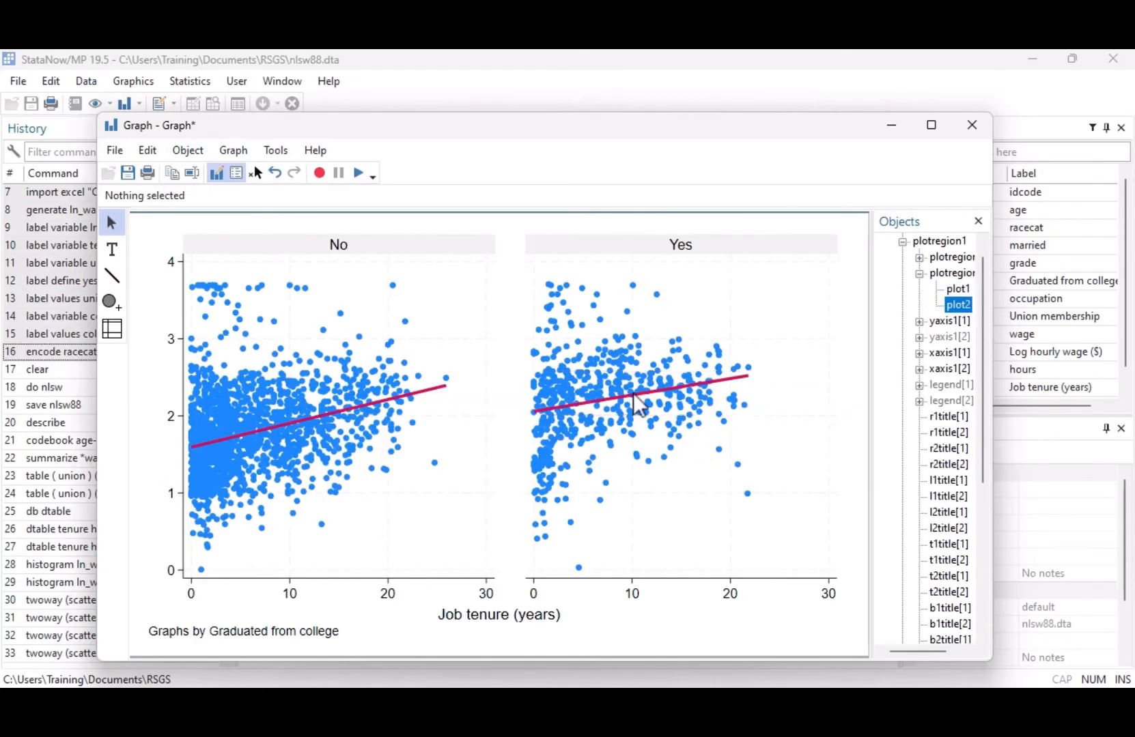
left_click(376, 197)
scroll(347, 233, "up", 2)
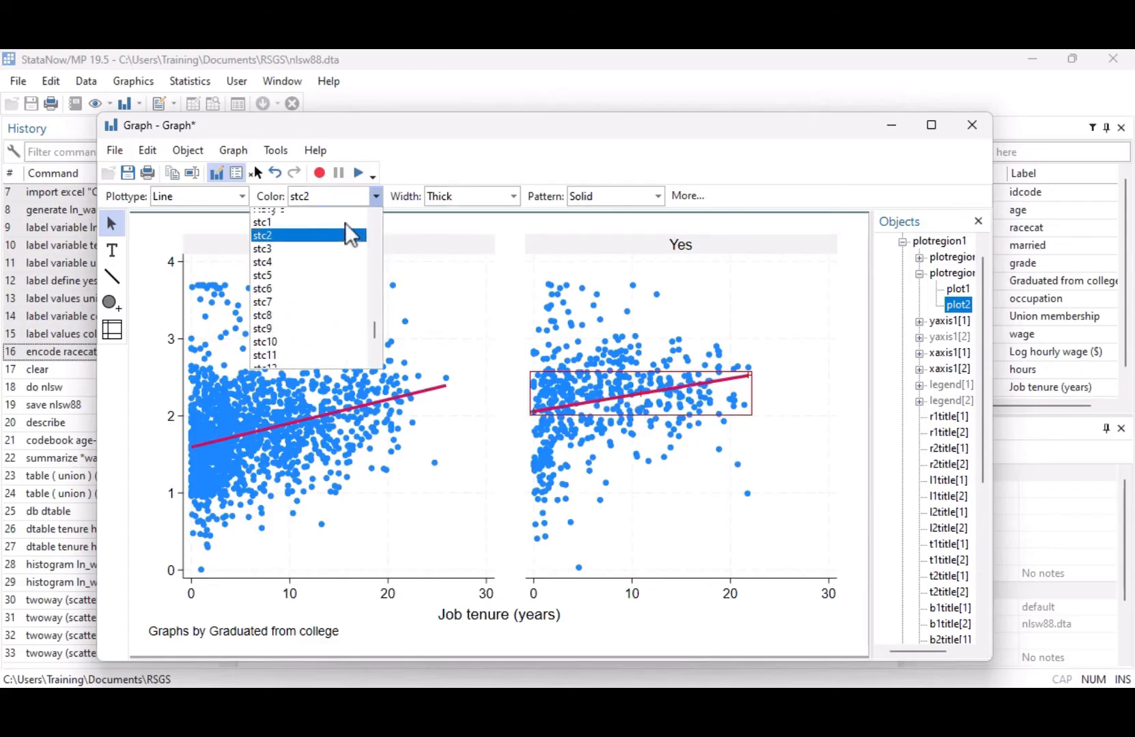
left_click(329, 244)
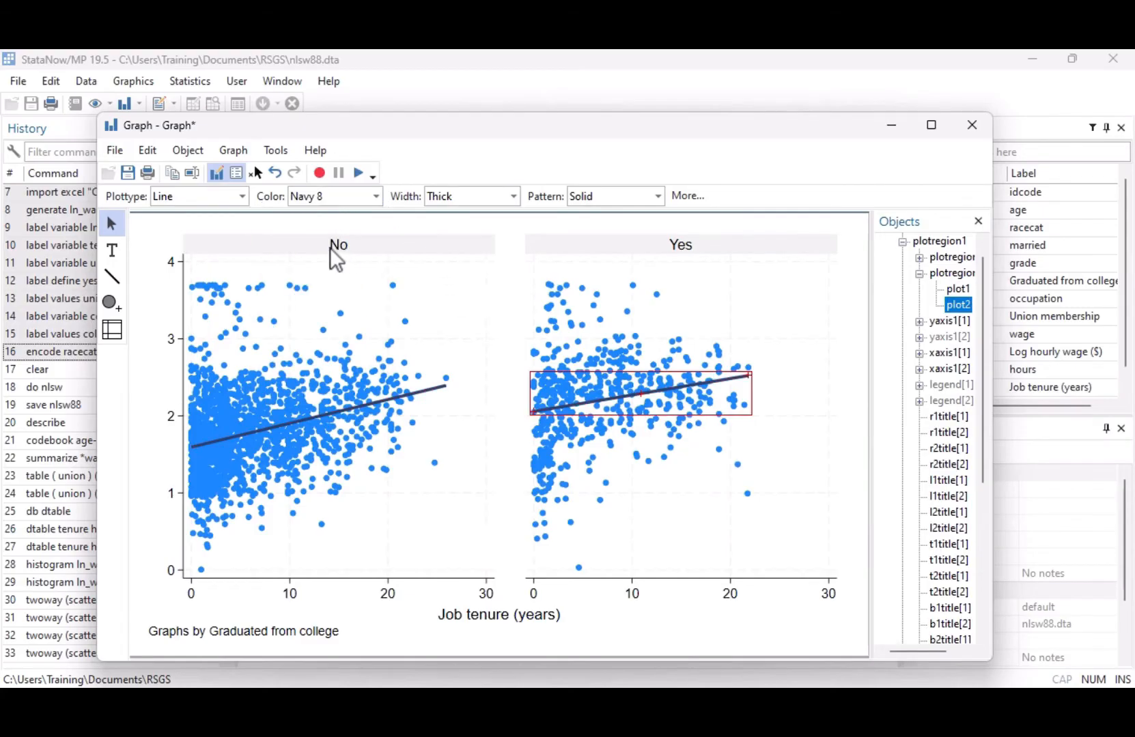
Step: Set the margin of the subgraph subtitle "No" to Small
left_click(346, 247)
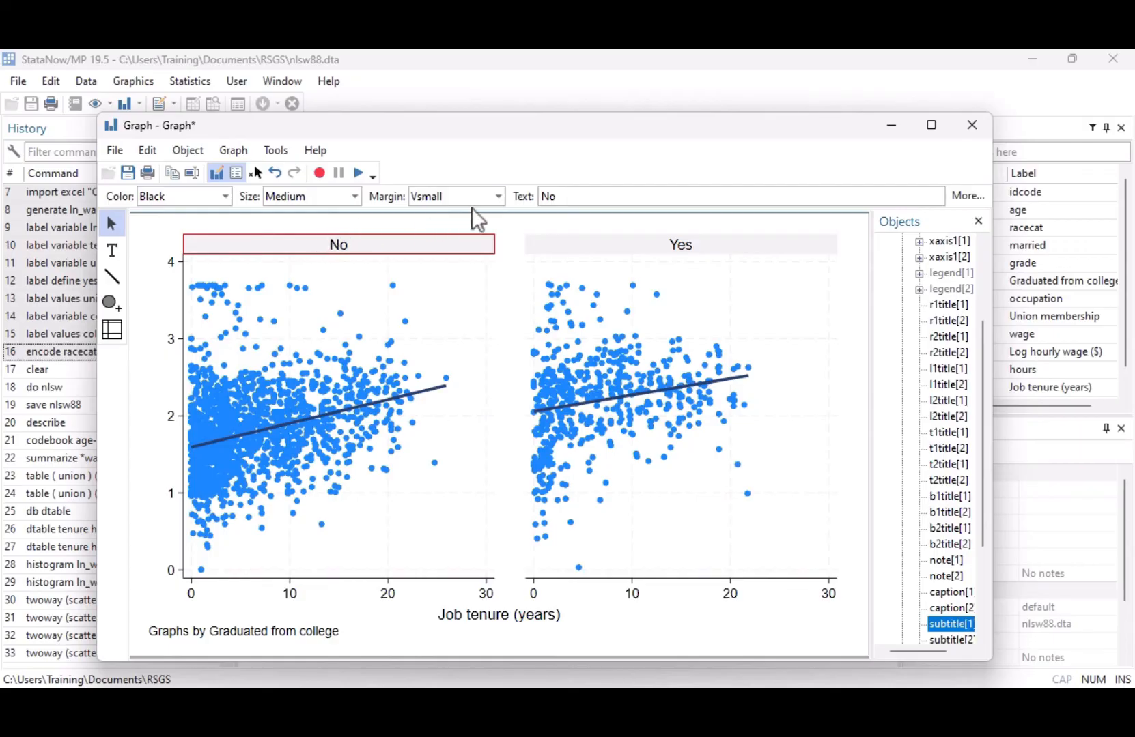
left_click(498, 196)
left_click(467, 241)
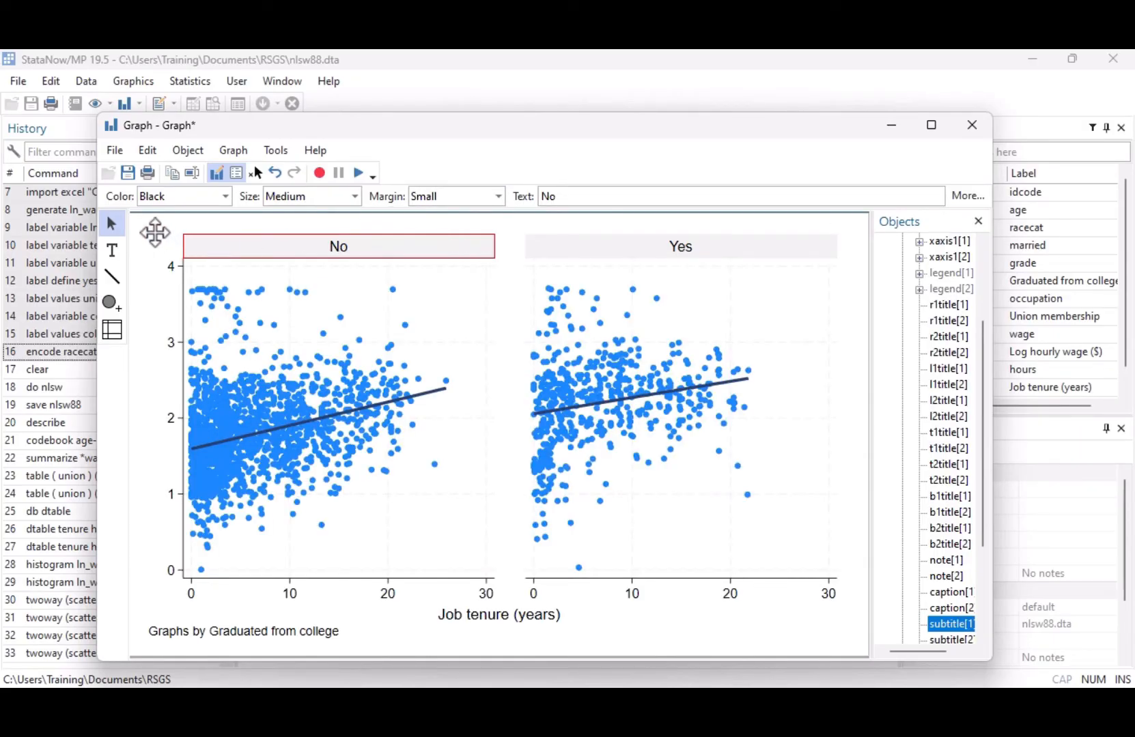
Step: Save the edited graph as Graph.gph in the RSGS folder, save a PDF copy as well, and close the graph window
left_click(132, 174)
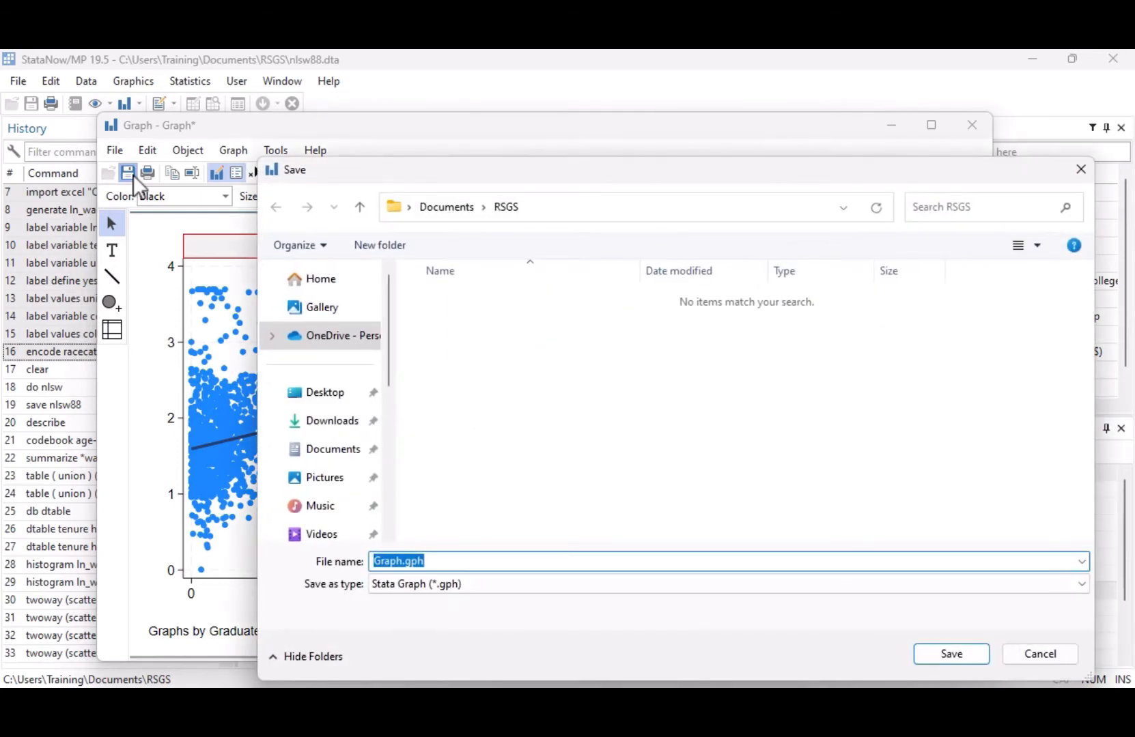
left_click(963, 649)
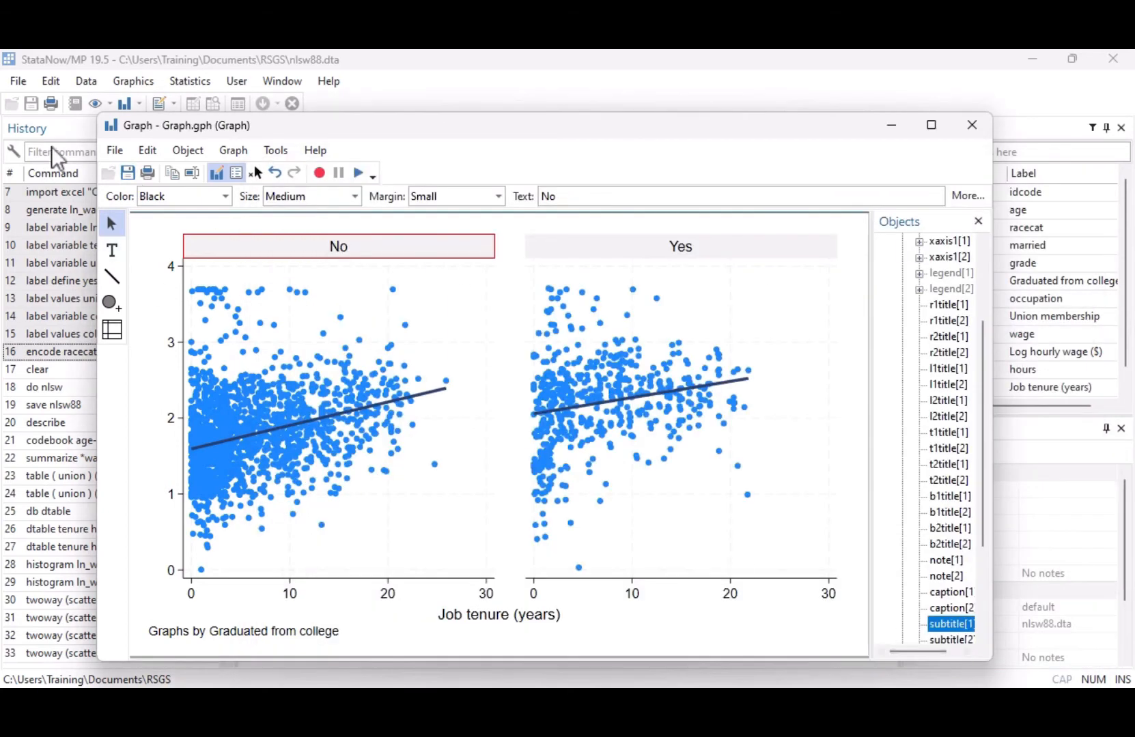
left_click(113, 153)
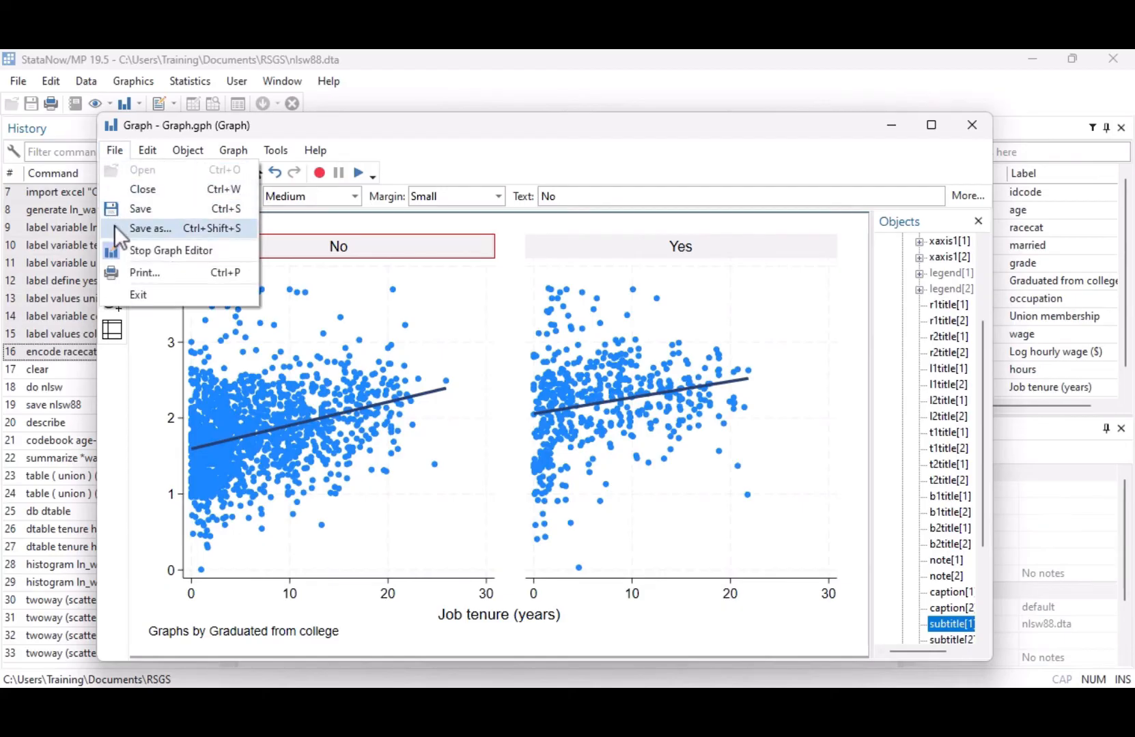
left_click(137, 226)
left_click(645, 586)
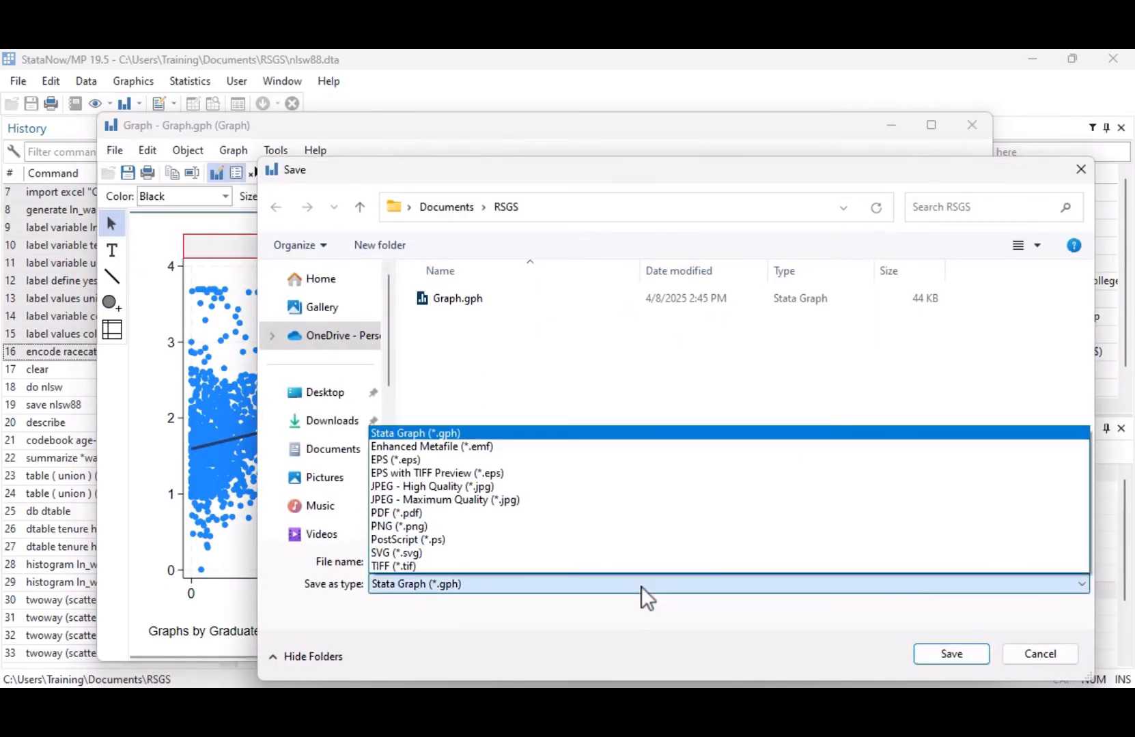
left_click(641, 514)
left_click(974, 654)
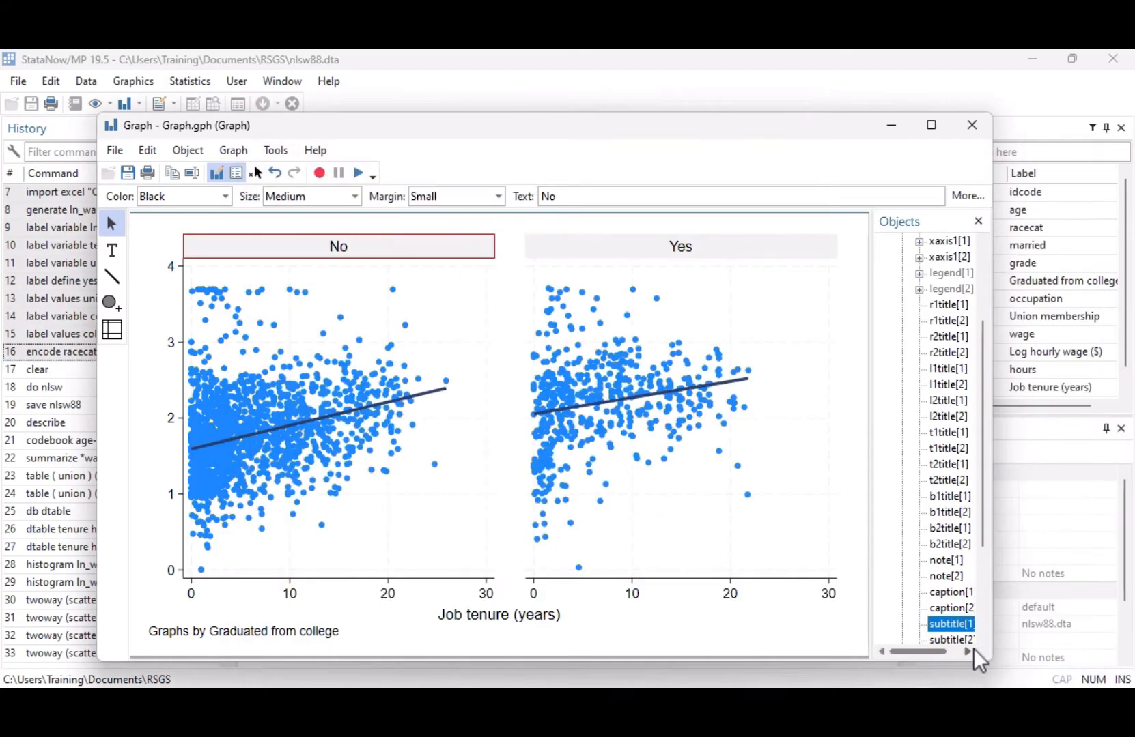
left_click(972, 128)
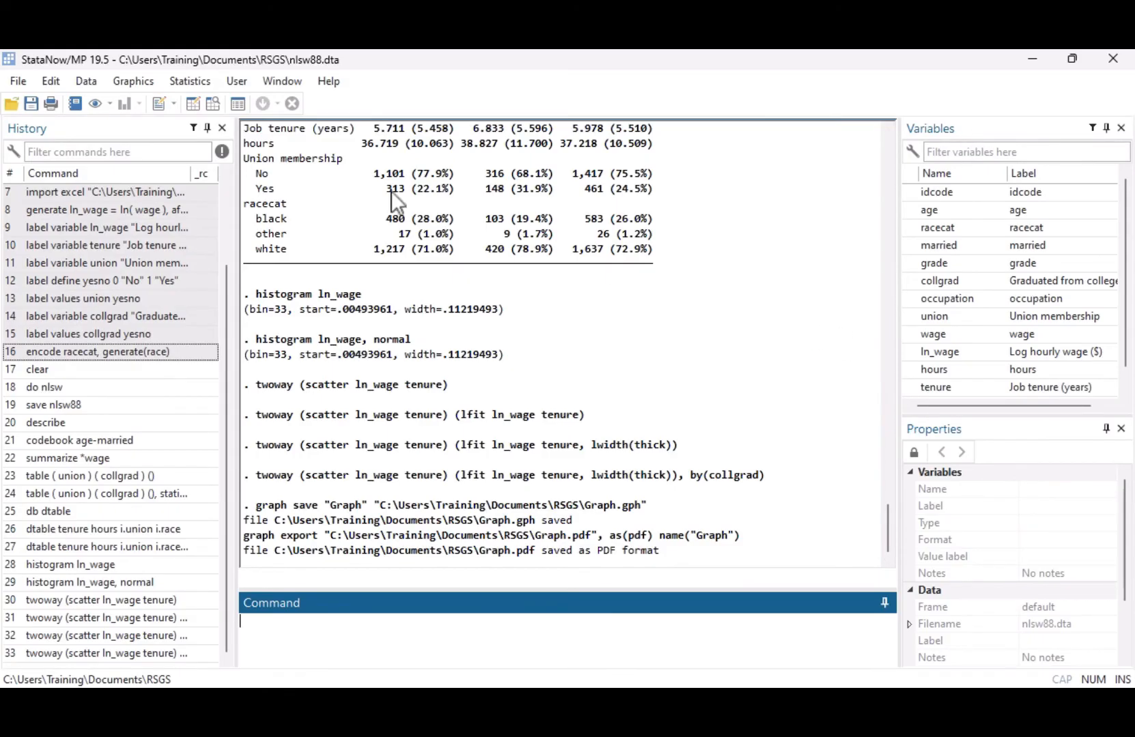
Step: Start a linear regression with ln_wage as the dependent variable
left_click(208, 84)
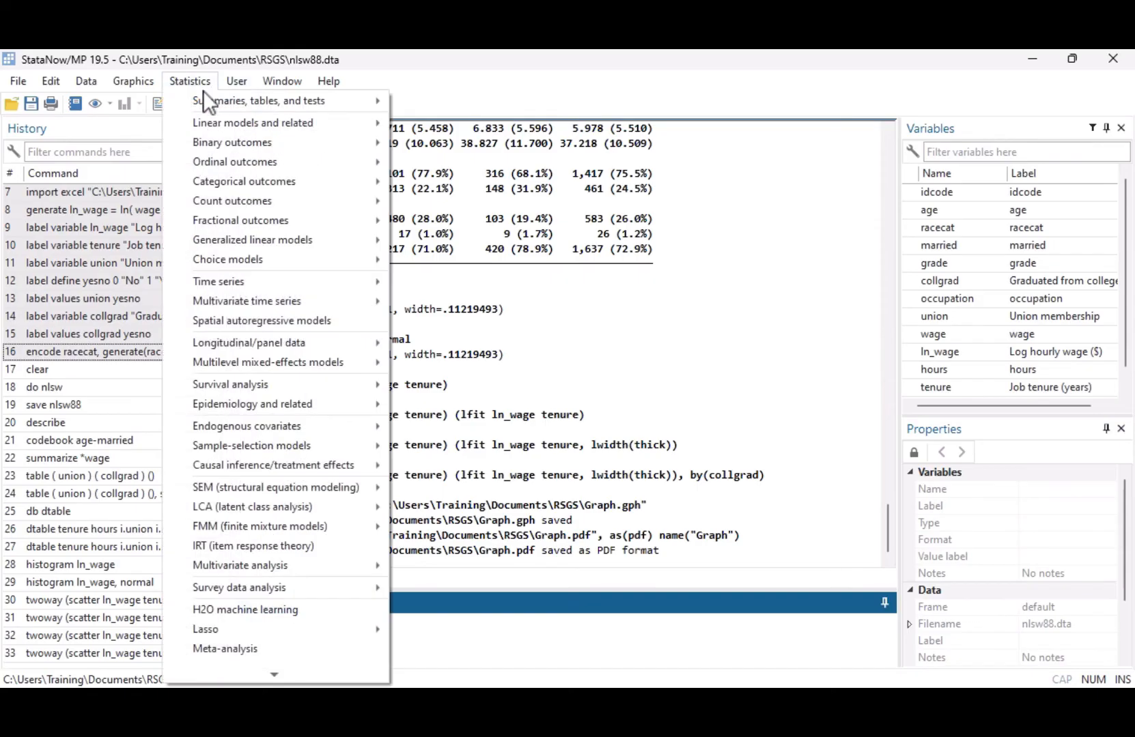
mouse_move(203, 96)
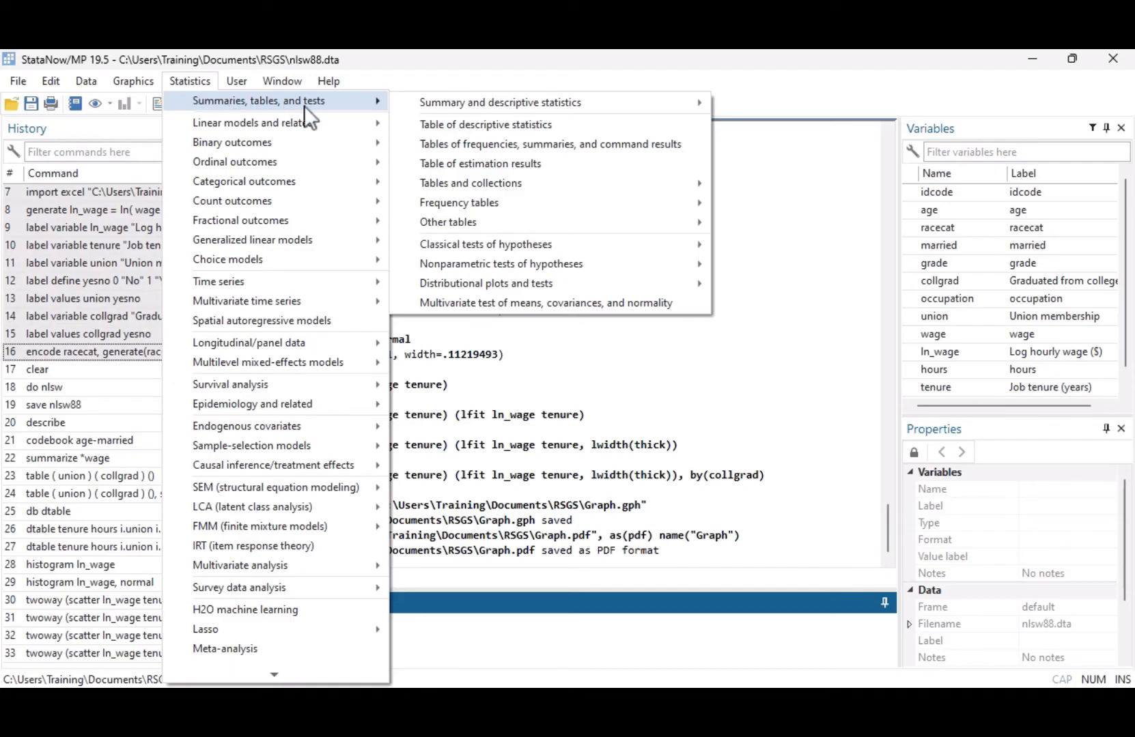
mouse_move(397, 102)
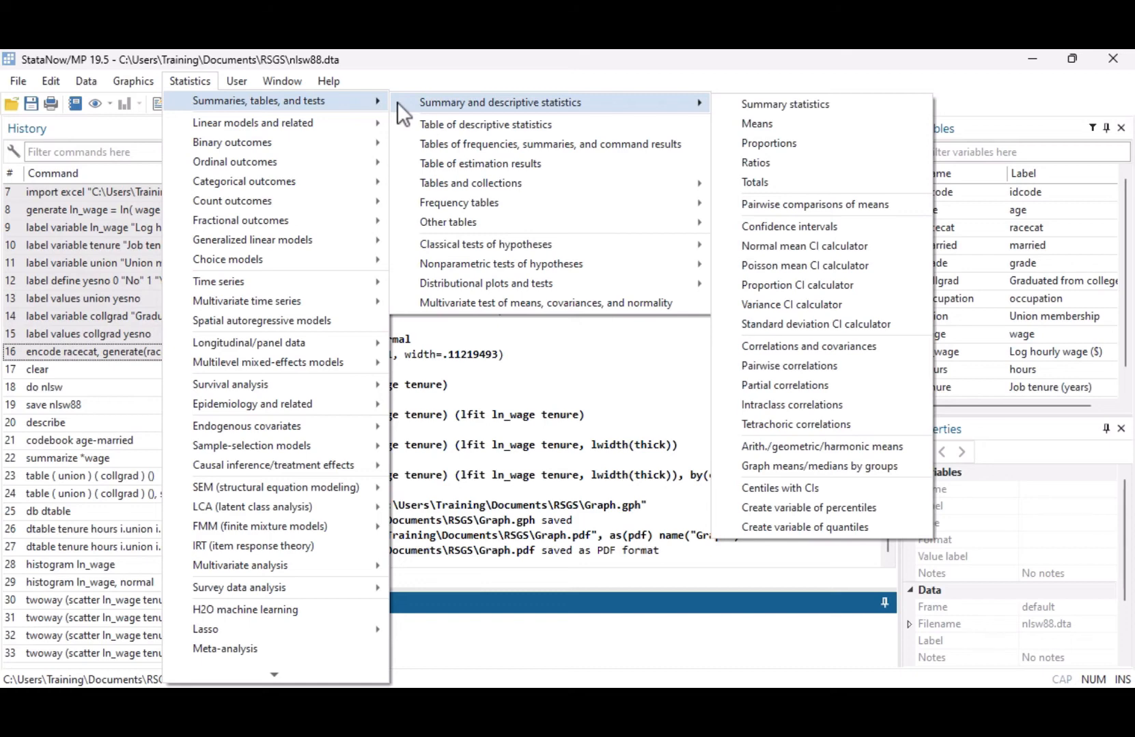
mouse_move(403, 247)
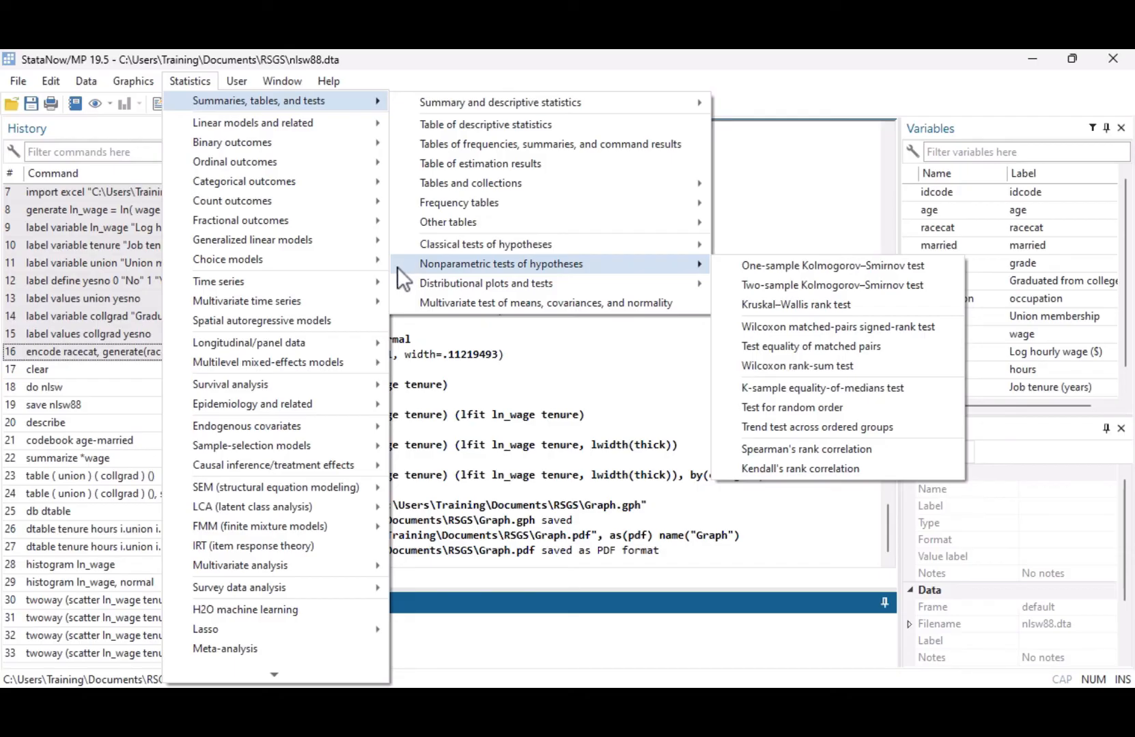
mouse_move(355, 128)
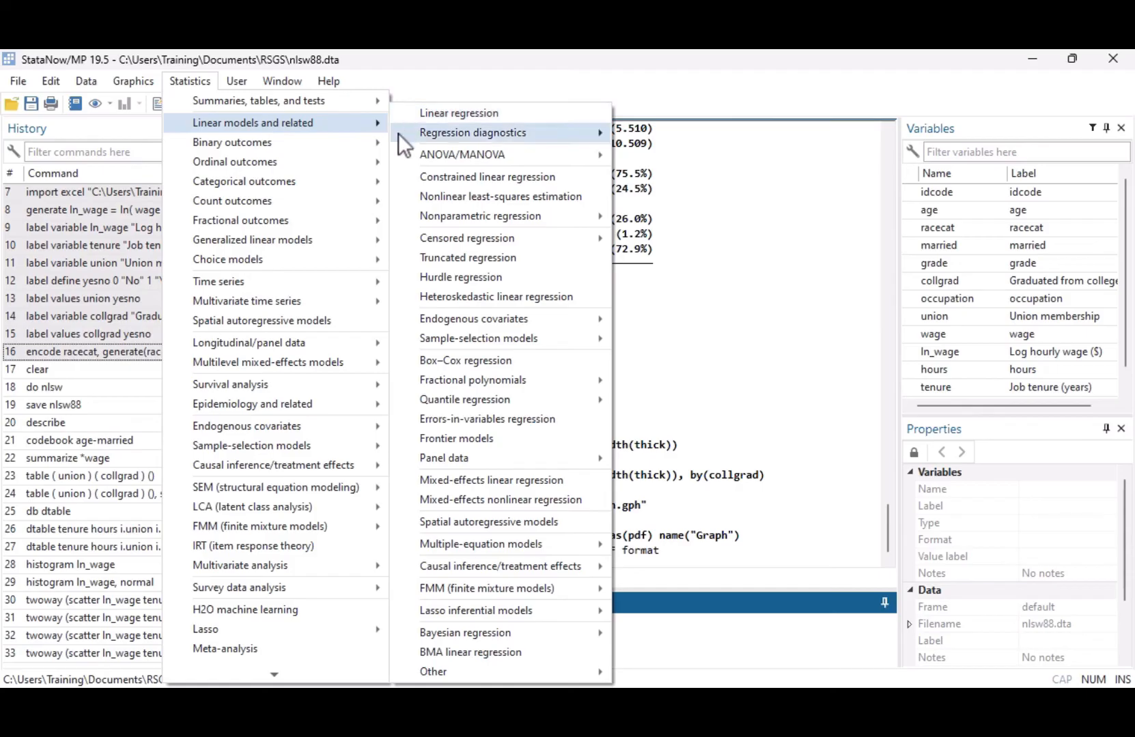
mouse_move(400, 152)
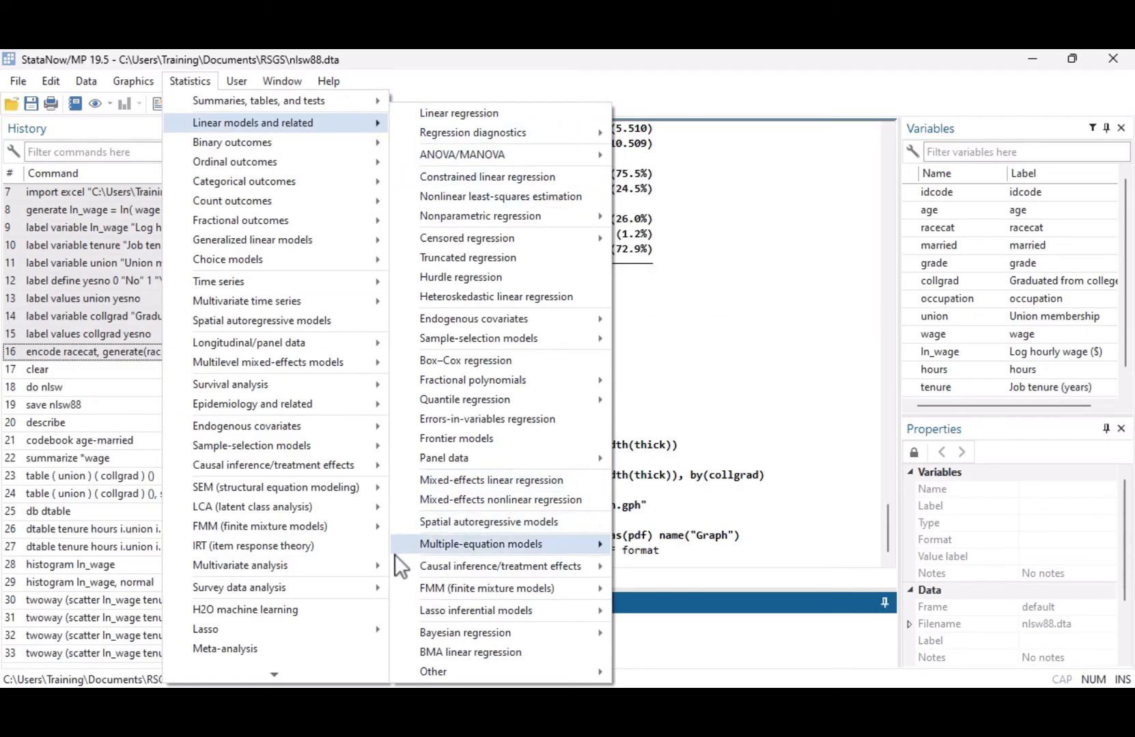
mouse_move(412, 635)
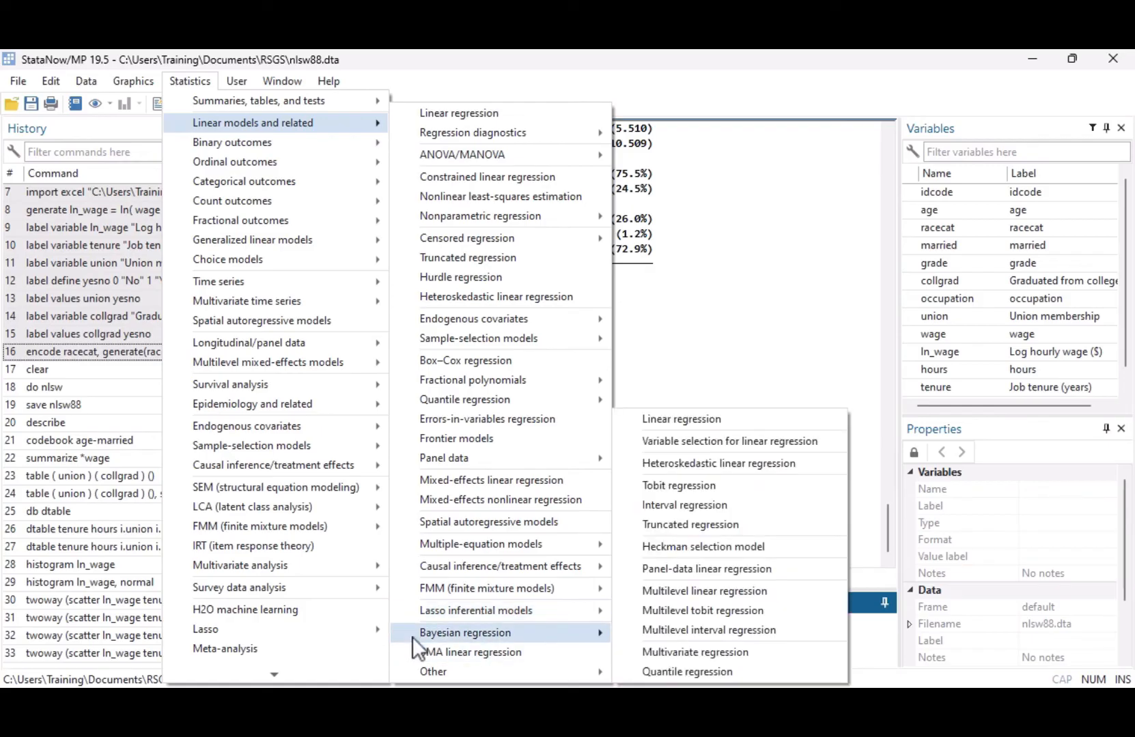
left_click(411, 113)
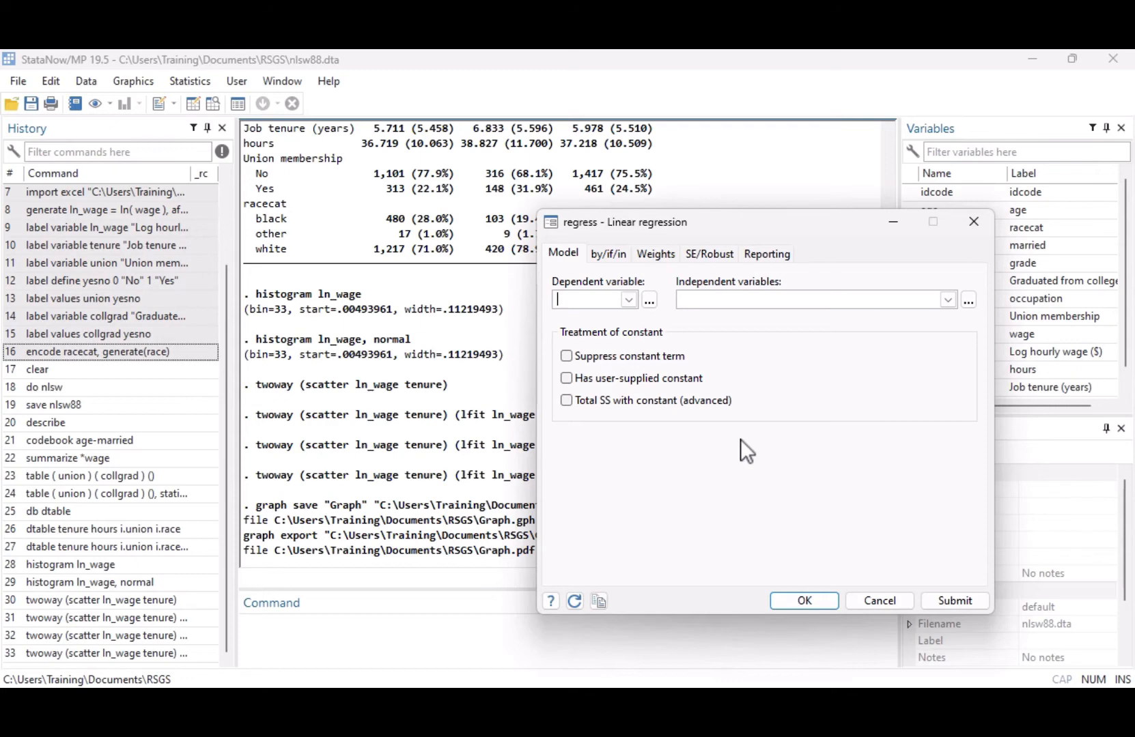
left_click(628, 299)
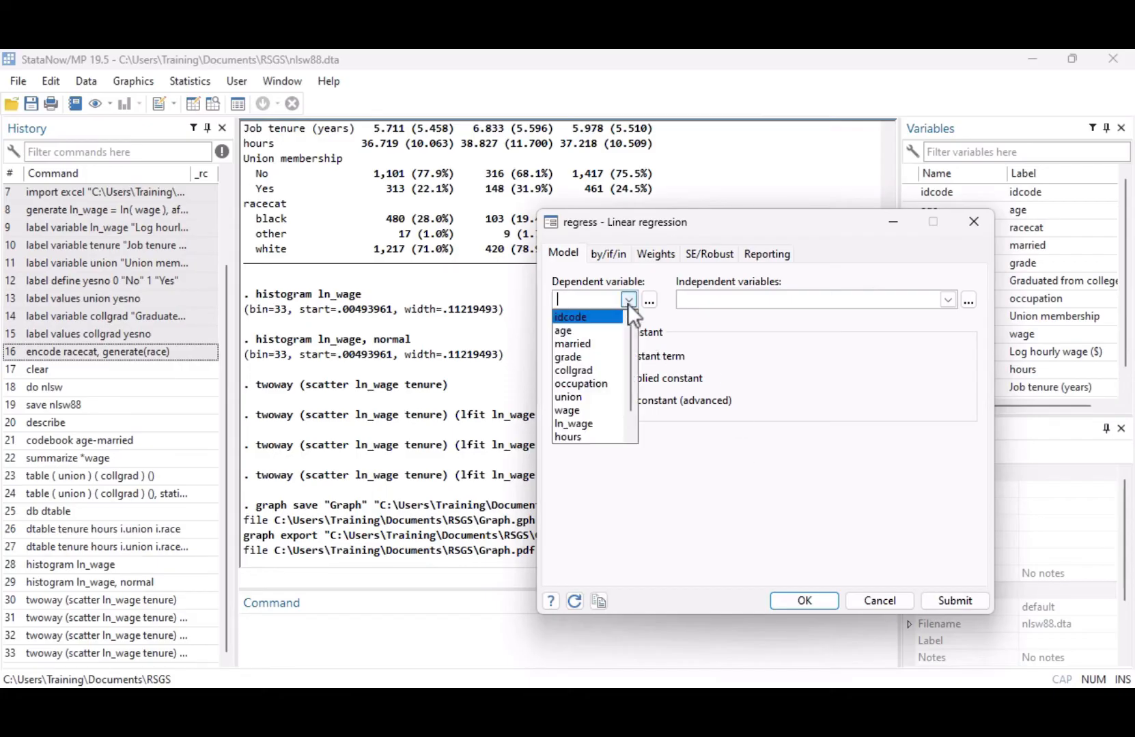
left_click(597, 418)
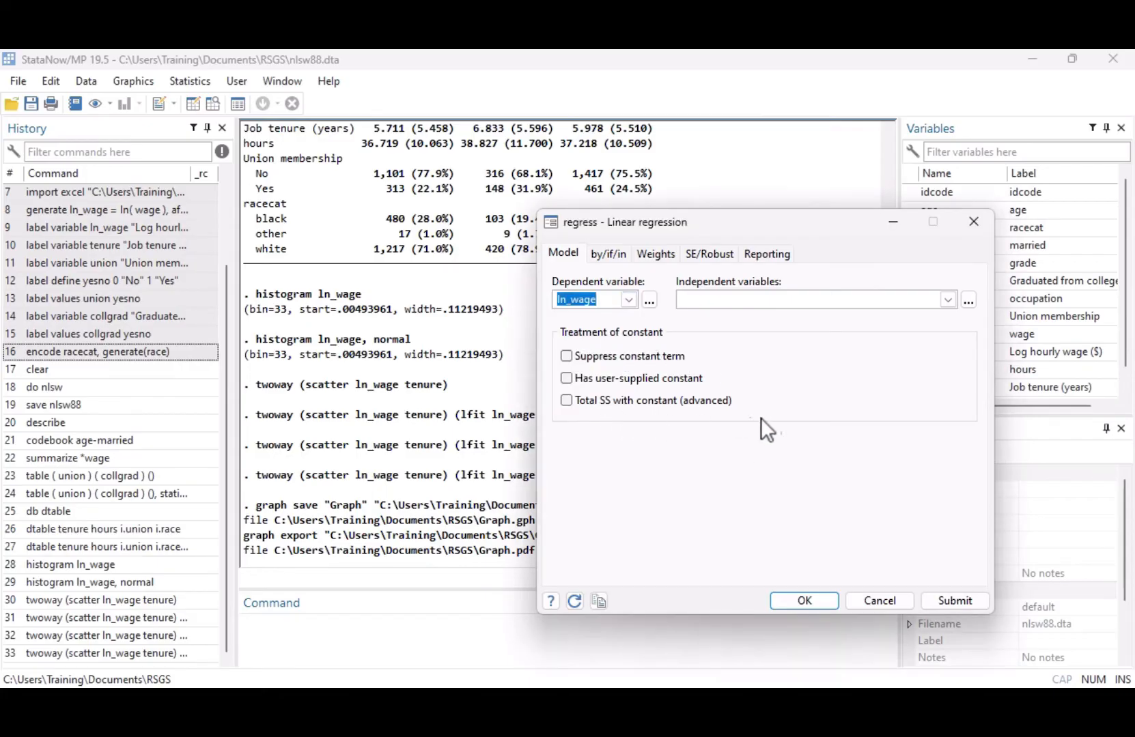
Step: Enter hours and the factor variable i.collgrad as independent variables of the regression
left_click(947, 300)
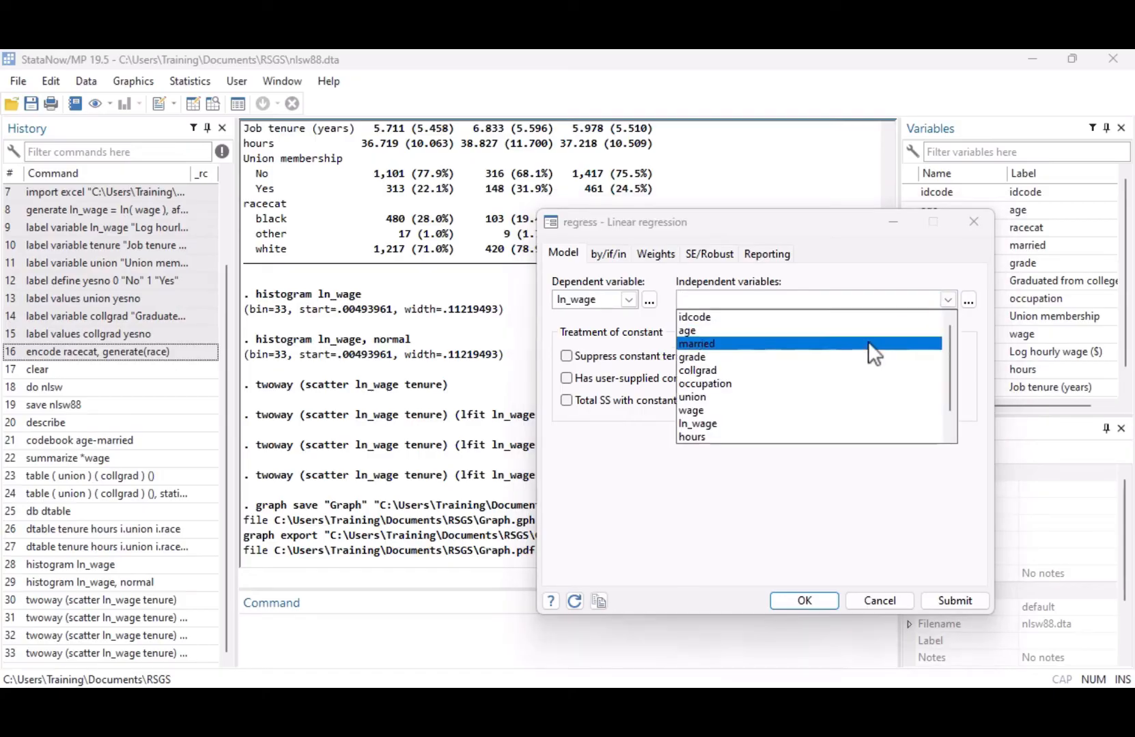
left_click(722, 437)
type("i.")
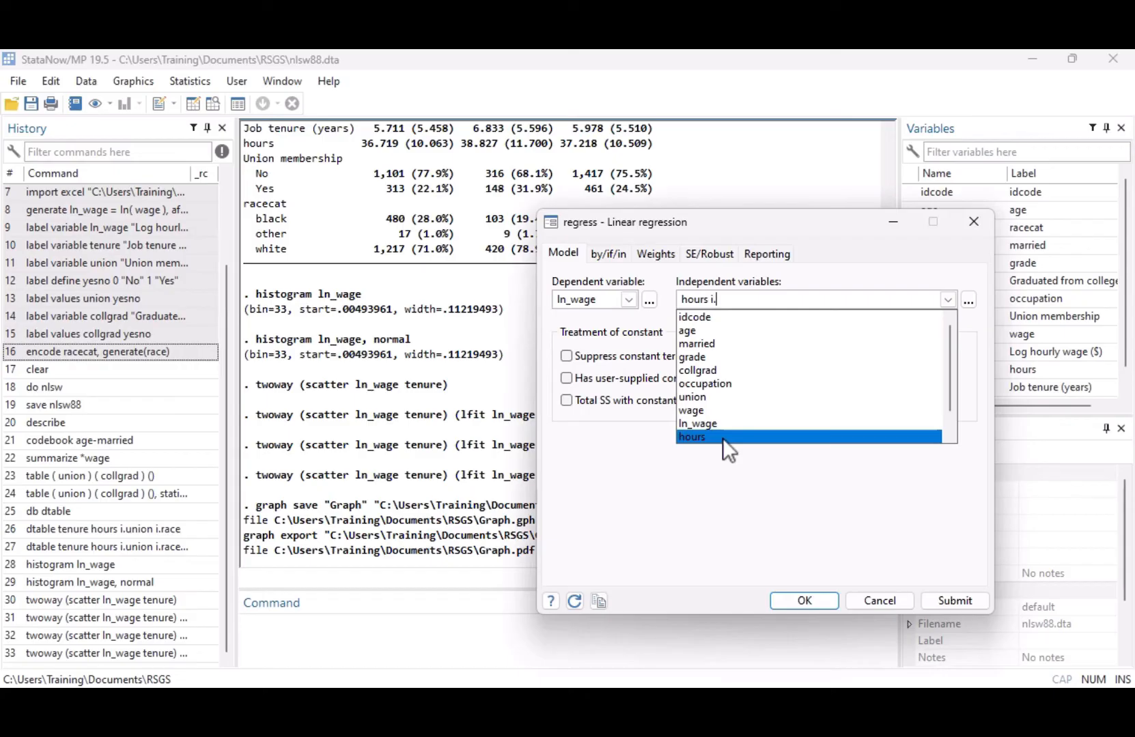
type("collgrad")
Step: Add a 2-way full factorial of union and tenure, with tenure treated as continuous, to the list of independent variables
left_click(967, 298)
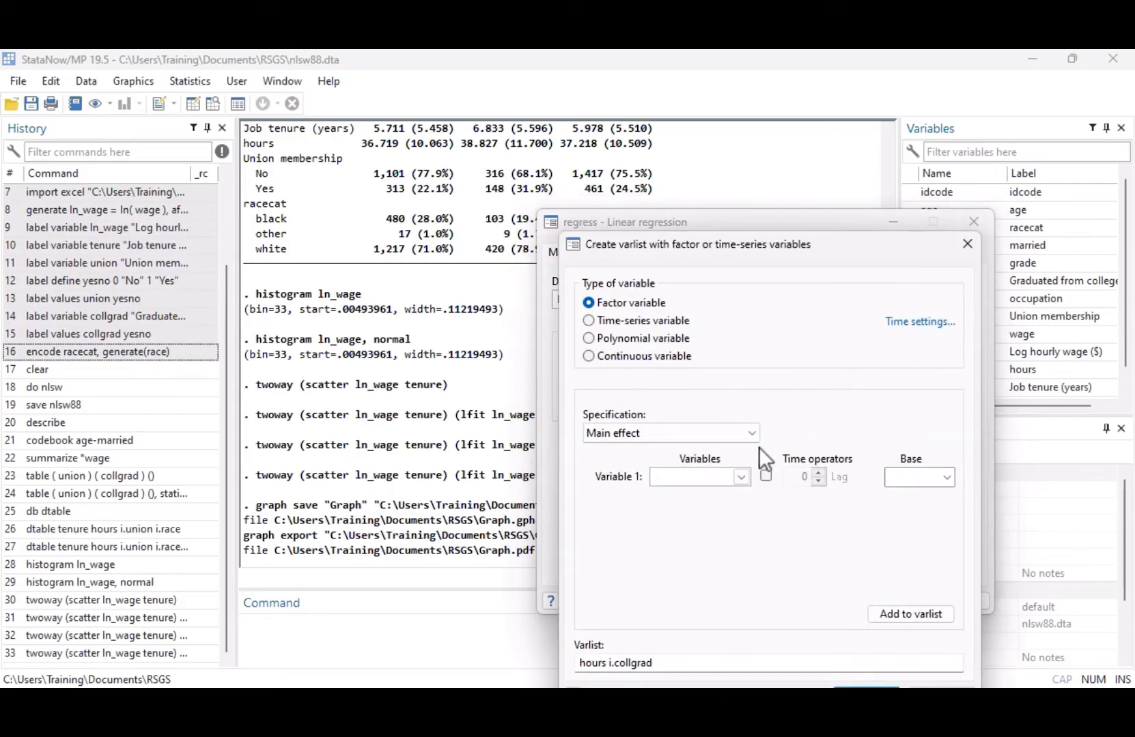
left_click(752, 436)
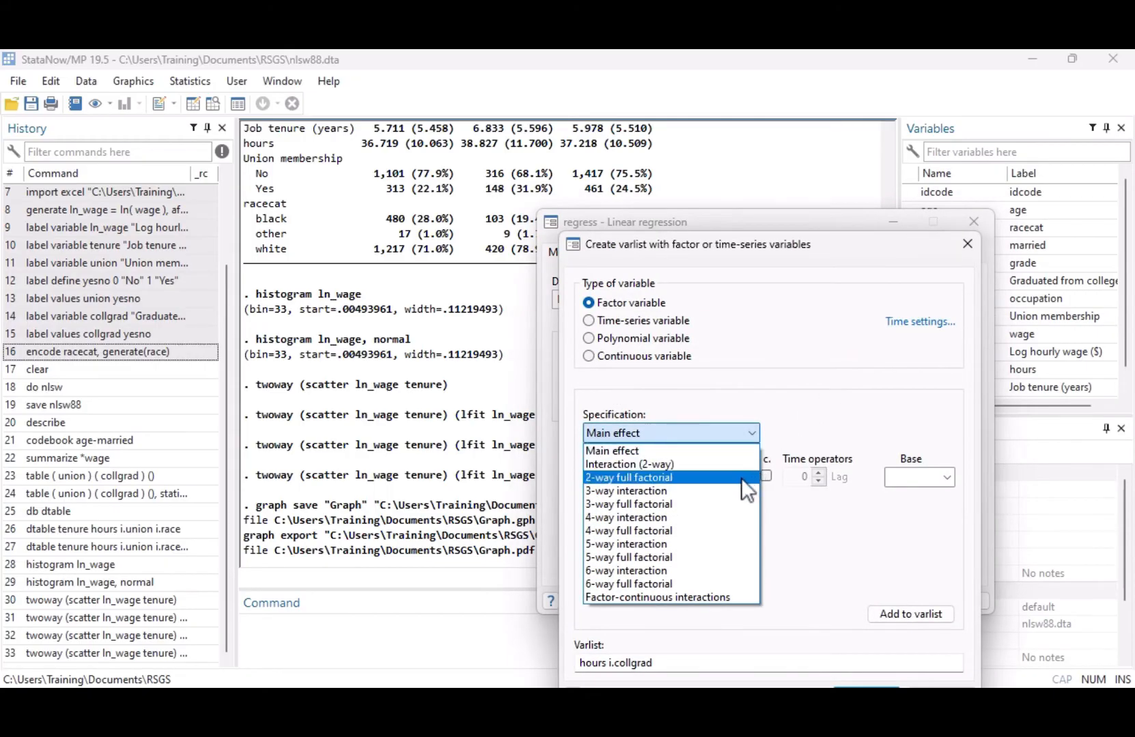
left_click(741, 478)
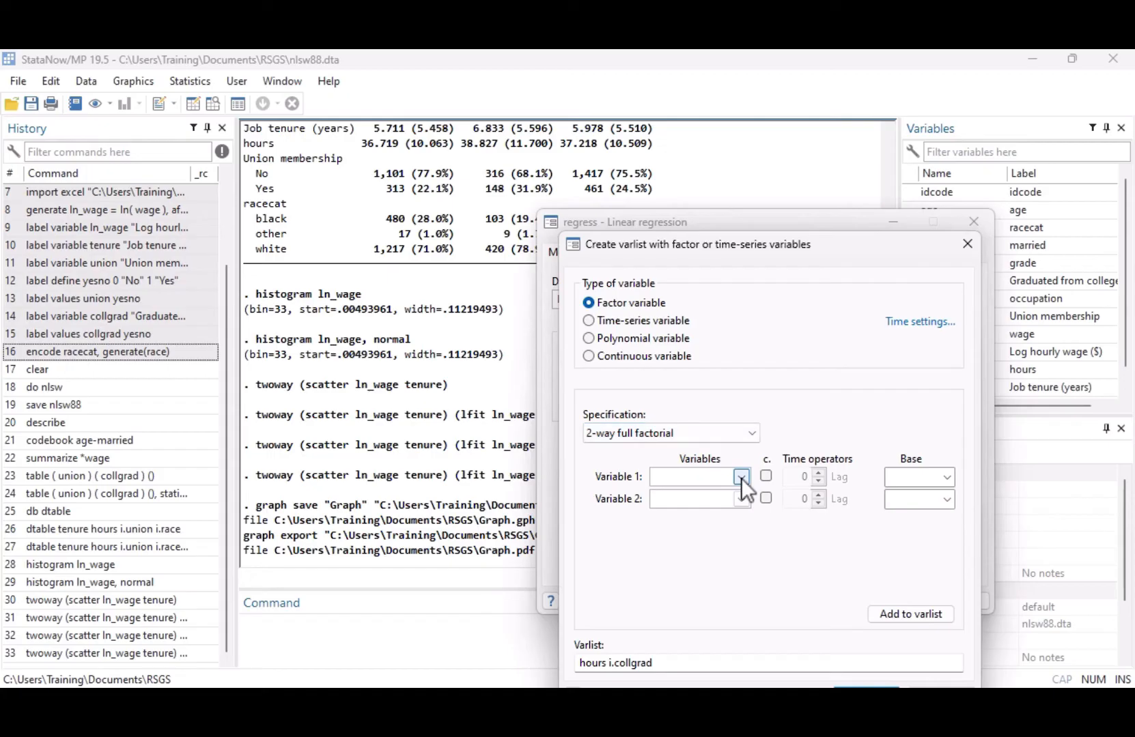
left_click(740, 478)
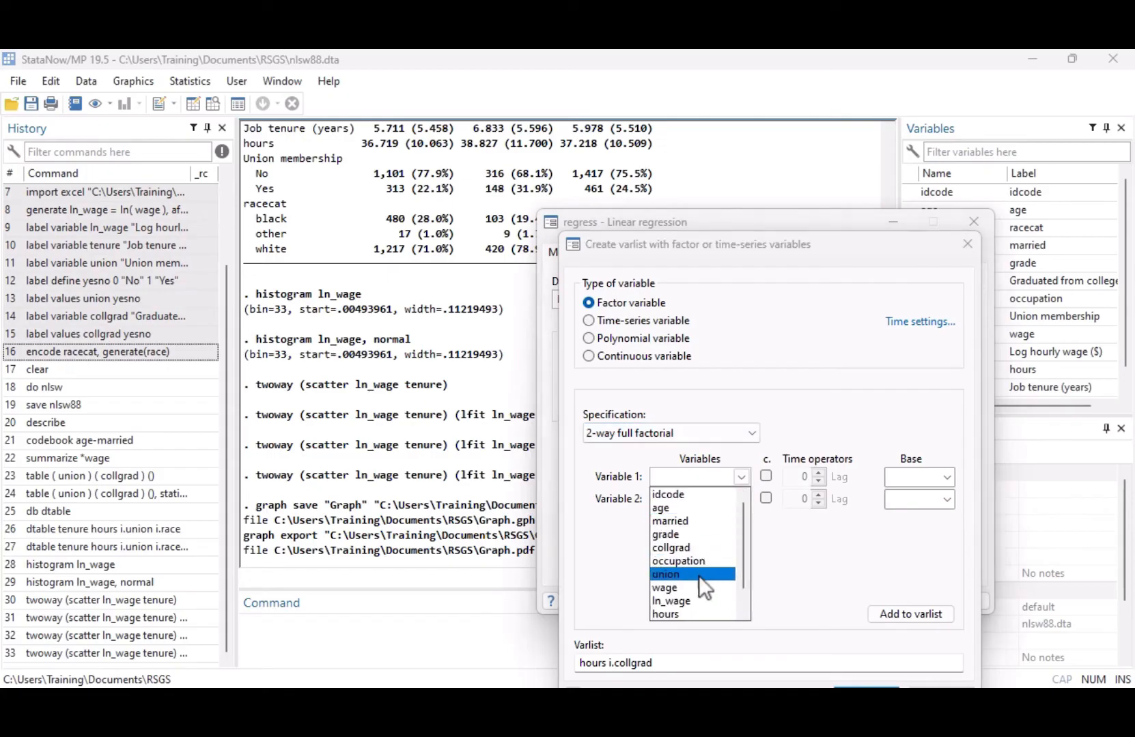
left_click(699, 576)
left_click(742, 500)
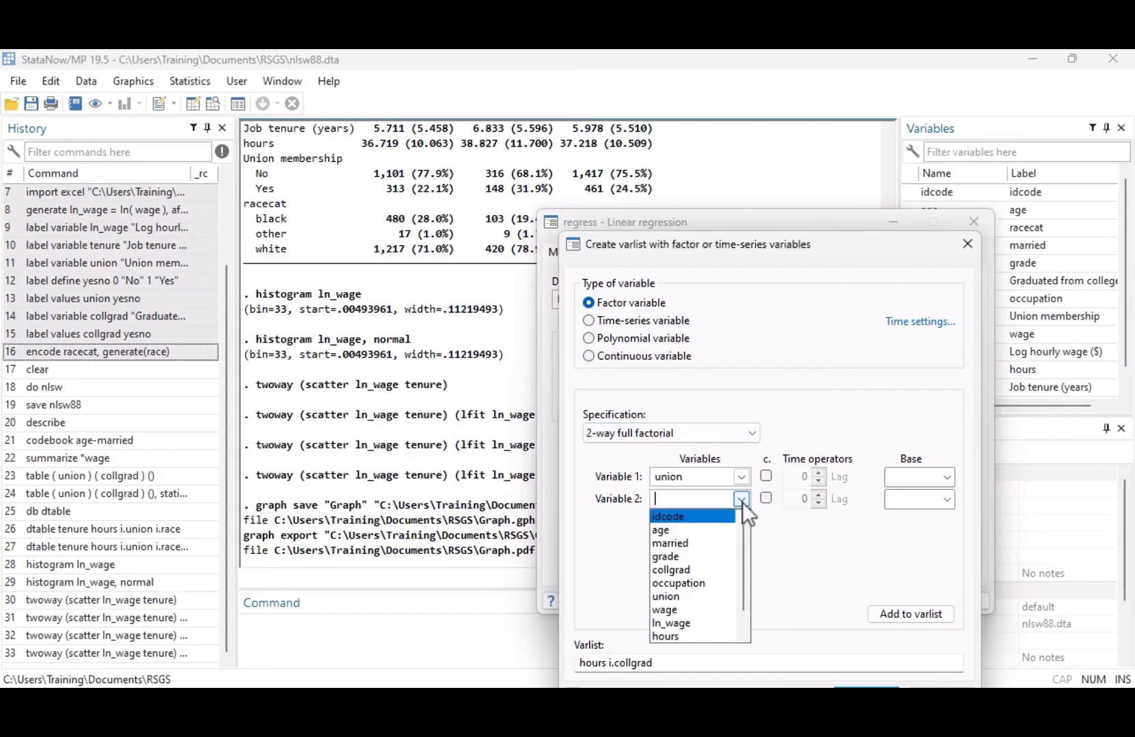
scroll(716, 574, "down", 1)
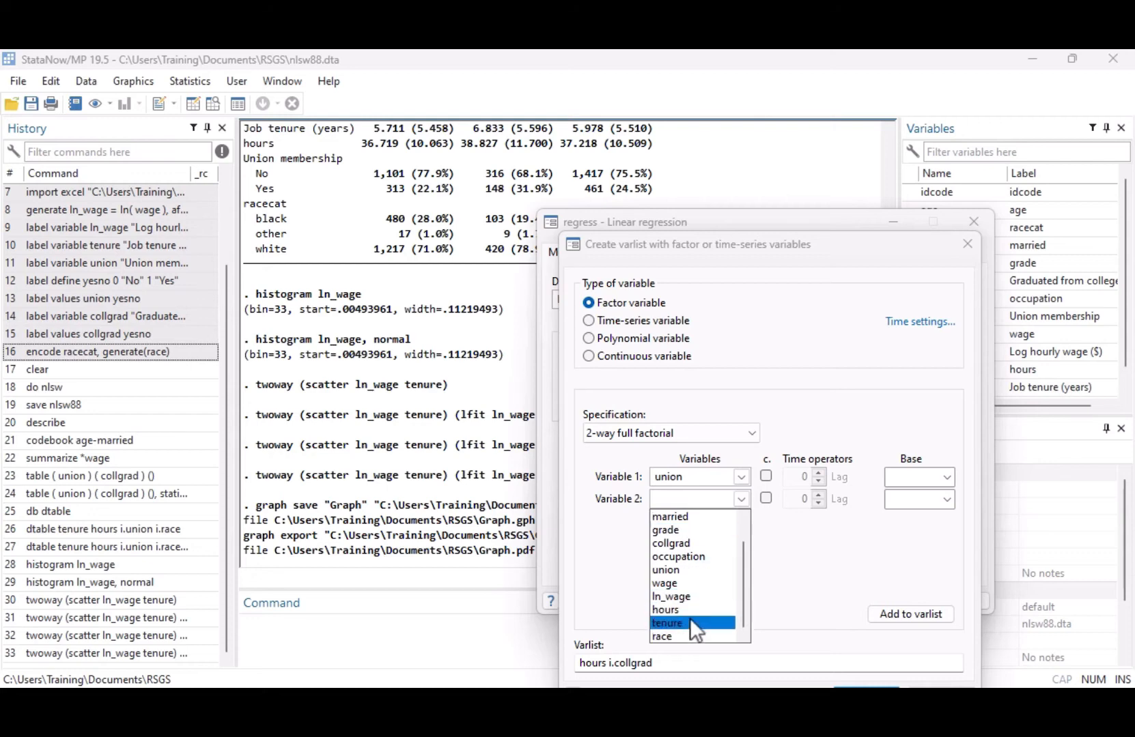
left_click(689, 622)
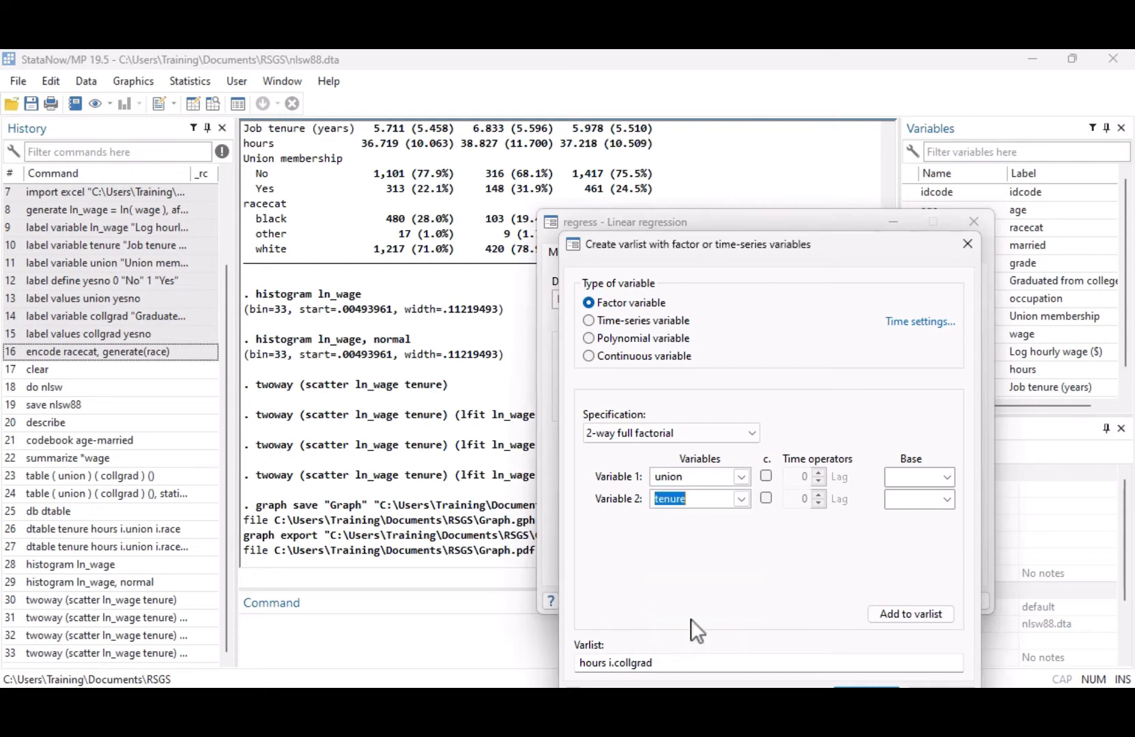
left_click(765, 499)
left_click(937, 612)
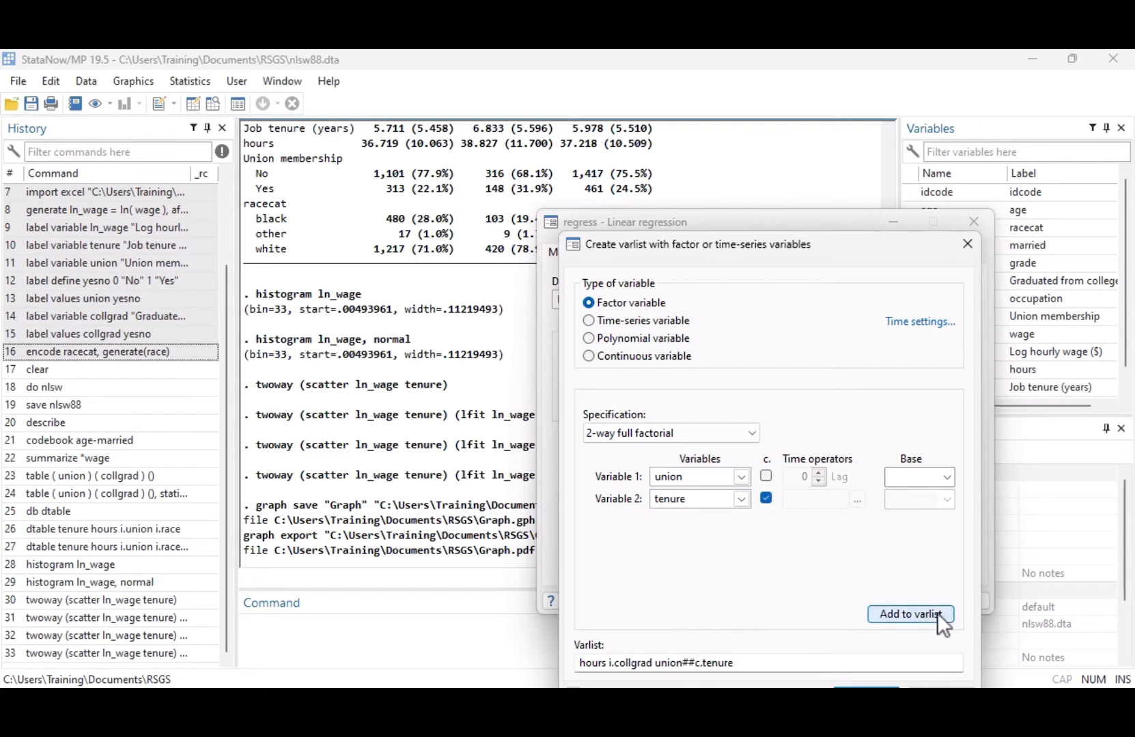
left_click_drag(737, 663, 652, 666)
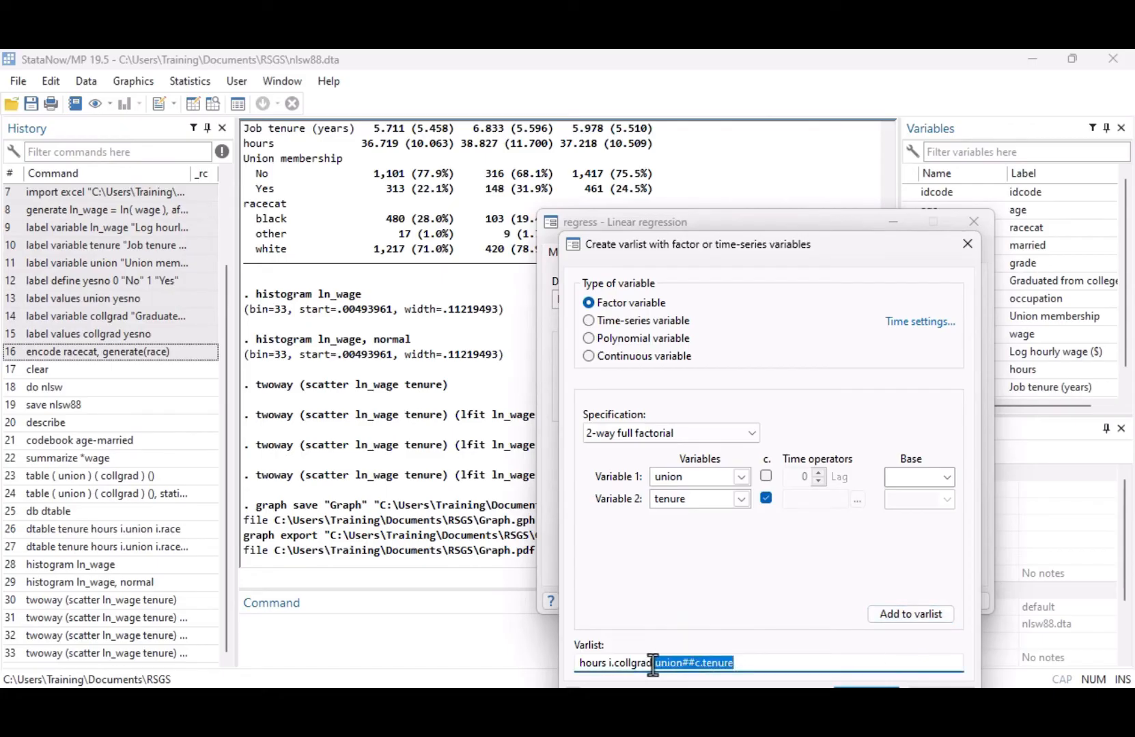
left_click(781, 665)
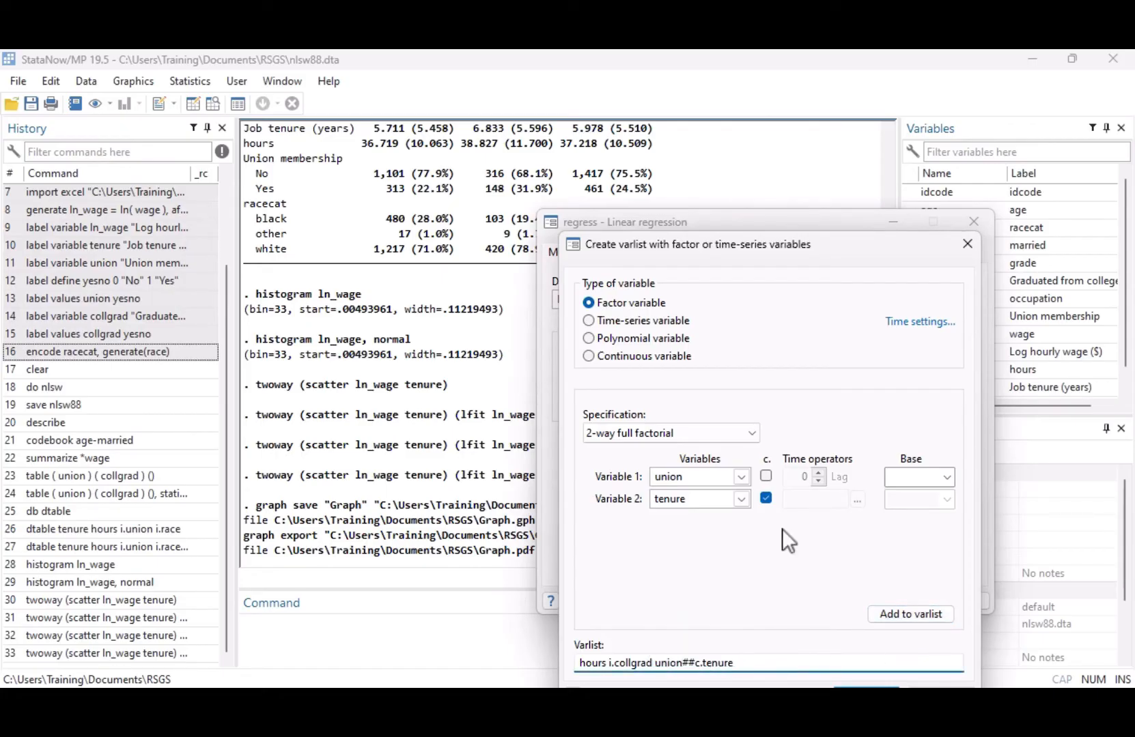
Step: Accept the variable list hours i.collgrad union##c.tenure as independent variables and run the linear regression of ln_wage
left_click_drag(767, 248, 774, 184)
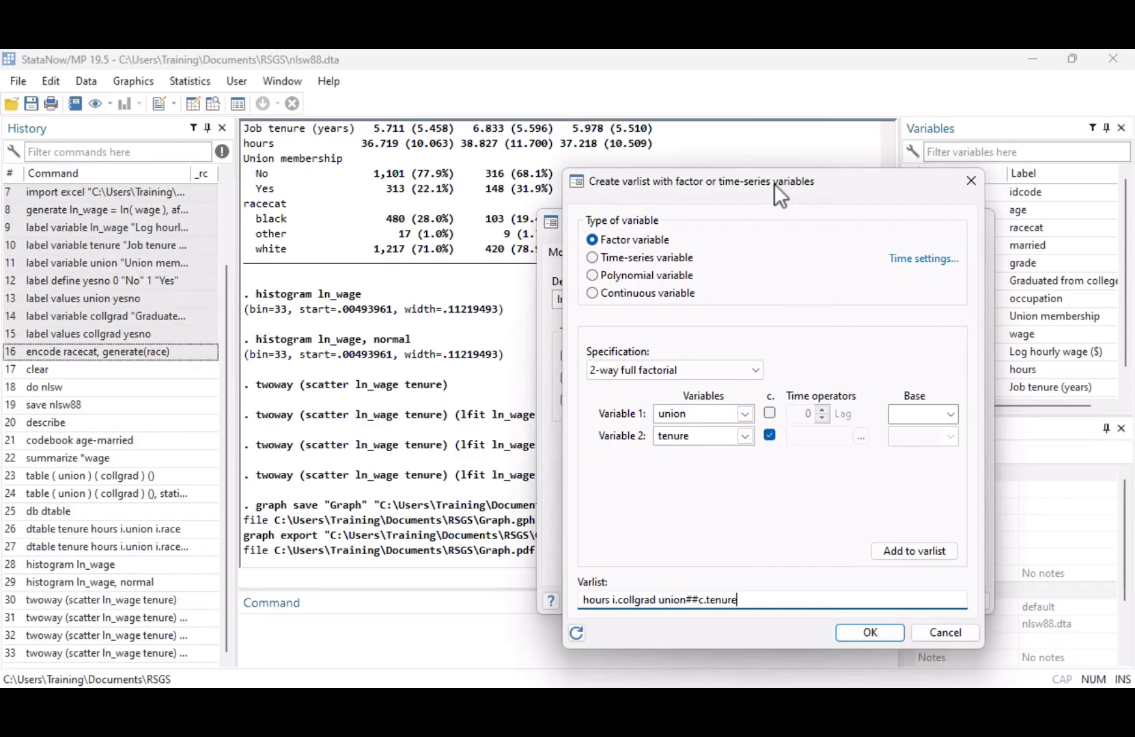
left_click(891, 633)
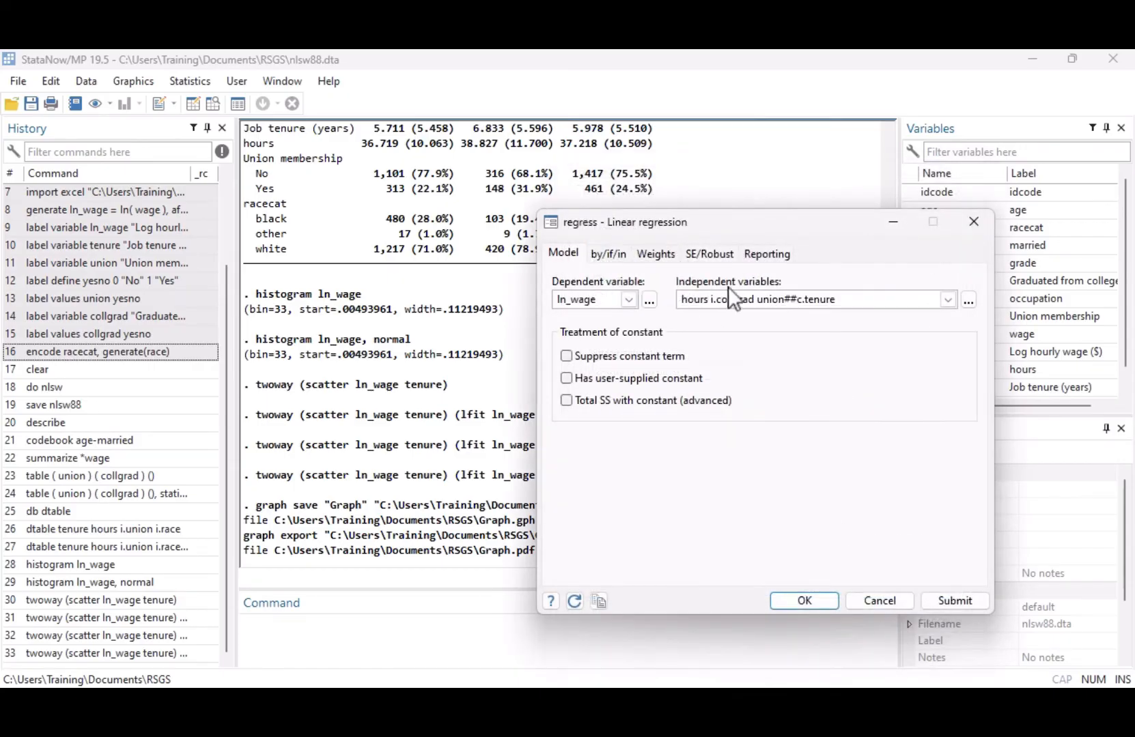
left_click_drag(753, 299, 674, 300)
left_click_drag(756, 299, 871, 326)
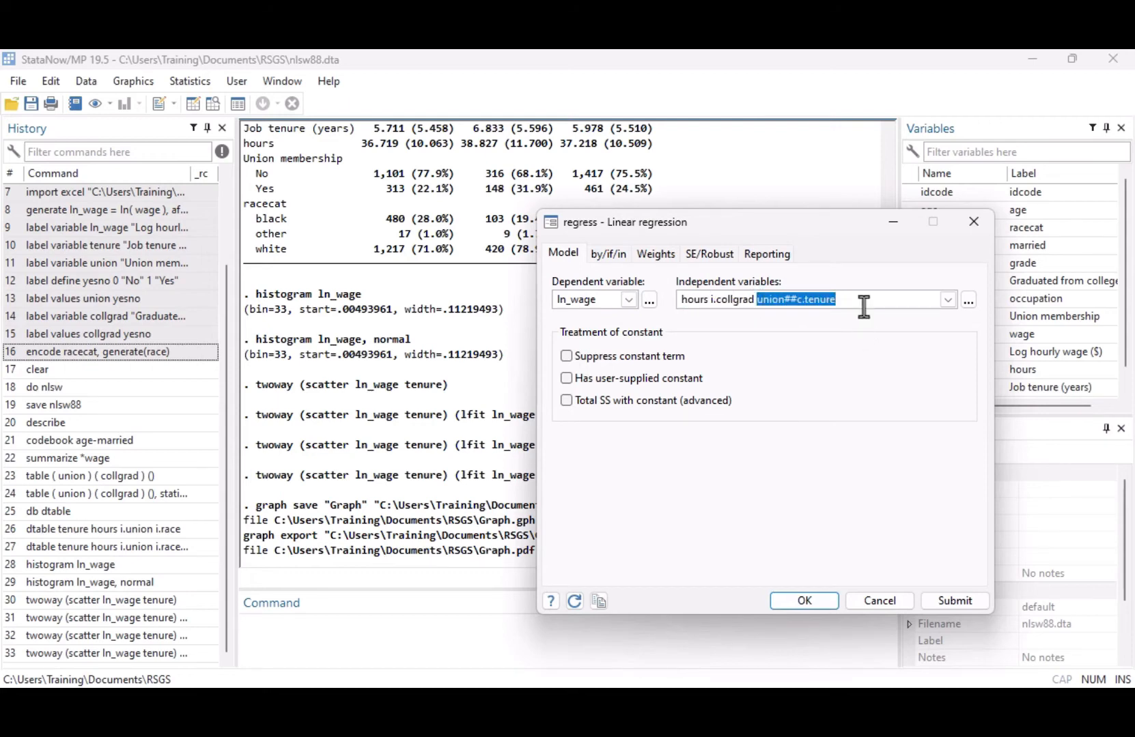
left_click(864, 305)
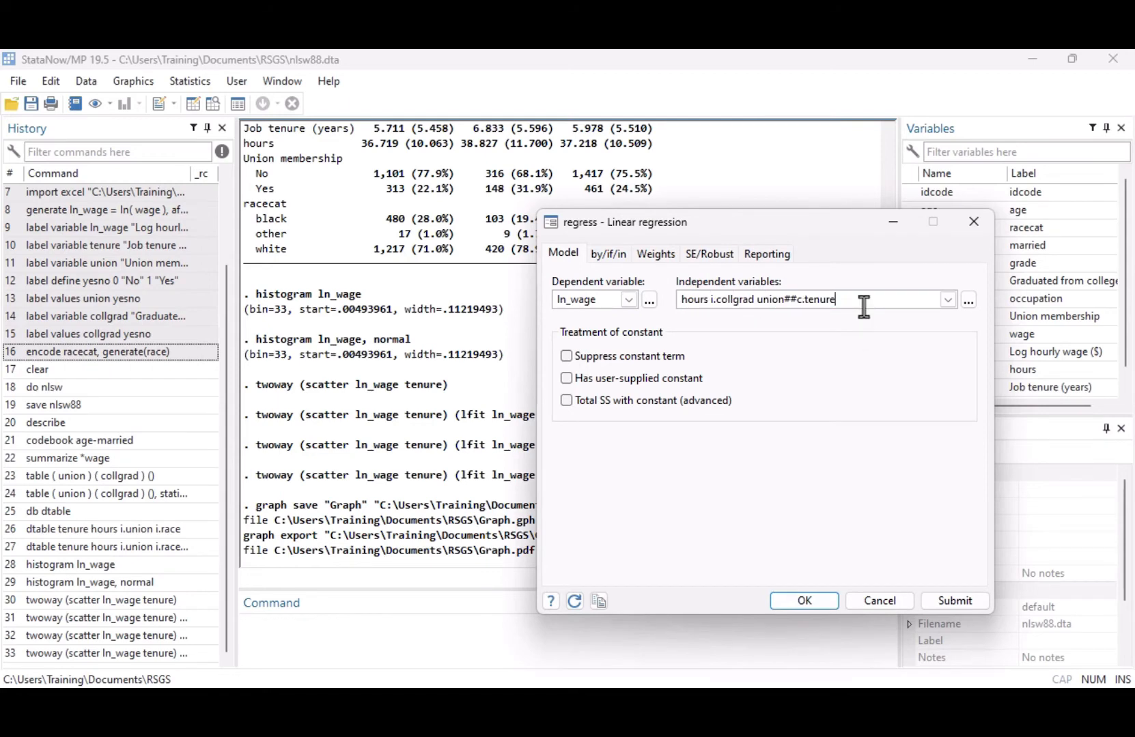
left_click(819, 603)
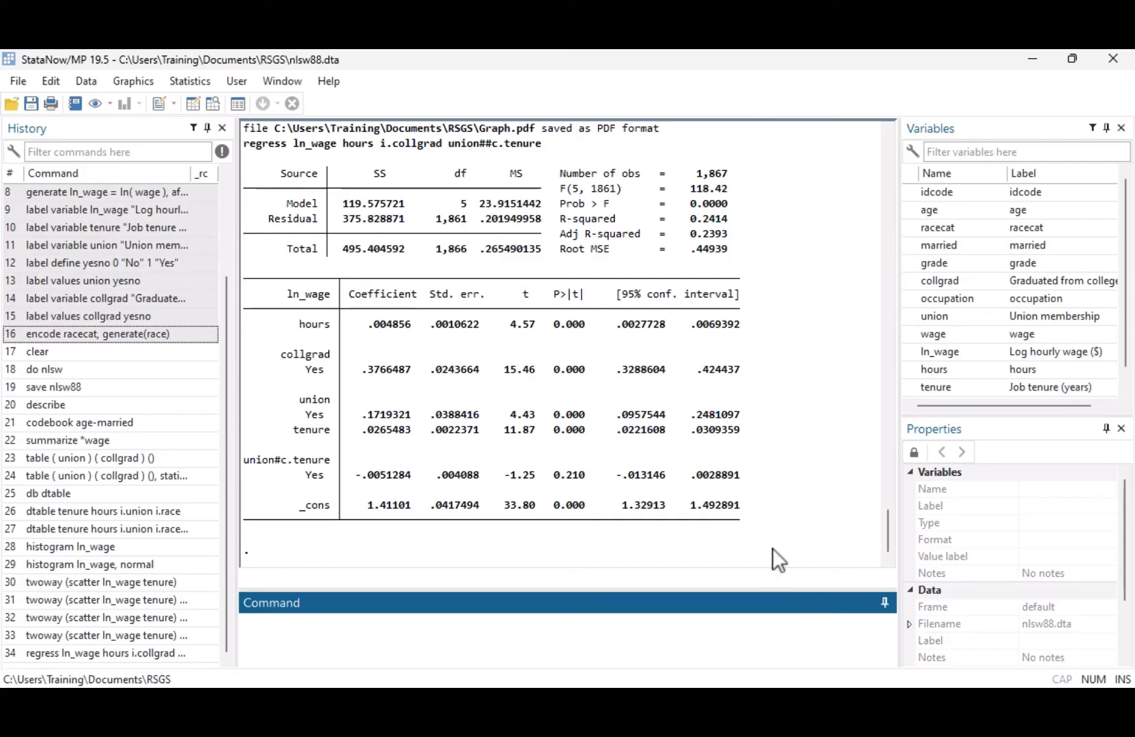
Step: Examine the regression output, comparing its number of observations with the dataset's total and reading the union coefficient row
left_click_drag(243, 172, 553, 247)
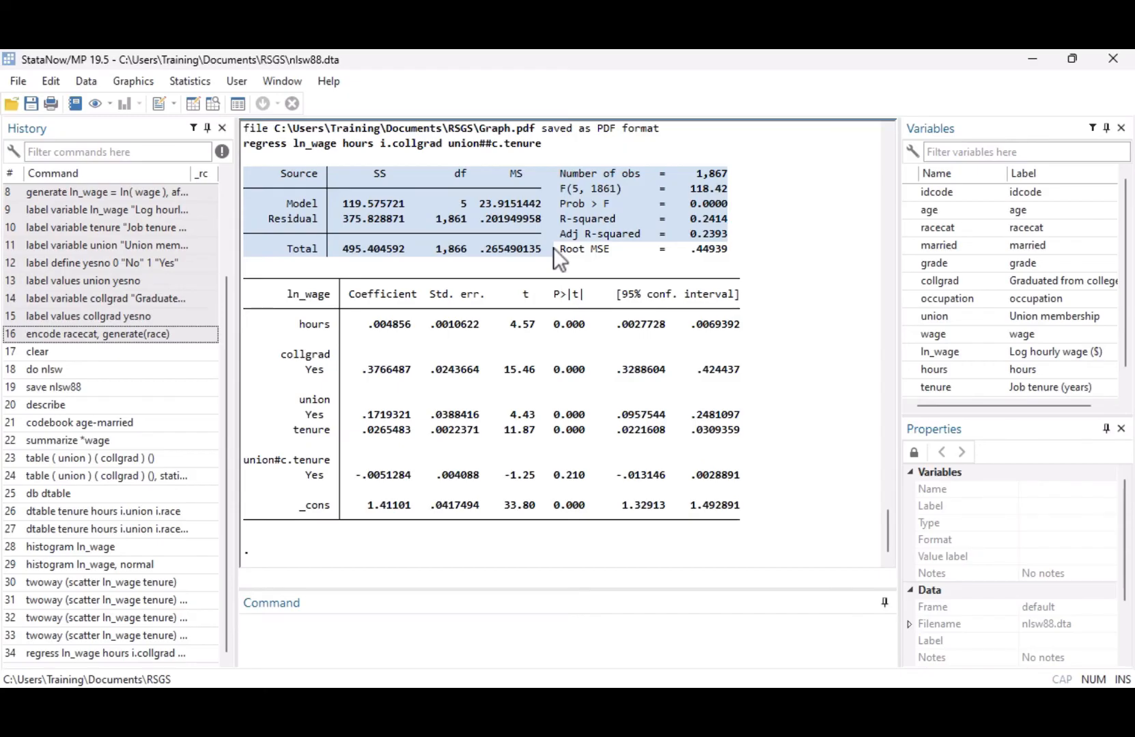
left_click(540, 267)
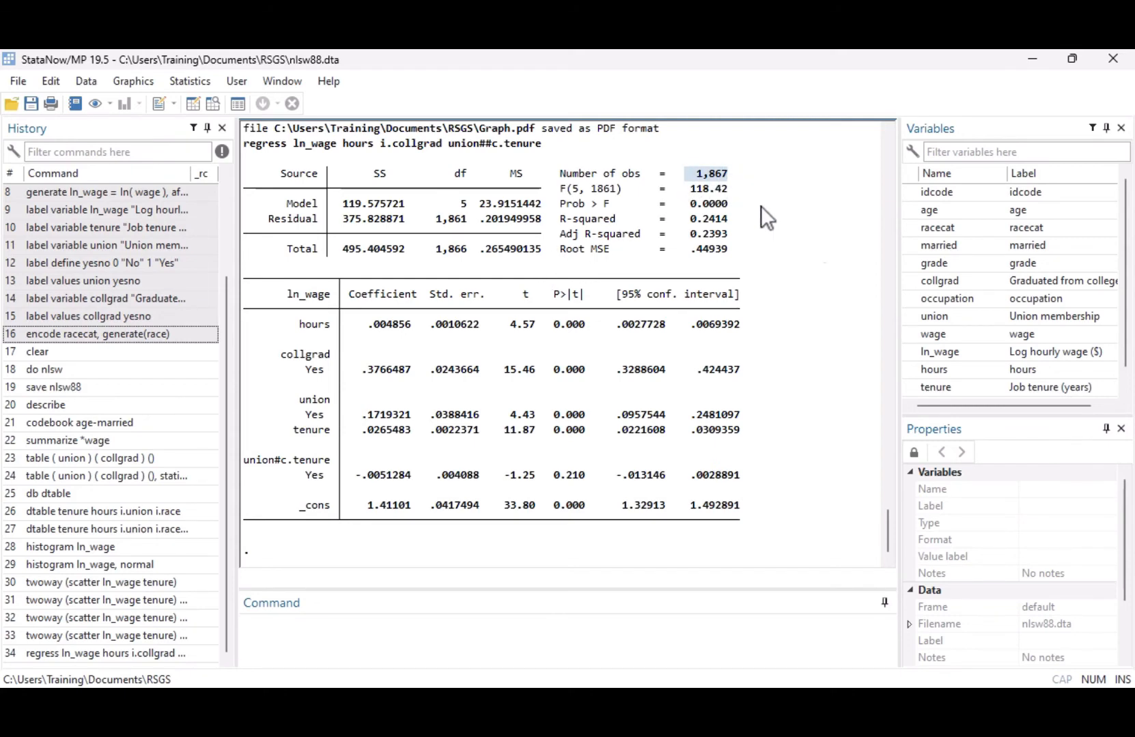
scroll(975, 578, "down", 2)
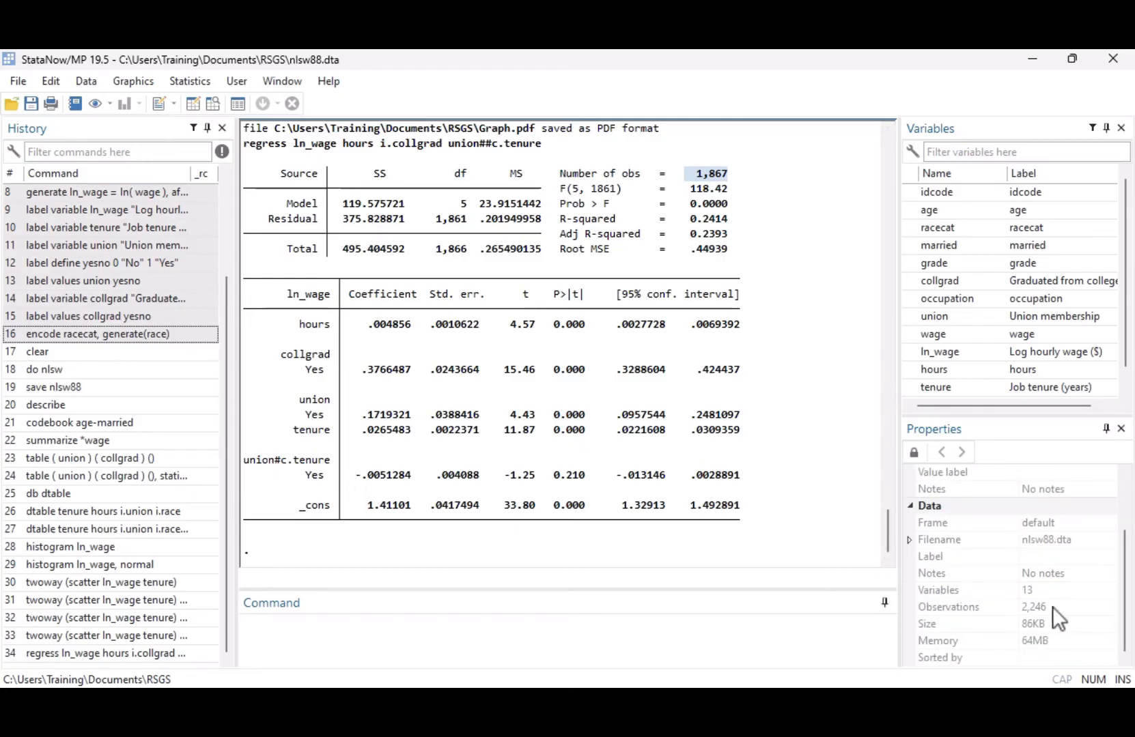
left_click(1052, 606)
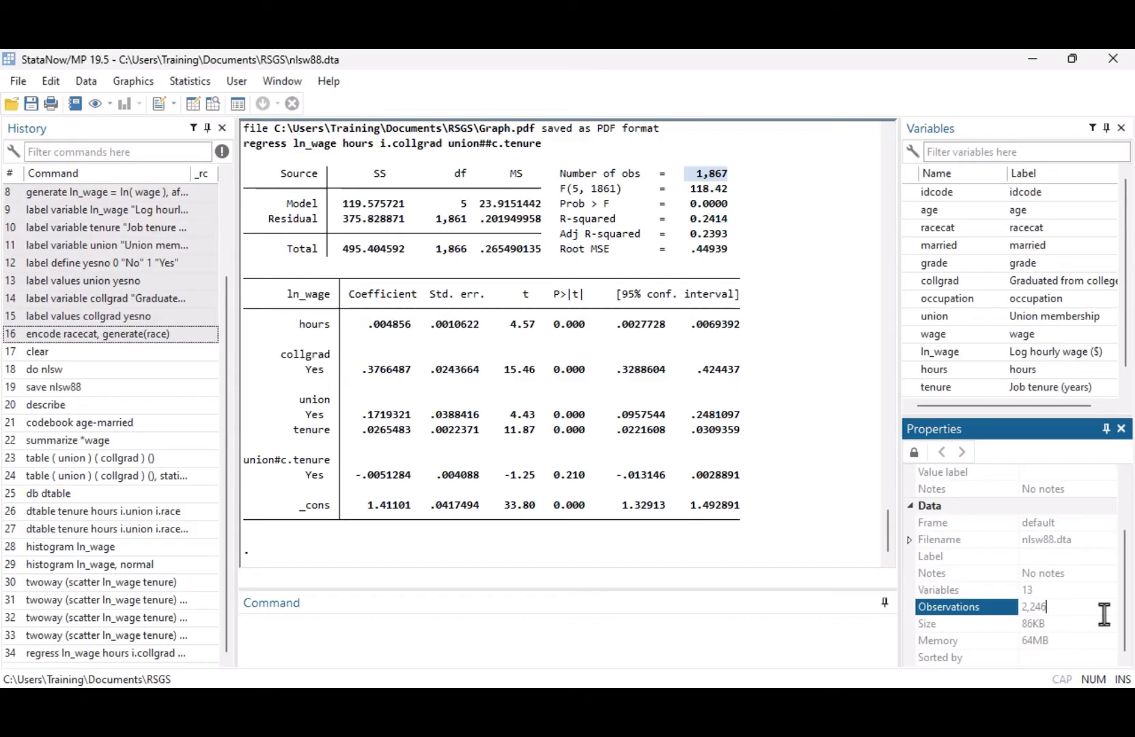
left_click(732, 191)
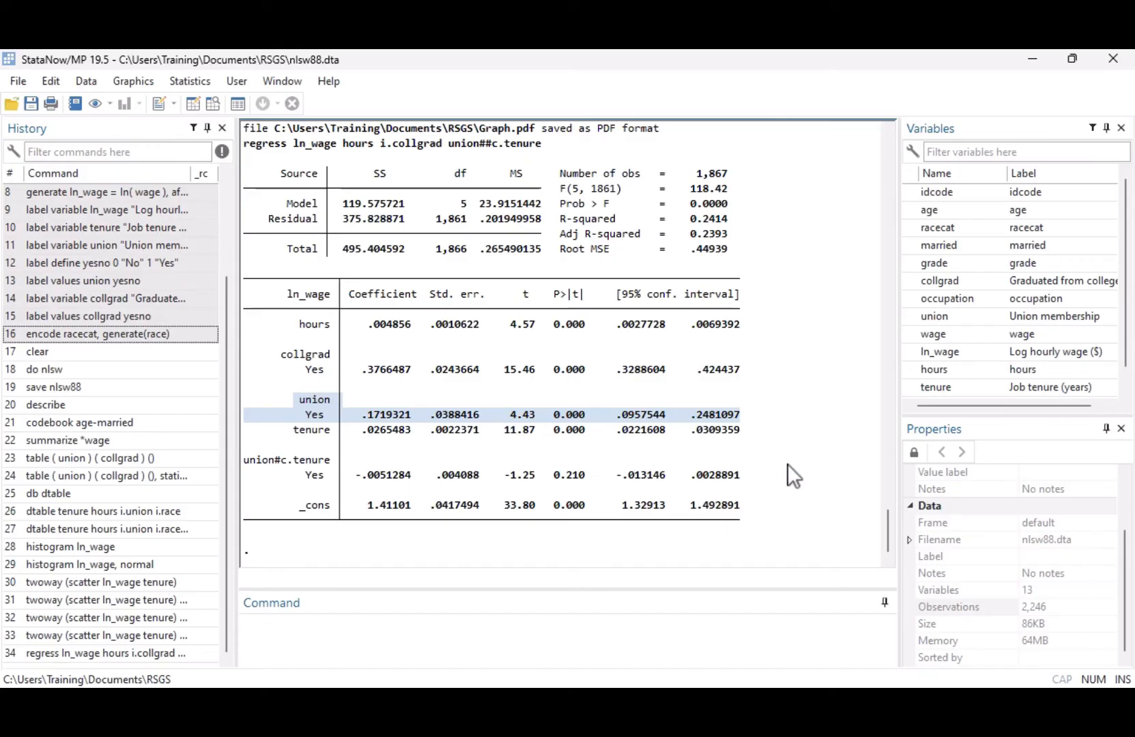
Step: Rerun the ln_wage regression with the base option added and inspect the union rows of the coefficient table
left_click(743, 618)
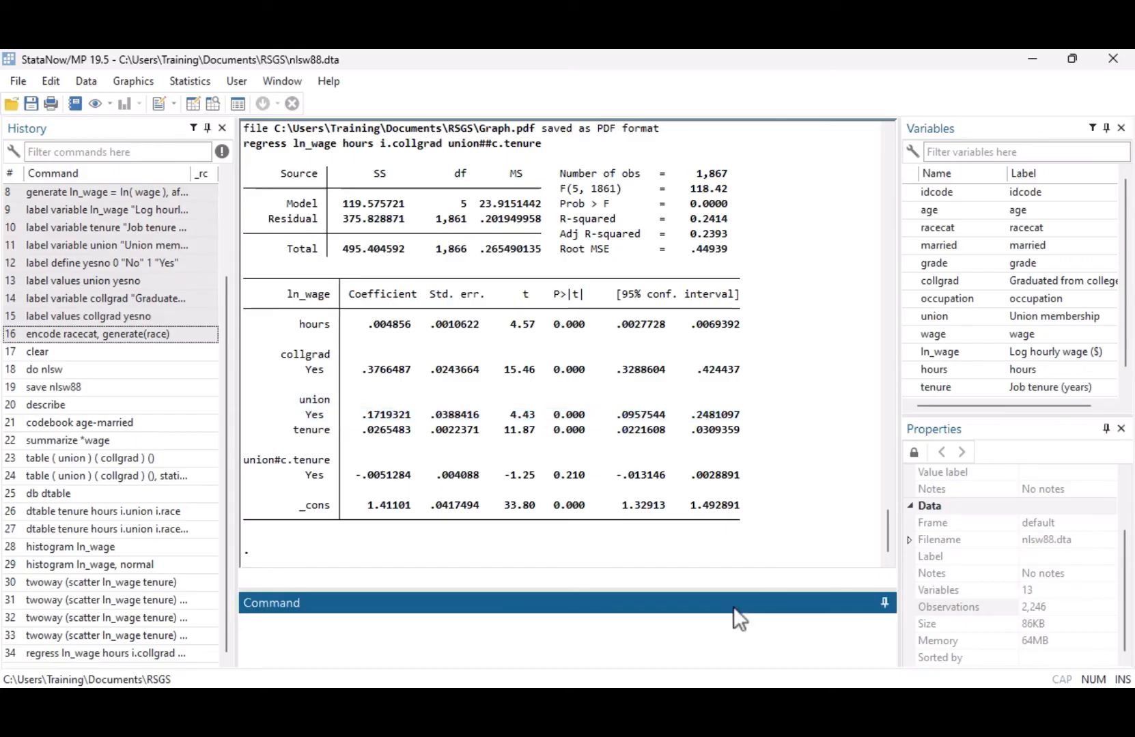
key("Page_Up")
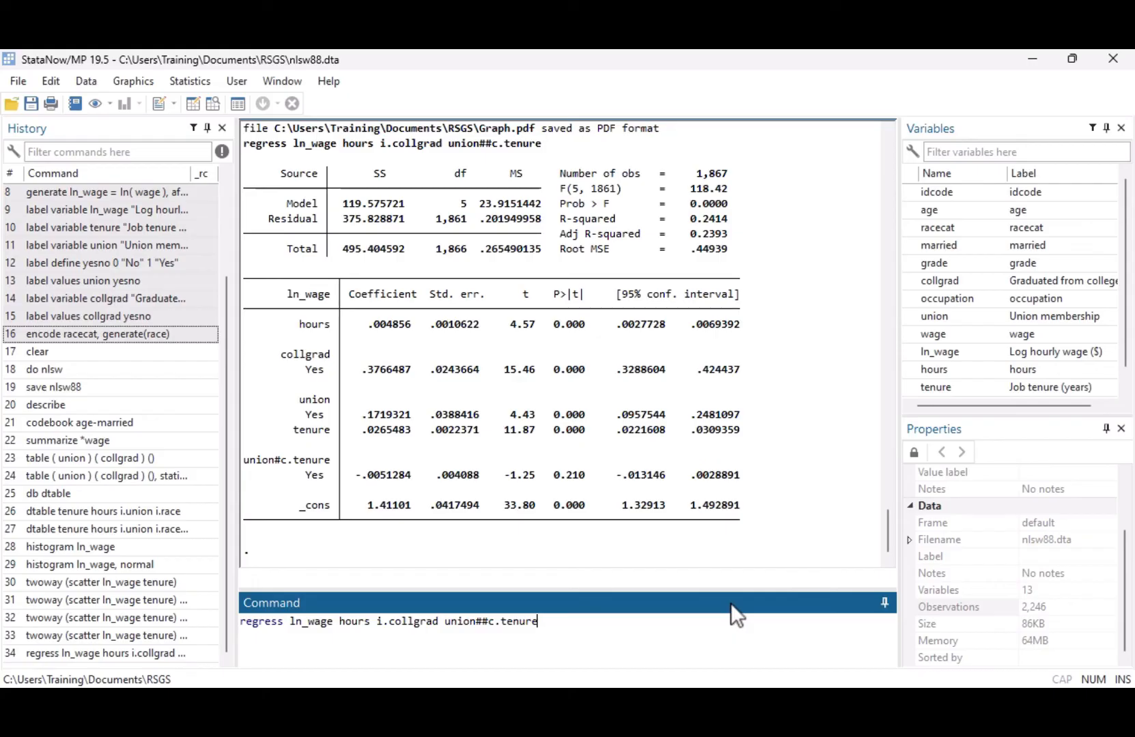
type(", base")
key("Return")
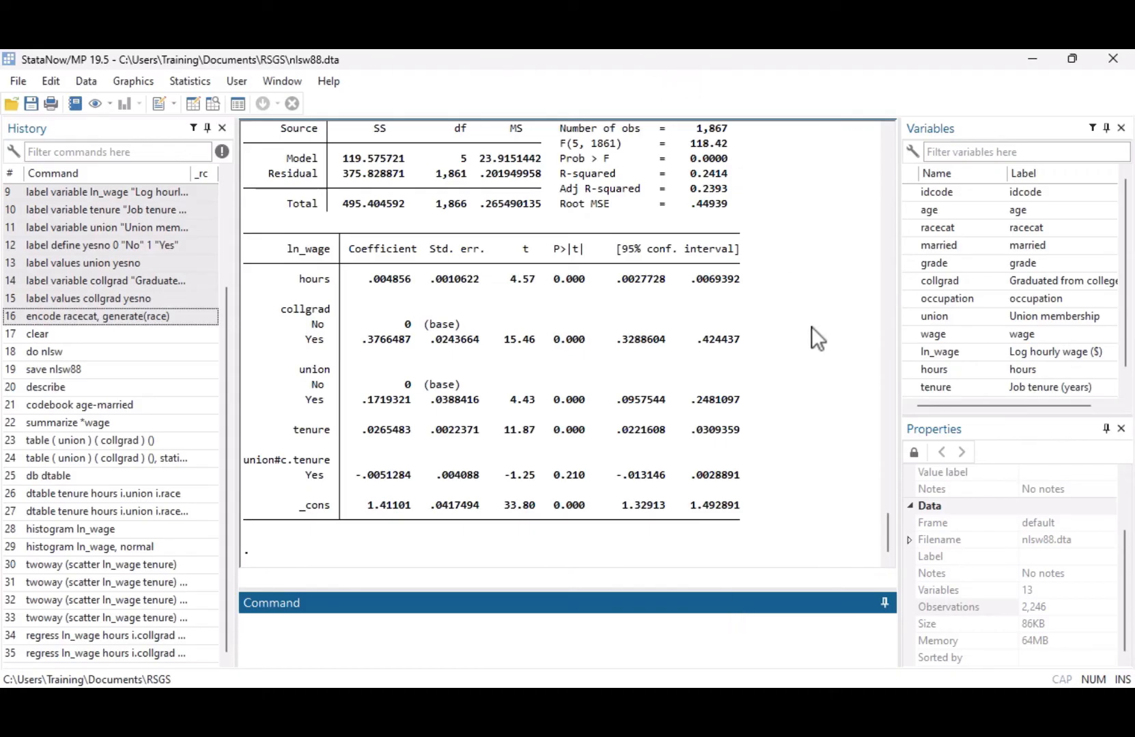
scroll(811, 326, "up", 1)
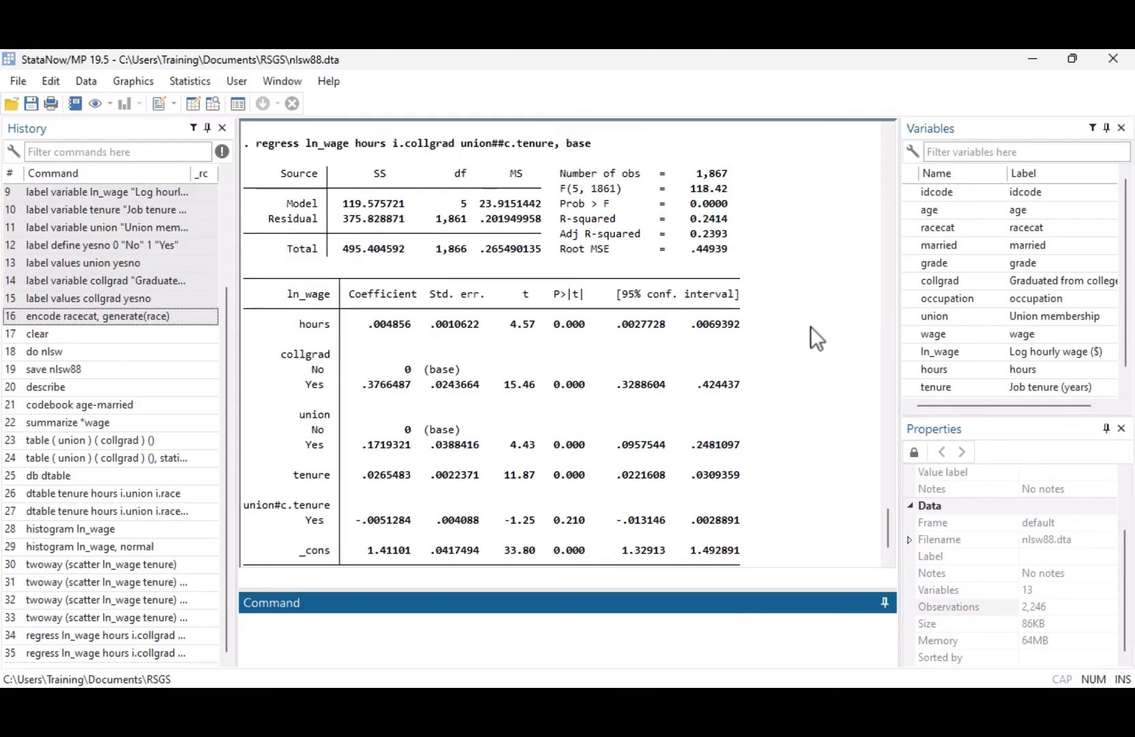
left_click_drag(303, 429, 471, 430)
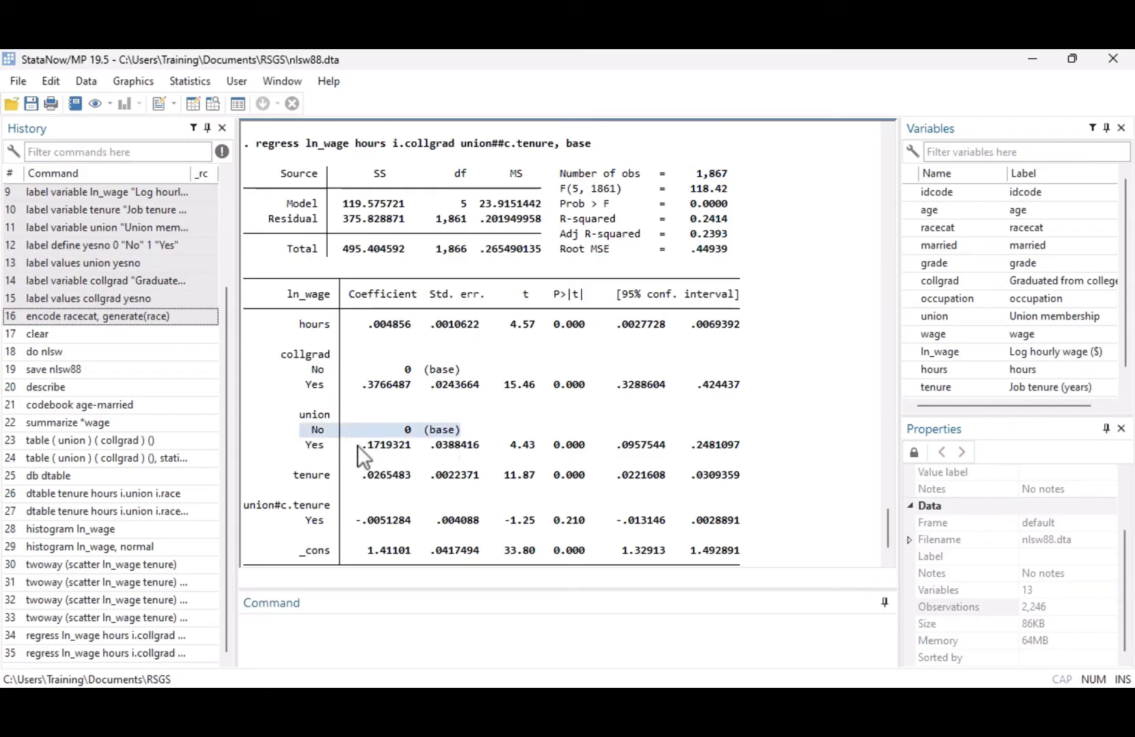
left_click_drag(357, 445, 411, 454)
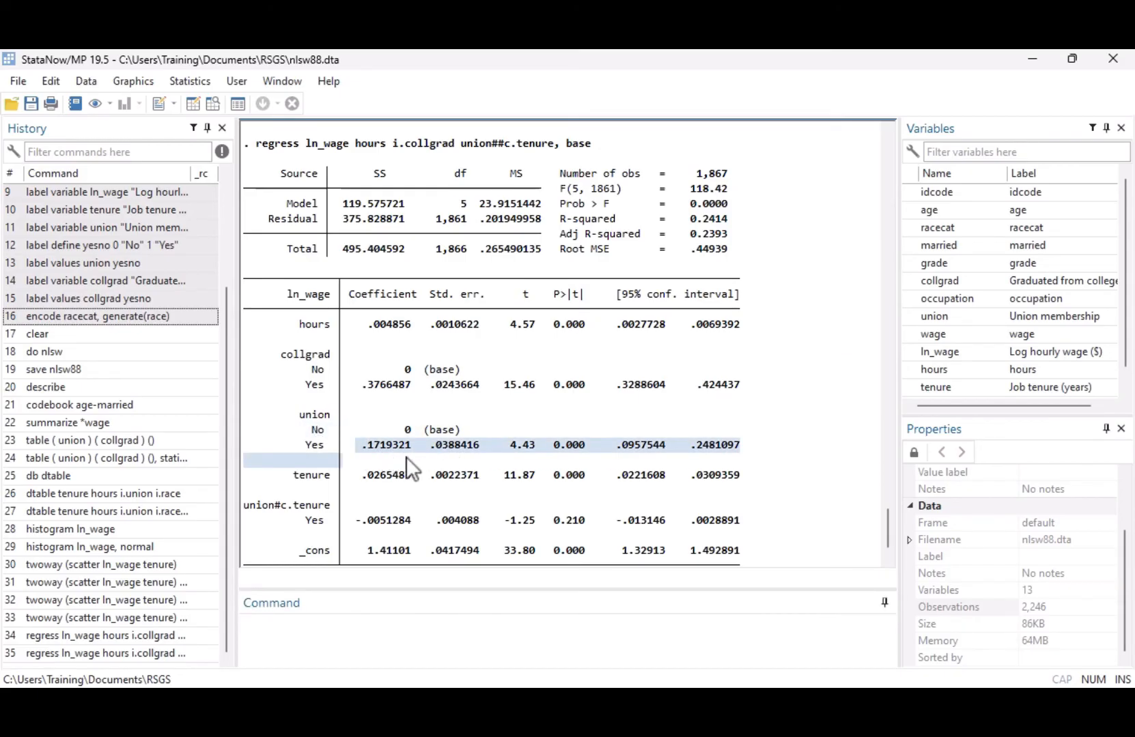
Step: Open the Postestimation Selector for the fitted regression
left_click(711, 638)
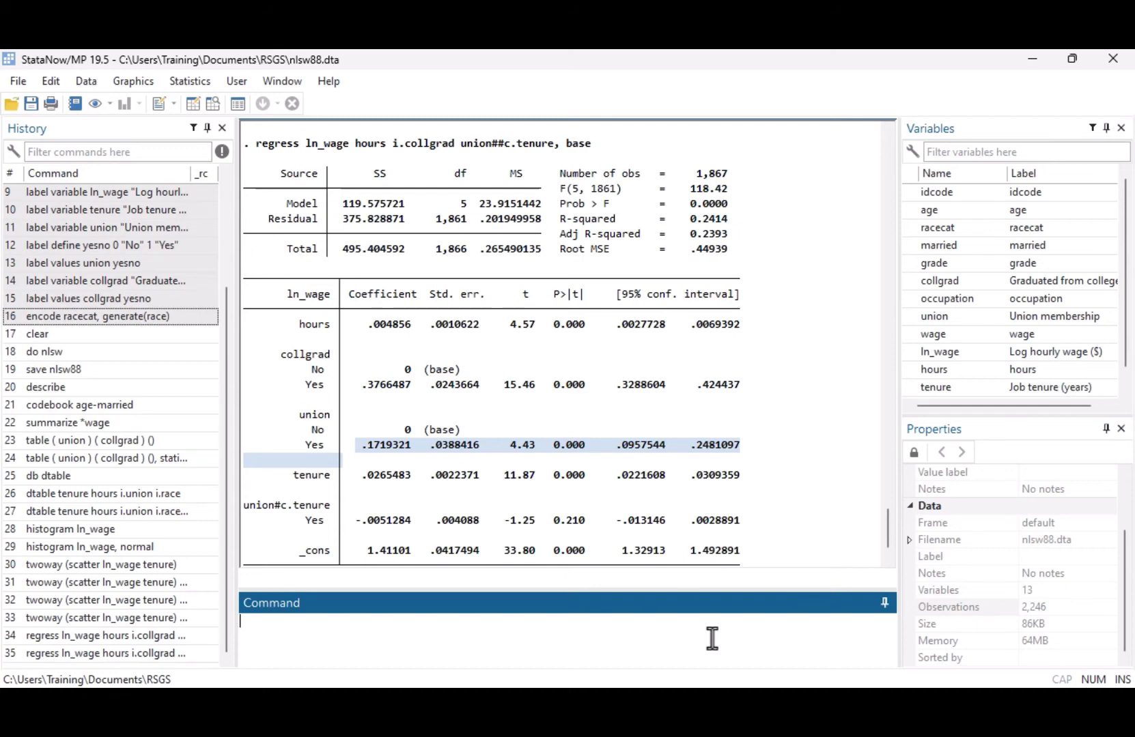
left_click(208, 87)
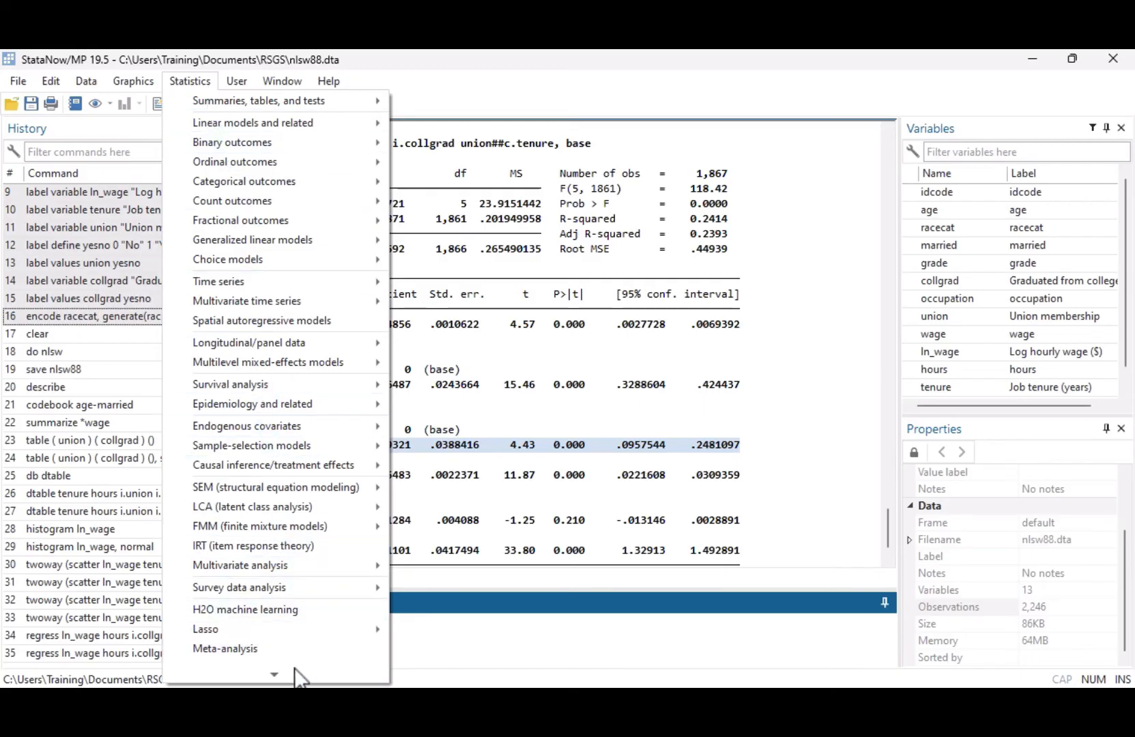
mouse_move(275, 676)
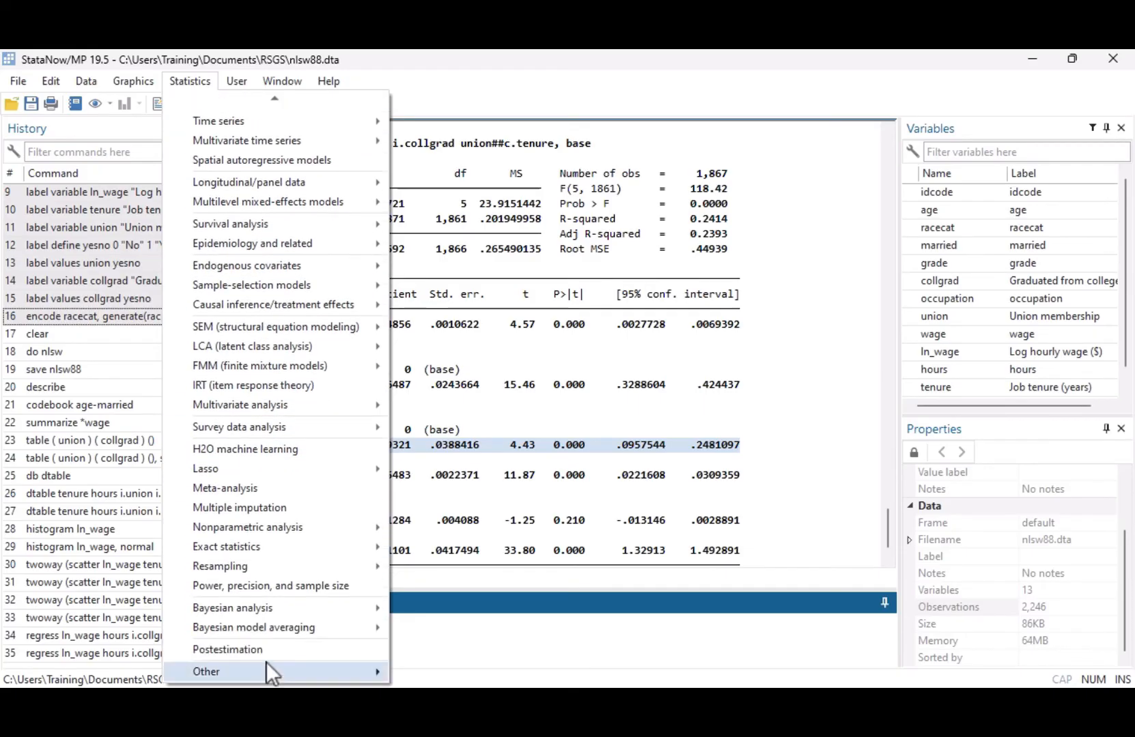
left_click(291, 651)
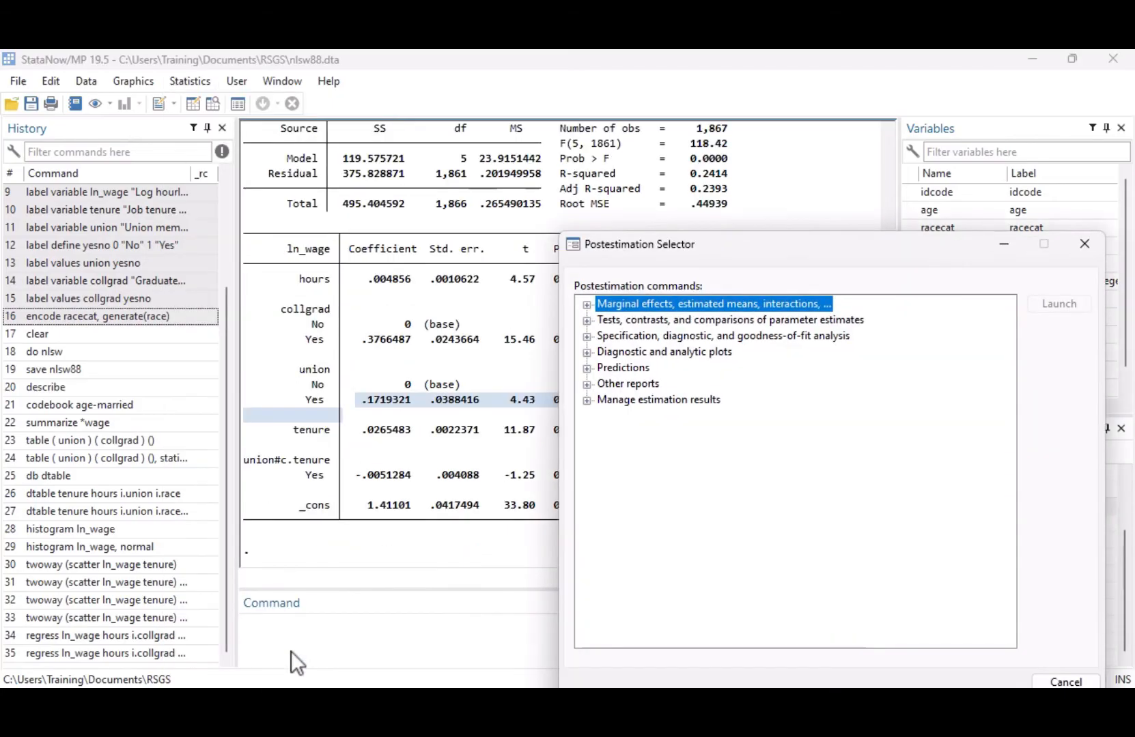
left_click_drag(755, 250, 755, 188)
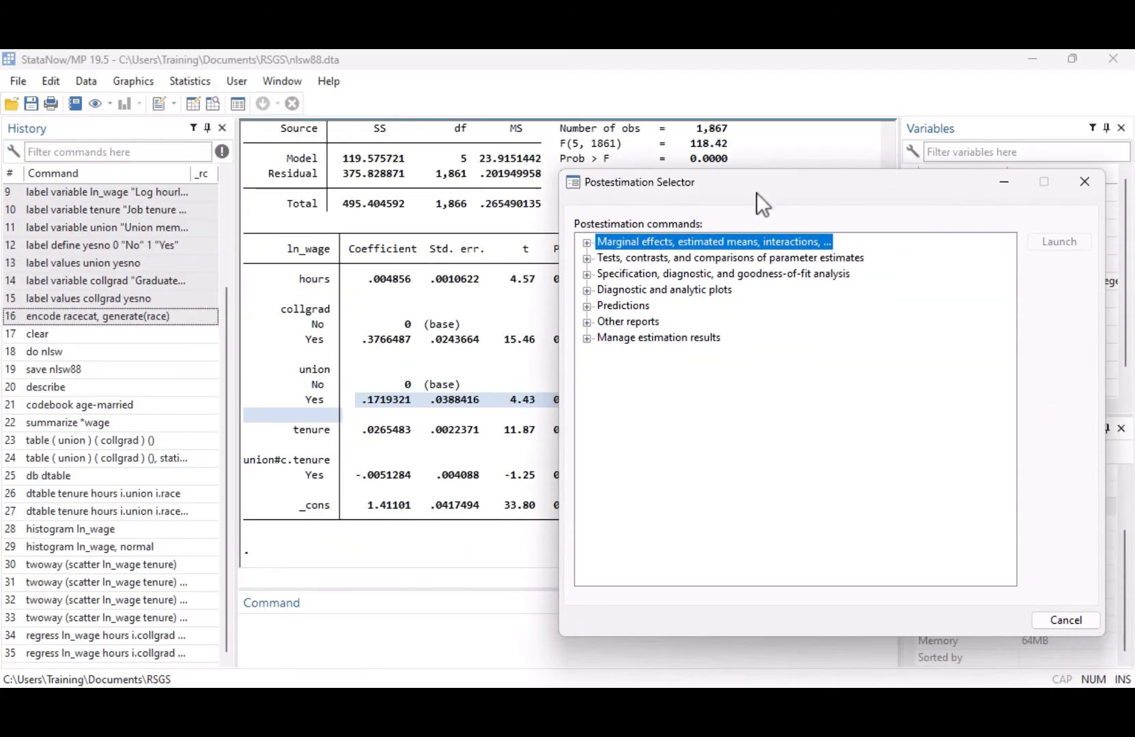
Step: Look through the postestimation command categories and launch the interaction plot from the marginal means and interaction analysis group
left_click(587, 307)
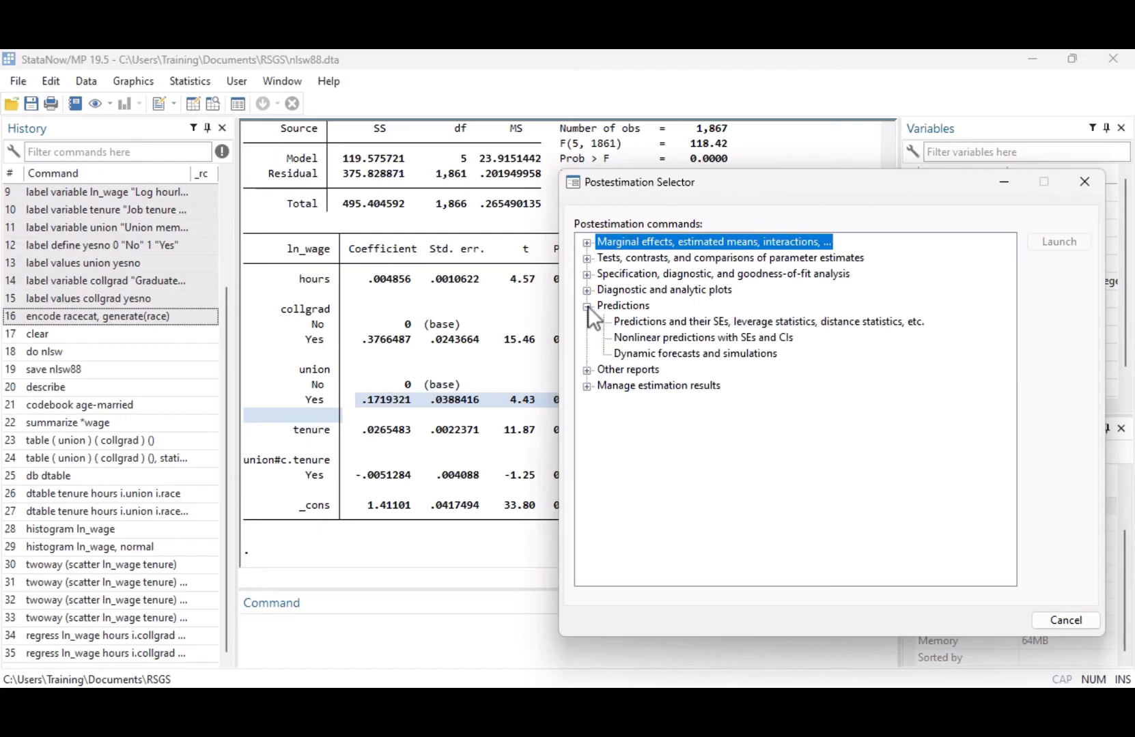
left_click(588, 291)
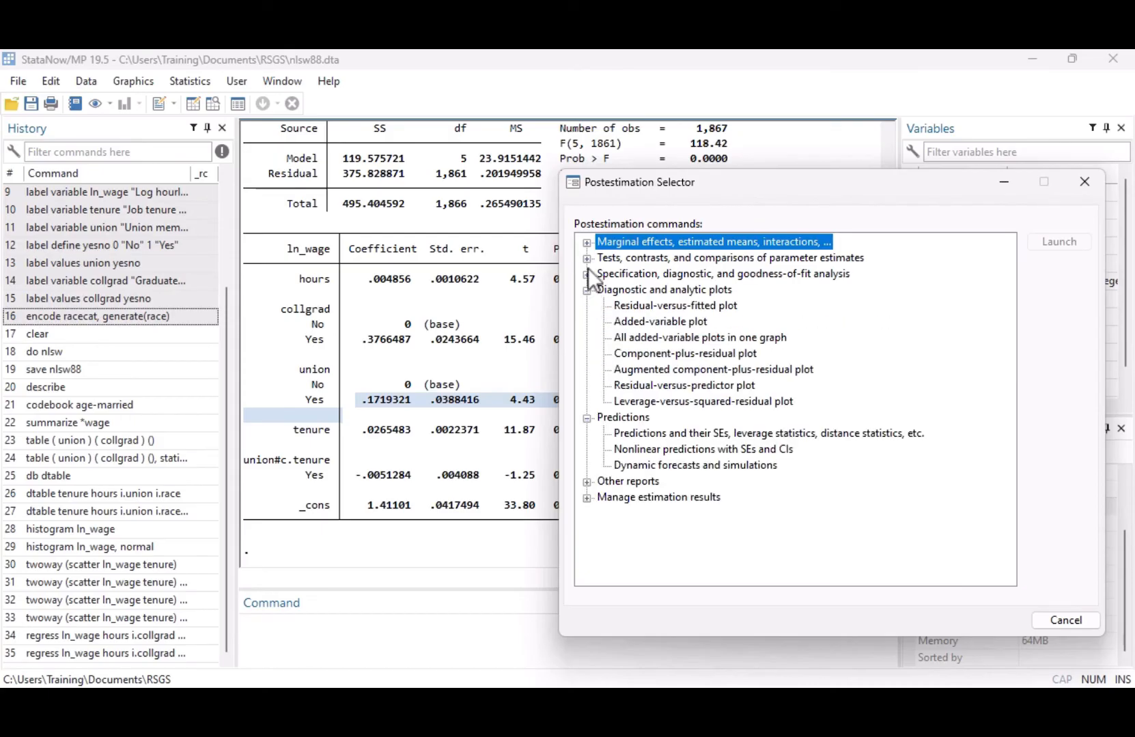
left_click(587, 259)
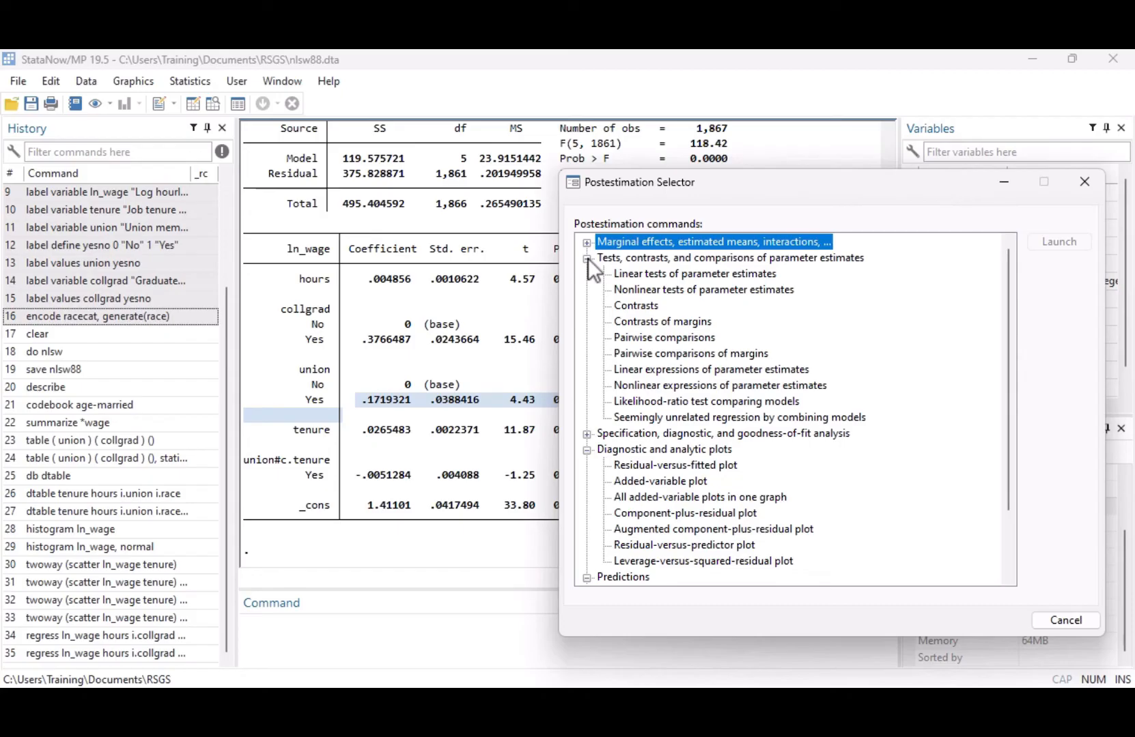
left_click(586, 243)
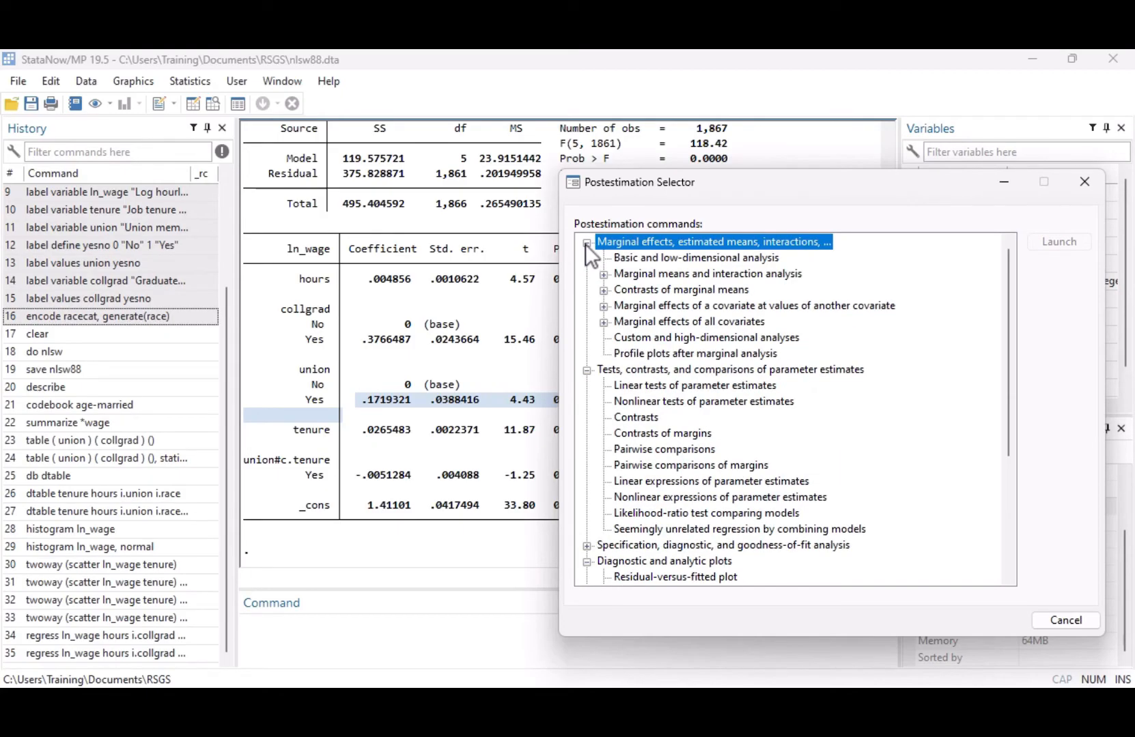
left_click(603, 274)
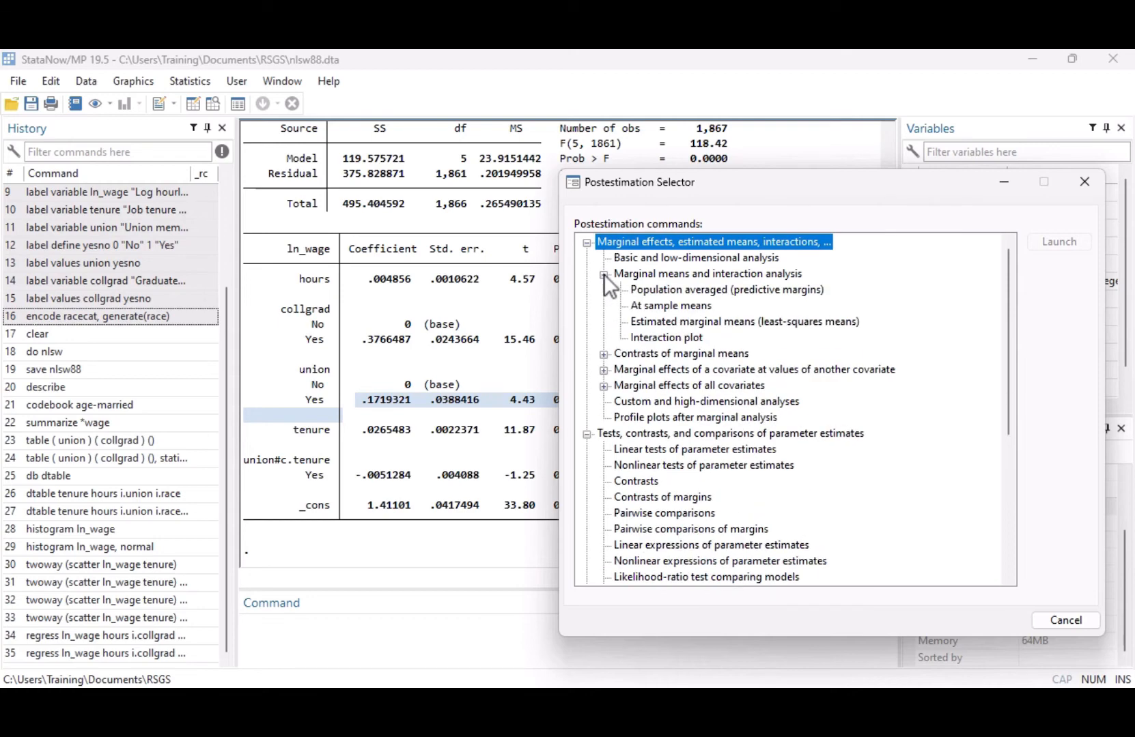
left_click(675, 337)
double_click(683, 338)
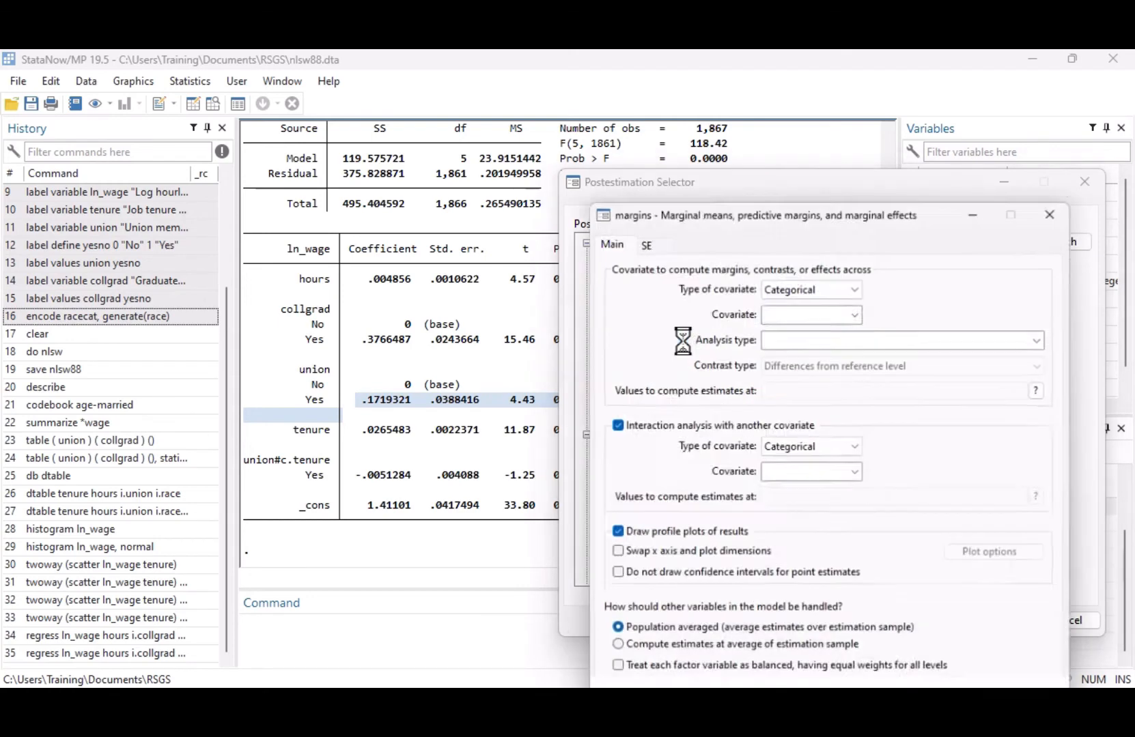
left_click_drag(702, 205, 681, 110)
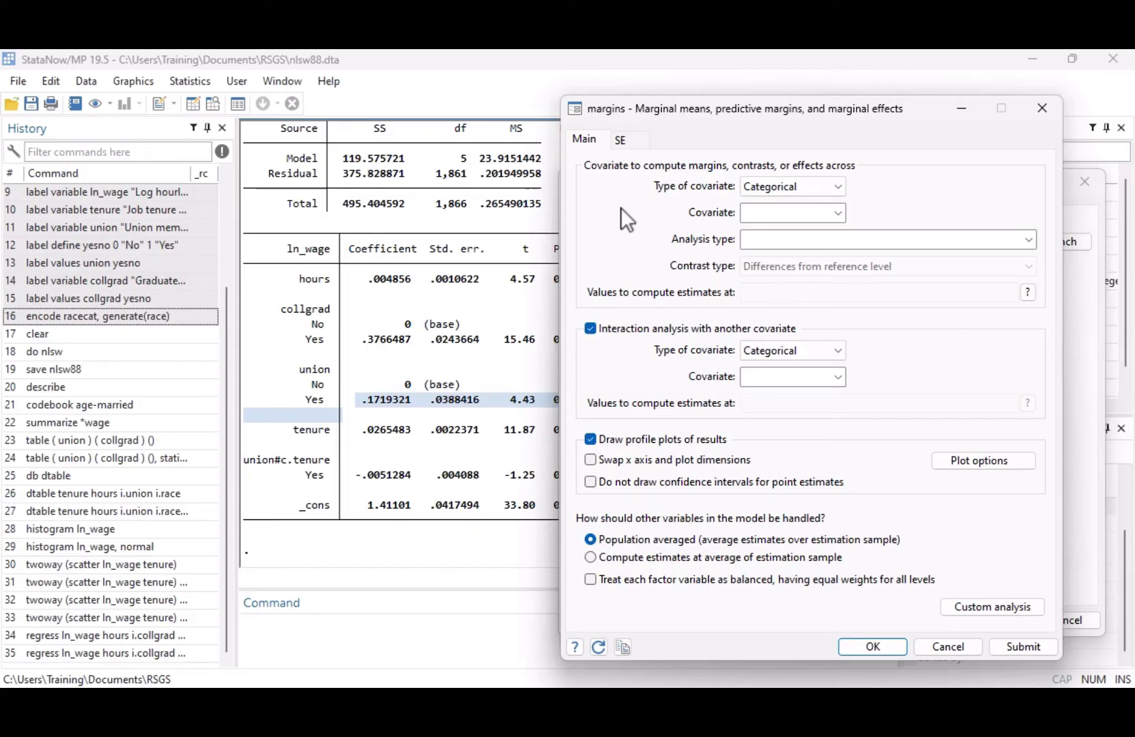
Step: Set the first covariate of the margins analysis to the continuous variable tenure
left_click(834, 185)
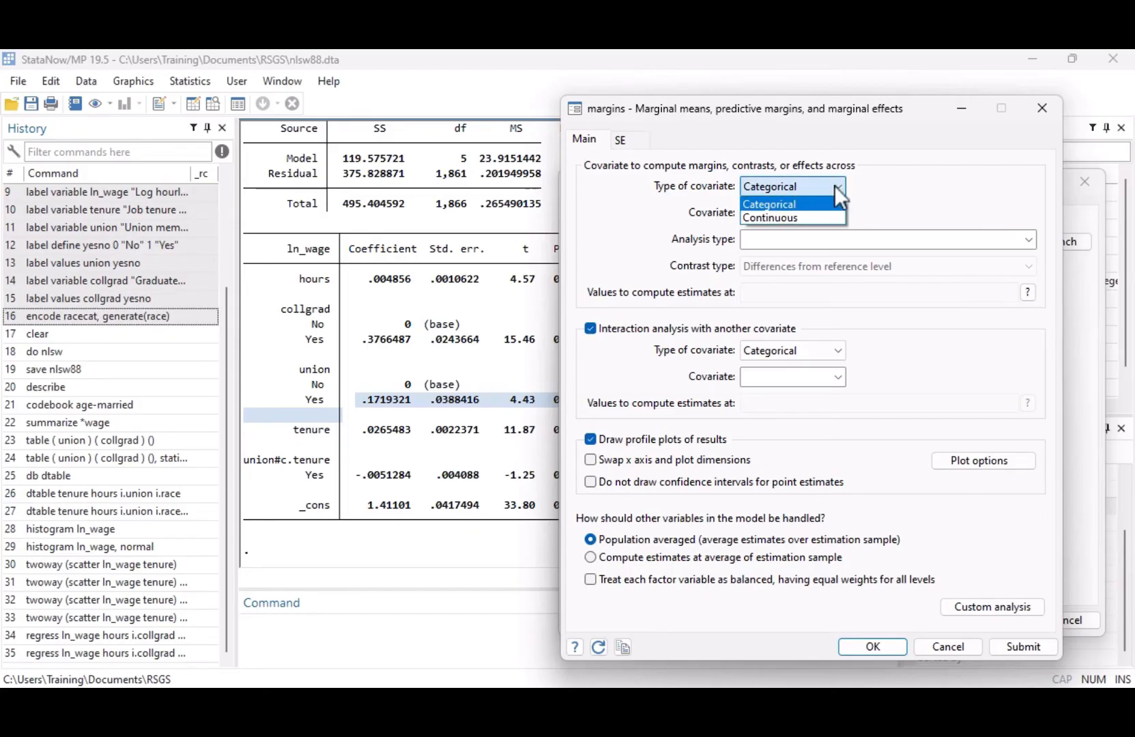
left_click(820, 216)
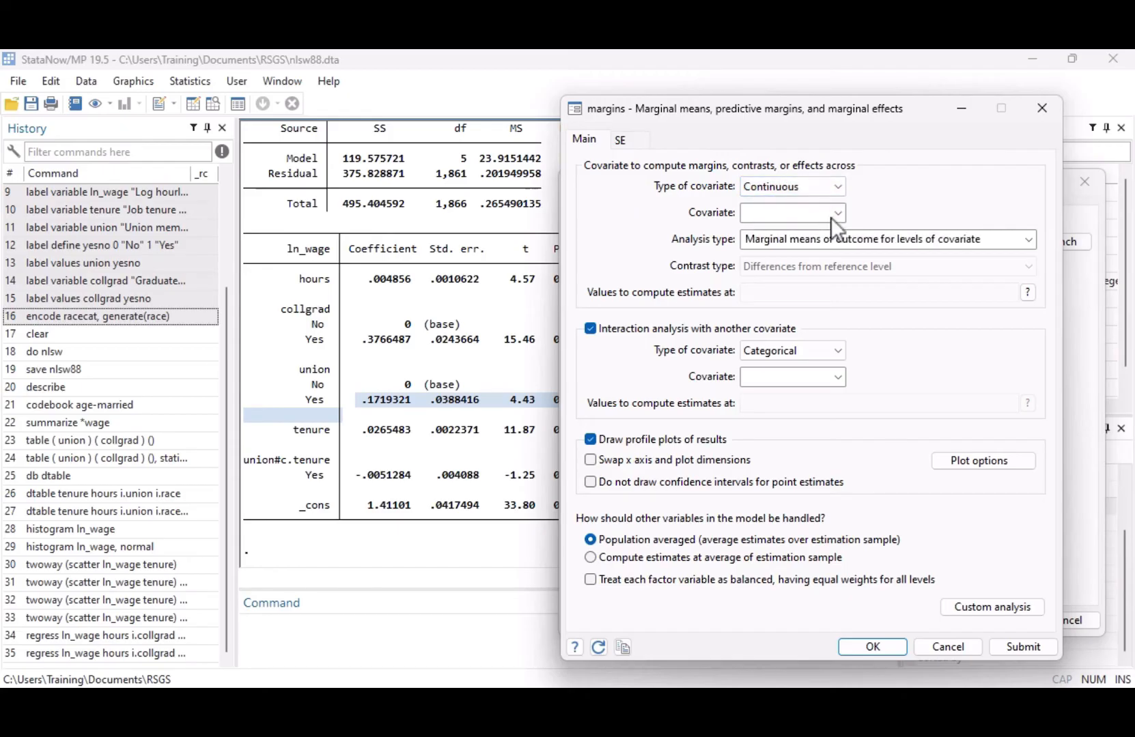
left_click(837, 214)
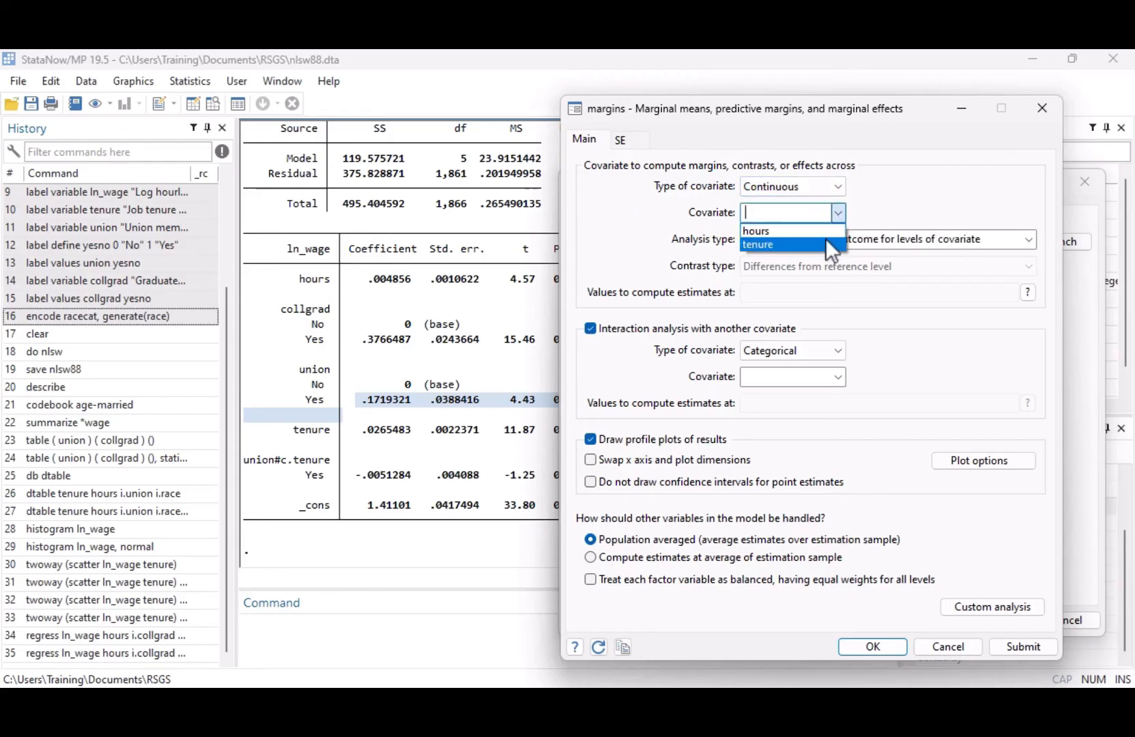
left_click(826, 242)
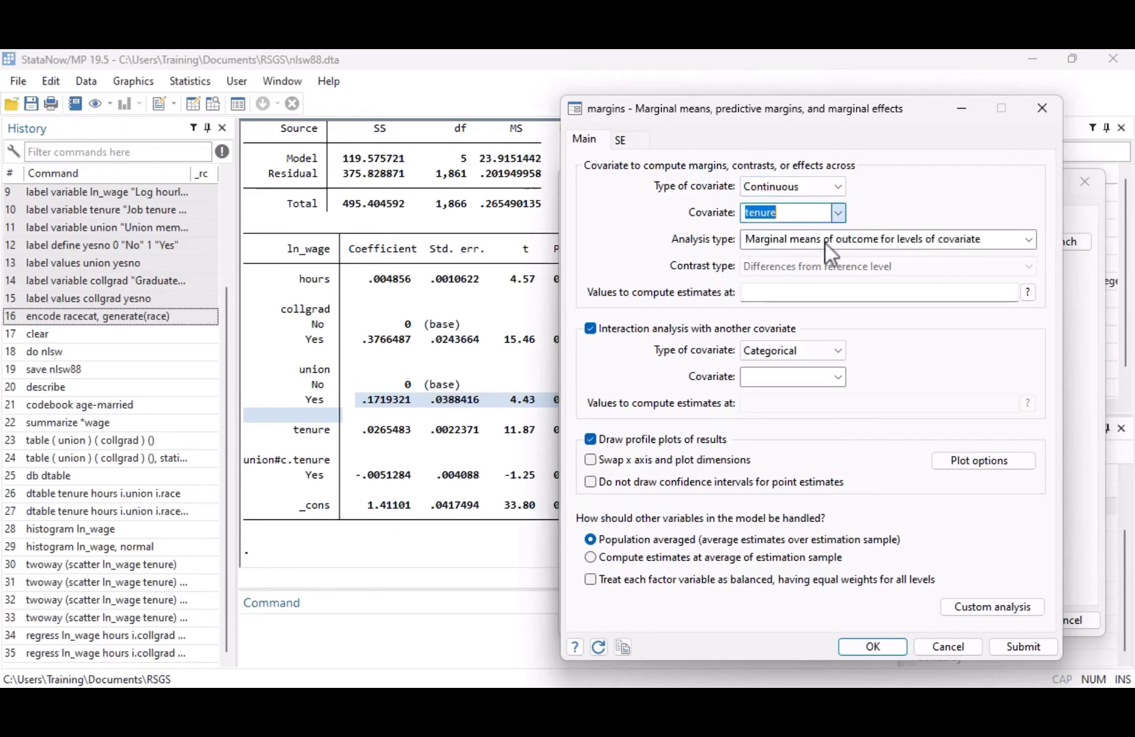
Step: Set the tenure values at which margins are computed to 0(5)25
left_click(887, 292)
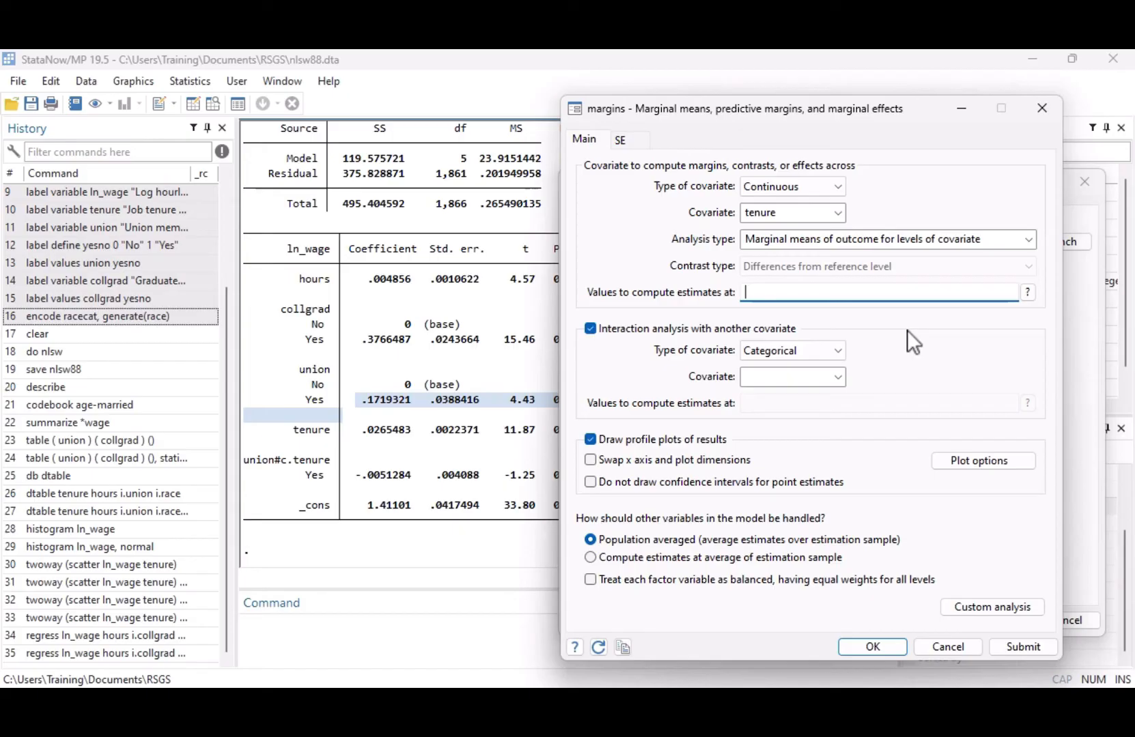
type("0 5 10 15 20")
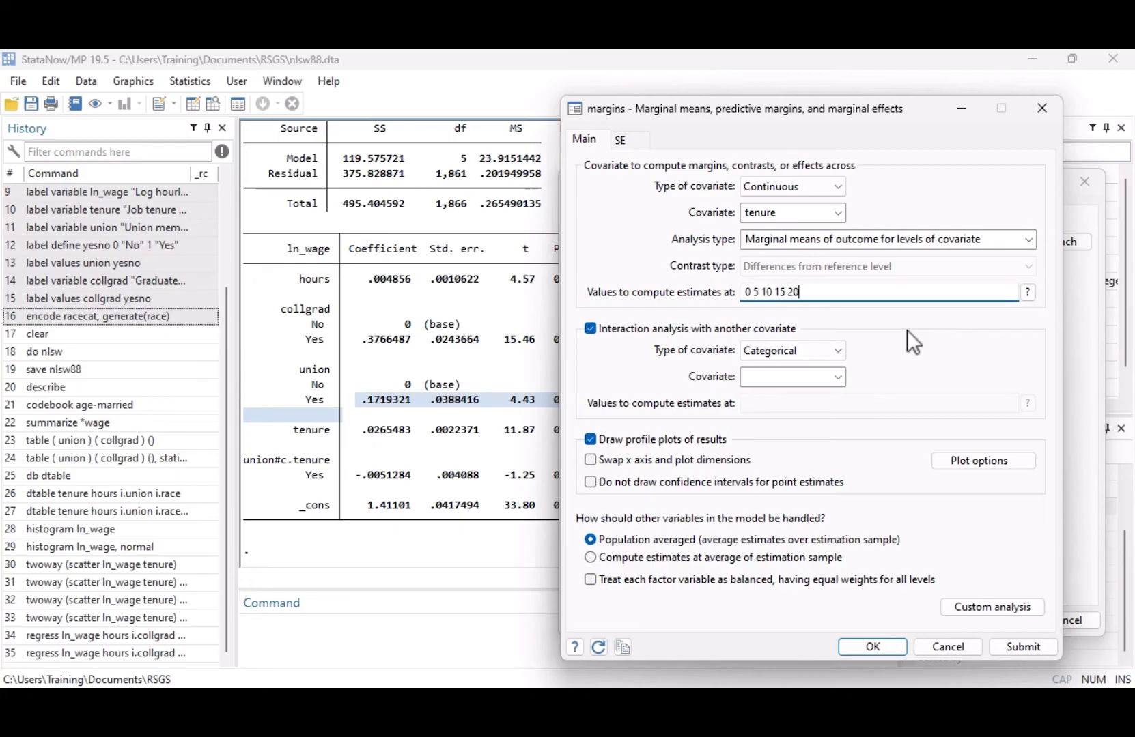
type(" 25")
left_click_drag(800, 294, 754, 295)
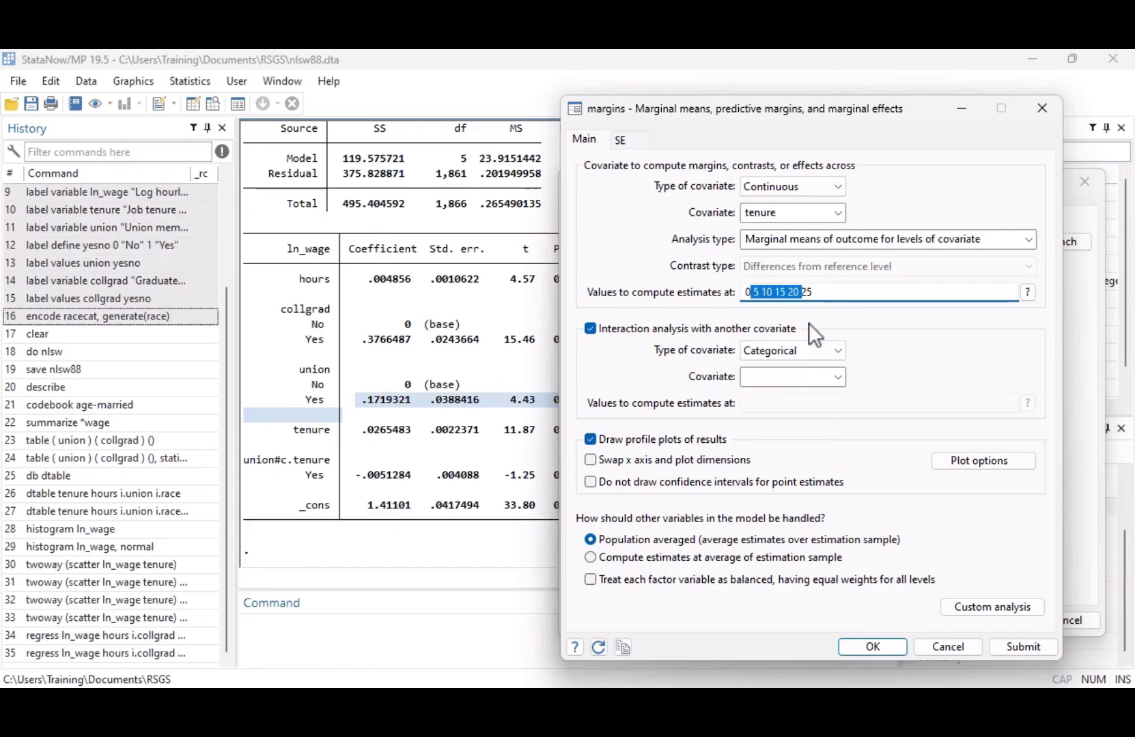
type("(5)")
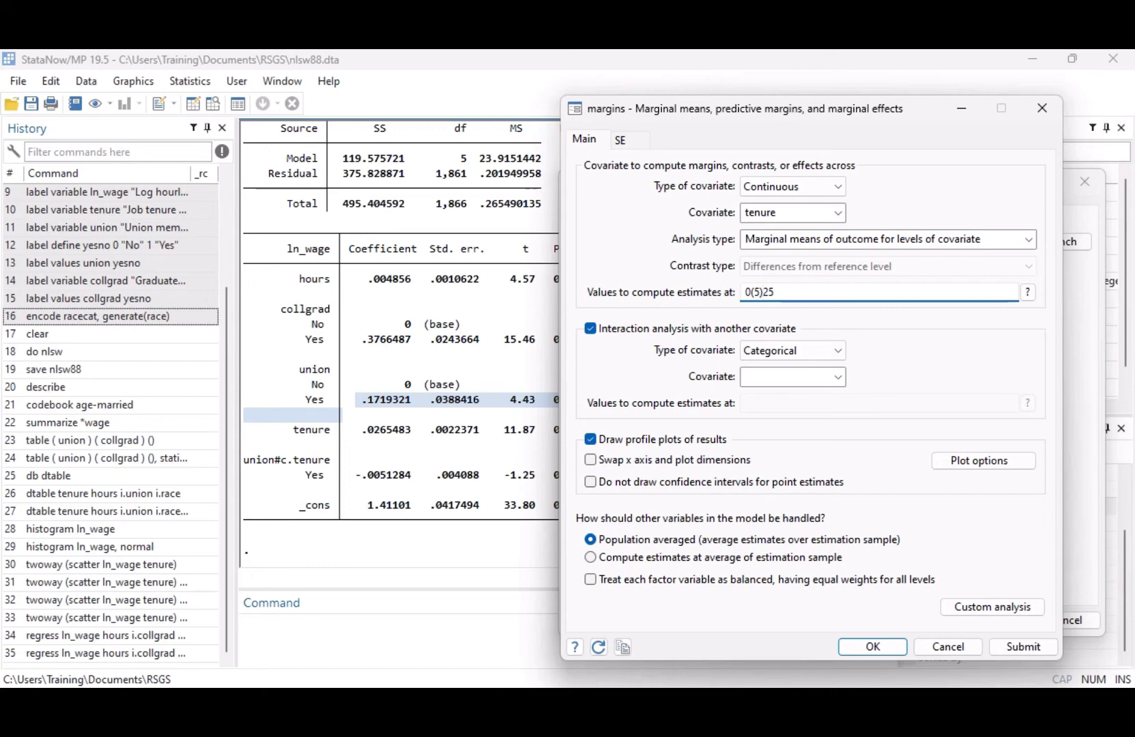
Step: Set the interacting covariate to the categorical variable union, run the margins analysis with its profile plot, and clear away the graph and Postestimation Selector
left_click(842, 353)
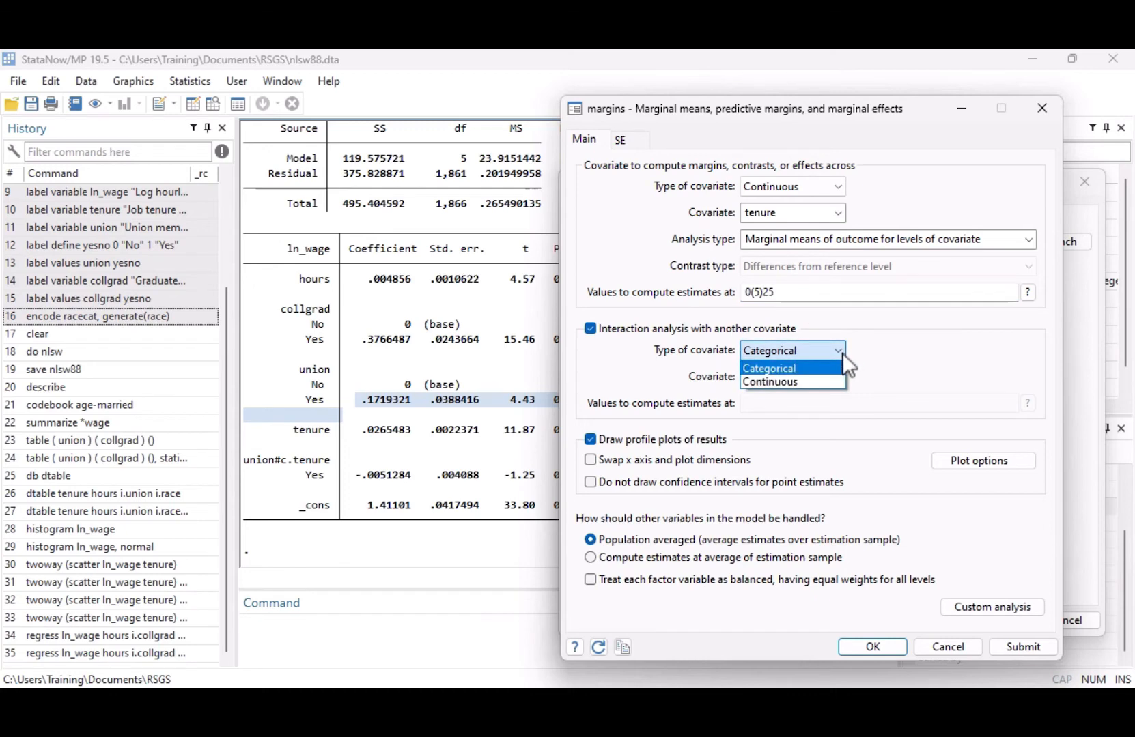
left_click(842, 353)
left_click(841, 374)
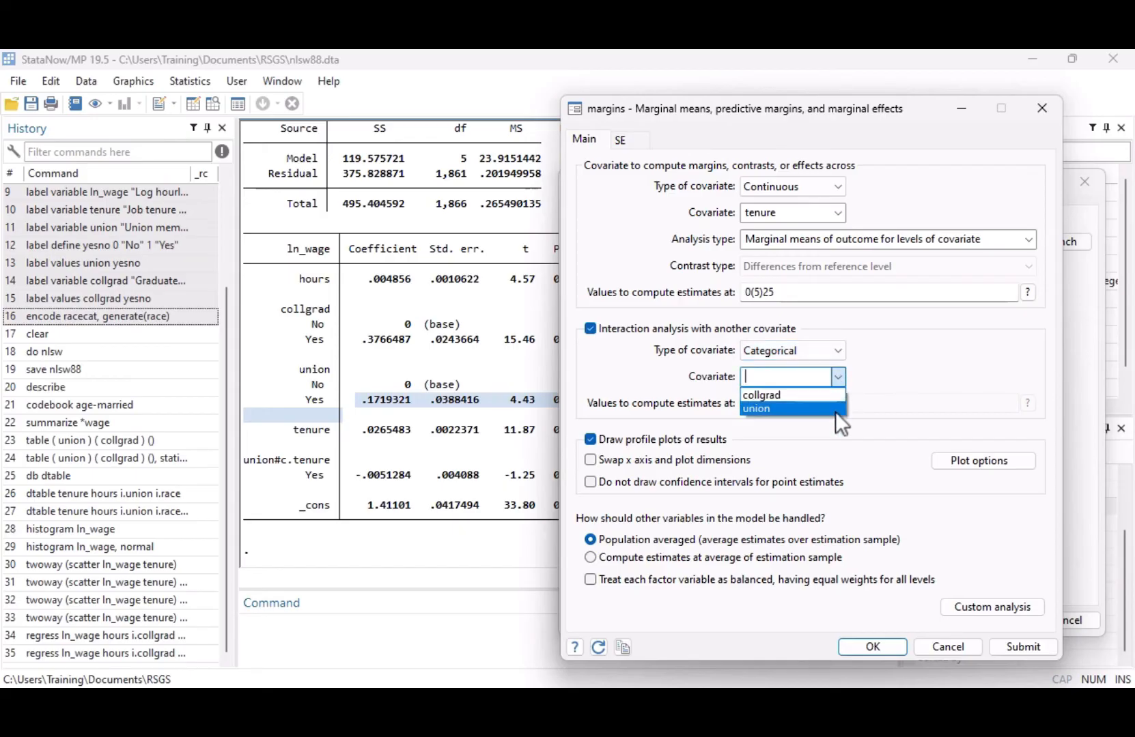
left_click(834, 412)
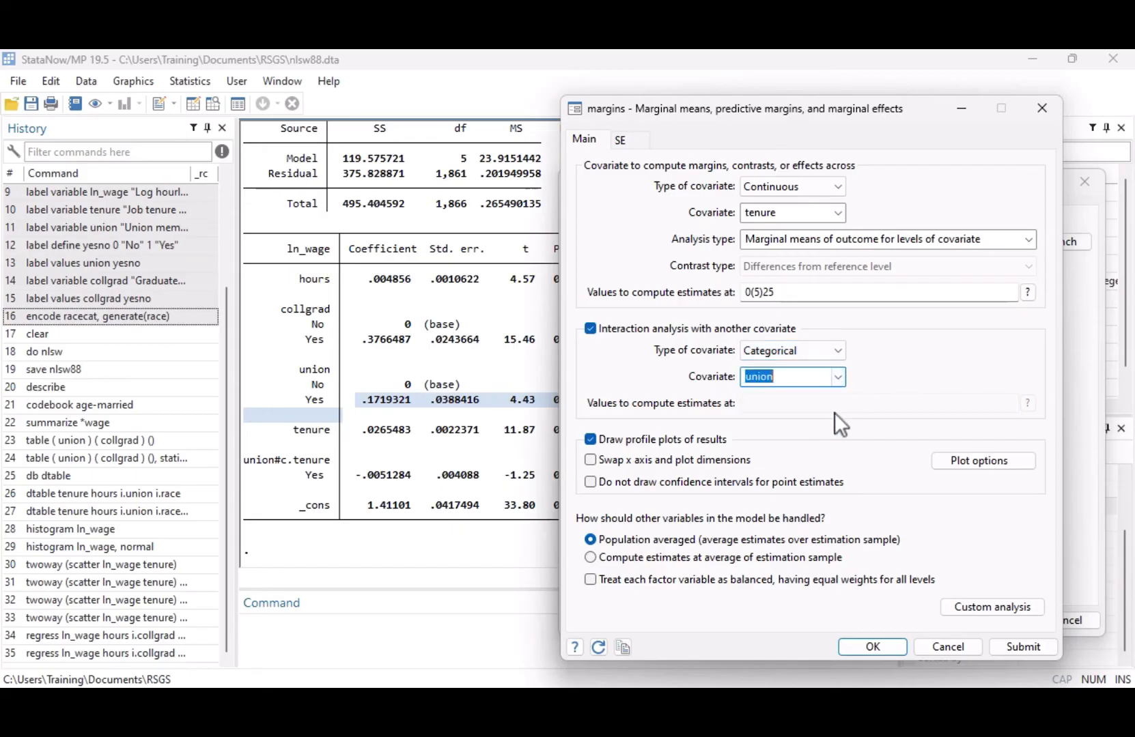
left_click(895, 647)
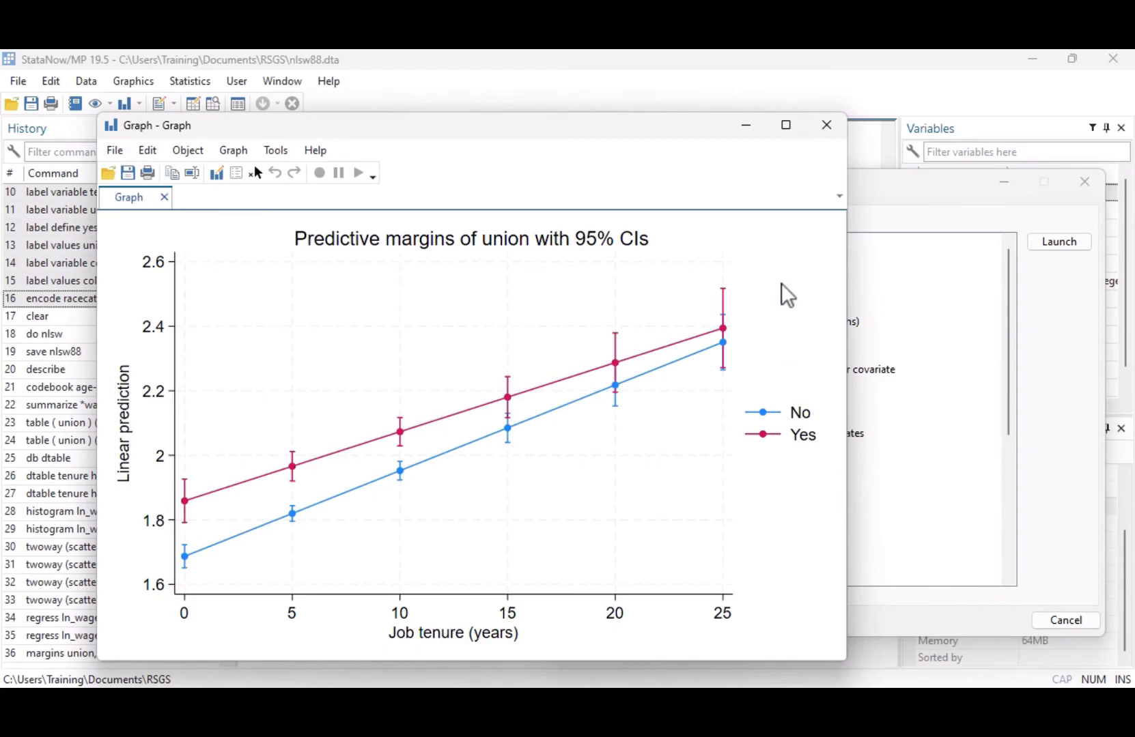
left_click(741, 127)
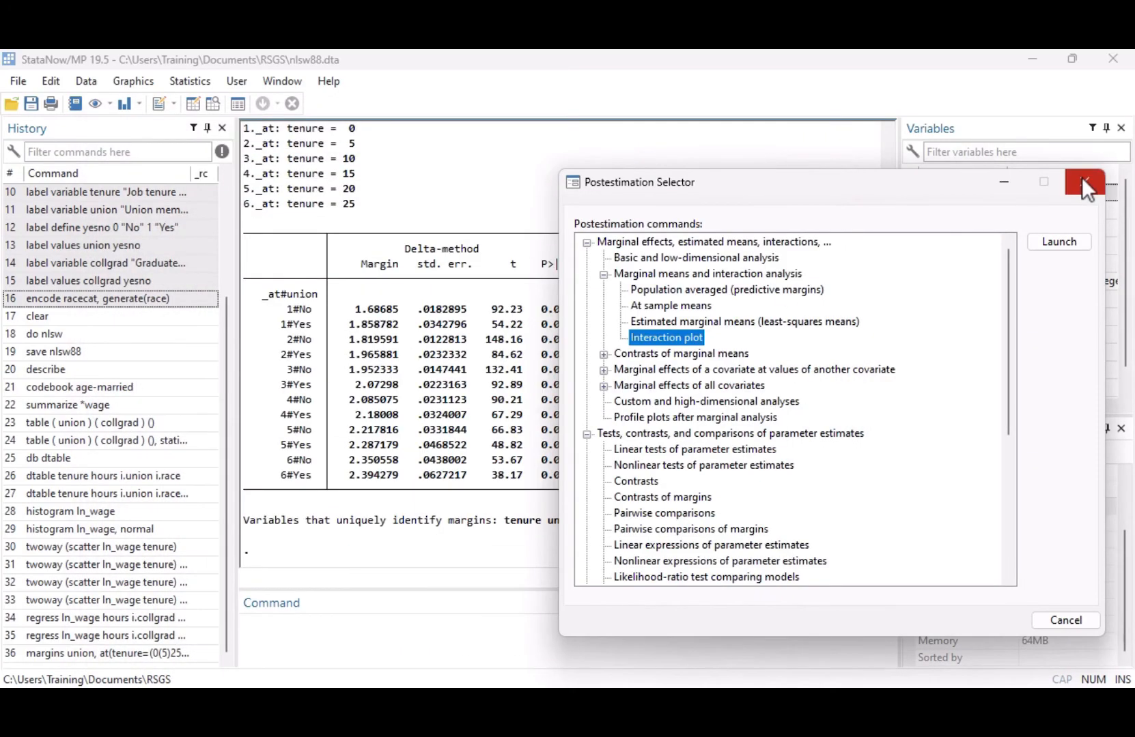
left_click(1082, 177)
Step: Examine the margins output: the tenure levels behind each _at number and the union No and Yes rows for the first two levels
scroll(826, 308, "up", 1)
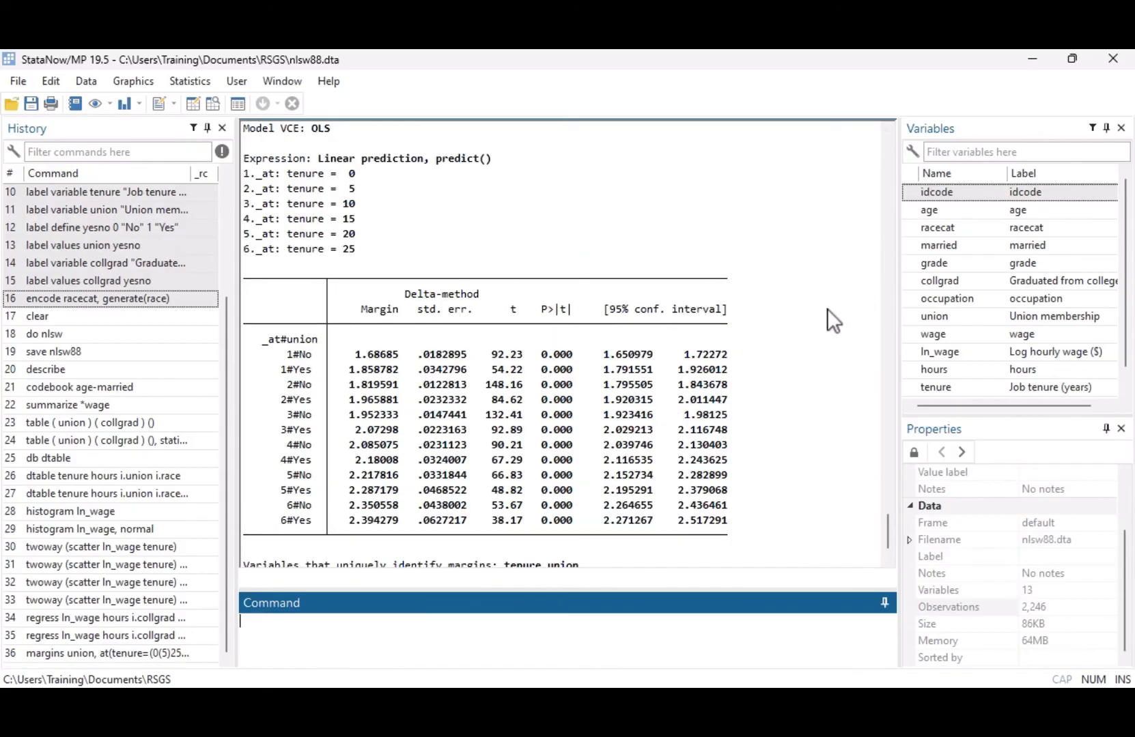
scroll(827, 308, "up", 1)
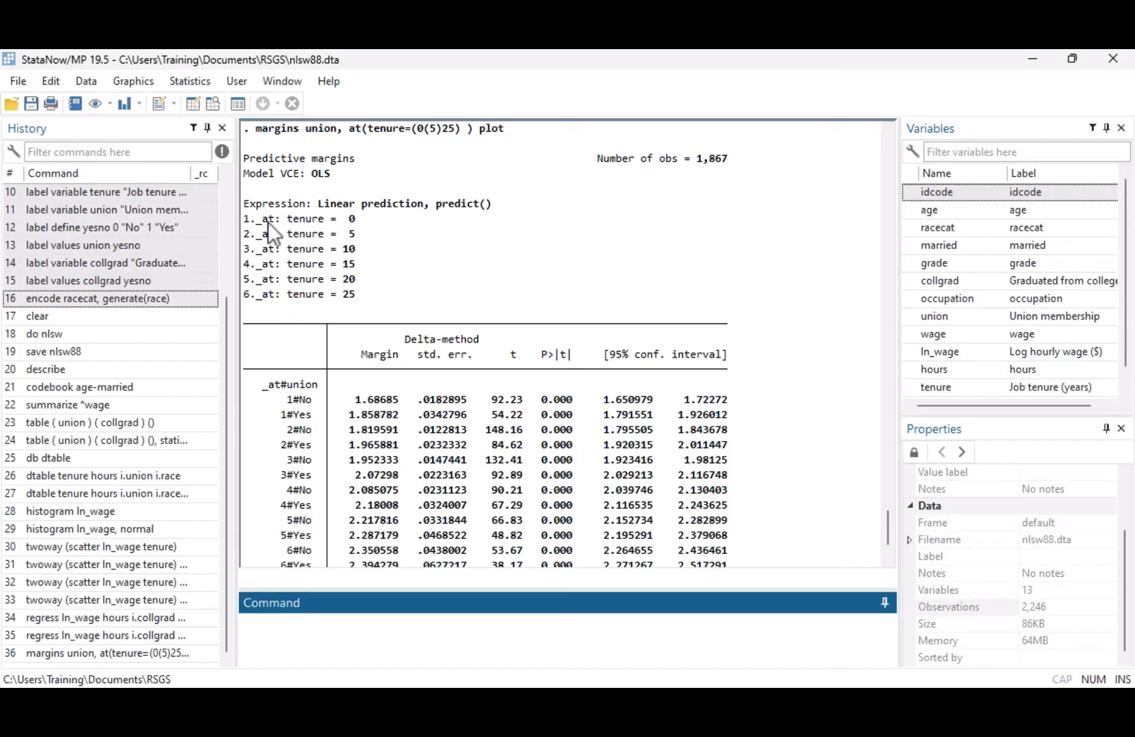
left_click_drag(245, 202, 406, 292)
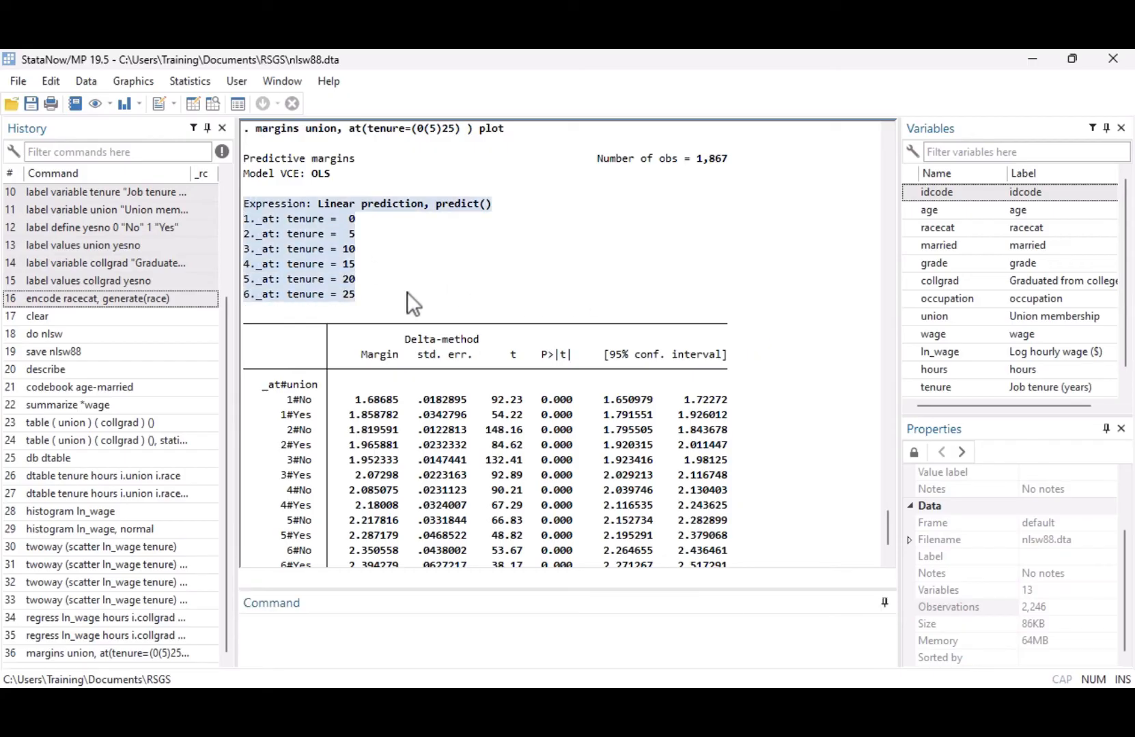
left_click(359, 219)
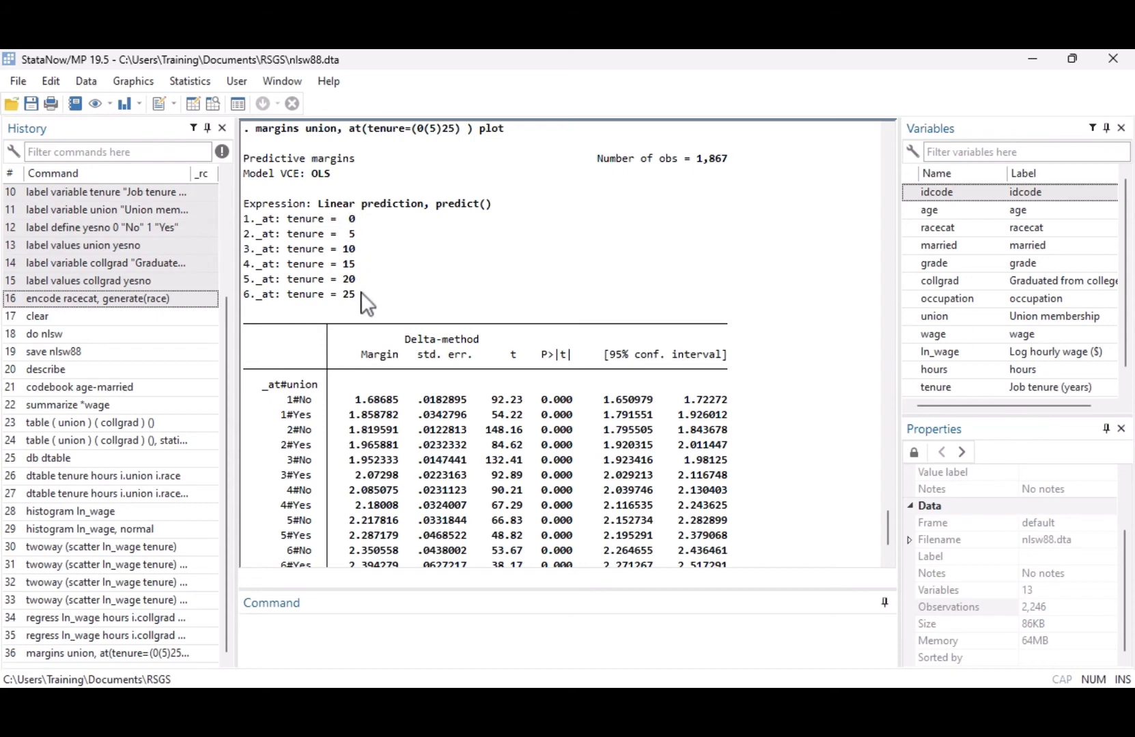
scroll(393, 291, "down", 2)
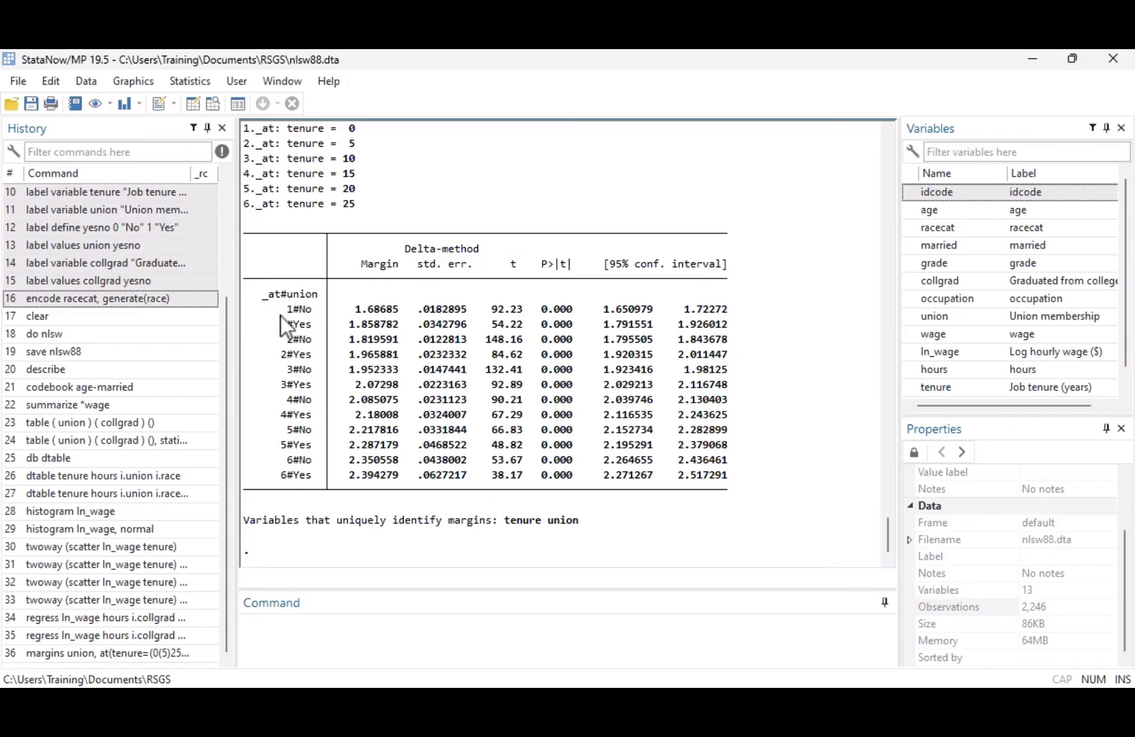
left_click_drag(281, 315, 718, 321)
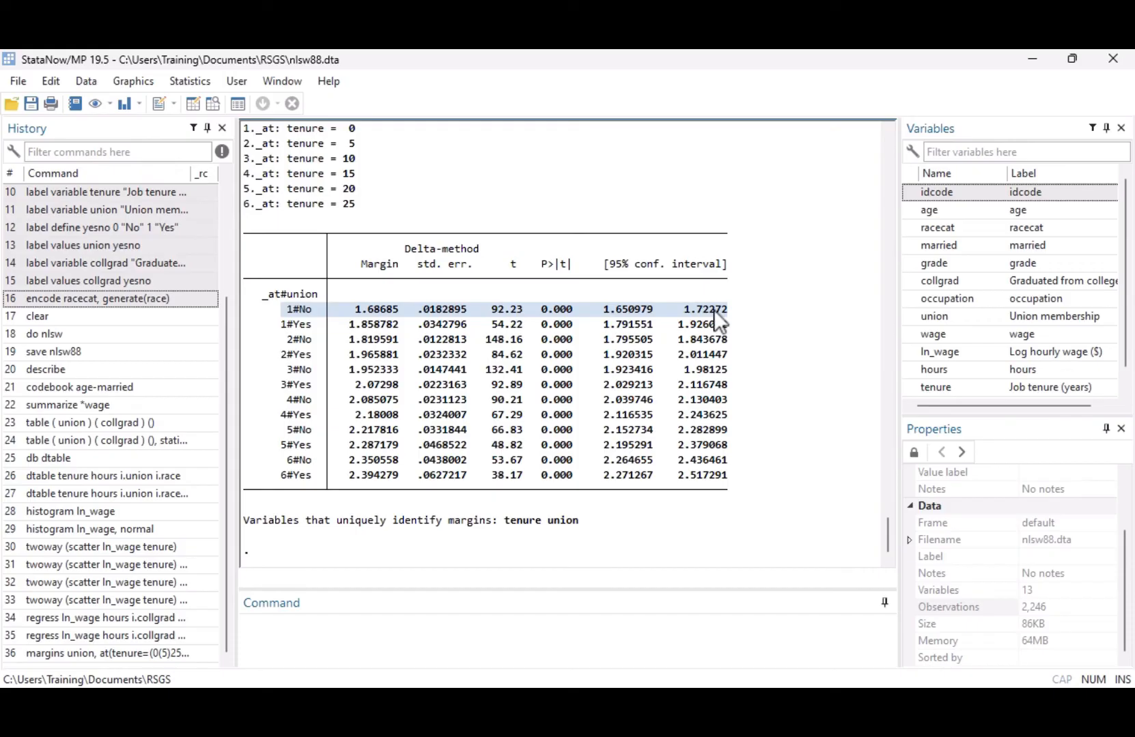
left_click(275, 326)
left_click_drag(467, 329, 620, 332)
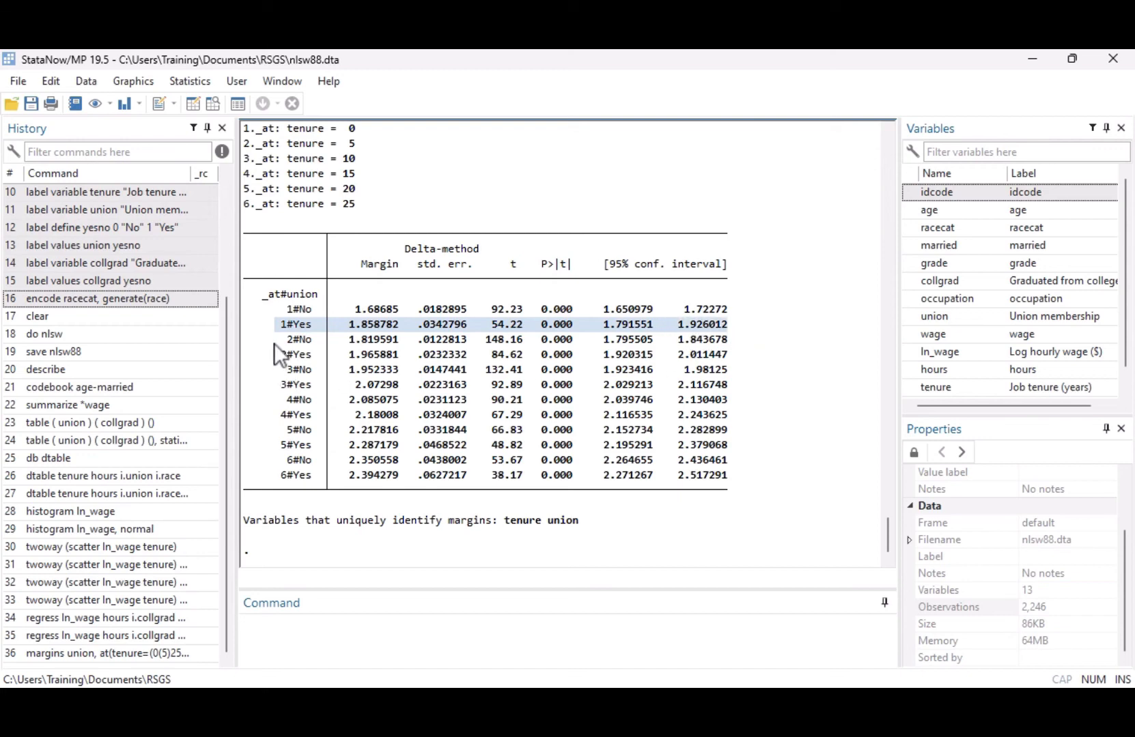
left_click_drag(274, 343, 562, 354)
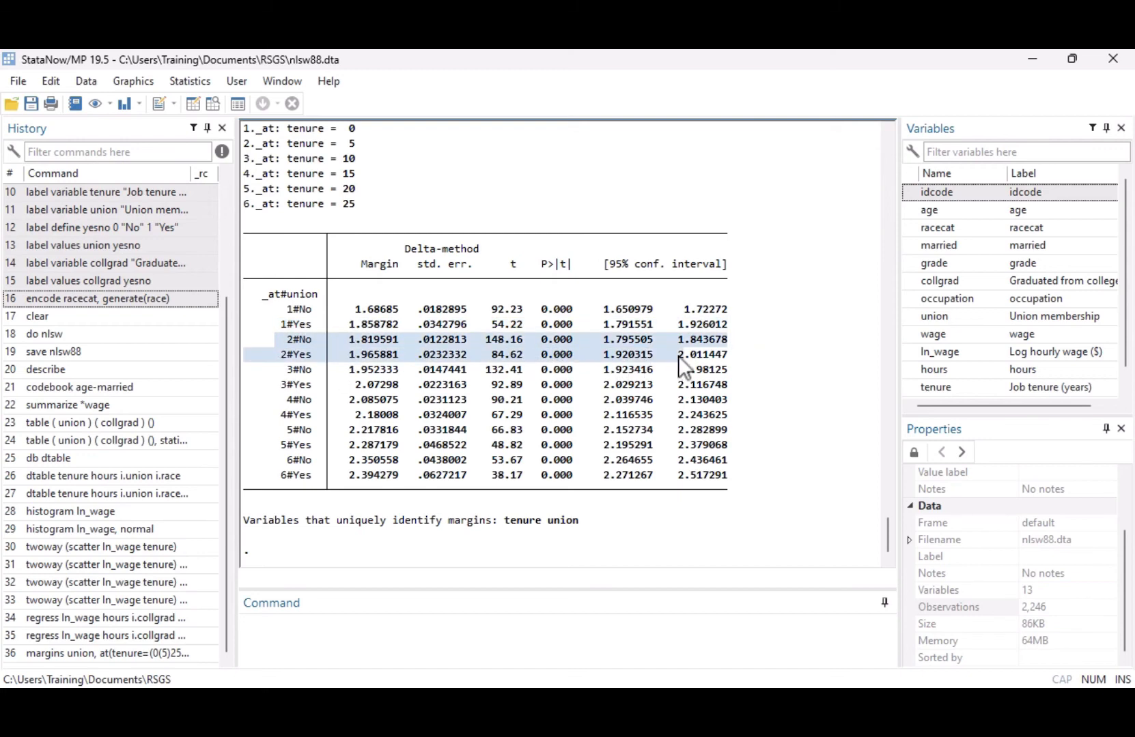
left_click(760, 367)
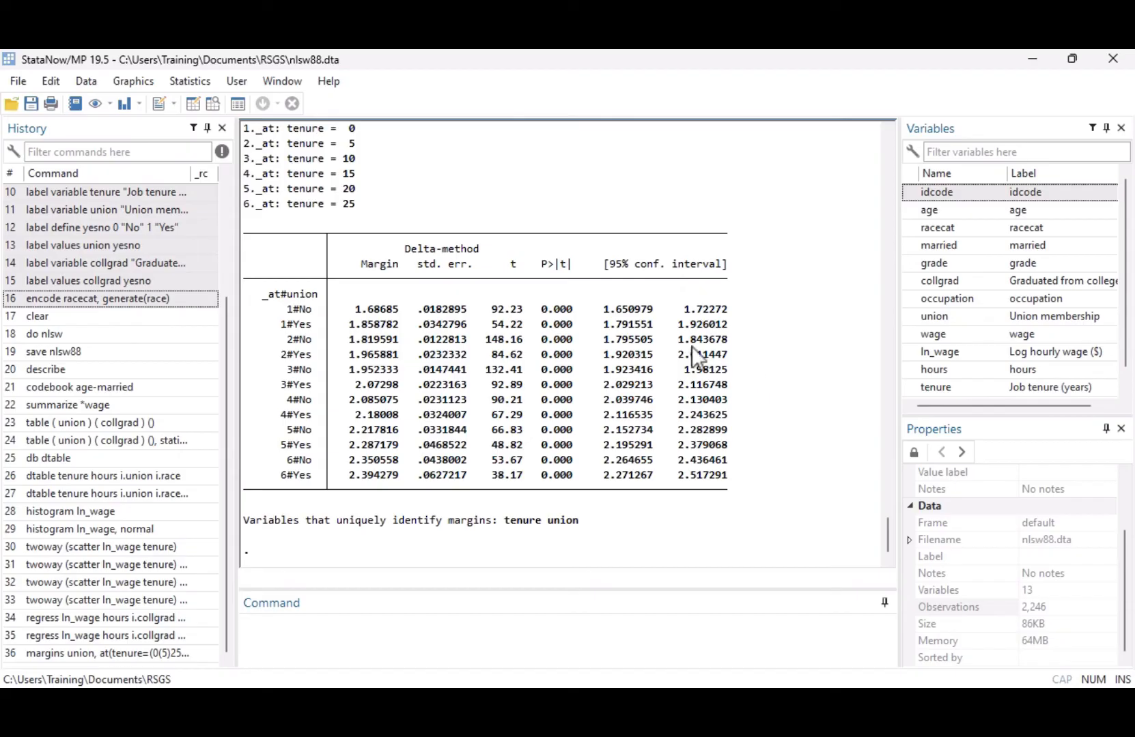
Step: Bring back the predictive margins graph to compare the union lines across job tenure, and close it
left_click(139, 103)
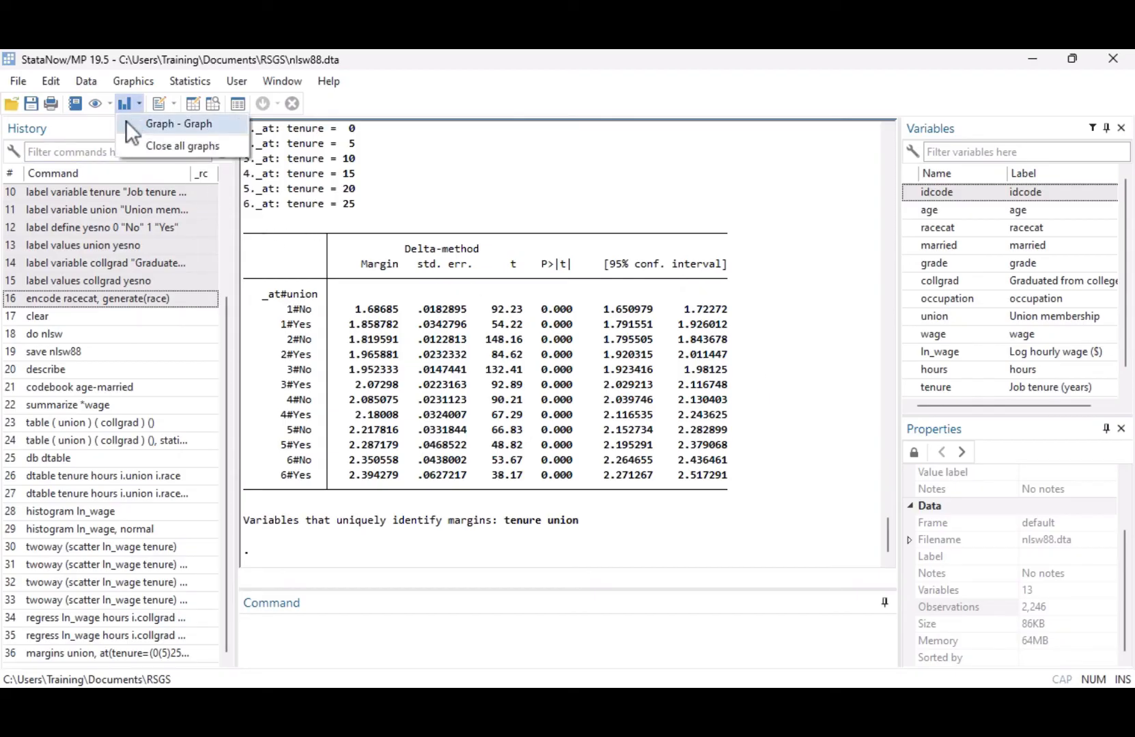
left_click(126, 121)
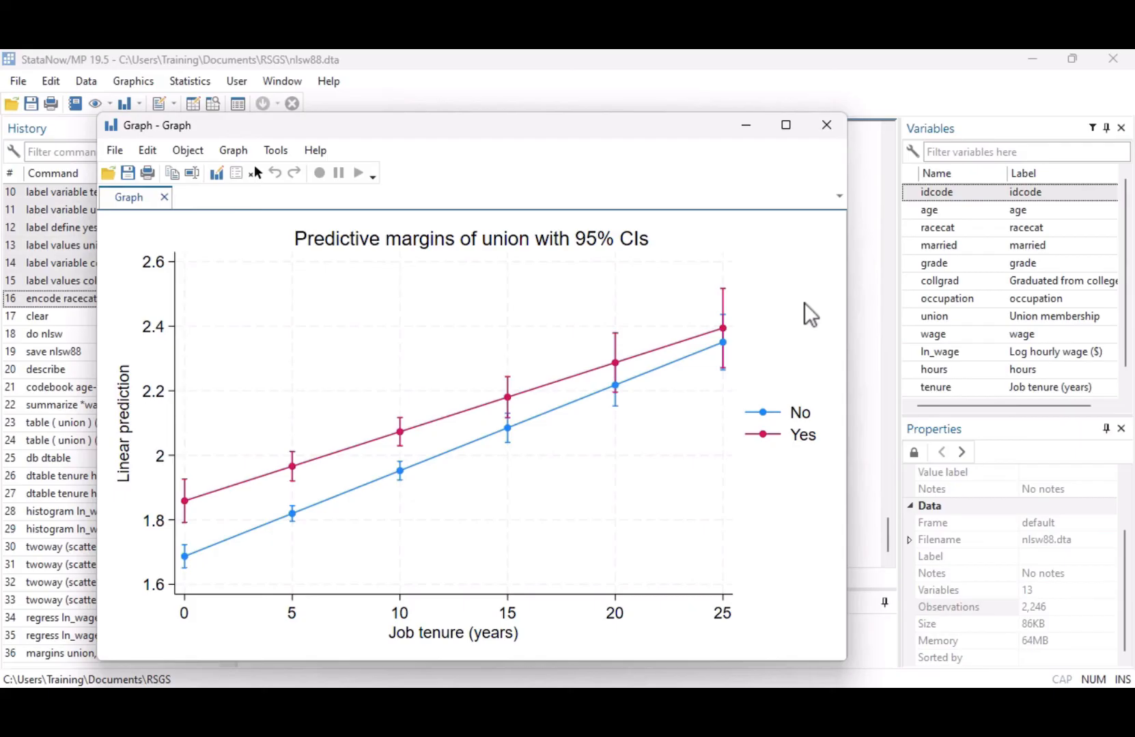
left_click(812, 123)
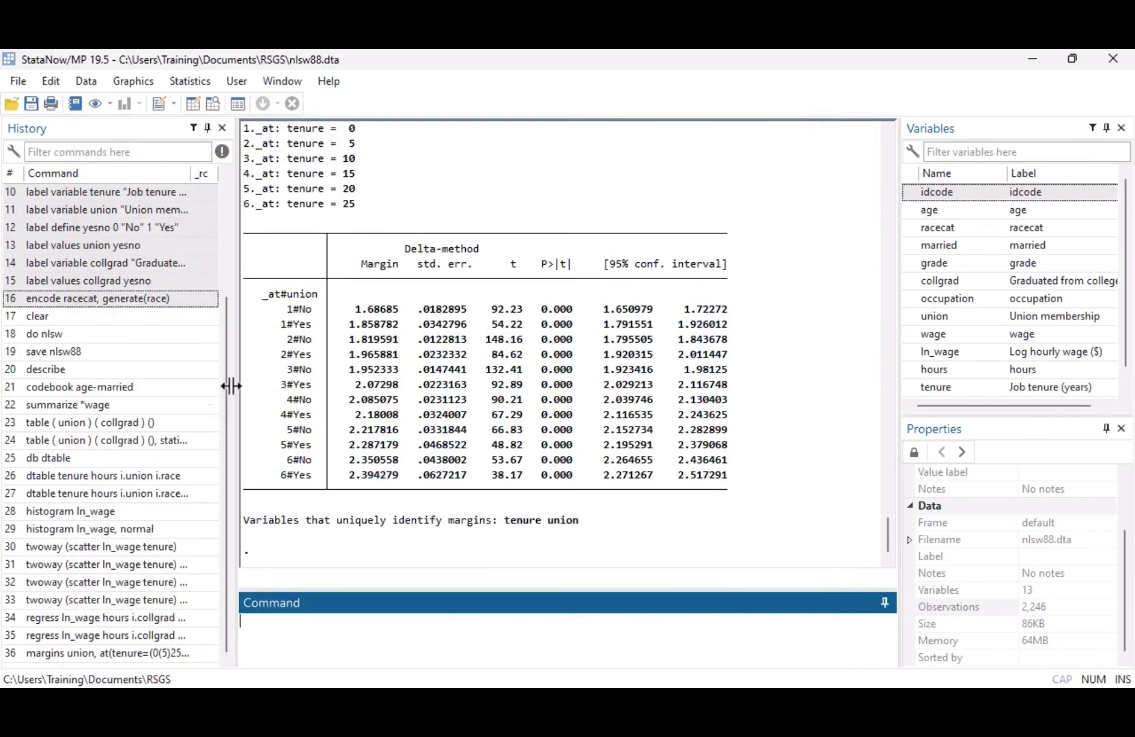
Step: Copy the commands from save nlsw88 through the margins command from the command history
left_click(63, 350)
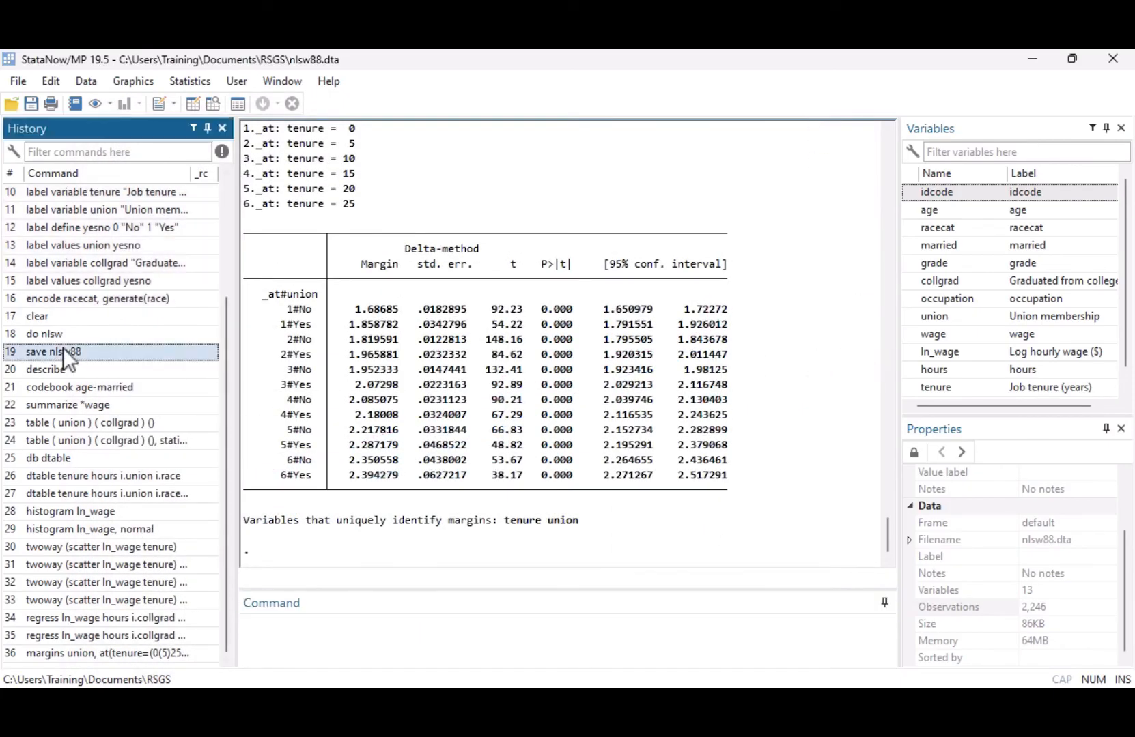
left_click(125, 649, "shift")
right_click(130, 566)
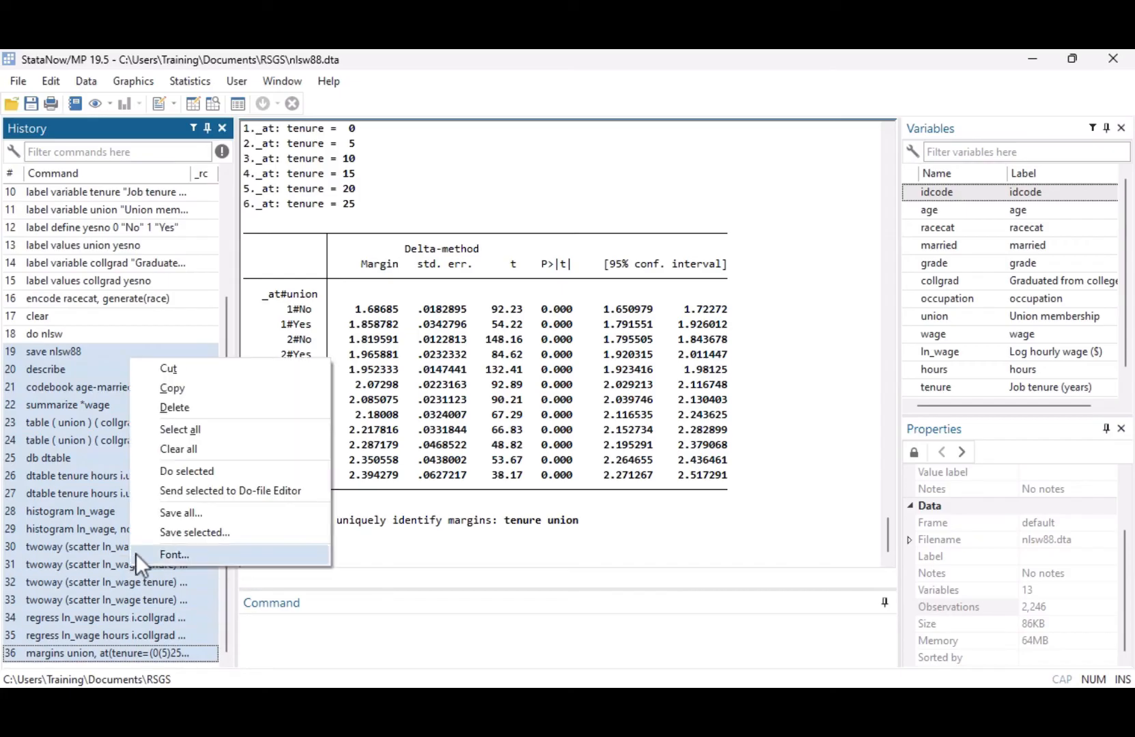
left_click(184, 387)
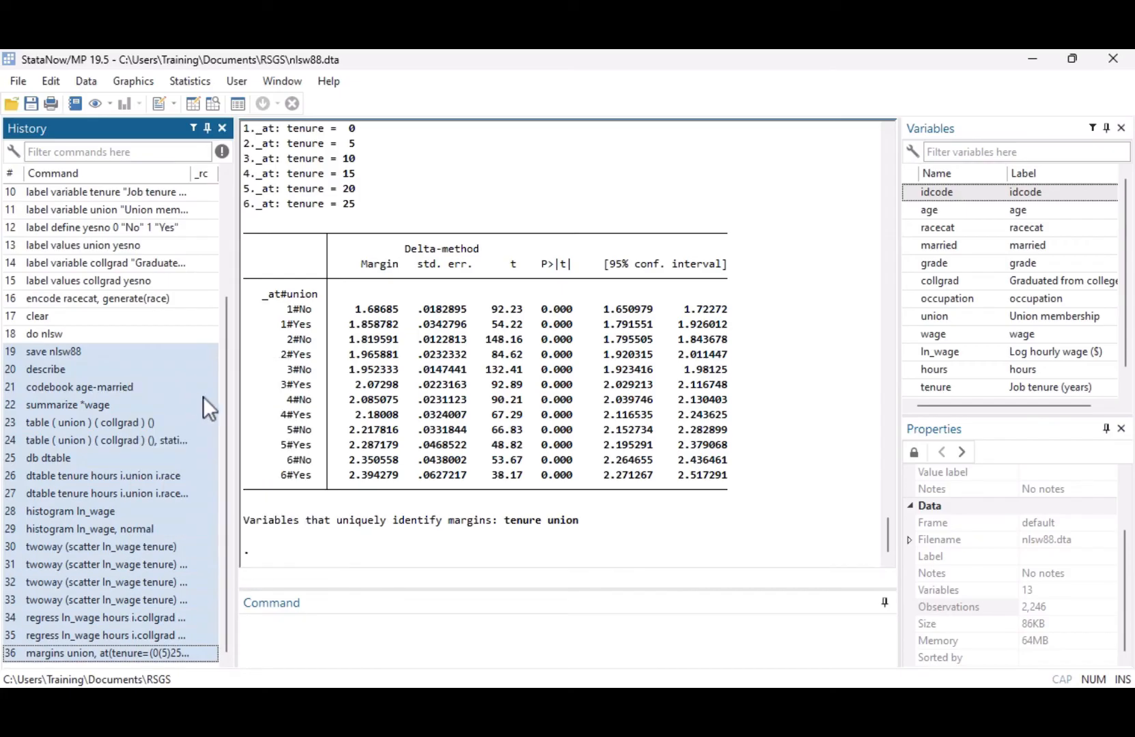
Step: Paste the copied commands after a blank line at the end of nlsw.do, save the do-file, and close the editor
left_click(174, 104)
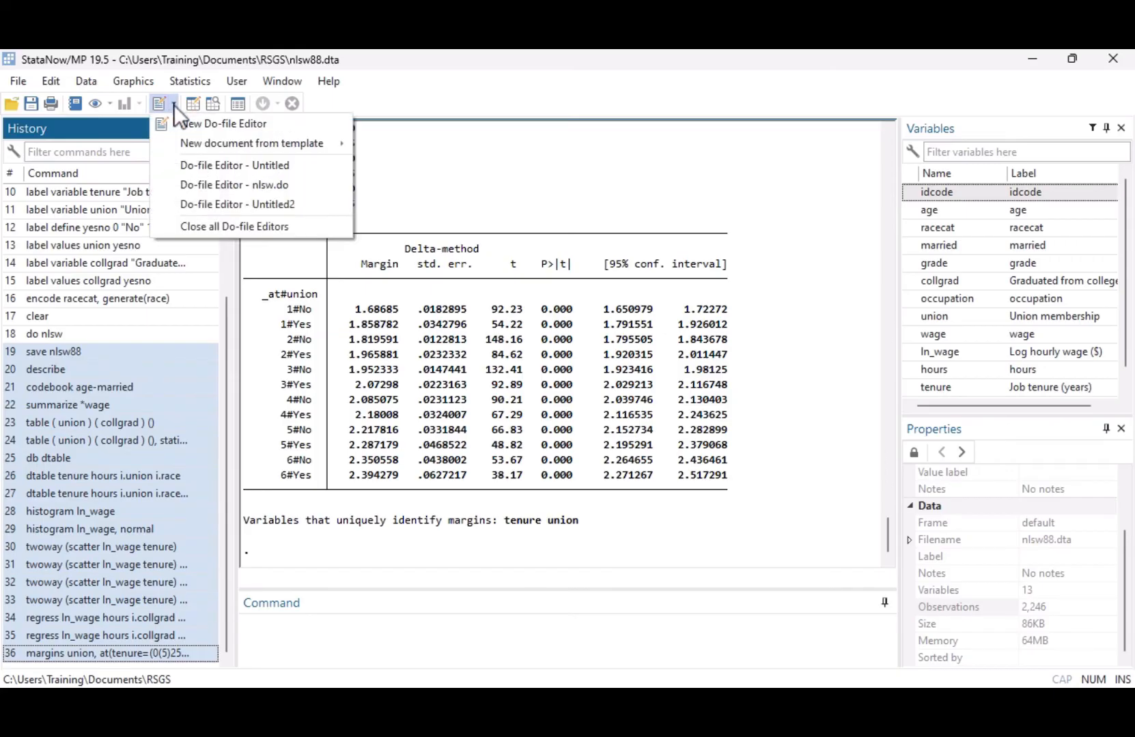
left_click(171, 192)
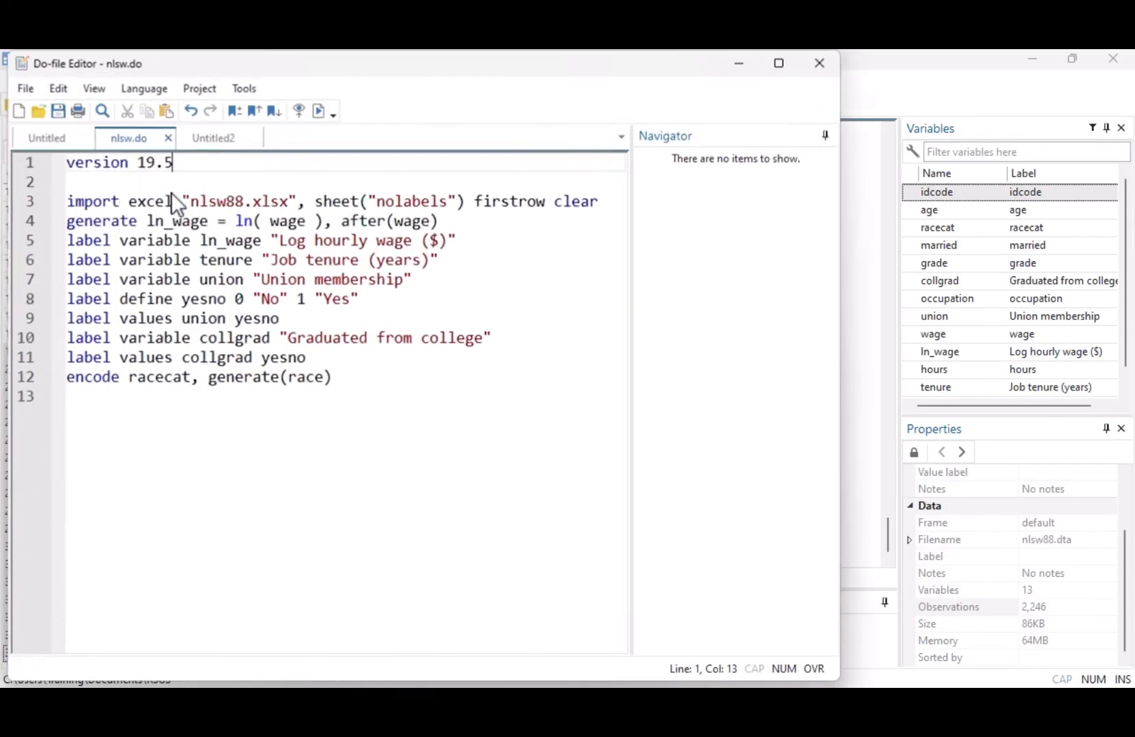
left_click(325, 449)
key("Return")
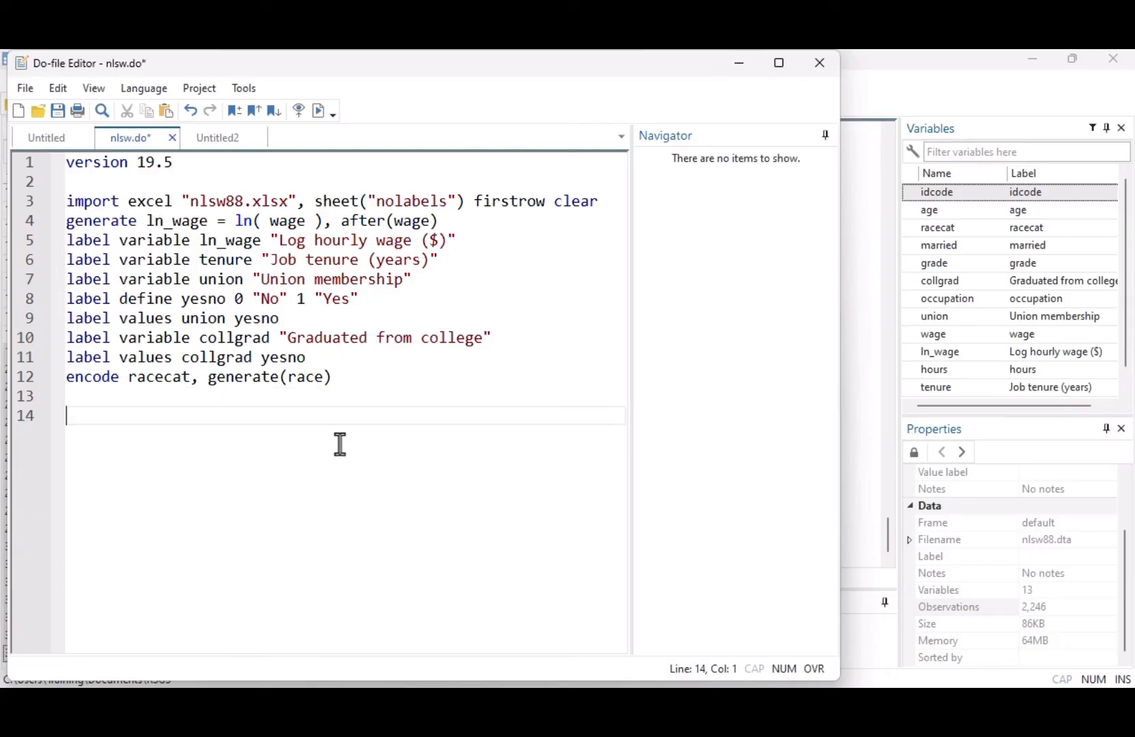
key("ctrl+v")
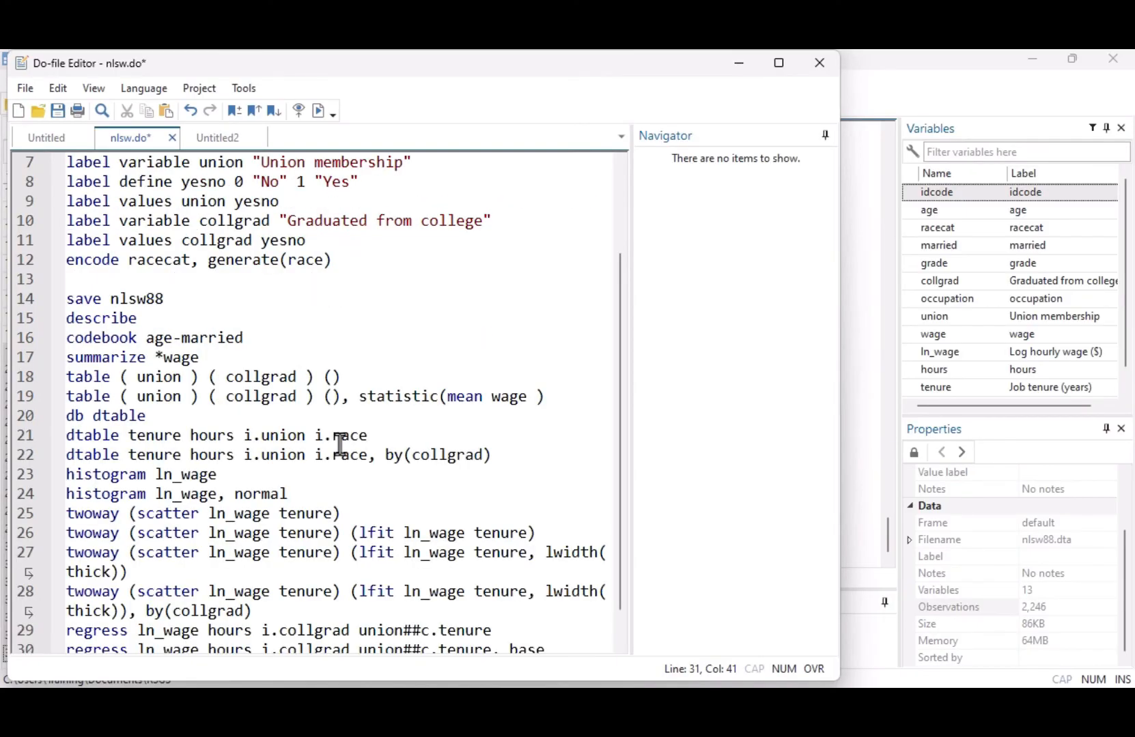
left_click(60, 110)
left_click(829, 56)
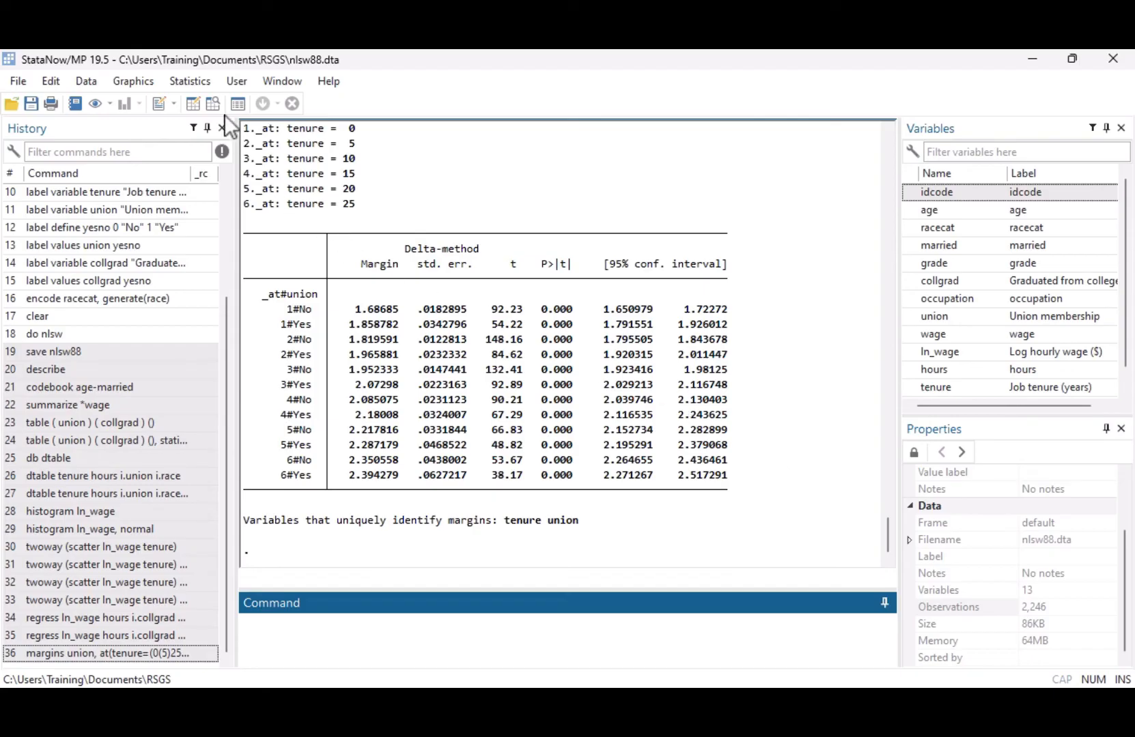
Step: Look at the logistic regression dialog among the binary outcome models and close it without fitting a model
left_click(208, 82)
mouse_move(193, 141)
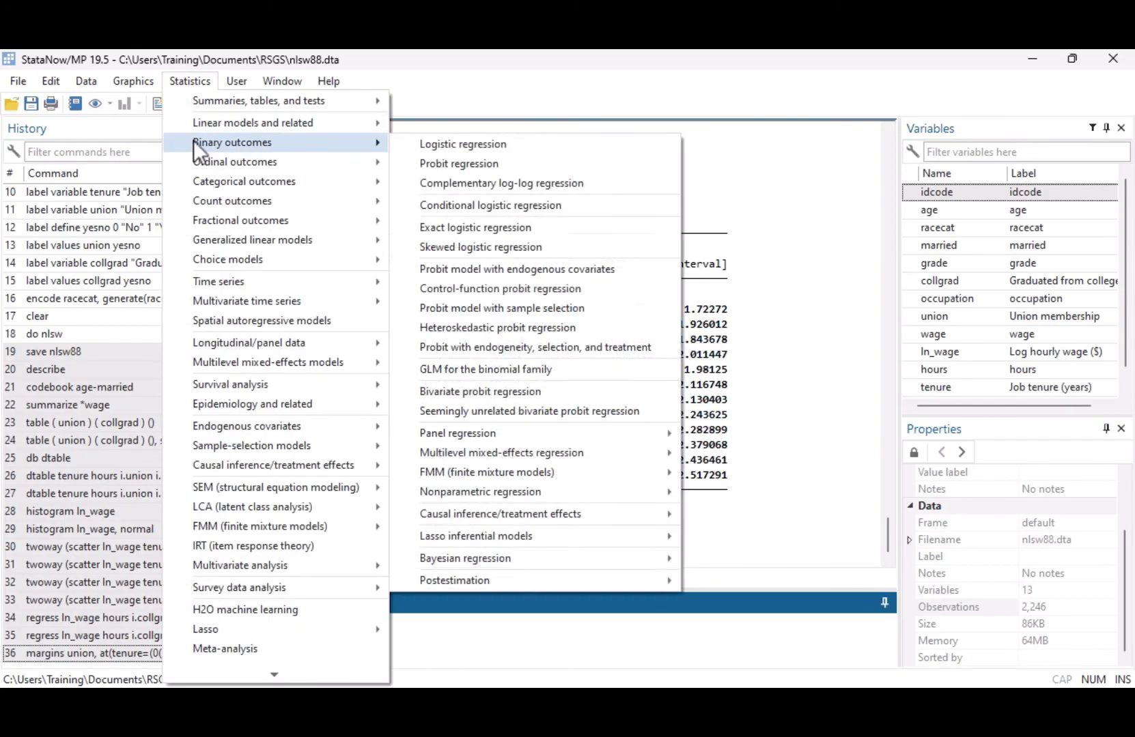
left_click(411, 147)
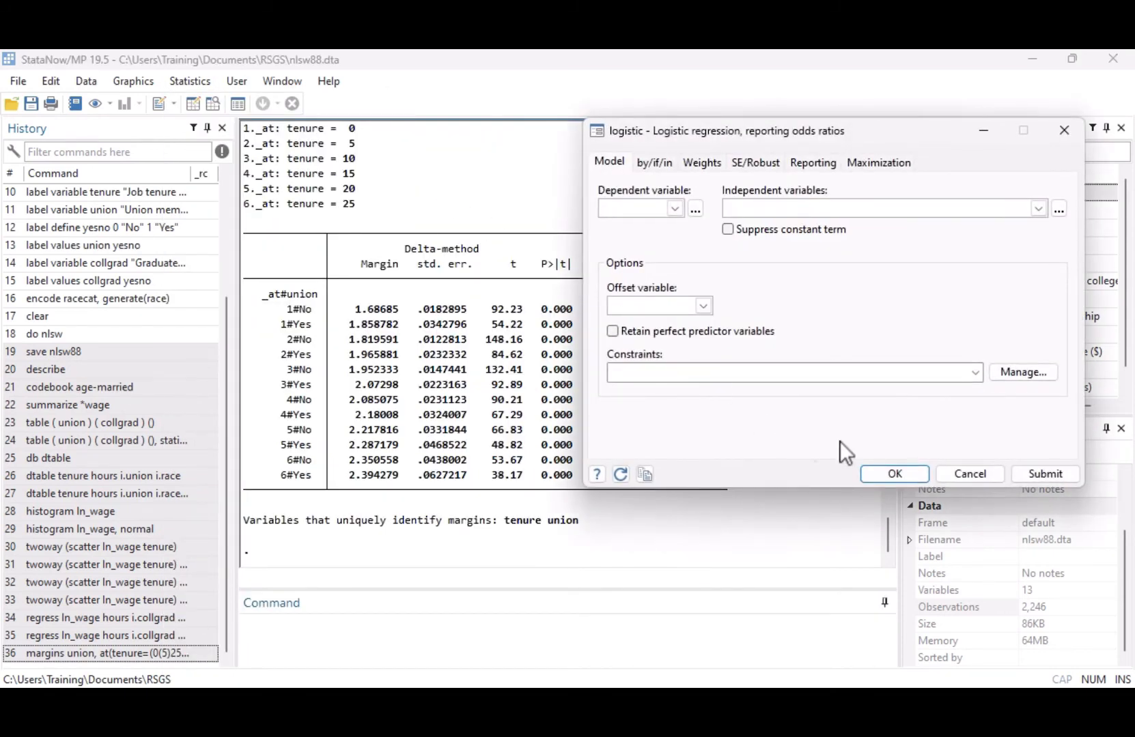
left_click(982, 473)
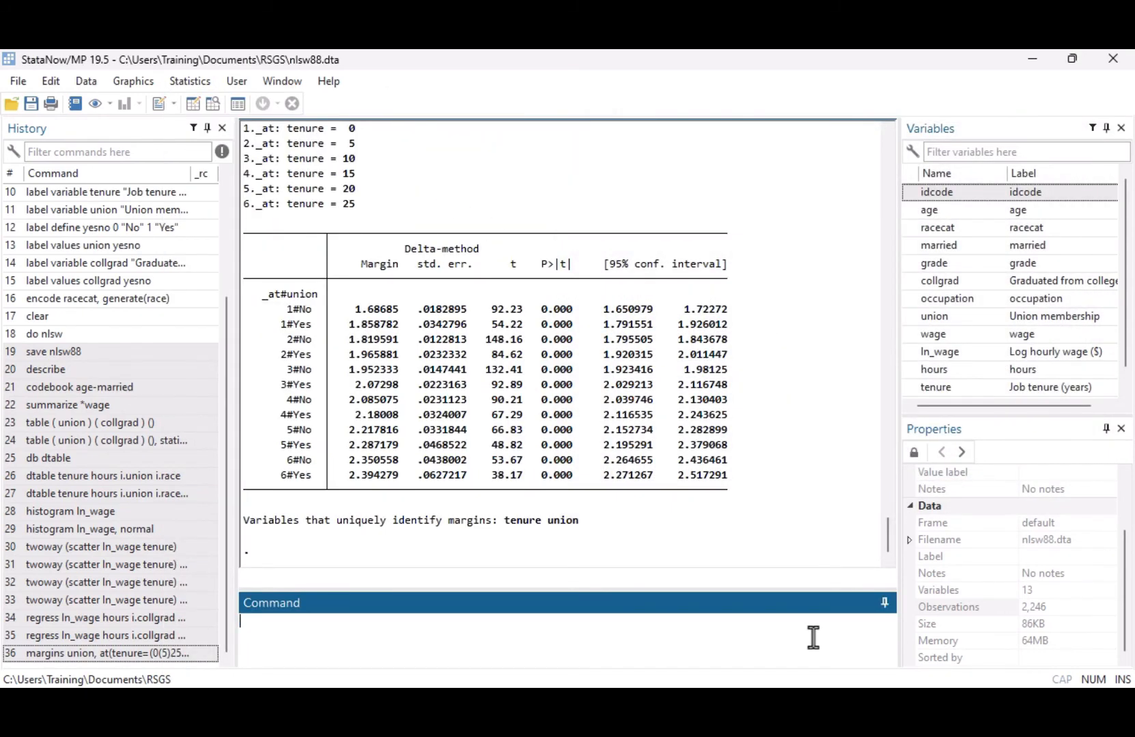
Step: Search Stata's help for logistic regression and examine the Chapter 27 entry on estimation commands
type("search logistic regressio")
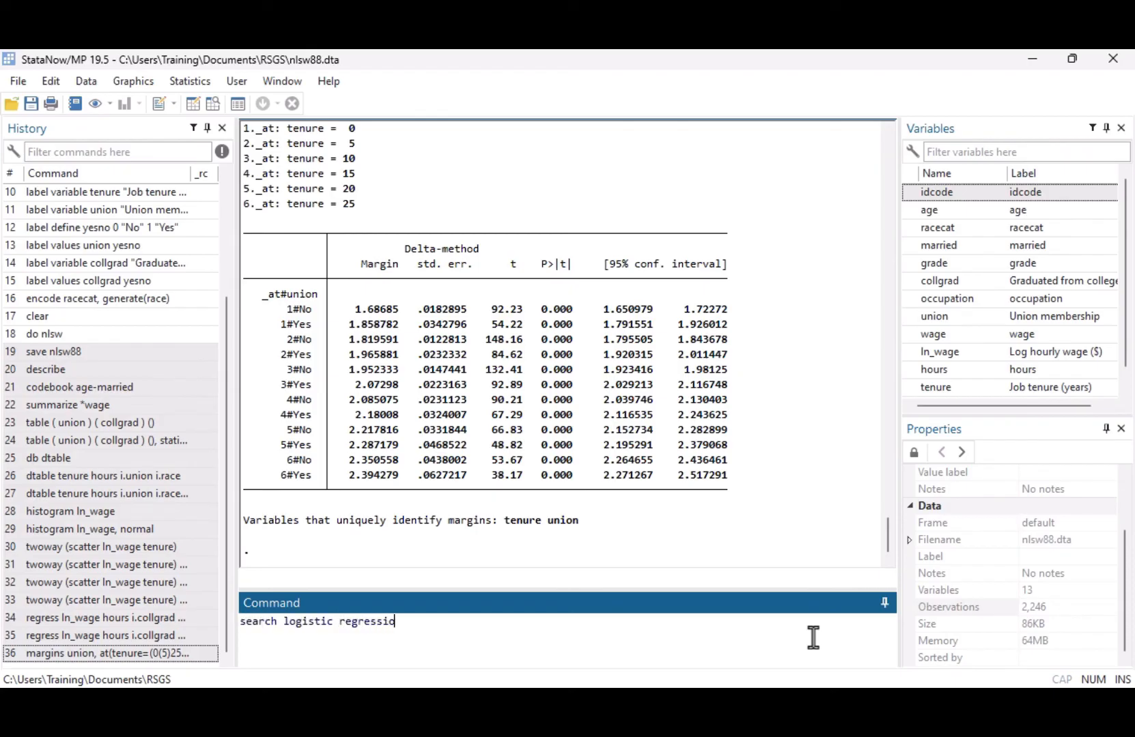
type("n")
key("Return")
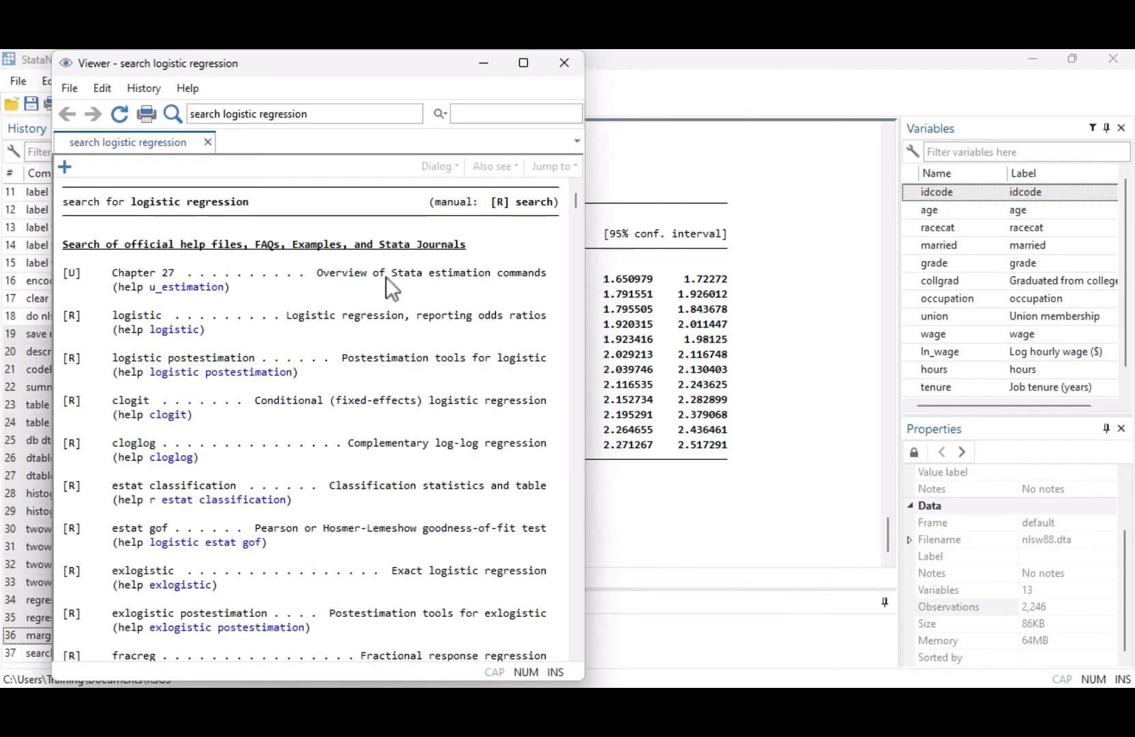
left_click_drag(330, 276, 529, 283)
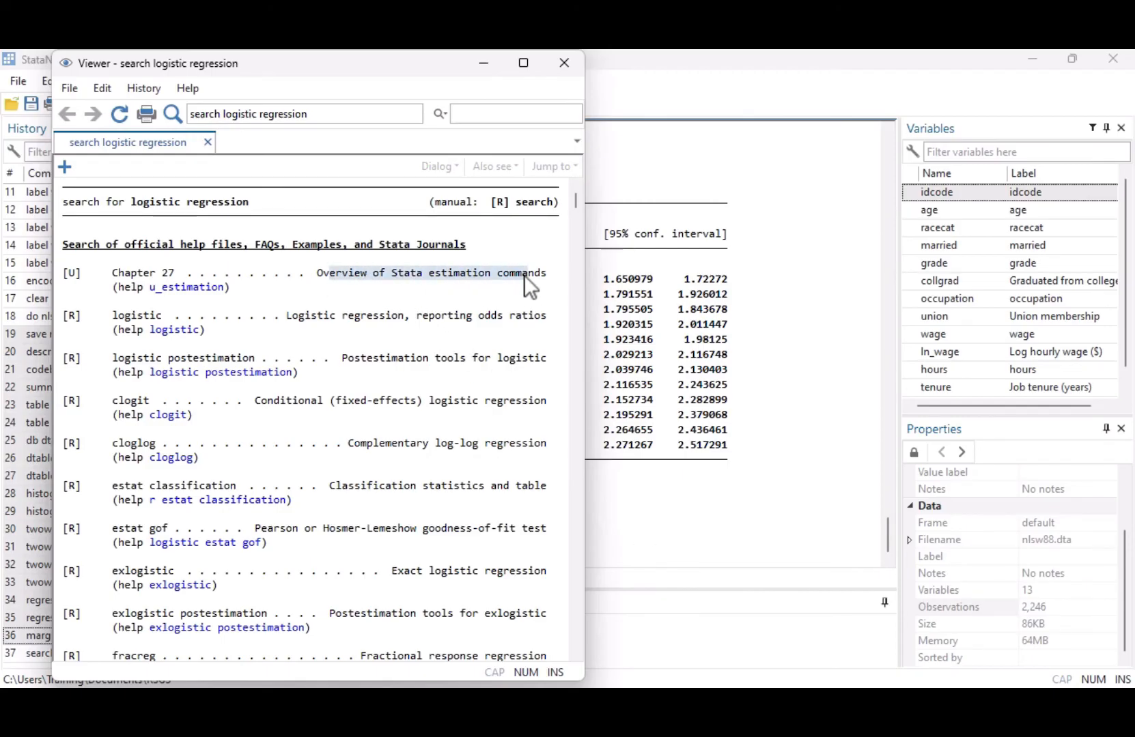
Step: Examine the search entries for logistic regression and its postestimation tools, and open the help file for logistic
left_click(527, 284)
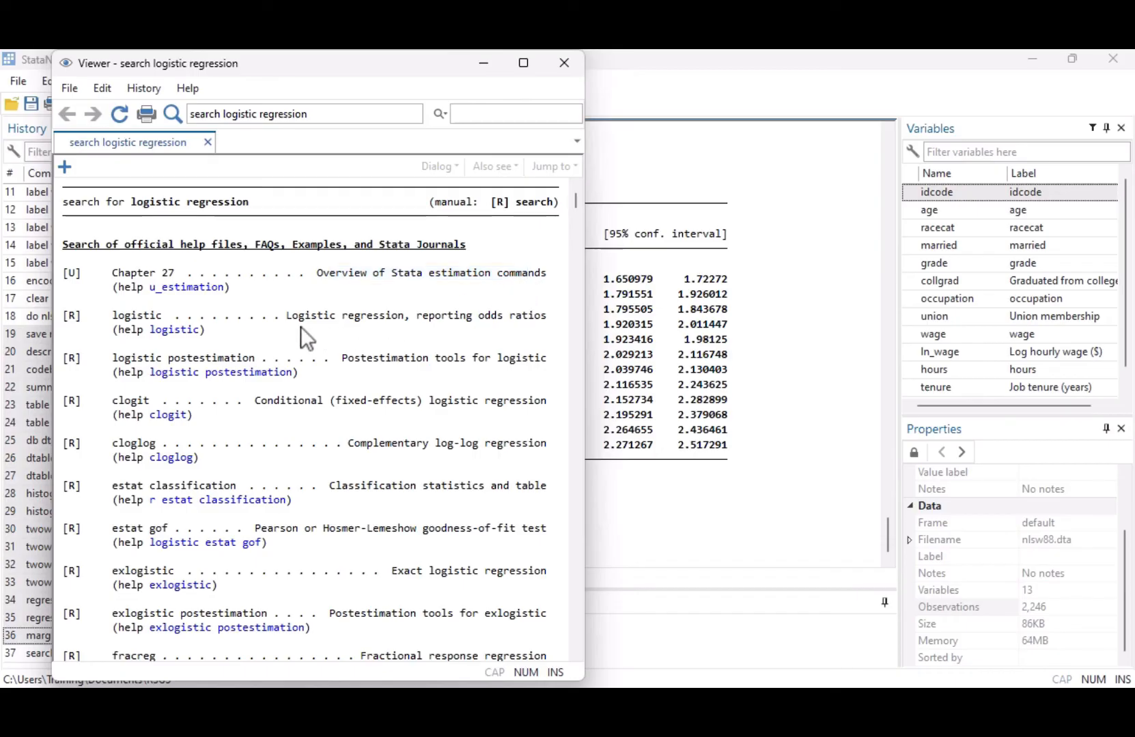
left_click_drag(342, 316, 401, 317)
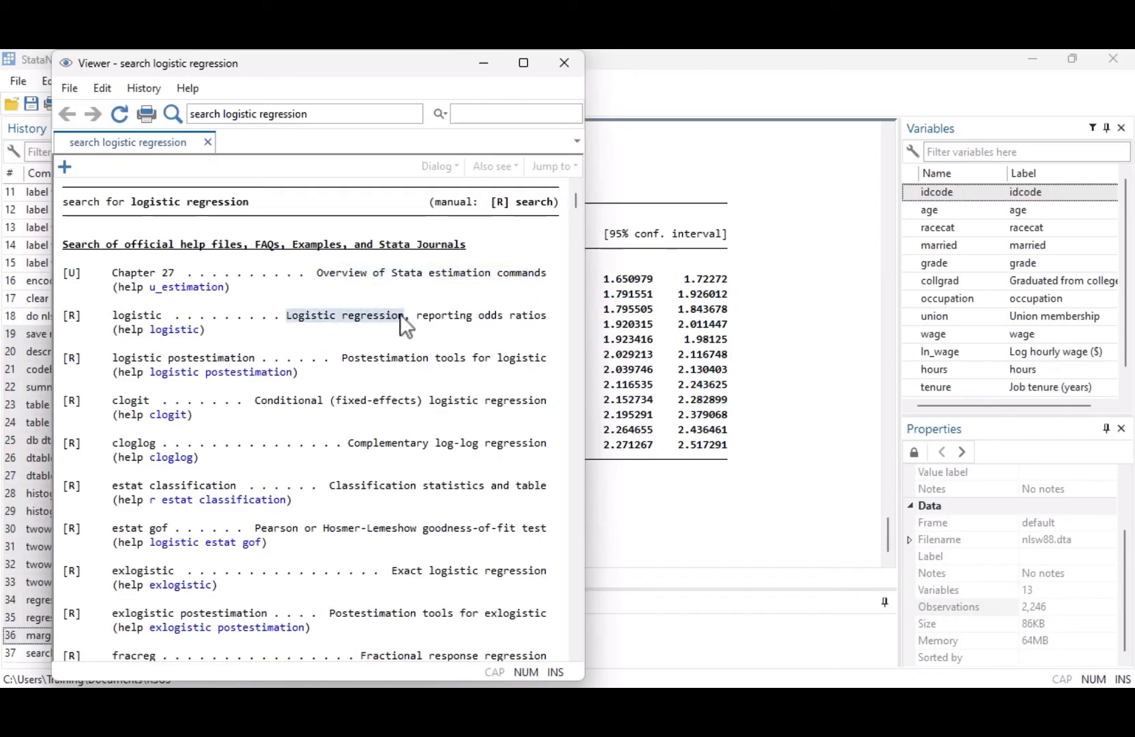
left_click_drag(336, 357, 549, 365)
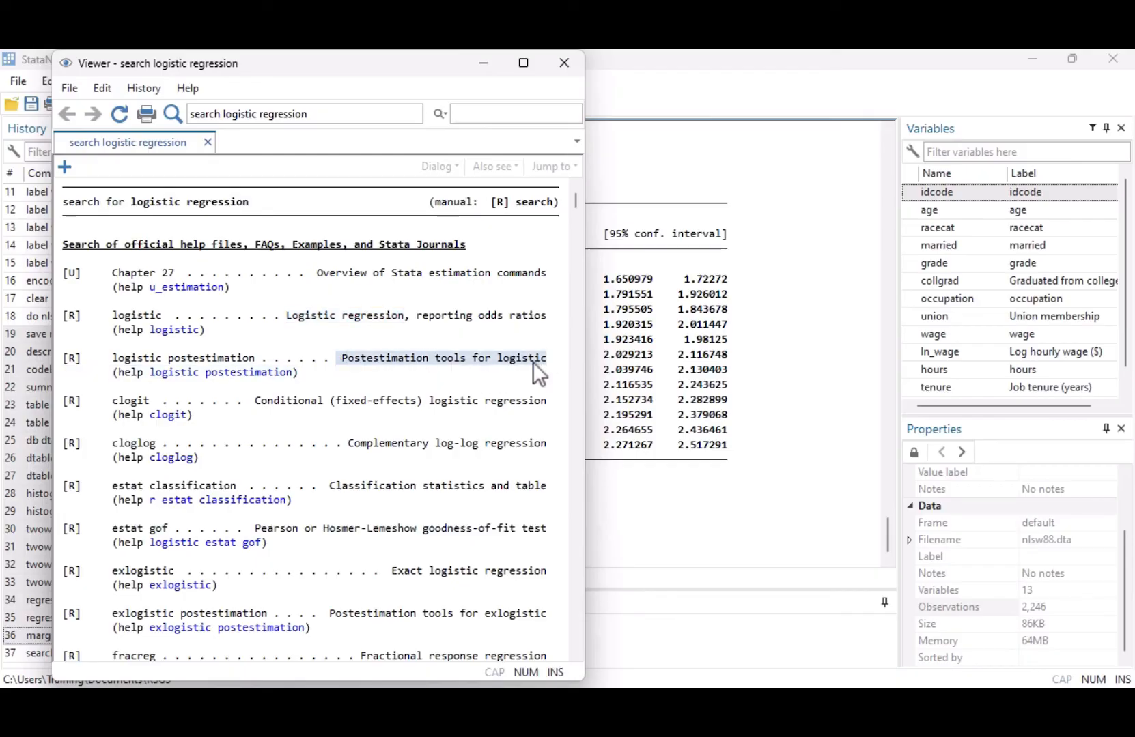
left_click(176, 333)
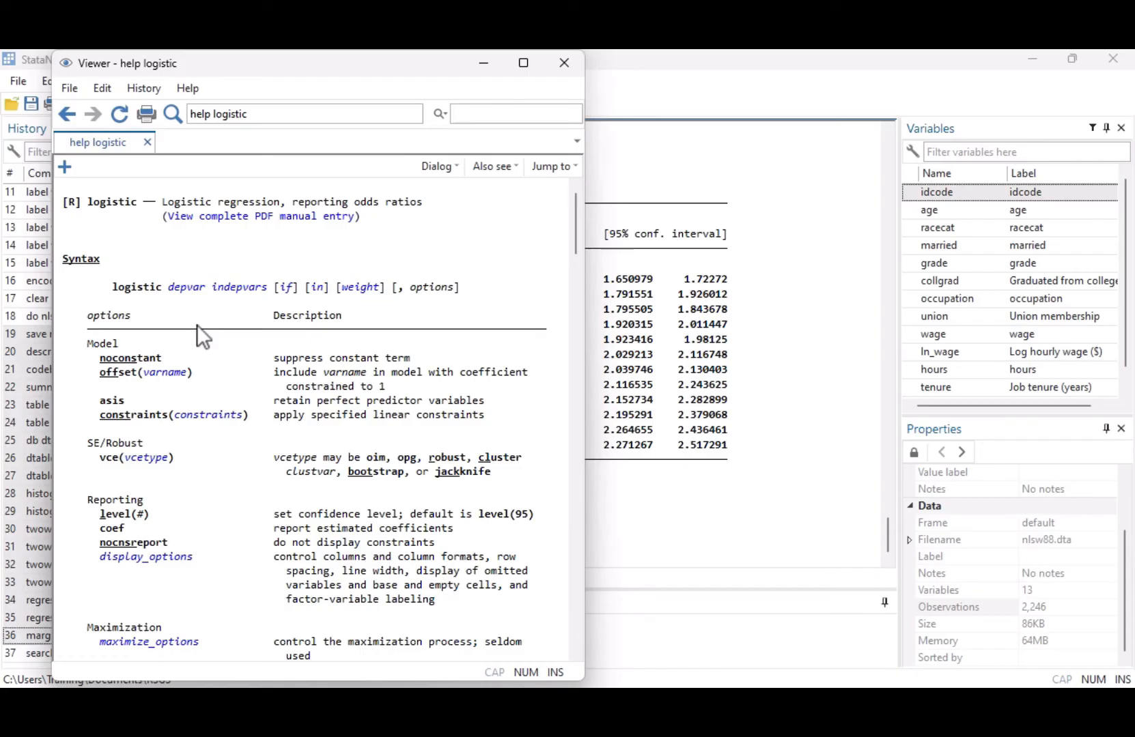
Step: Open the complete PDF manual entry for logistic, examine Example 1 under Remarks and examples, and close the PDF
left_click(284, 216)
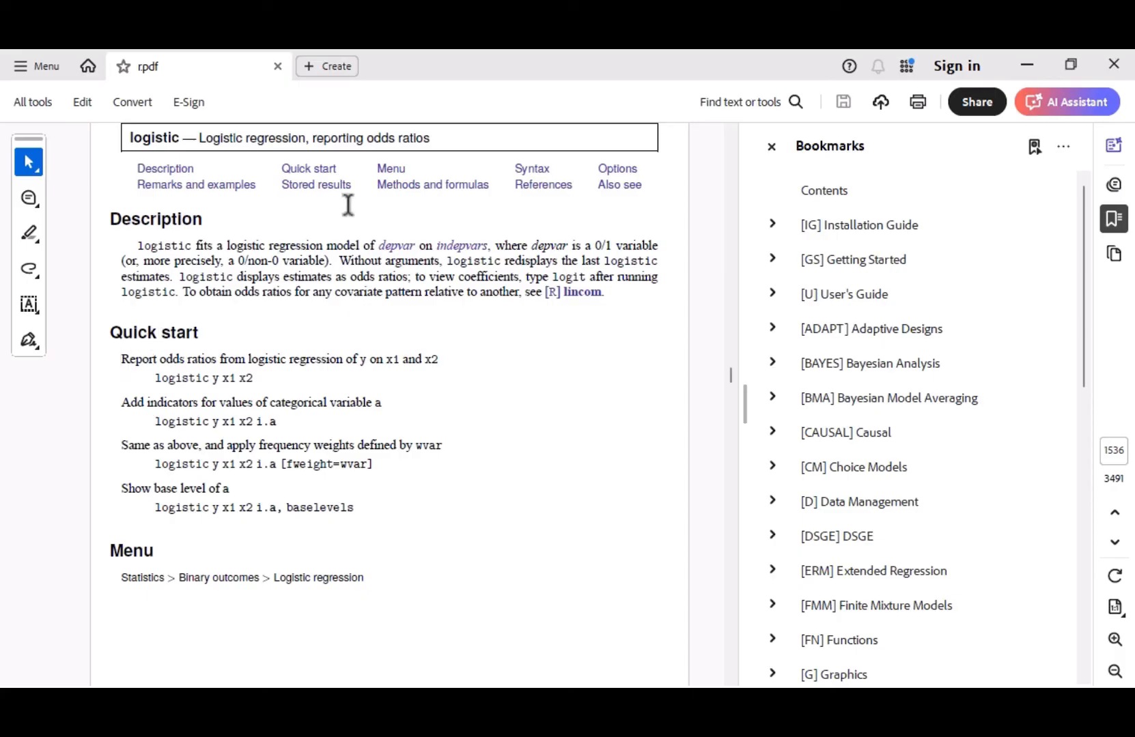
left_click(242, 191)
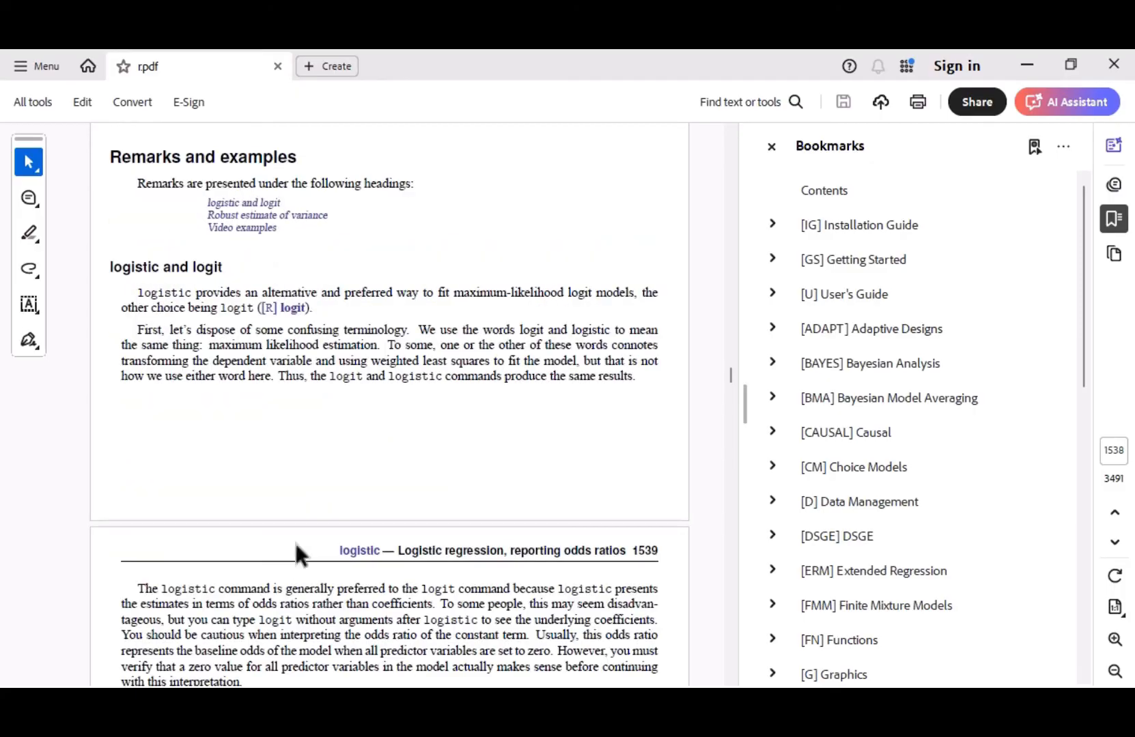
scroll(226, 613, "down", 5)
scroll(225, 613, "down", 7)
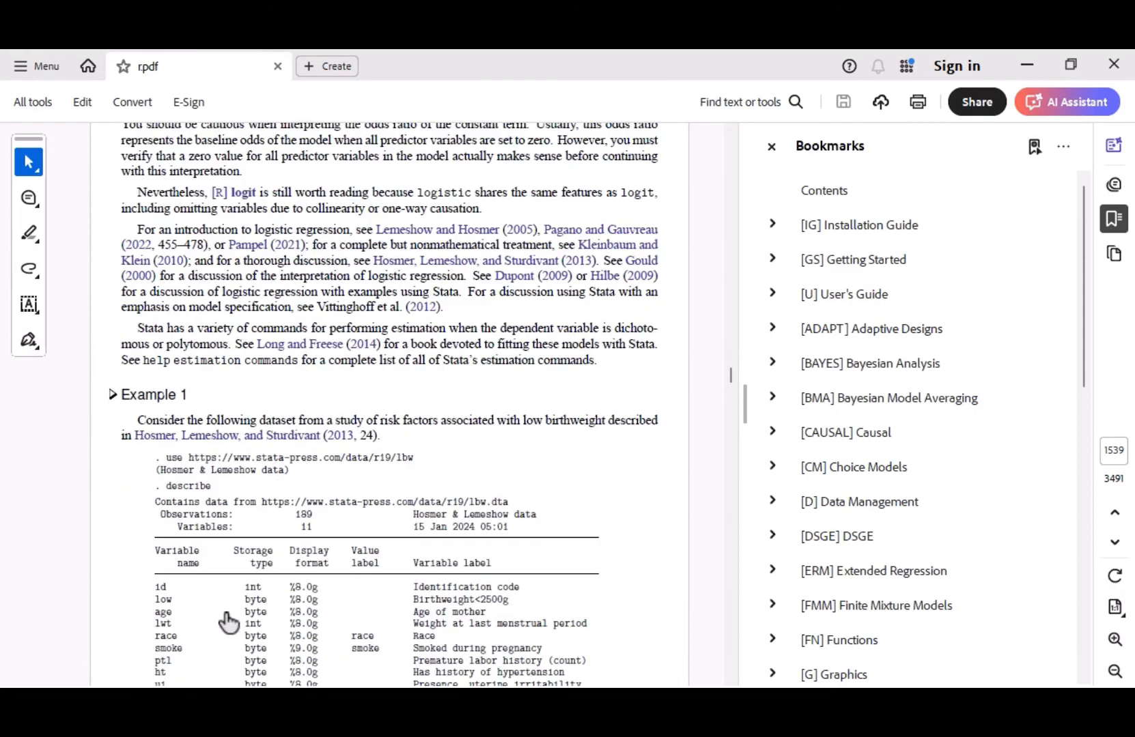
scroll(225, 608, "down", 6)
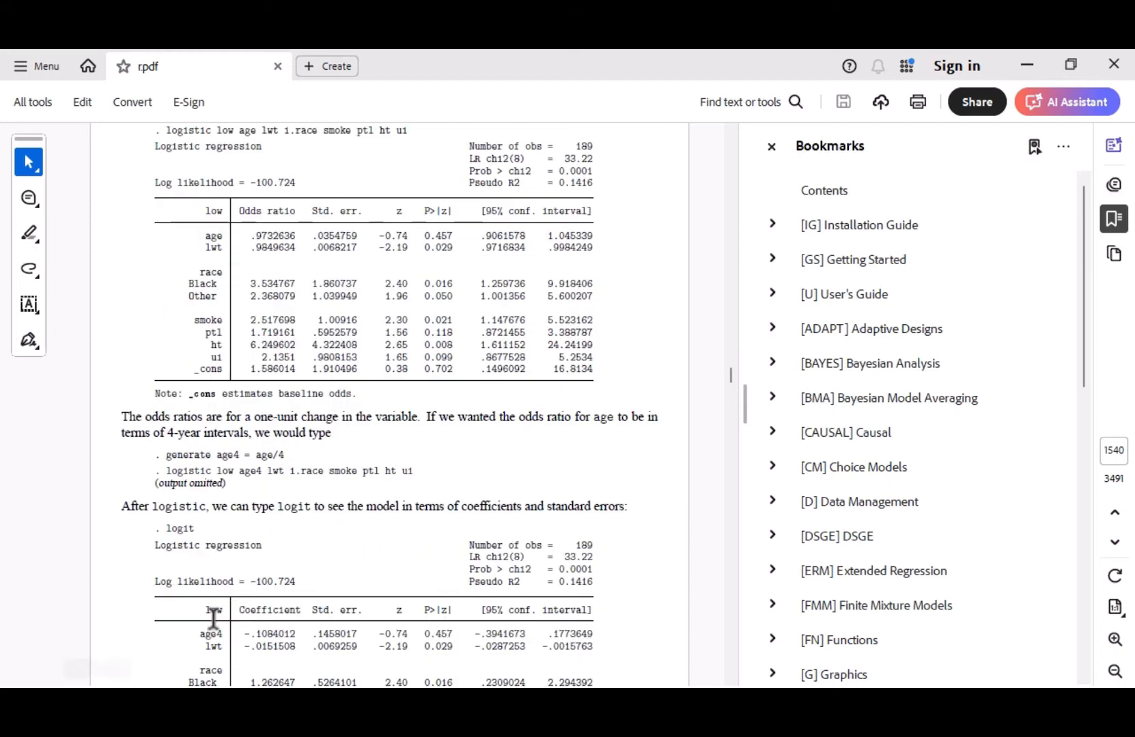
left_click(1127, 65)
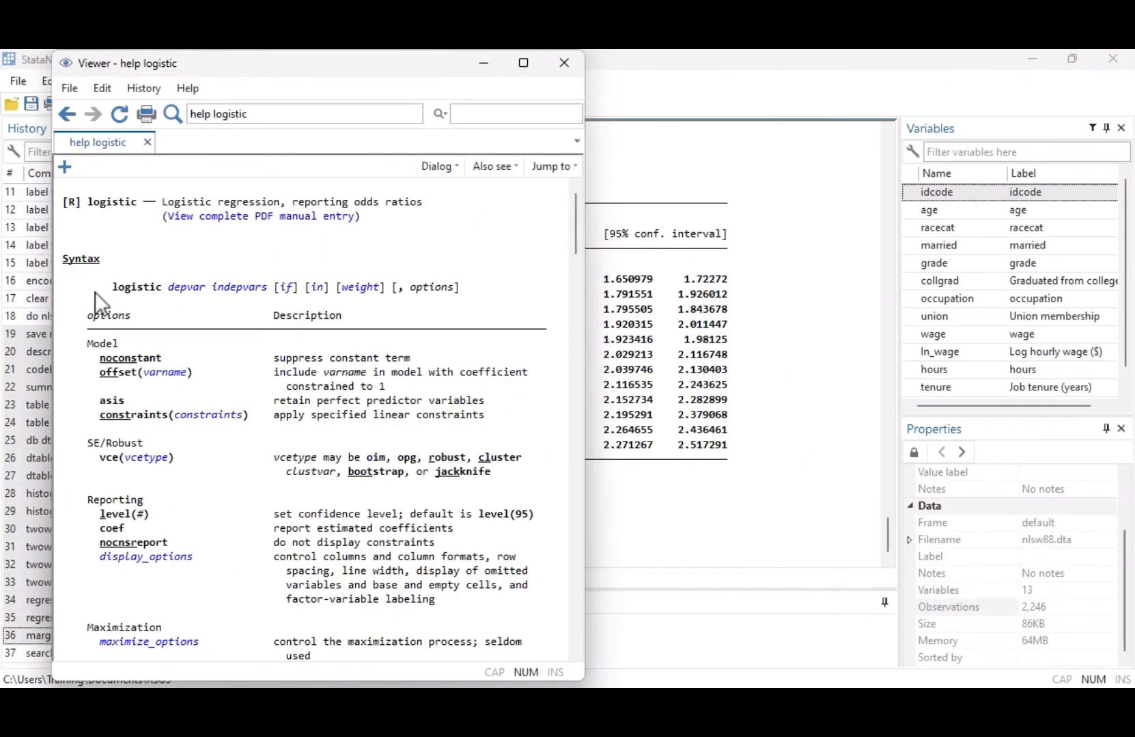
Step: Examine the logistic command's syntax, its options table, and the notes on allowed prefixes and weights
left_click_drag(95, 291, 445, 294)
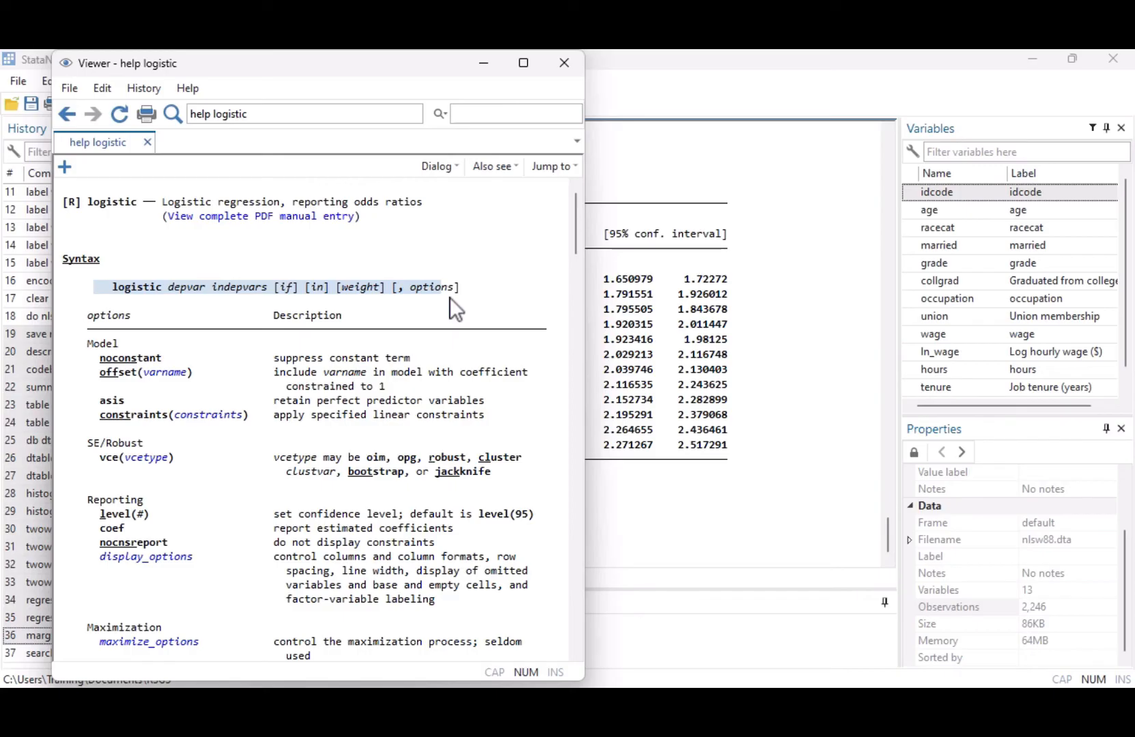
left_click(202, 316)
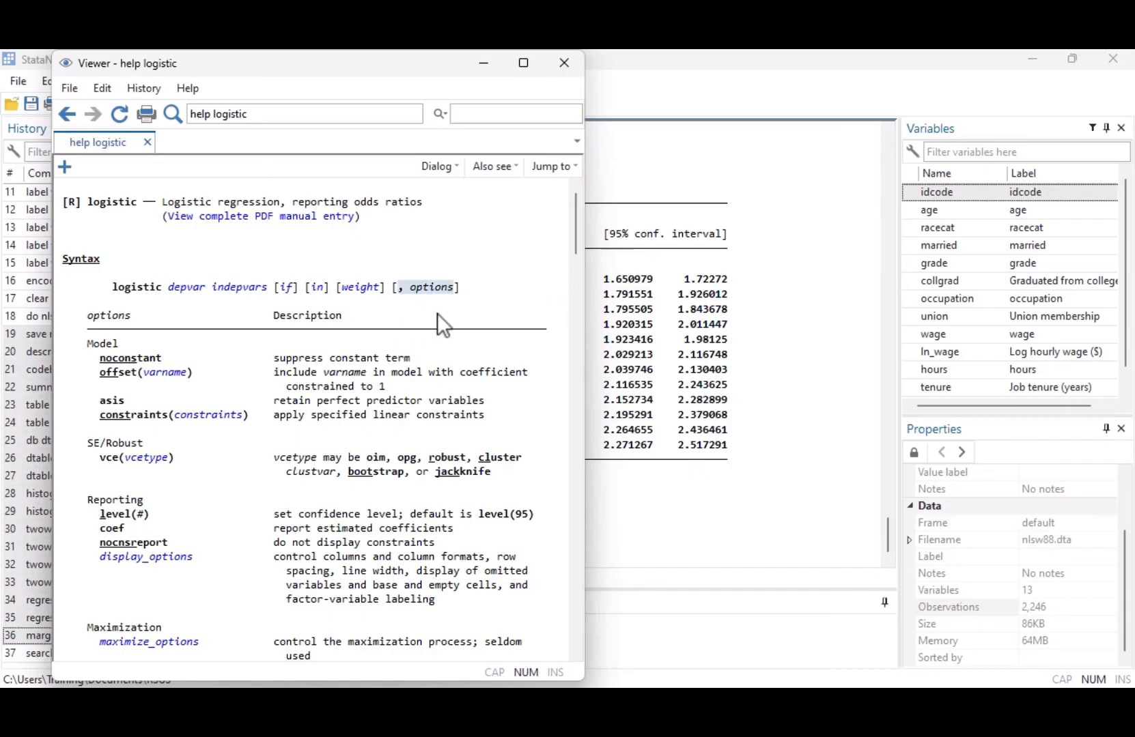
scroll(437, 314, "down", 3)
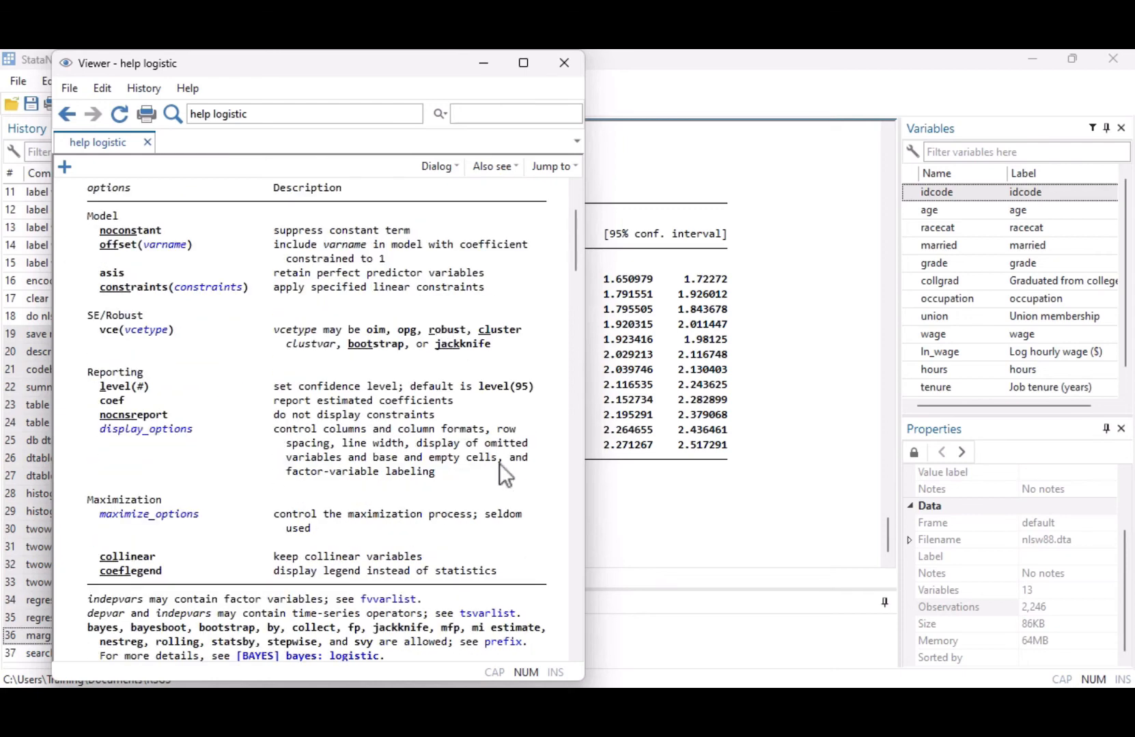
scroll(525, 543, "down", 4)
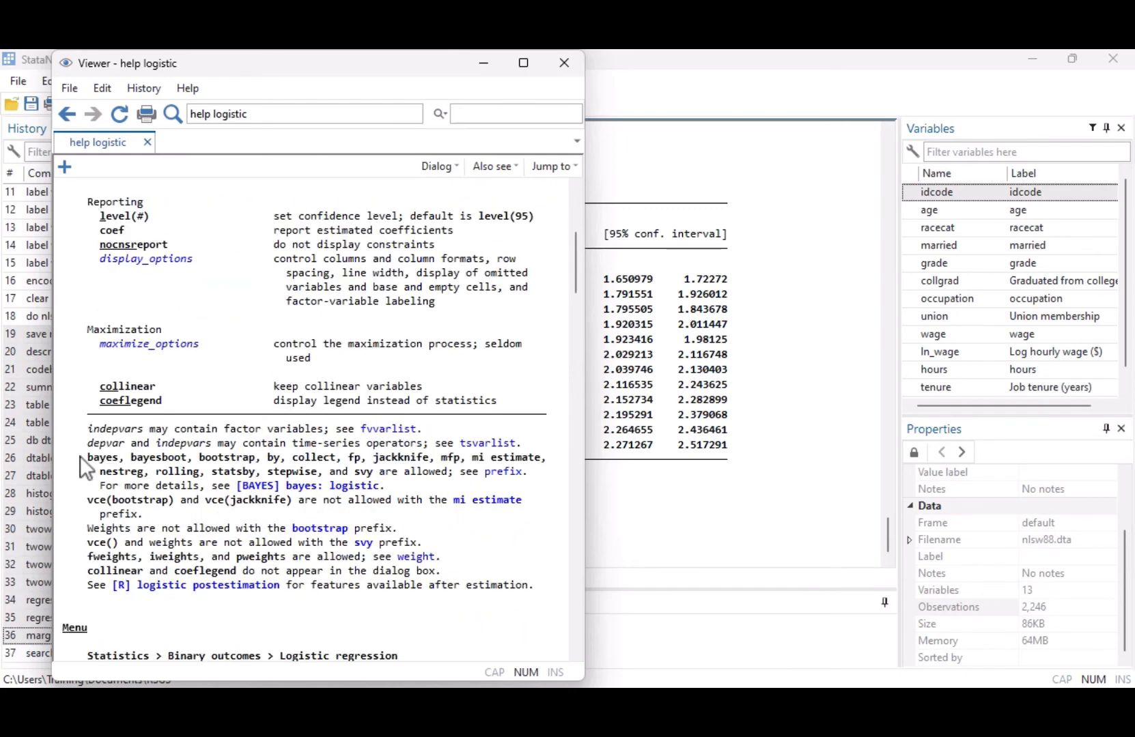
left_click_drag(80, 455, 528, 478)
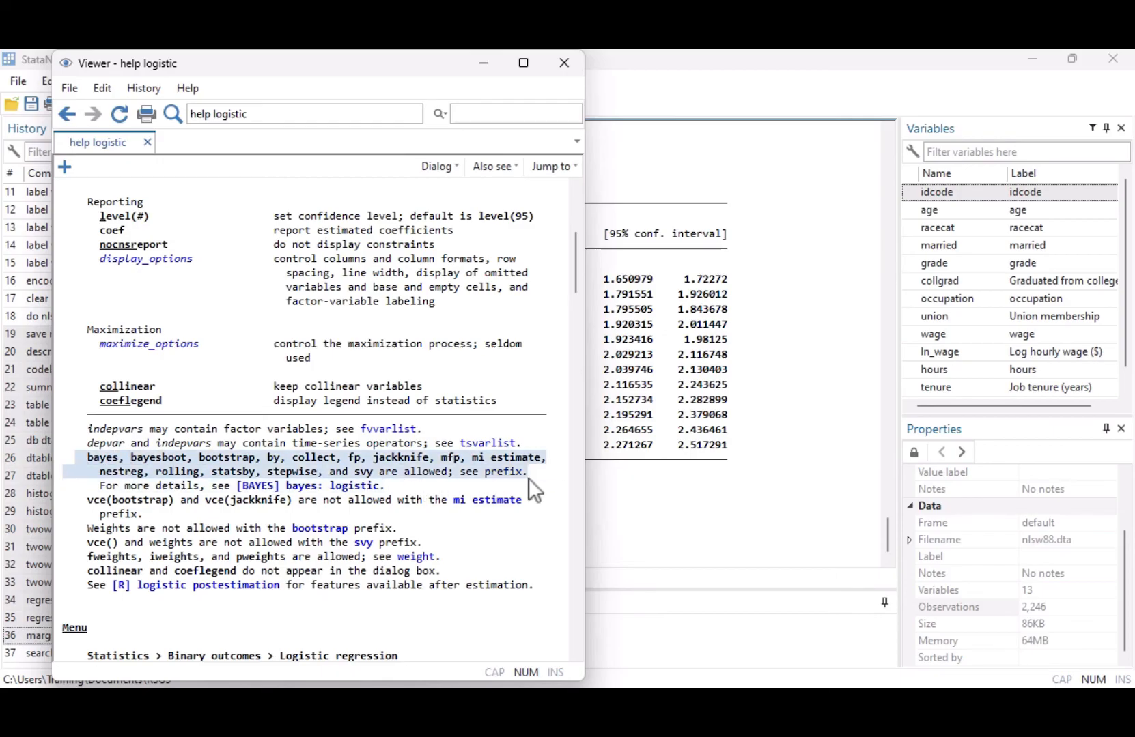
left_click_drag(80, 552, 466, 560)
left_click(491, 552)
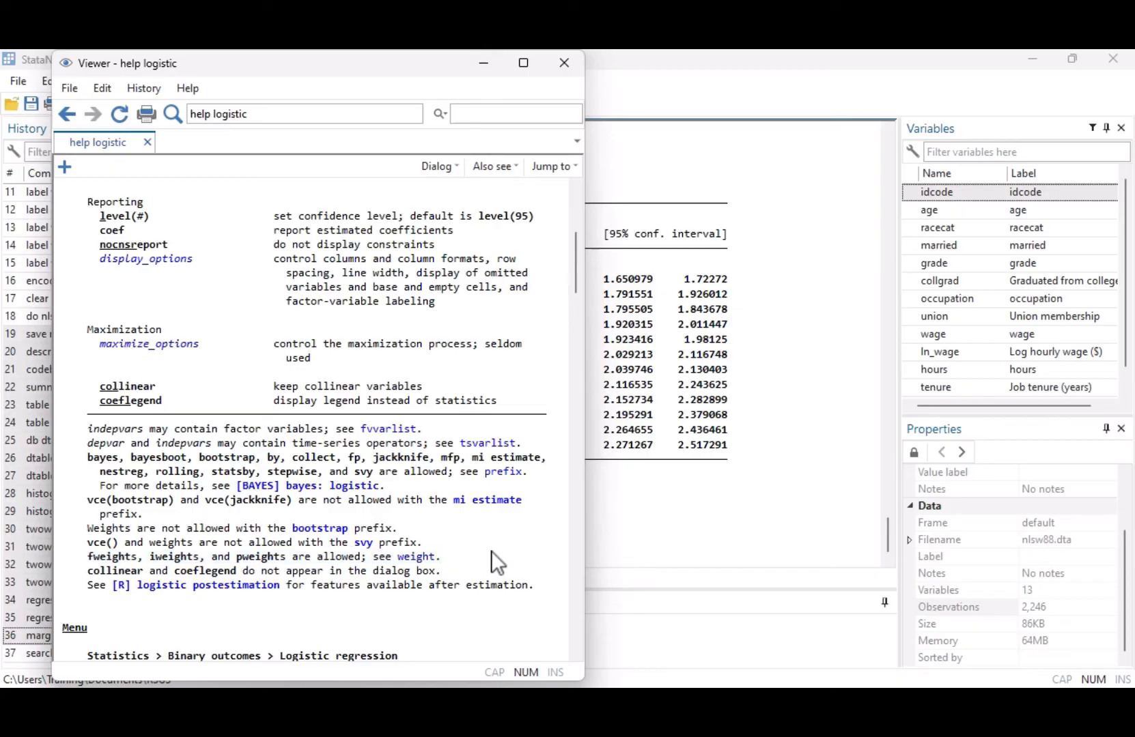
Step: View the Methods and formulas section of the logistic PDF documentation from the help file and close the PDF
scroll(491, 551, "down", 4)
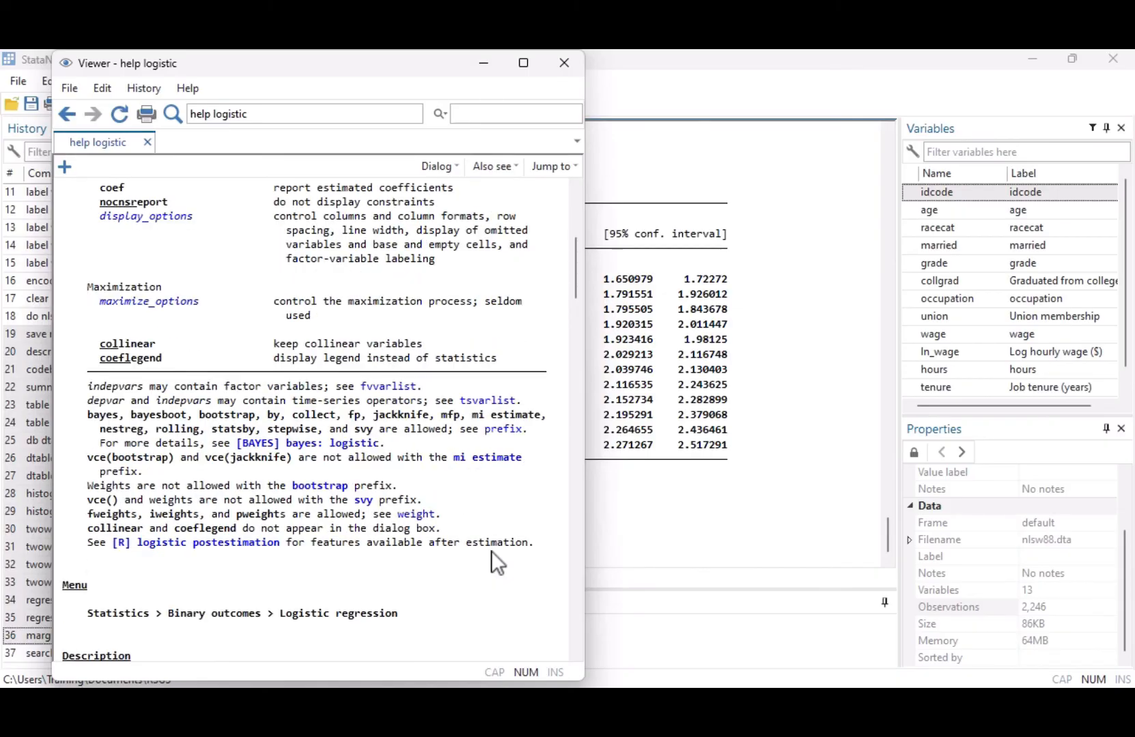
scroll(490, 552, "down", 4)
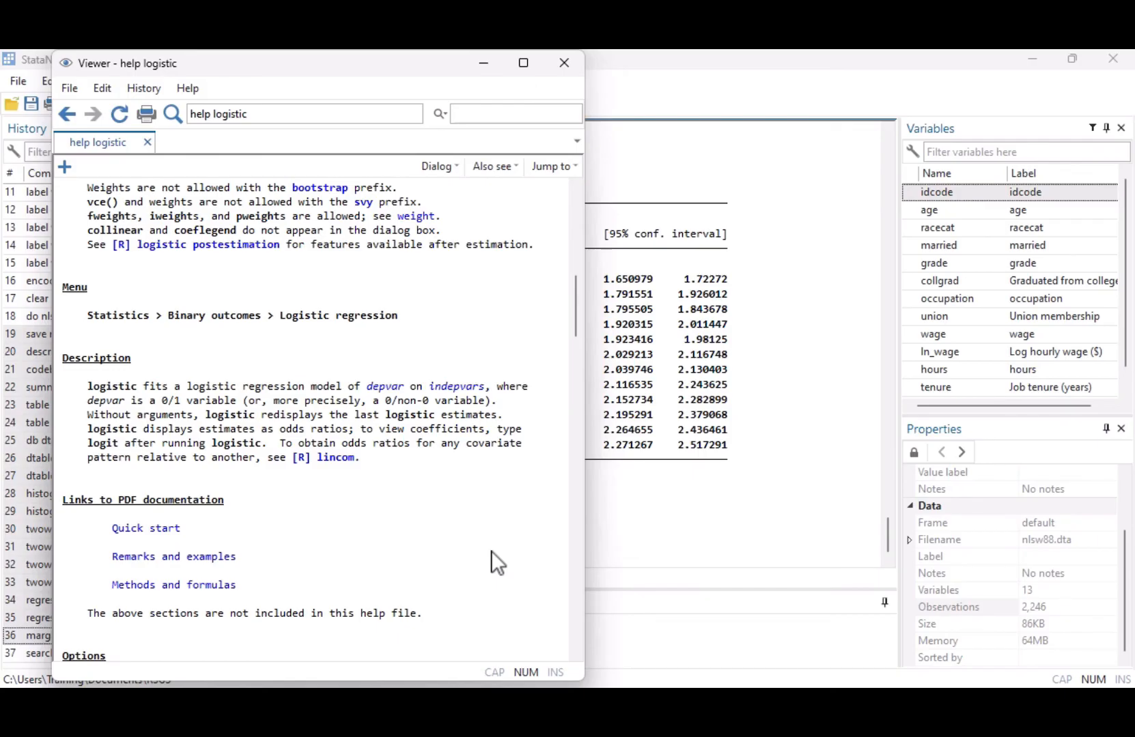
scroll(491, 551, "down", 1)
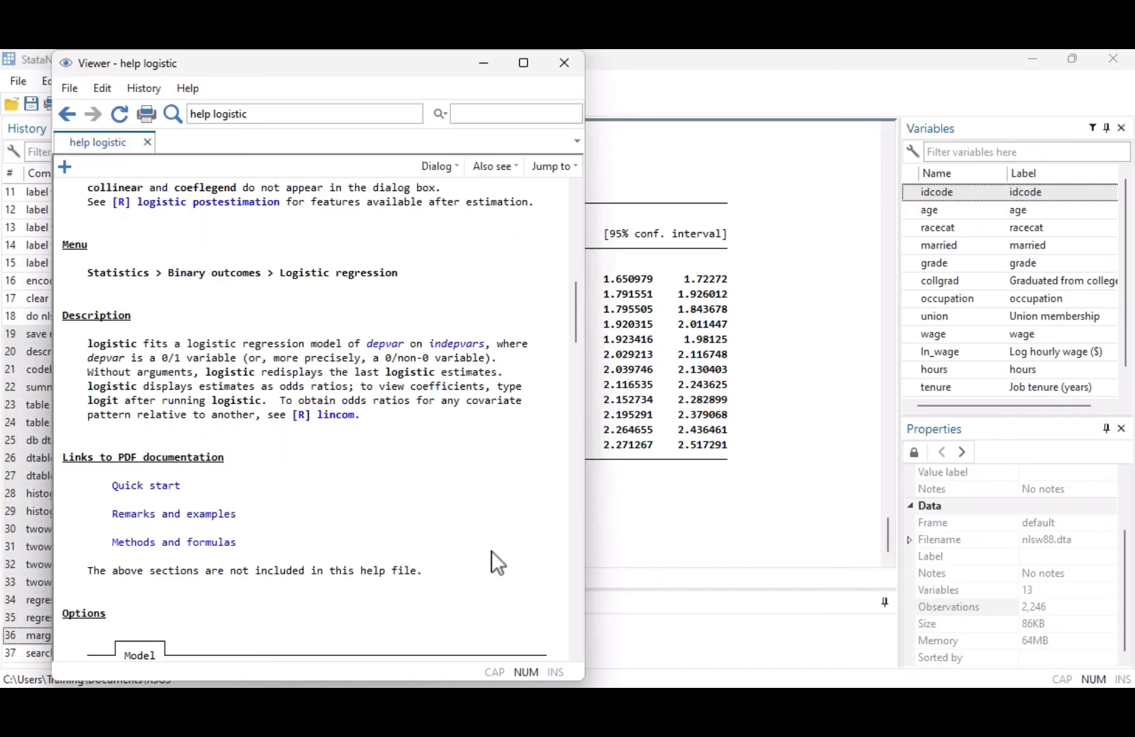
left_click(219, 548)
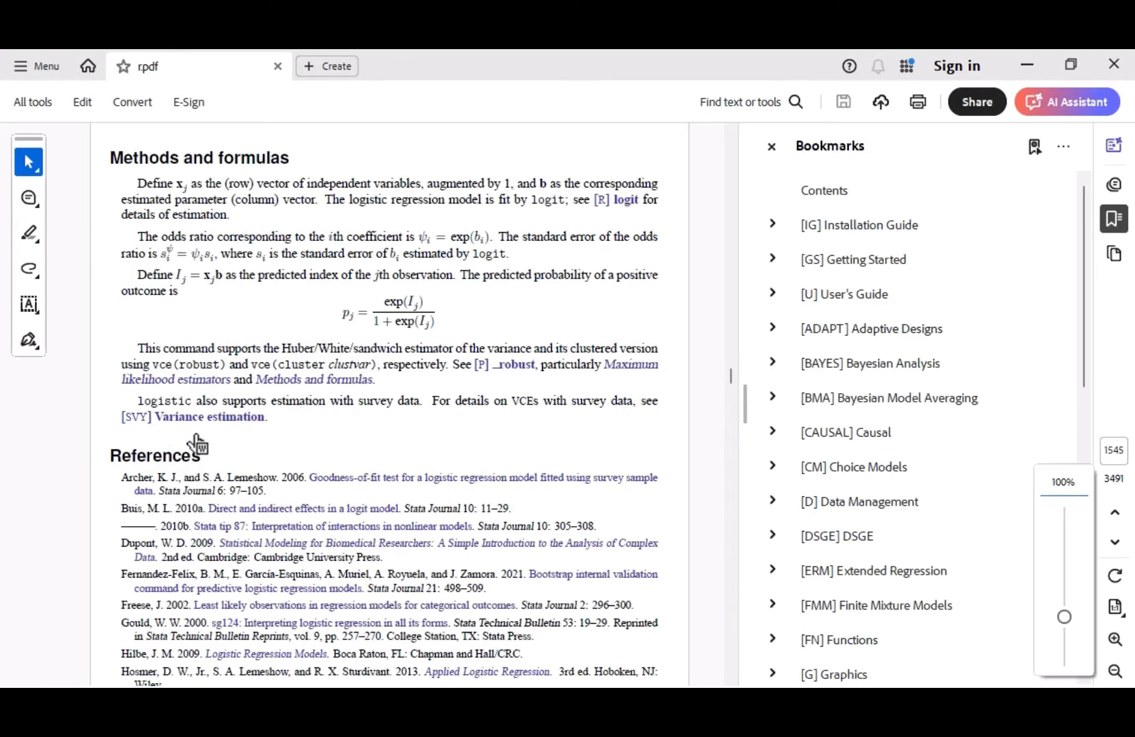
left_click(1125, 63)
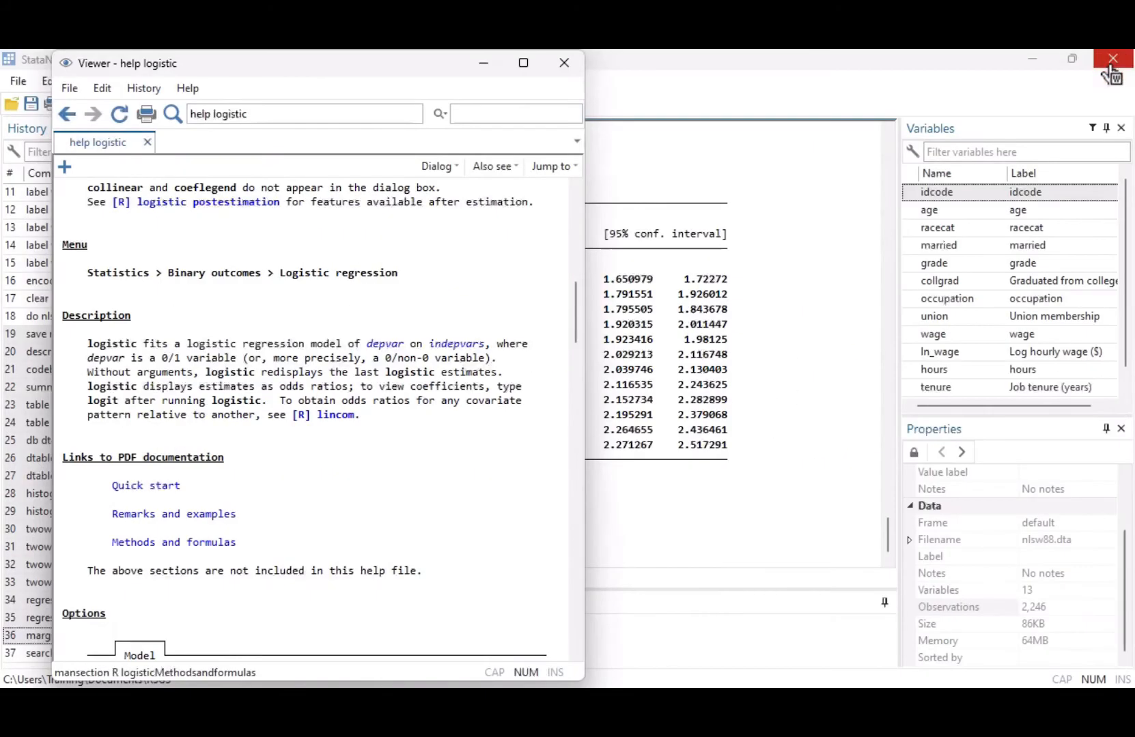
Step: Examine the detailed option descriptions in the logistic help file, from the model options through to the Examples section
scroll(444, 471, "down", 4)
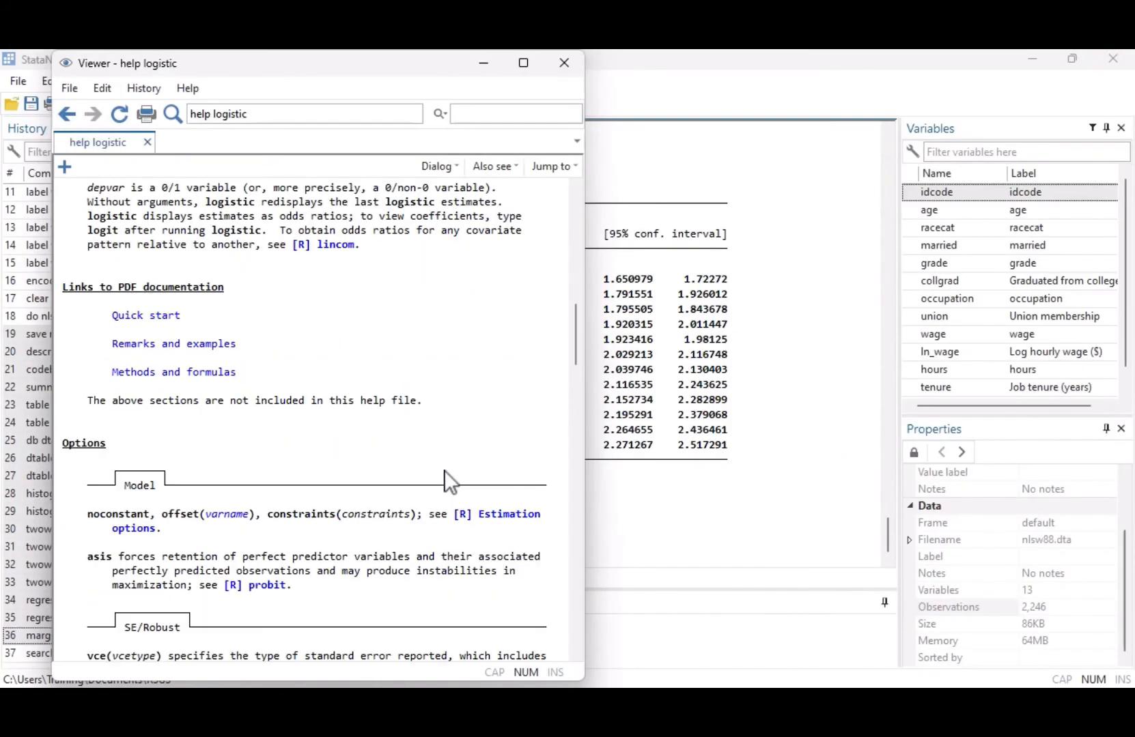
scroll(444, 471, "down", 5)
scroll(445, 470, "down", 3)
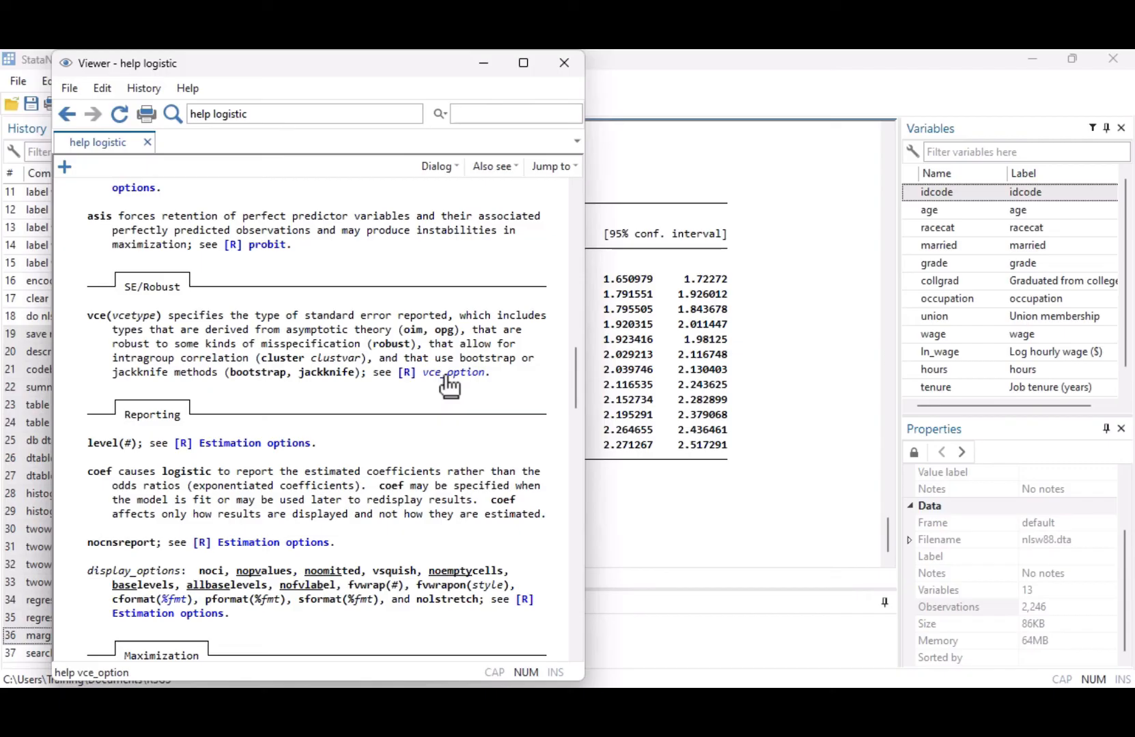
scroll(448, 436, "down", 2)
scroll(445, 434, "down", 9)
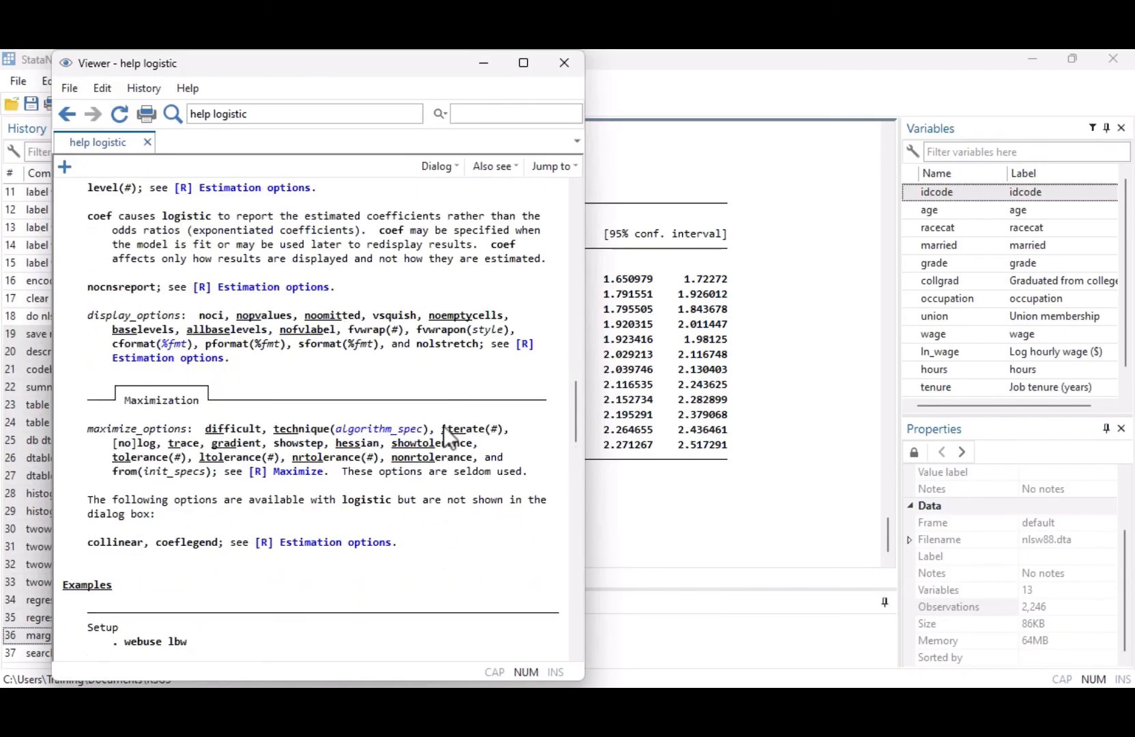
scroll(443, 435, "down", 3)
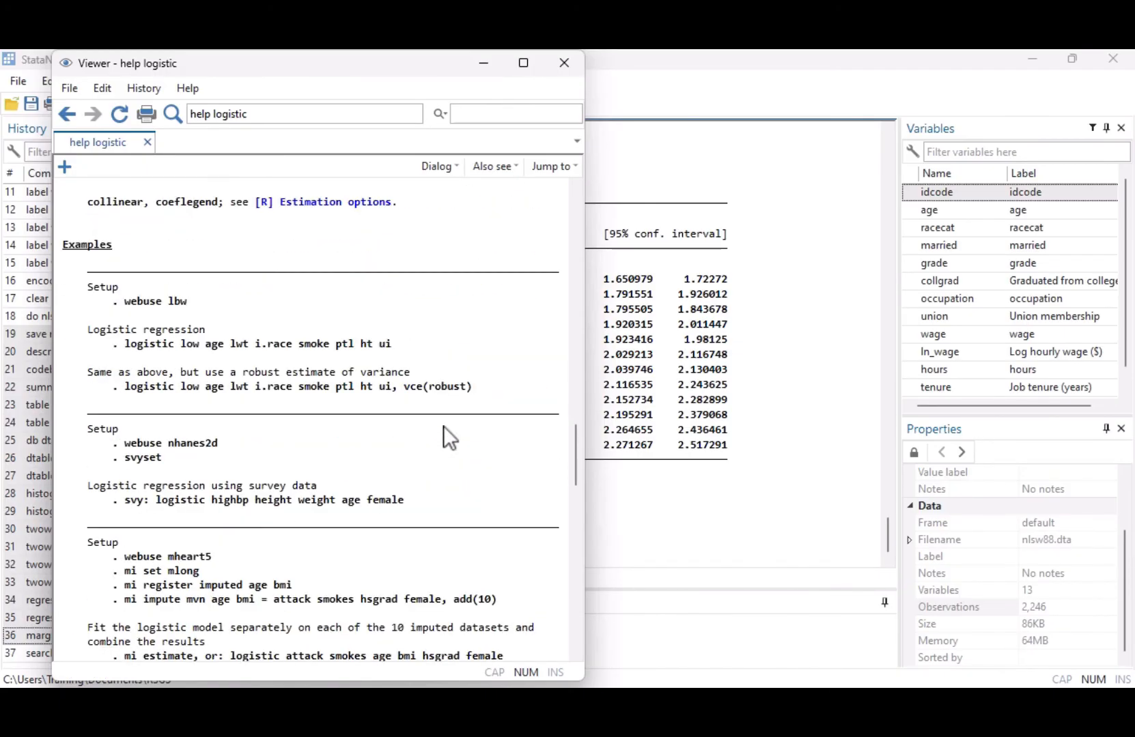
scroll(443, 435, "down", 1)
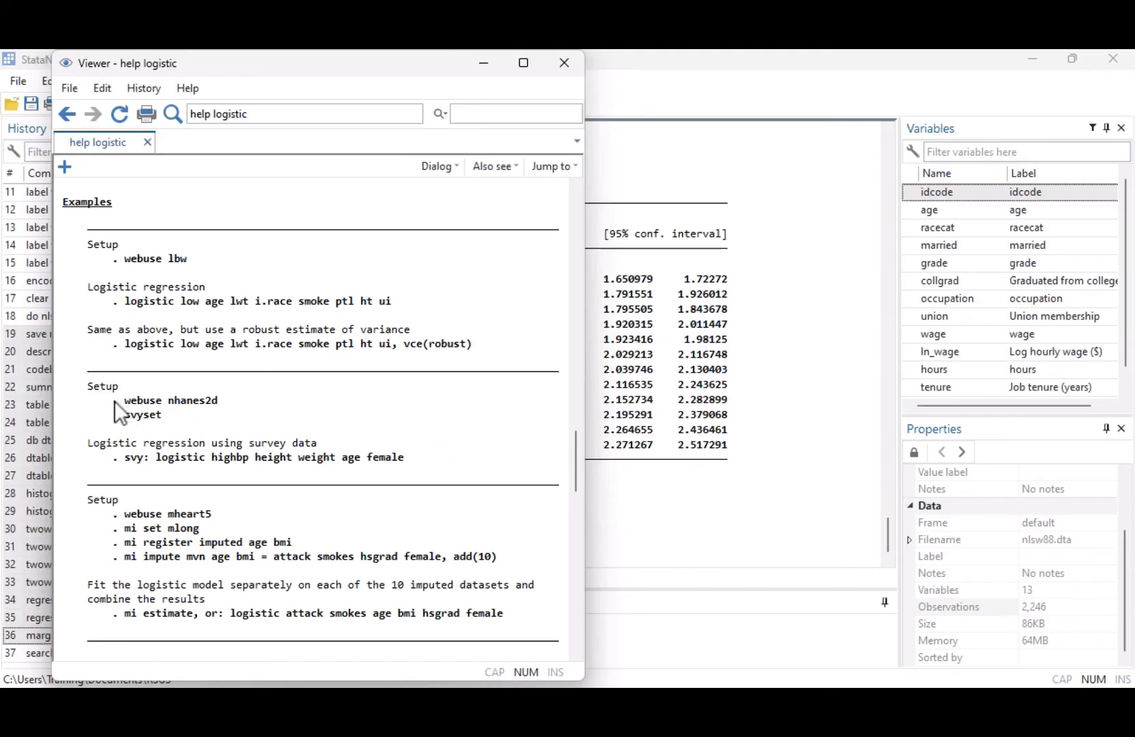
Step: Copy the webuse nhanes2d and svyset setup commands from the survey data example and paste them as commands for execution
left_click_drag(114, 401, 141, 411)
right_click(145, 412)
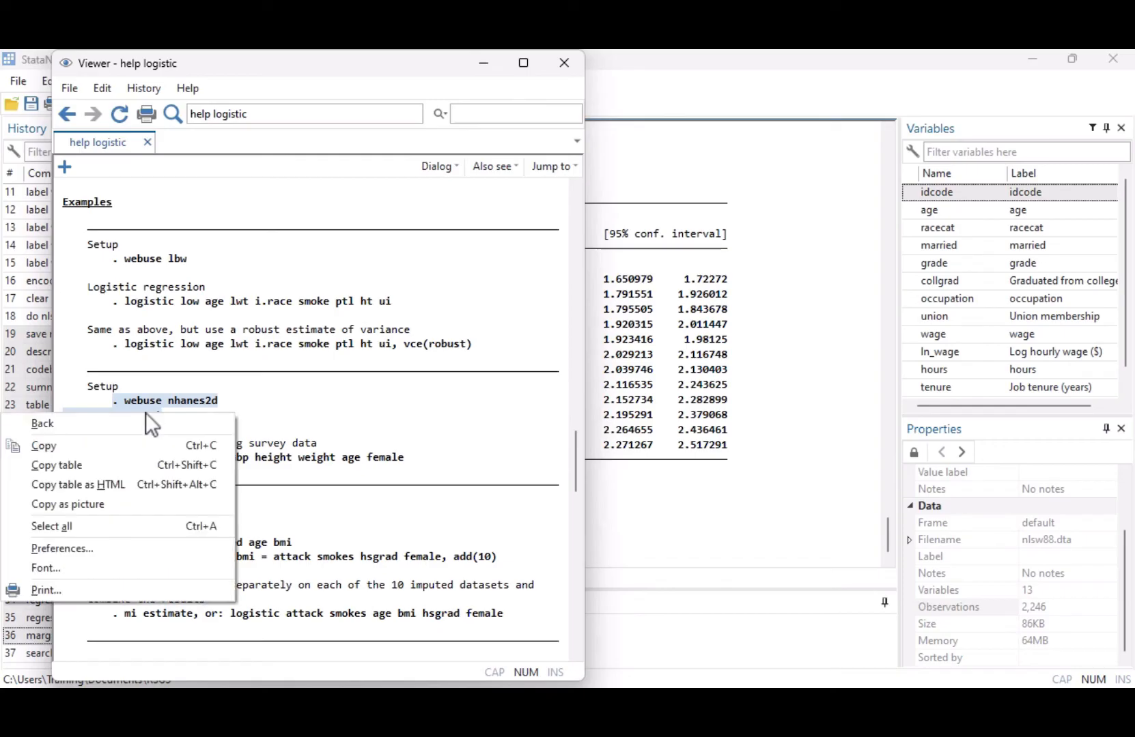
left_click(133, 443)
left_click(742, 632)
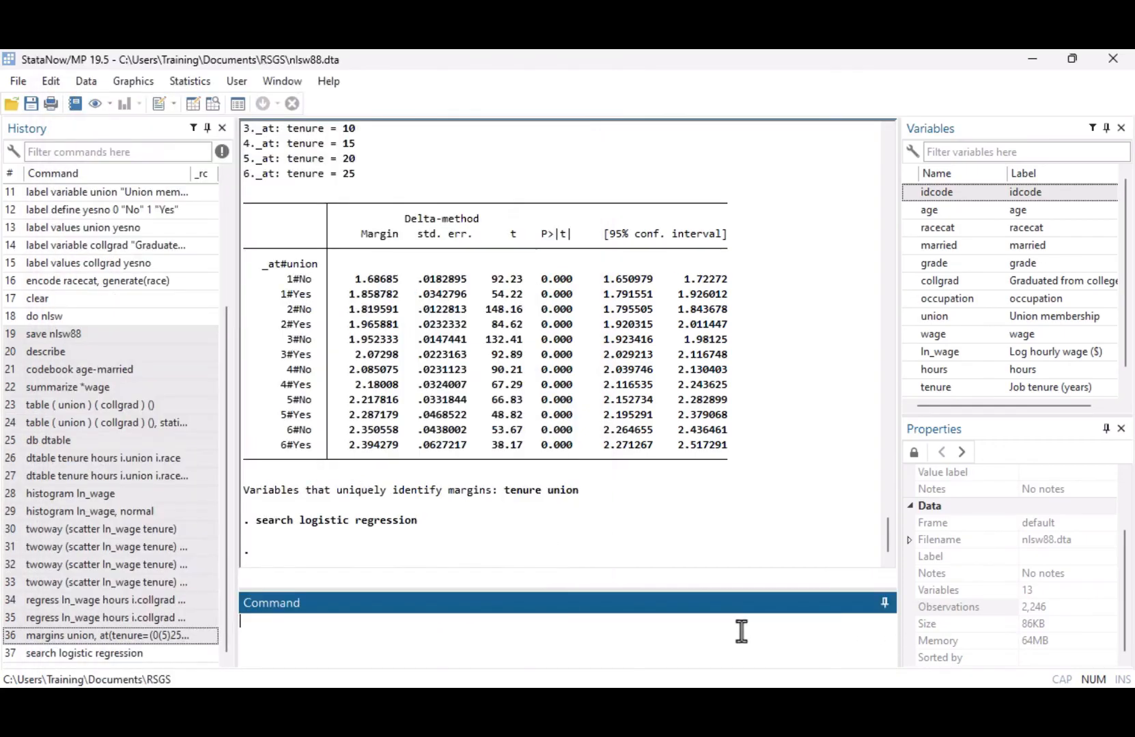
right_click(741, 631)
left_click(775, 555)
Step: Remove the spaces before svyset, add the clear option to webuse nhanes2d, run both commands, and check the survey settings
left_click_drag(291, 638, 224, 639)
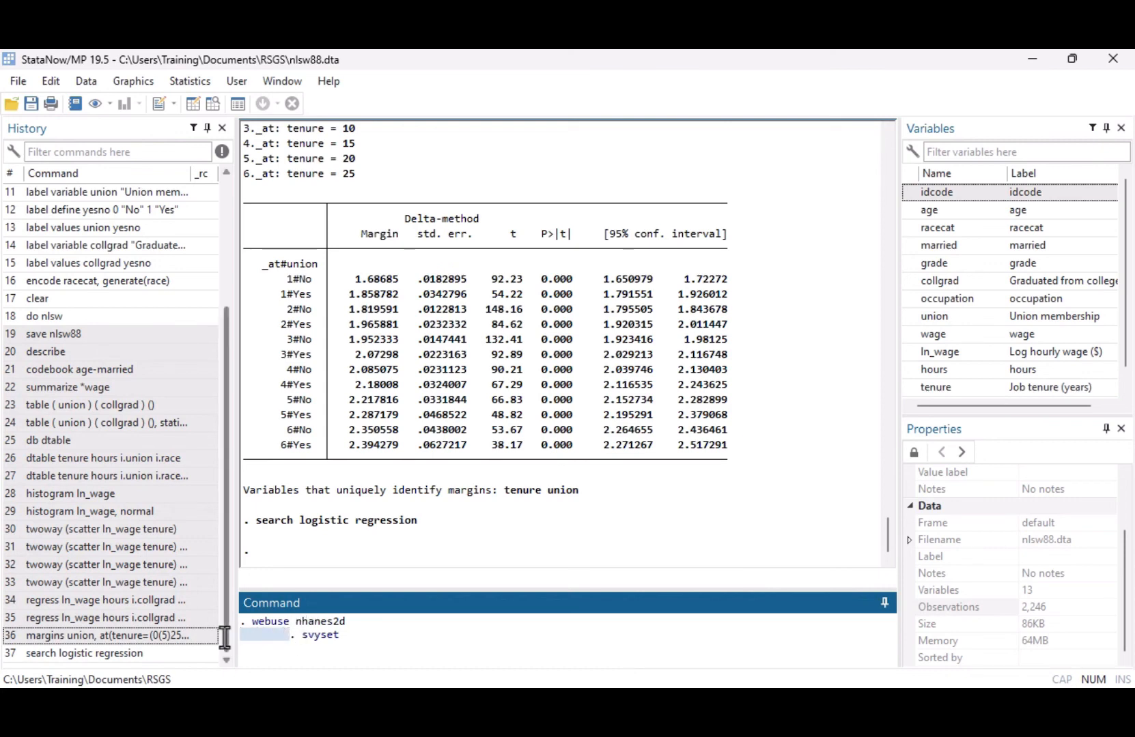
key("Delete")
left_click(418, 621)
type(",")
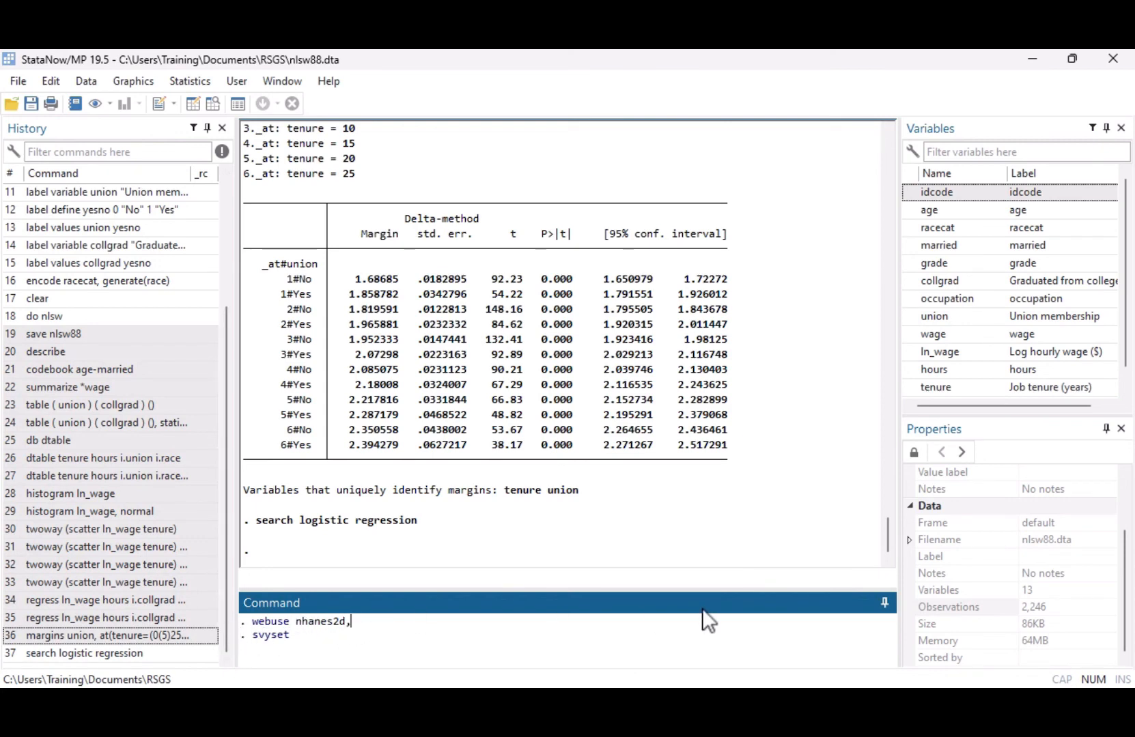
type(" clear")
key("Return")
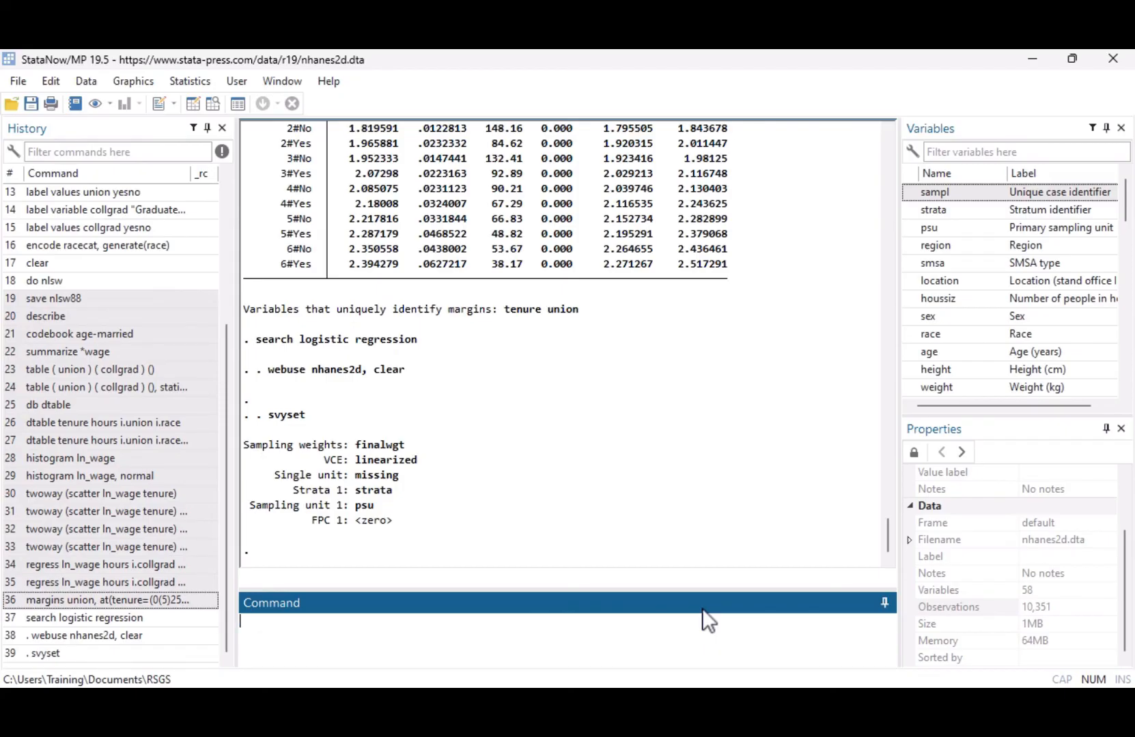
left_click(257, 420)
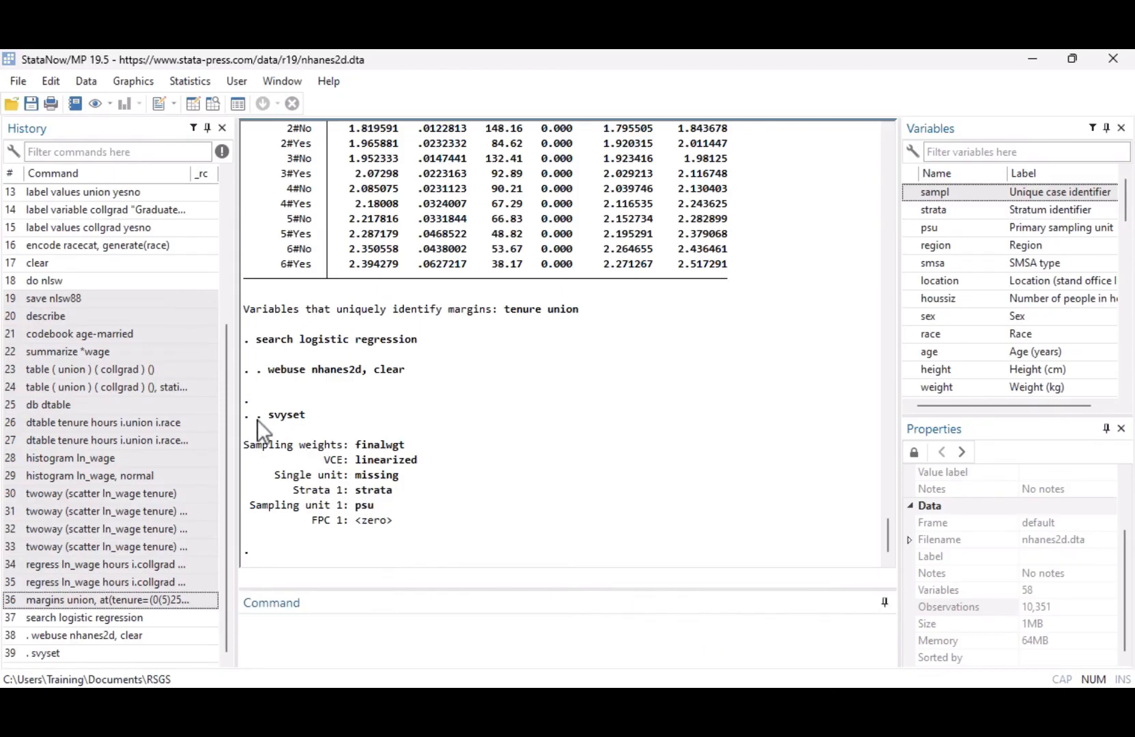
left_click(421, 445)
Step: Return to the logistic help file and copy svy: logistic highbp height weight age female into the command entry
left_click(110, 107)
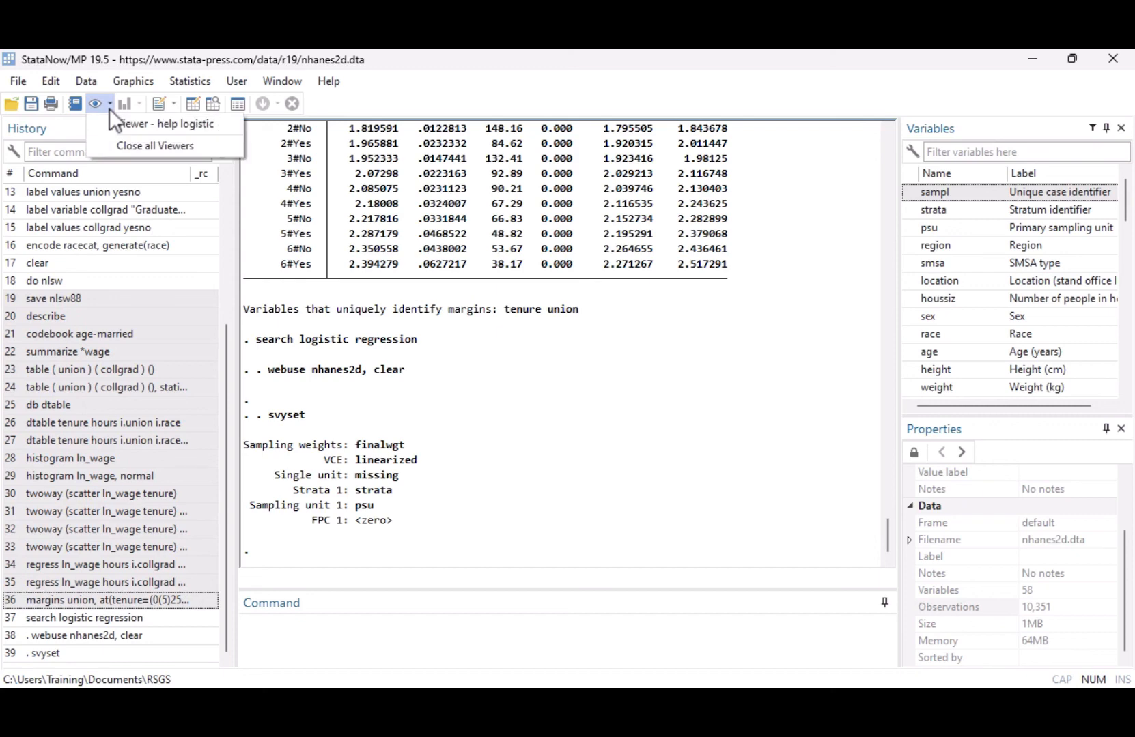
left_click(101, 120)
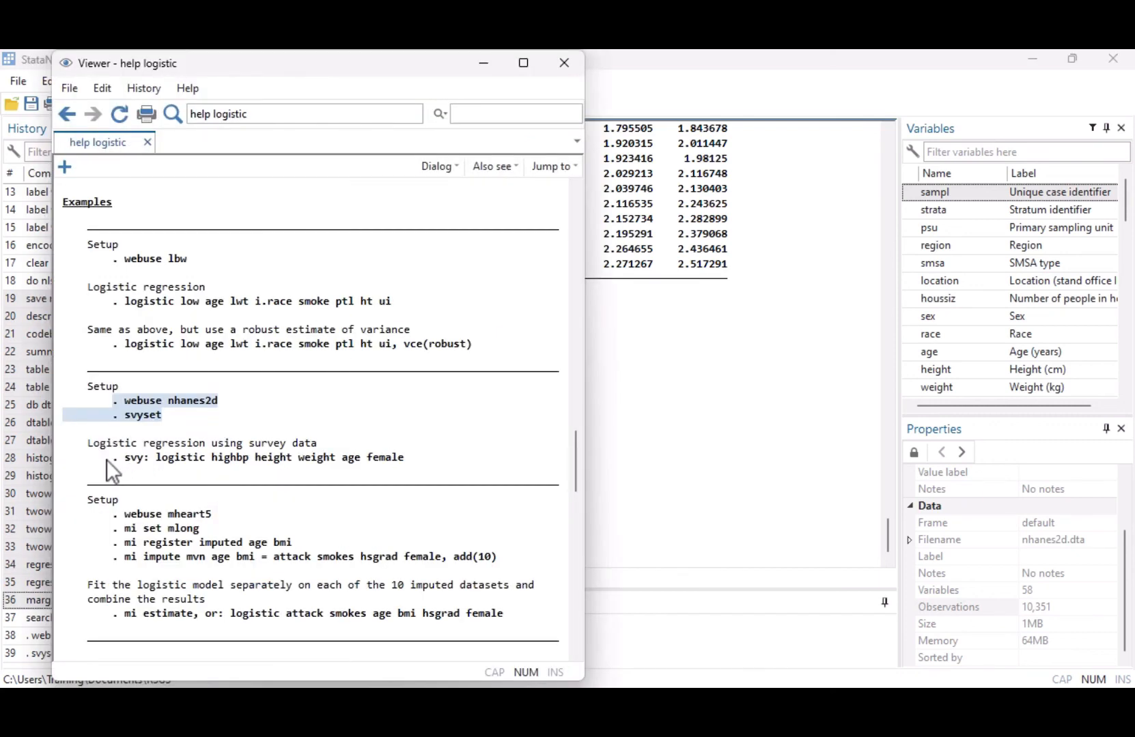
left_click_drag(120, 457, 413, 476)
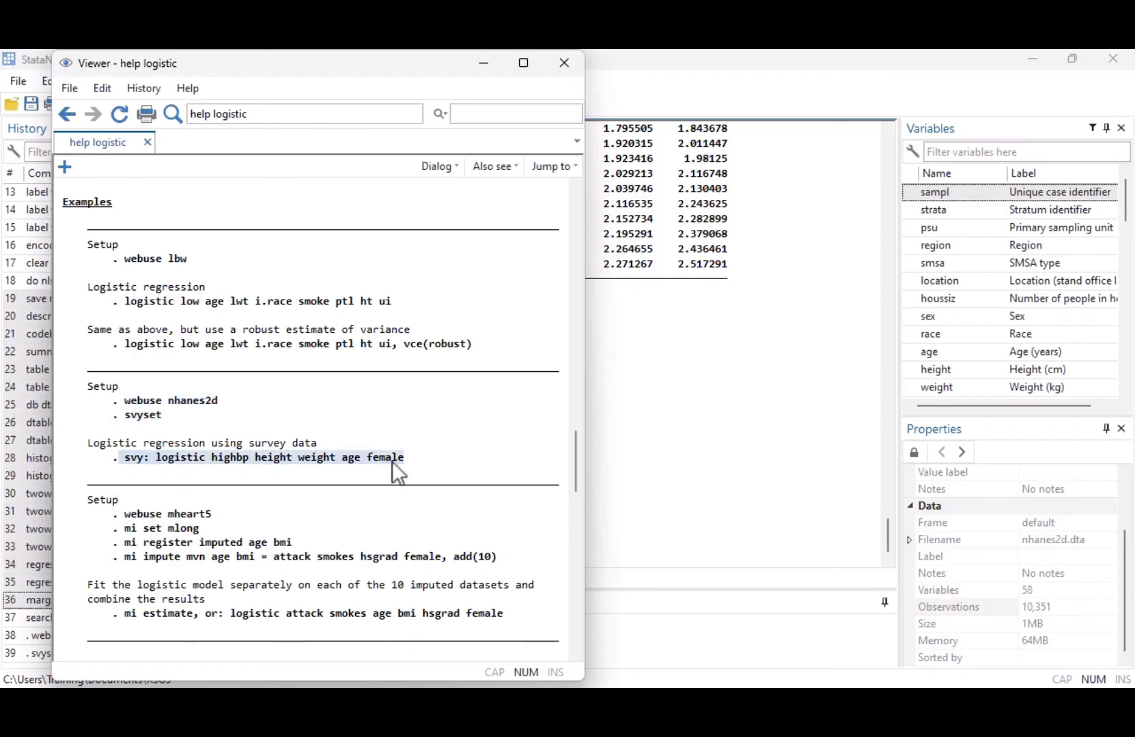
right_click(392, 460)
left_click(357, 493)
left_click(741, 648)
right_click(742, 649)
left_click(765, 569)
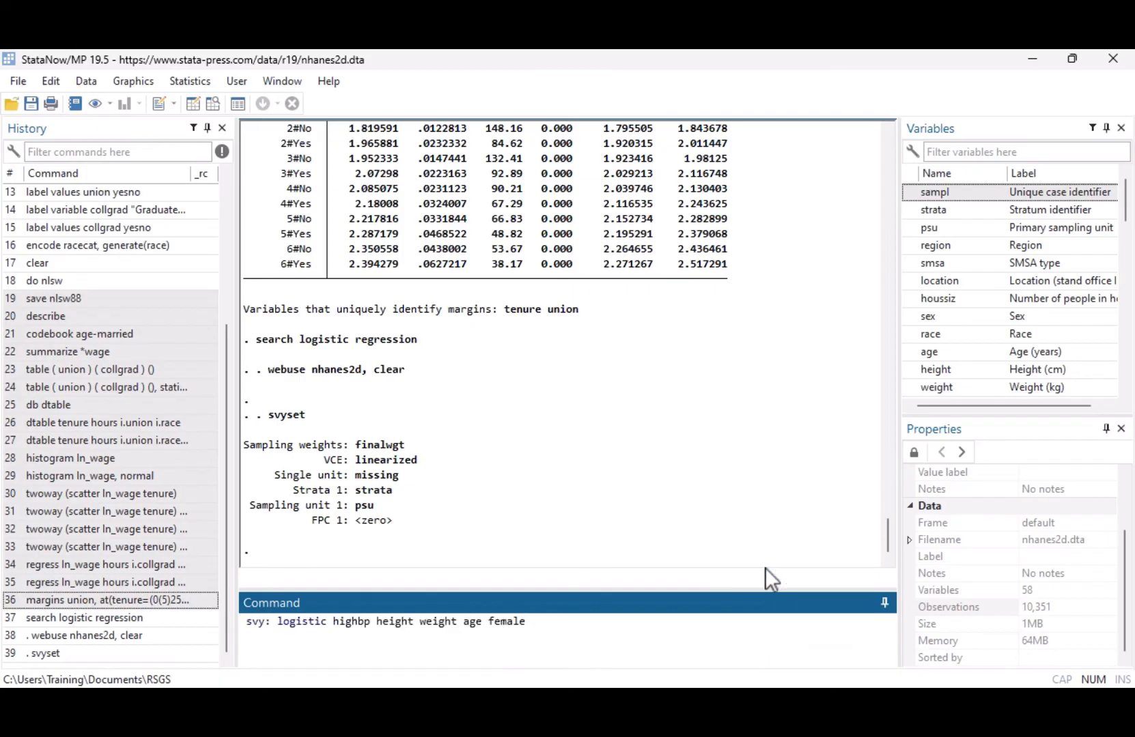
Step: Run svy: logistic highbp height weight age female and examine the population size and odds ratios in the output
key("Return")
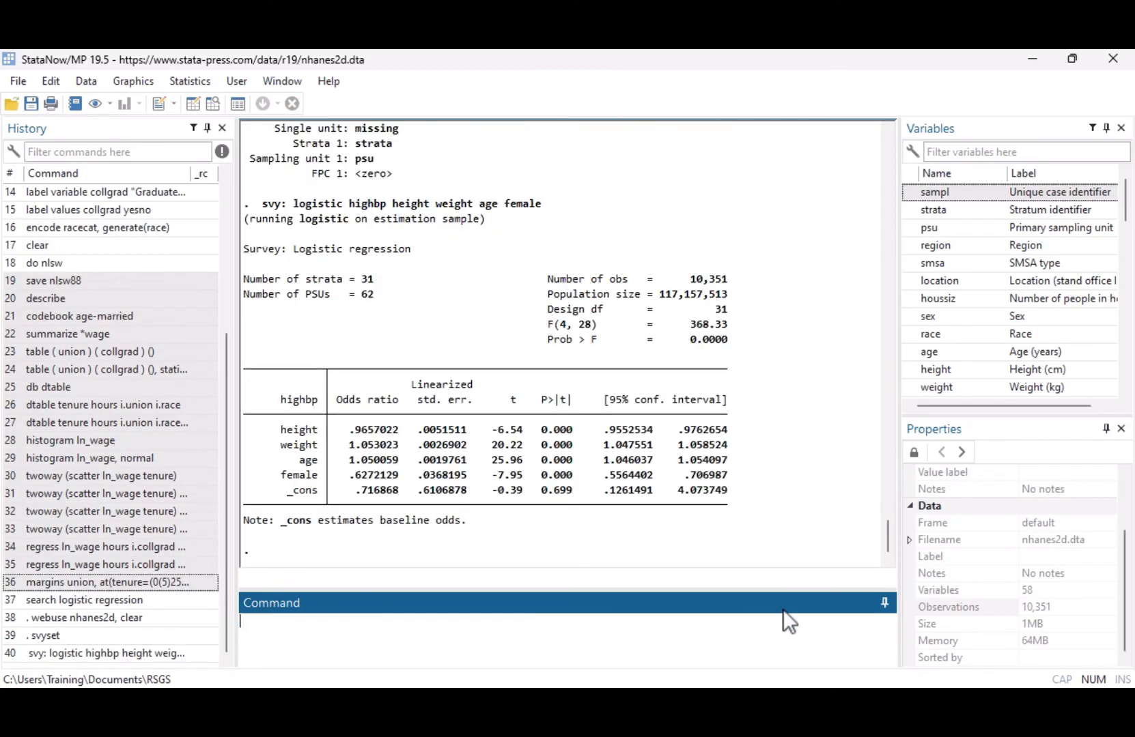
left_click_drag(686, 279, 740, 281)
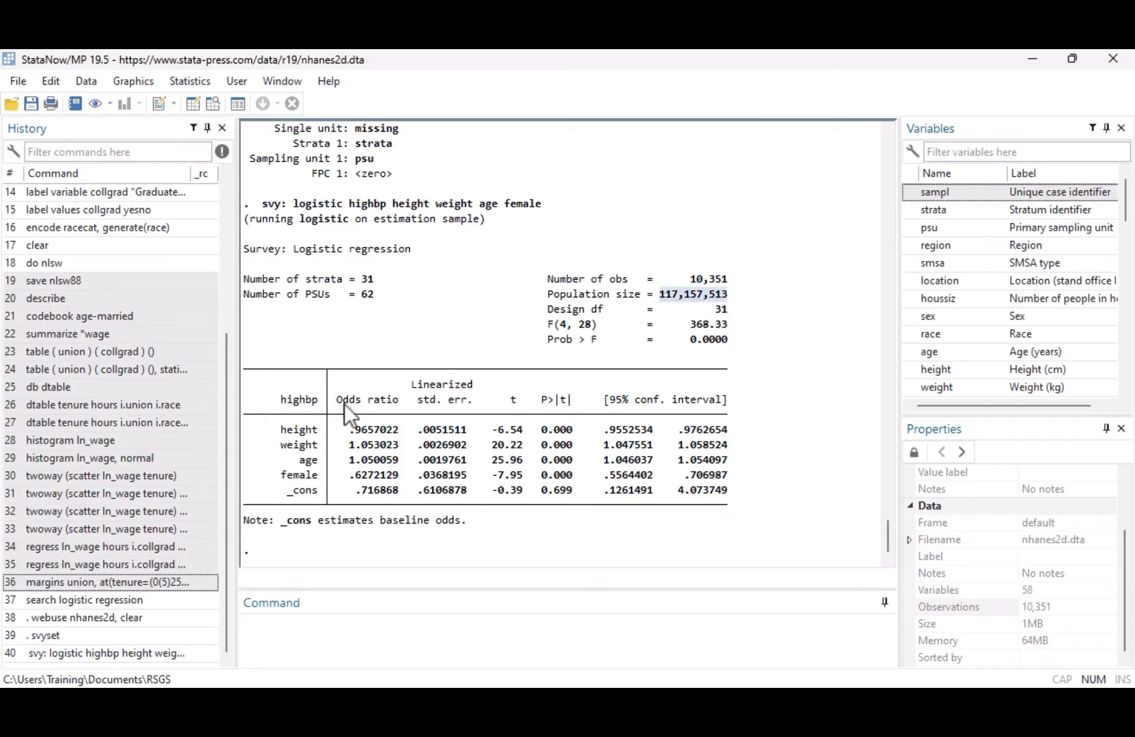
left_click_drag(337, 400, 391, 401)
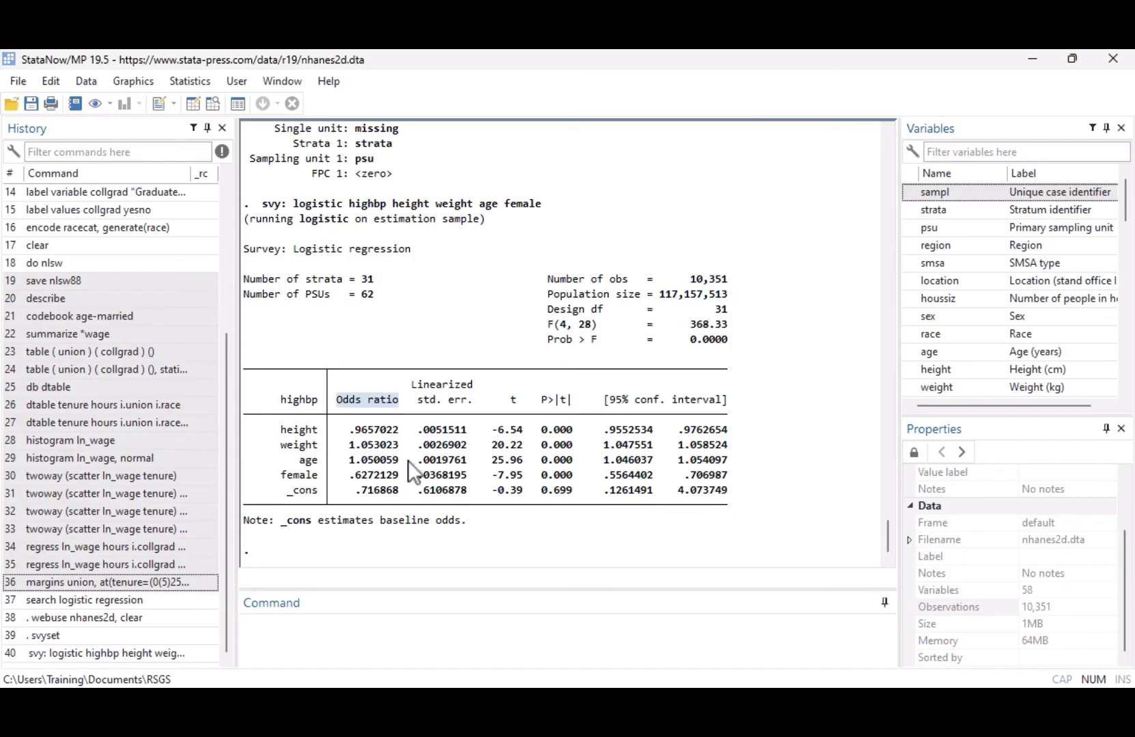
left_click(376, 564)
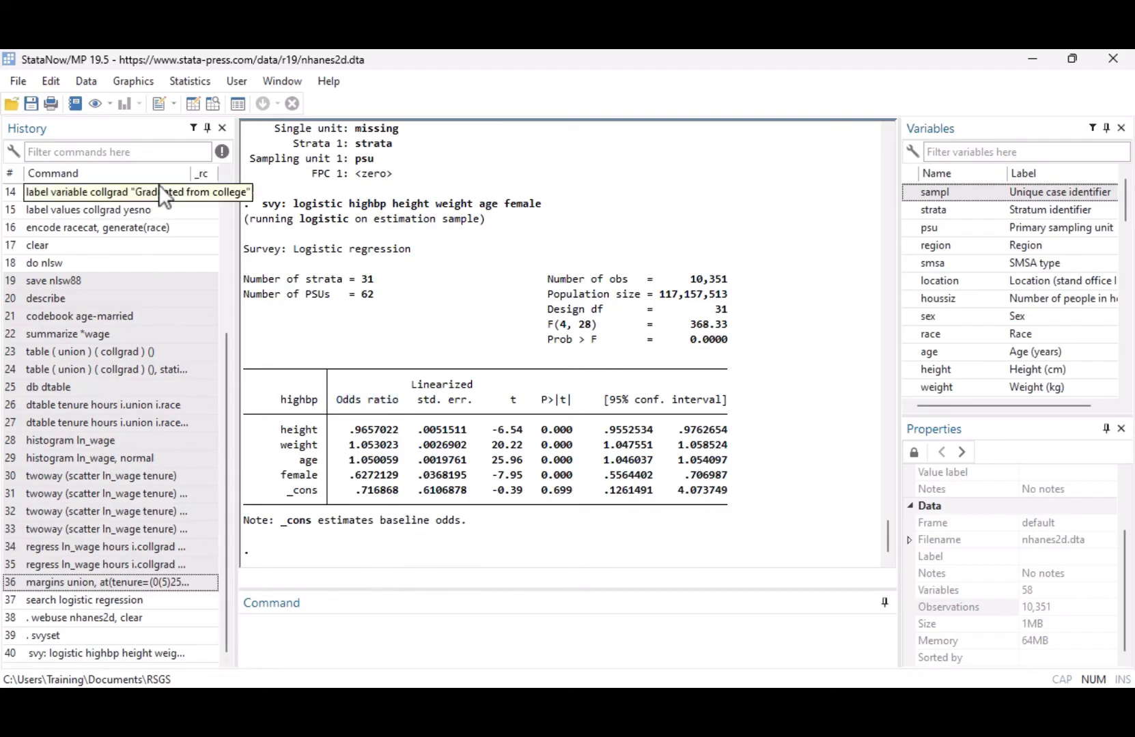
Step: Return to the logistic help file and examine the remaining examples, the video examples and the stored results
left_click(110, 103)
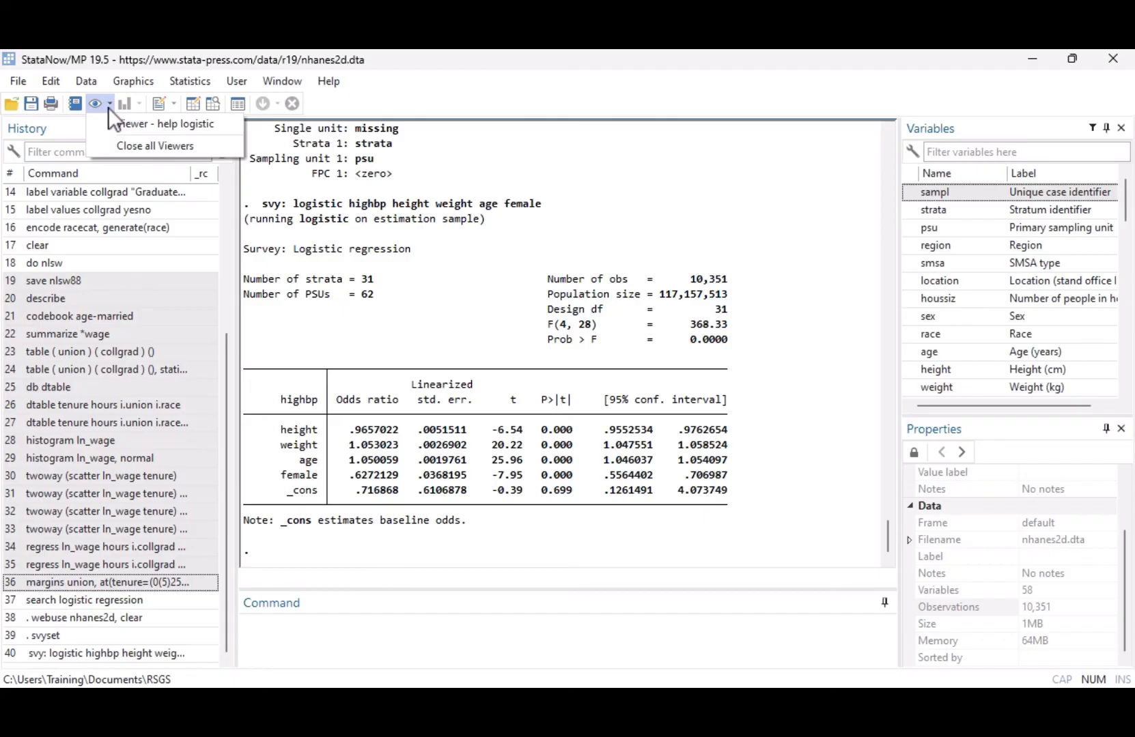
left_click(104, 118)
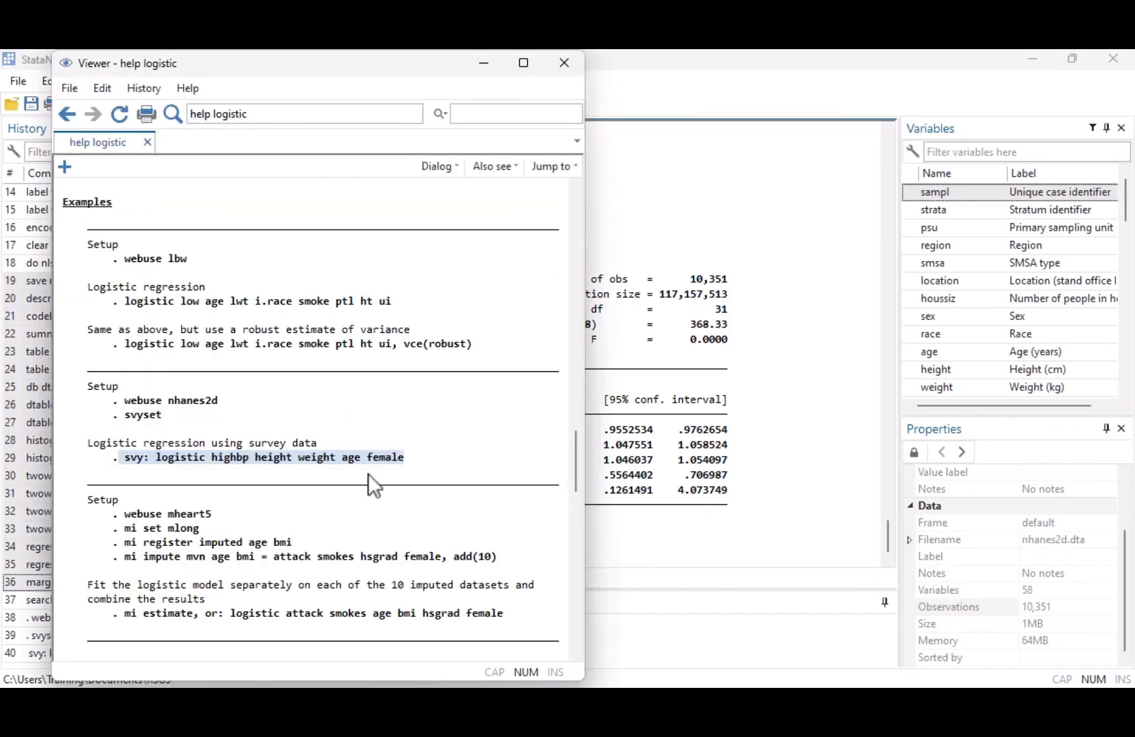
scroll(368, 473, "down", 8)
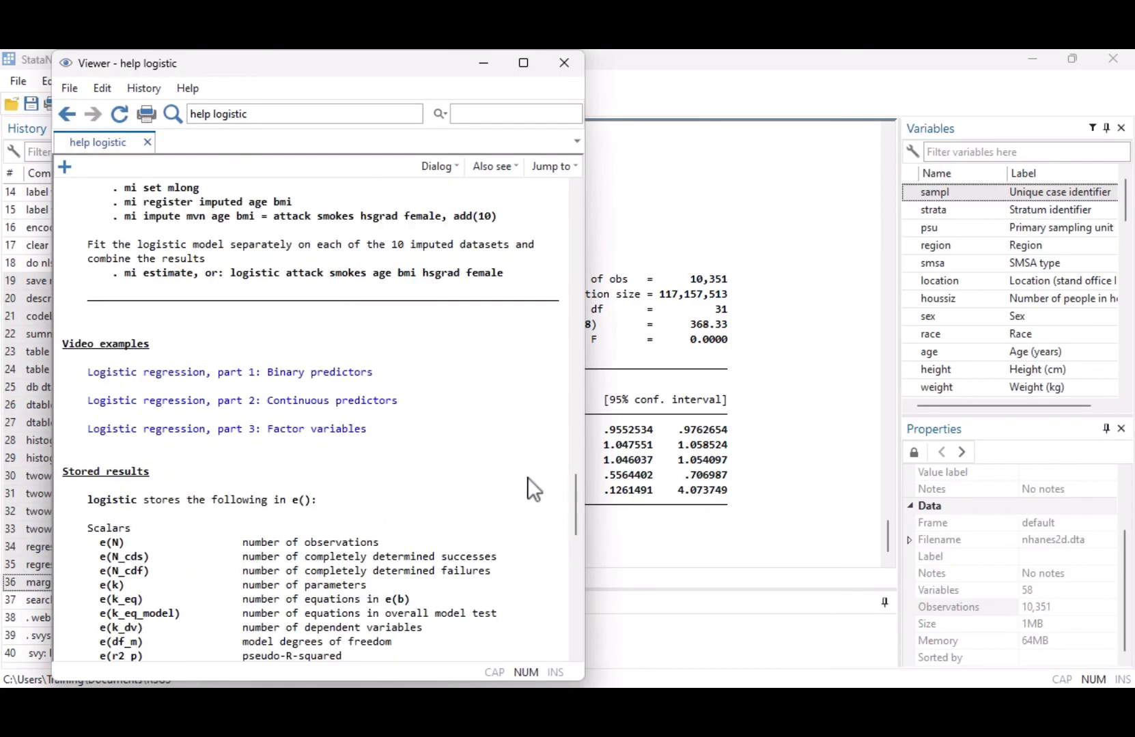
scroll(523, 480, "down", 4)
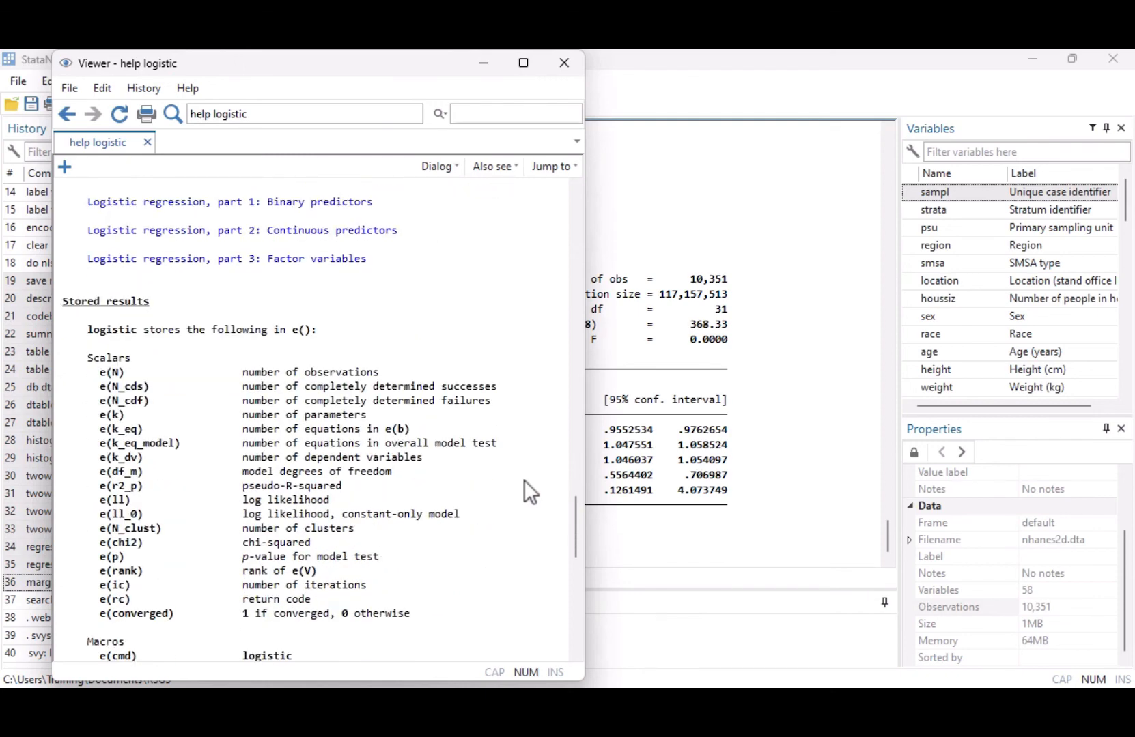
scroll(524, 491, "down", 1)
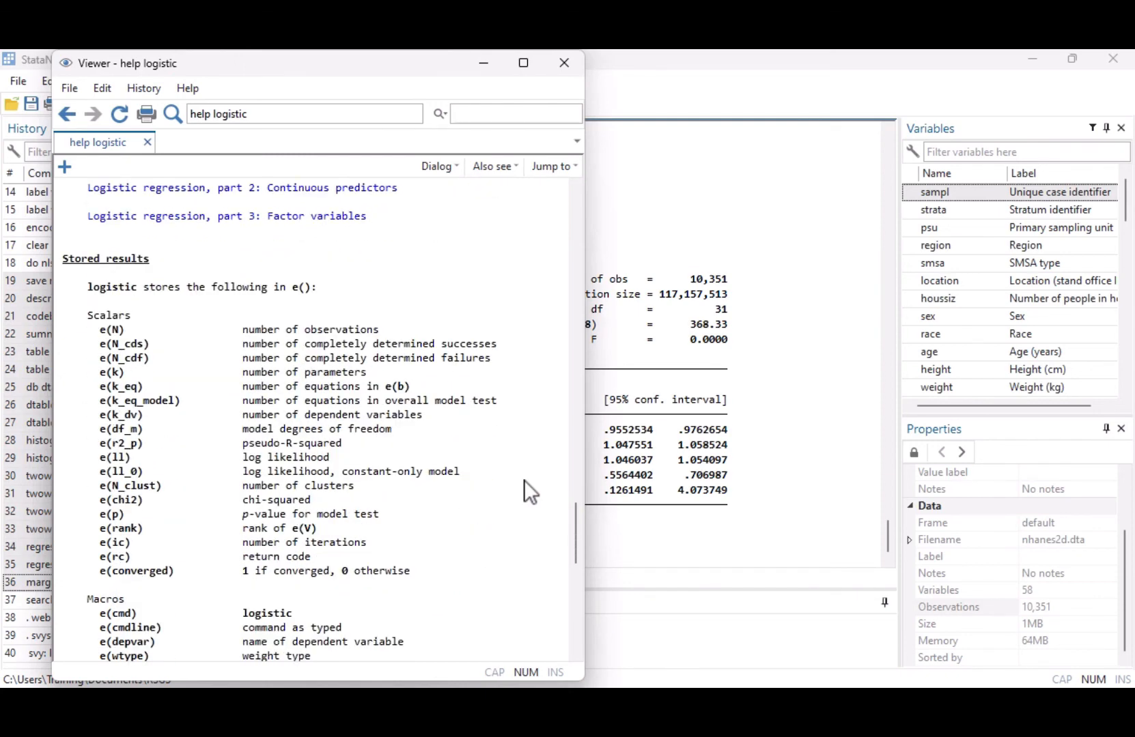
scroll(523, 490, "down", 1)
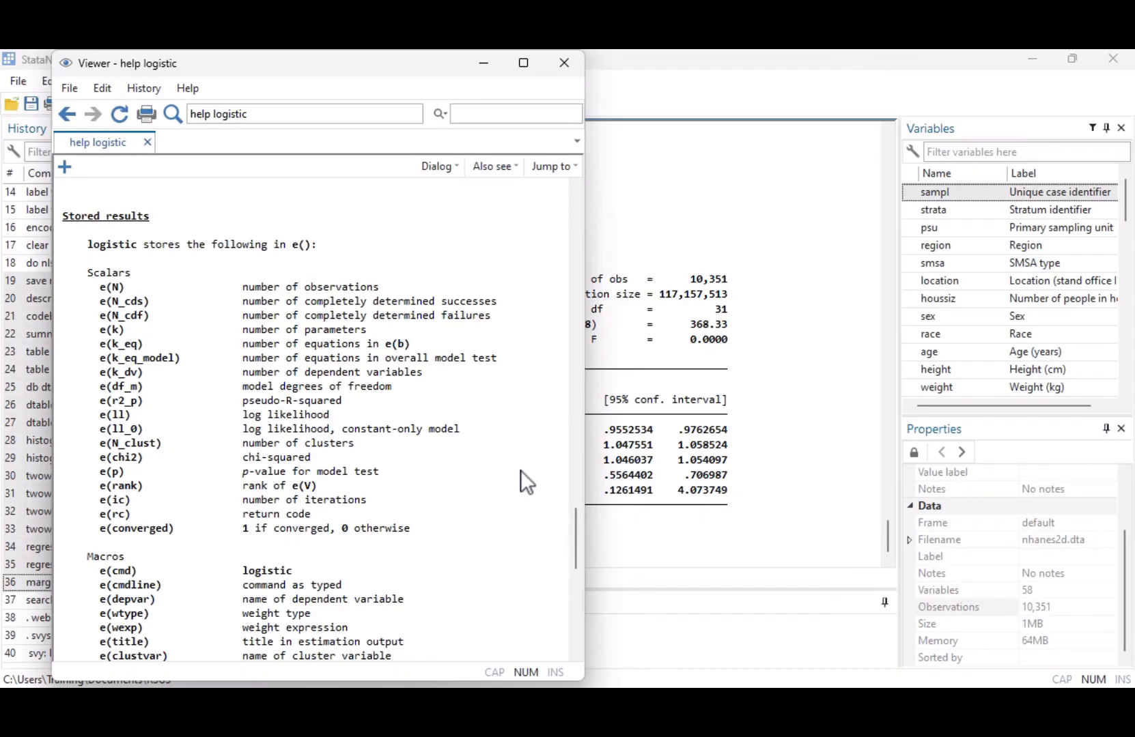
Step: Search for geoplot from the help viewer and open the geoplot package from the bc.edu archive
left_click(272, 114)
type("search geoplot")
key("Return")
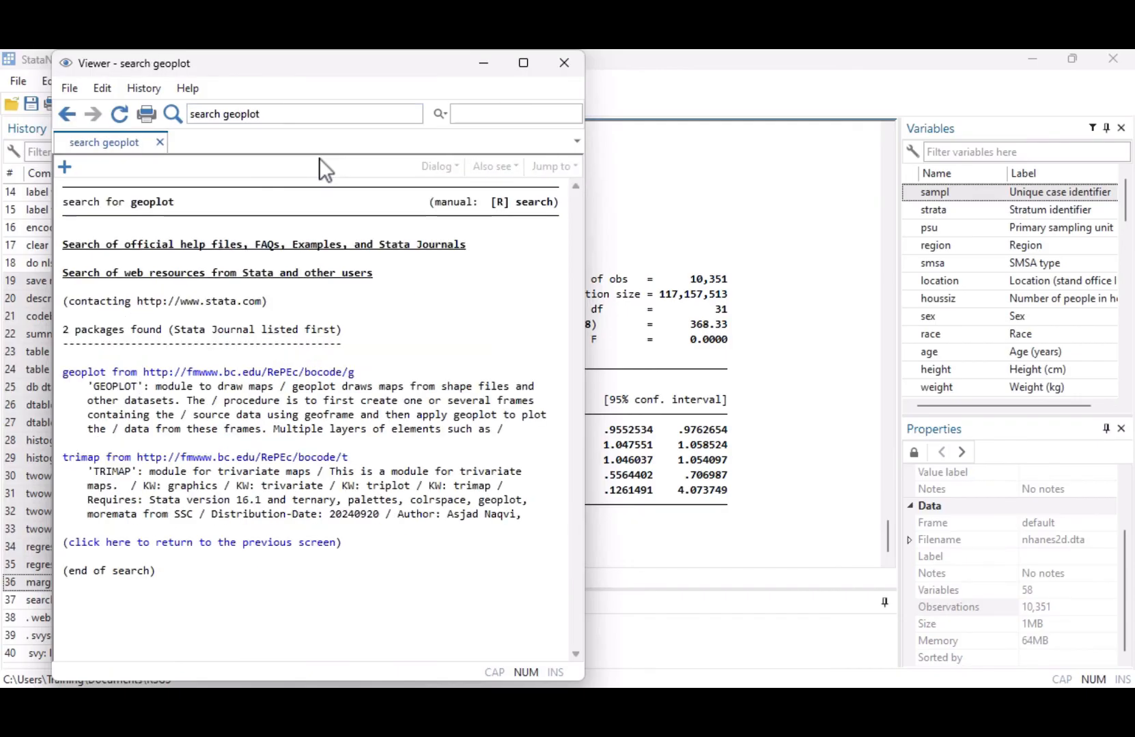
left_click(307, 372)
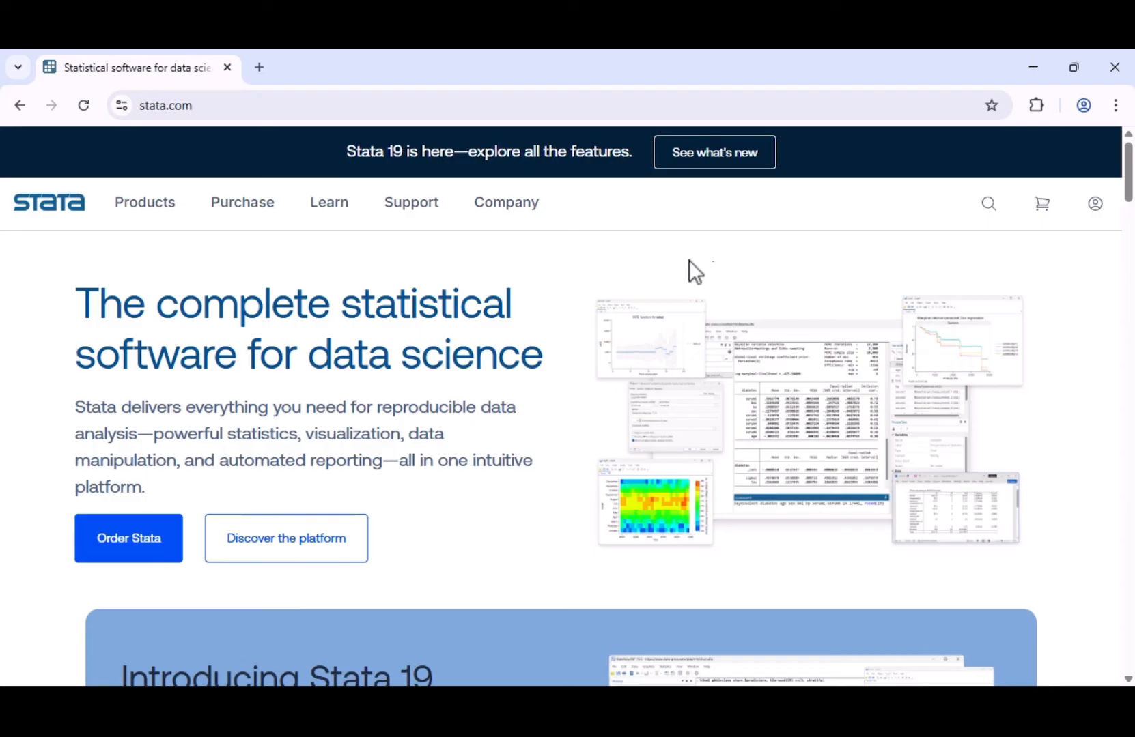
Step: In the web browser, search stata.com for cheat sheets and open the PDF from the Stata cheat sheets page
left_click(988, 203)
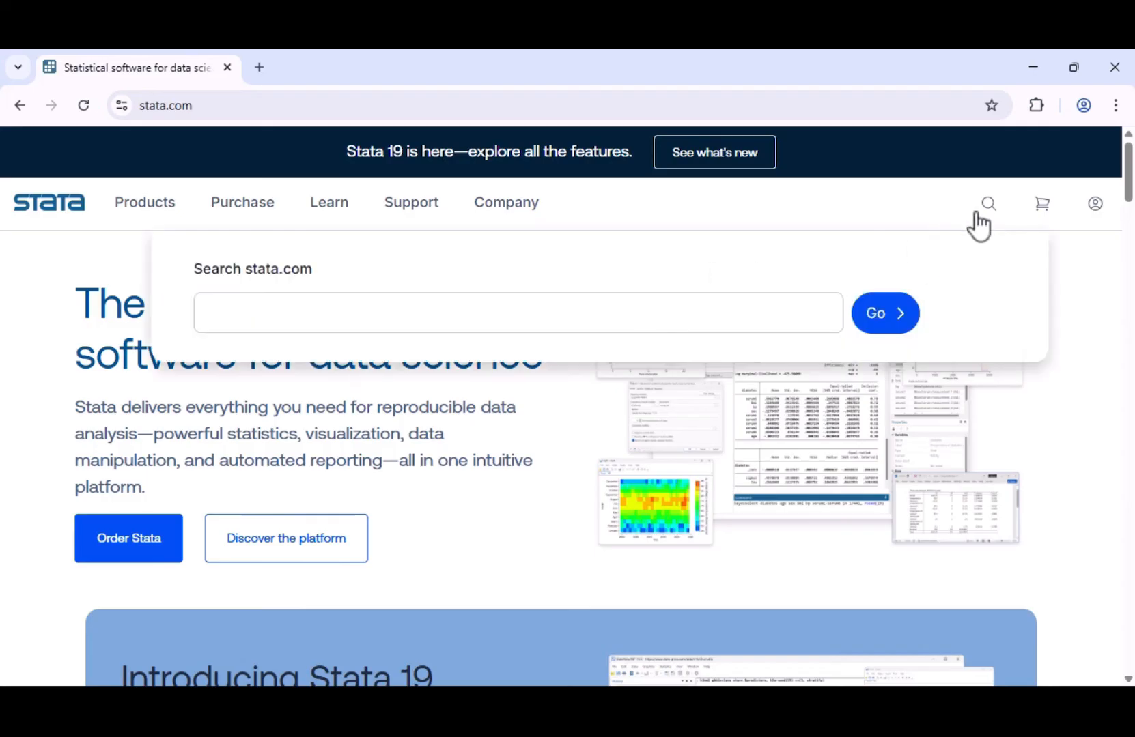
left_click(816, 313)
type("cheat sheets")
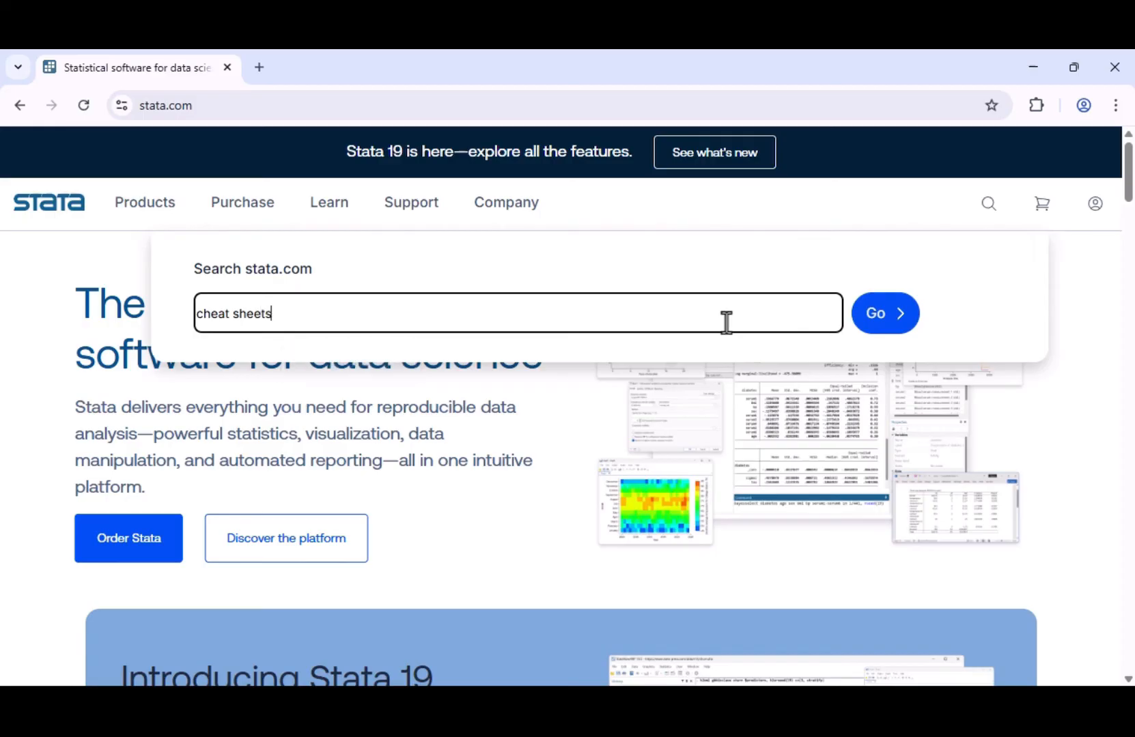
key("Return")
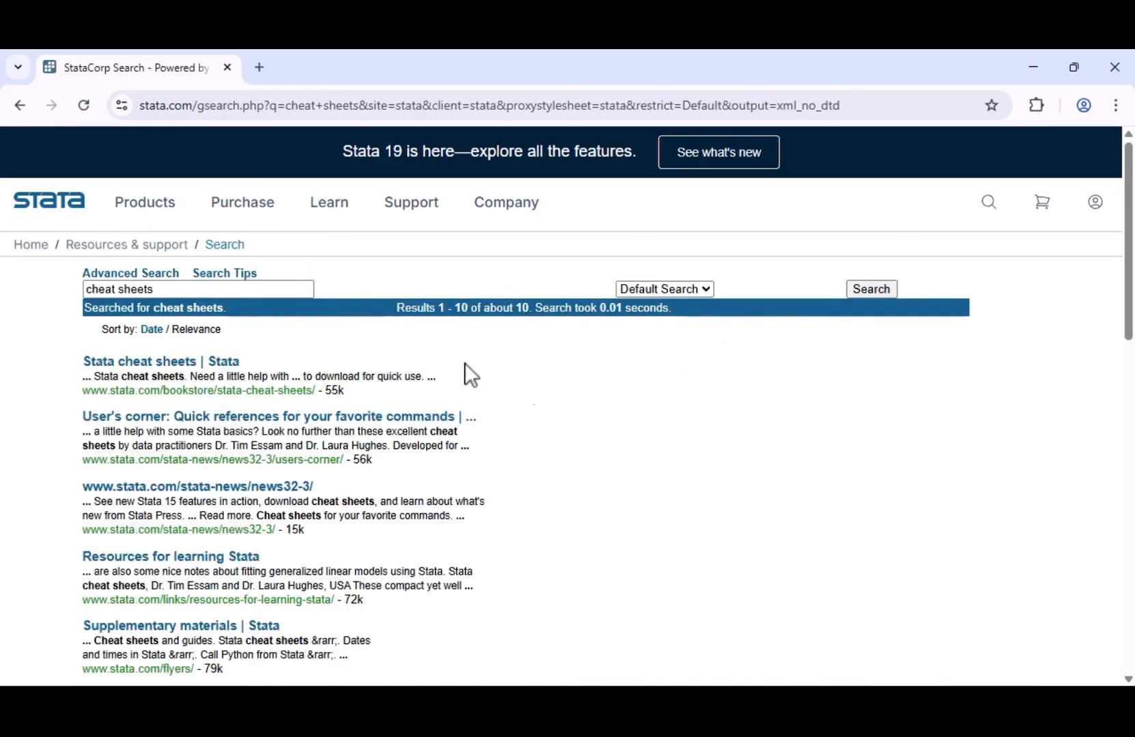
left_click(224, 363)
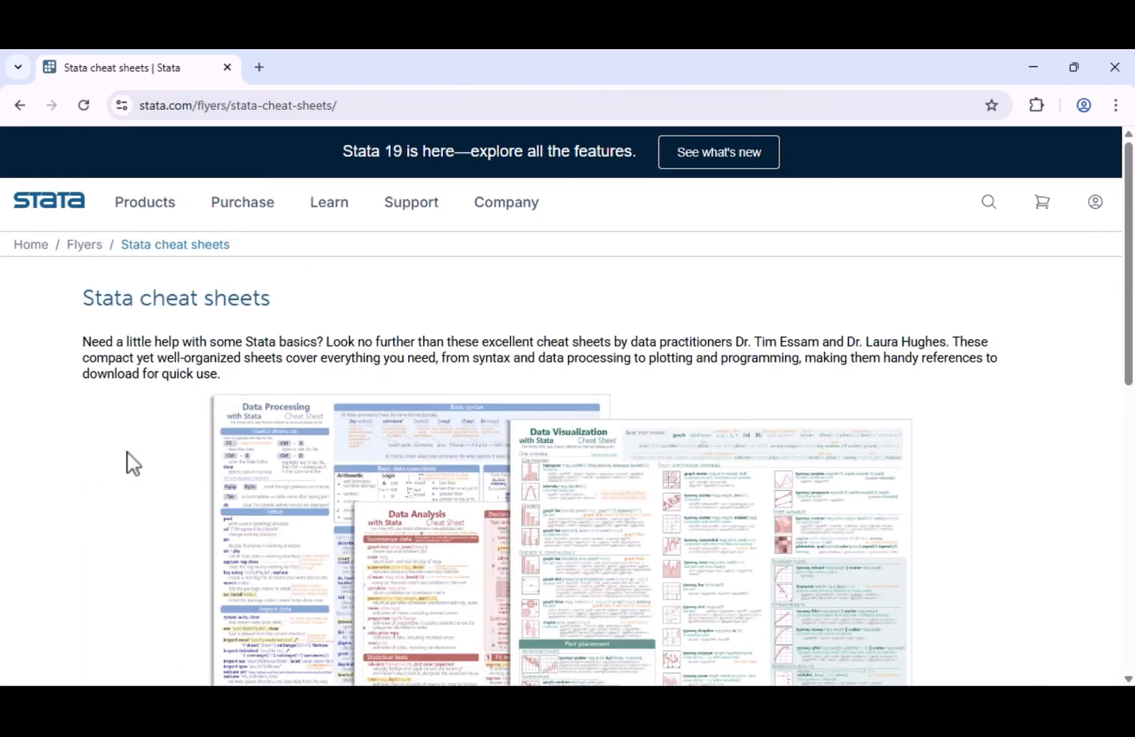
scroll(157, 504, "down", 4)
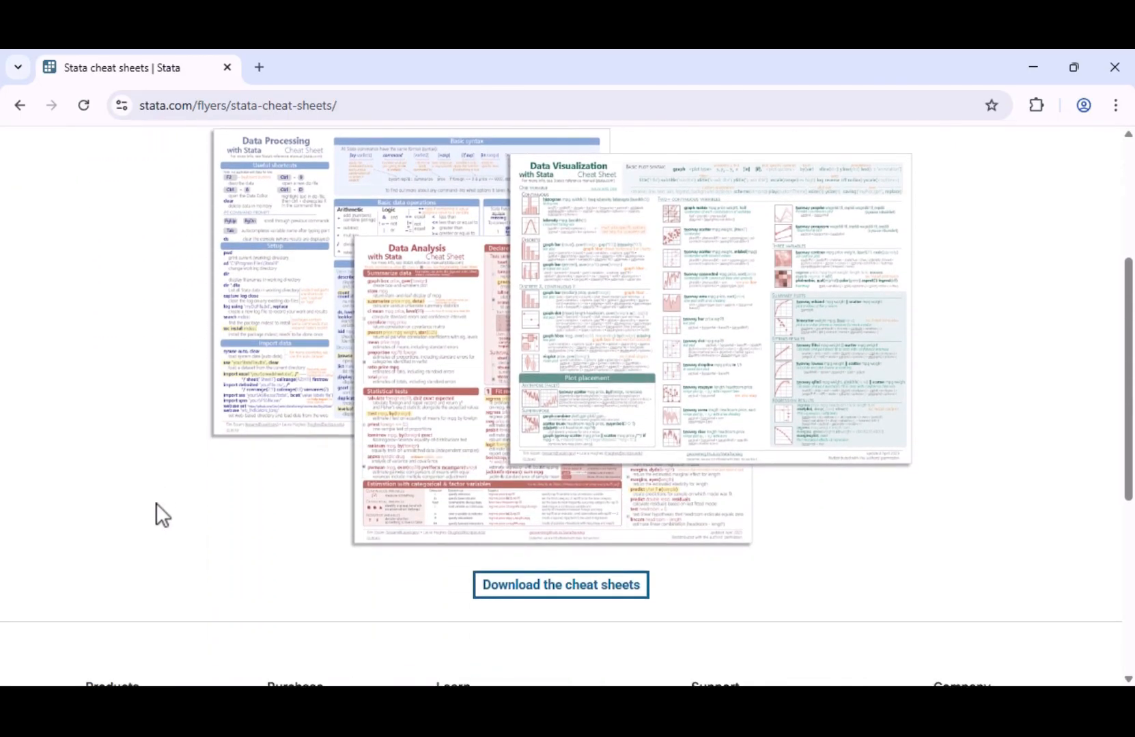
left_click(619, 591)
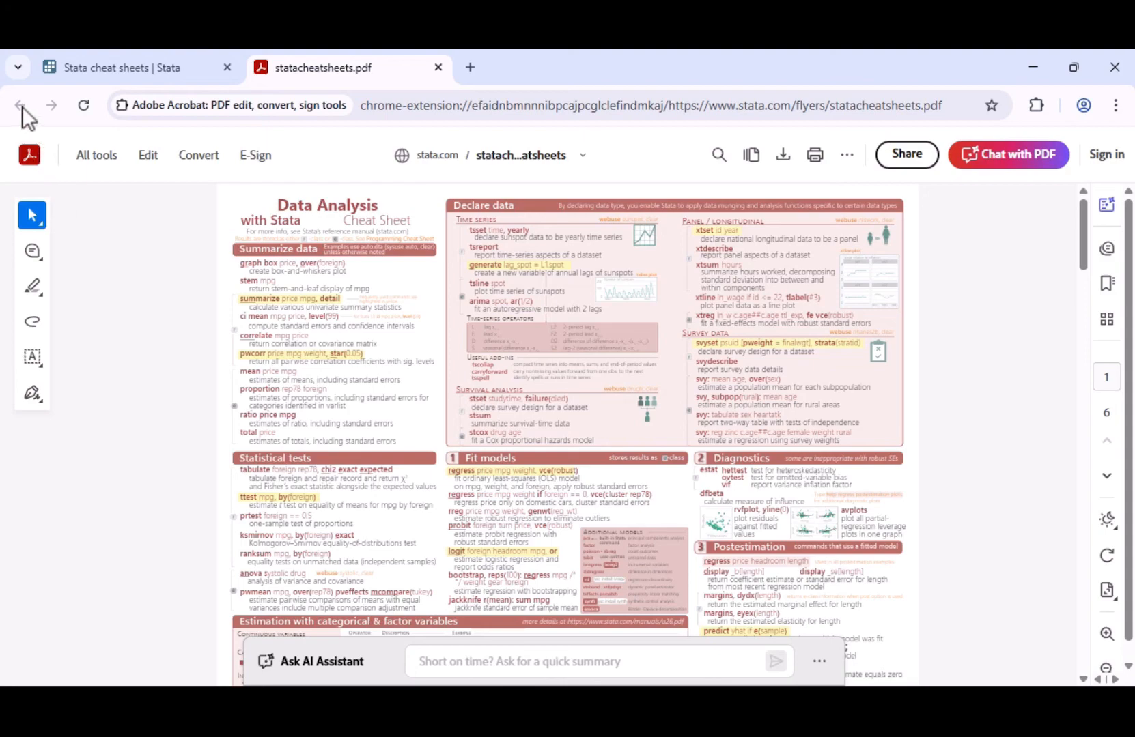
Step: Return to the stata.com page, open the support FAQs, and look through the questions in the Graphics category
left_click(121, 68)
scroll(136, 272, "up", 4)
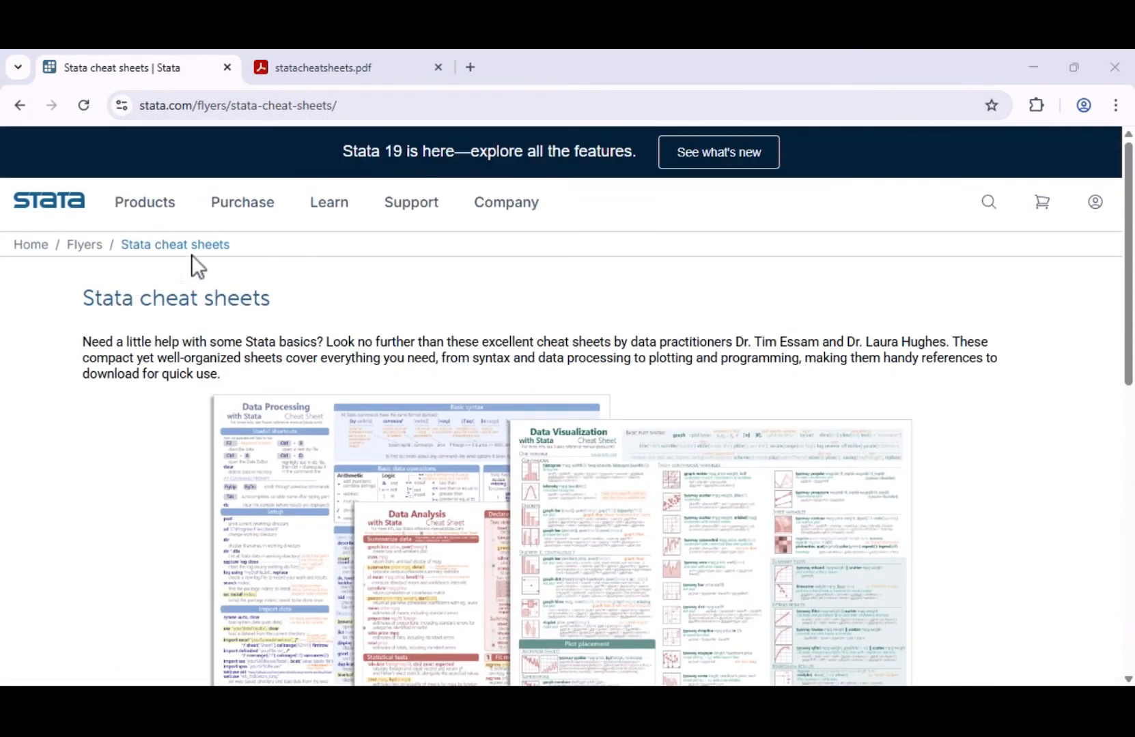
mouse_move(394, 219)
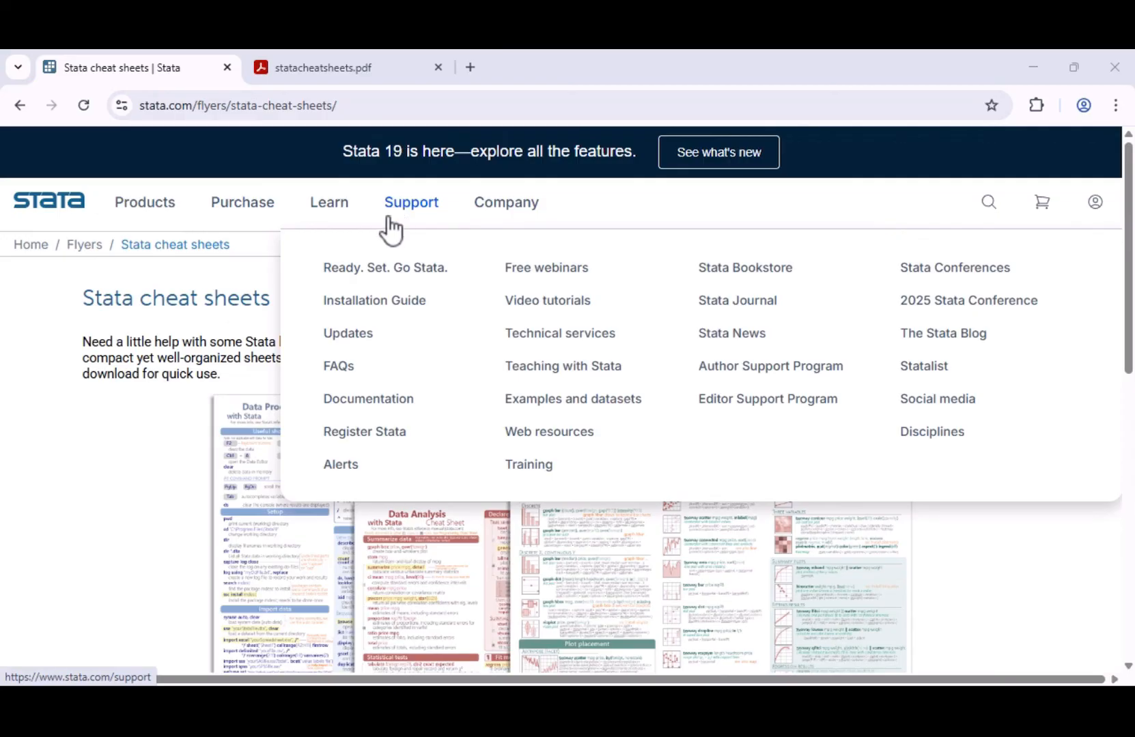
left_click(356, 372)
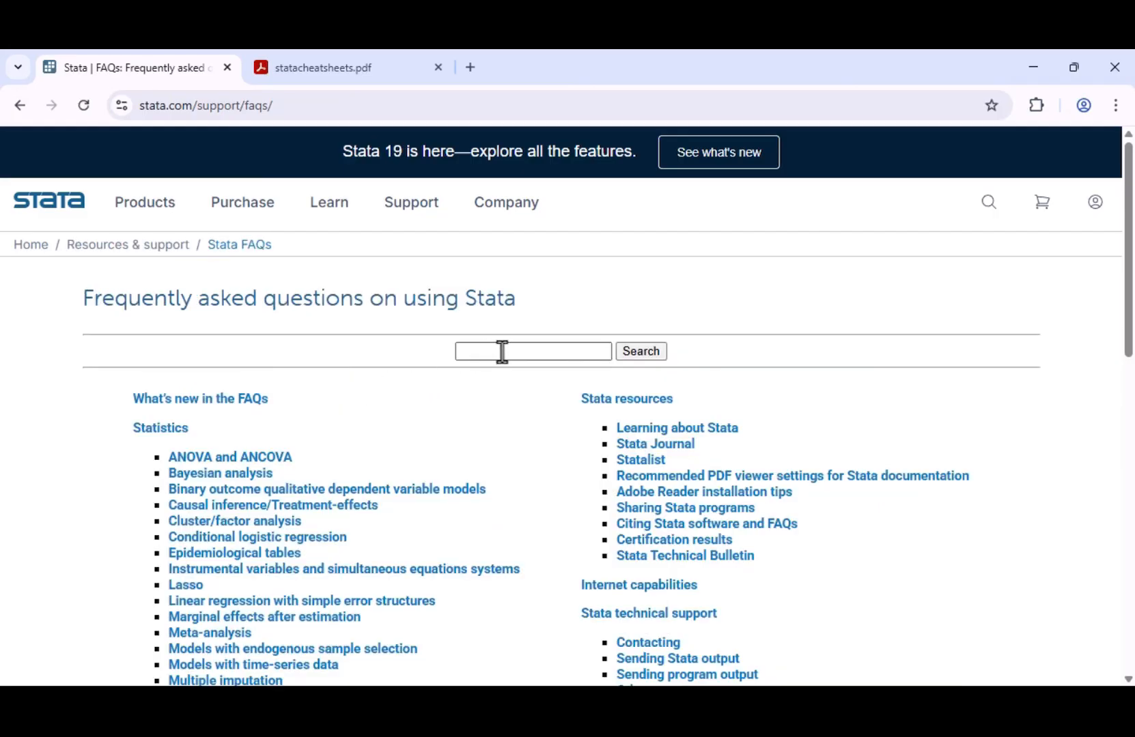
scroll(521, 424, "down", 4)
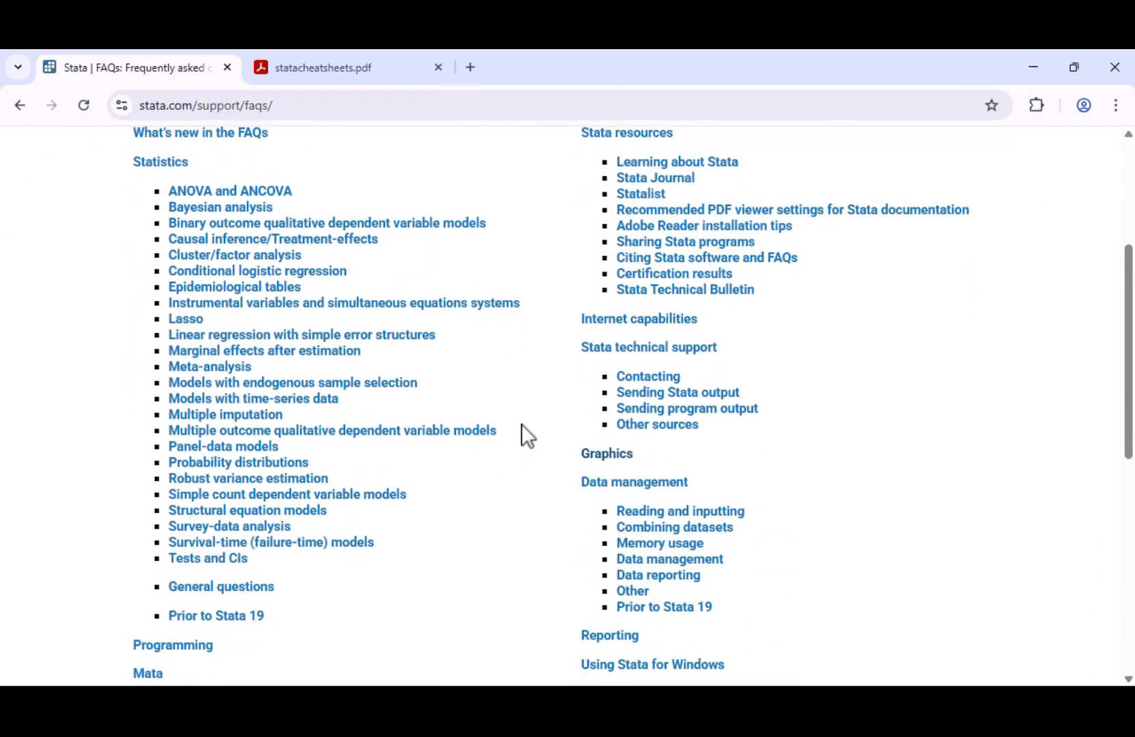
left_click(593, 457)
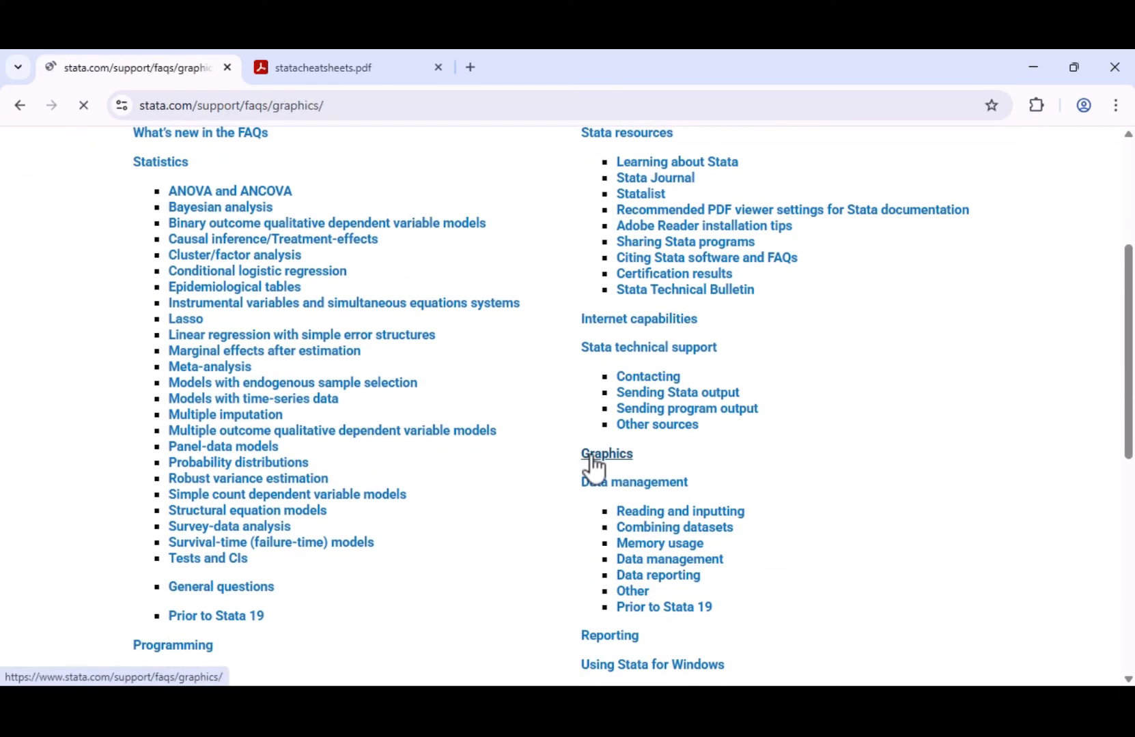
scroll(631, 469, "down", 3)
scroll(631, 482, "down", 2)
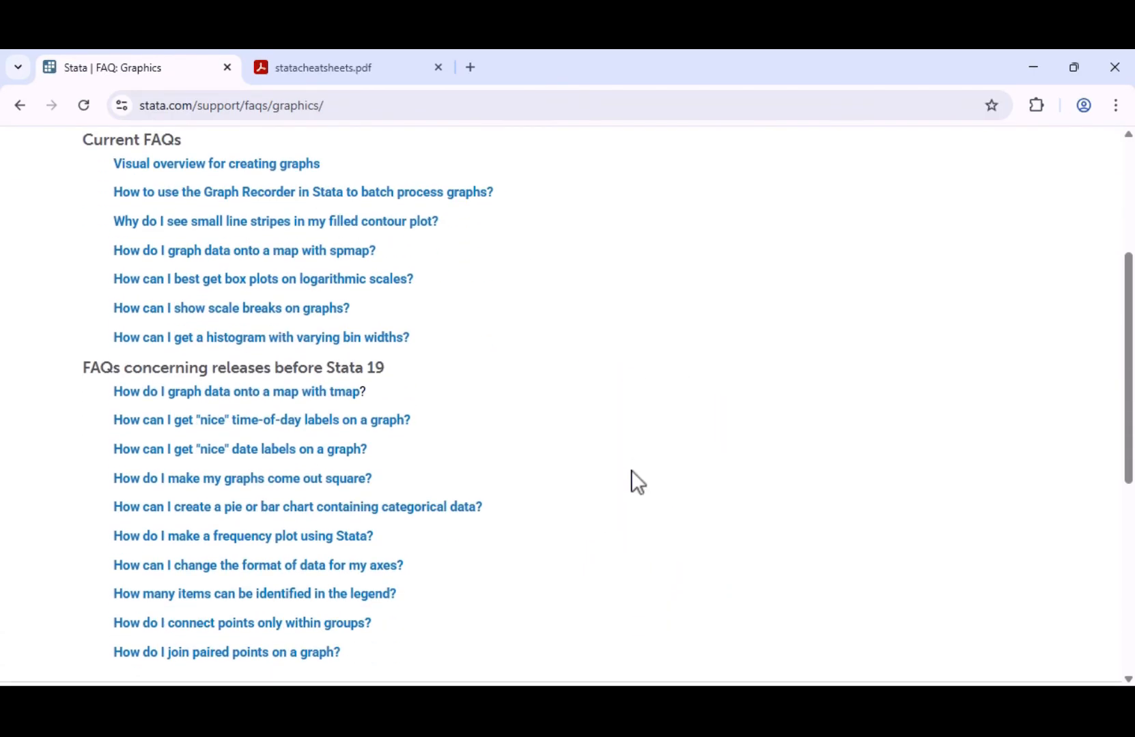
scroll(631, 470, "up", 5)
Step: Open the Stata 19 documentation, choose the Getting Started with Stata for Mac manual, and view chapter 13 on the Do-file Editor
mouse_move(437, 214)
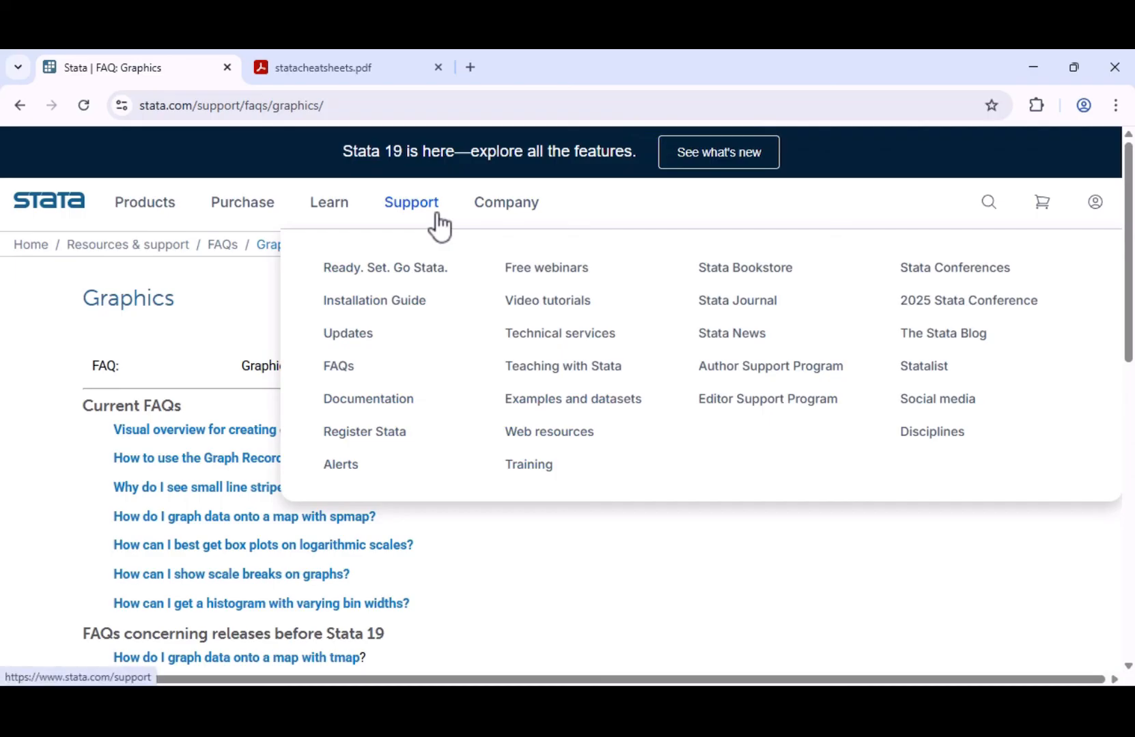
left_click(421, 409)
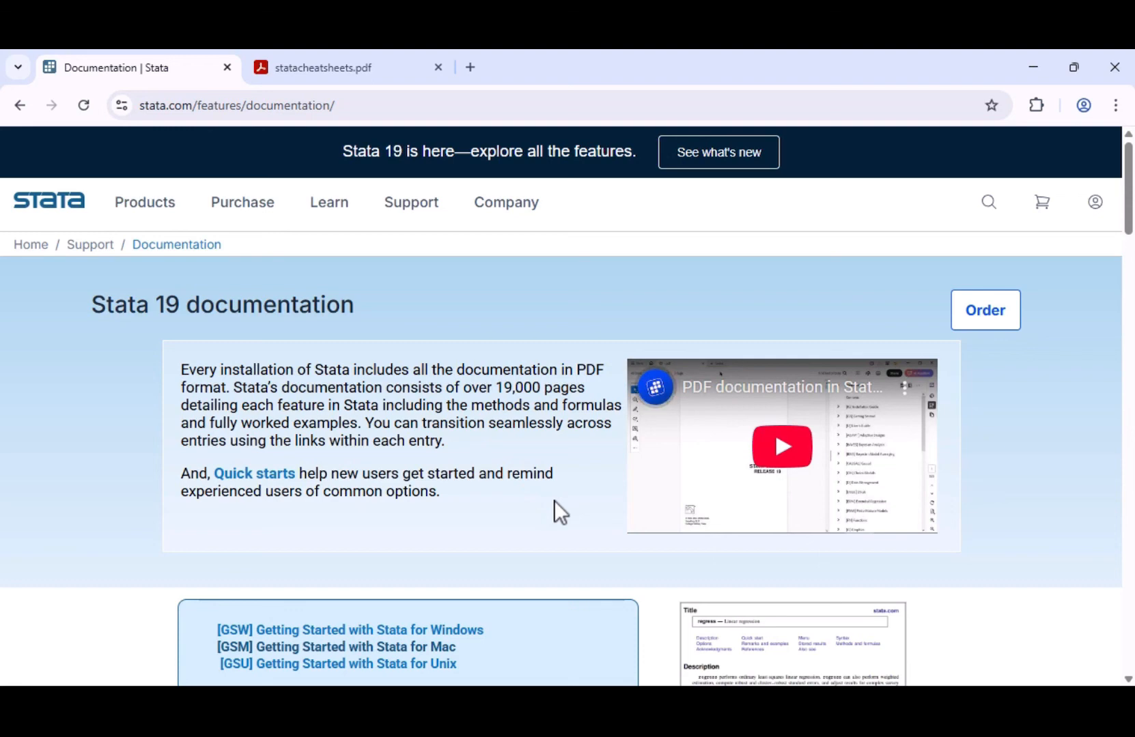
scroll(554, 500, "down", 3)
scroll(555, 509, "down", 3)
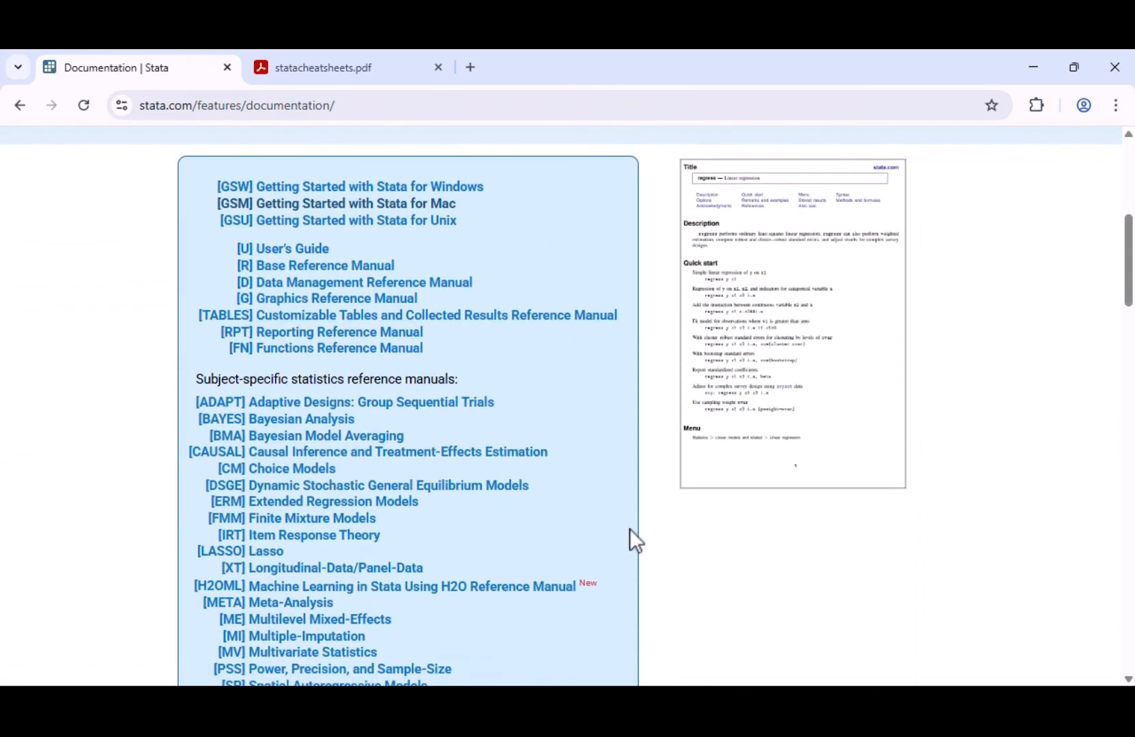
left_click(430, 208)
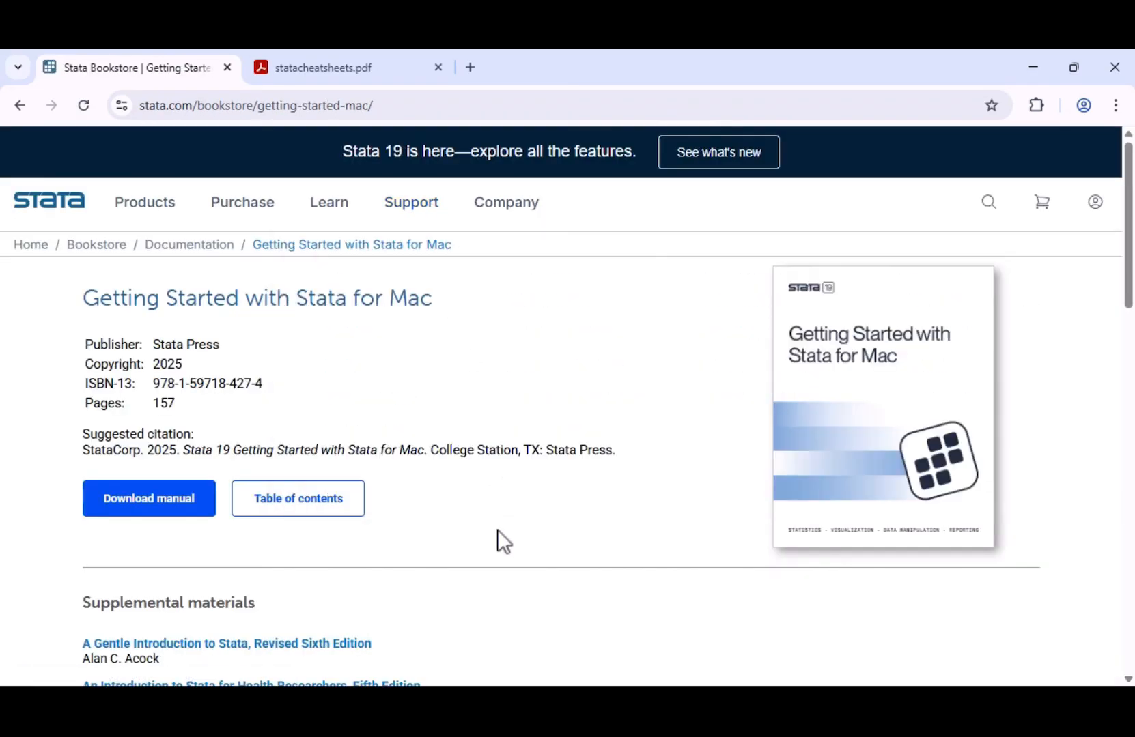
scroll(497, 530, "down", 9)
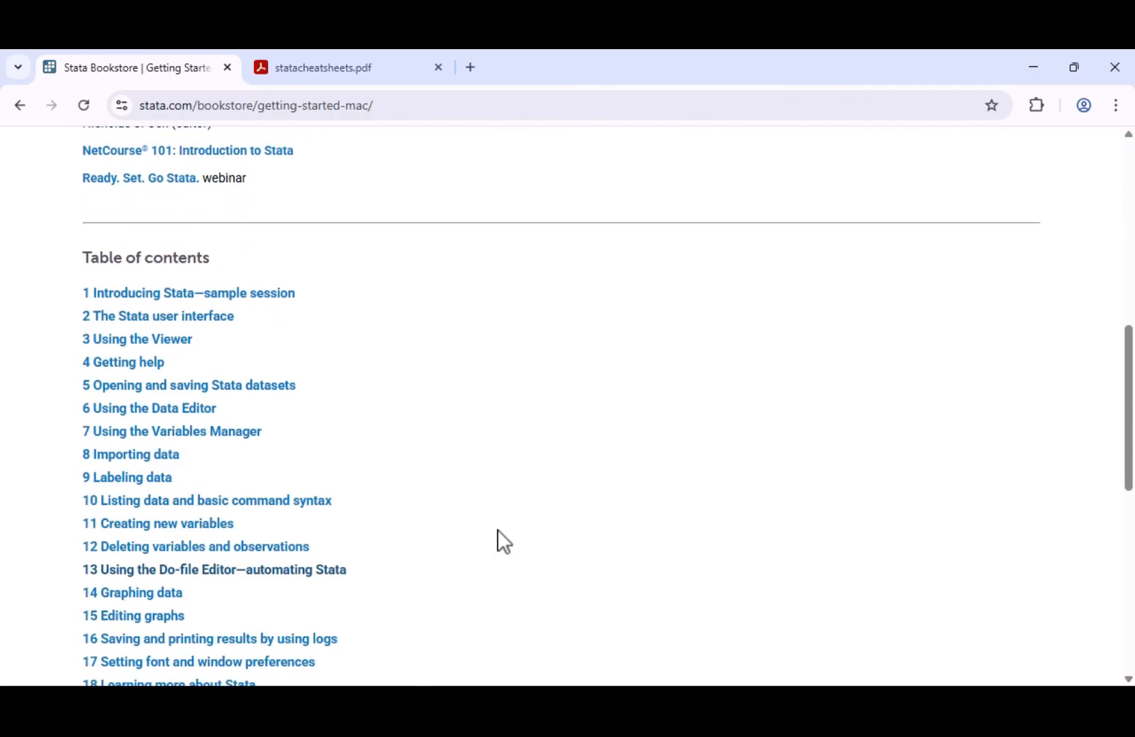
left_click(326, 574)
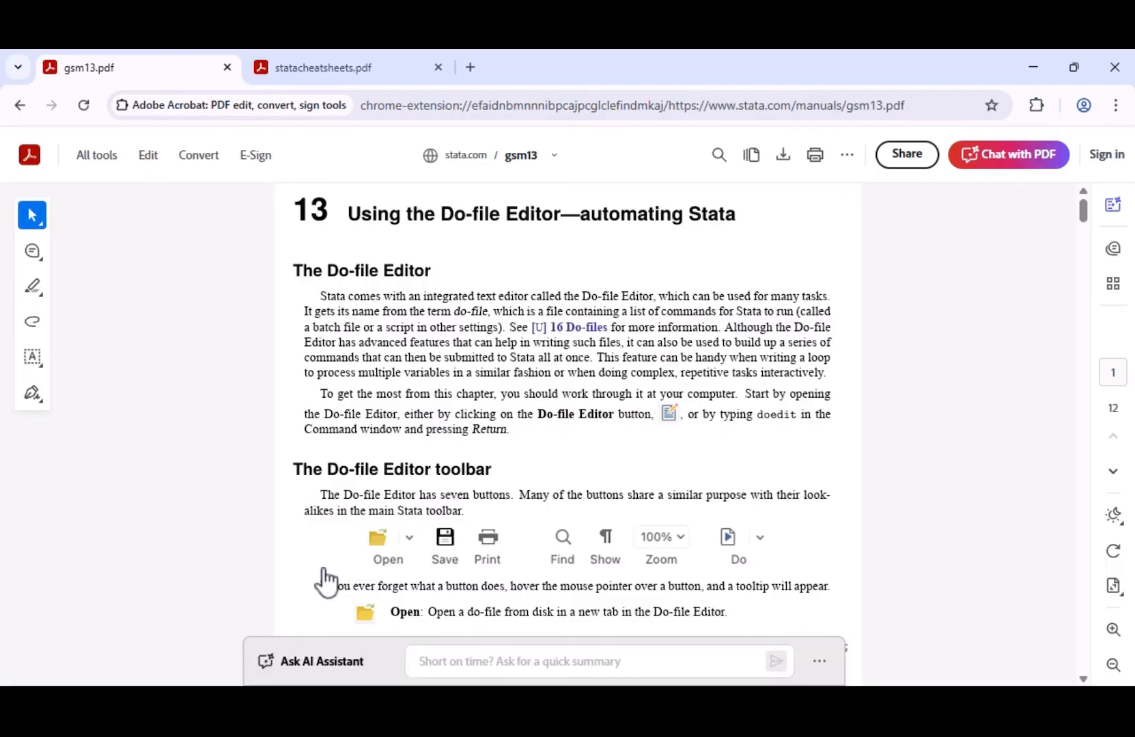
Step: Go back to the manual's page, open the support site's video tutorials, and visit the StataCorp YouTube channel
left_click(29, 107)
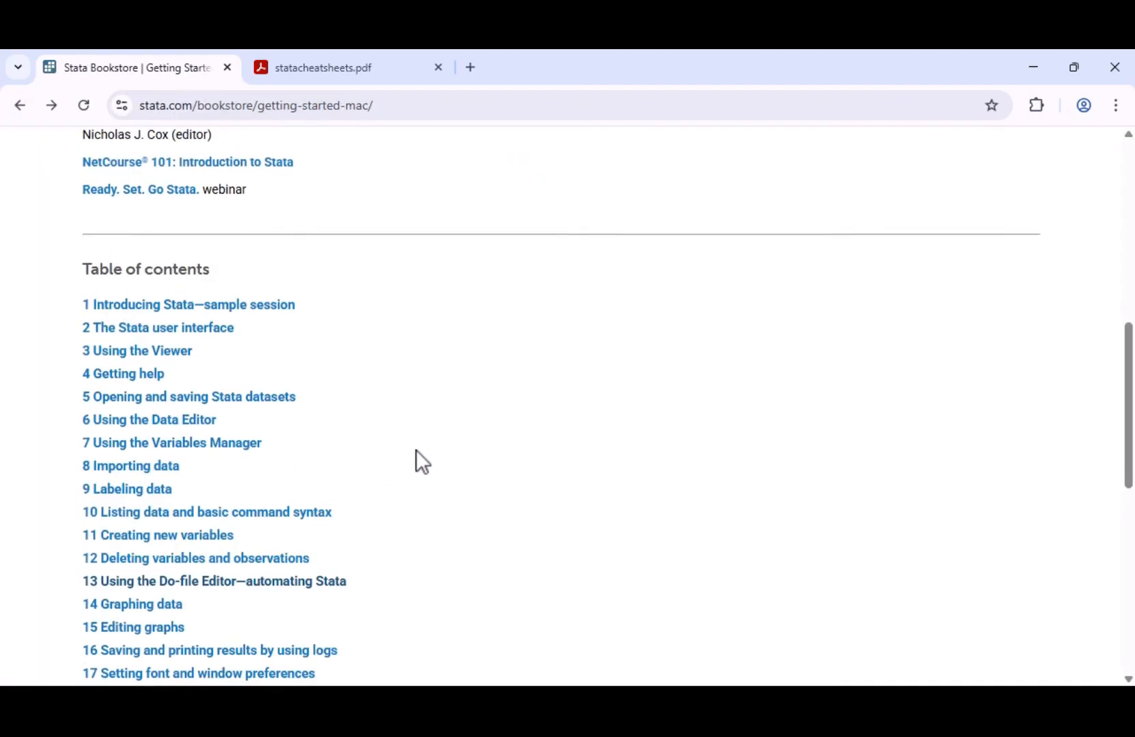
scroll(417, 451, "up", 9)
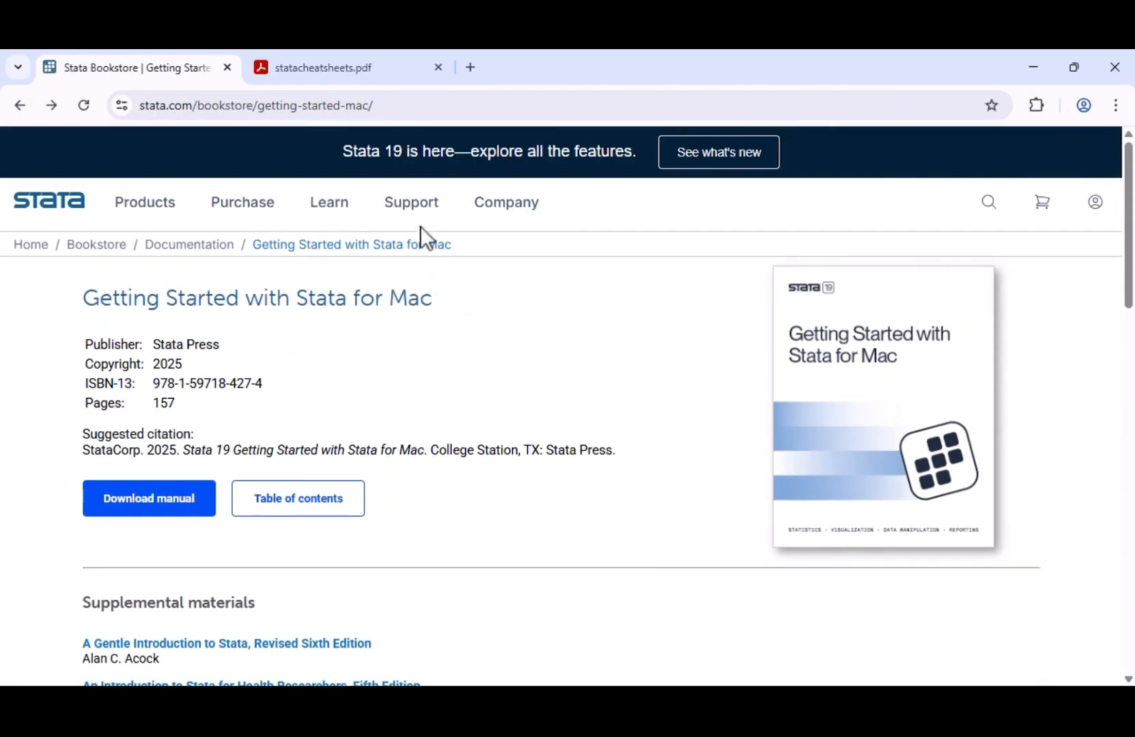
mouse_move(419, 212)
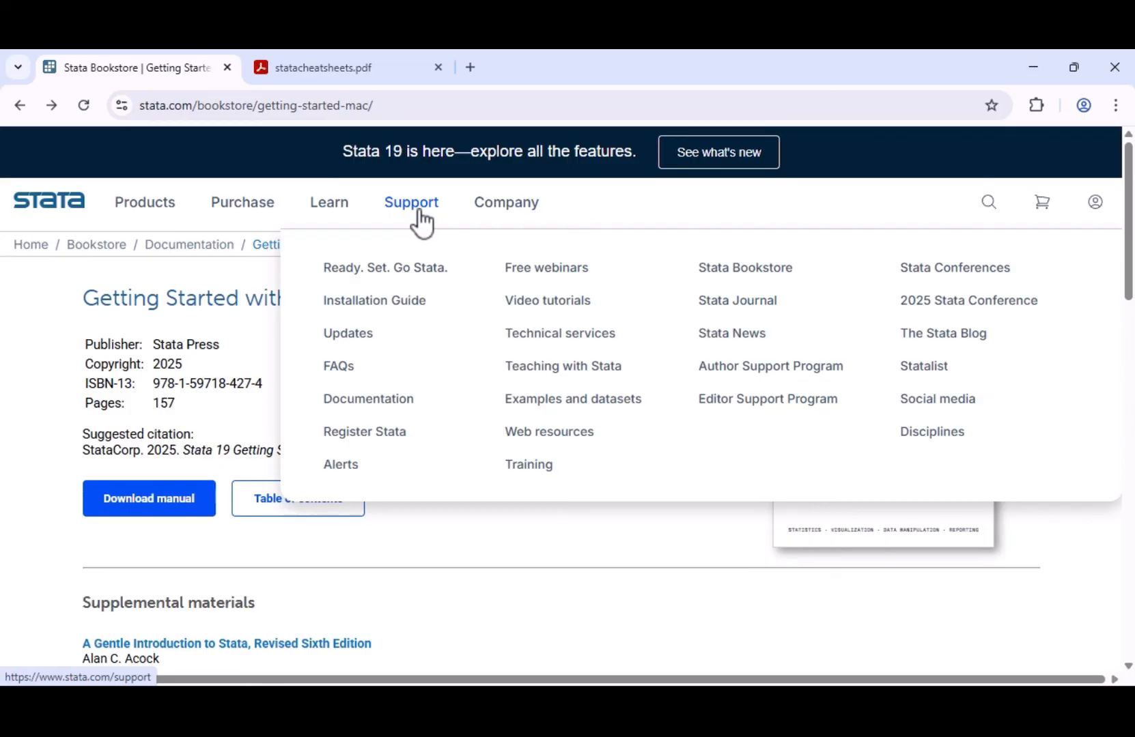
left_click(515, 316)
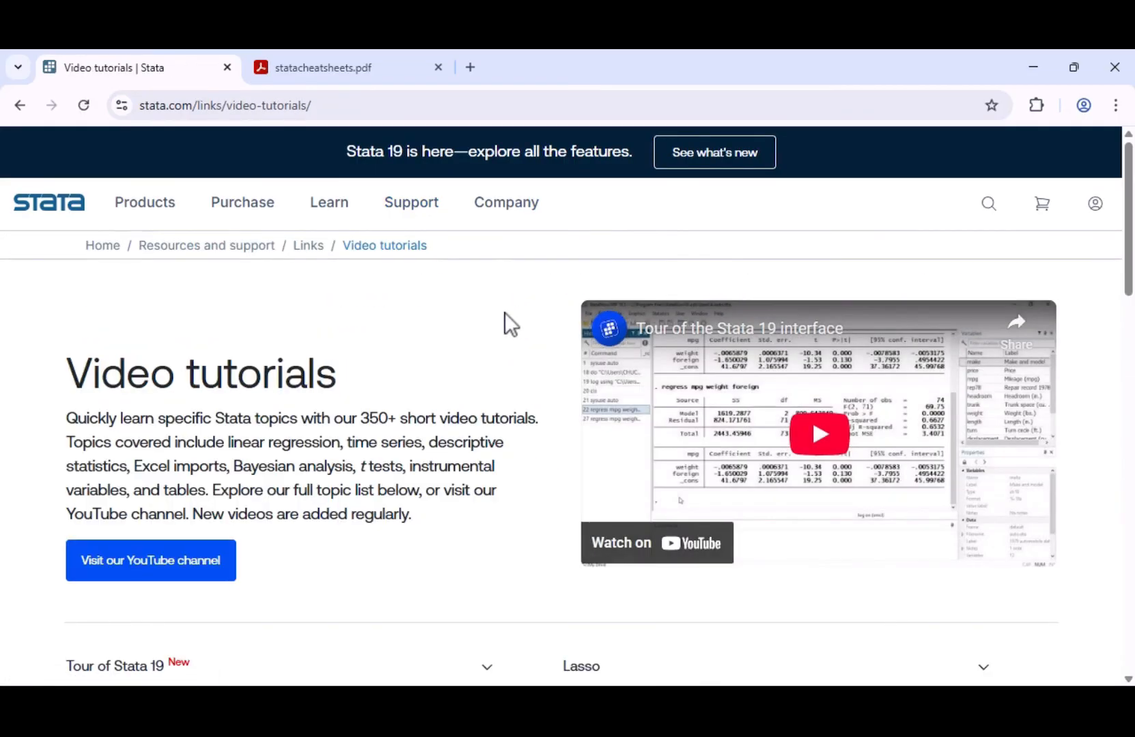
left_click(225, 573)
scroll(687, 354, "down", 5)
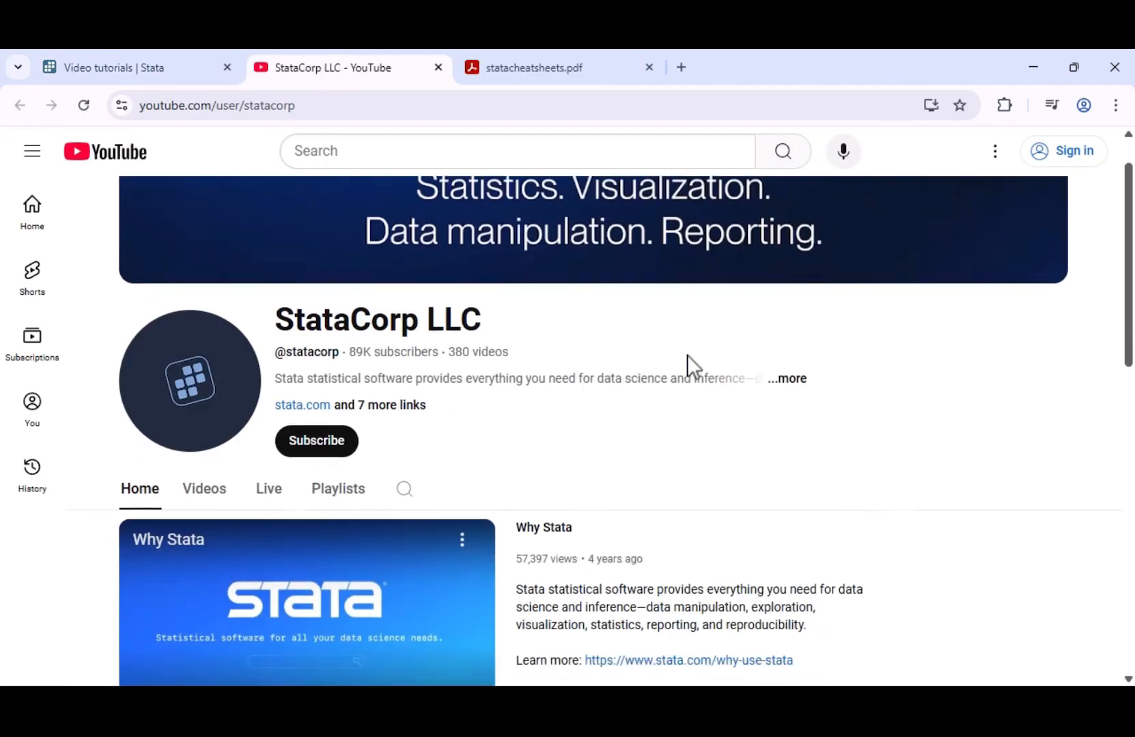
Step: Look over the StataCorp YouTube channel's home page and browse its playlists
scroll(687, 355, "down", 5)
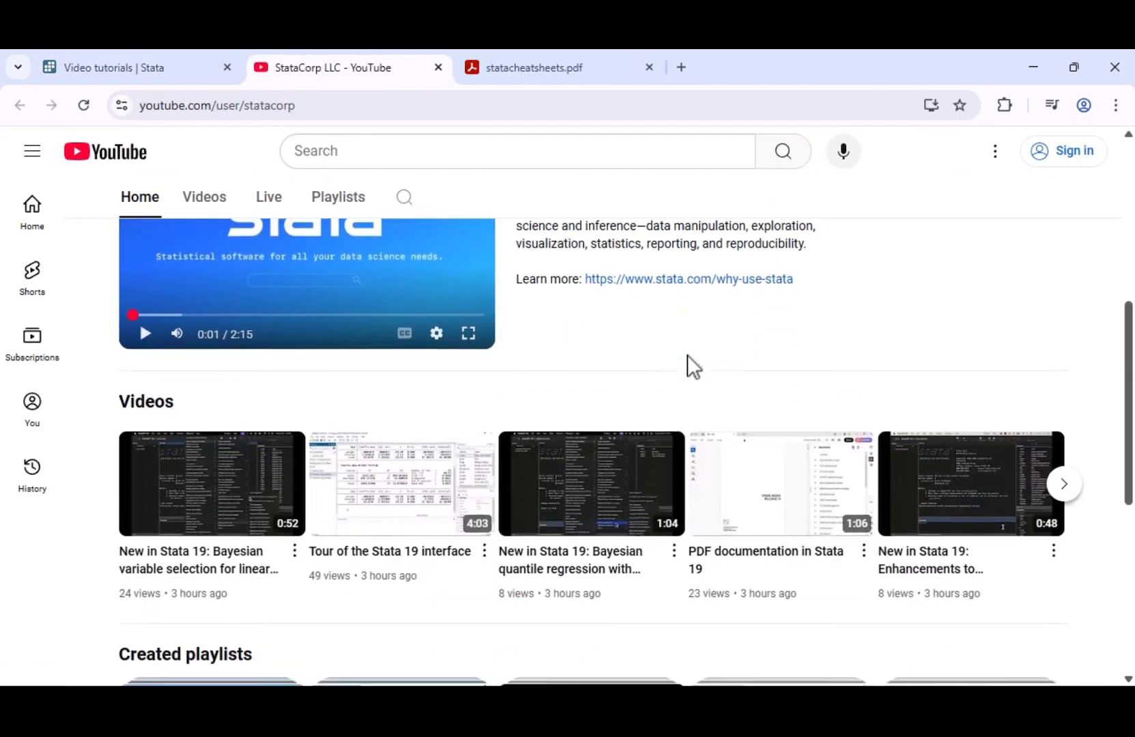
scroll(688, 358, "down", 2)
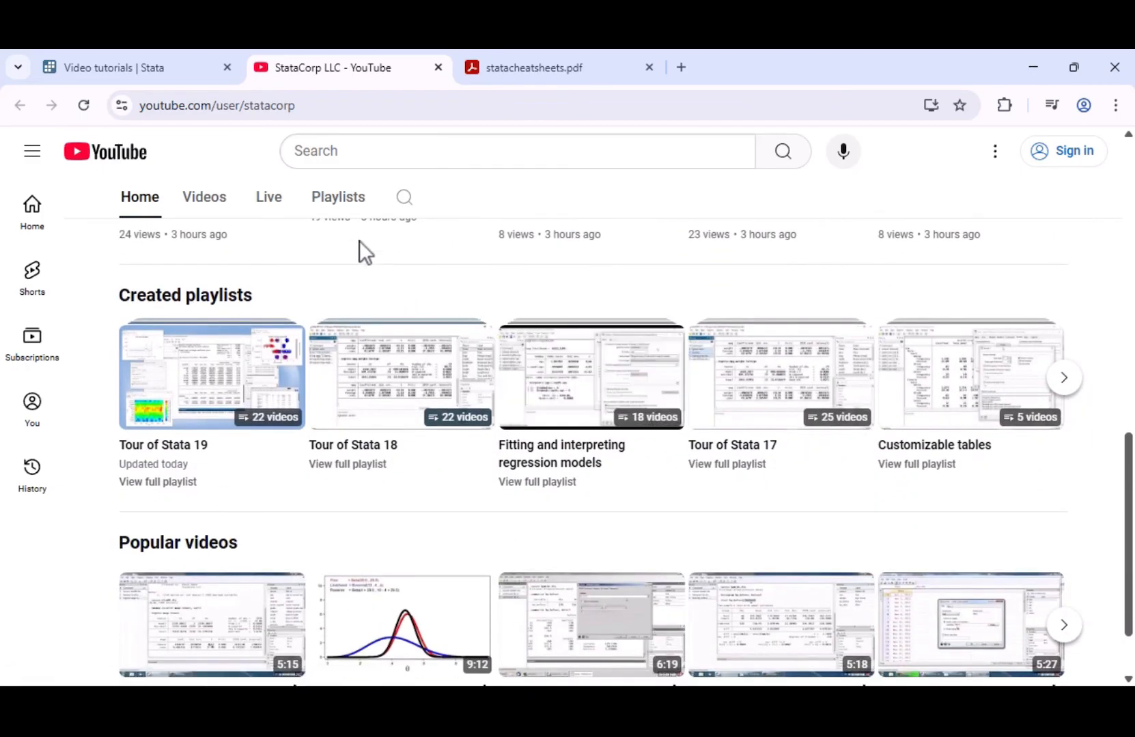
left_click(339, 205)
scroll(689, 375, "down", 7)
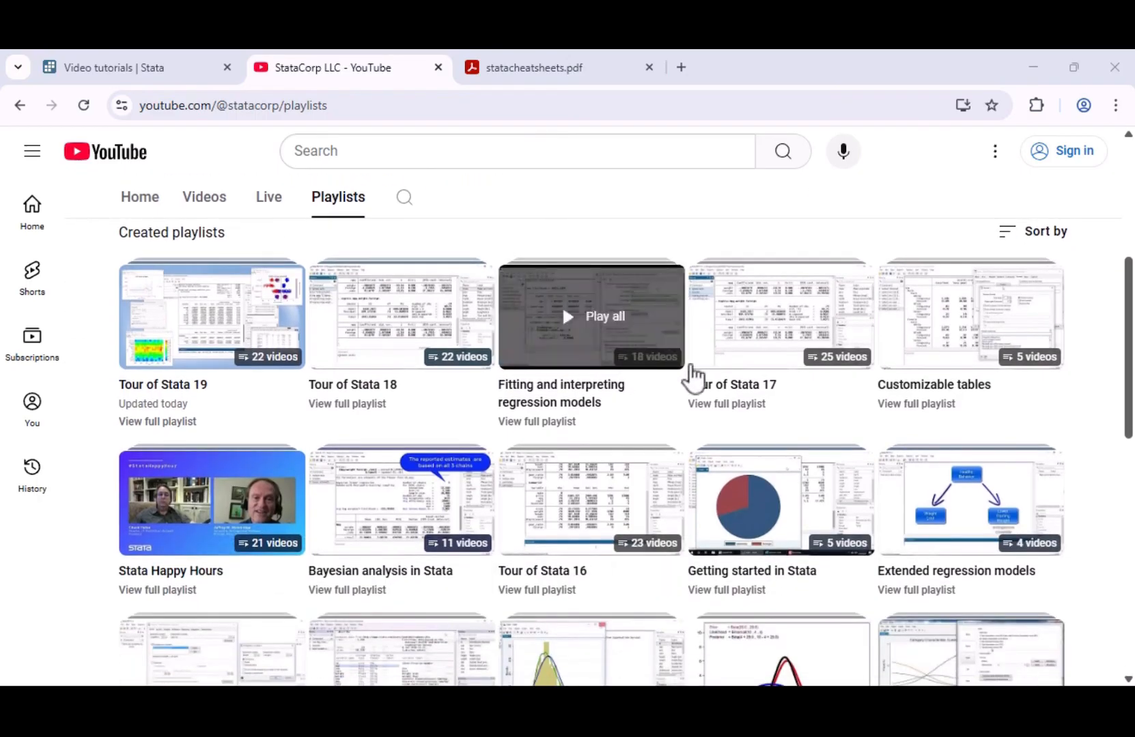
scroll(724, 408, "down", 4)
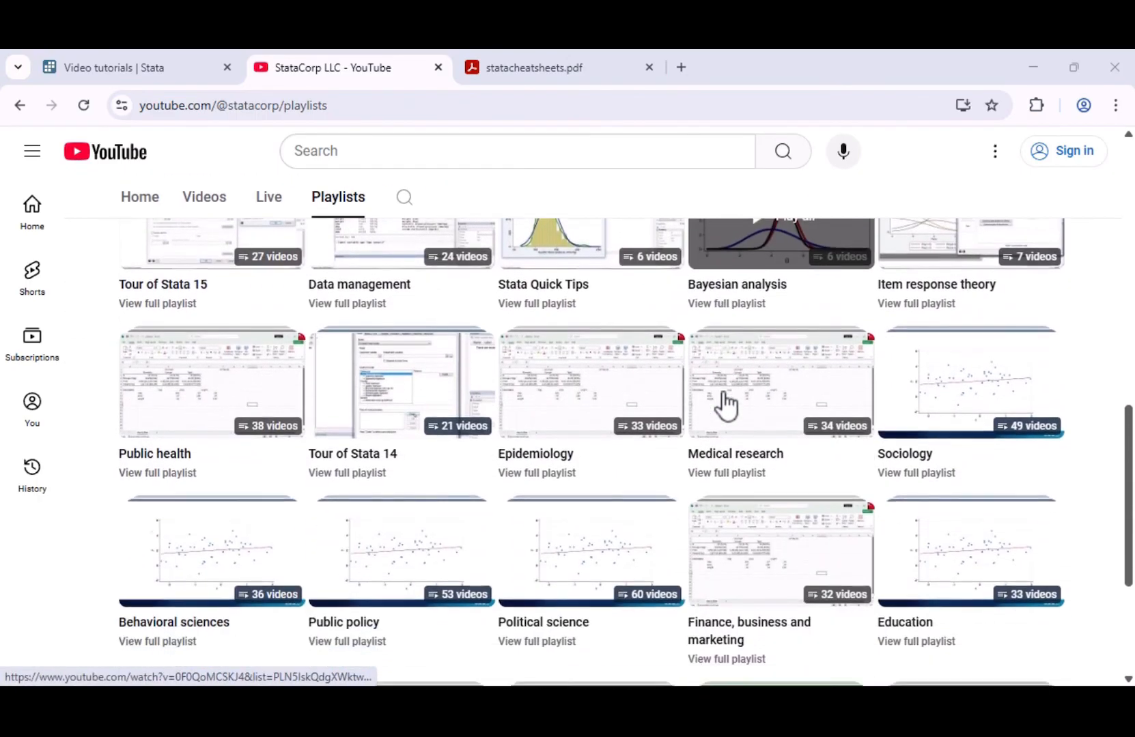
scroll(692, 486, "down", 1)
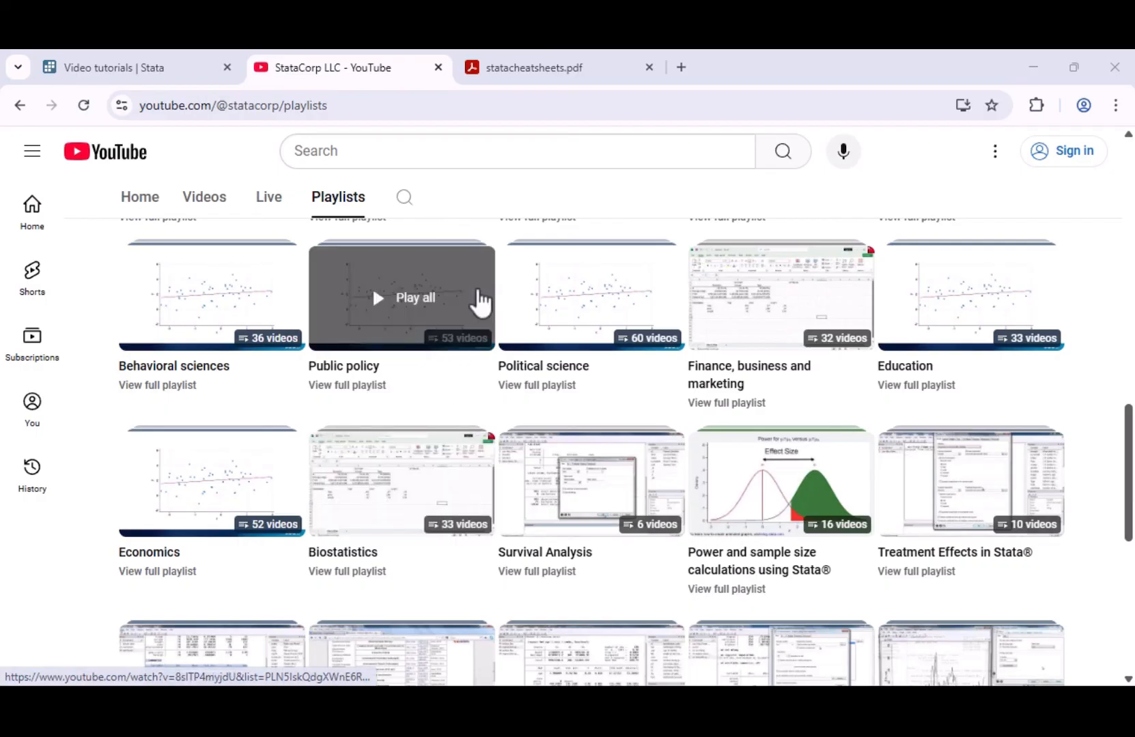
Step: Search within the StataCorp channel for "margins" and look through the matching videos
left_click(404, 196)
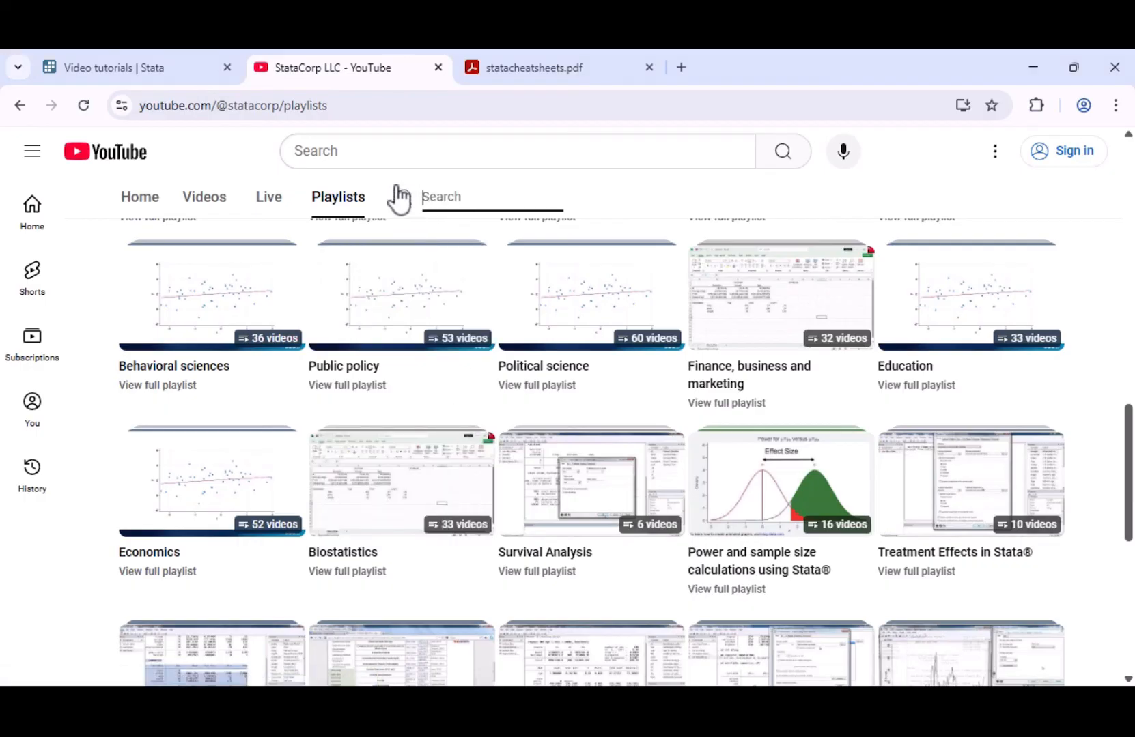
type("margins")
key("Return")
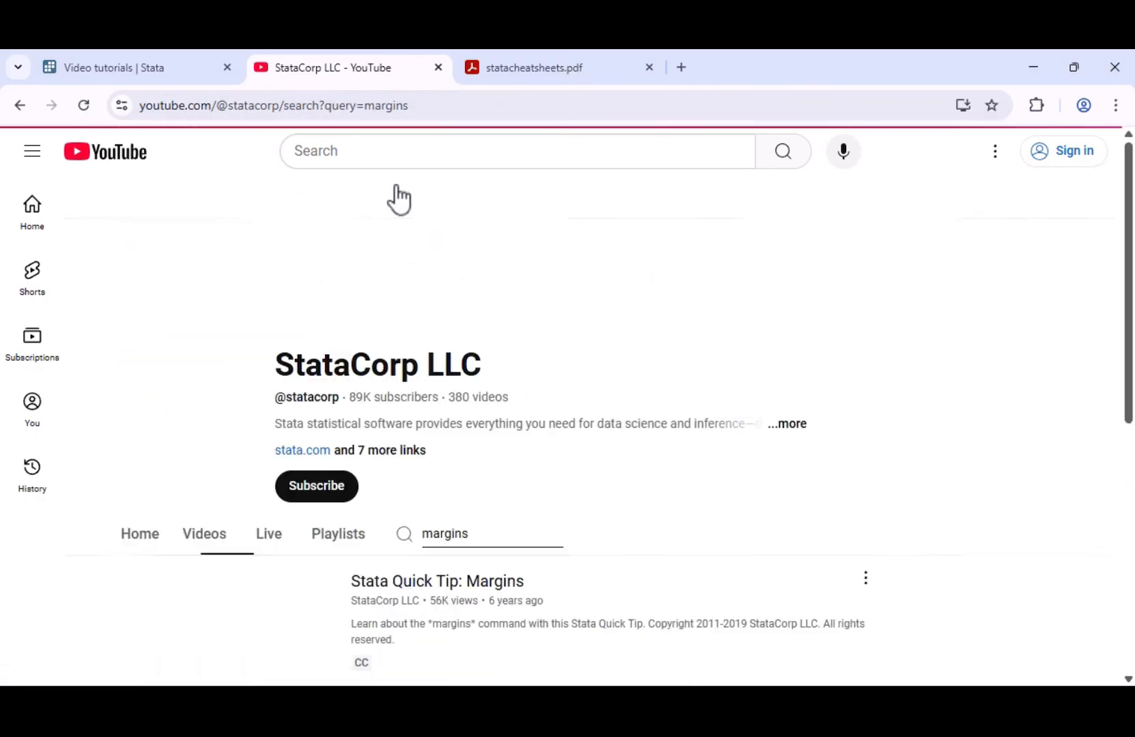
scroll(603, 436, "down", 3)
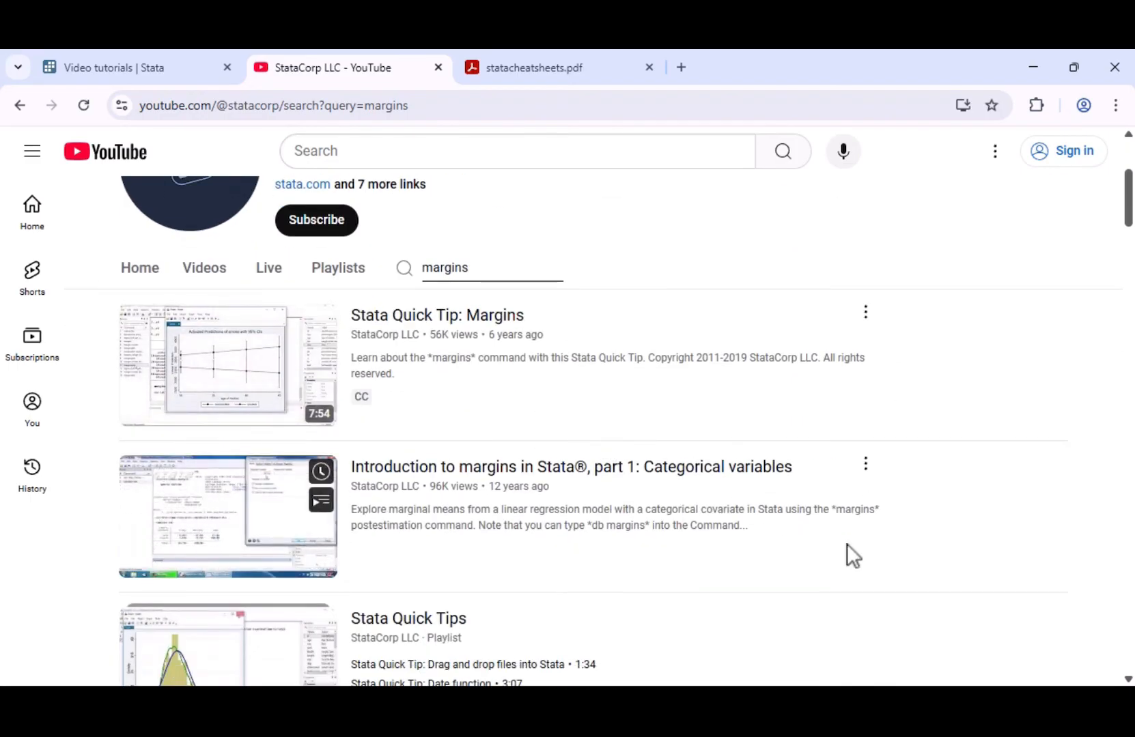
Step: Return to the stata.com page, open the Learn Stata page, and view the training options
left_click(154, 70)
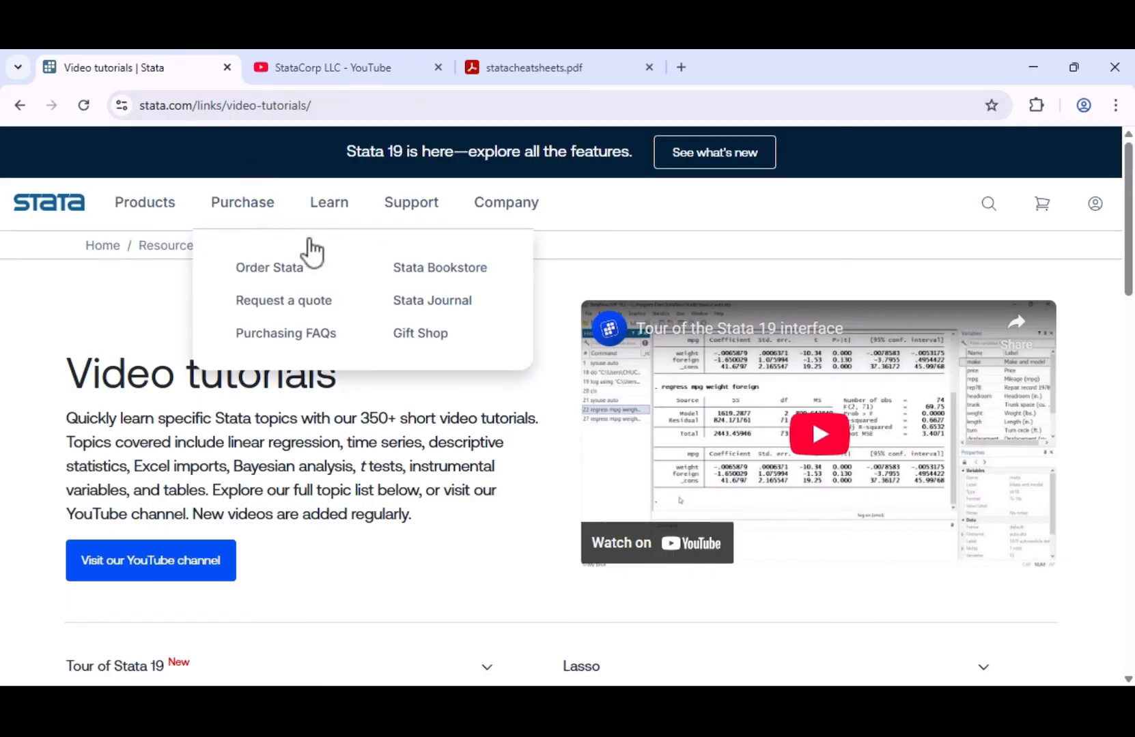
mouse_move(333, 217)
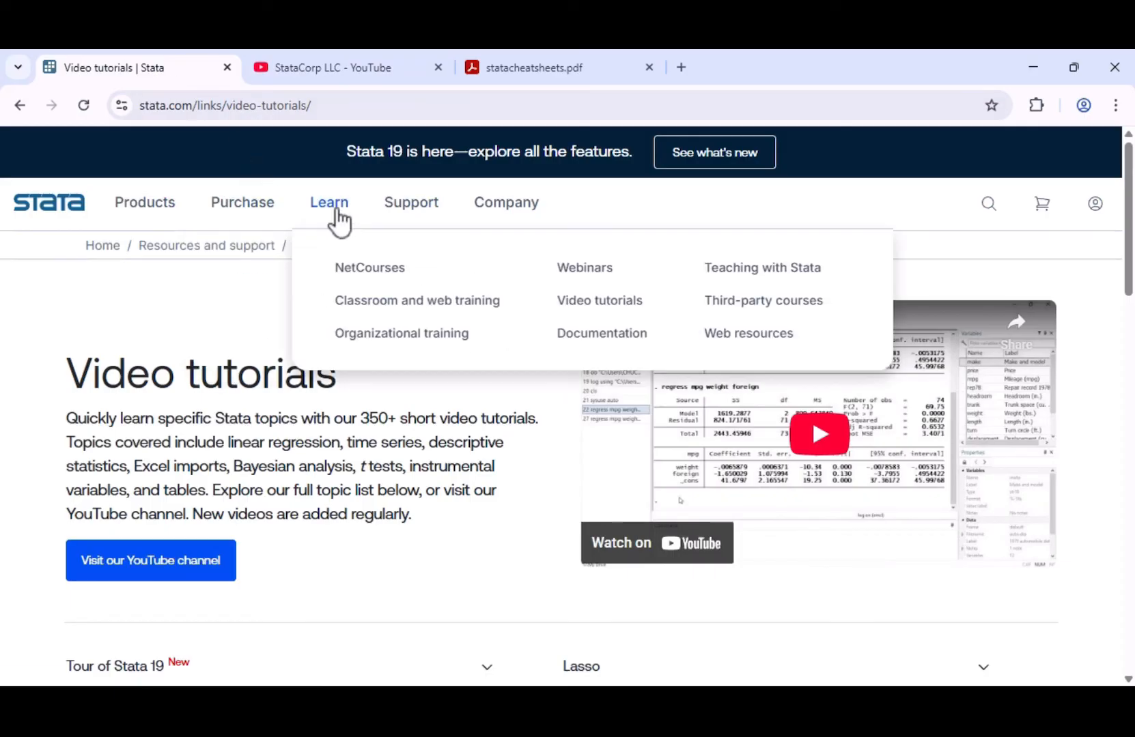
left_click(336, 210)
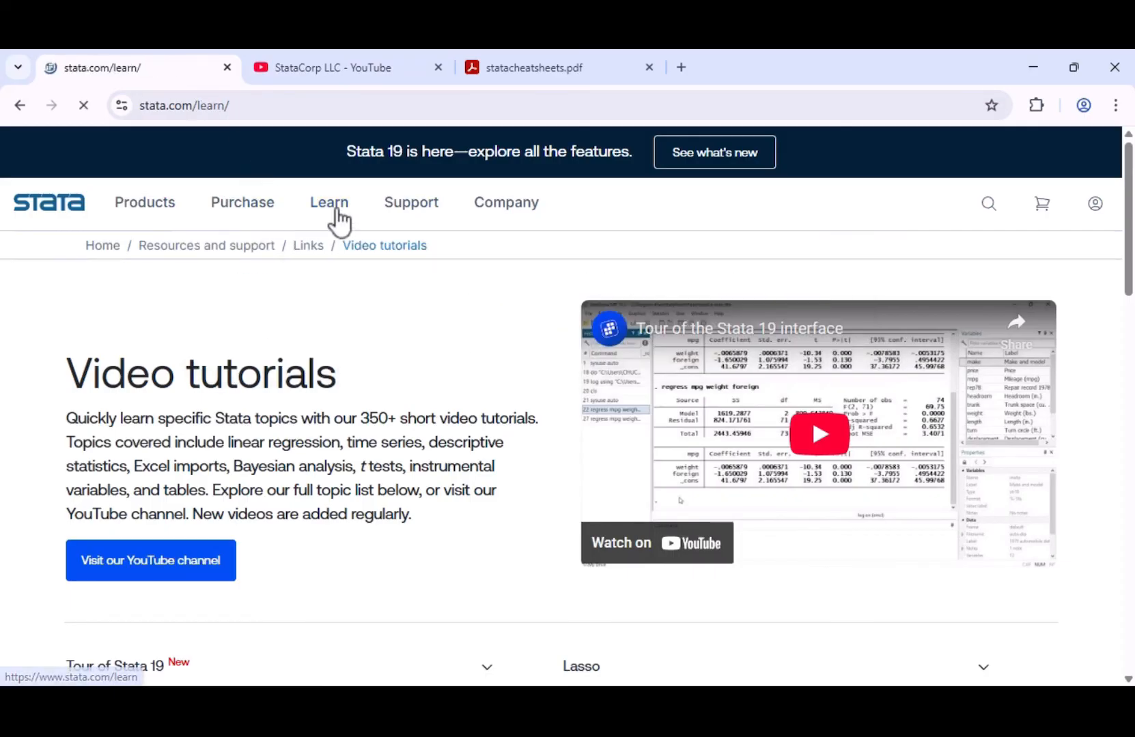
scroll(345, 453, "down", 2)
scroll(345, 453, "down", 3)
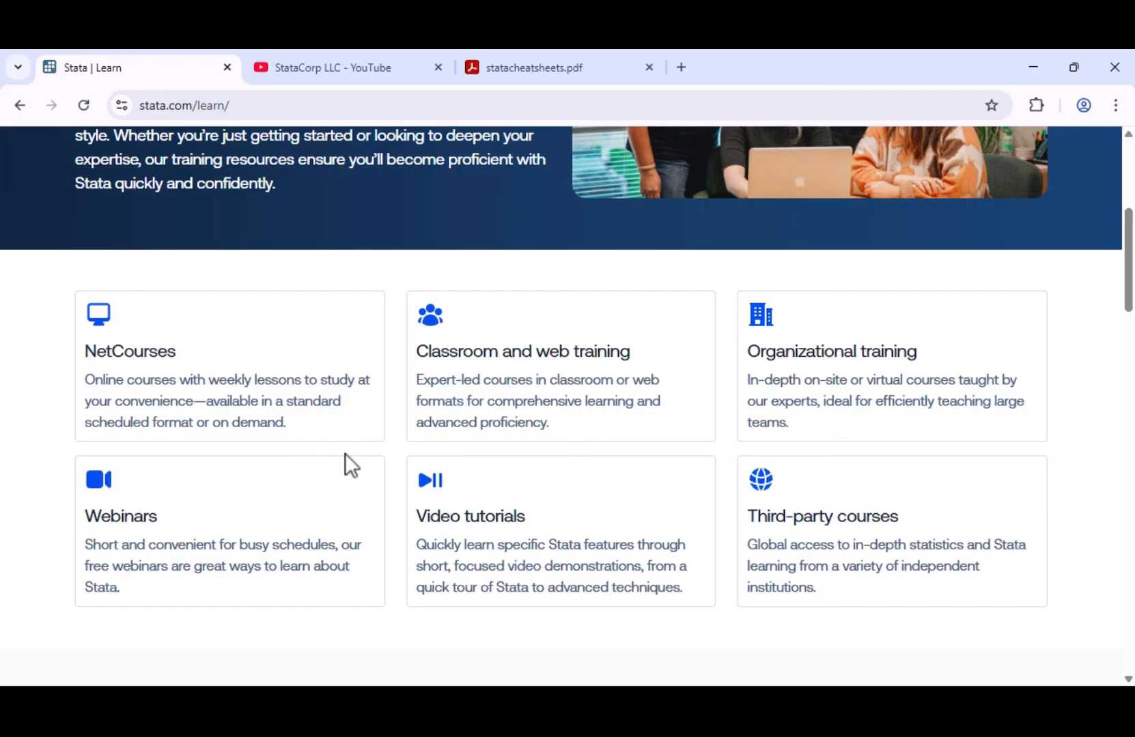
Step: Open the Stata Bookstore from the support resources and look through the featured books
scroll(344, 453, "up", 5)
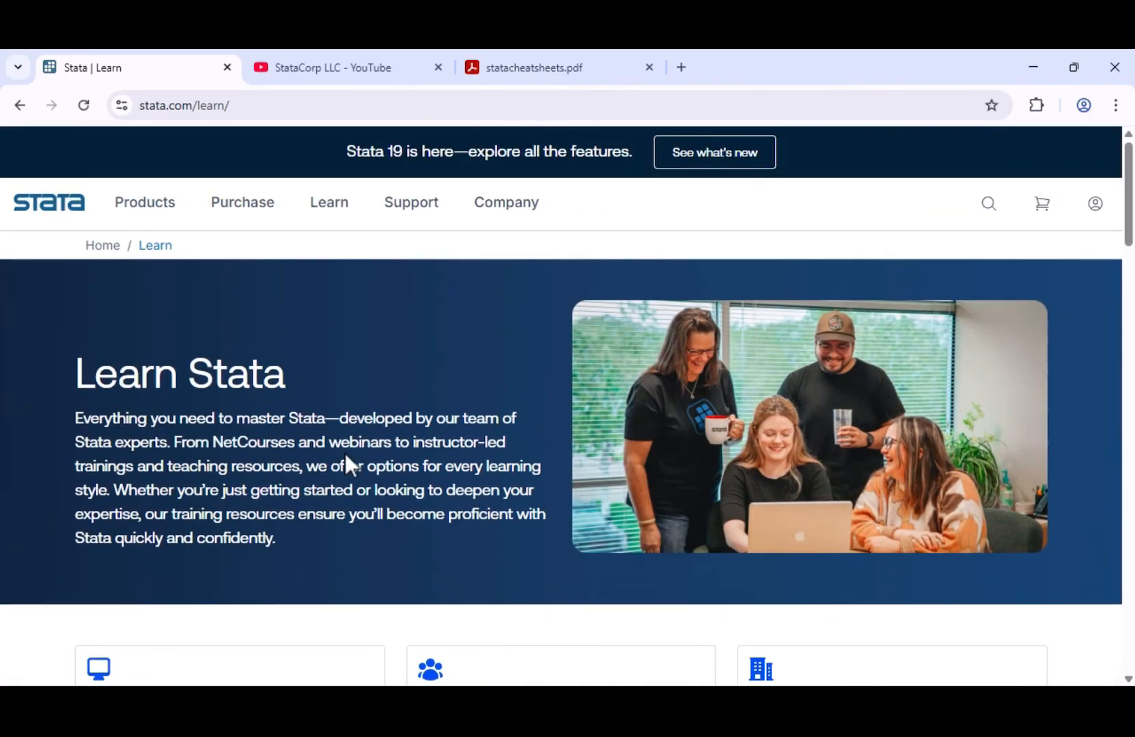
mouse_move(429, 222)
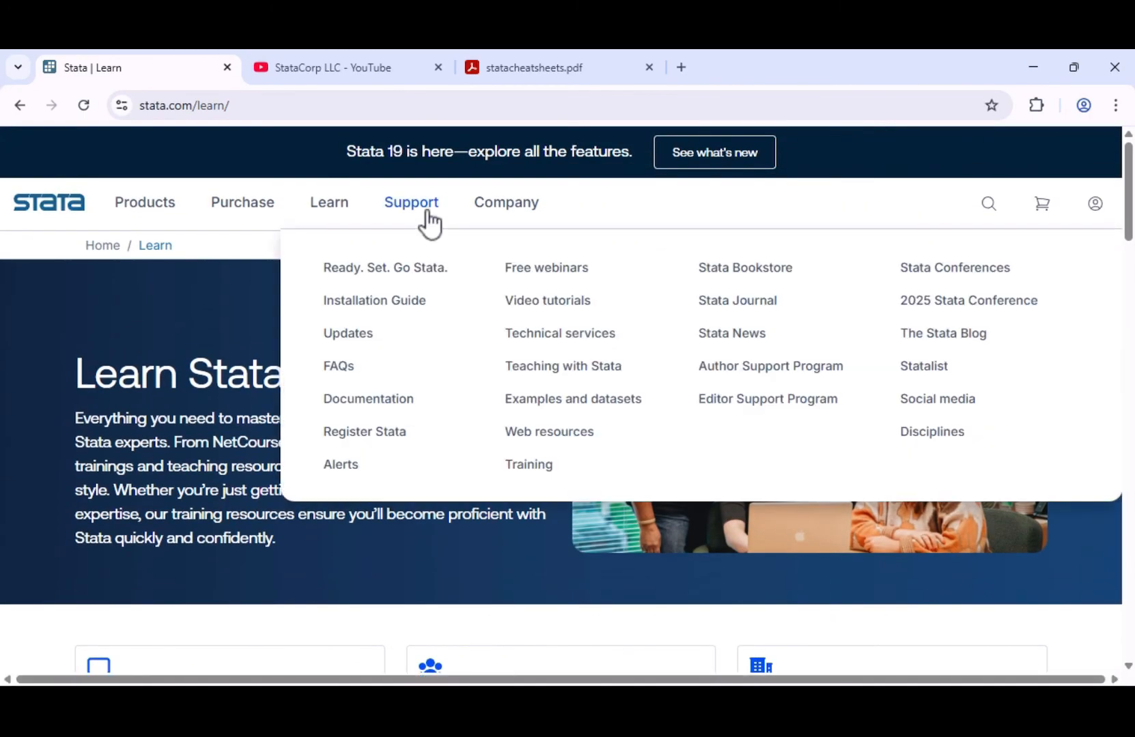
left_click(713, 282)
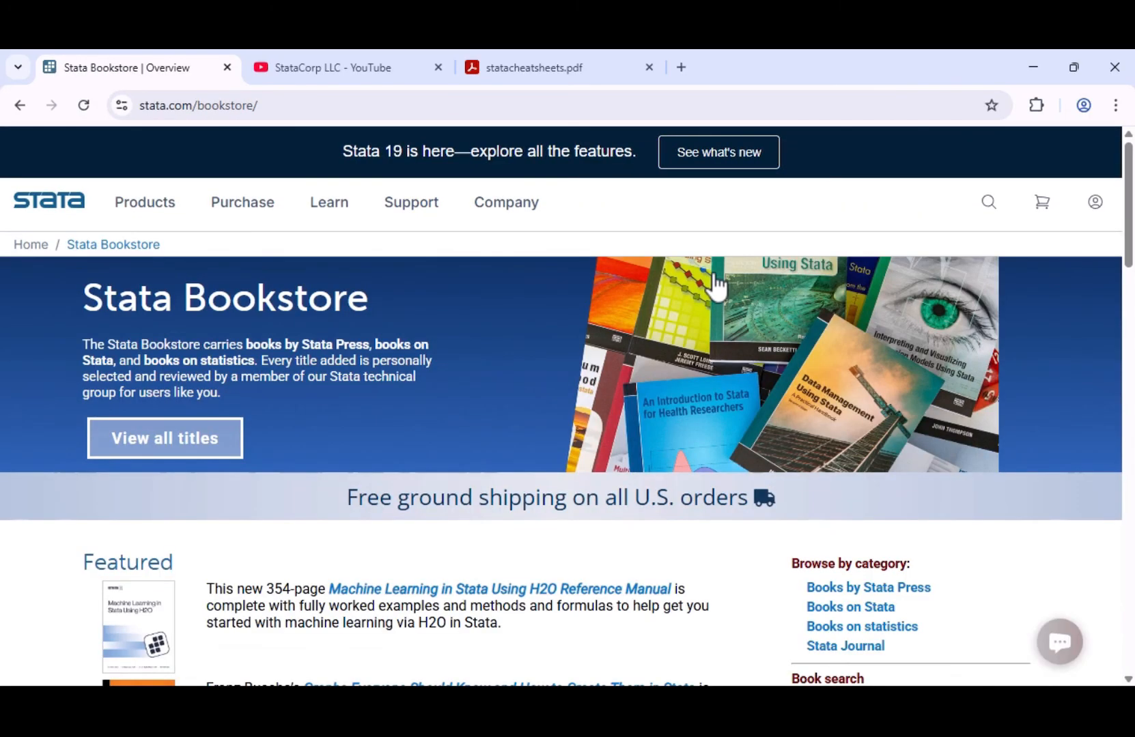
scroll(672, 587, "down", 5)
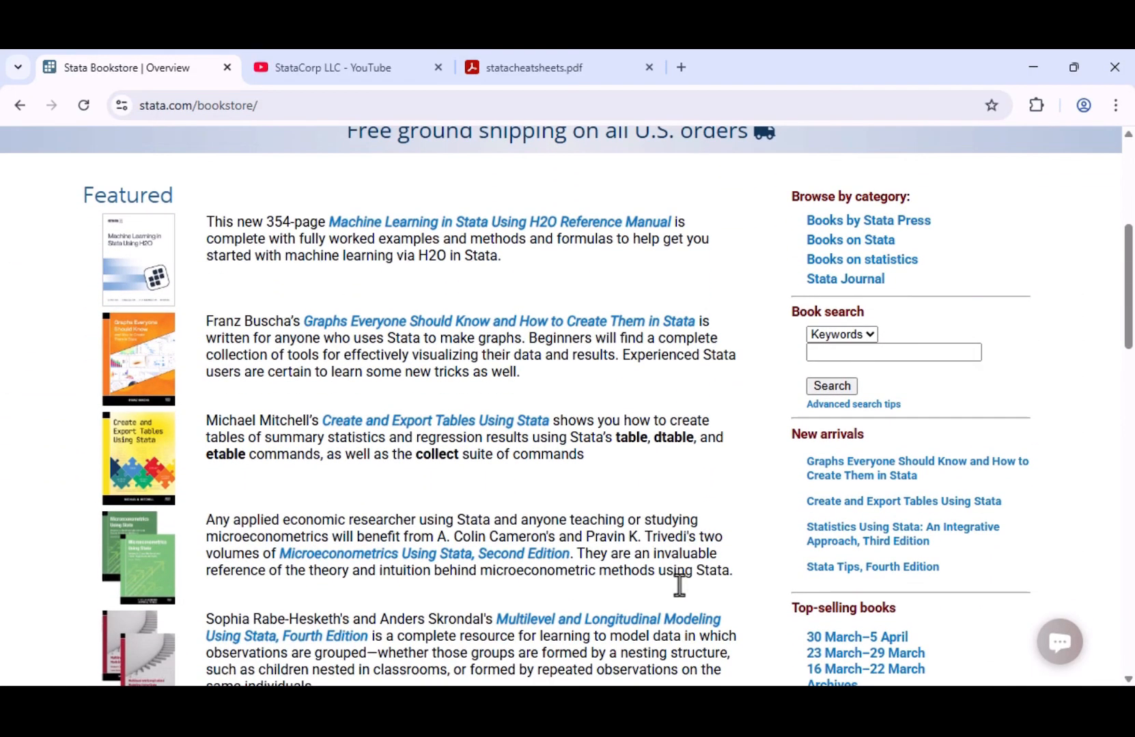
Step: Open the Technical services page from the support resources and read its guidance on searching Stata resources
scroll(75, 212, "up", 5)
mouse_move(401, 225)
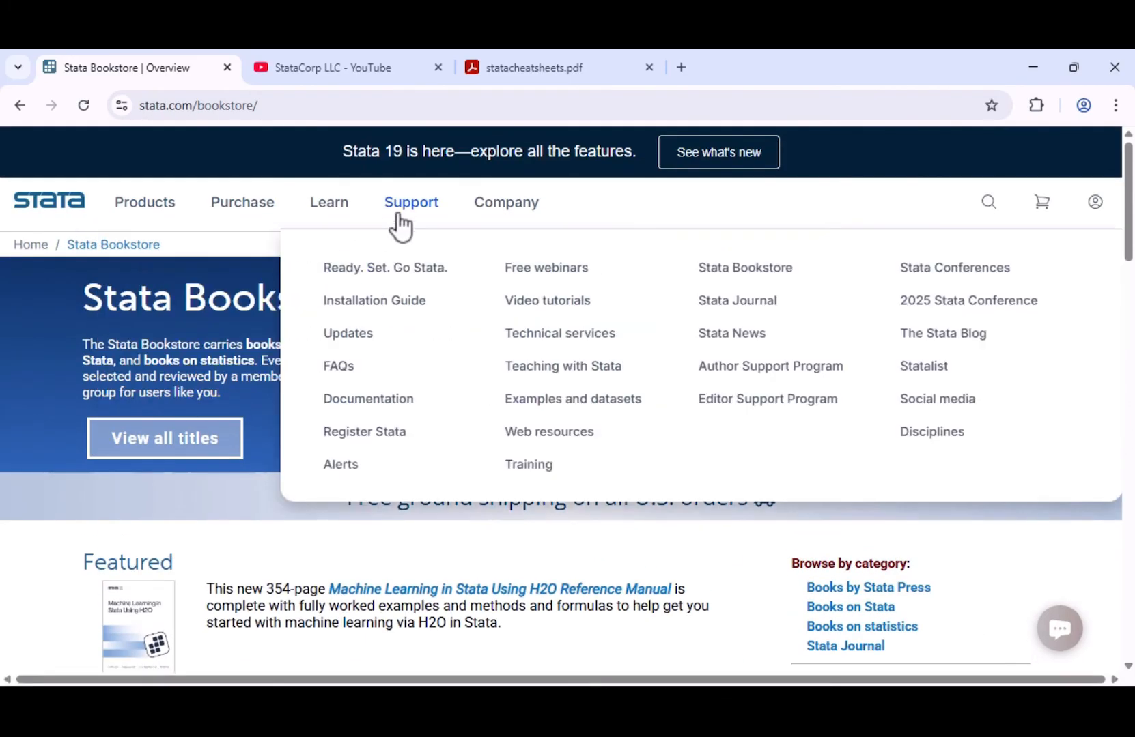
left_click(514, 341)
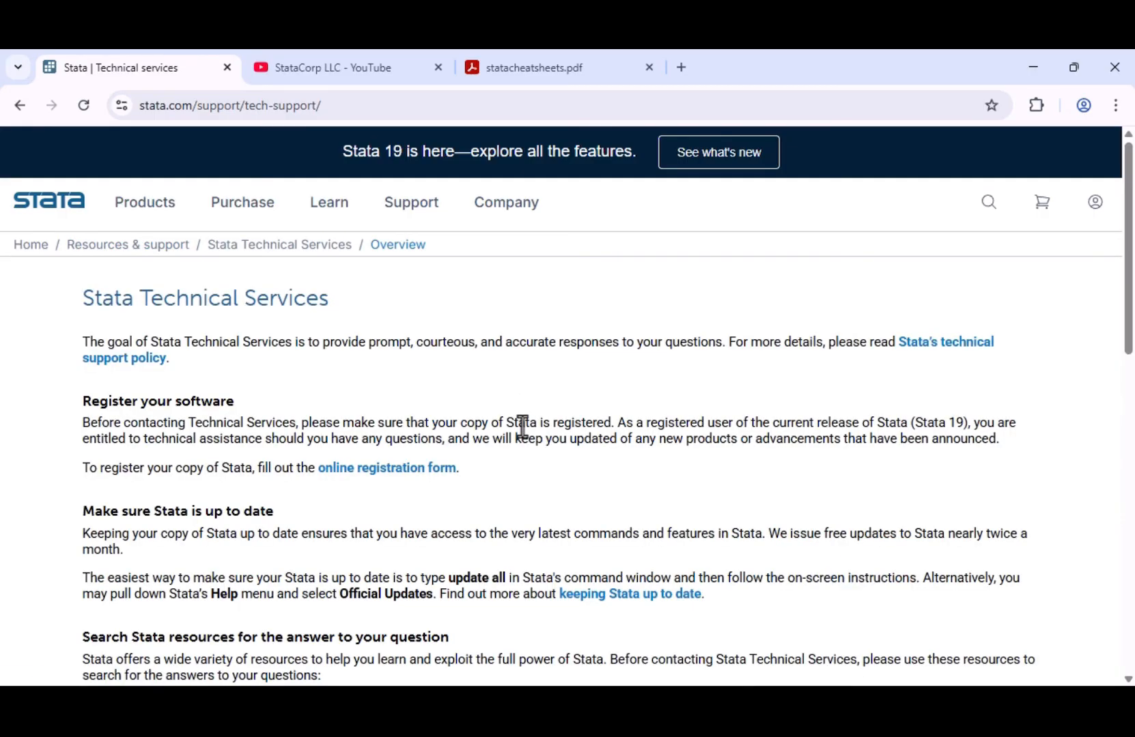
scroll(536, 492, "down", 7)
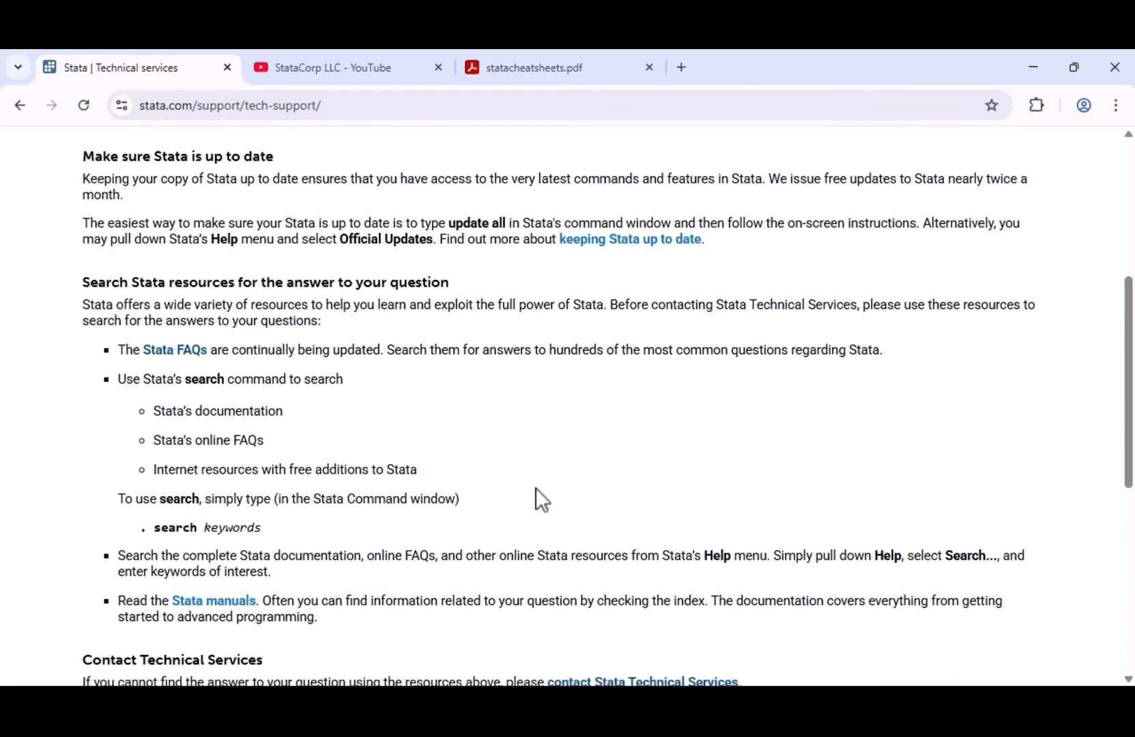
Step: Open the page for contacting Stata Technical Services and highlight the technical support e-mail address
scroll(535, 488, "down", 1)
left_click(625, 507)
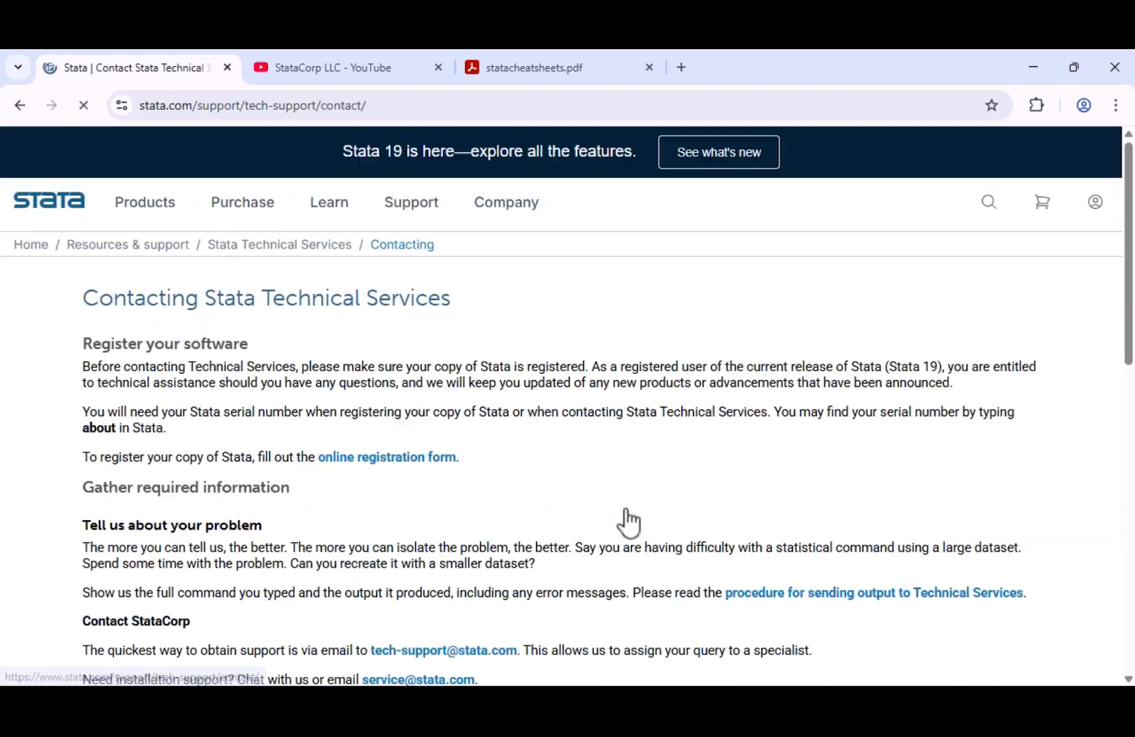
scroll(628, 522, "down", 4)
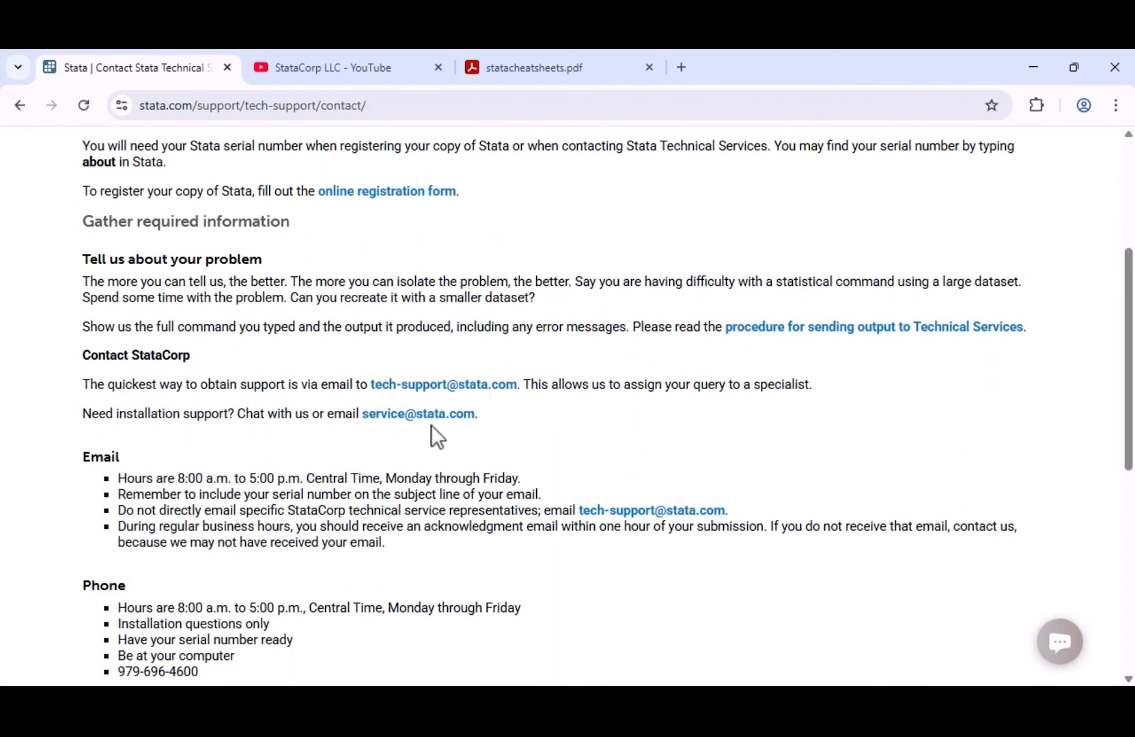
left_click_drag(368, 385, 519, 379)
left_click(547, 419)
Step: Go to Statalist from the support resources, enter the forum without registering, and open the General forum
scroll(555, 418, "up", 4)
mouse_move(423, 217)
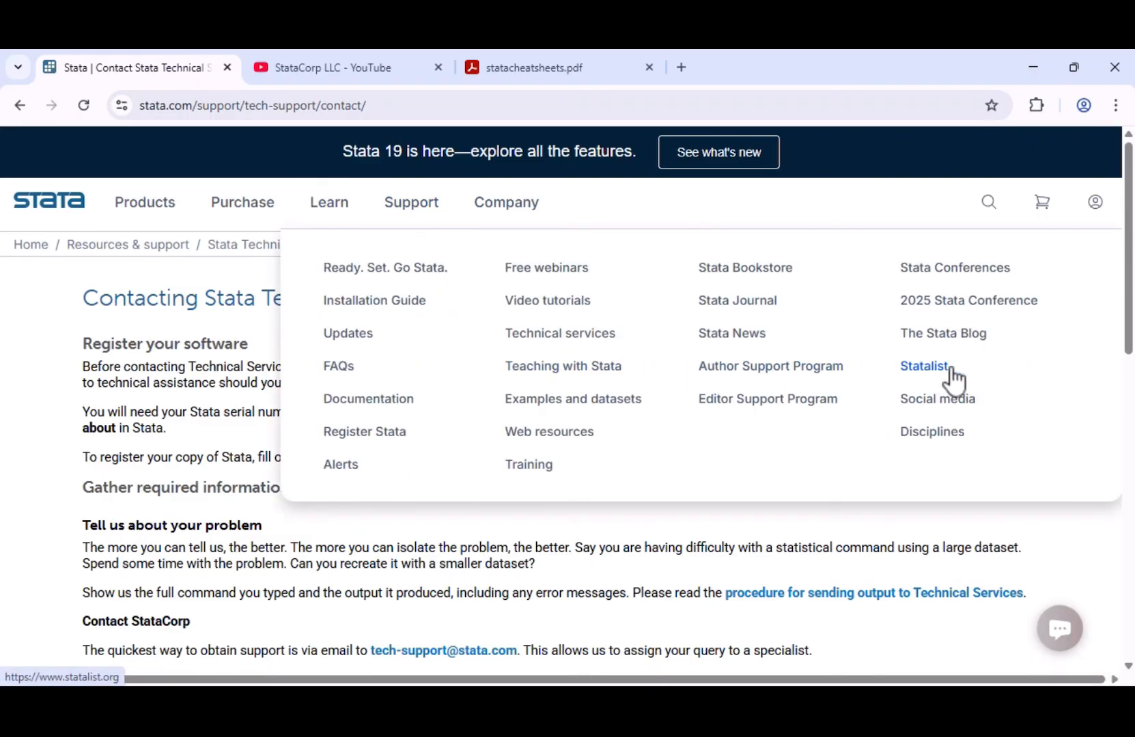
left_click(925, 367)
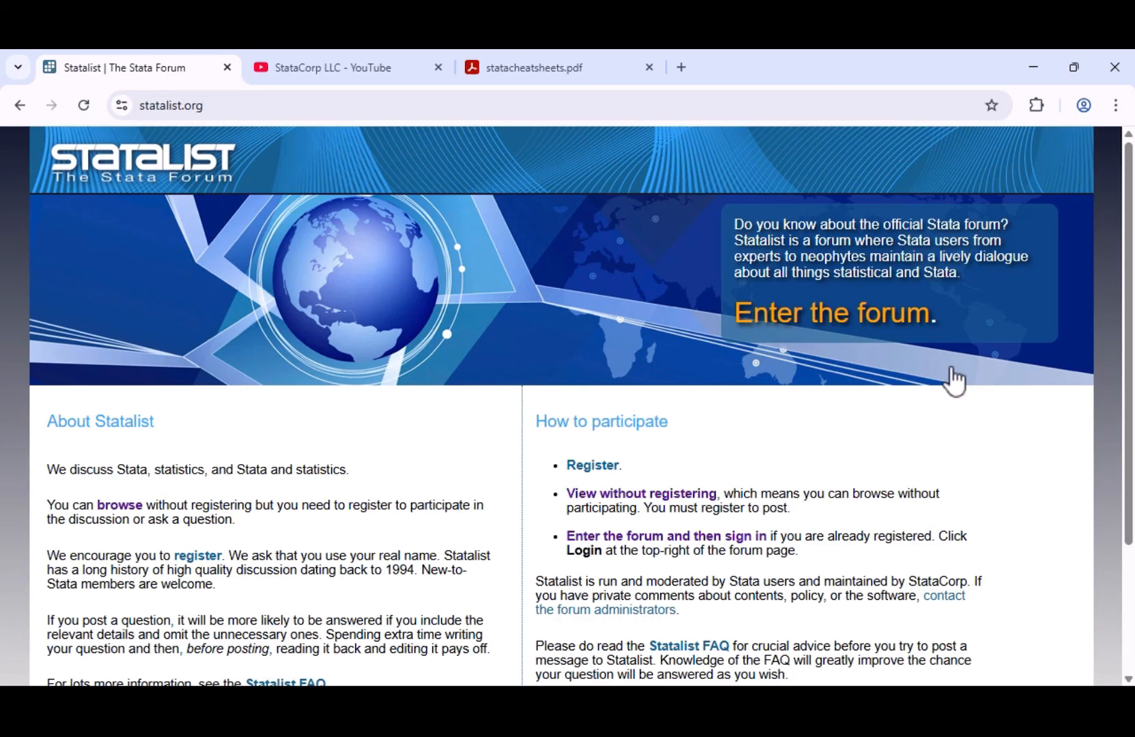
left_click(677, 499)
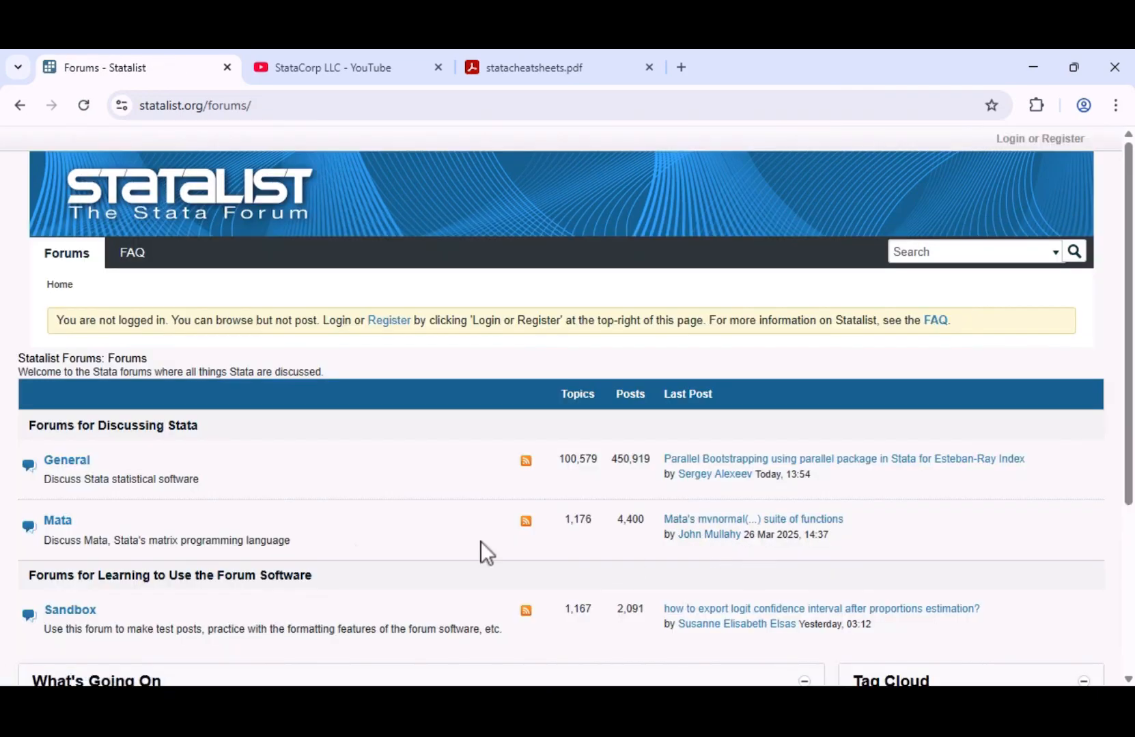
left_click(69, 462)
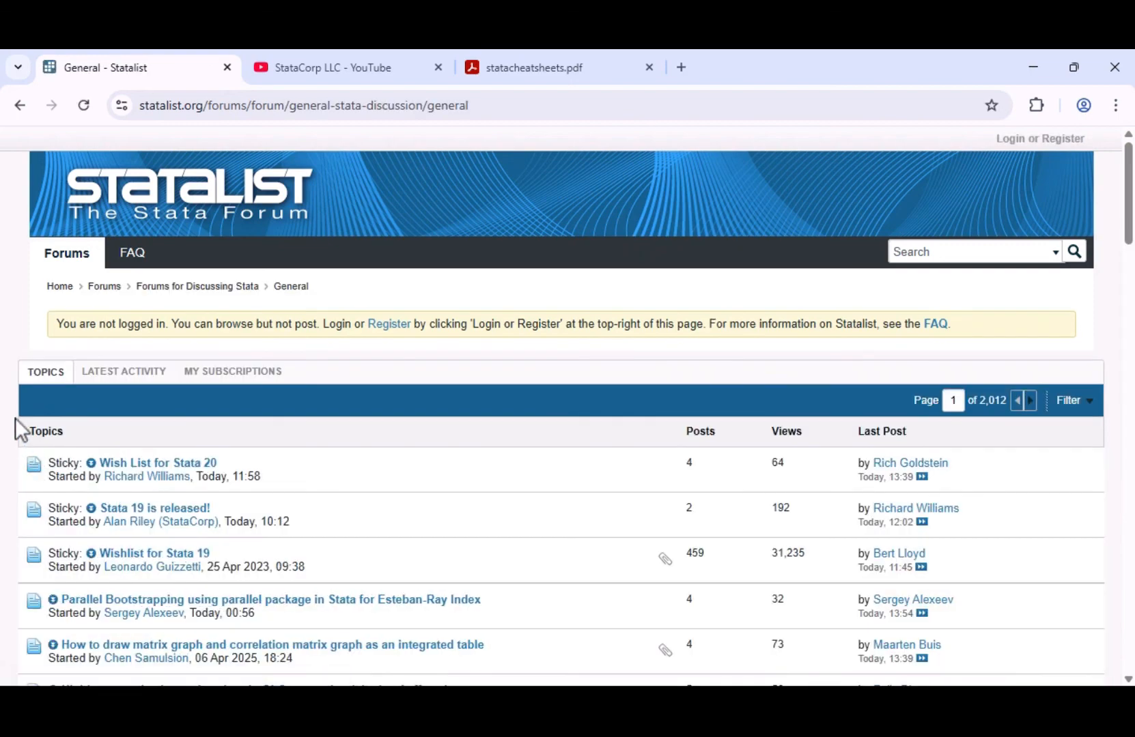
Step: Go back from Statalist to stata.com and open the Alerts sign-up page
left_click(20, 105)
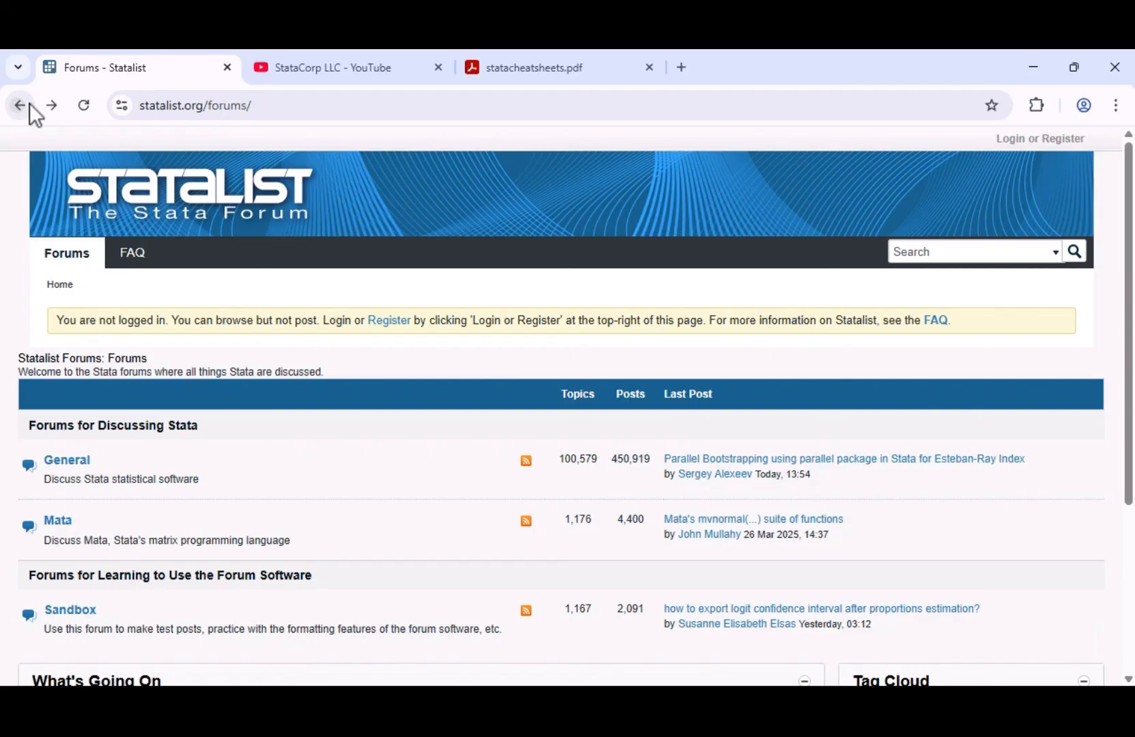
left_click(30, 104)
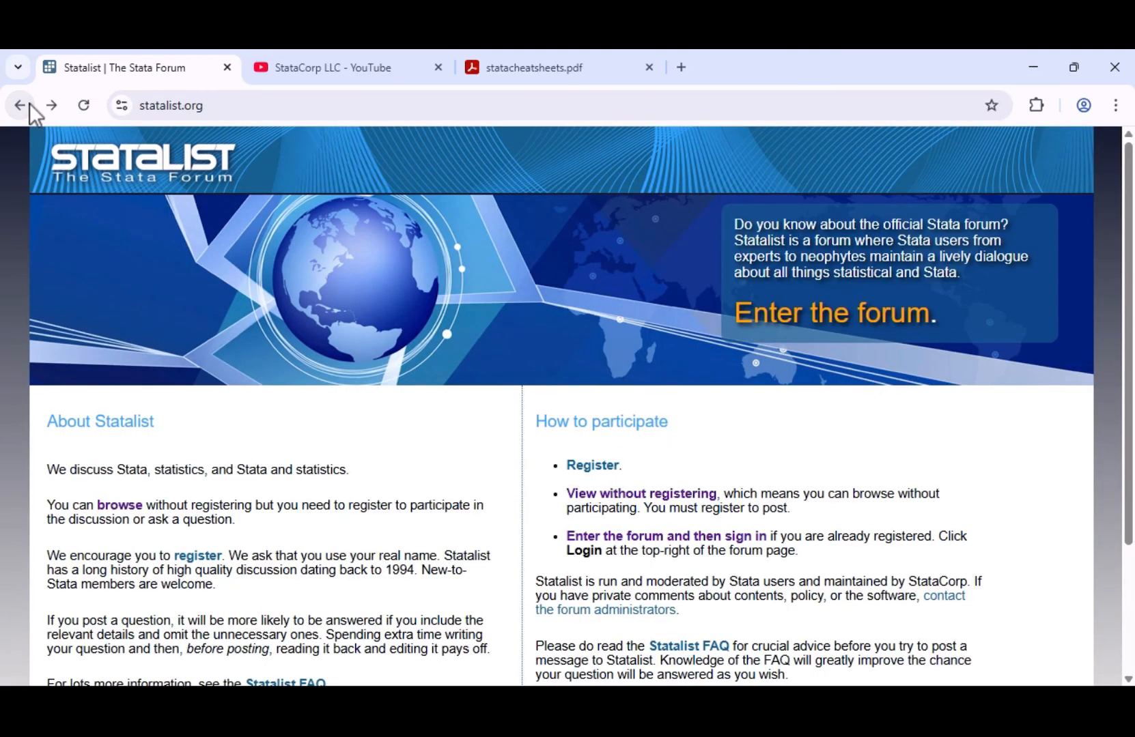
left_click(29, 104)
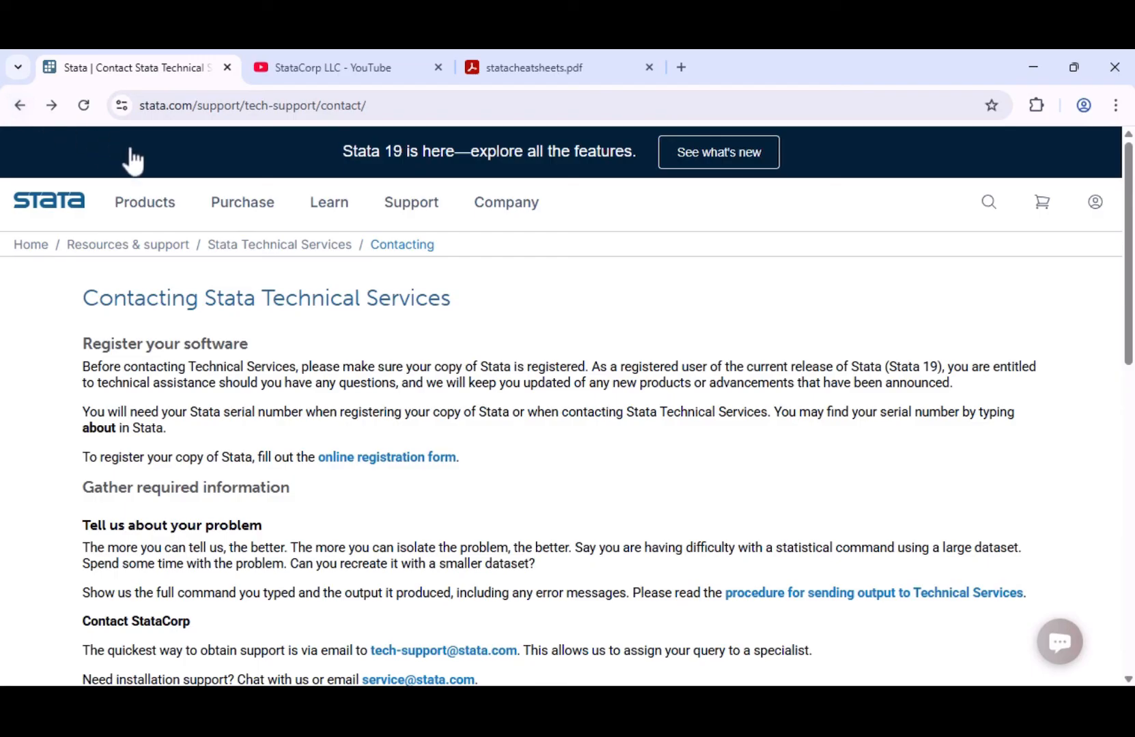
mouse_move(420, 222)
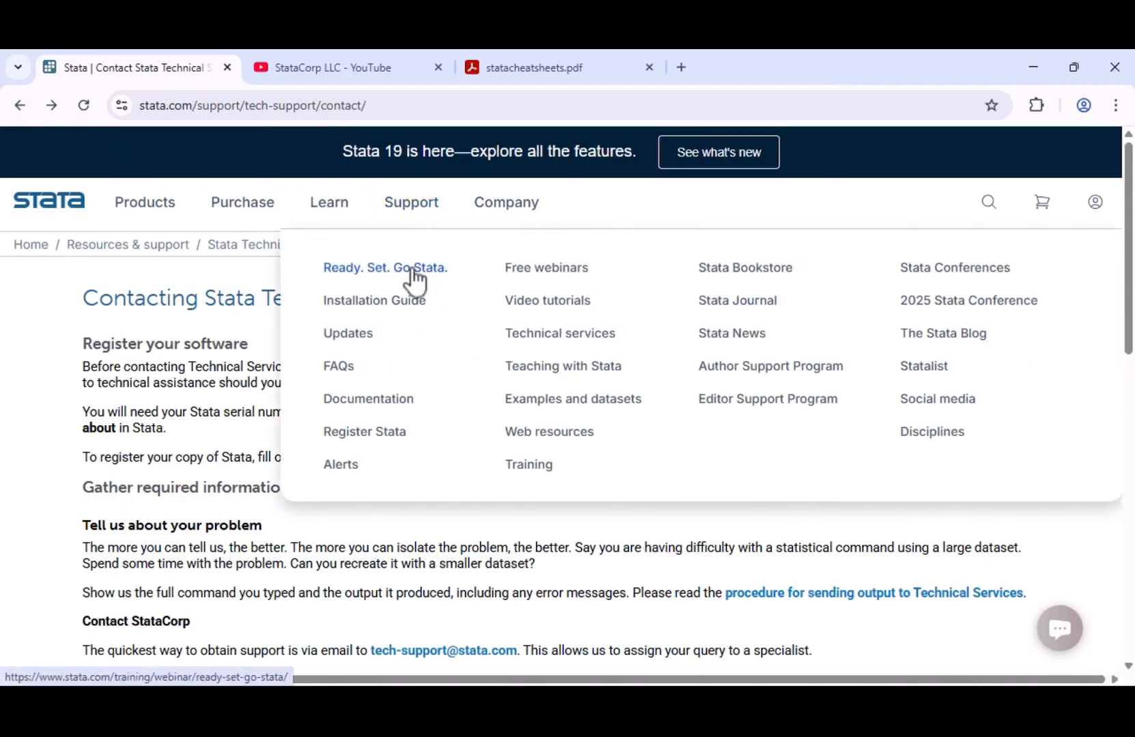
left_click(362, 468)
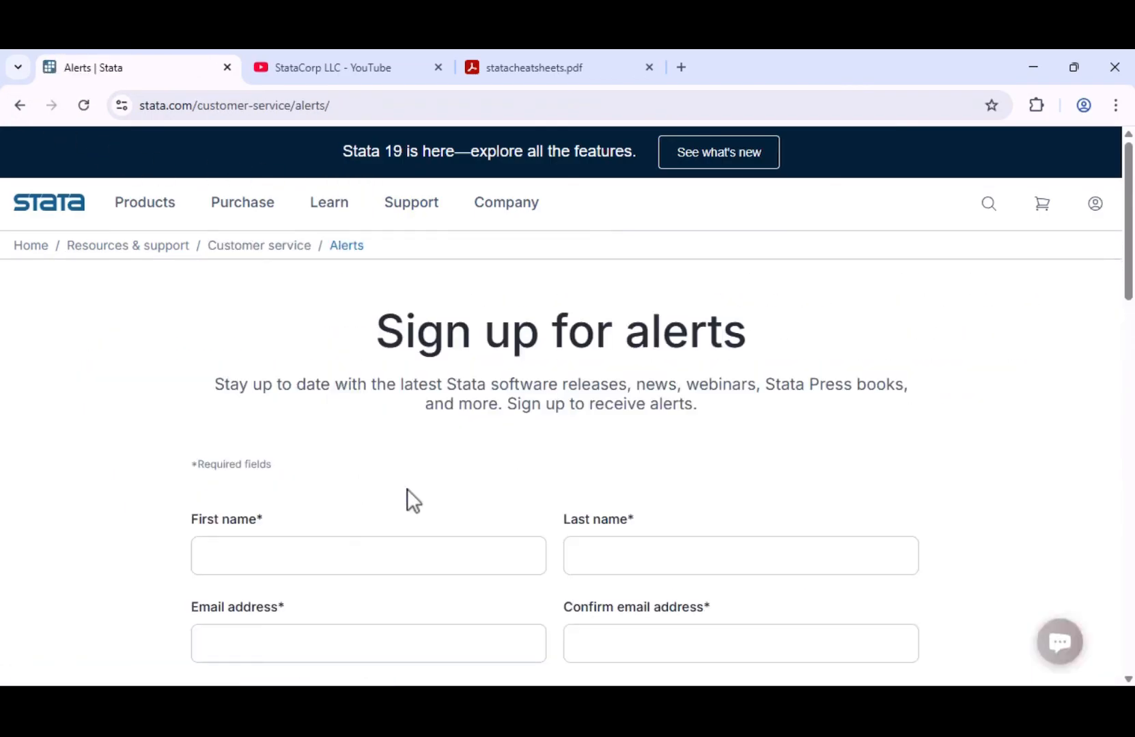
Step: Review the alert types offered on the sign-up form and open the Stata Journal website from its link
scroll(942, 529, "down", 4)
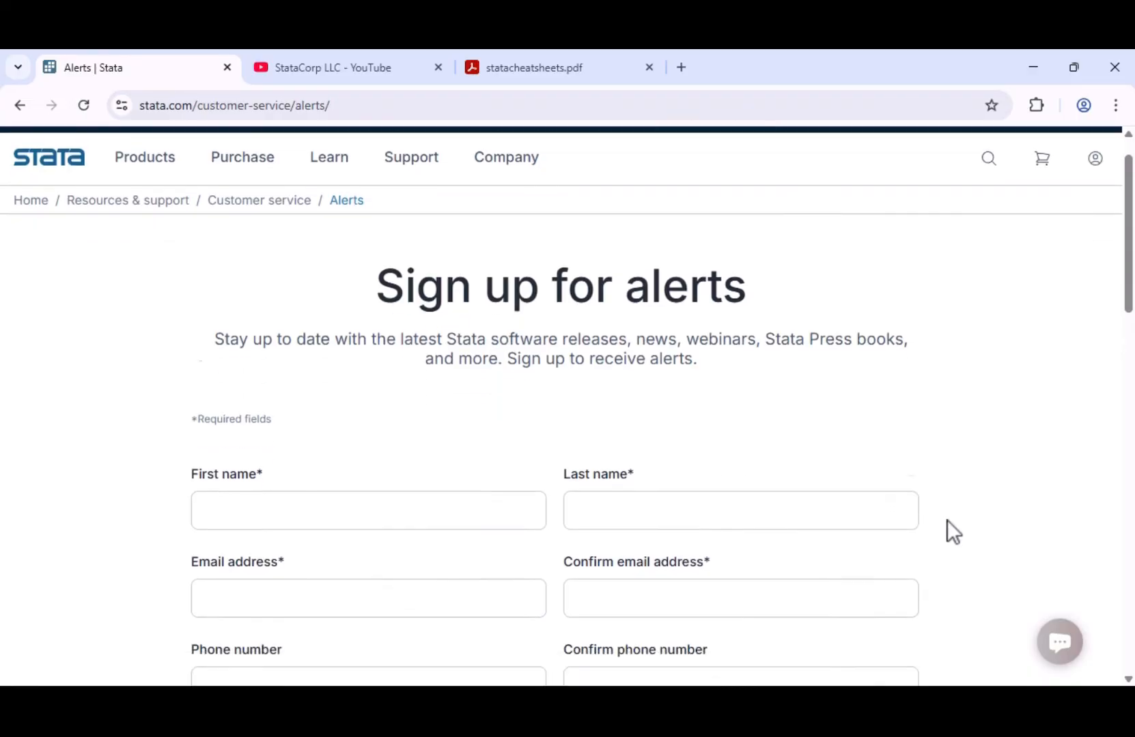
scroll(948, 521, "down", 5)
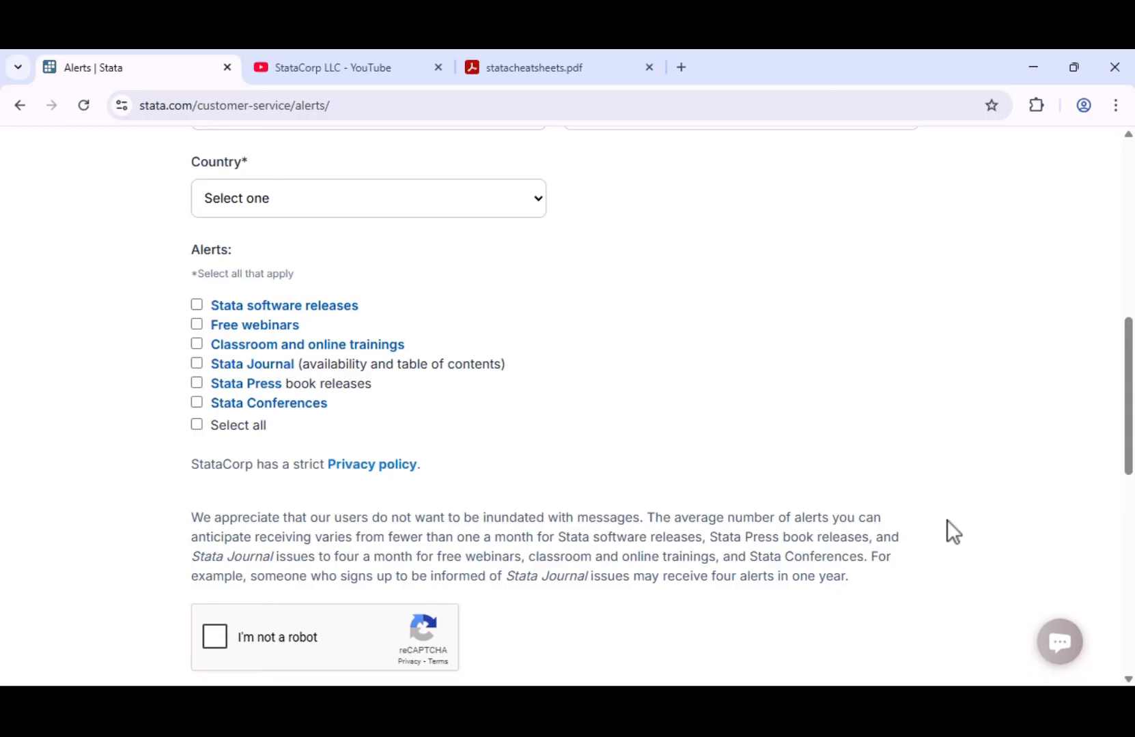
scroll(947, 520, "down", 1)
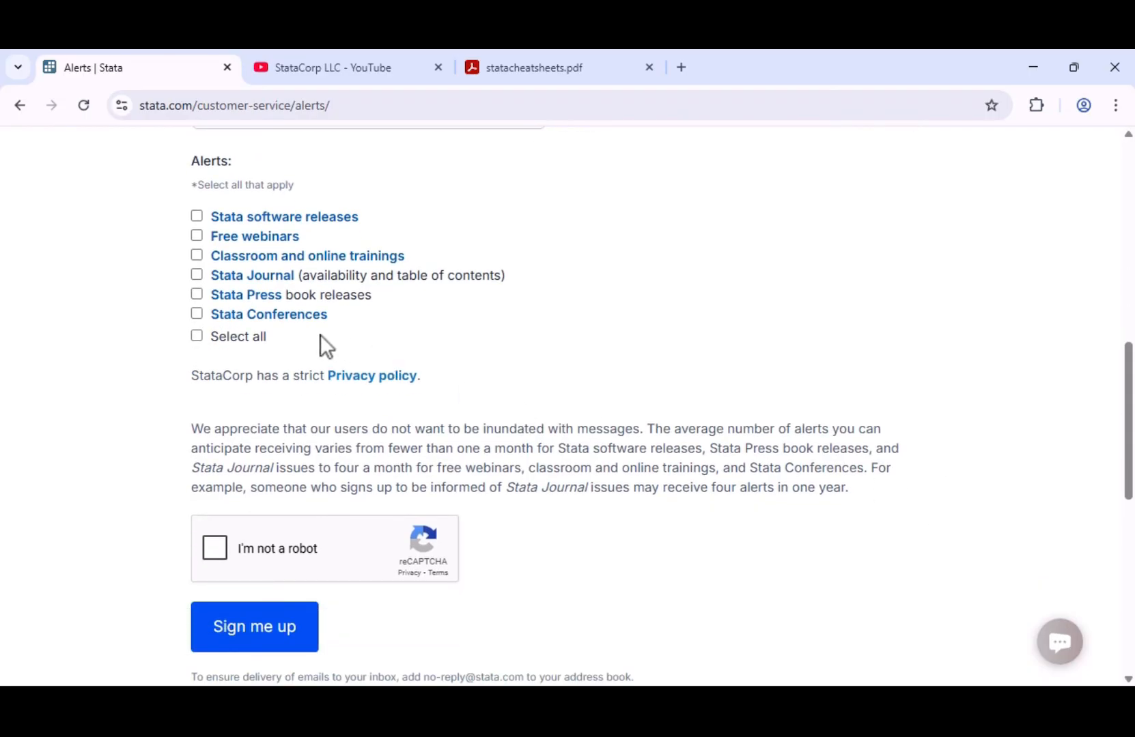
left_click(267, 280)
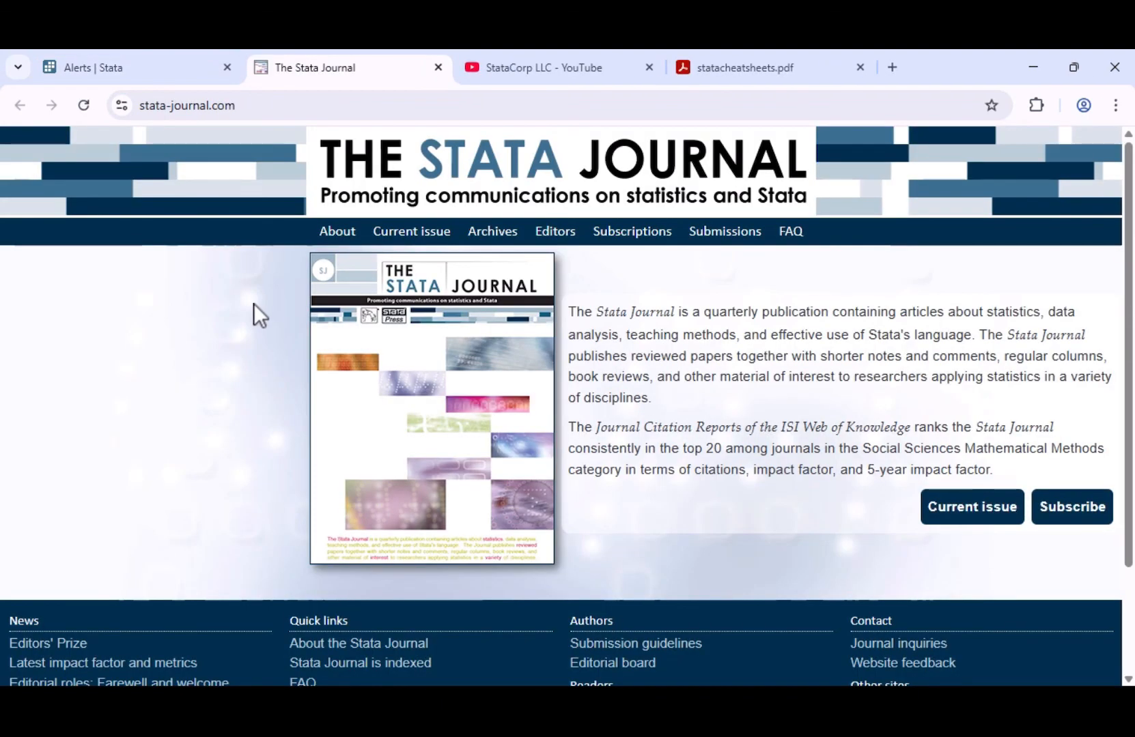